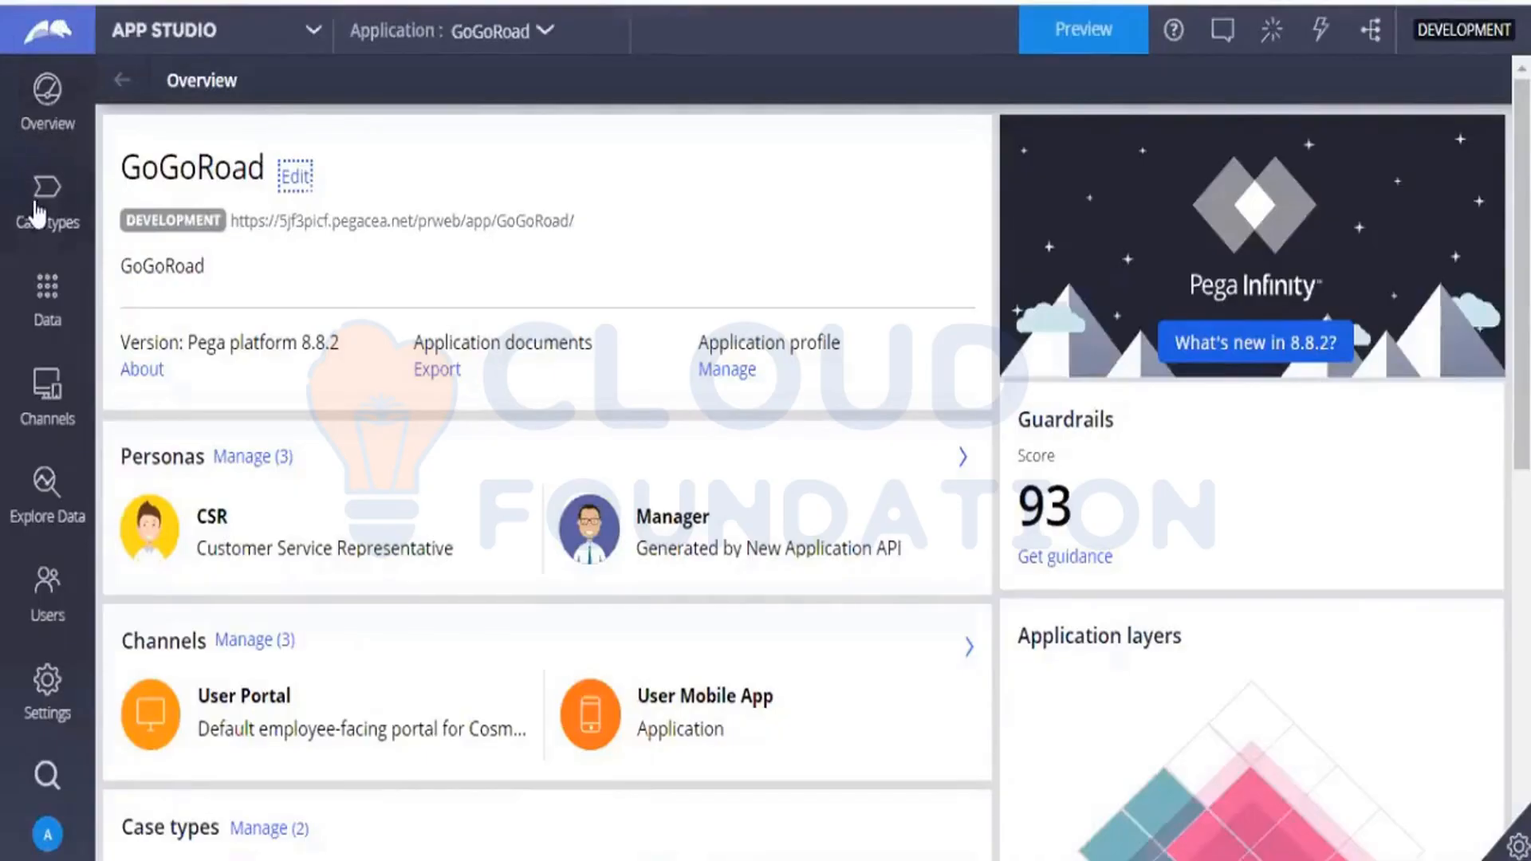
Open the Assistance Request case type's workflow, then save and run the case.
left_click(36, 211)
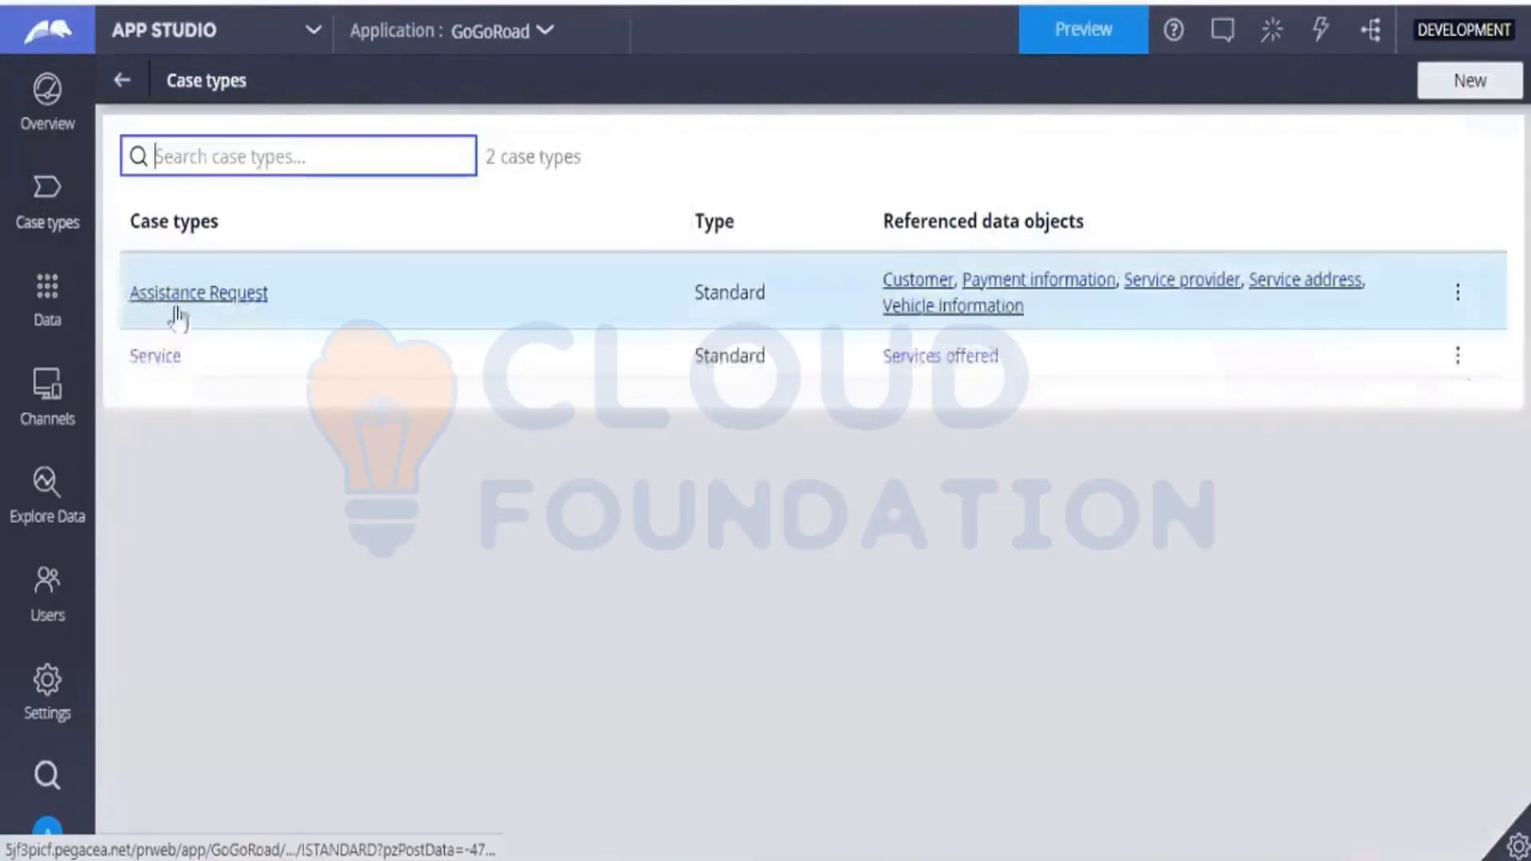
left_click(231, 302)
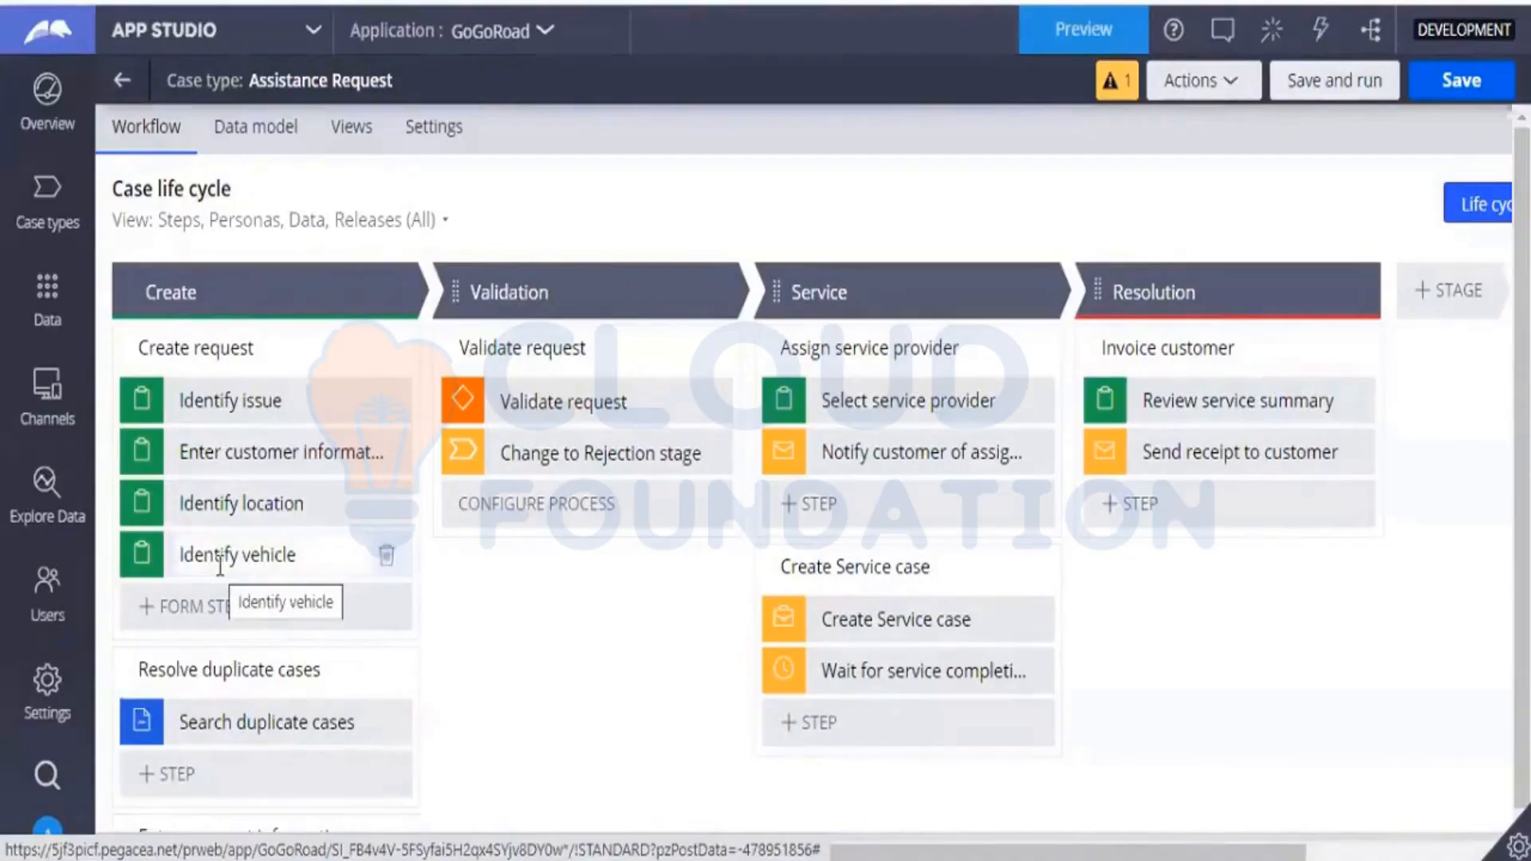
left_click(504, 286)
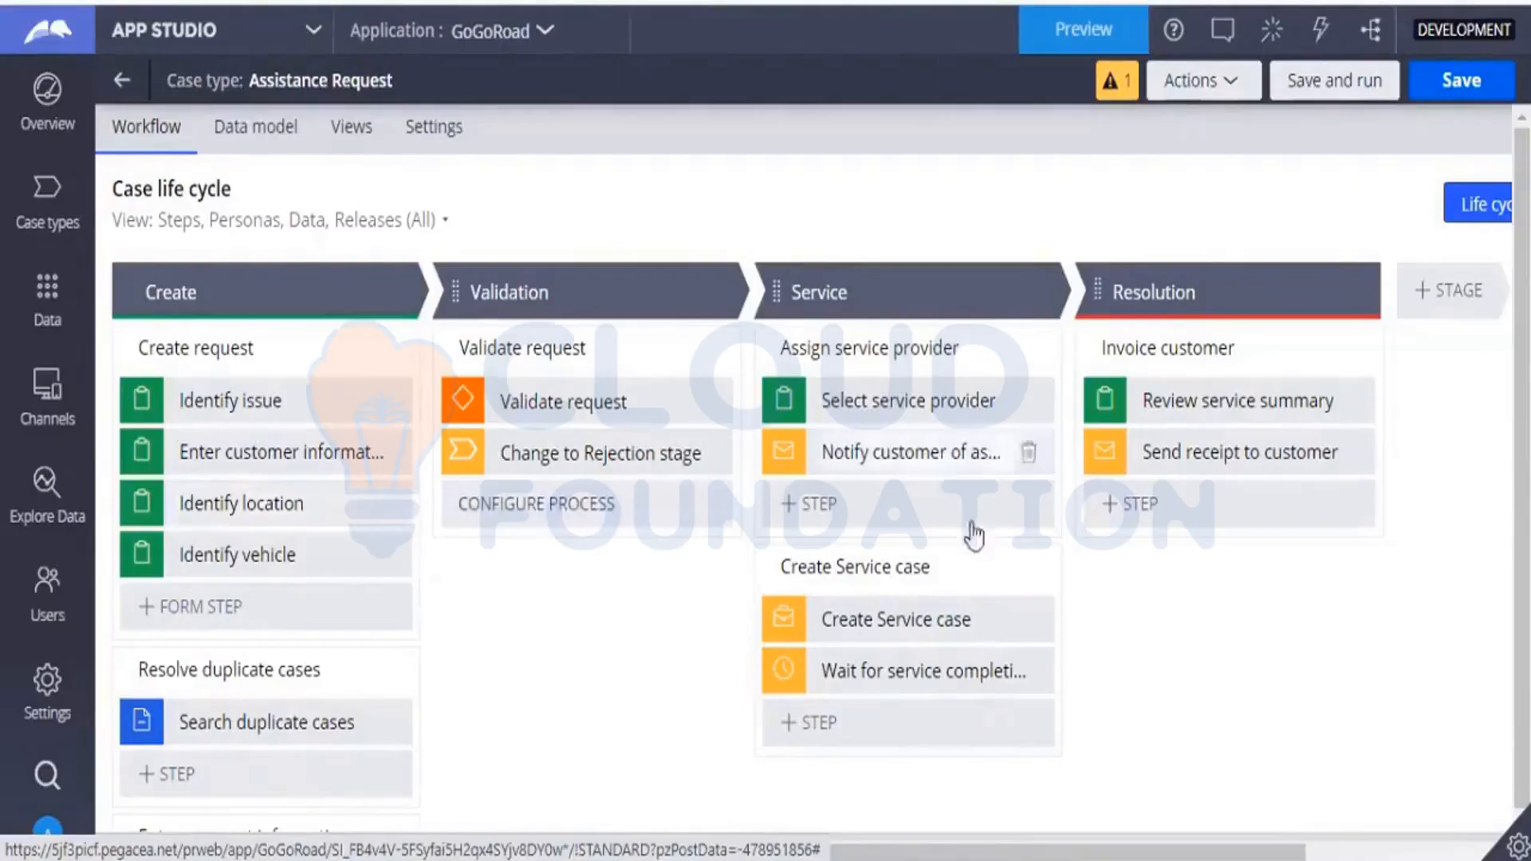
left_click(1313, 94)
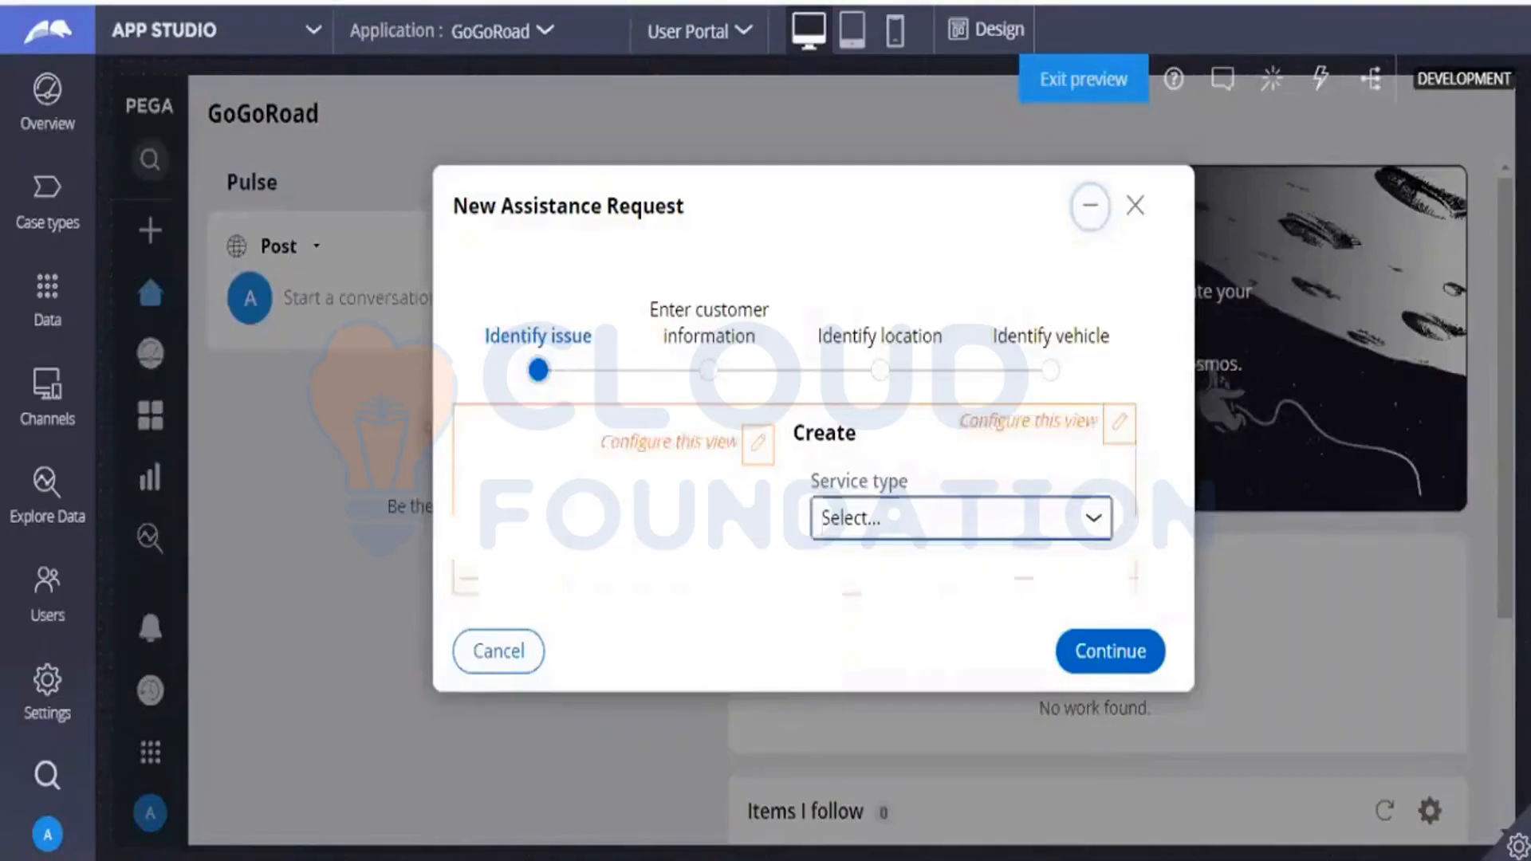
Set the service type to "My vehicle does not start" and continue to the customer information step.
left_click(1016, 522)
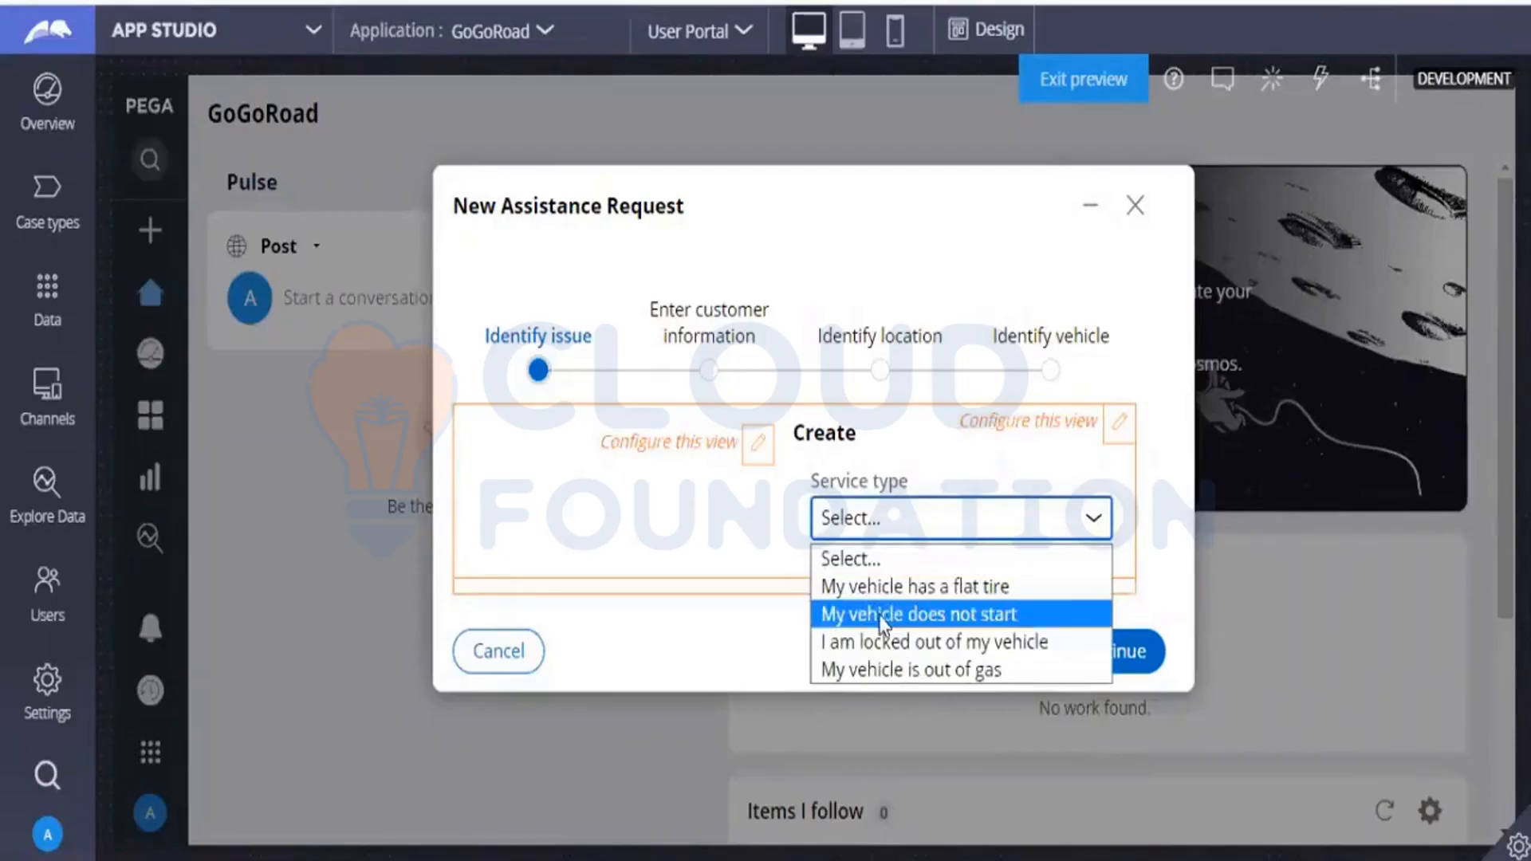
left_click(881, 615)
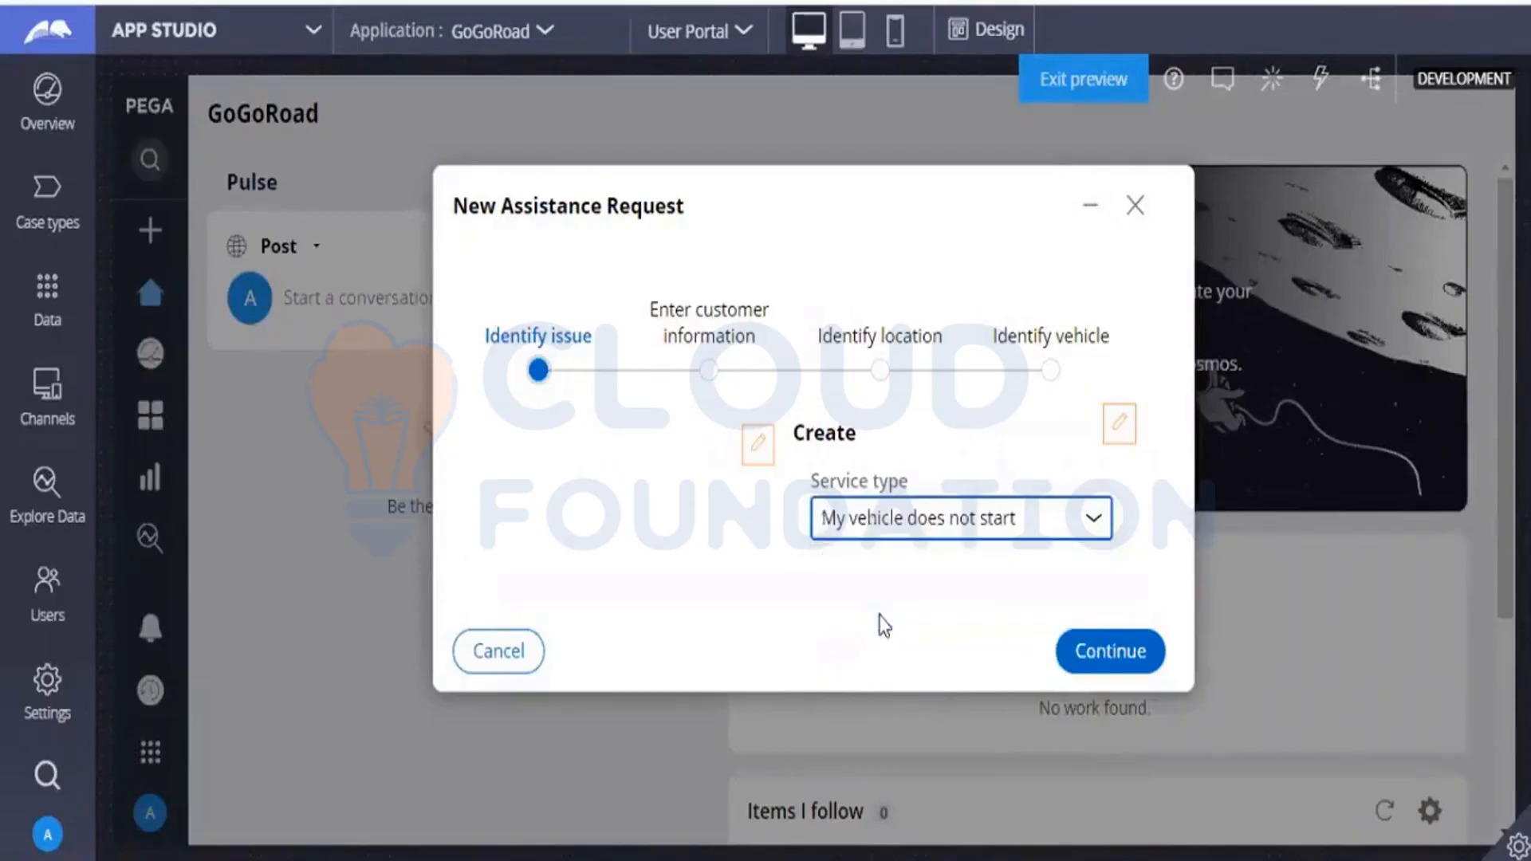
left_click(1105, 660)
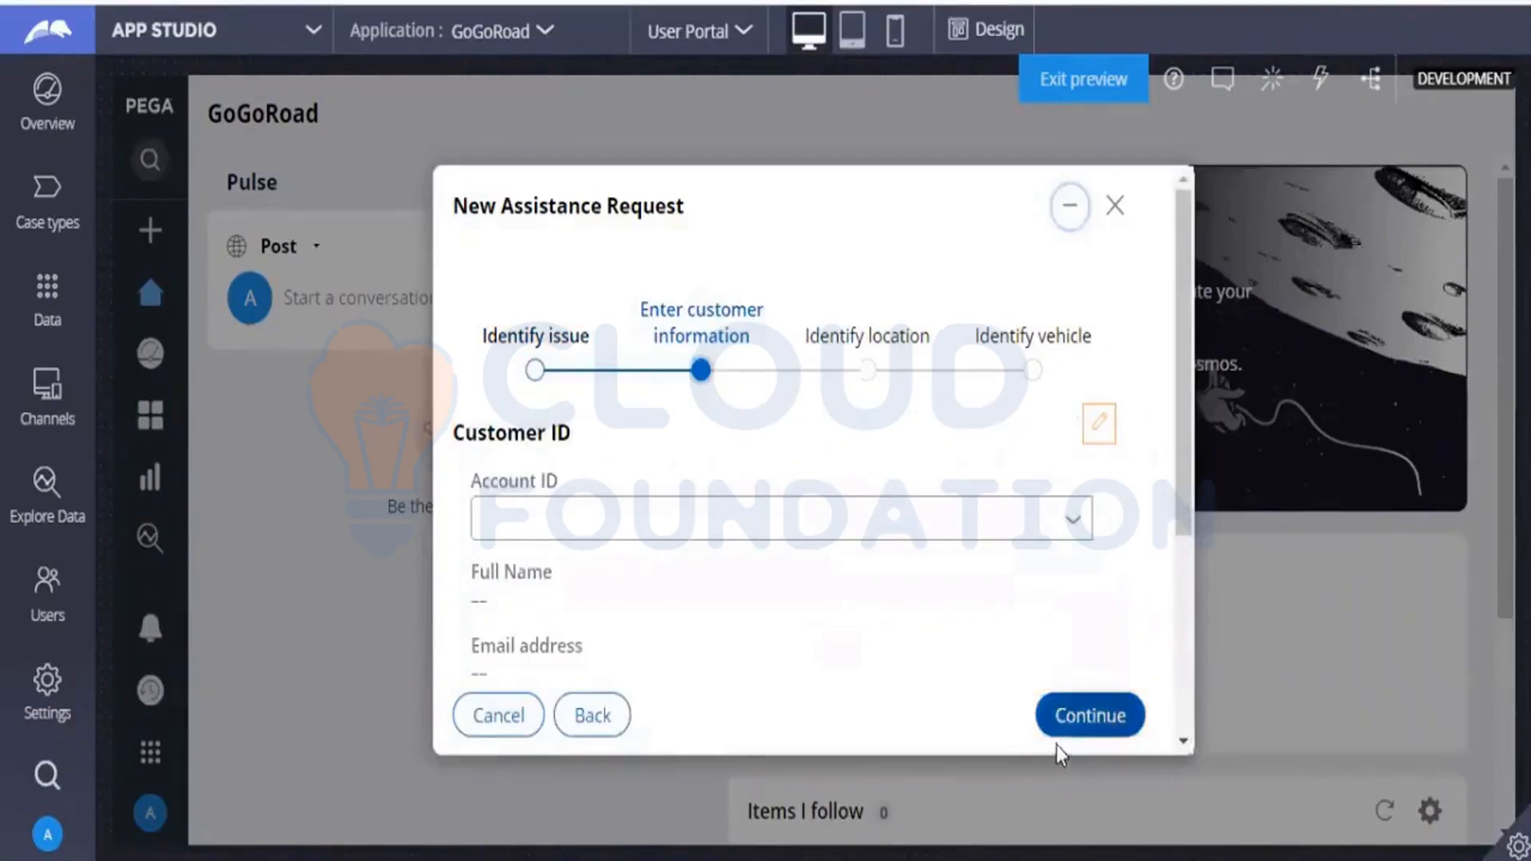
Select the customer's account ID and continue to the location step, blocking the site's location access request.
left_click(1077, 526)
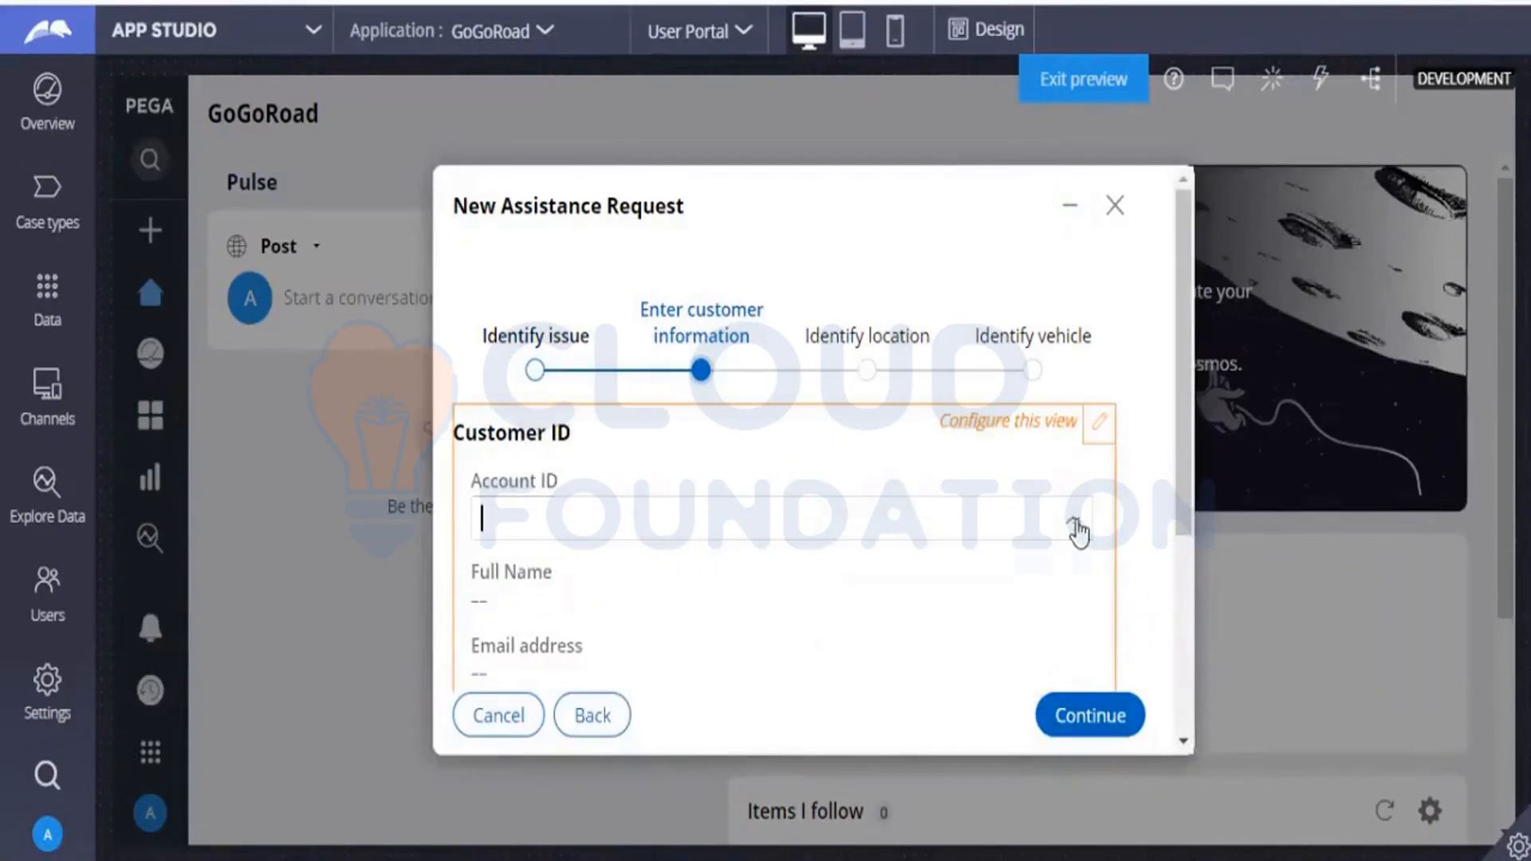
left_click(680, 629)
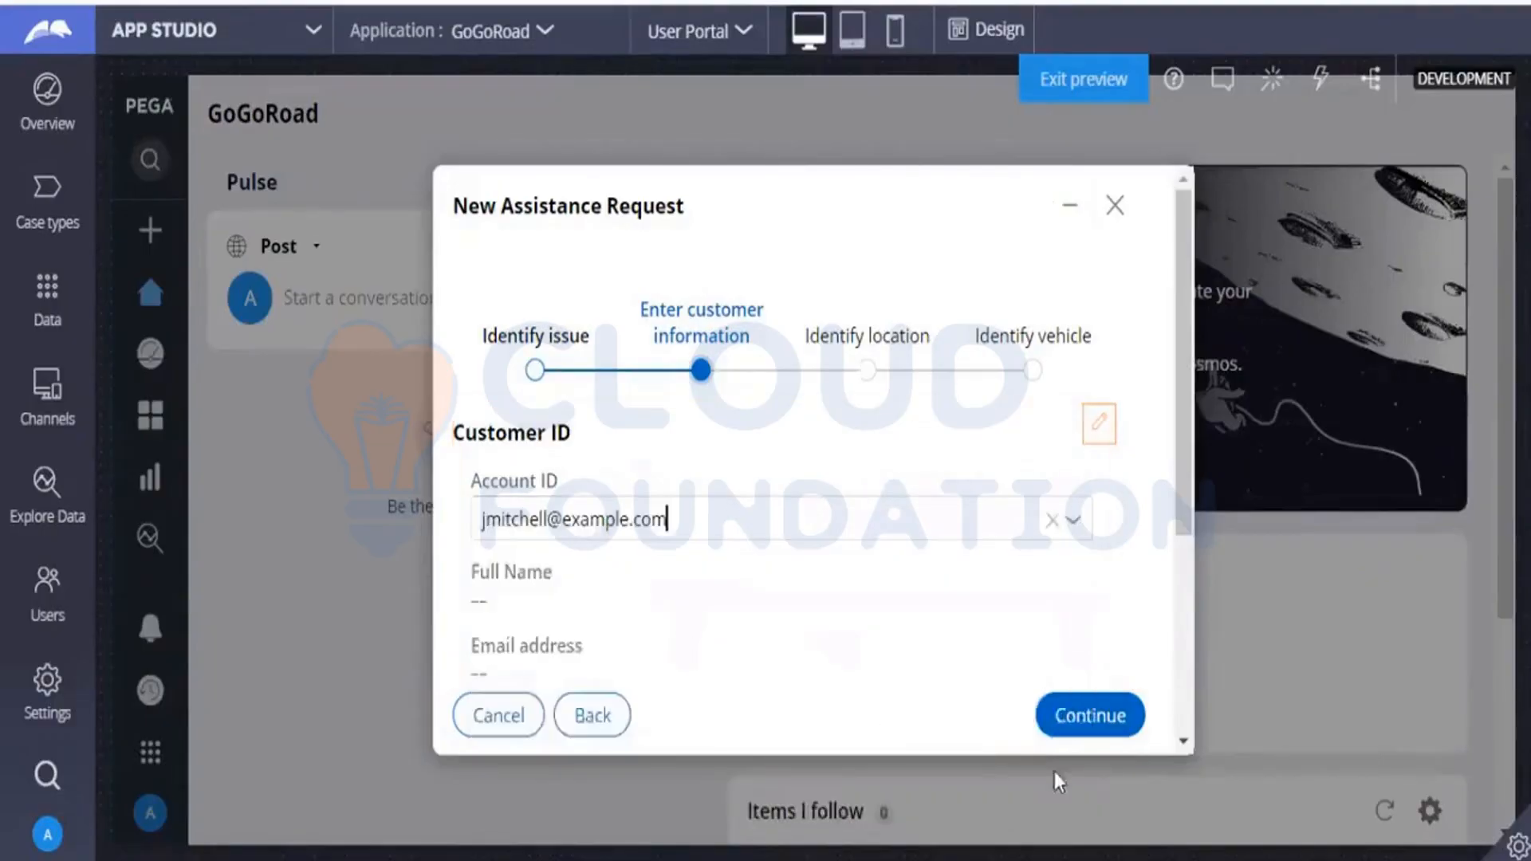
left_click(1069, 712)
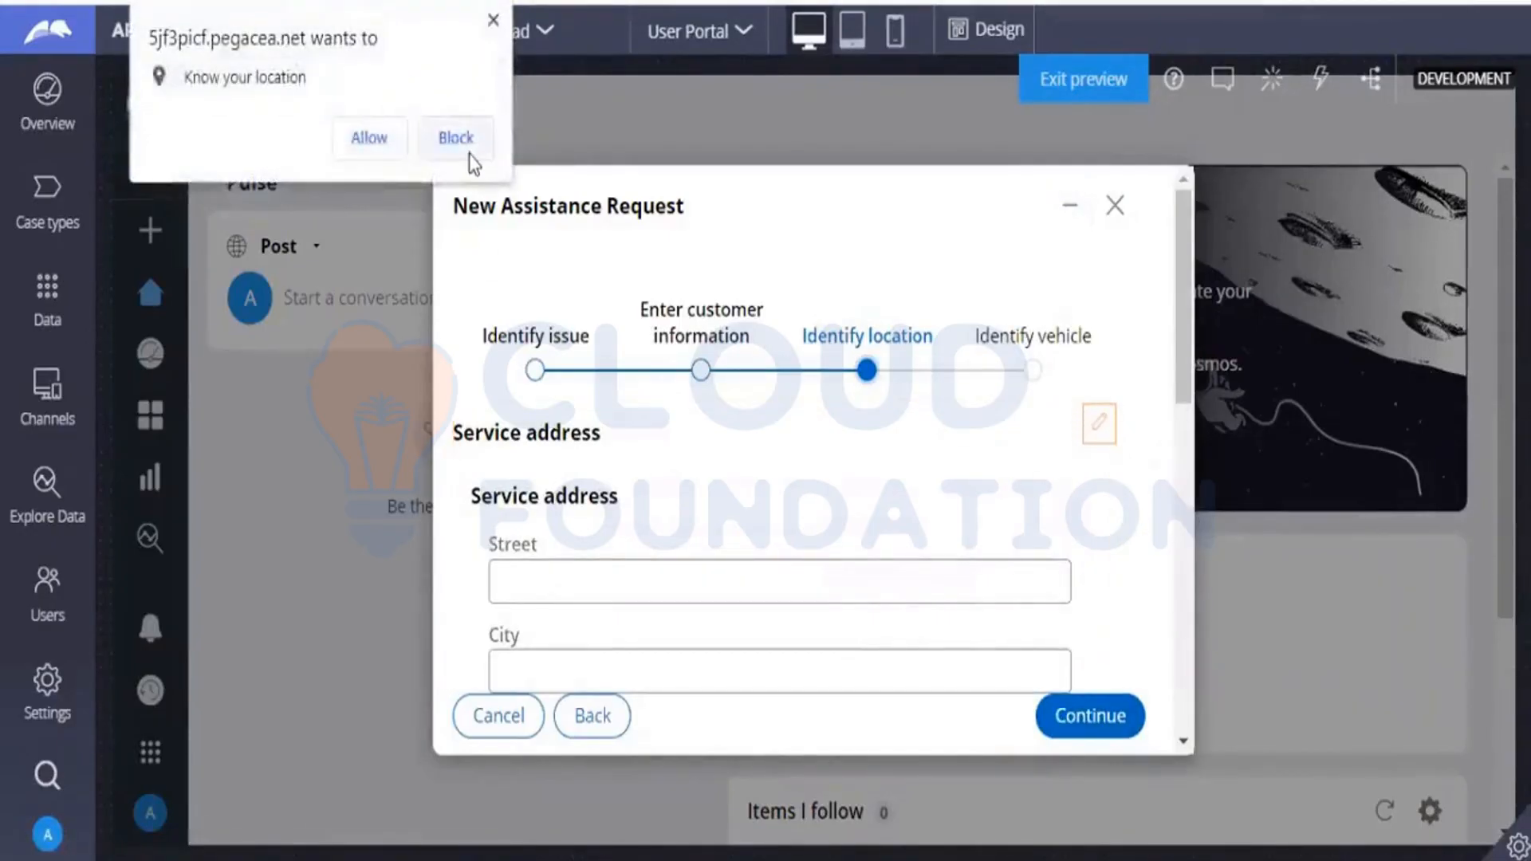
left_click(470, 155)
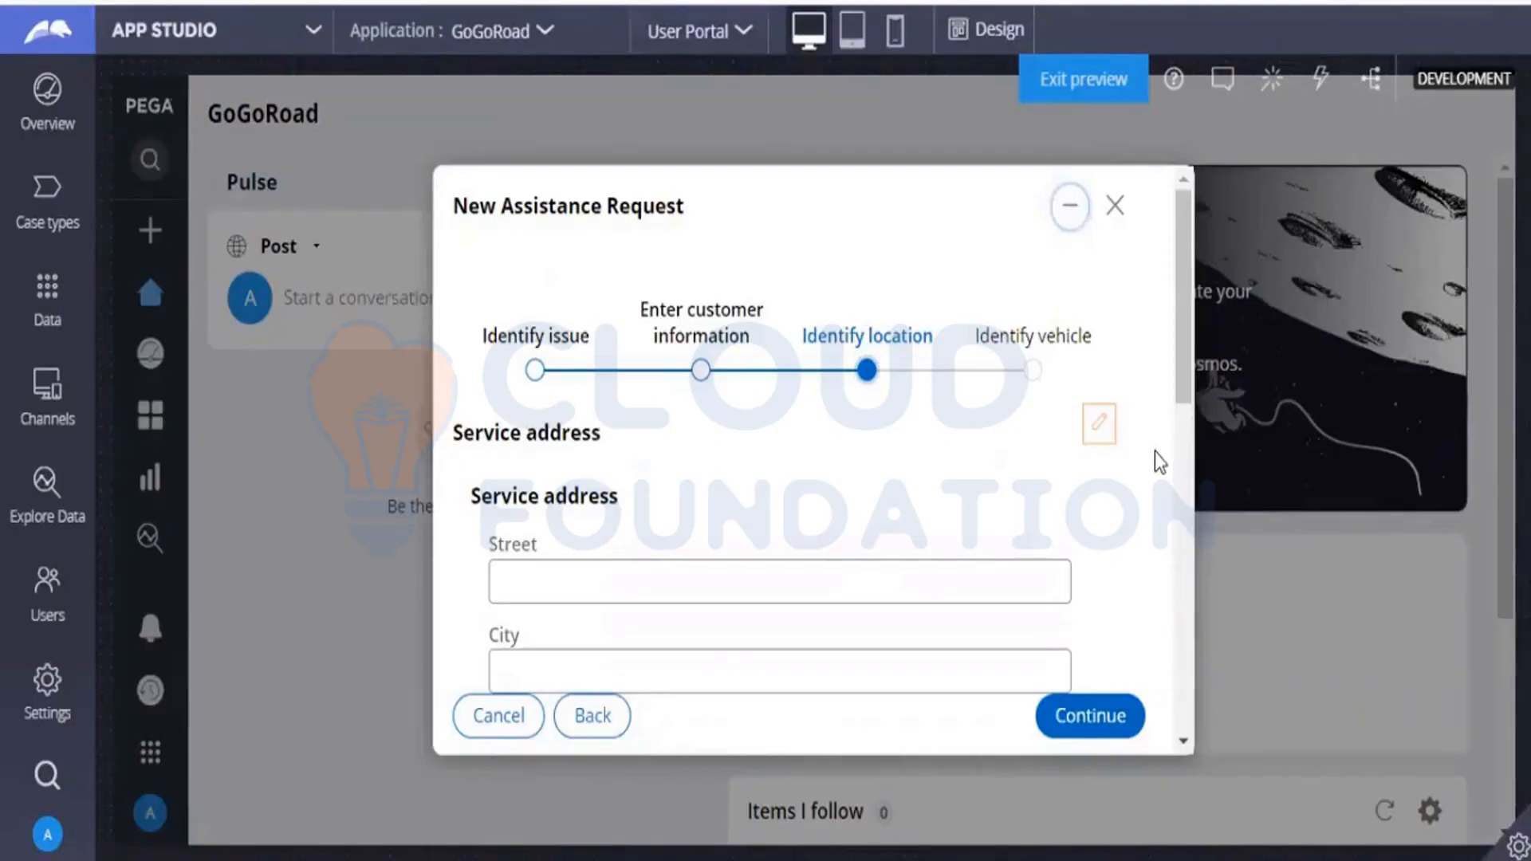
Examine the Identify location form: the Street, City and State fields, the Address field and the map.
left_click_drag(1181, 369, 1179, 447)
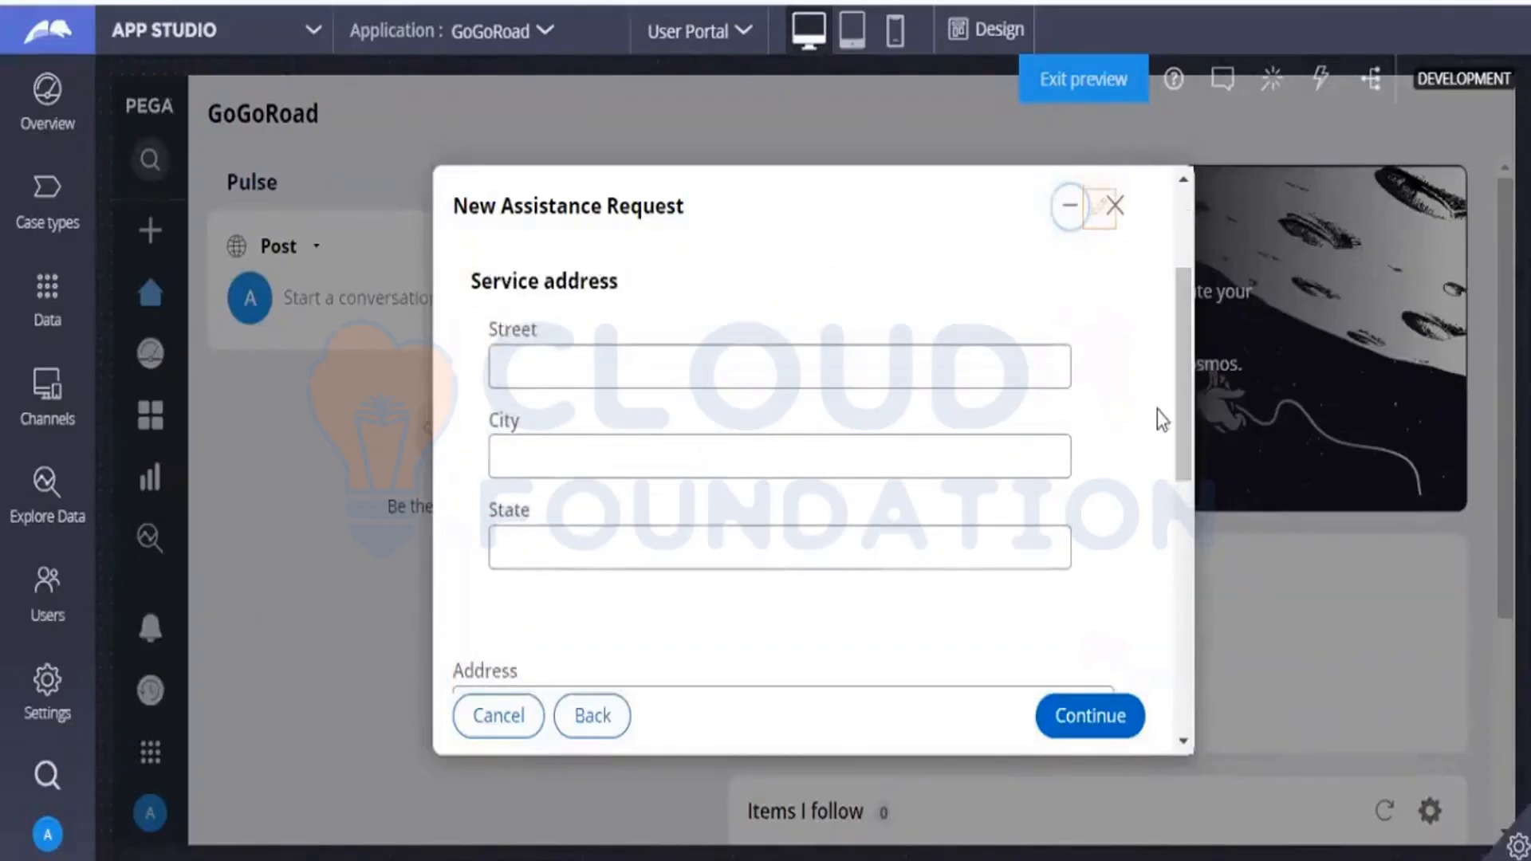
left_click_drag(1177, 415, 1179, 510)
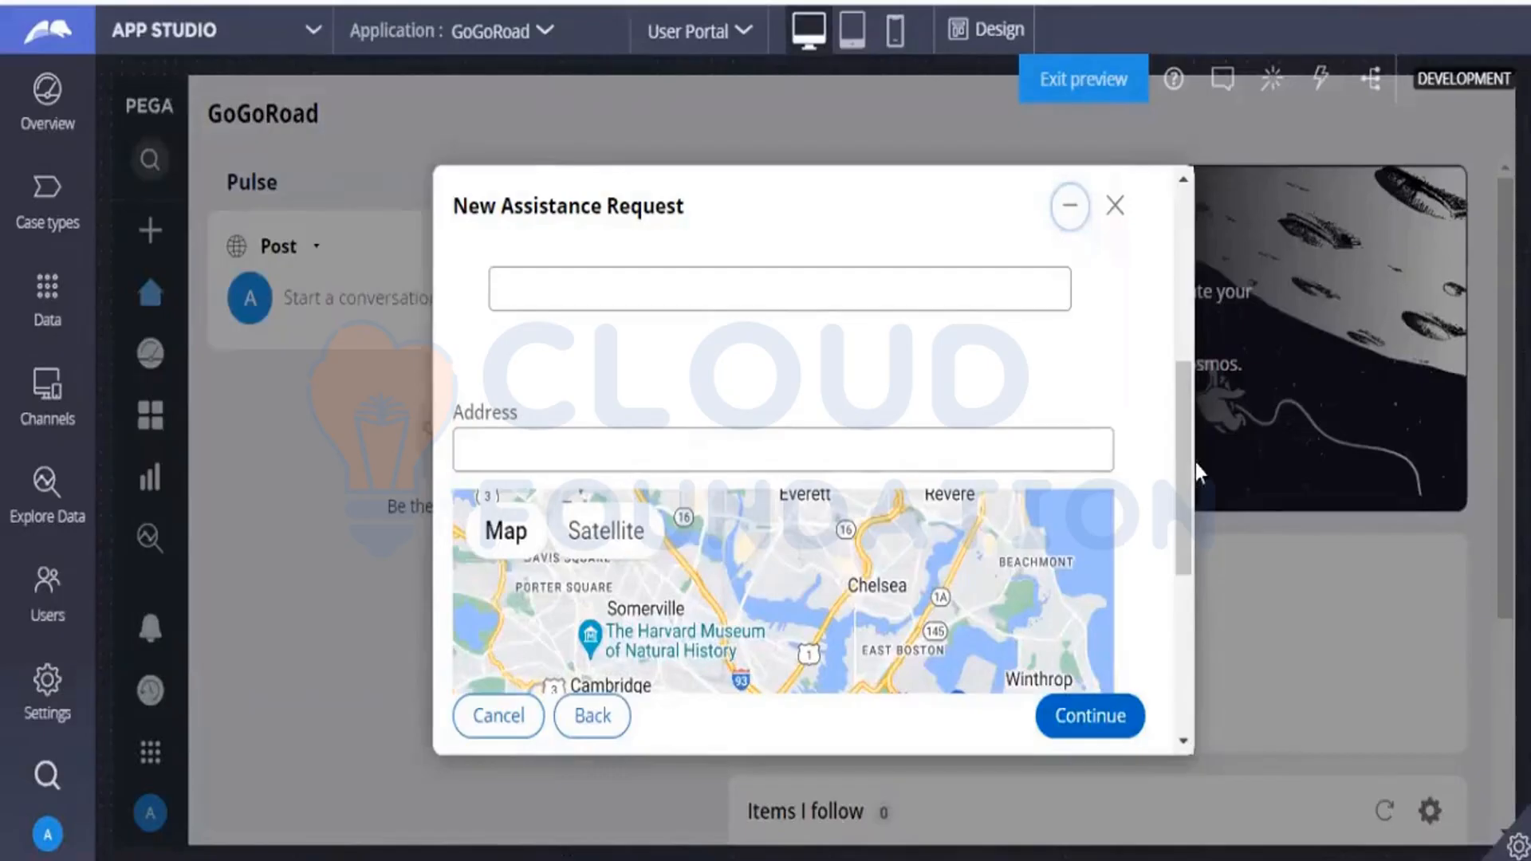
scroll(1179, 452, "up", 5)
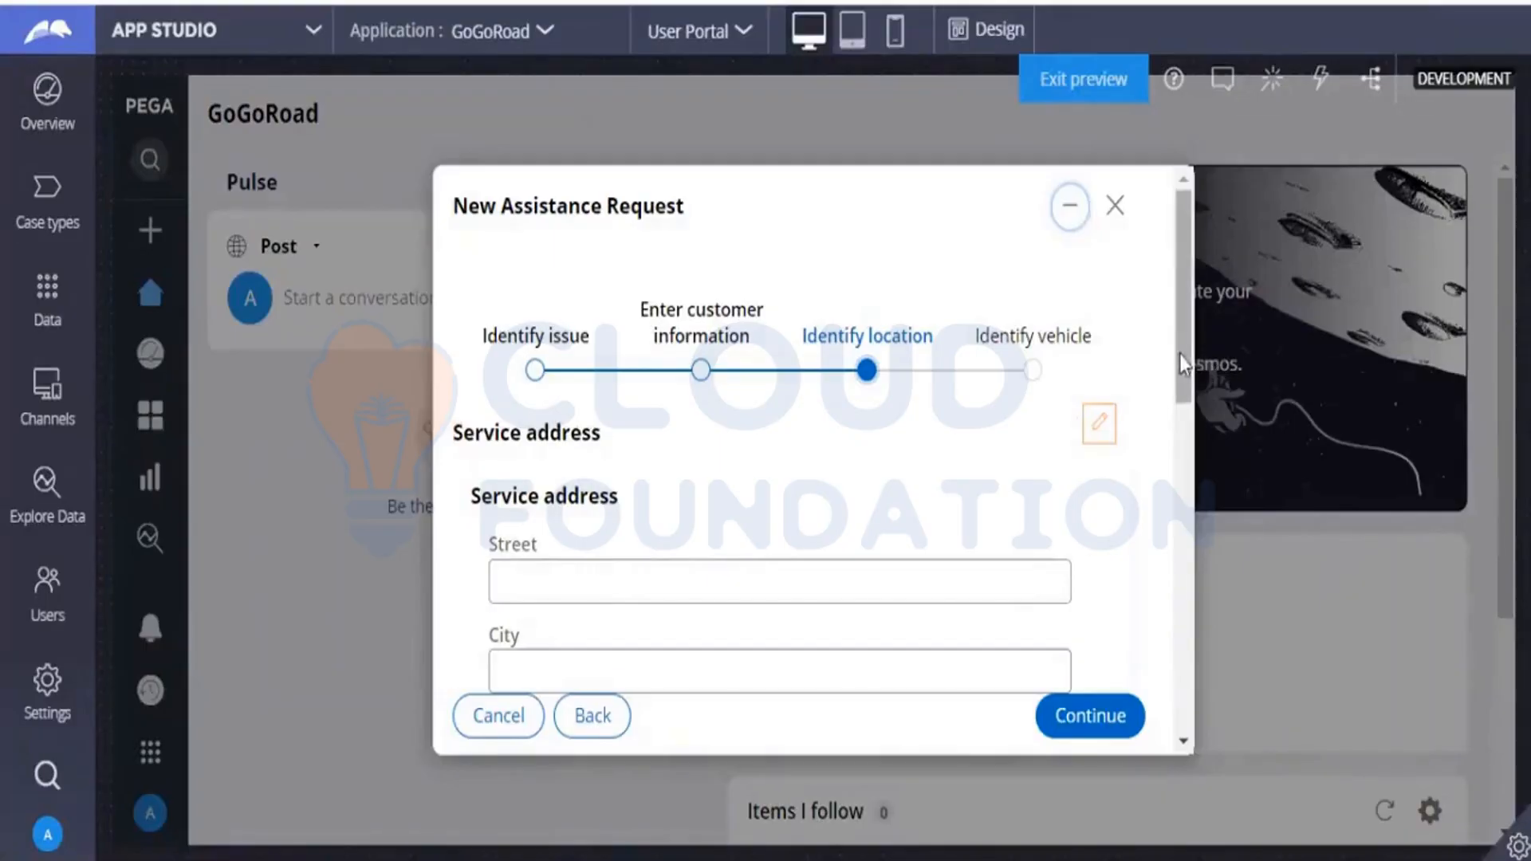
left_click_drag(1179, 357, 1203, 566)
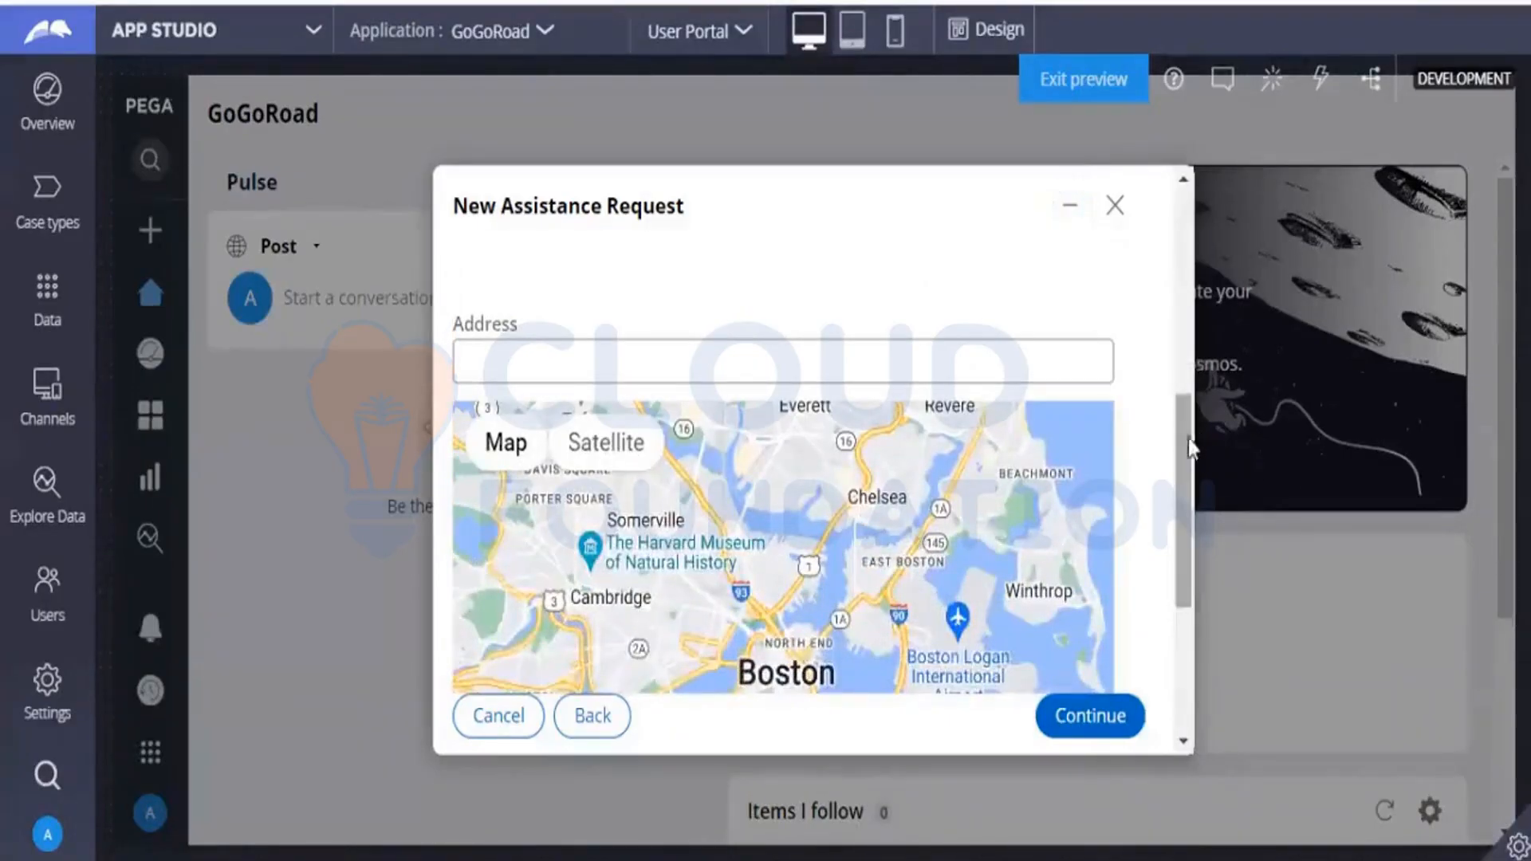
left_click_drag(1188, 438, 1161, 301)
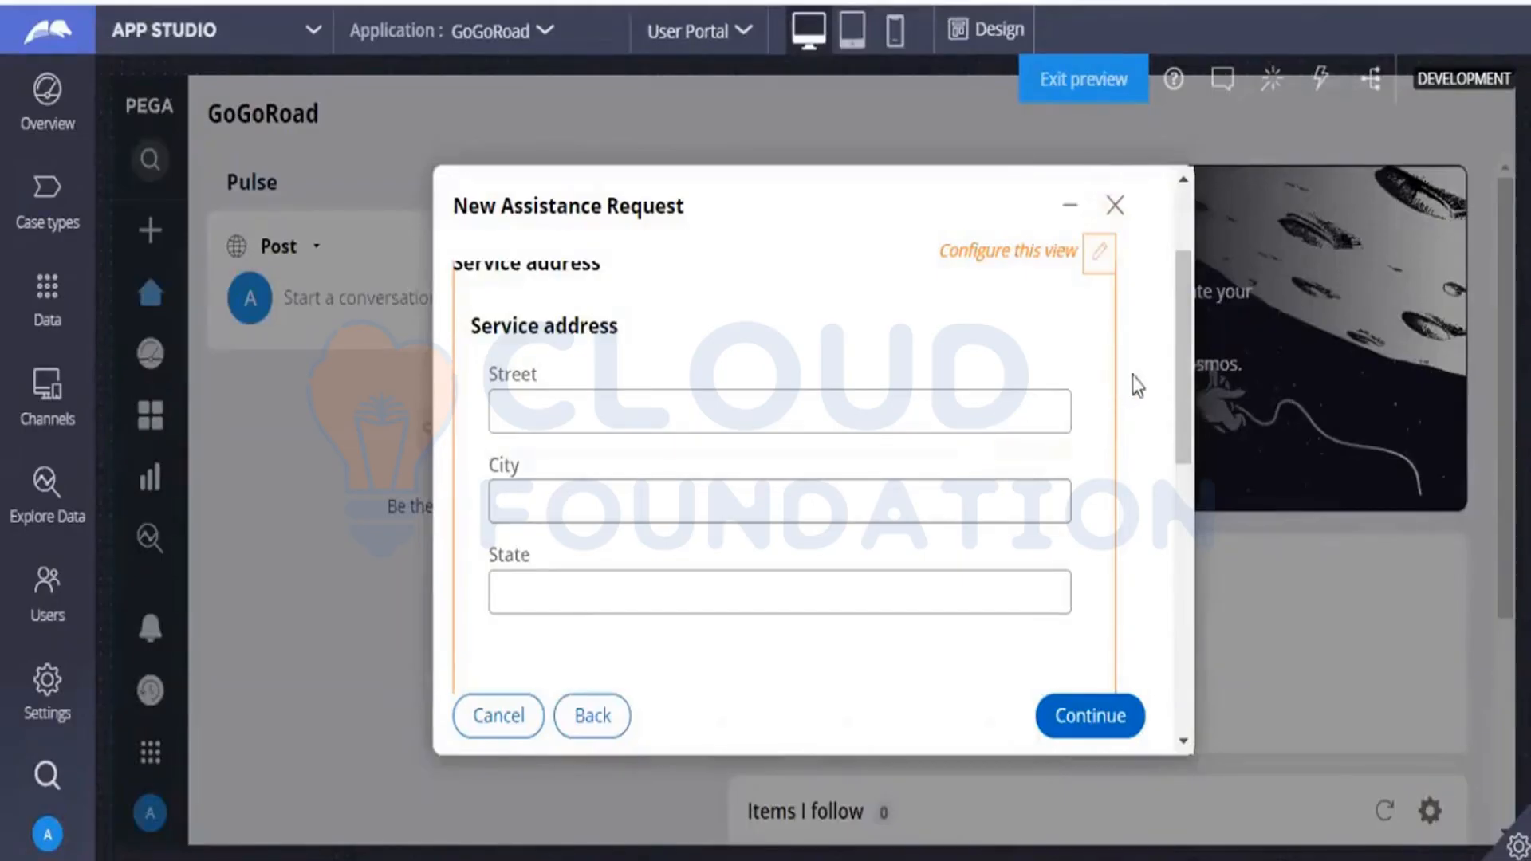
left_click_drag(1182, 400, 1188, 368)
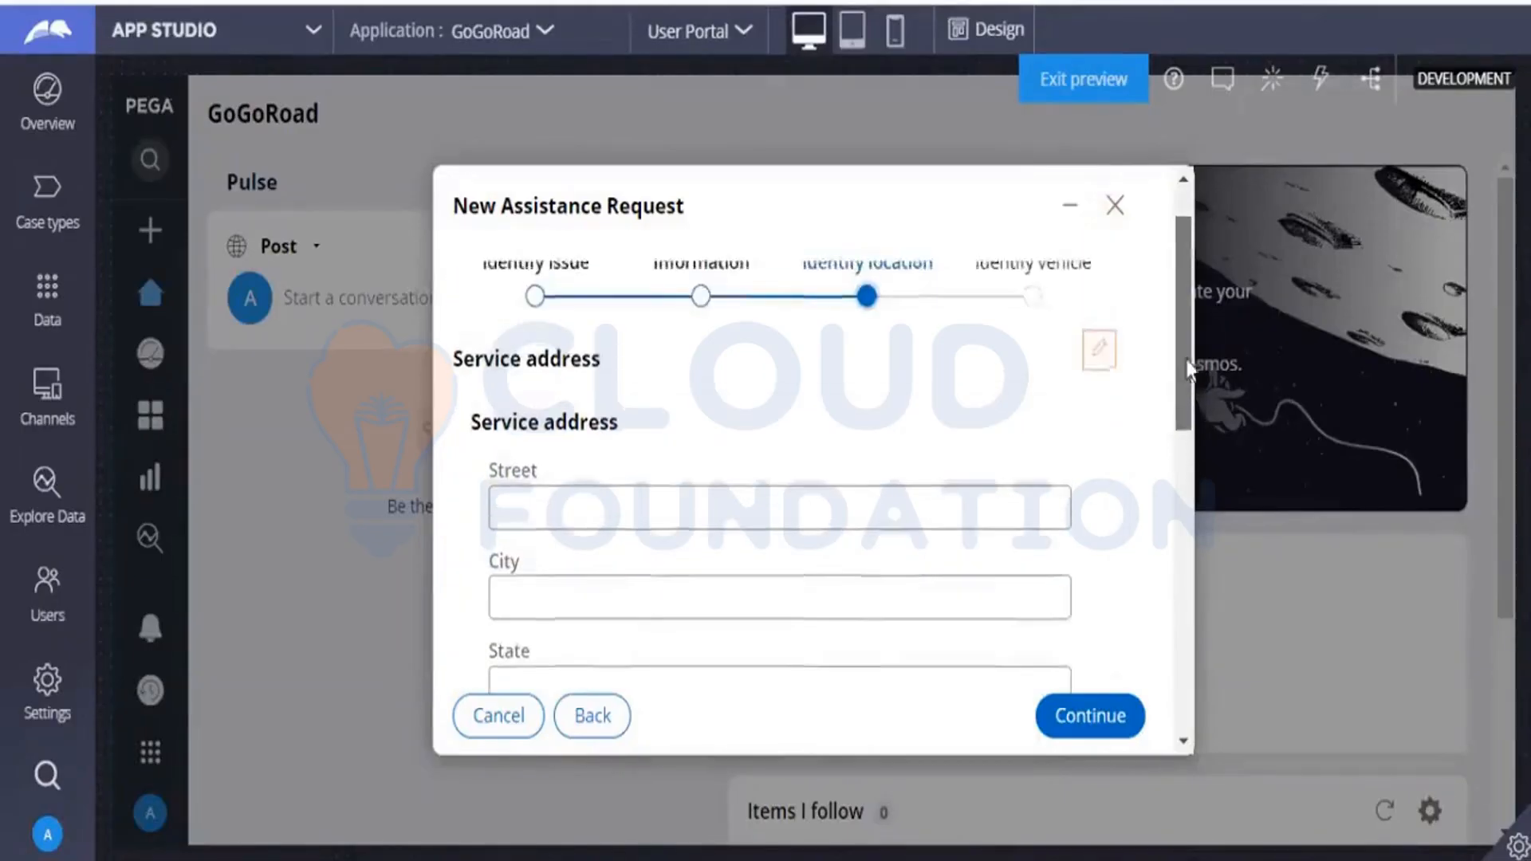
left_click(805, 515)
left_click(830, 448)
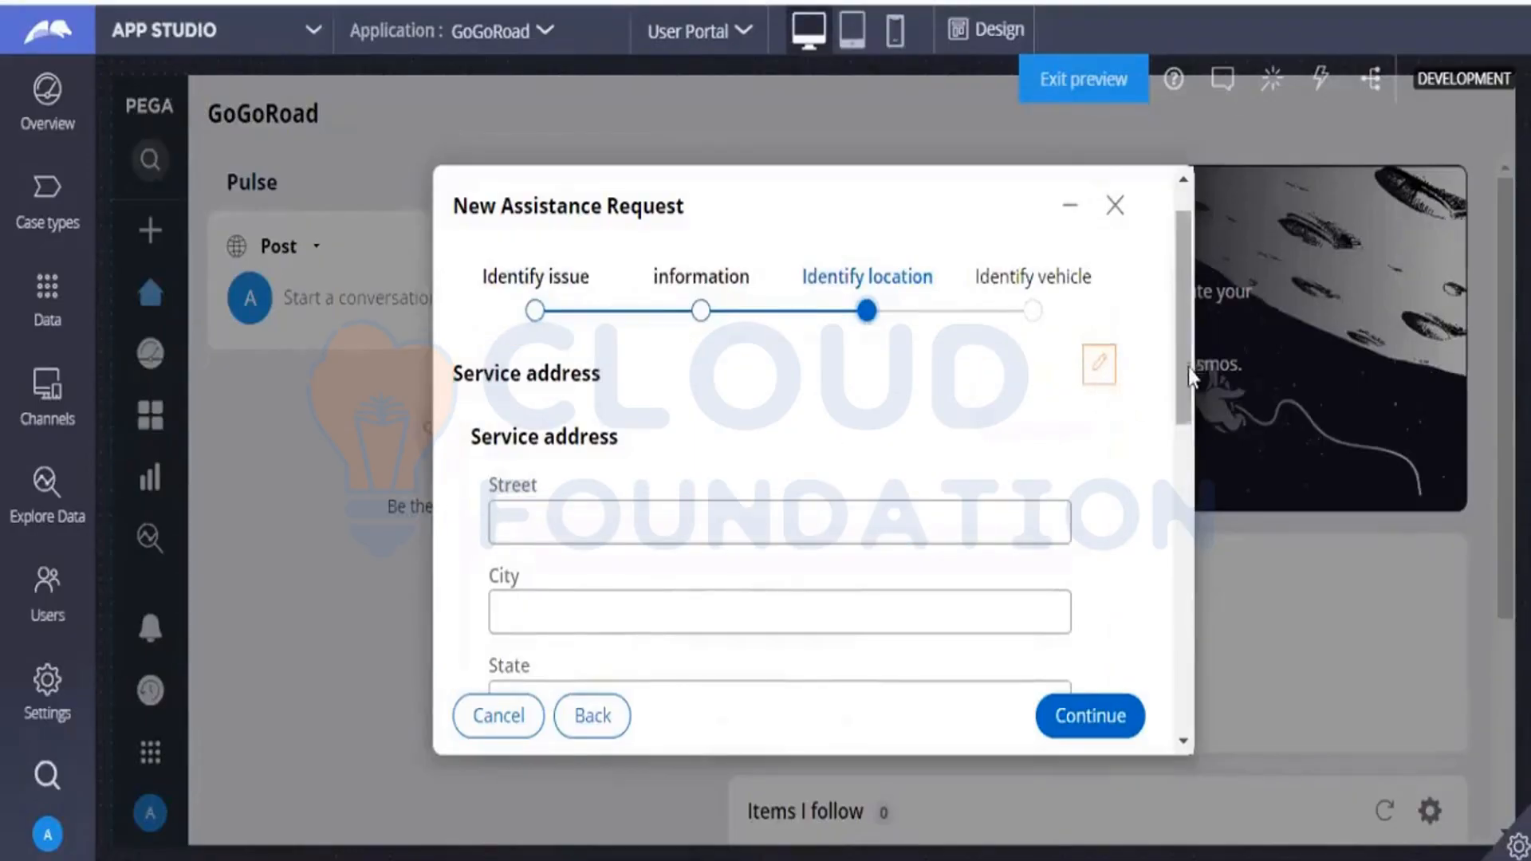
mouse_move(1188, 367)
left_mouse_down()
mouse_move(1182, 522)
mouse_move(1185, 395)
left_mouse_up()
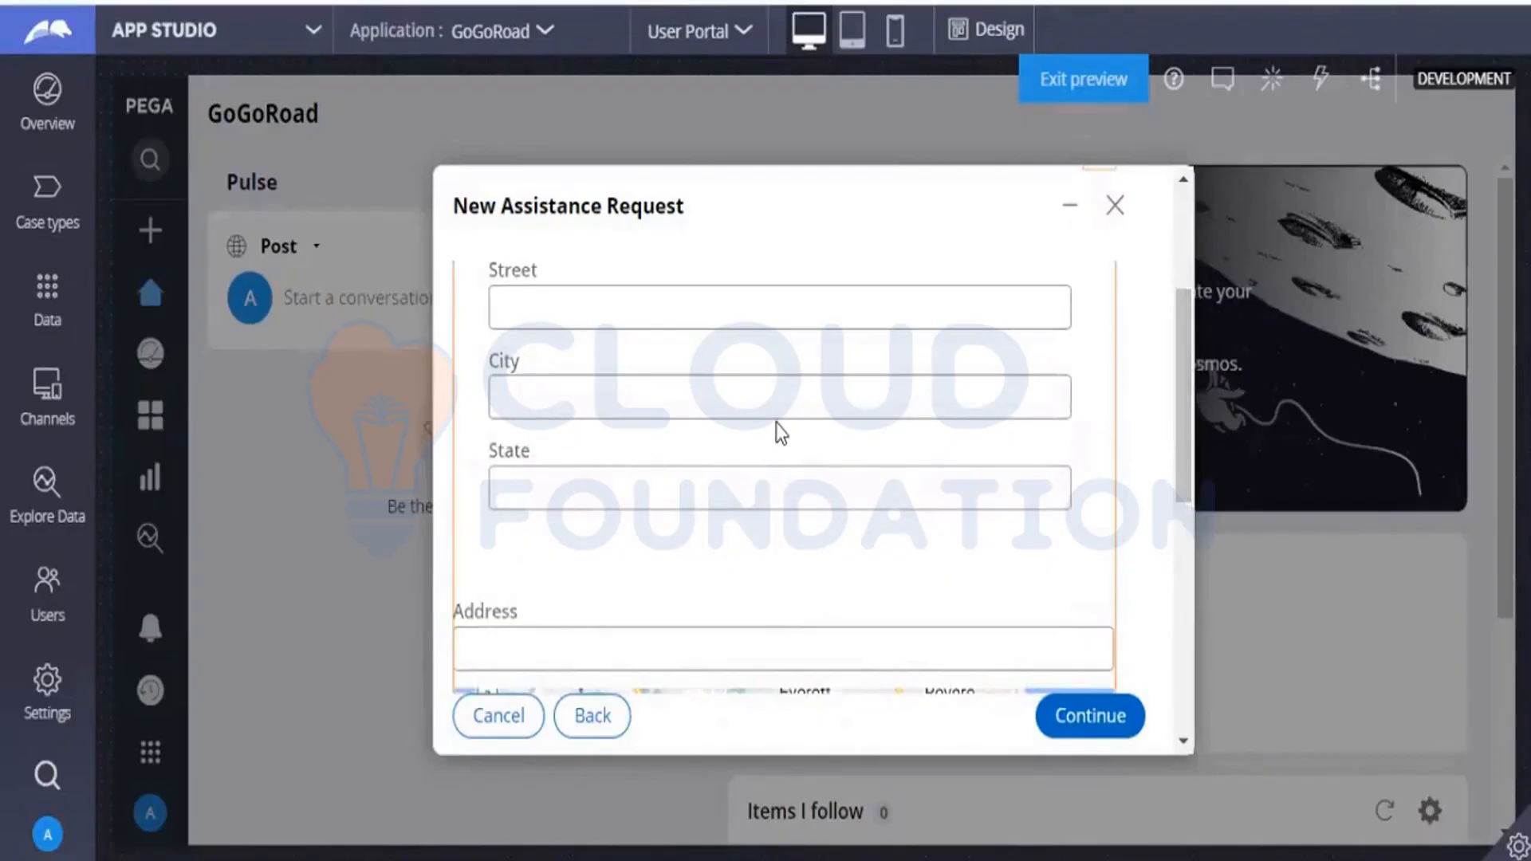
scroll(1177, 442, "up", 3)
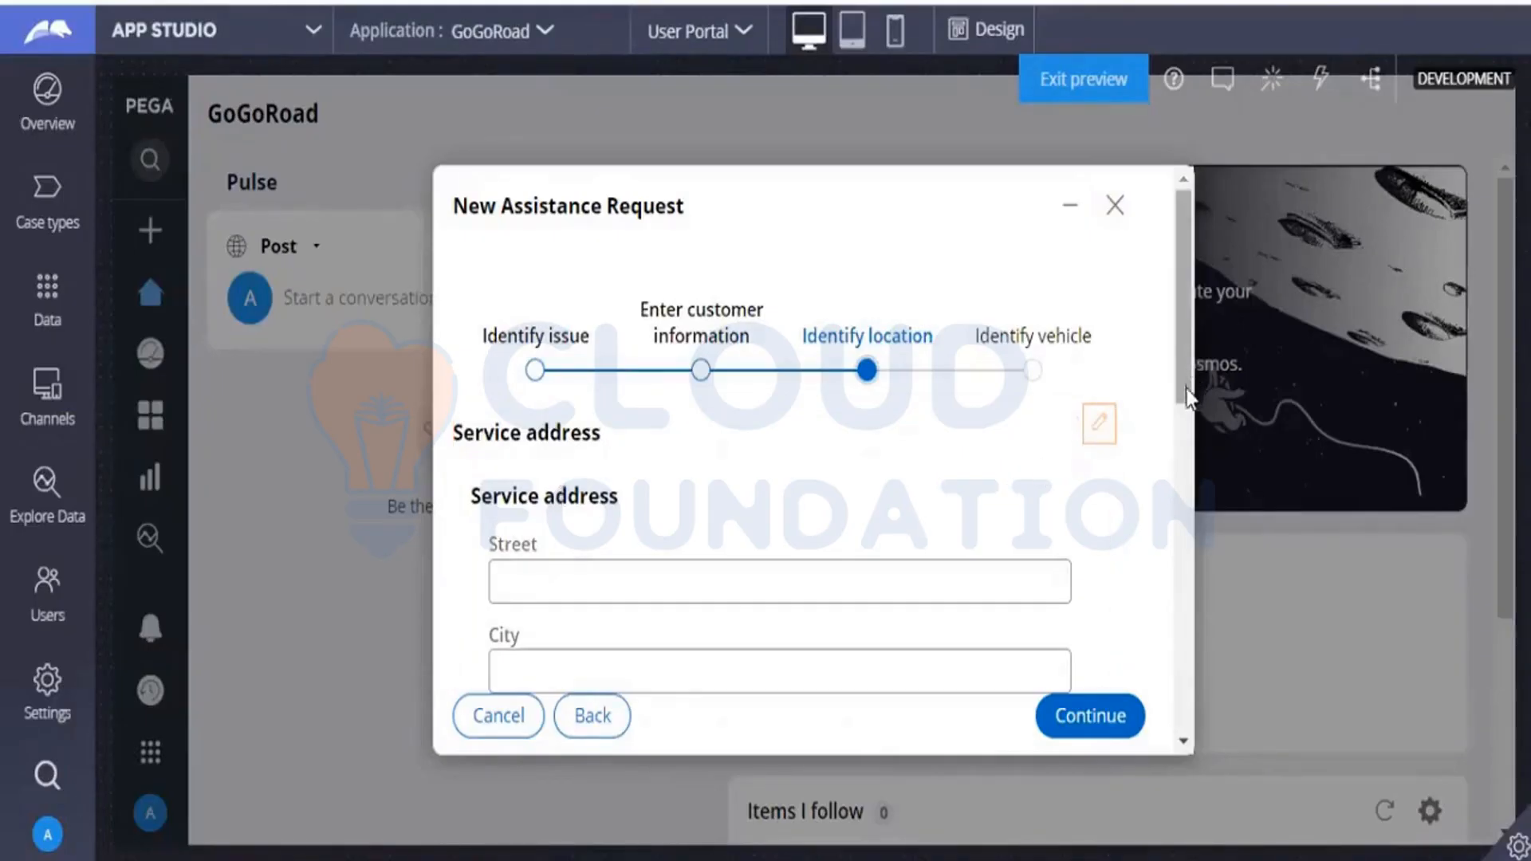
scroll(1188, 395, "down", 2)
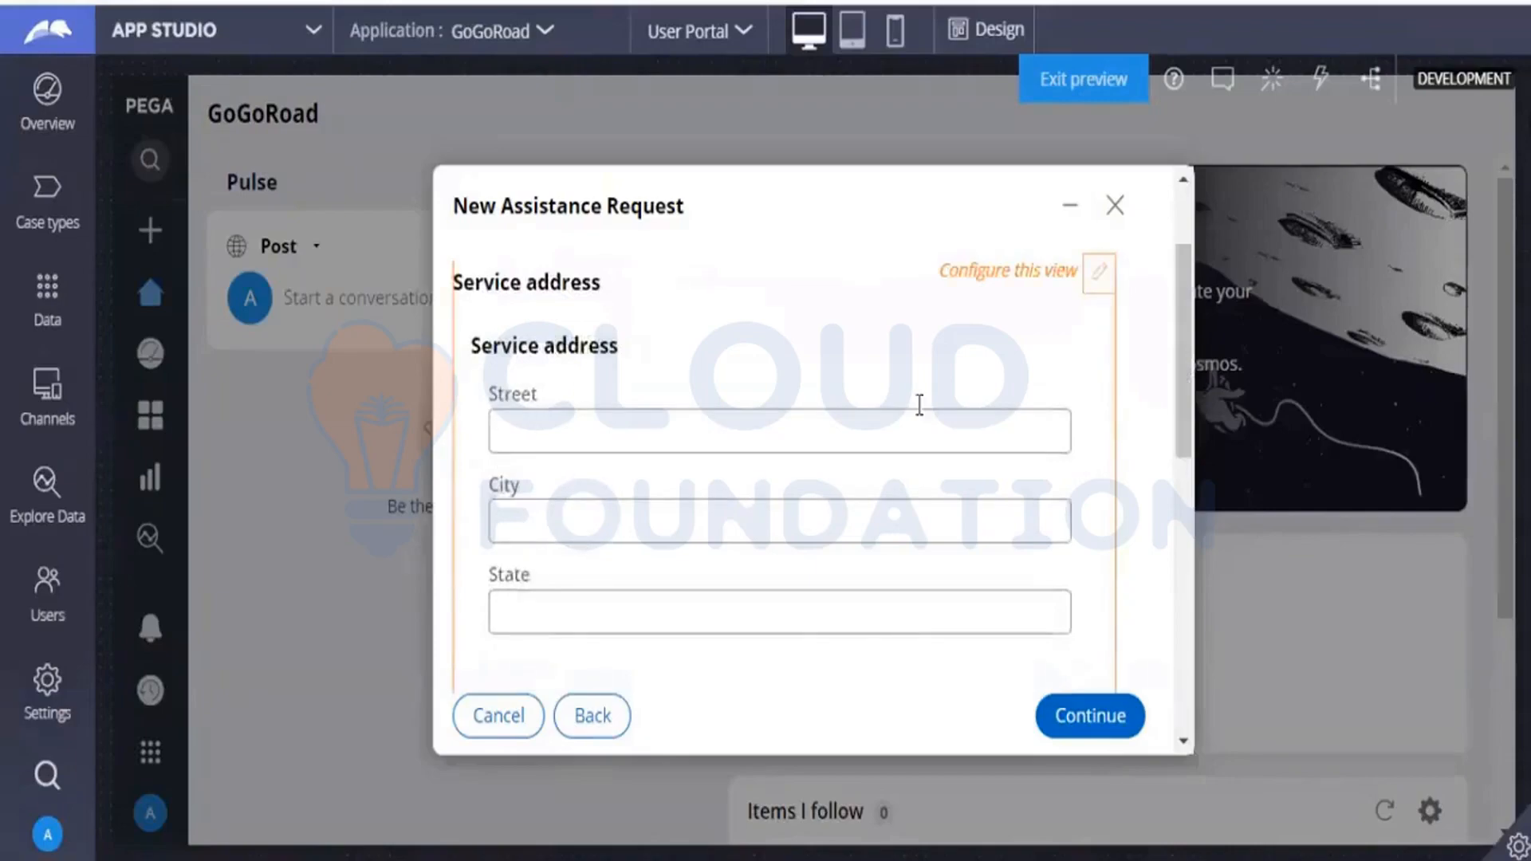
left_click_drag(1177, 330, 1181, 518)
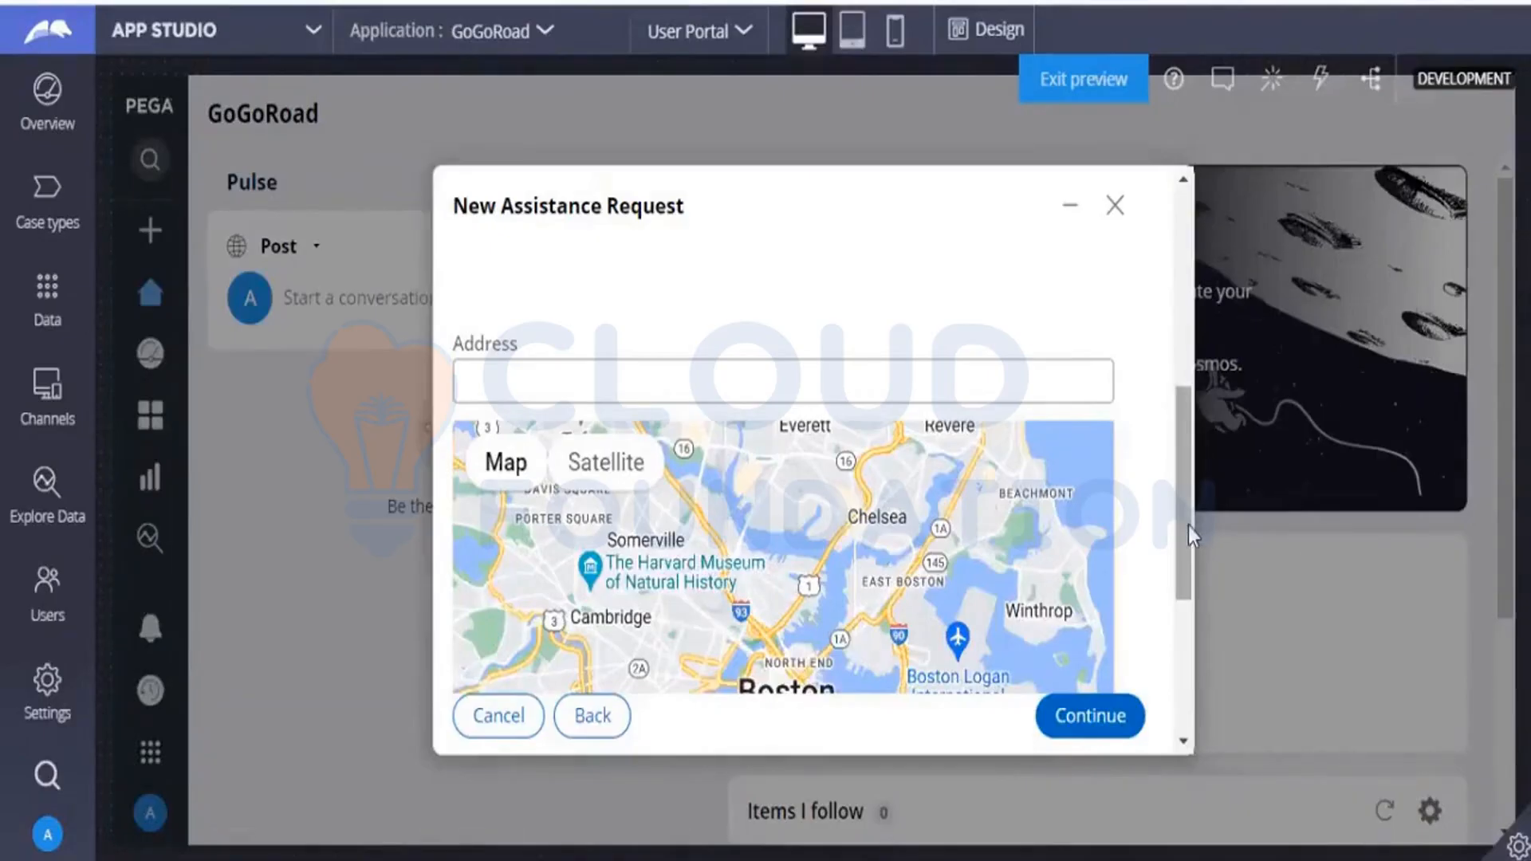
left_click(592, 378)
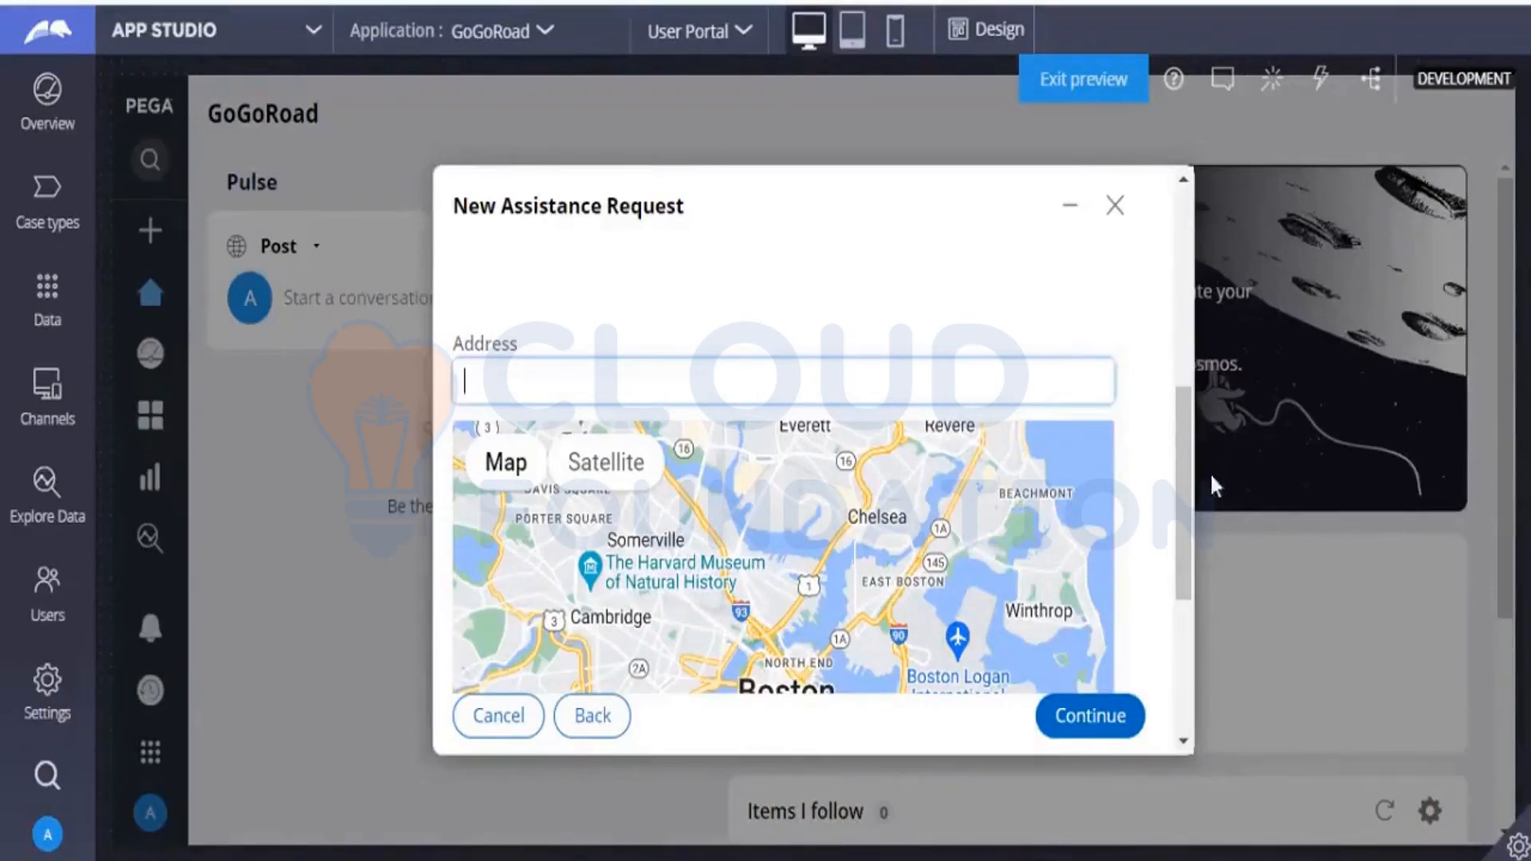
left_click_drag(1179, 472, 1179, 463)
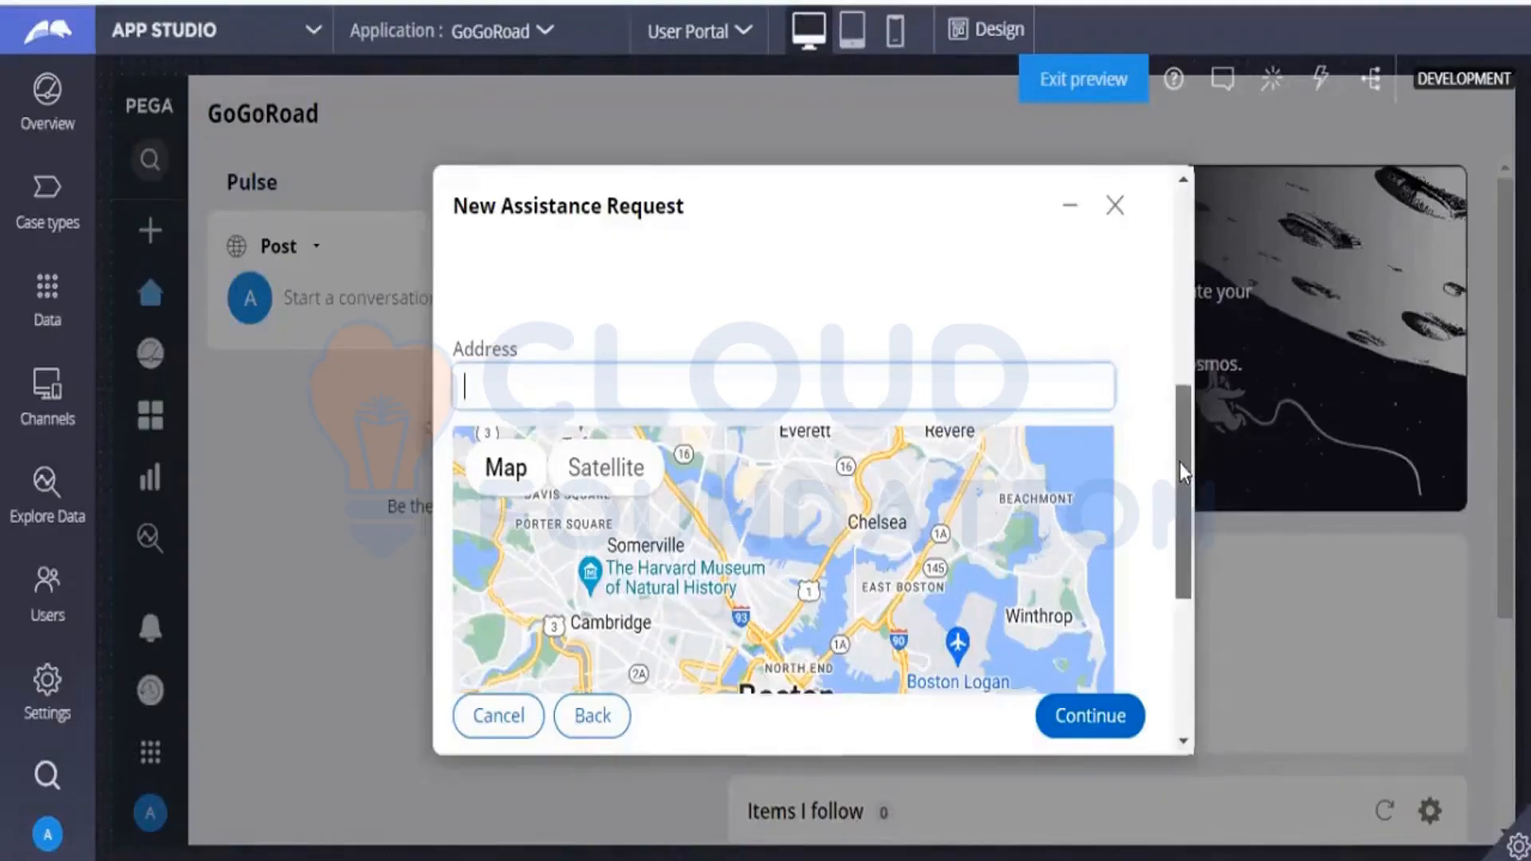
scroll(1179, 462, "up", 2)
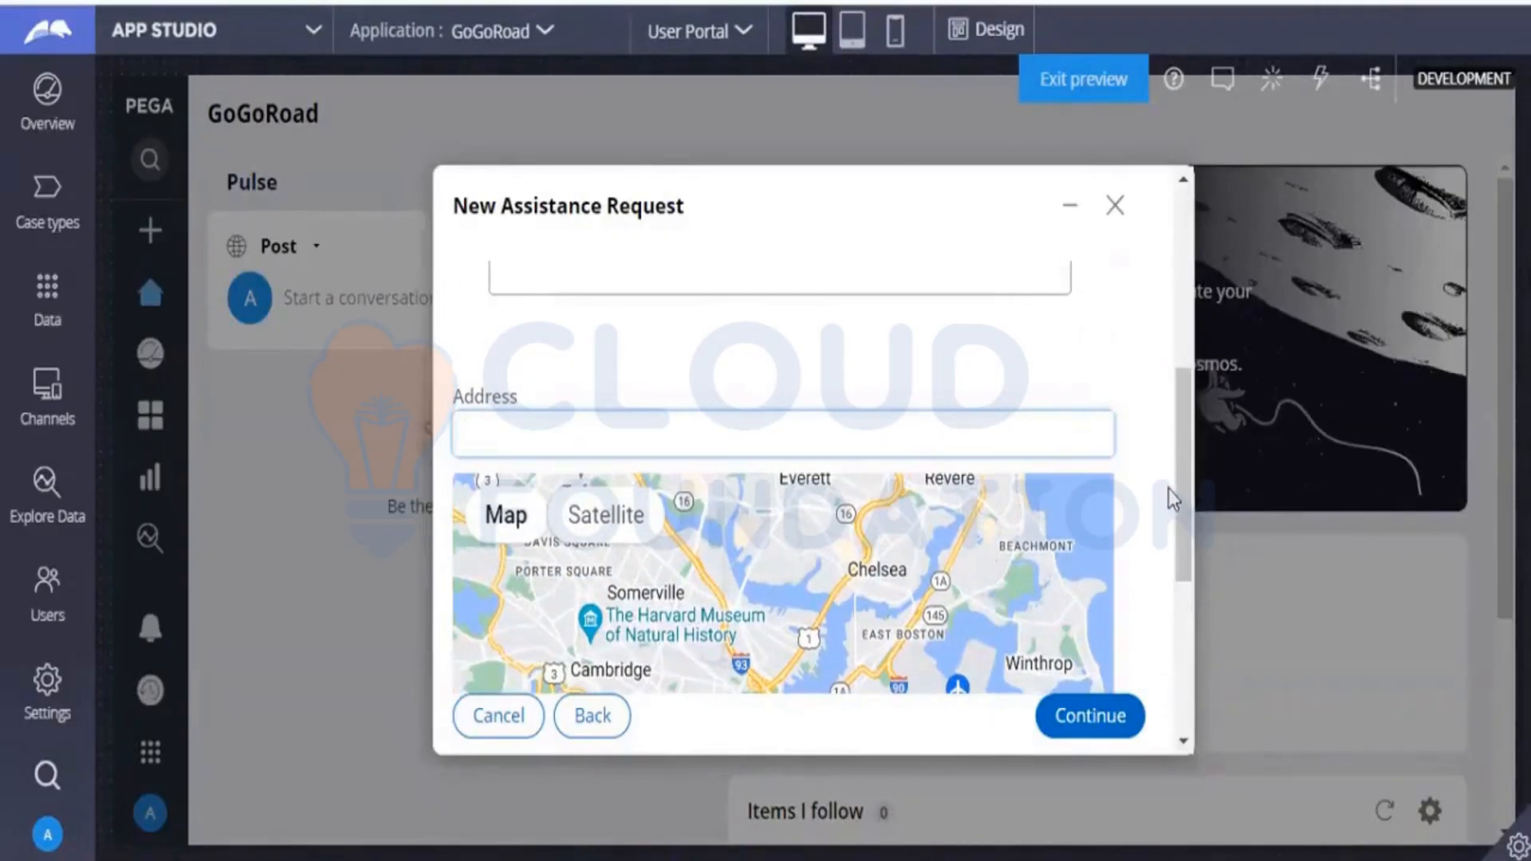
Open the configuration of the Identify location view and its Default service address section for editing.
left_click_drag(1172, 498, 1179, 335)
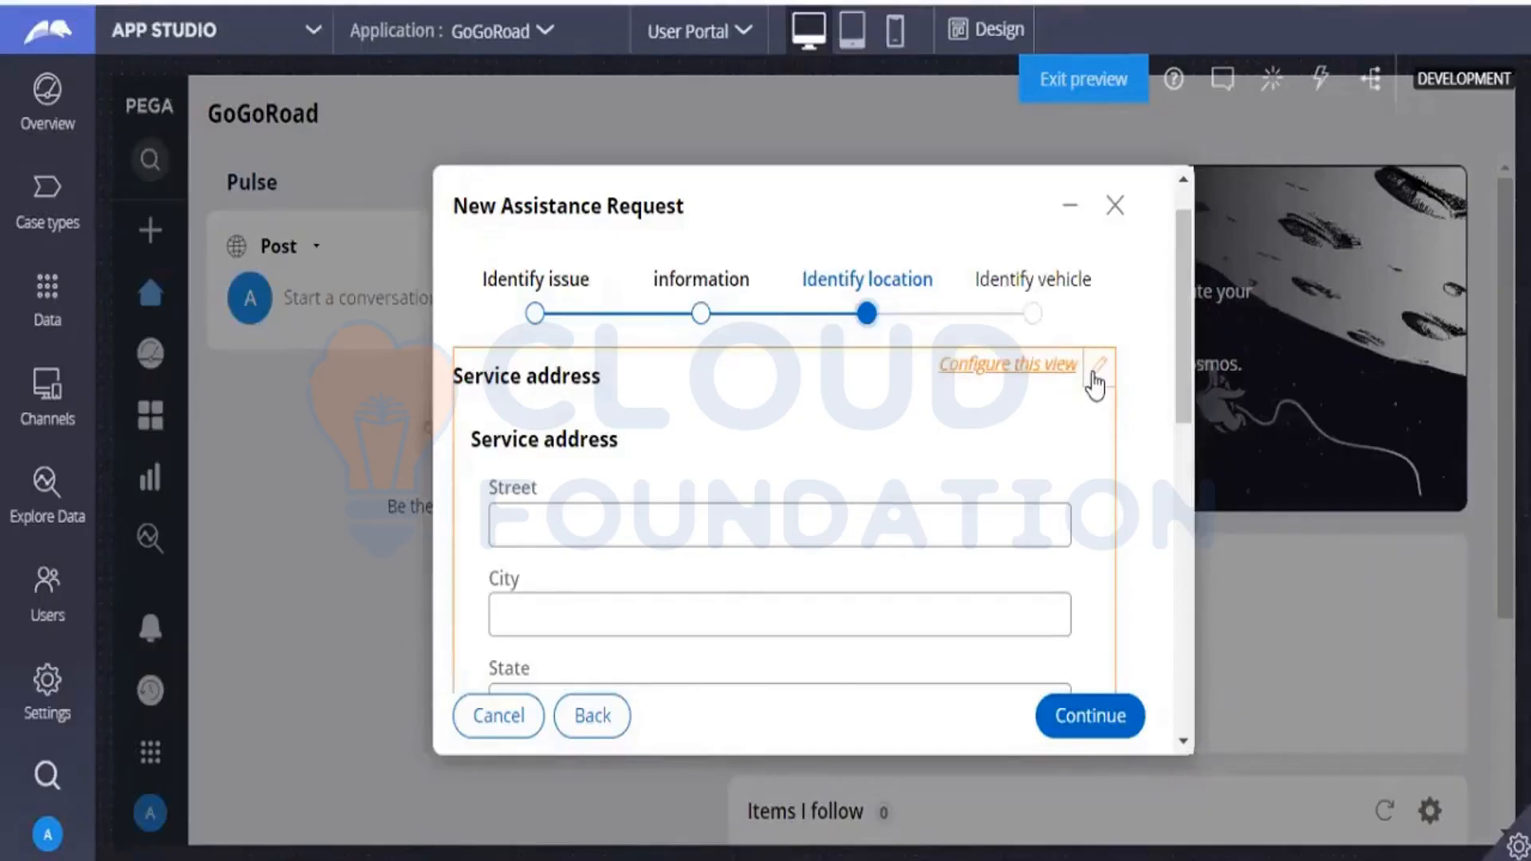
left_click(1036, 357)
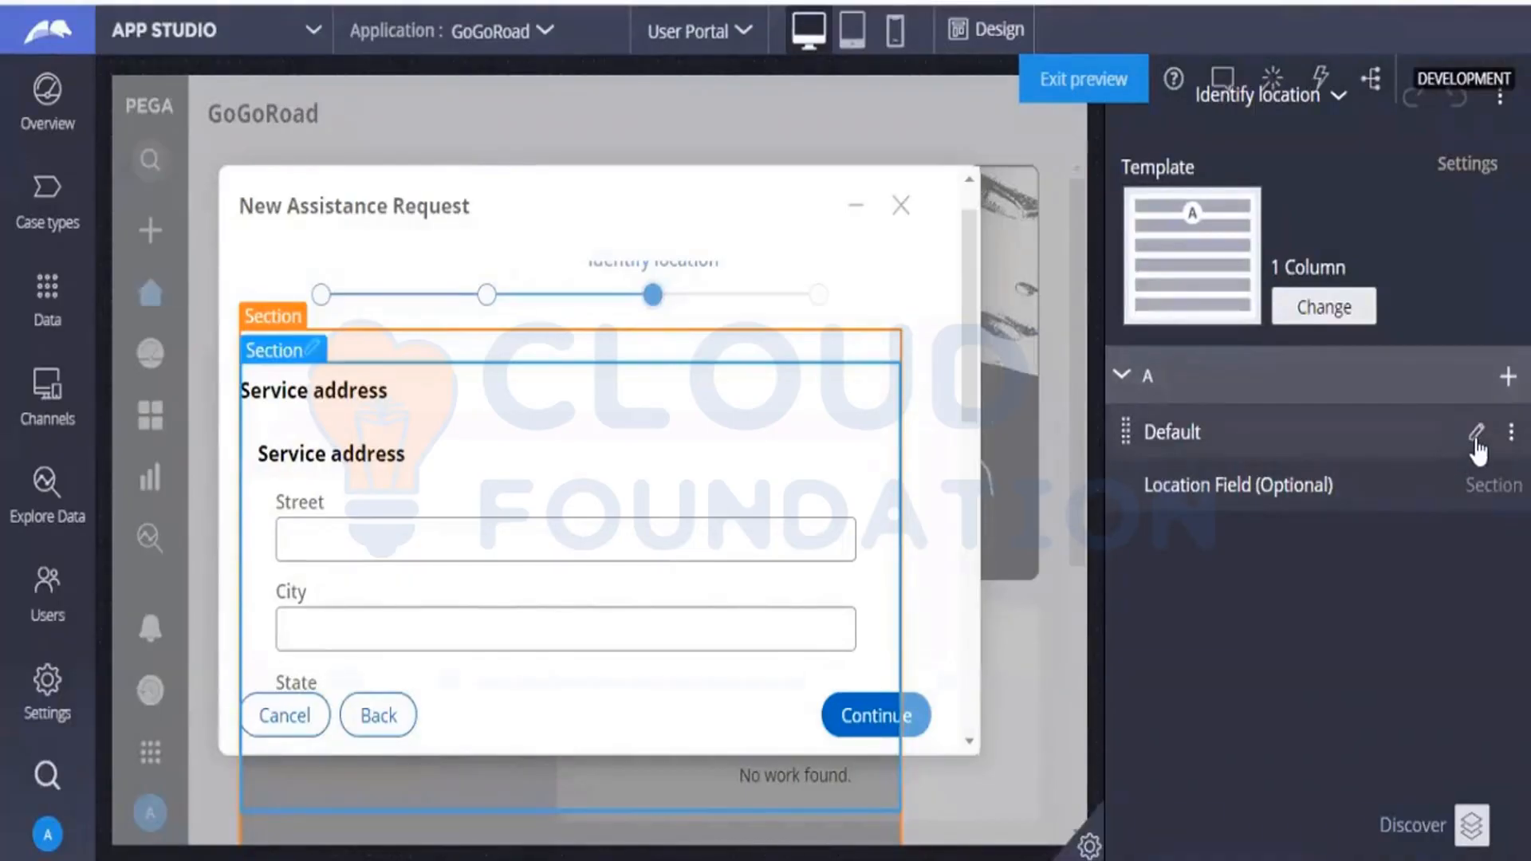
left_click(1475, 439)
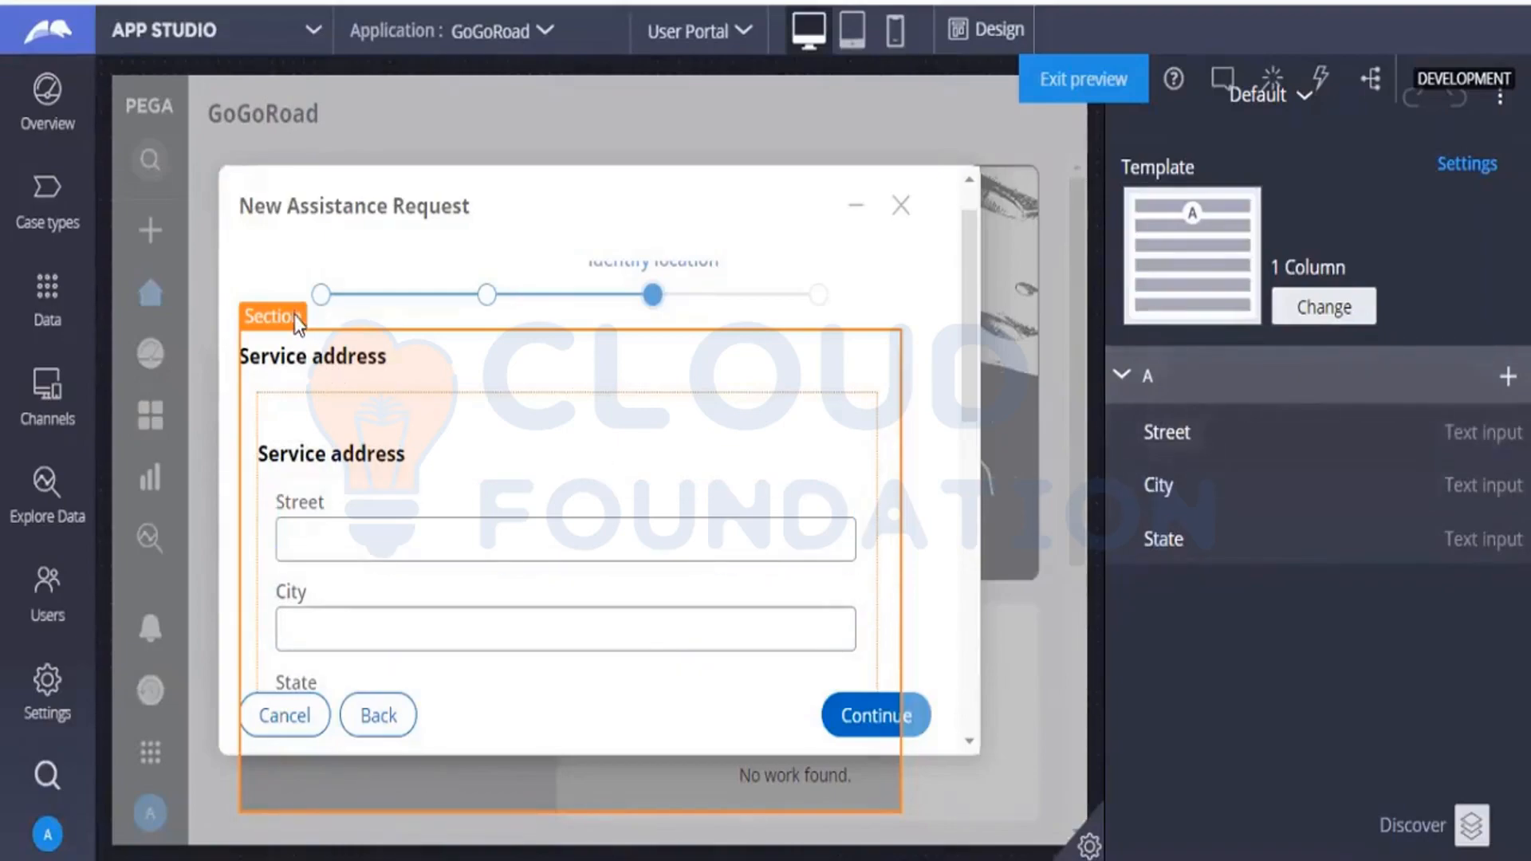
double_click(375, 367)
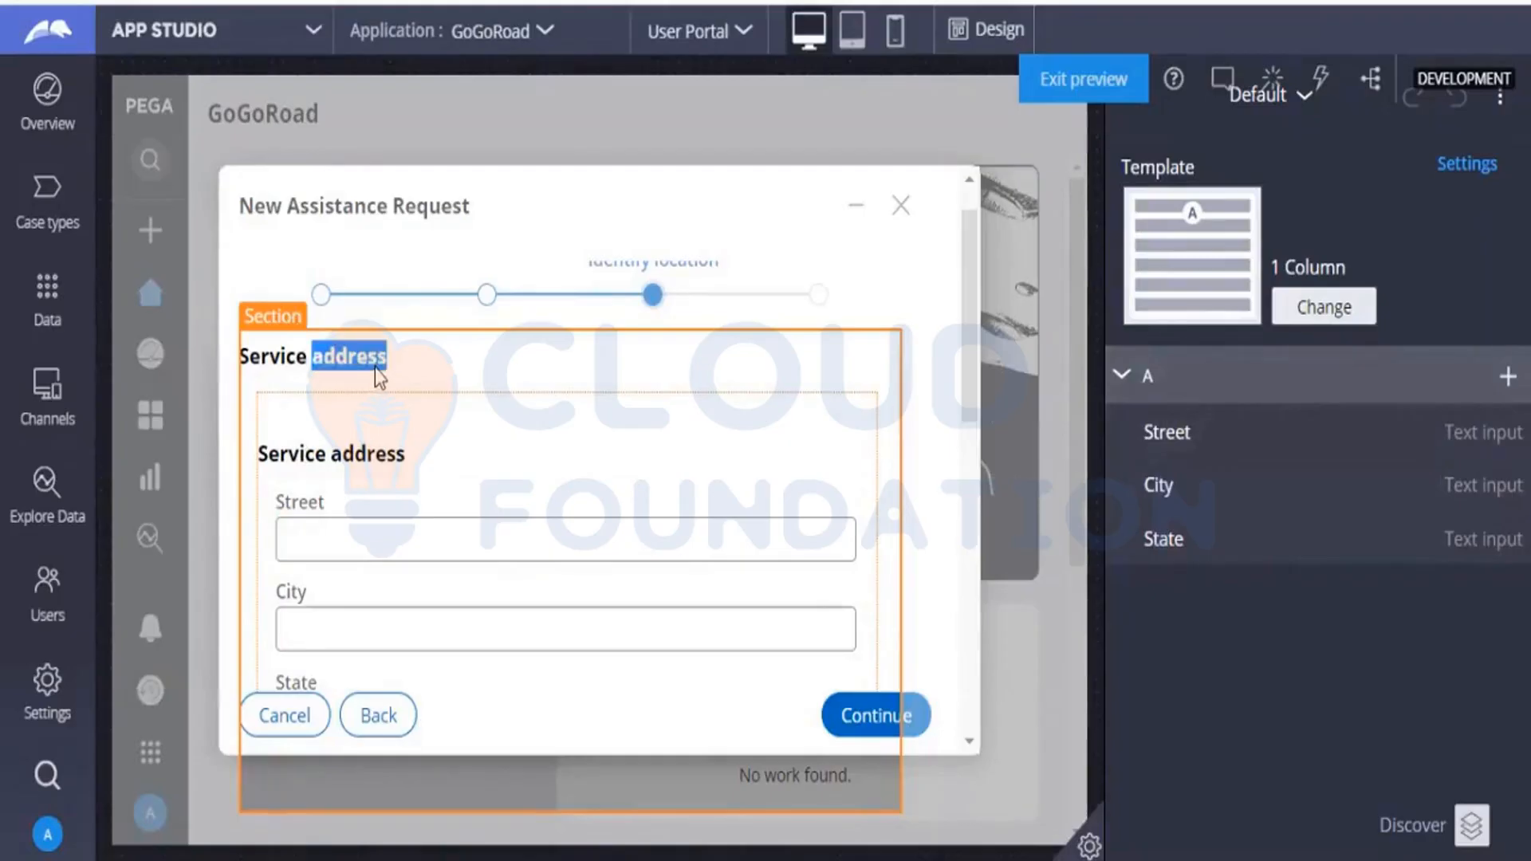
left_click(465, 386)
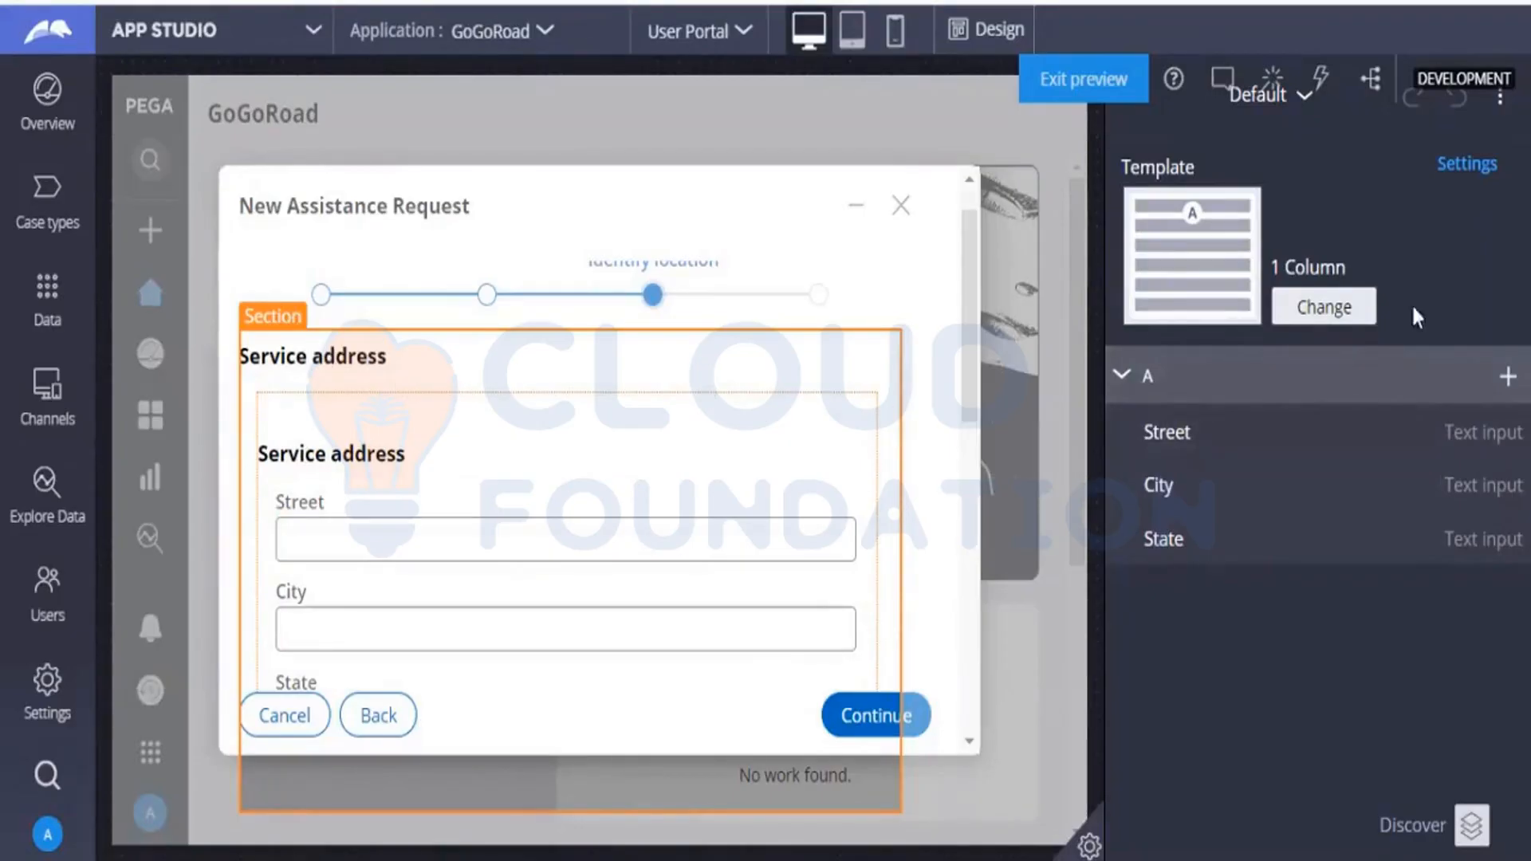
left_click(1118, 382)
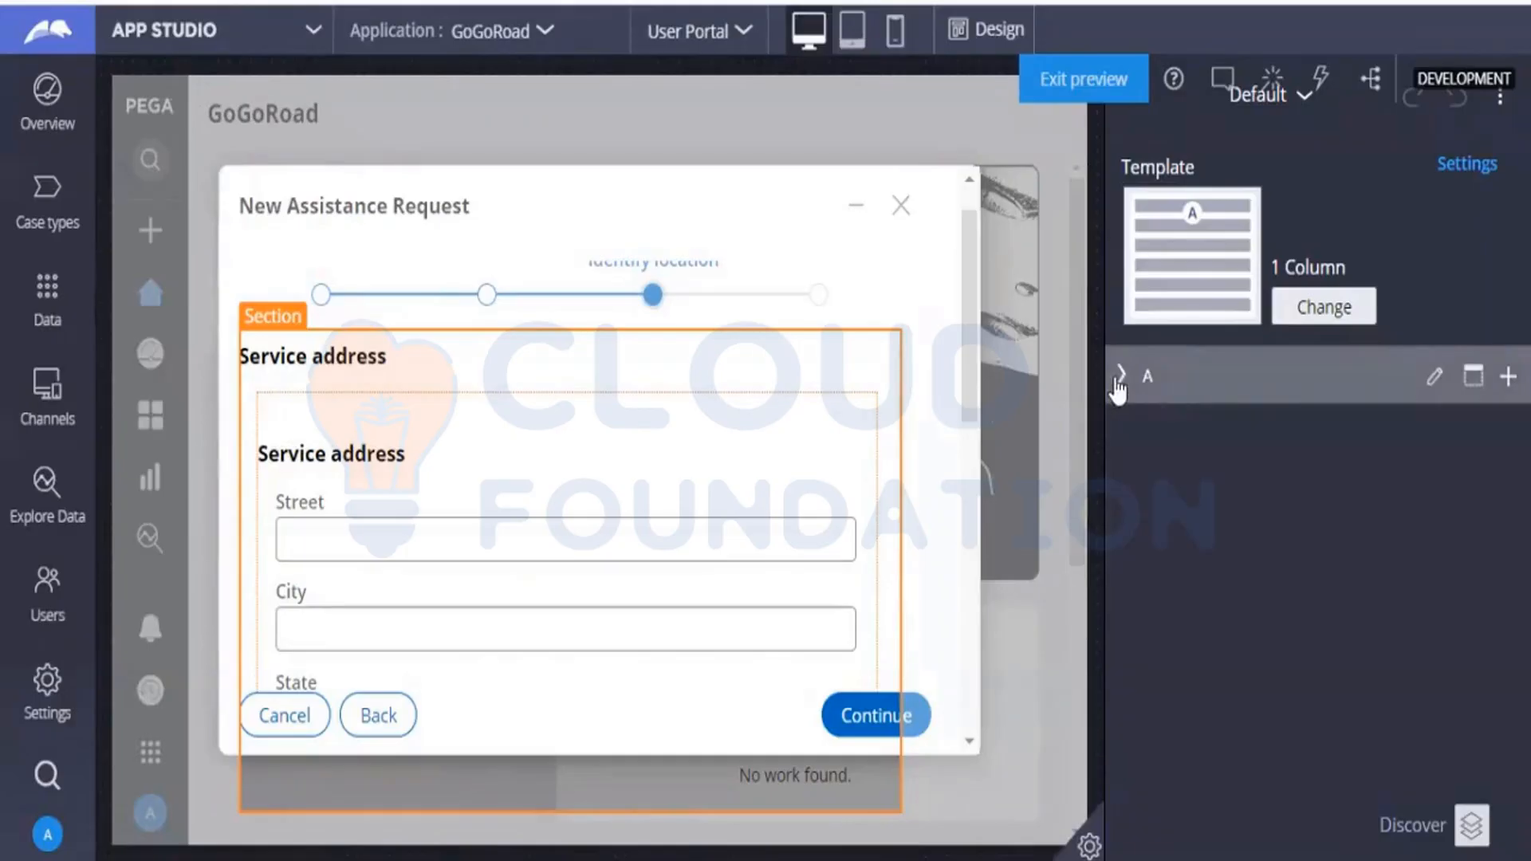
left_click(1119, 381)
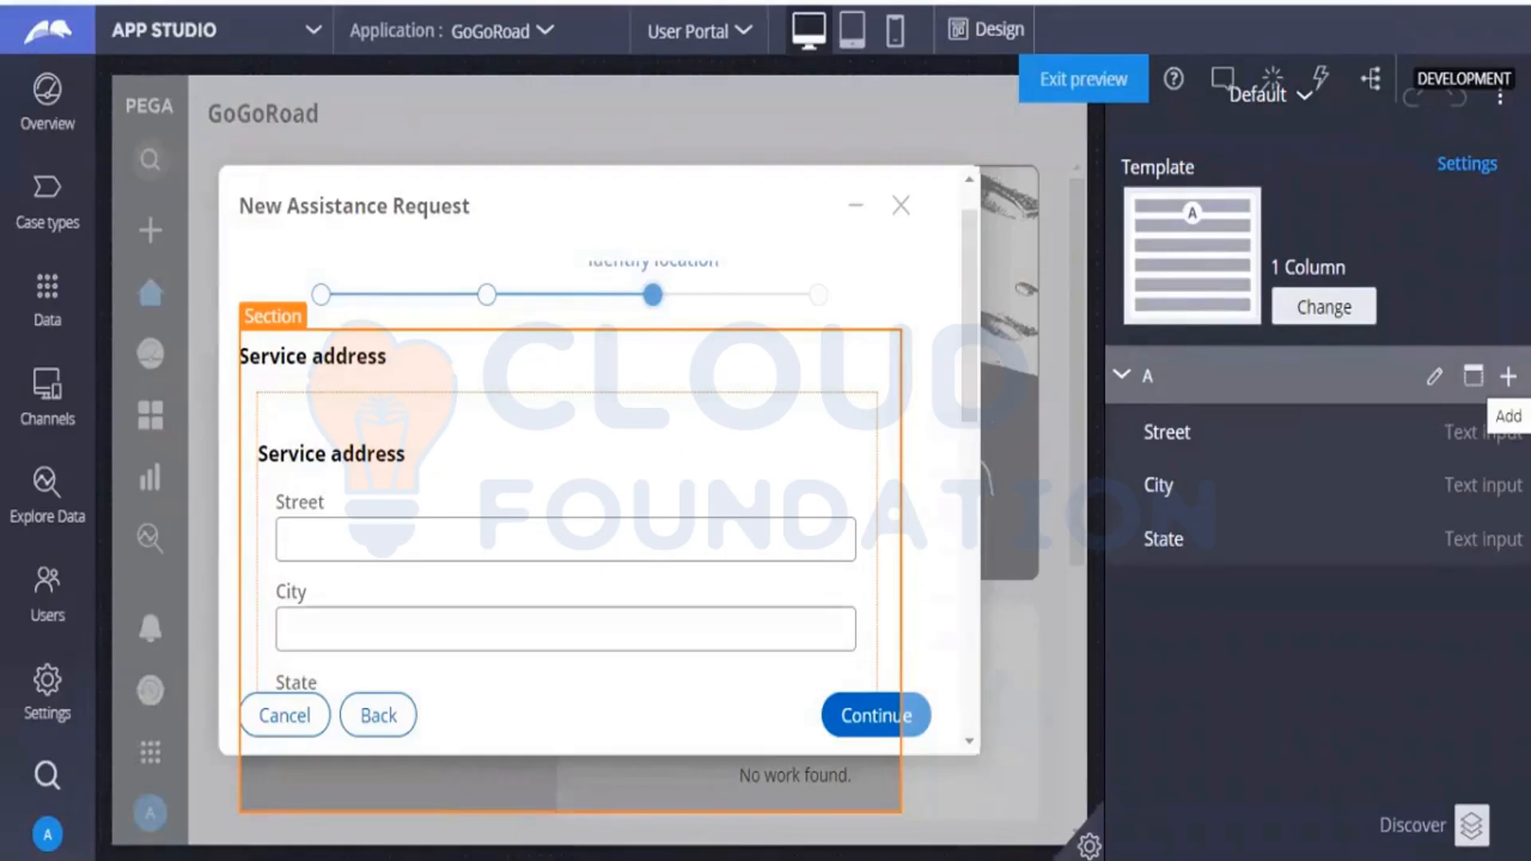
triple_click(692, 395)
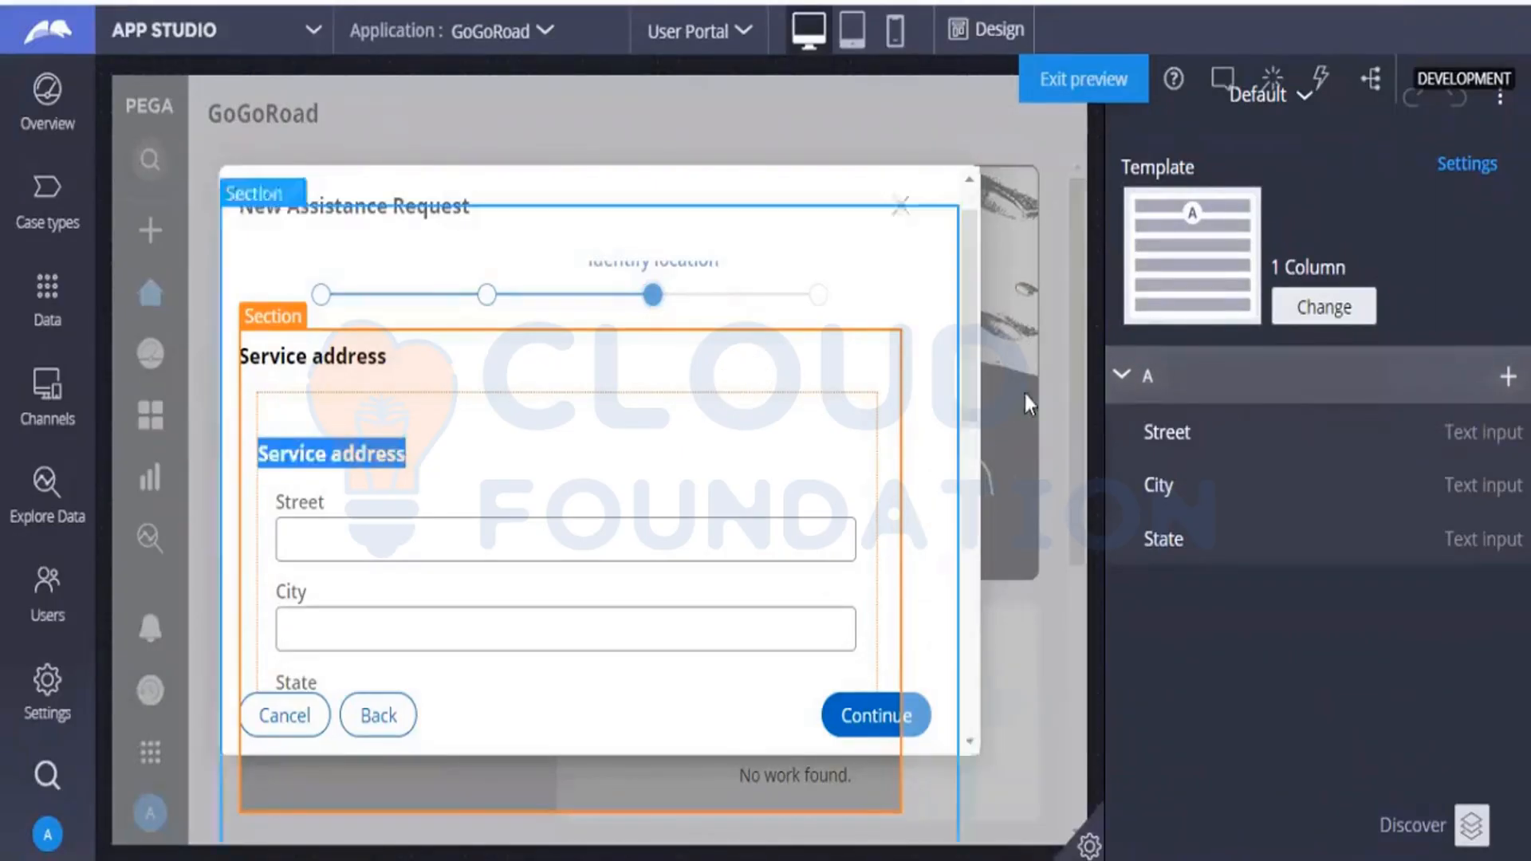
Turn on design mode and select the Street field in the Service address section.
left_click(974, 50)
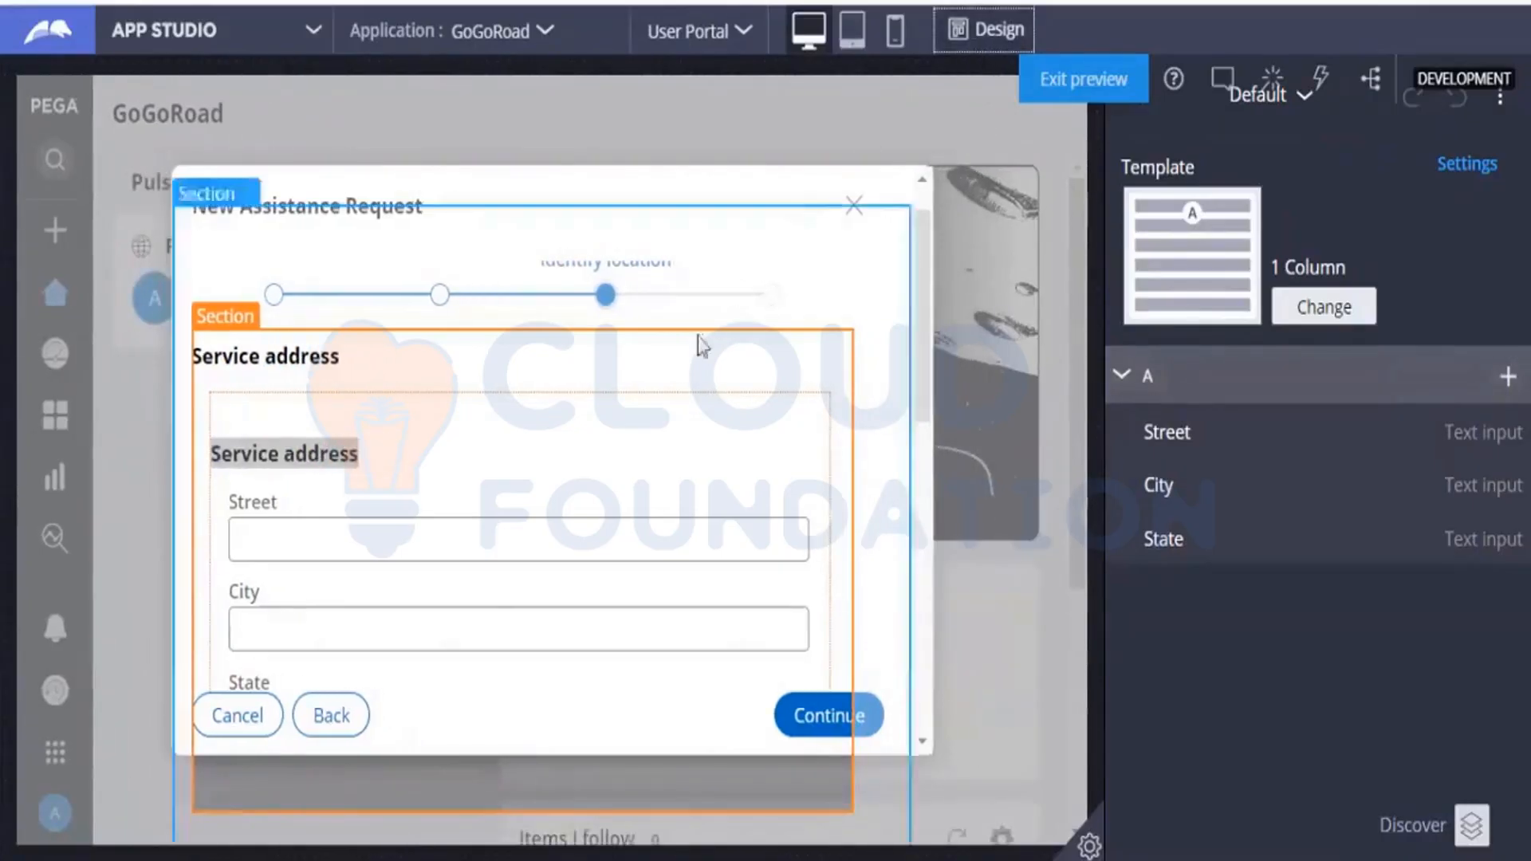
left_click(555, 513)
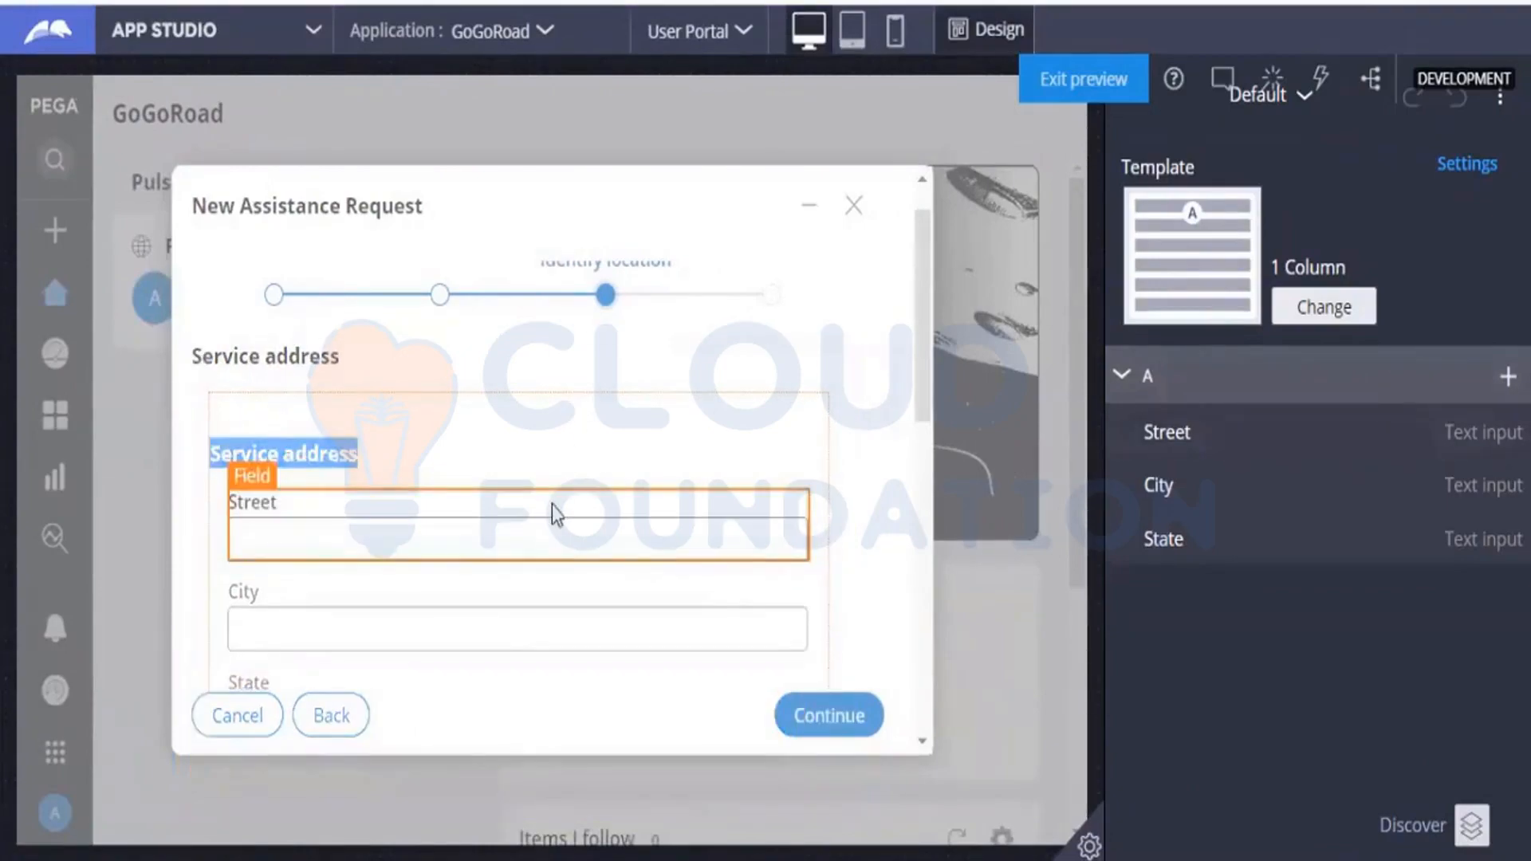
Examine the Street field's settings and the region properties of region A in the Service address section, leaving them unchanged.
left_click(263, 470)
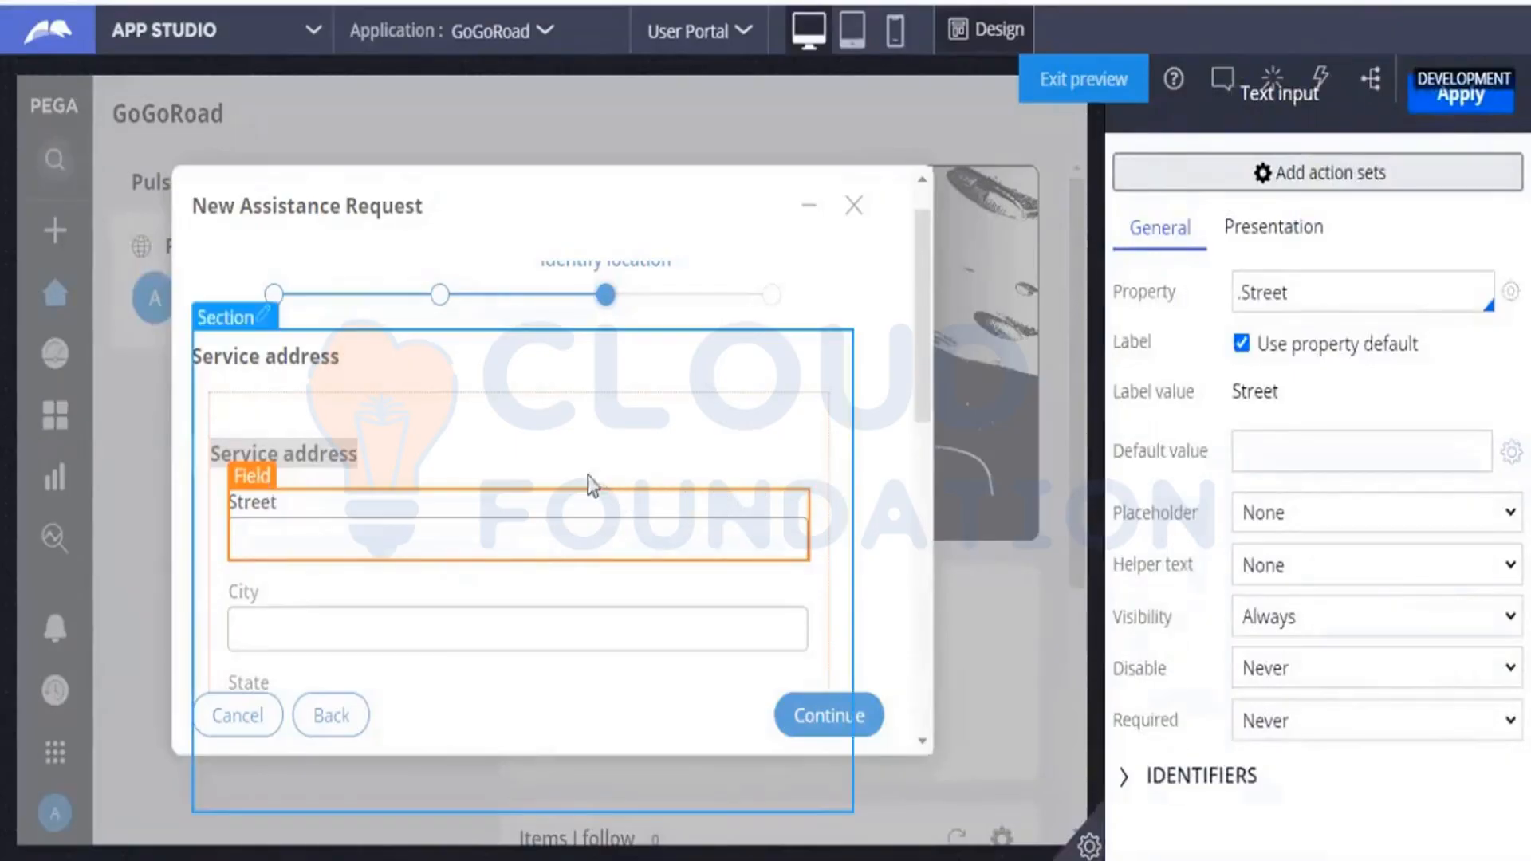
left_click(493, 438)
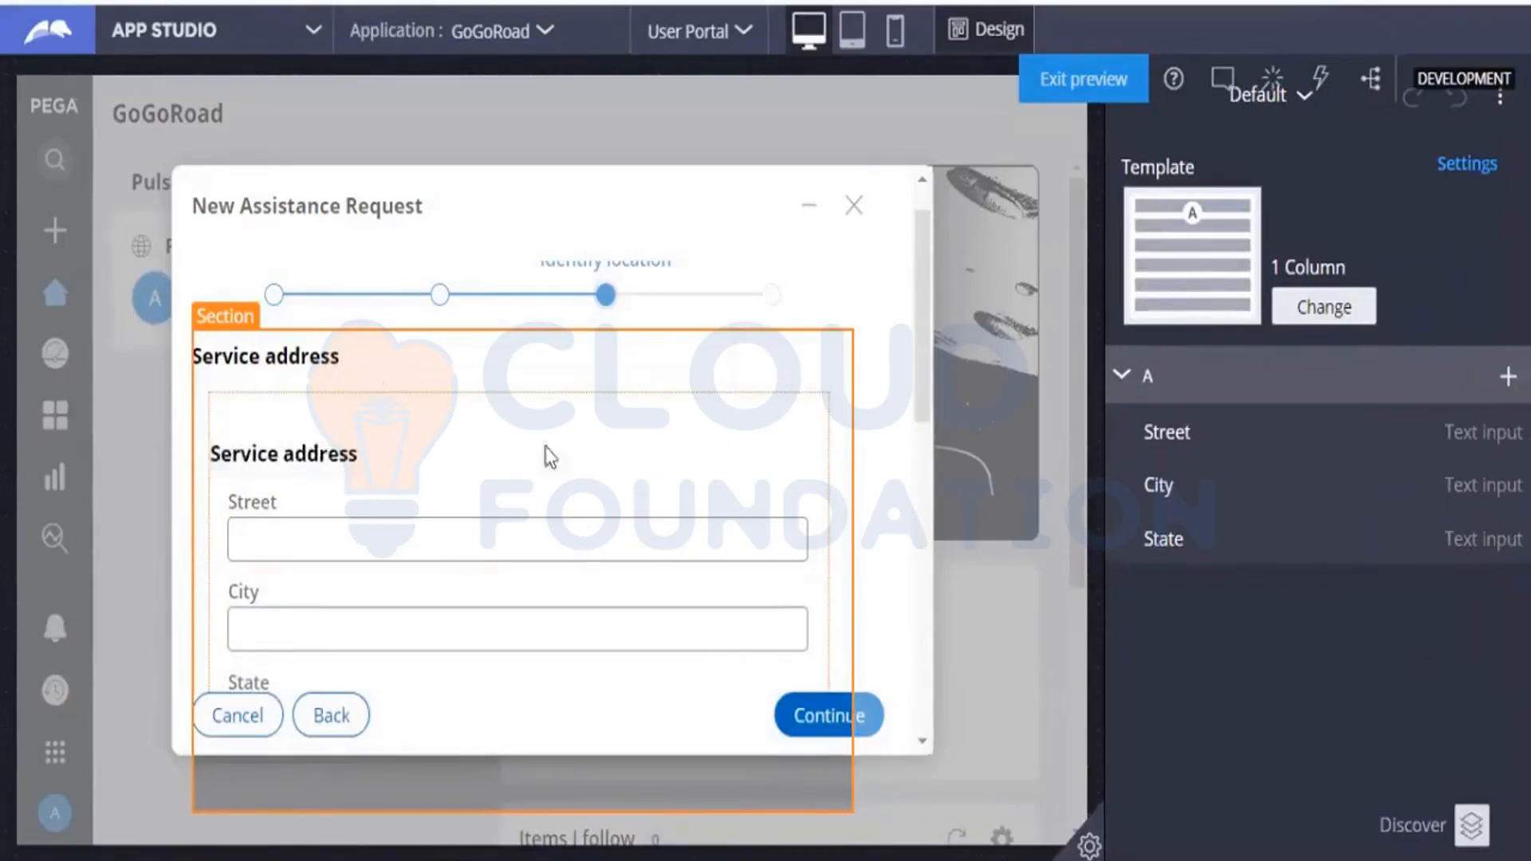
left_click(1121, 375)
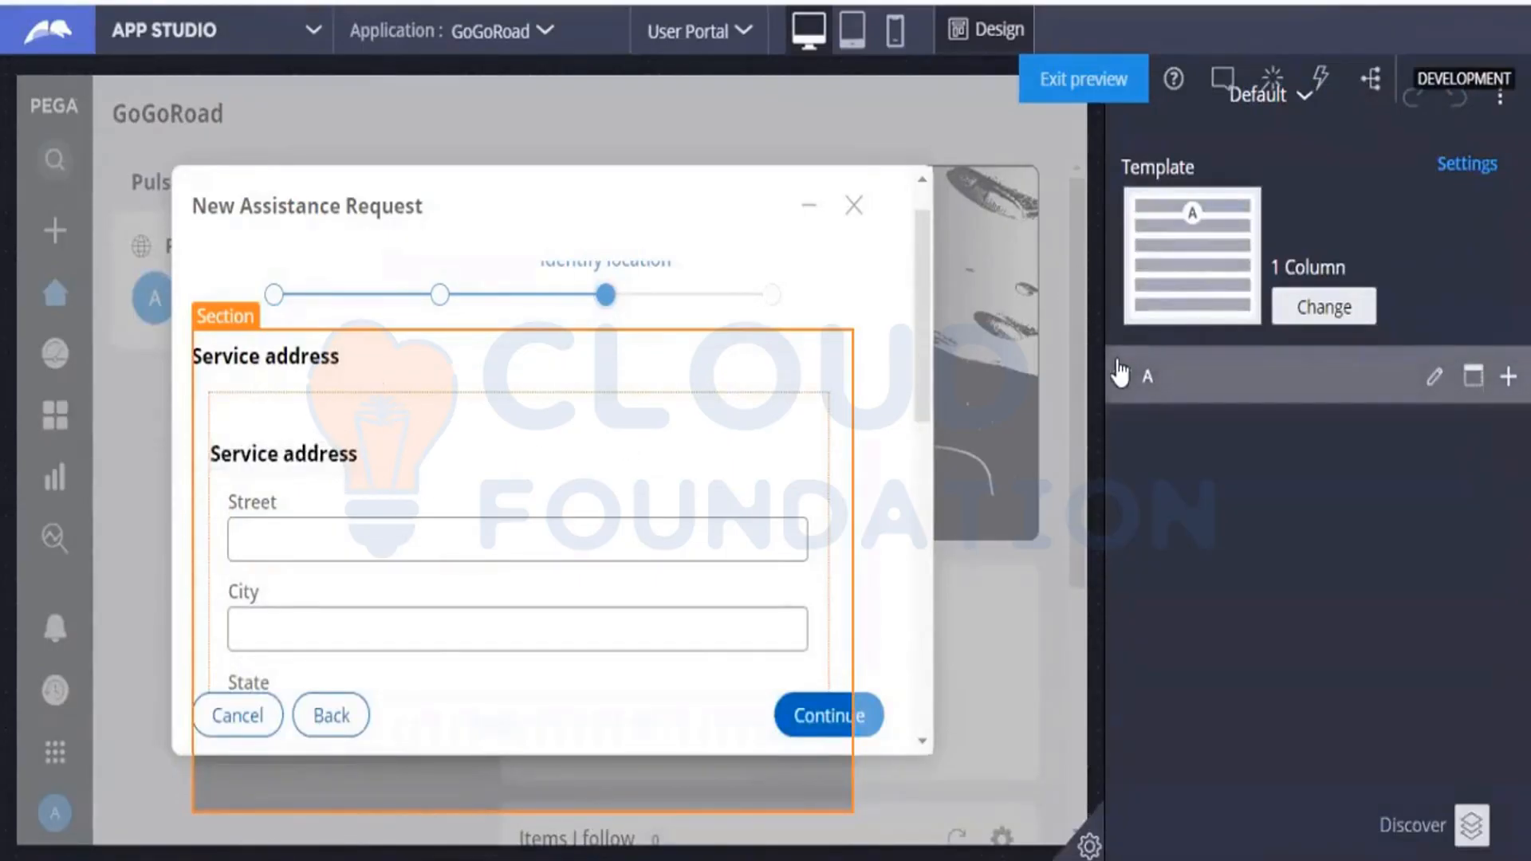
left_click(1120, 375)
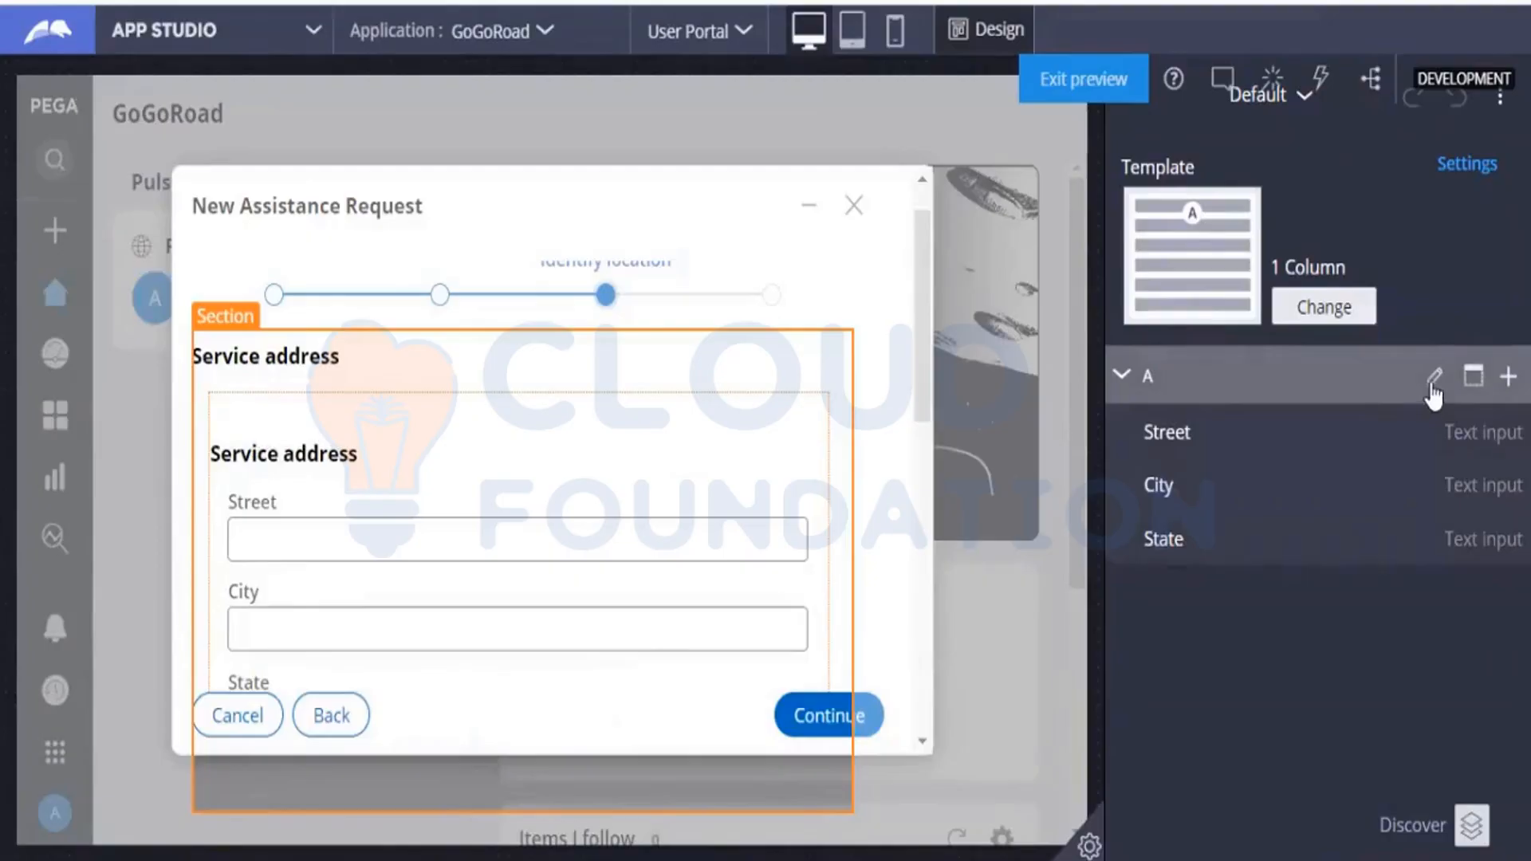
left_click(1433, 381)
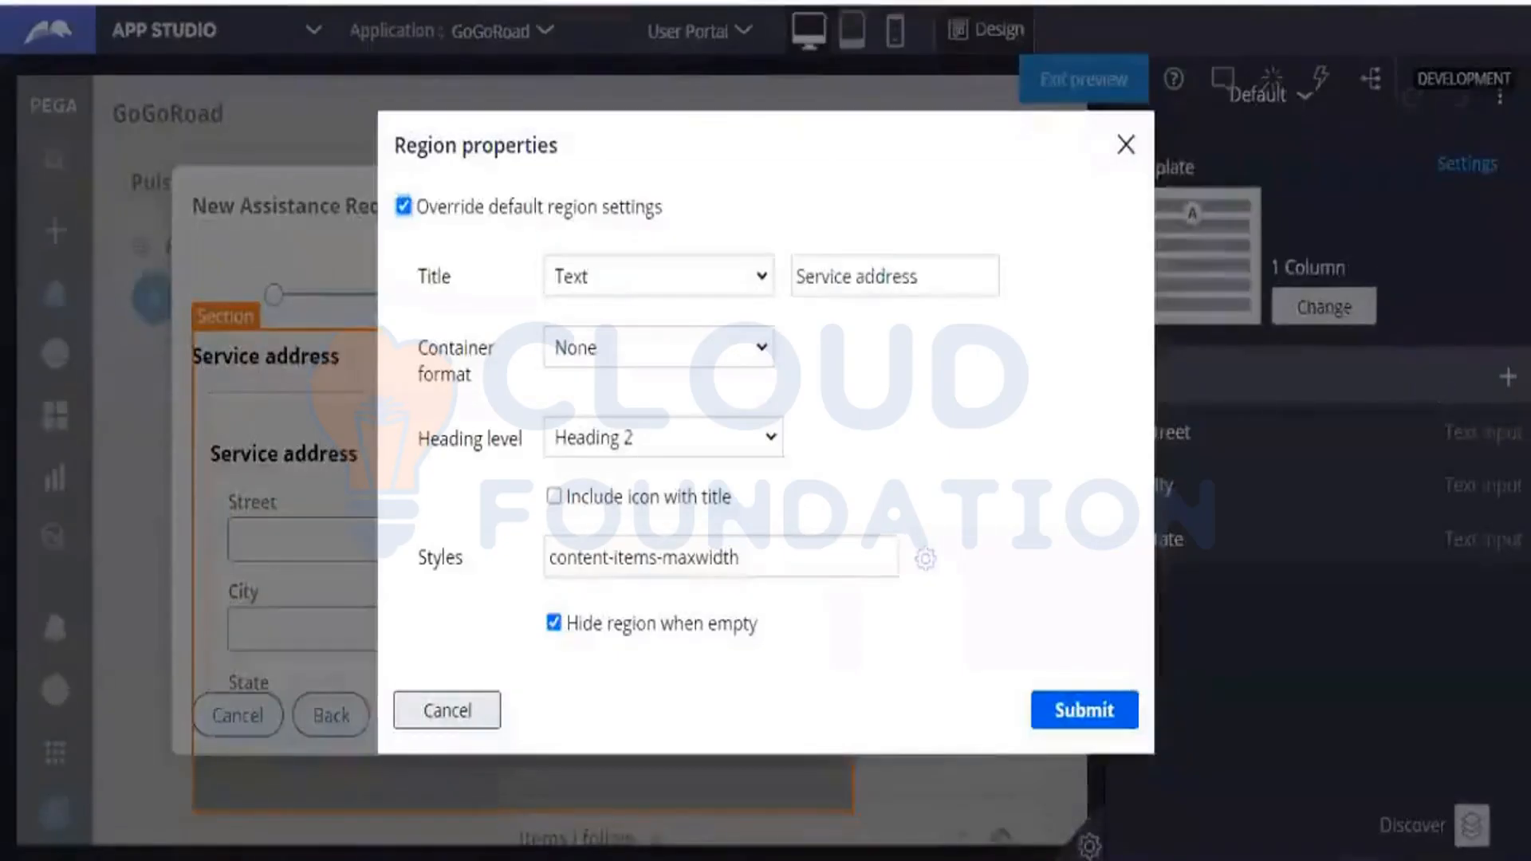
left_click(444, 712)
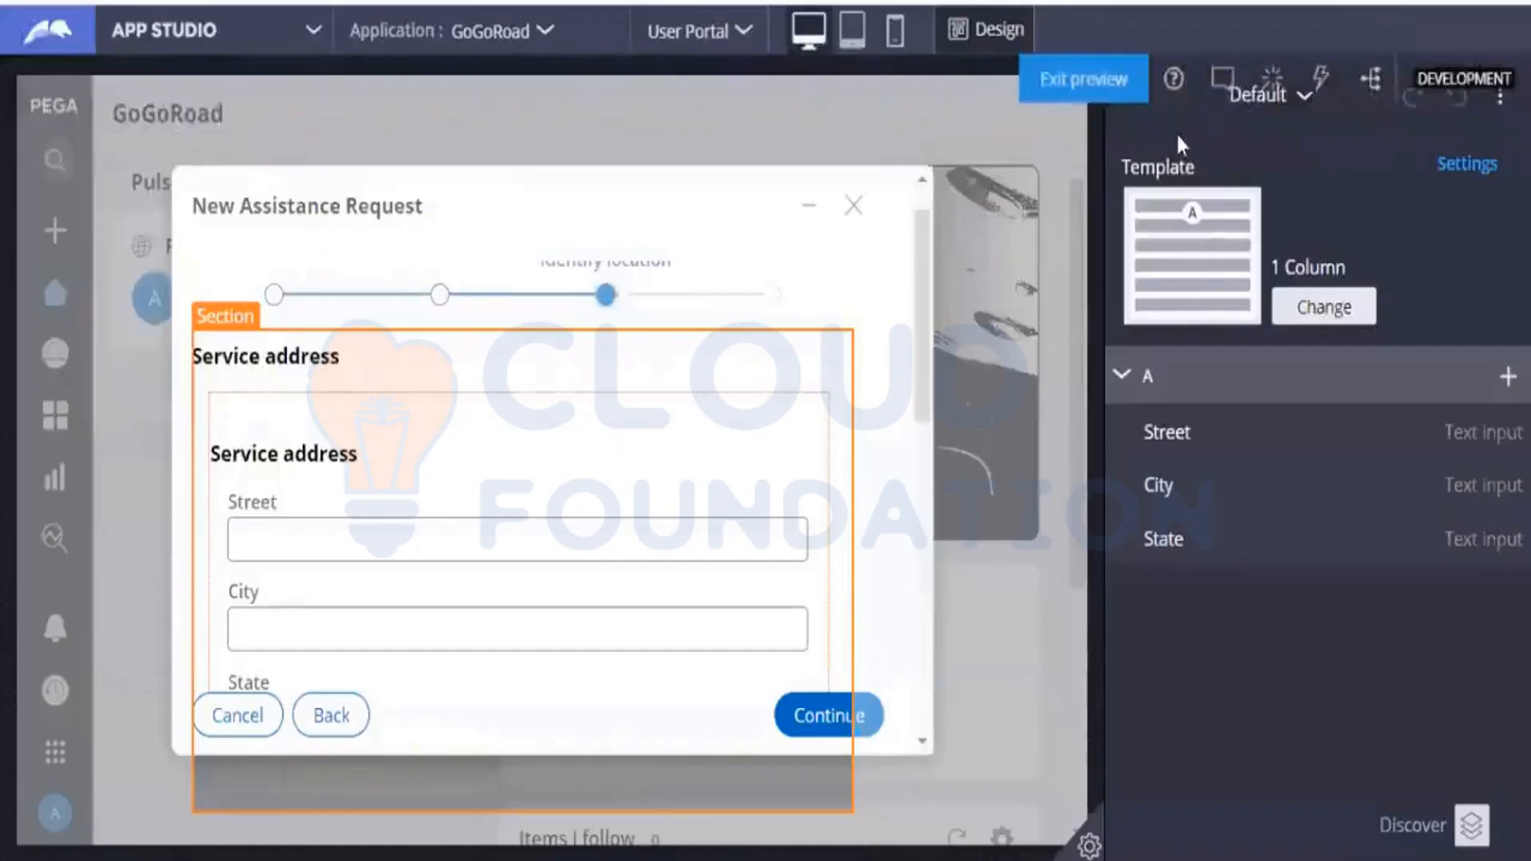
Exit the preview, save and rerun the Assistance Request case, and submit the service type "My vehicle does not start".
left_click(1101, 94)
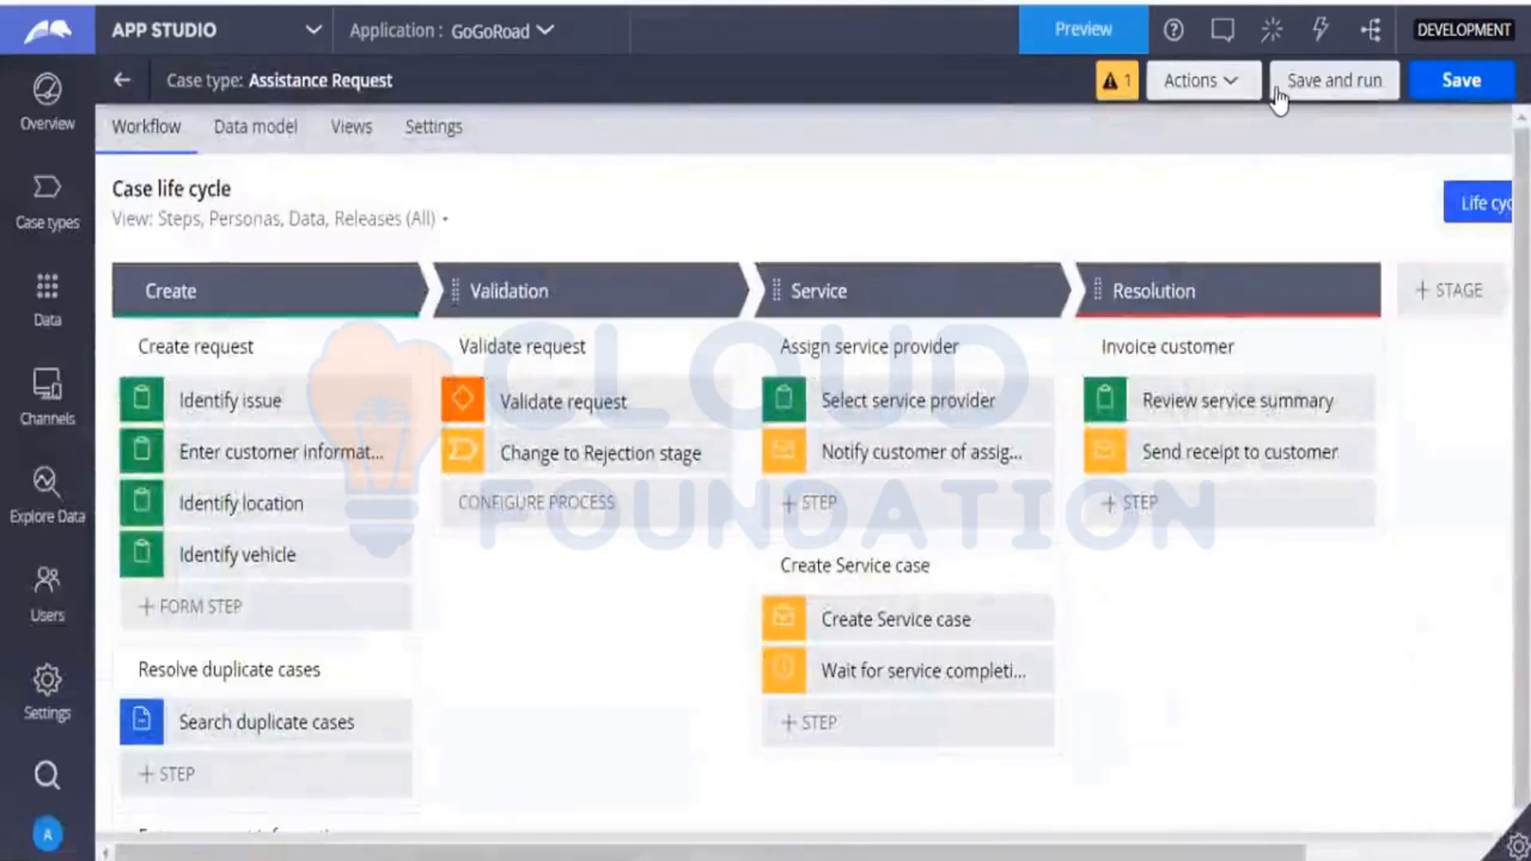
left_click(1281, 95)
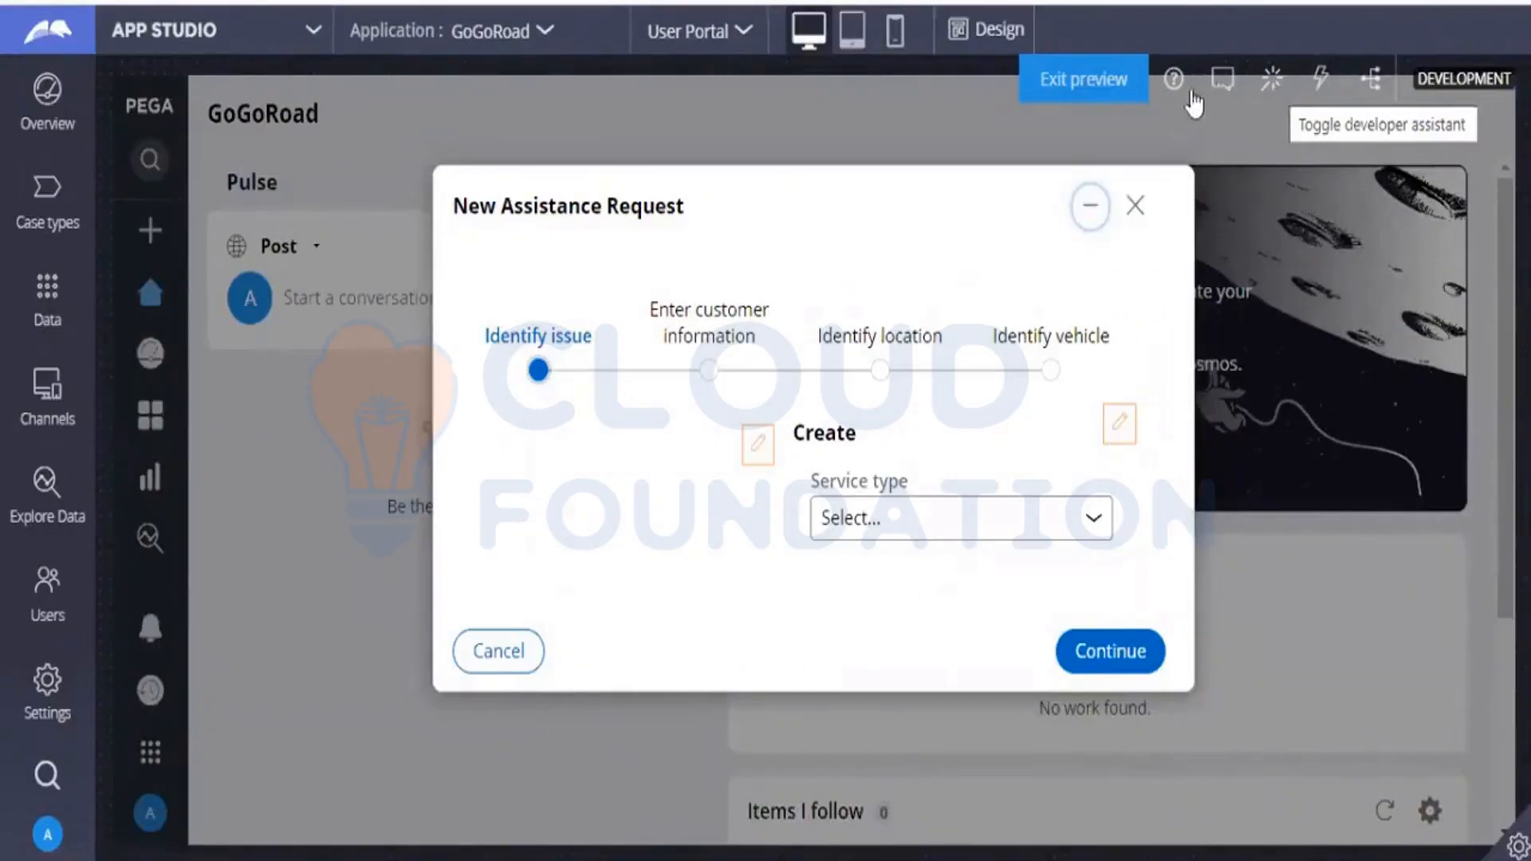
left_click(1005, 520)
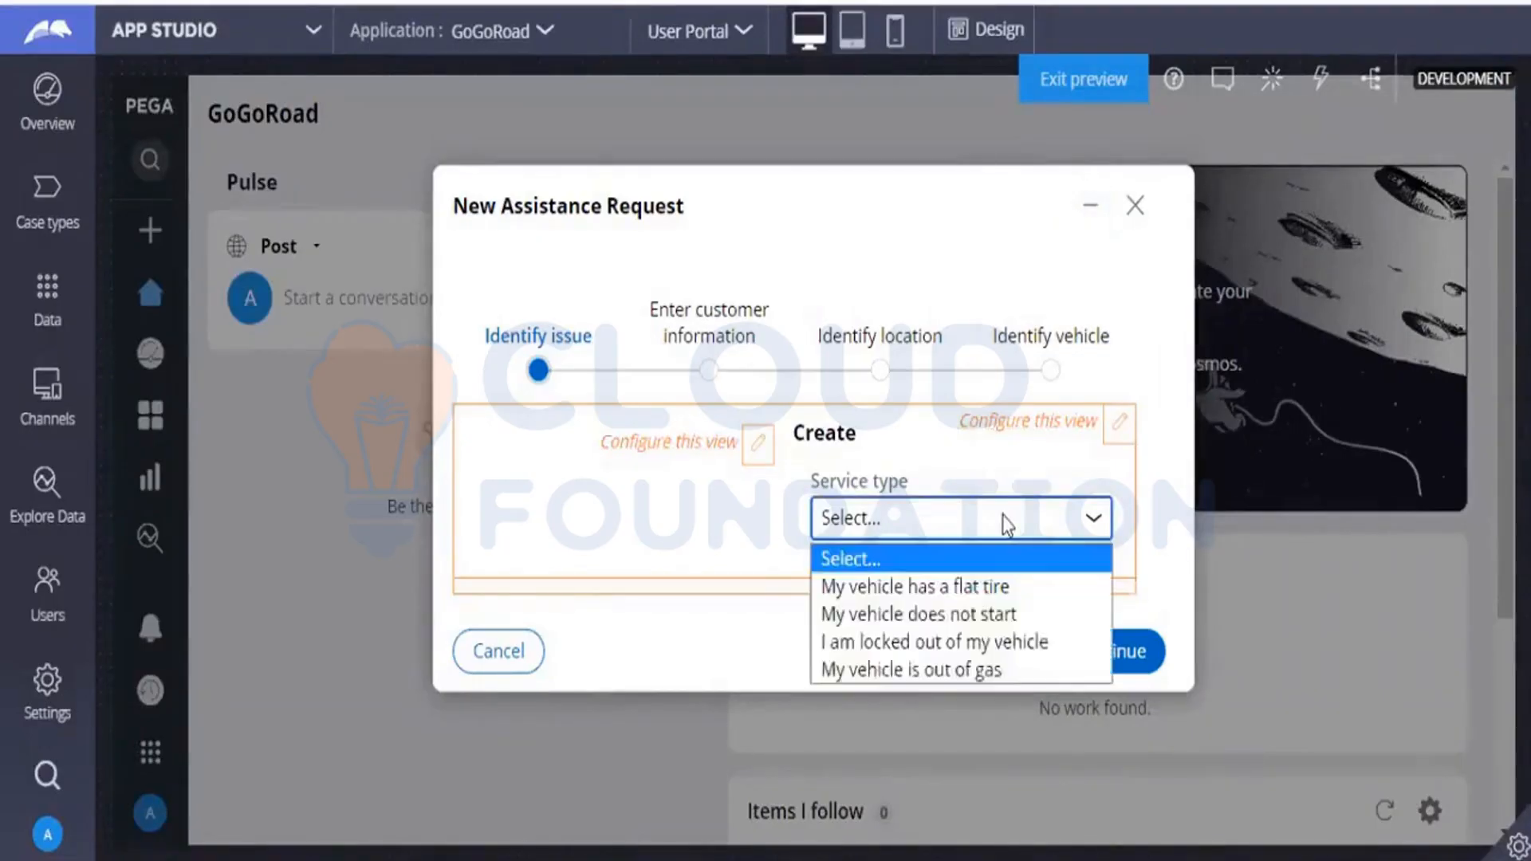
left_click(891, 622)
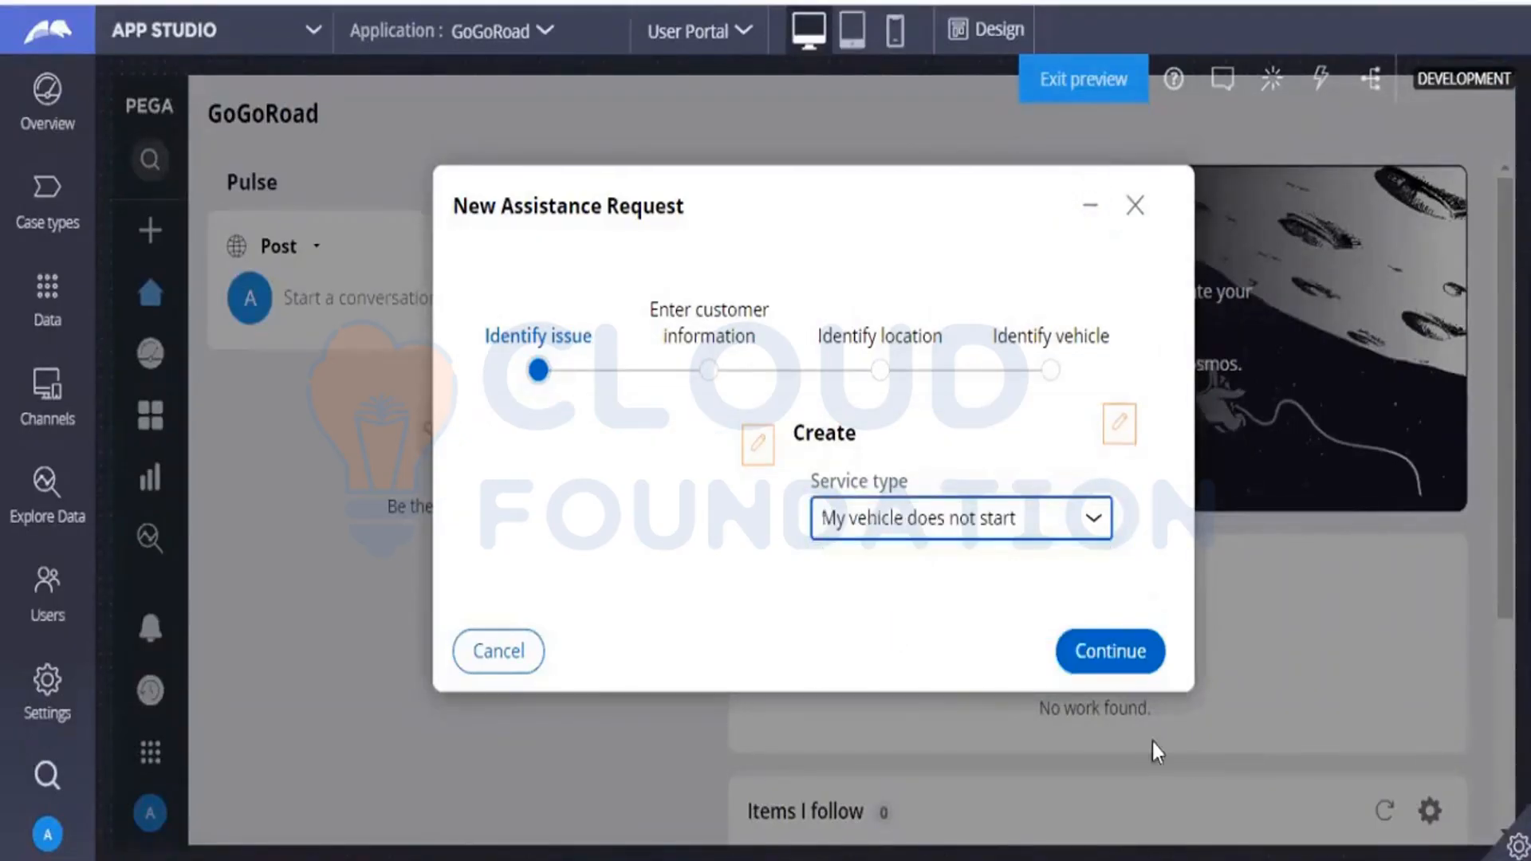
left_click(1132, 650)
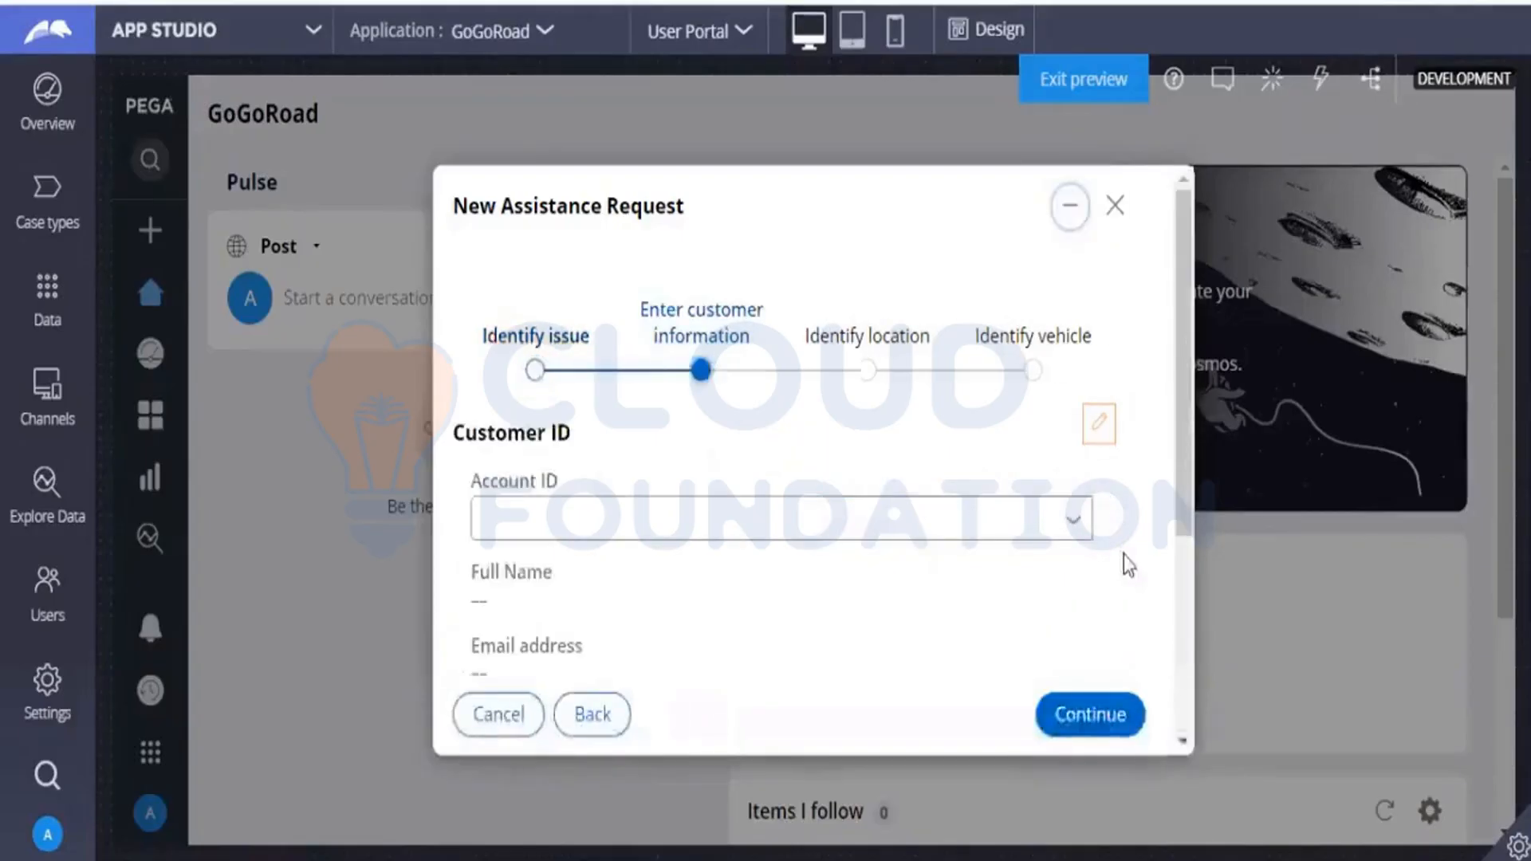
Select the customer's account ID and continue to the Identify location step.
left_click(1069, 530)
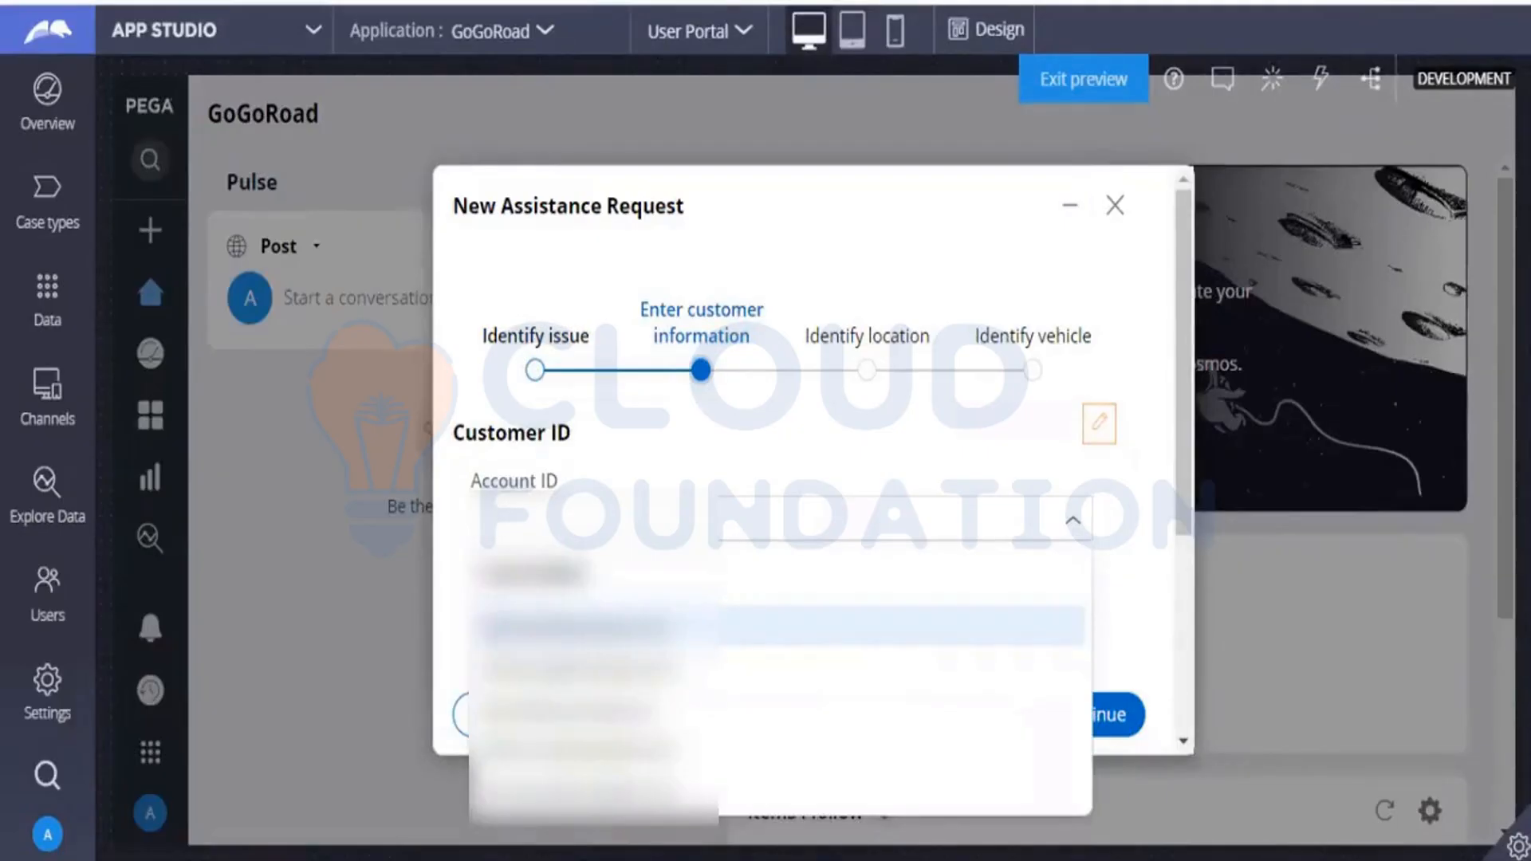
left_click(558, 626)
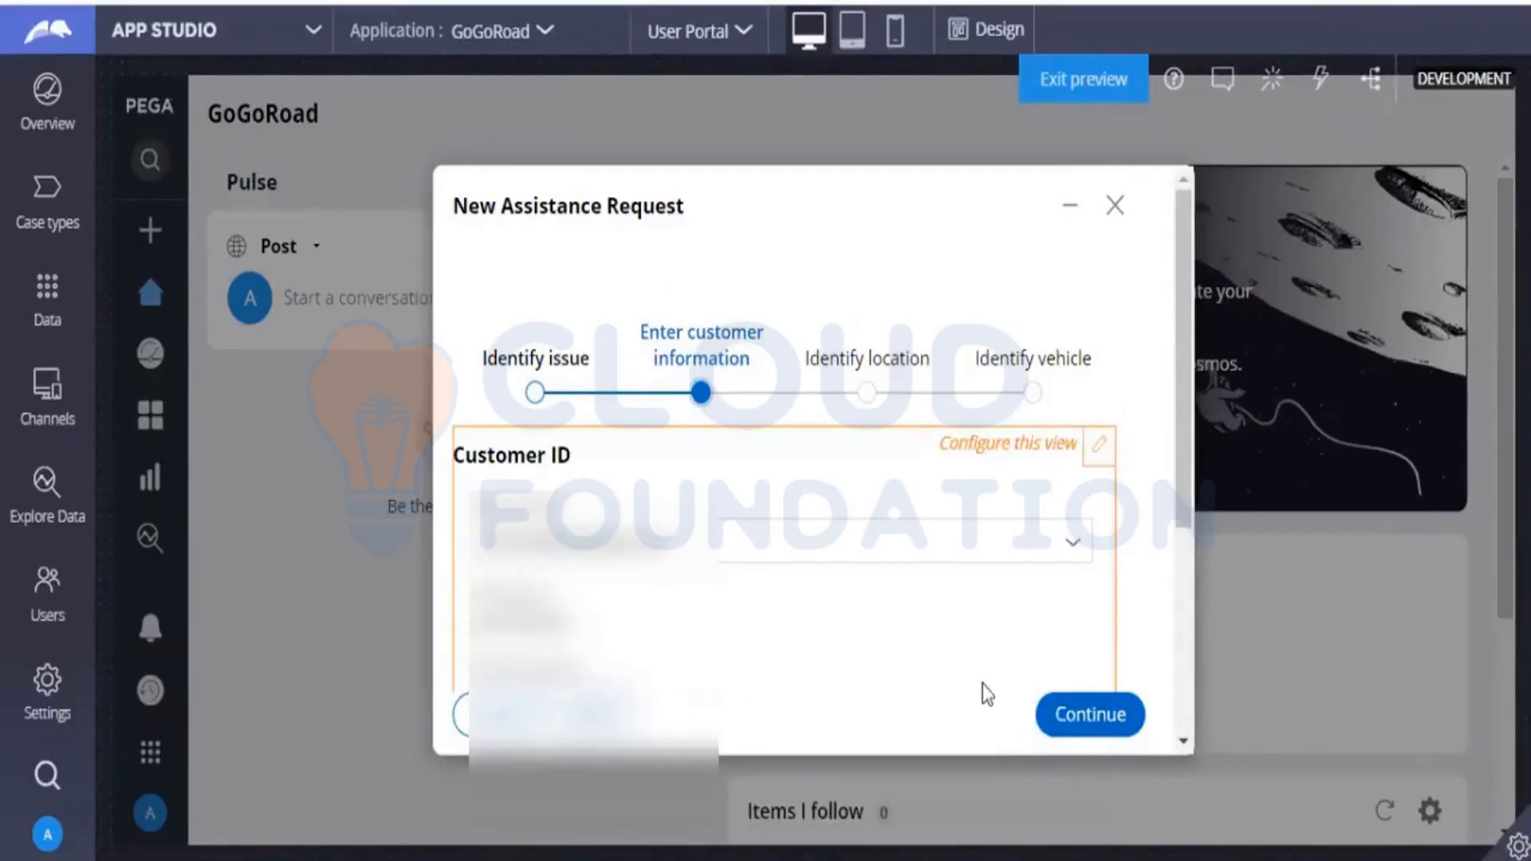
left_click(1064, 716)
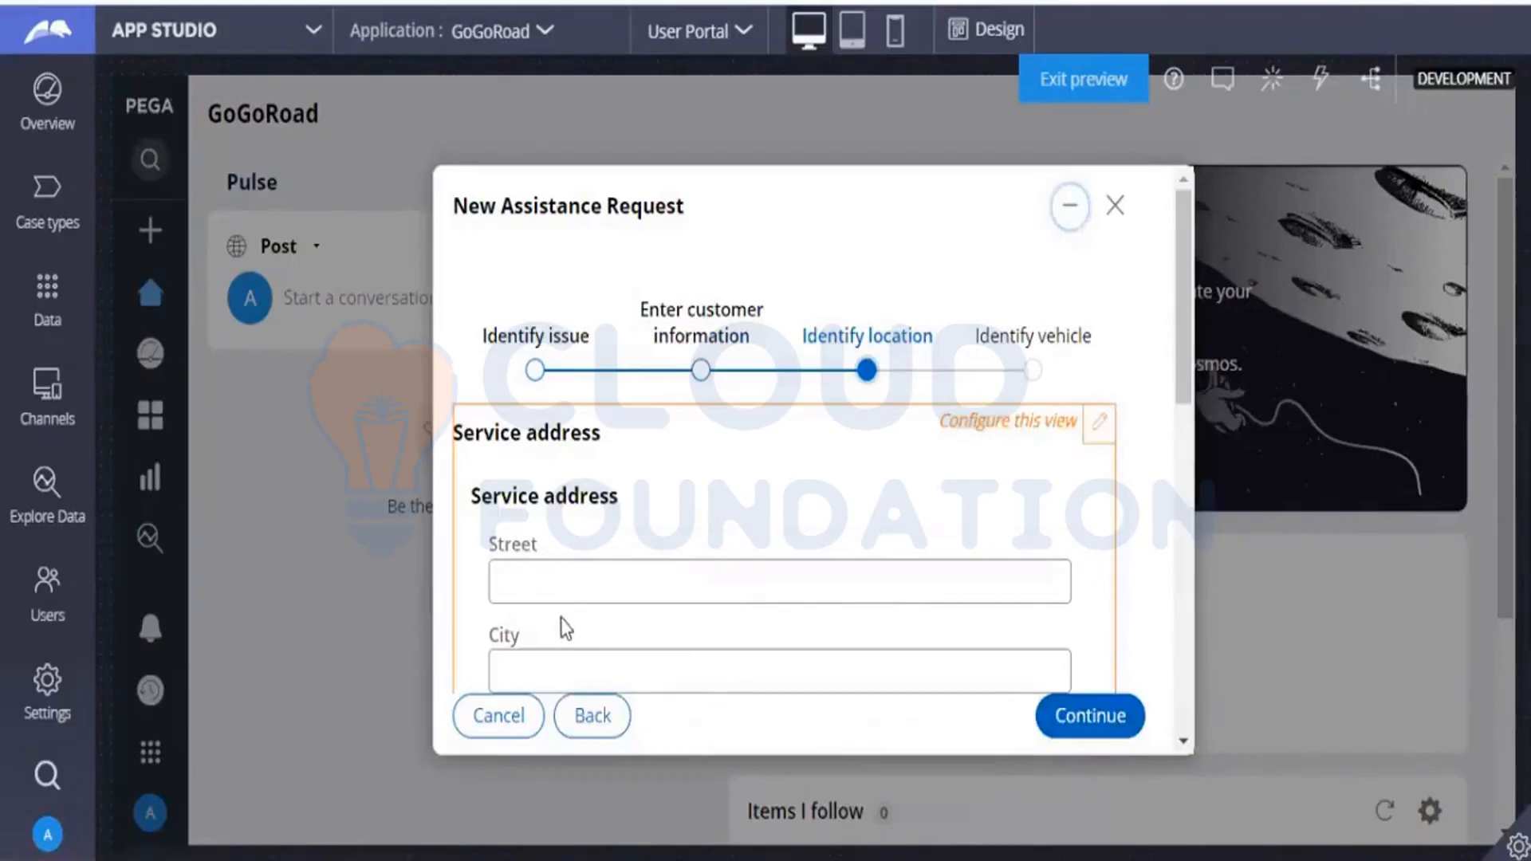
Turn on design mode and open the Service address section for editing to view region A and its fields.
left_click(992, 35)
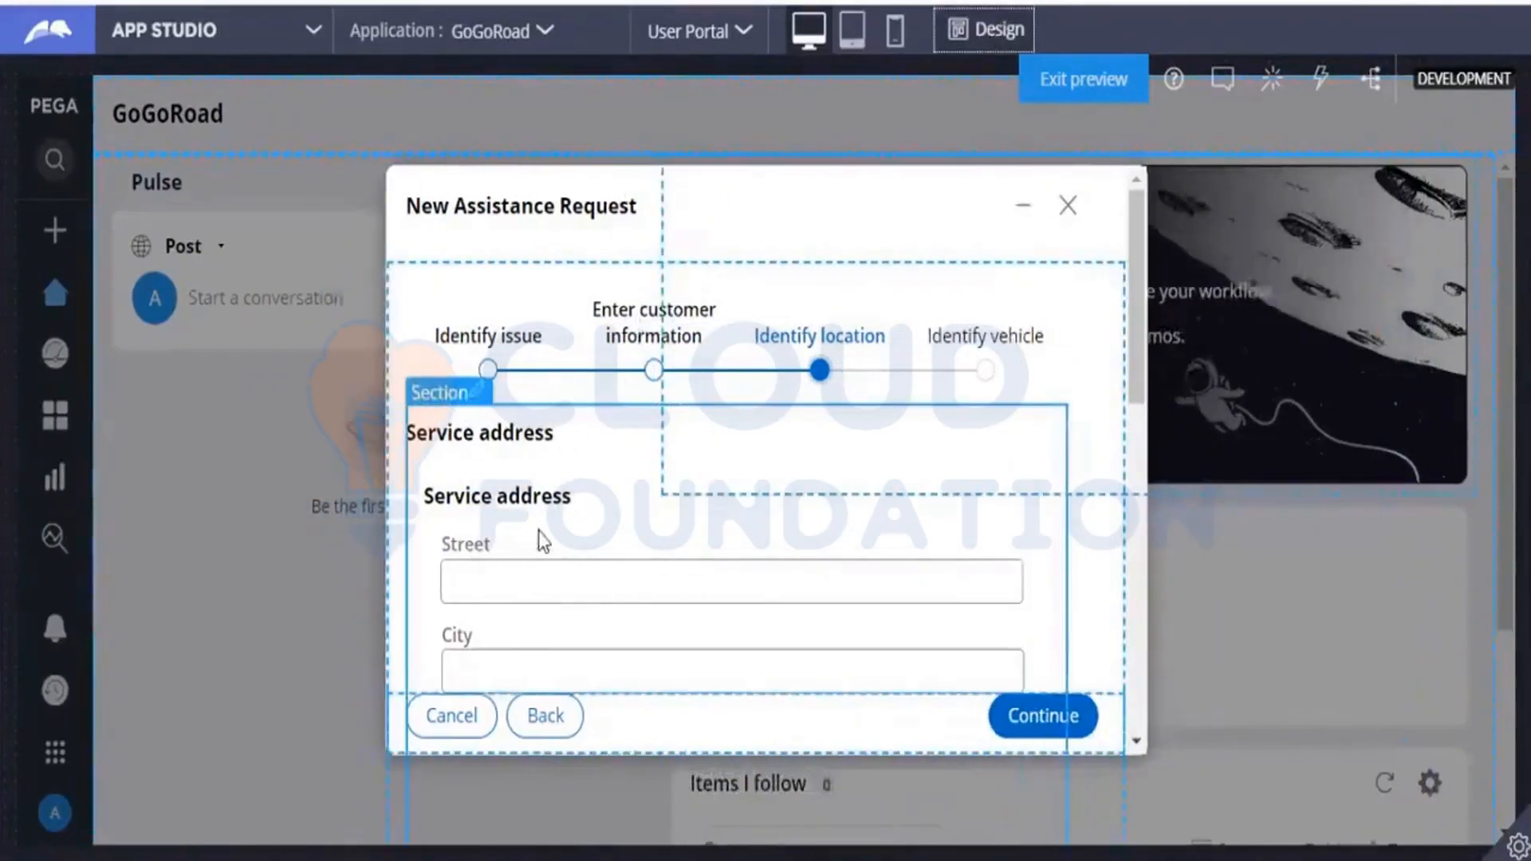
left_click(541, 536)
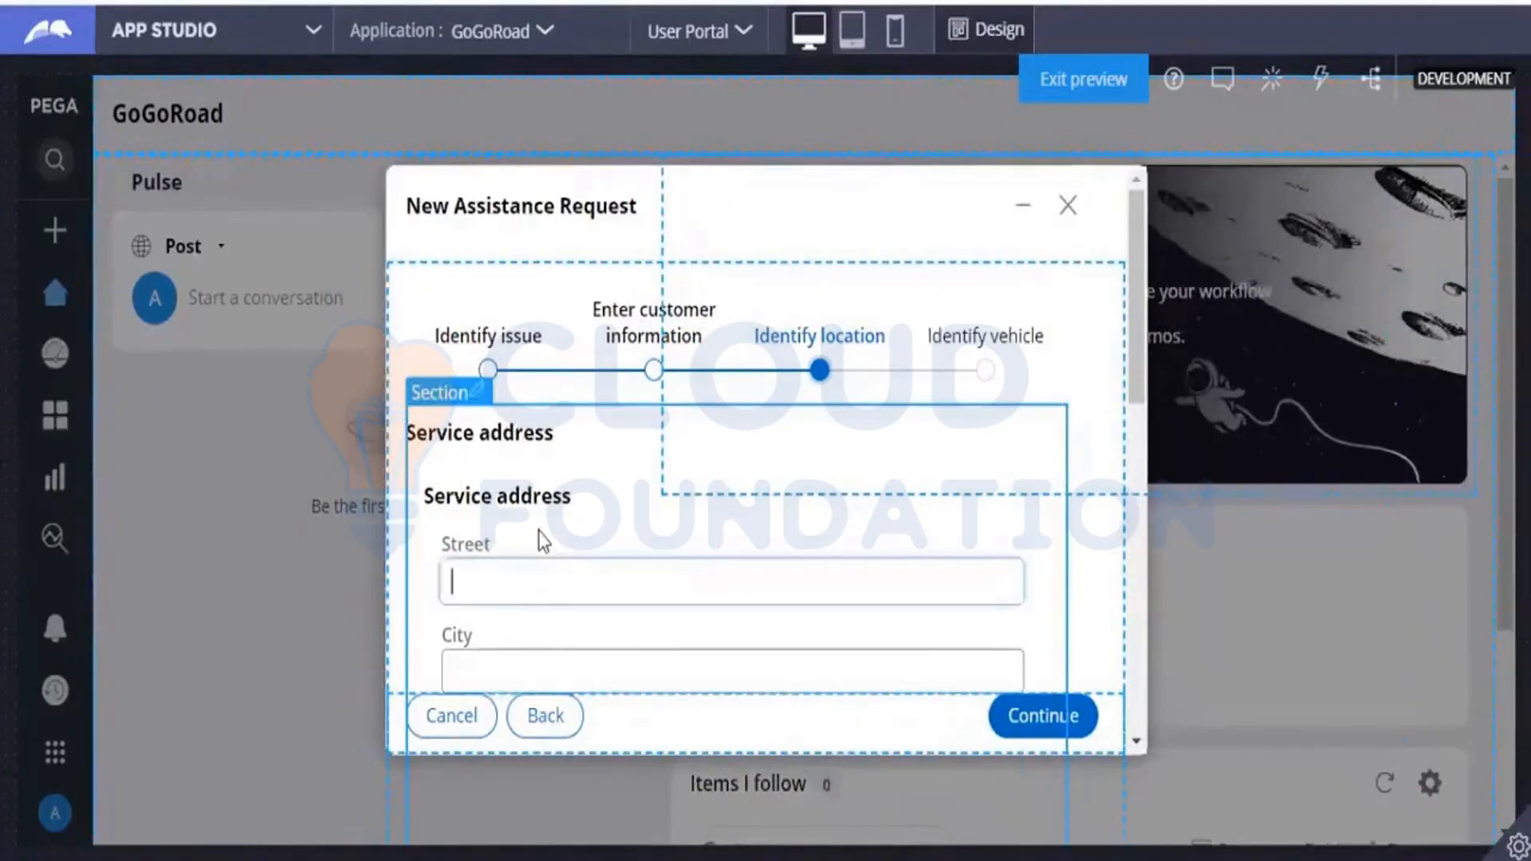
left_click(476, 399)
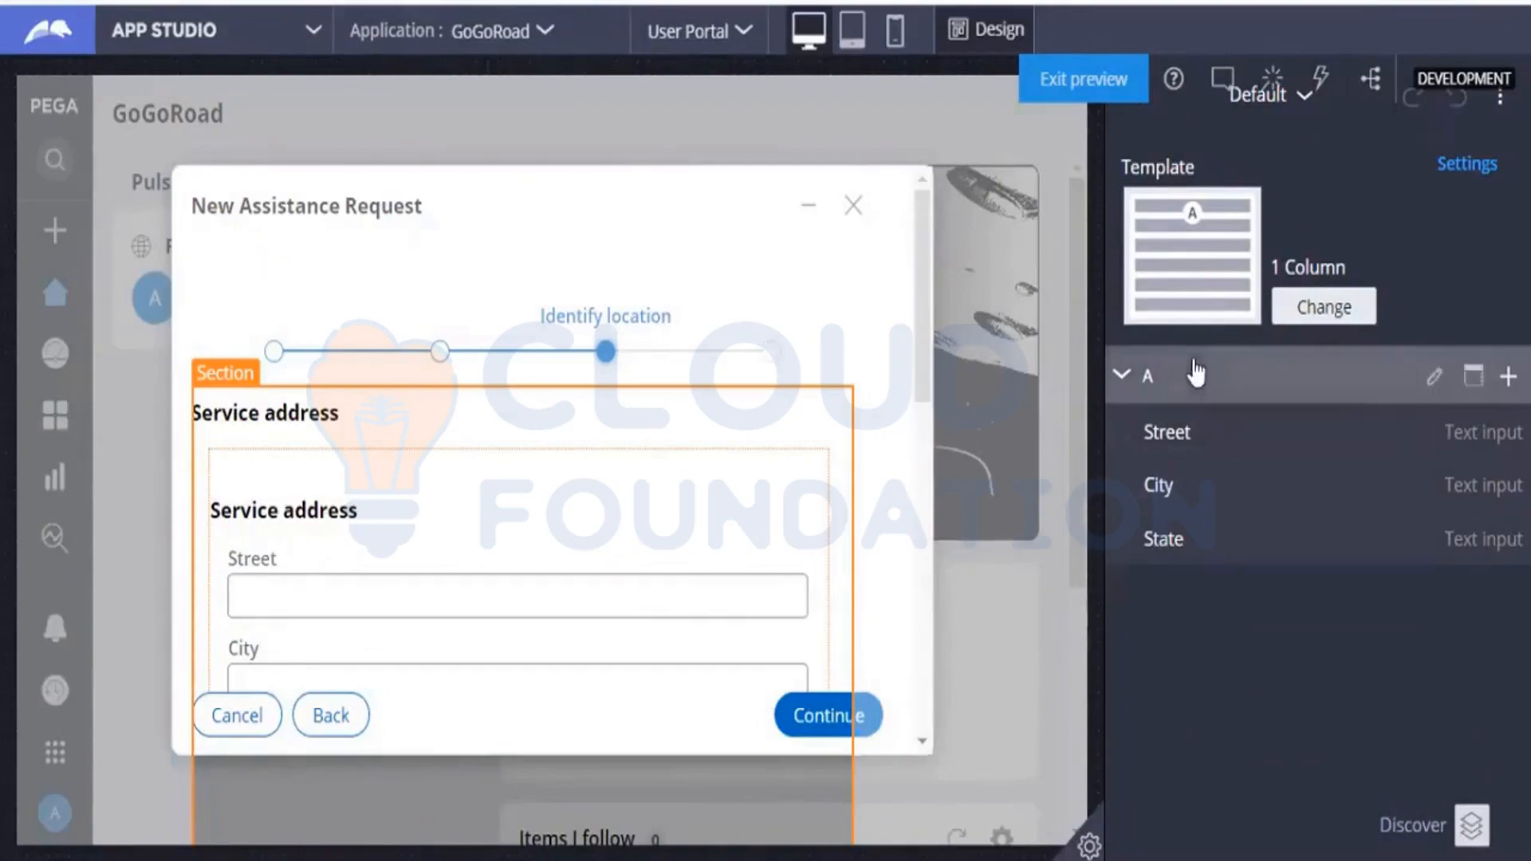
mouse_move(1435, 377)
mouse_move(1452, 450)
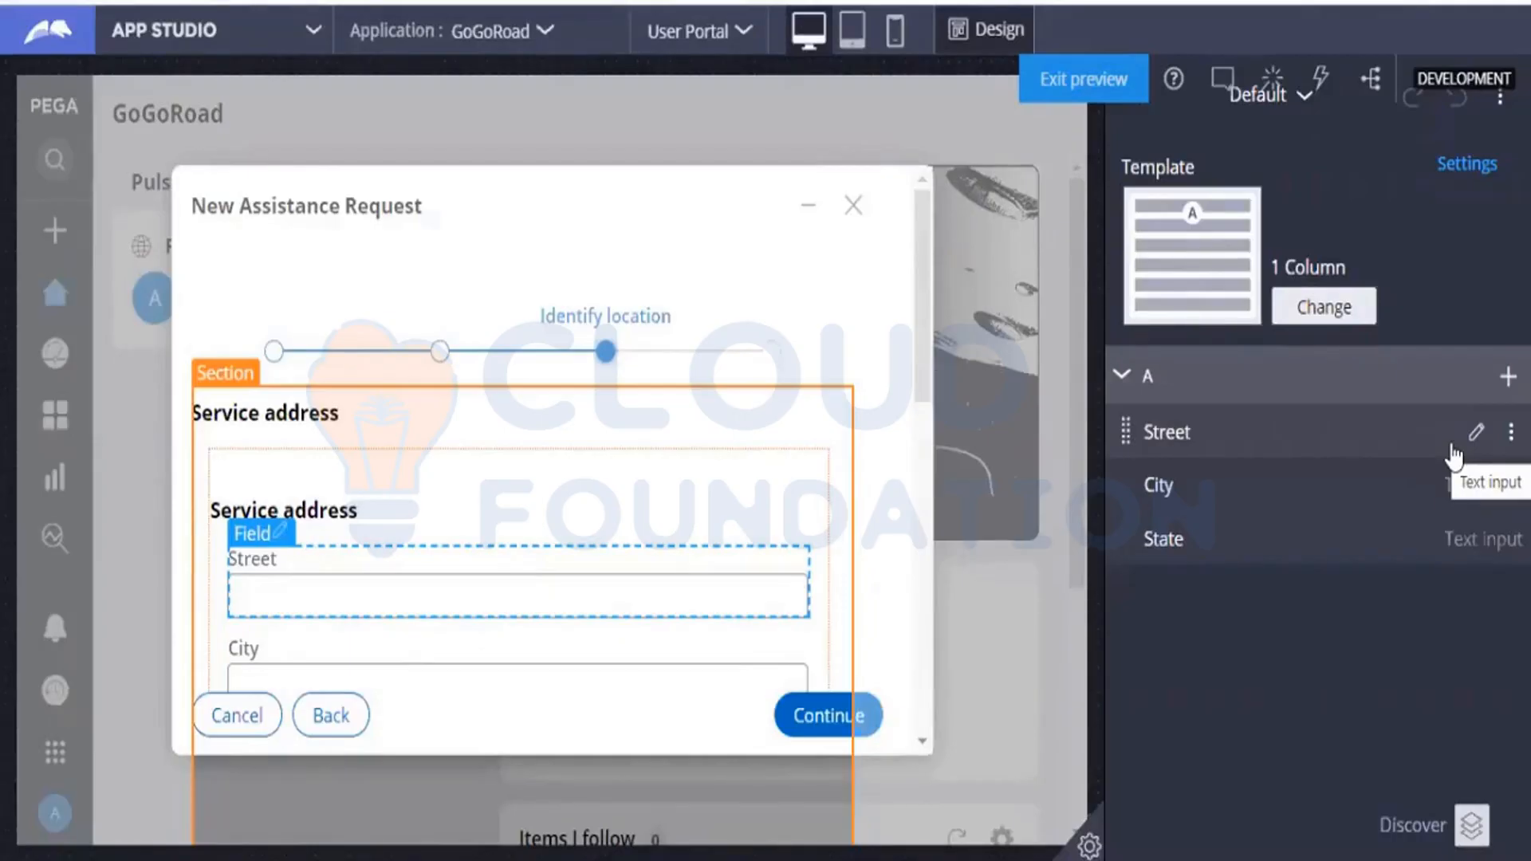
left_click(985, 31)
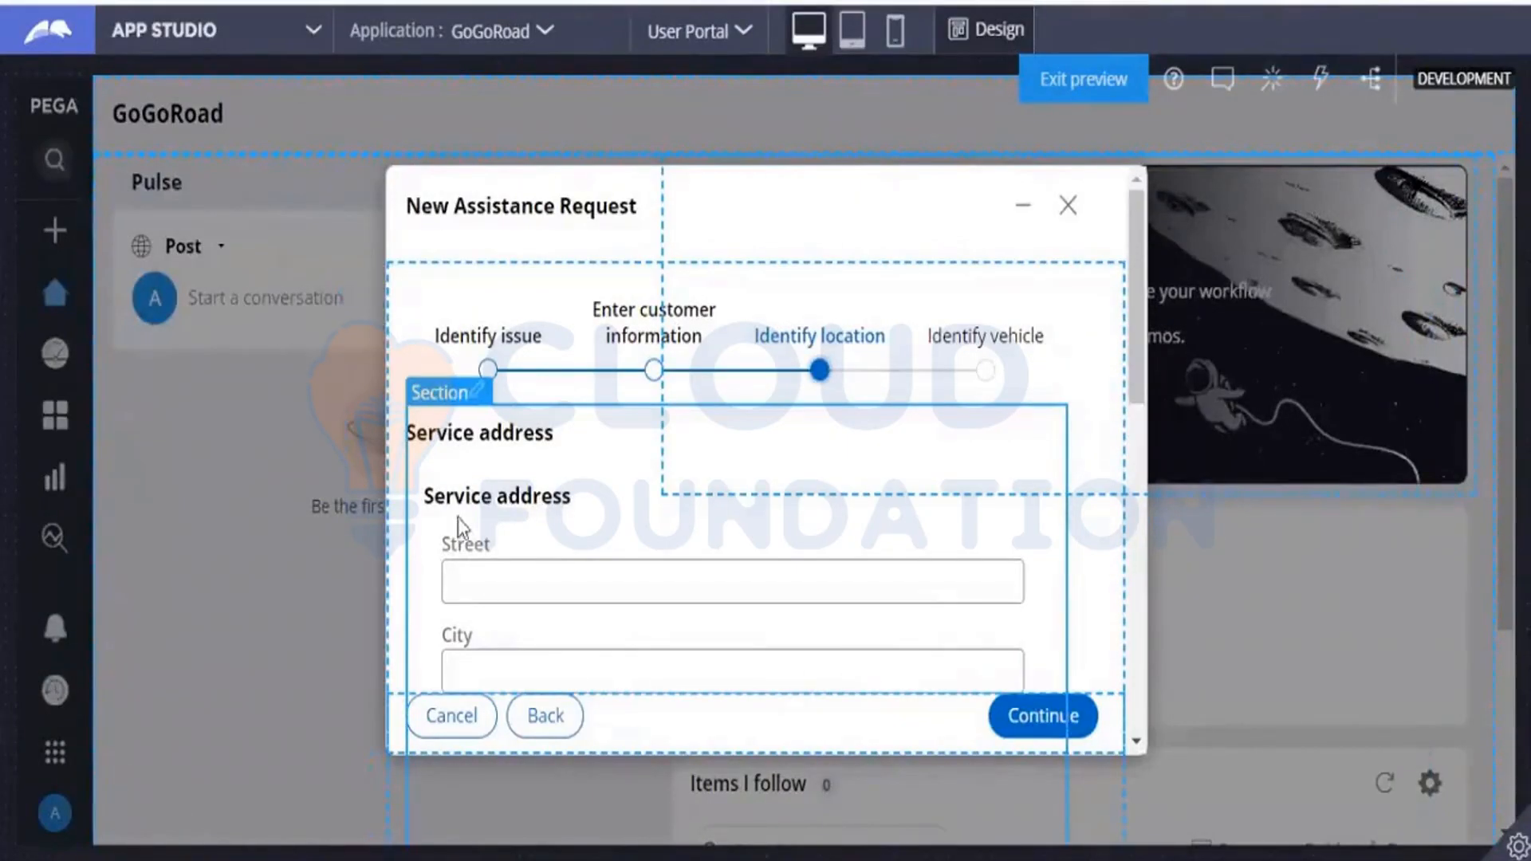
left_click_drag(469, 510, 512, 627)
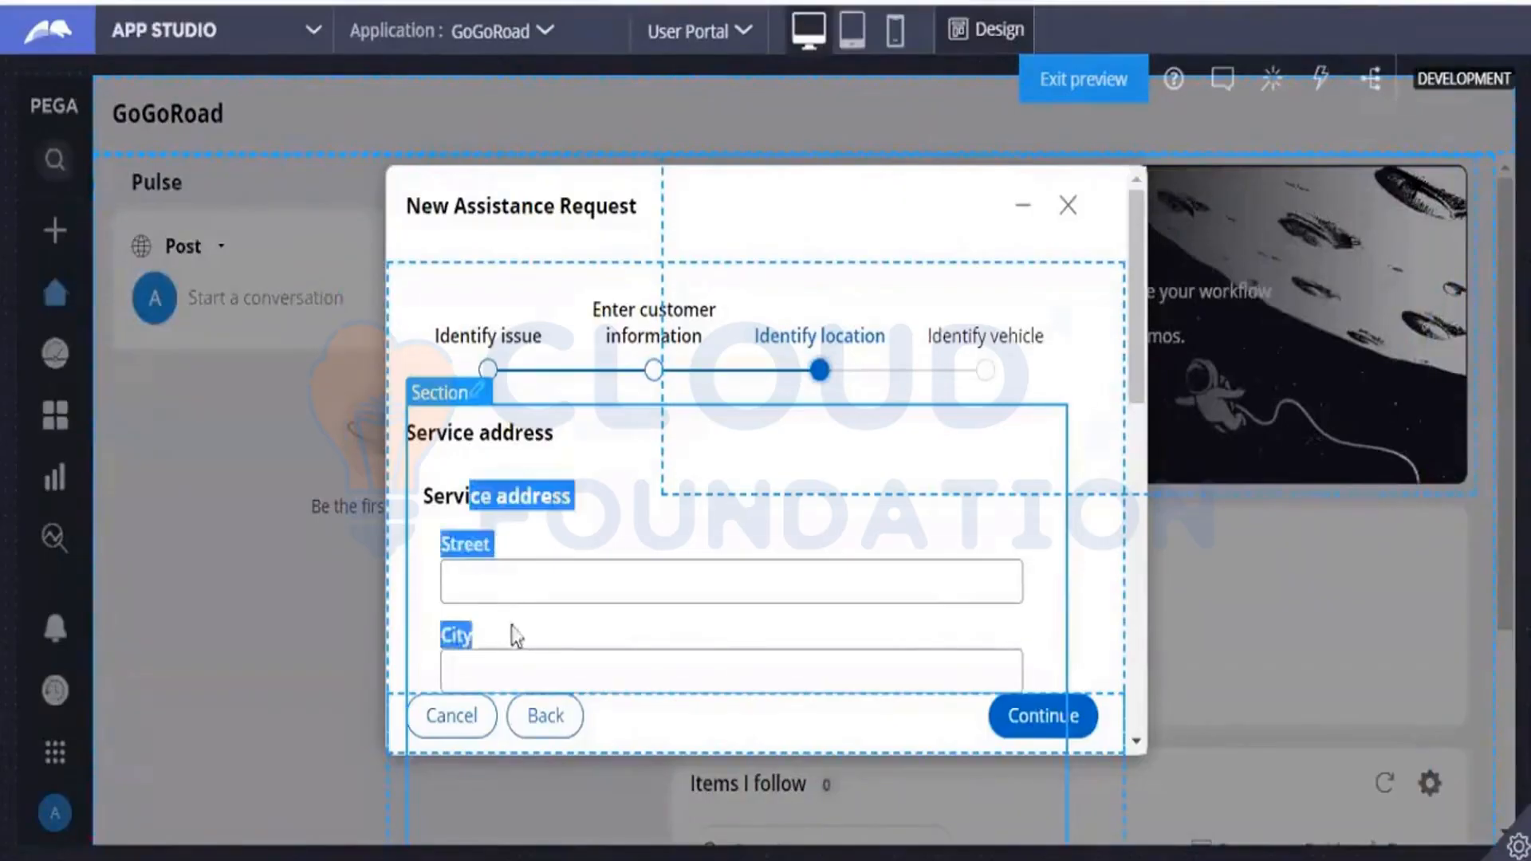
left_click(513, 583)
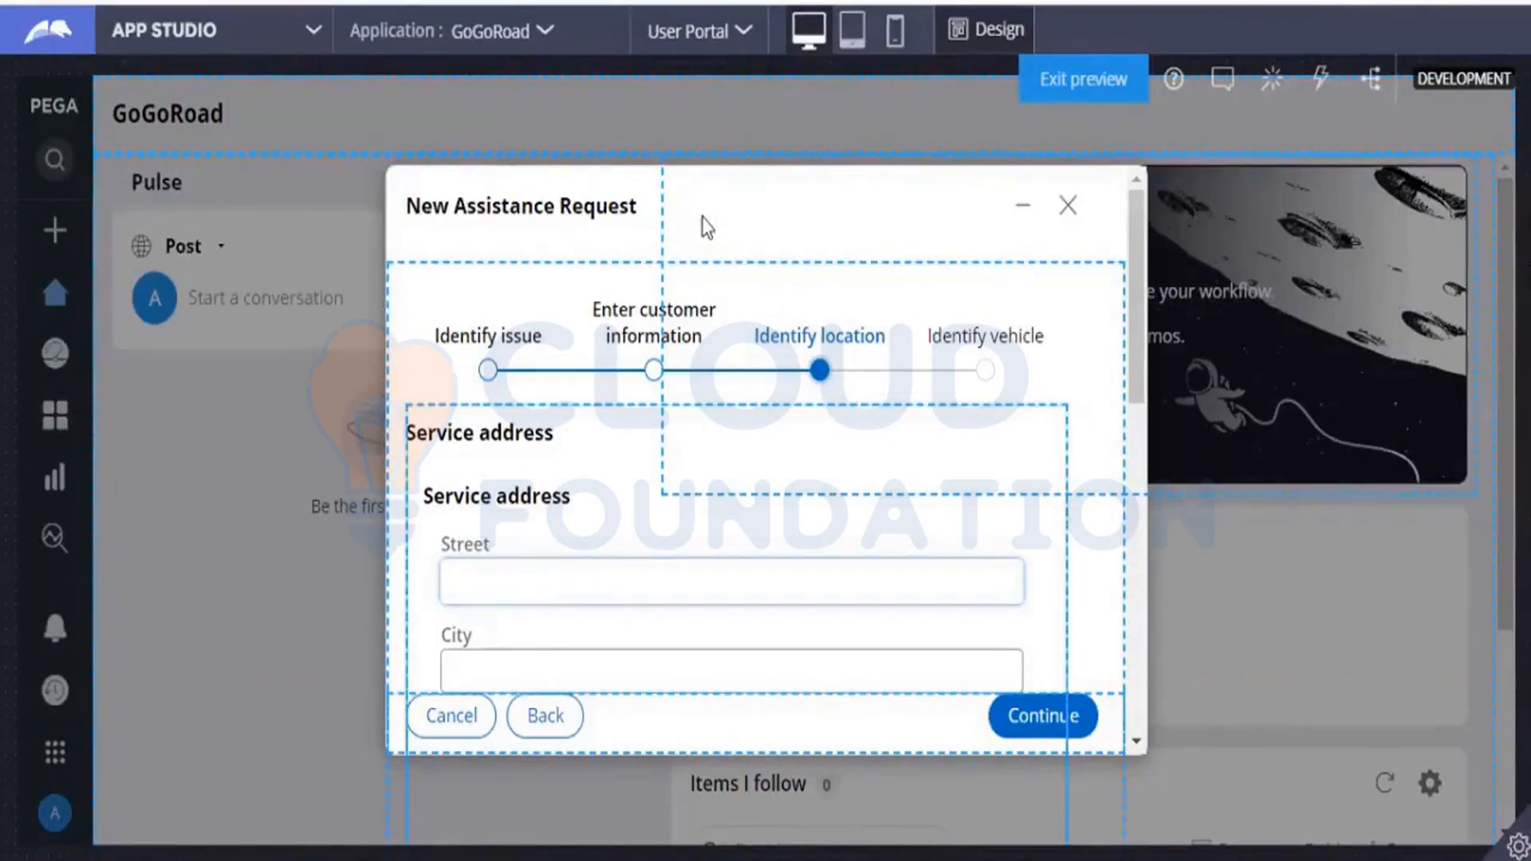
left_click(865, 46)
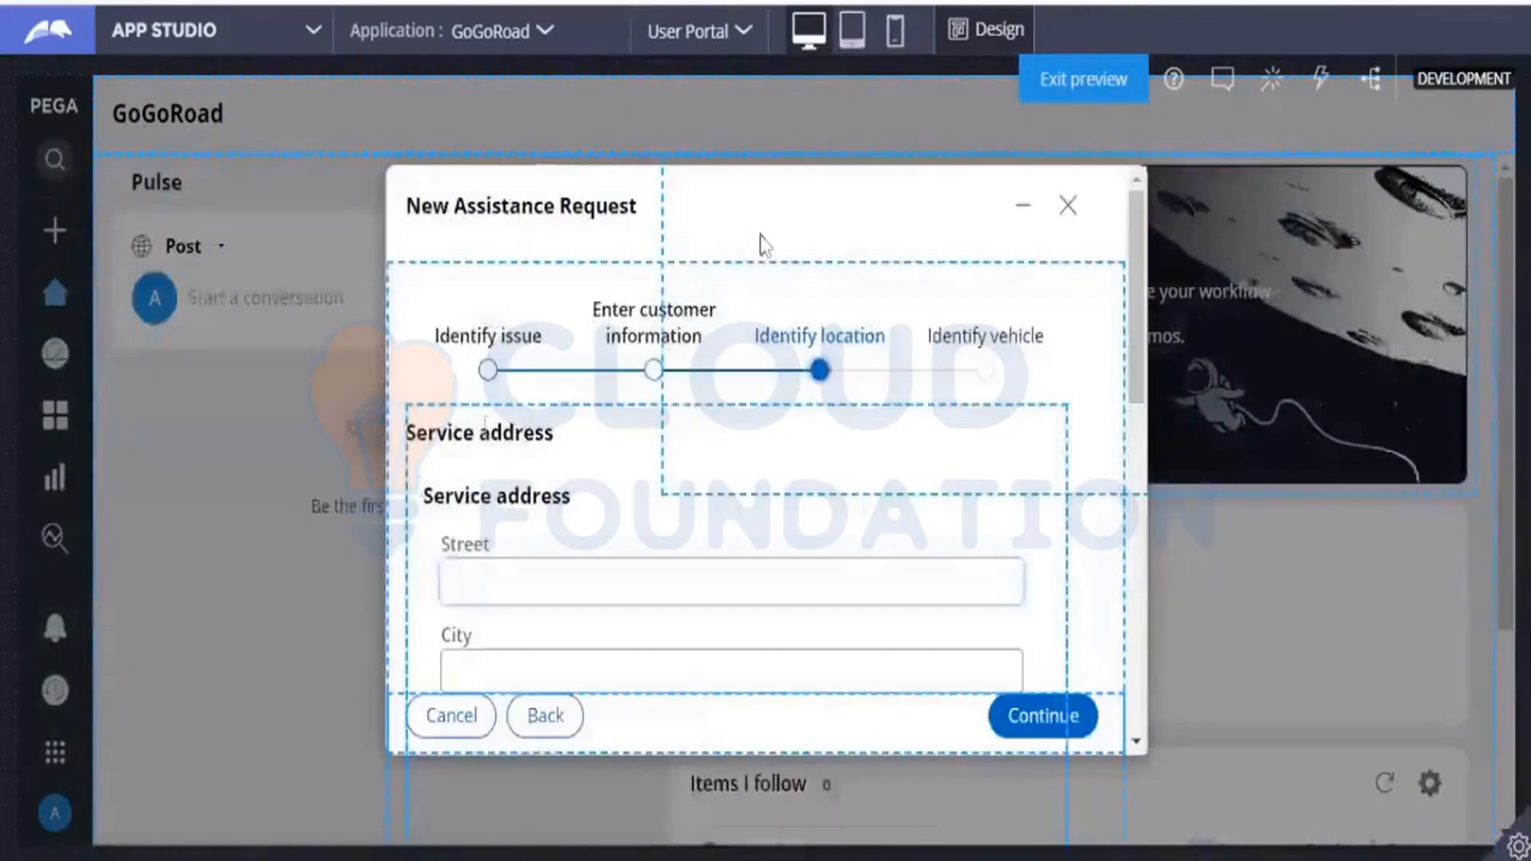
Restart the Assistance Request case with a save and run, and submit "My vehicle does not start" as the service type.
left_click(1077, 84)
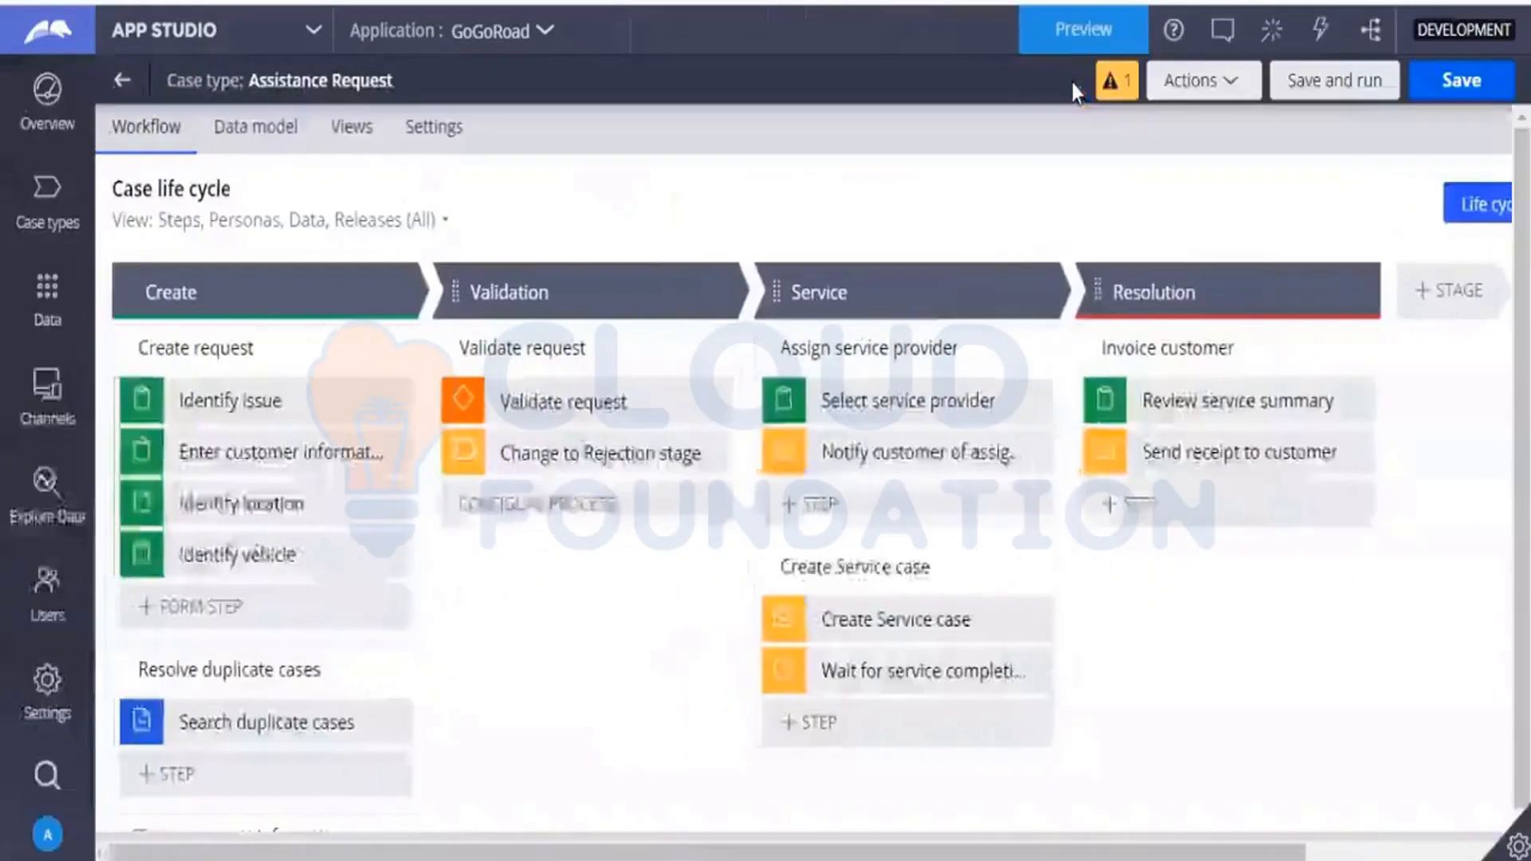
left_click(1324, 86)
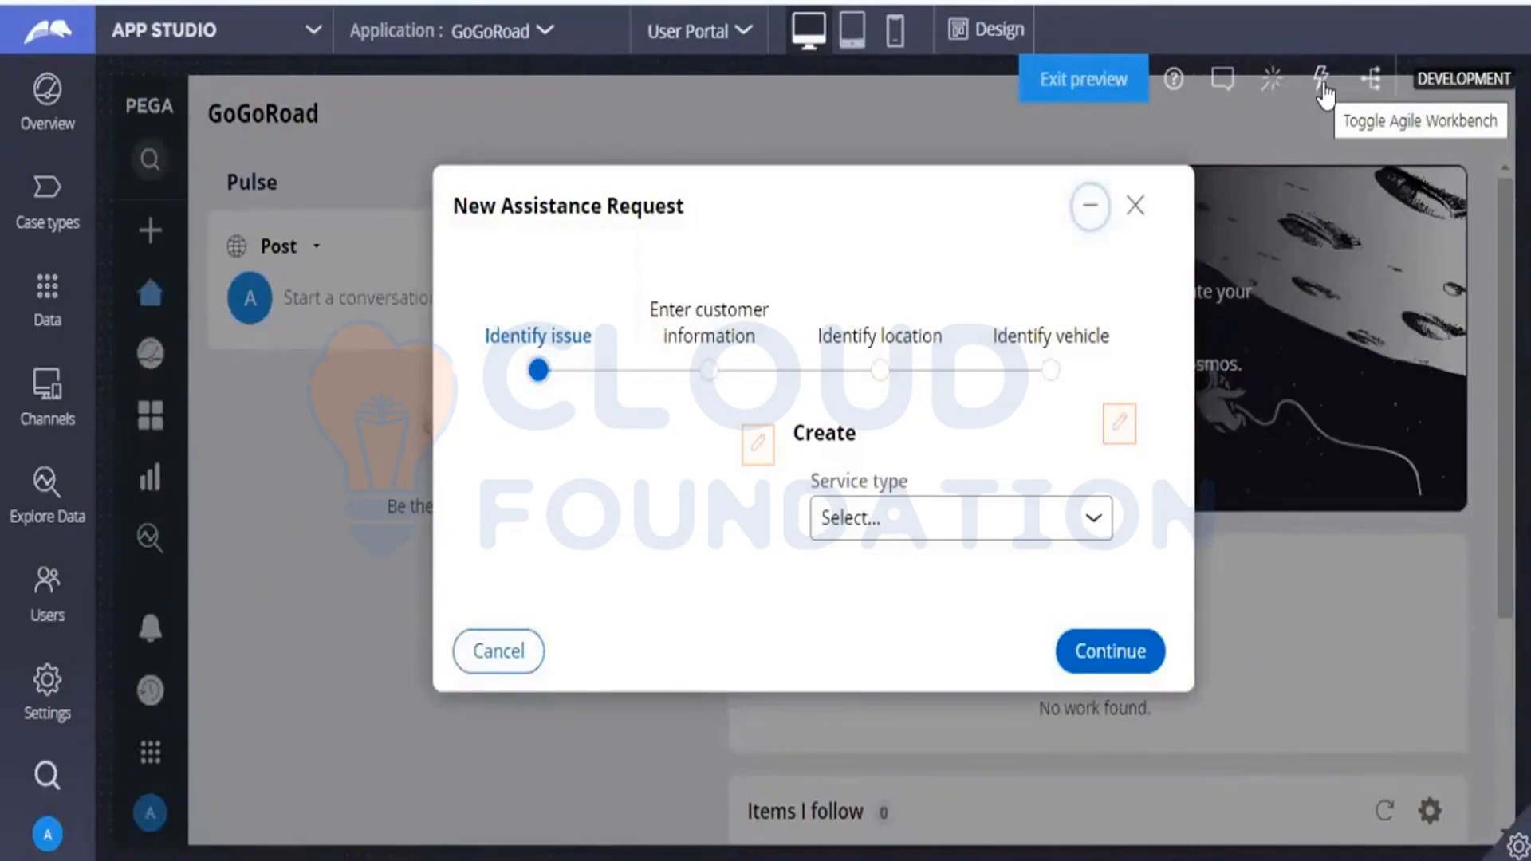
left_click(937, 522)
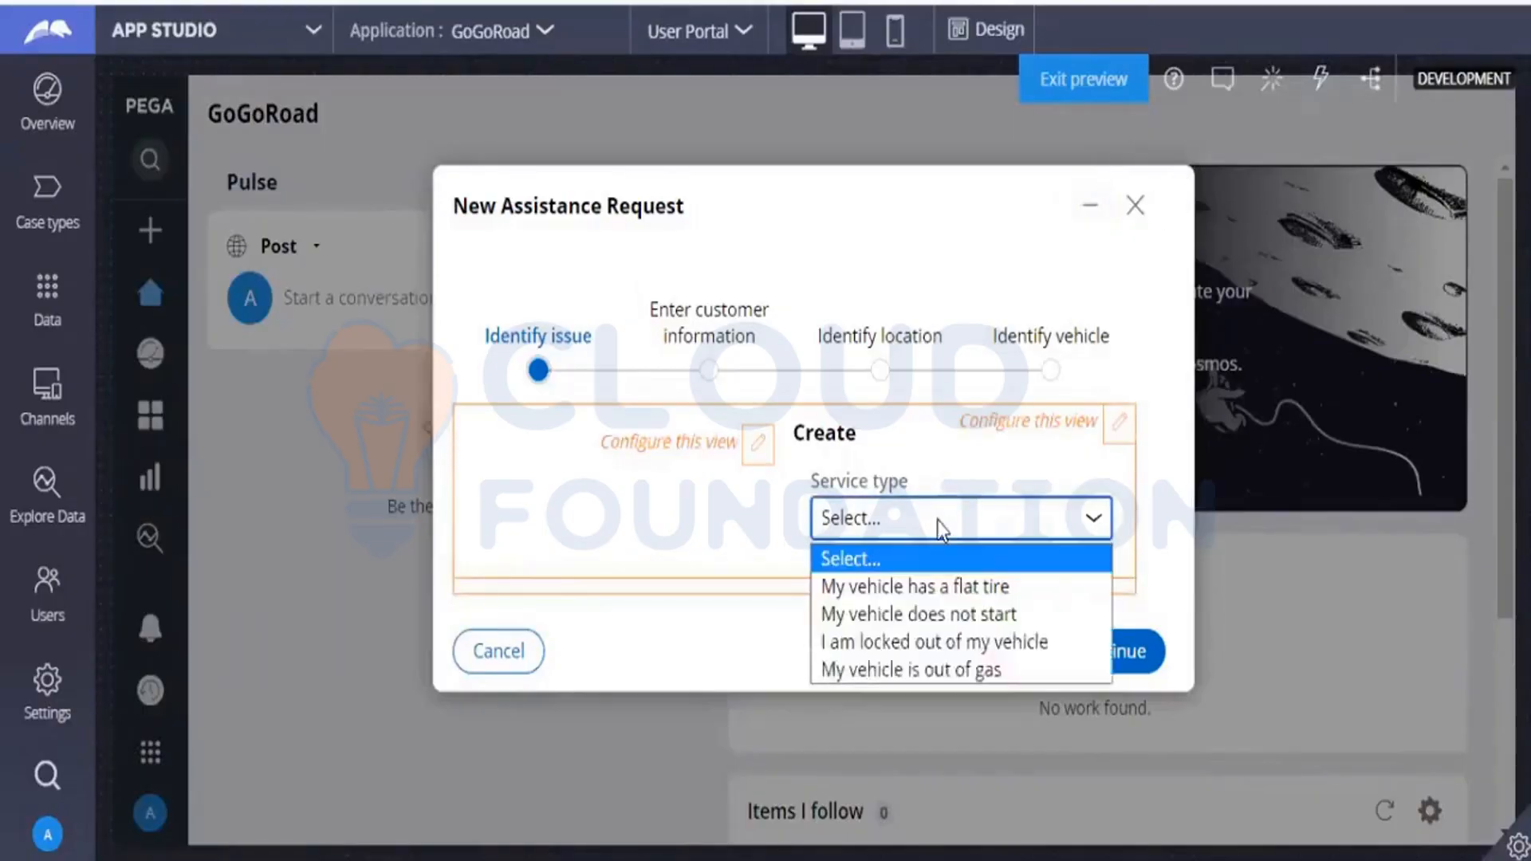
left_click(919, 618)
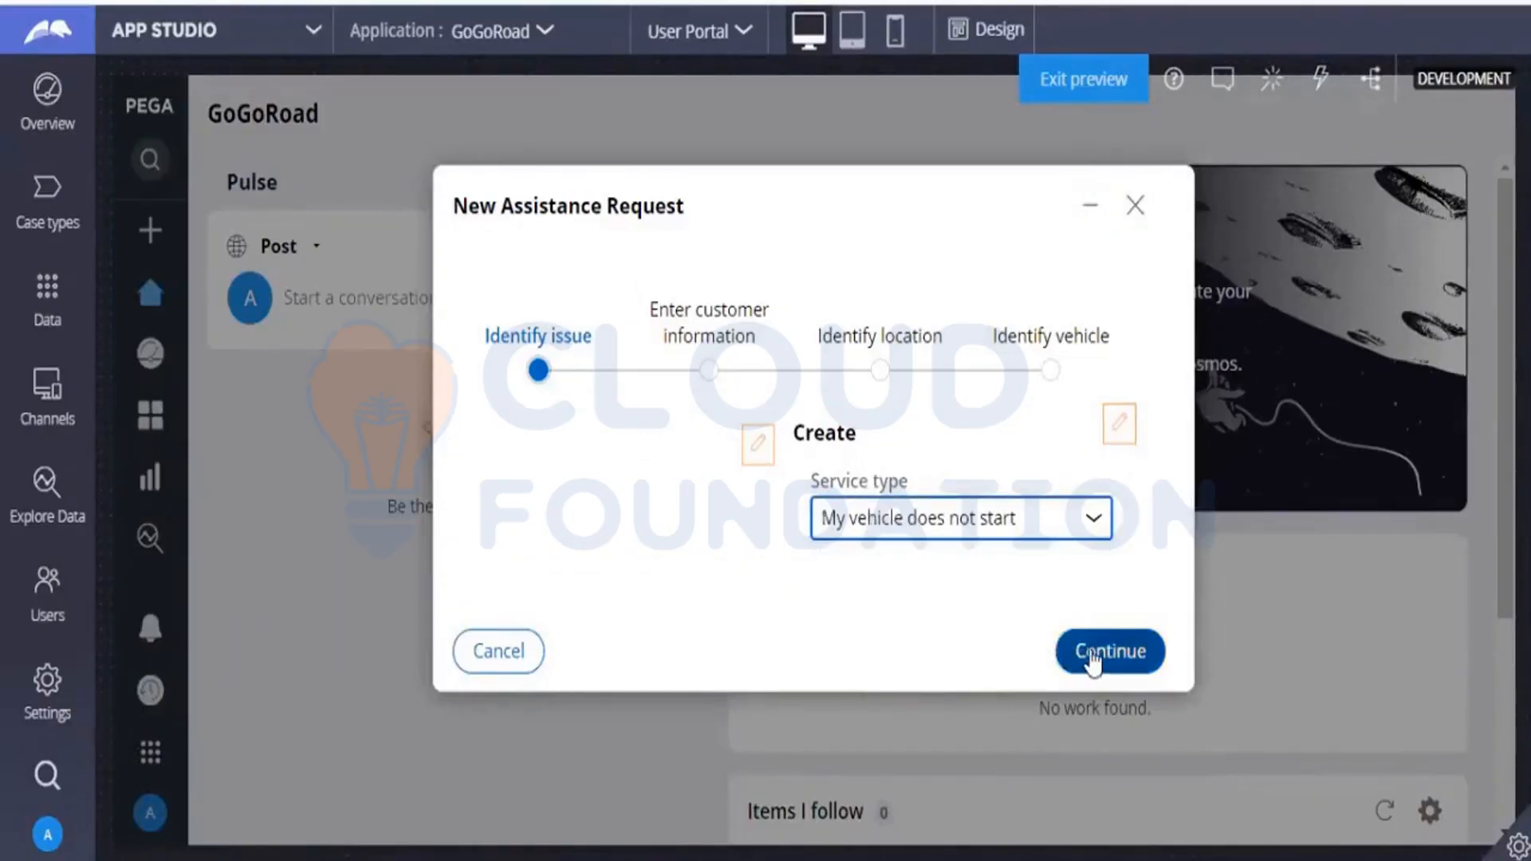
left_click(1093, 660)
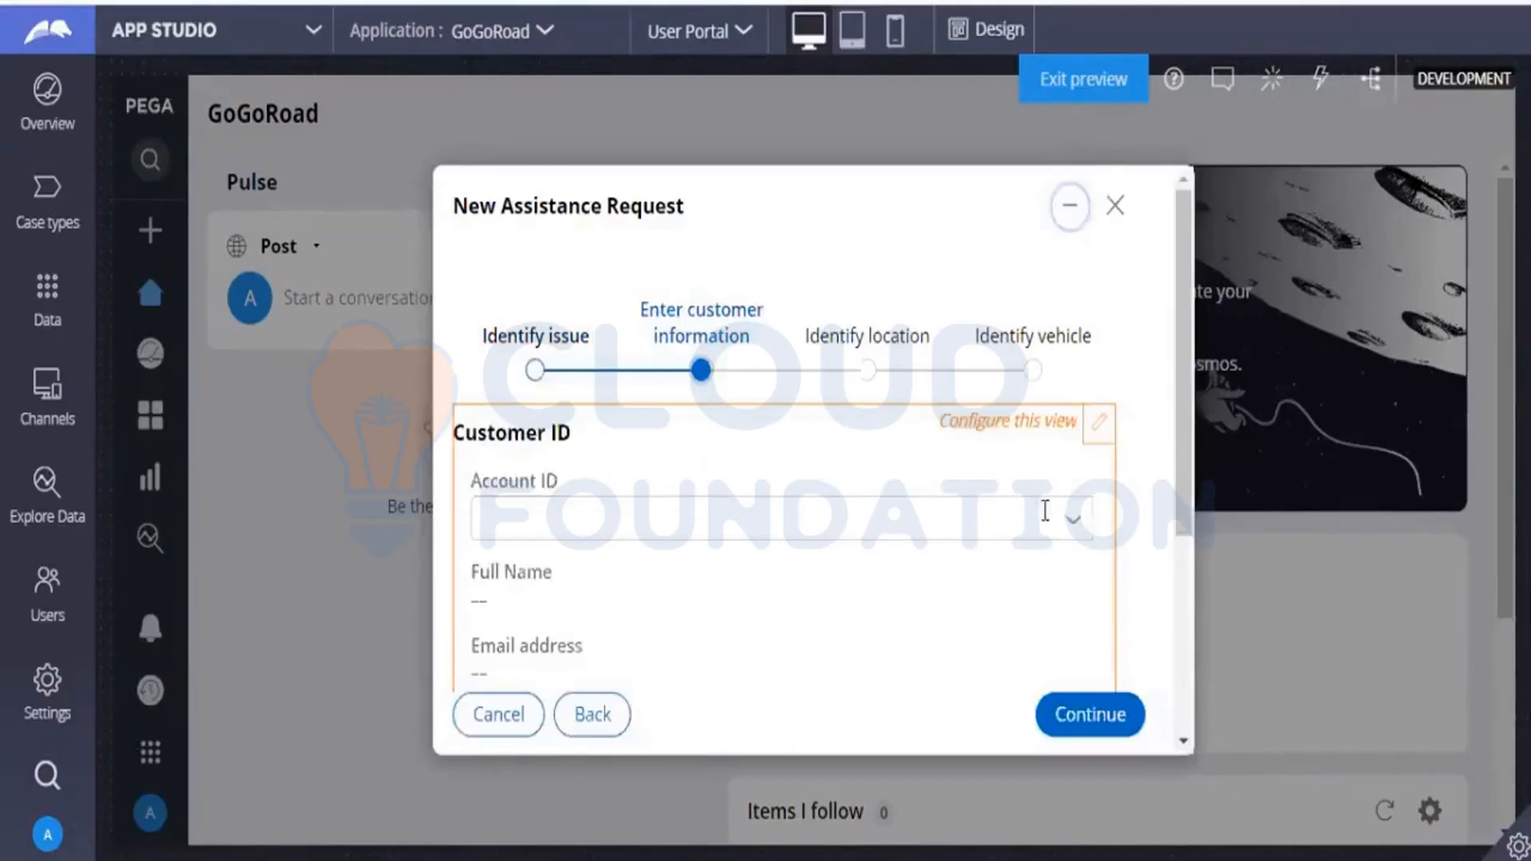
Choose the customer's account ID and proceed to the Identify location step.
left_click(1071, 539)
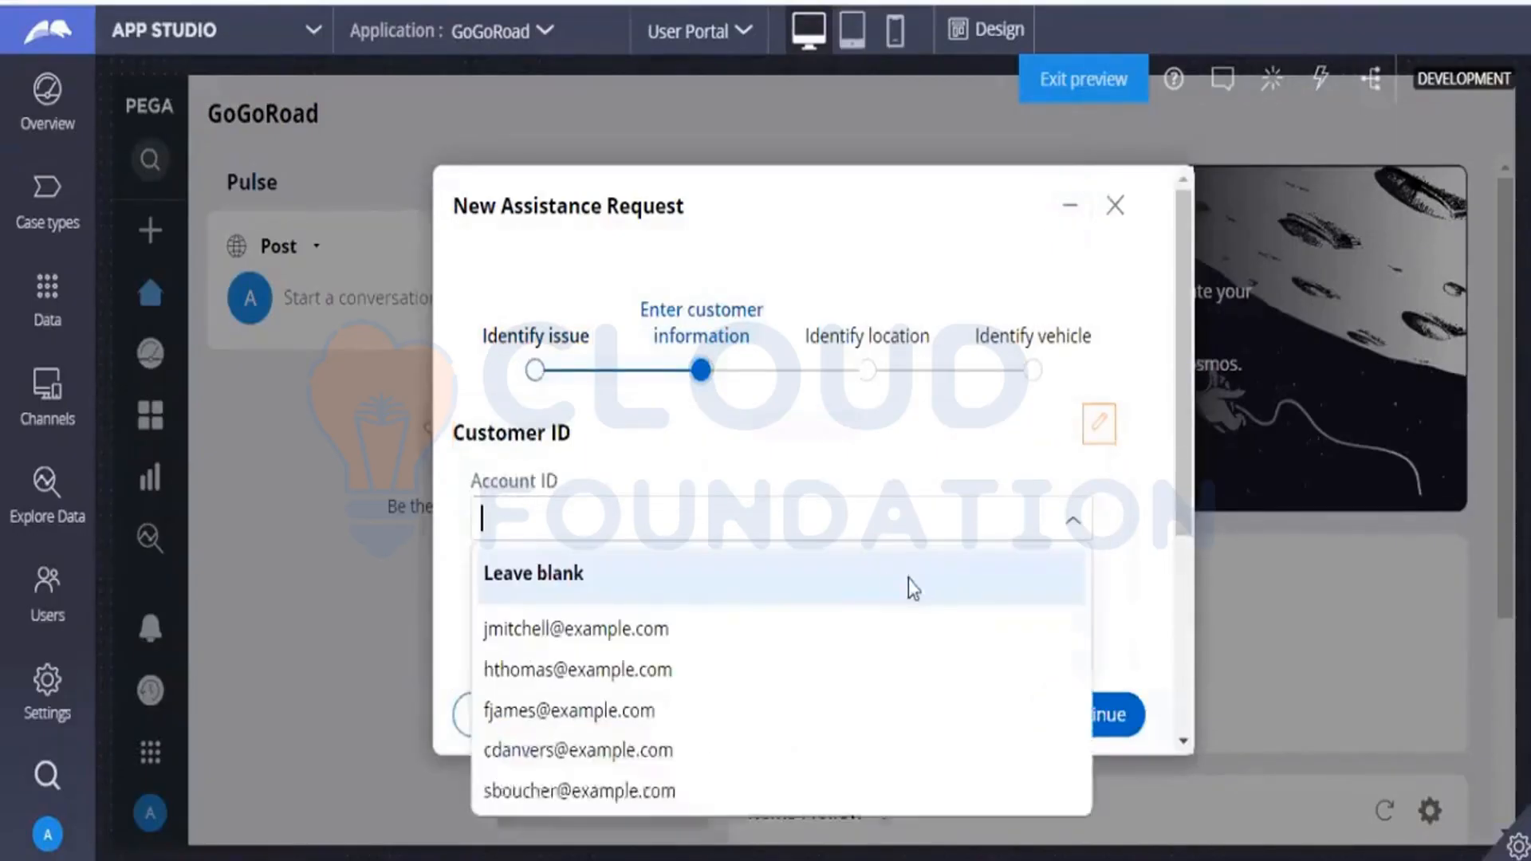
left_click(720, 630)
left_click(1069, 722)
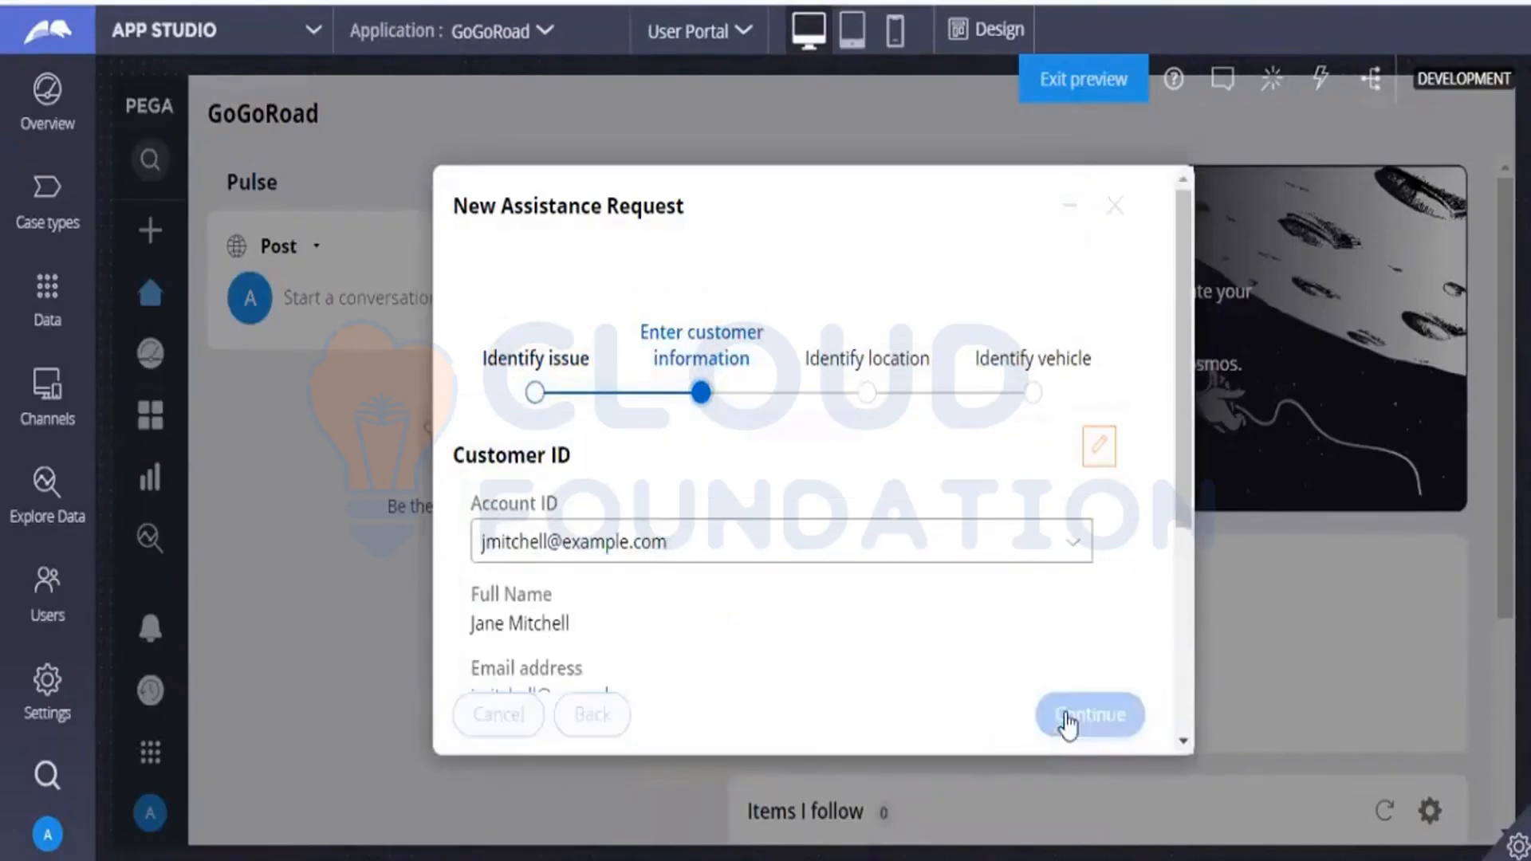
Turn on design mode and open the Service address section containing Street and City for editing.
left_click(962, 40)
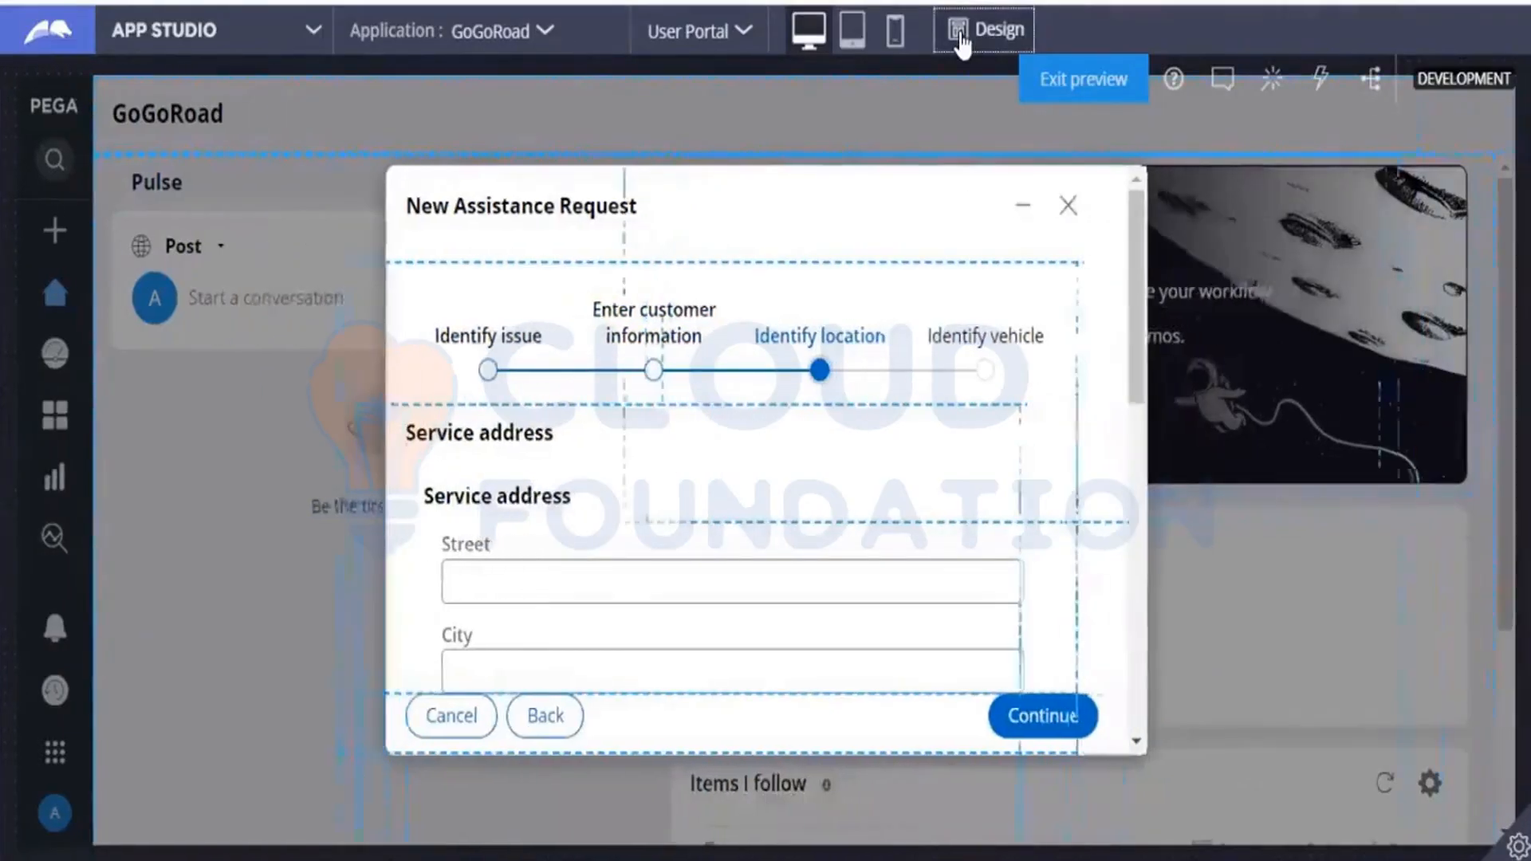
left_click(541, 558)
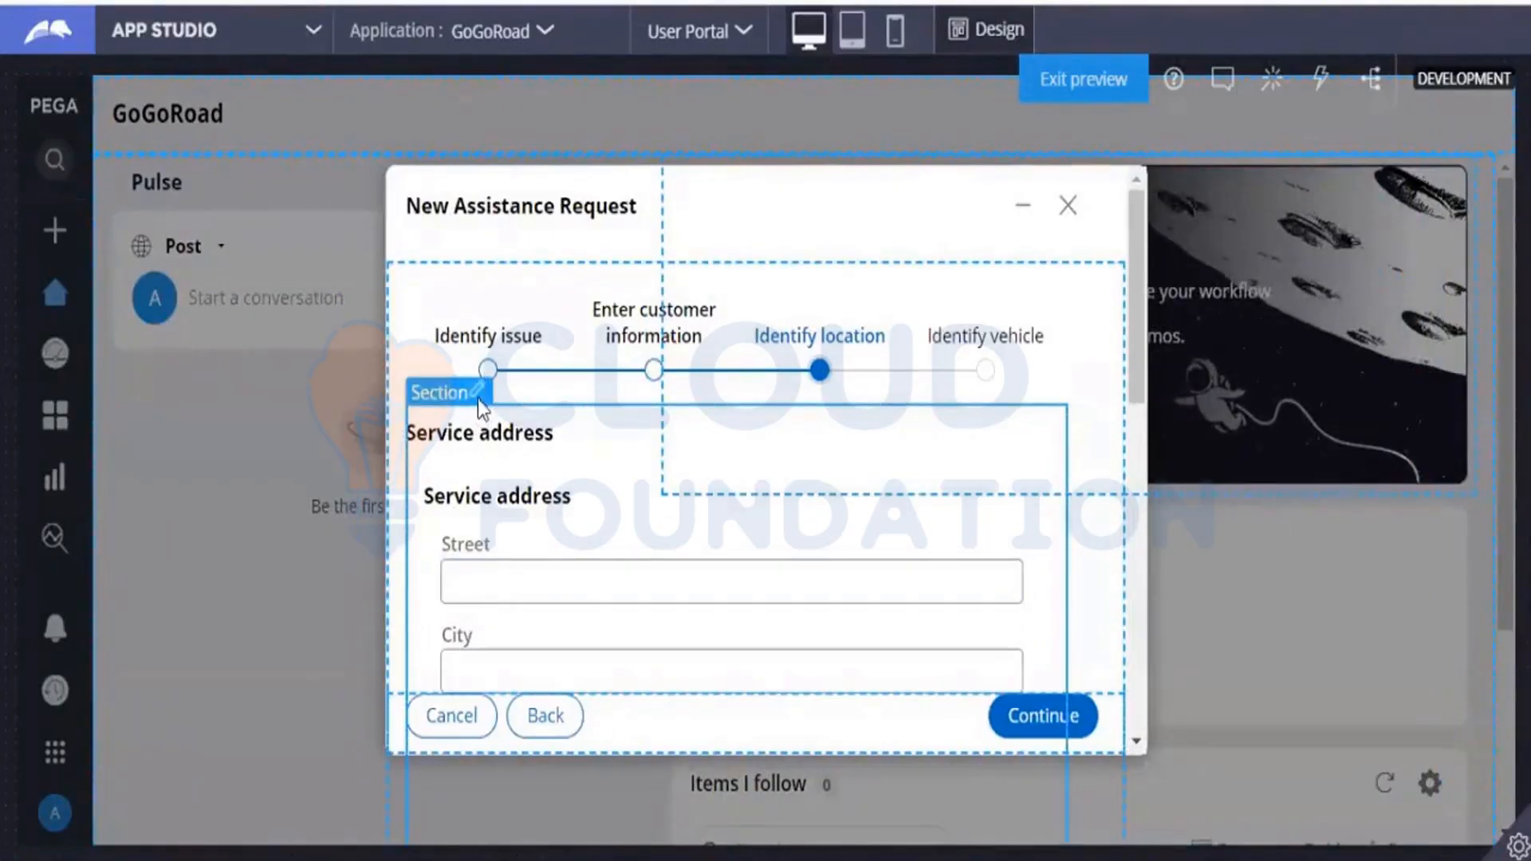
left_click(481, 409)
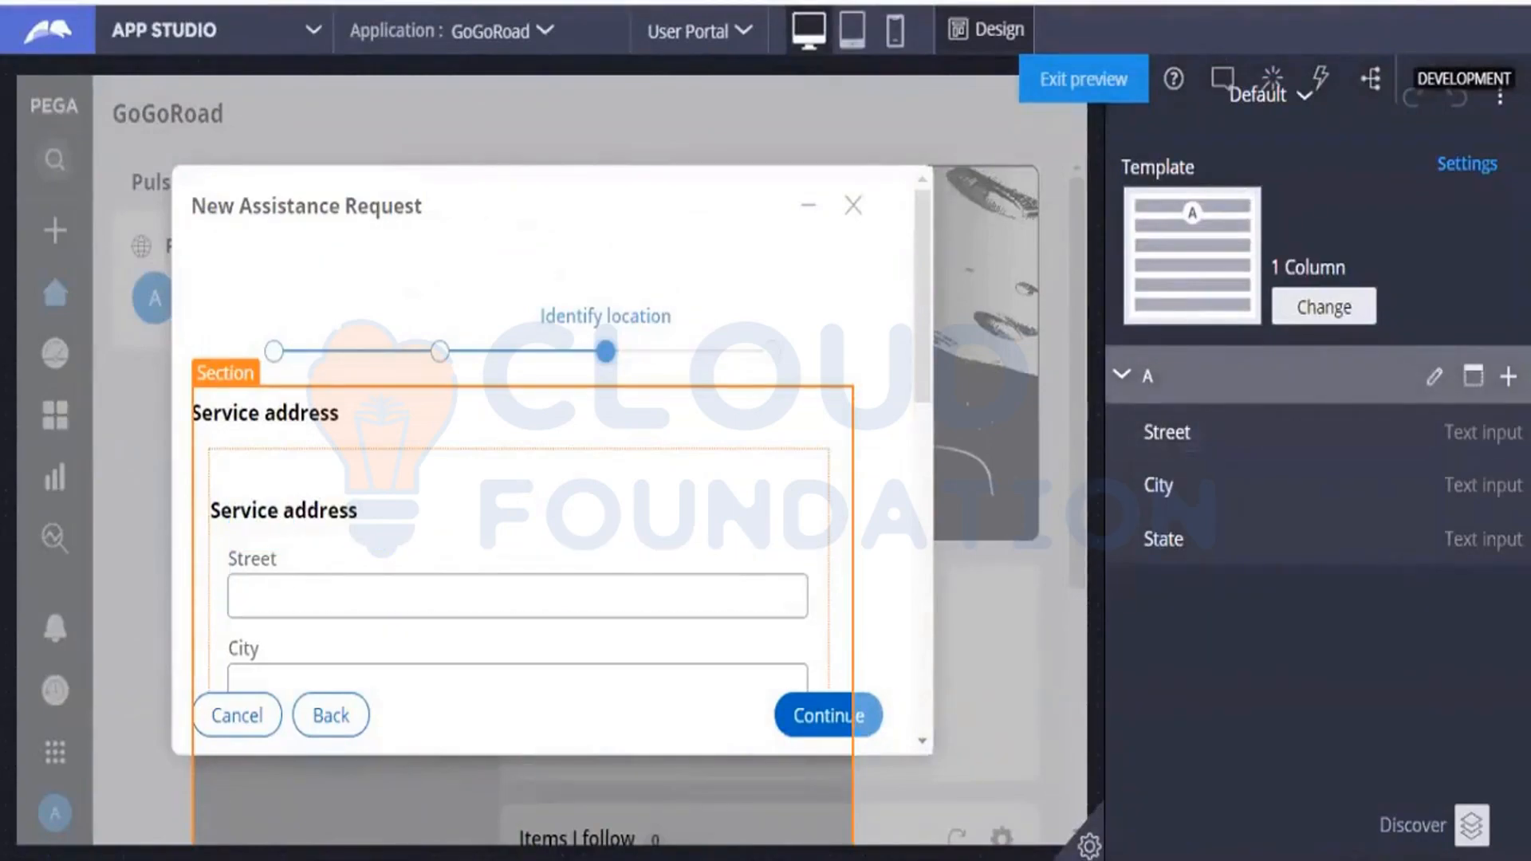
Open the list of elements that can be added to region A and collapse its Fields and Controls groups.
left_click(1507, 376)
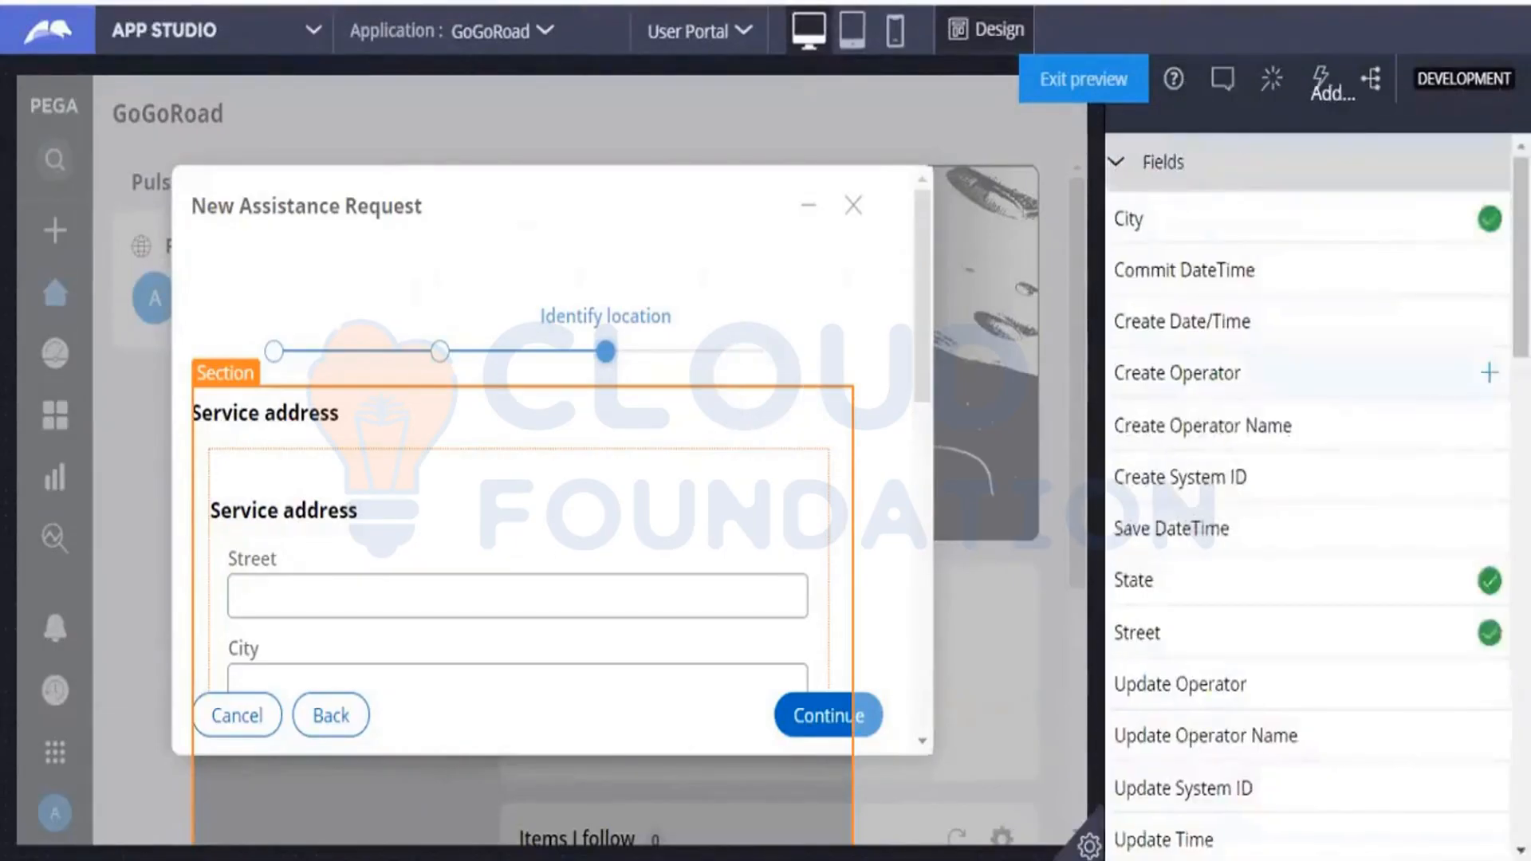
left_click(1110, 165)
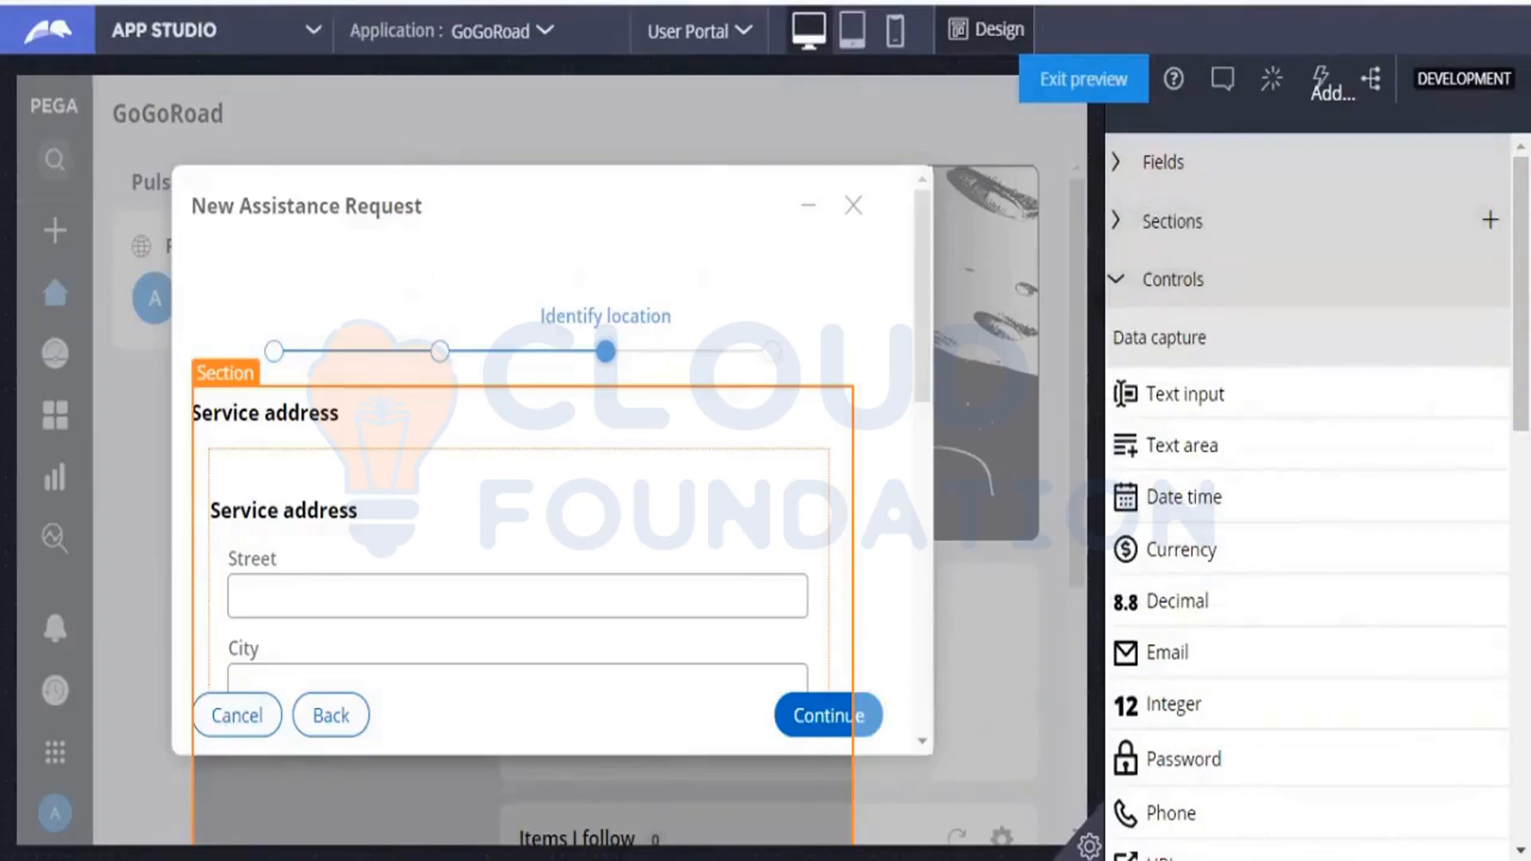
left_click(1118, 283)
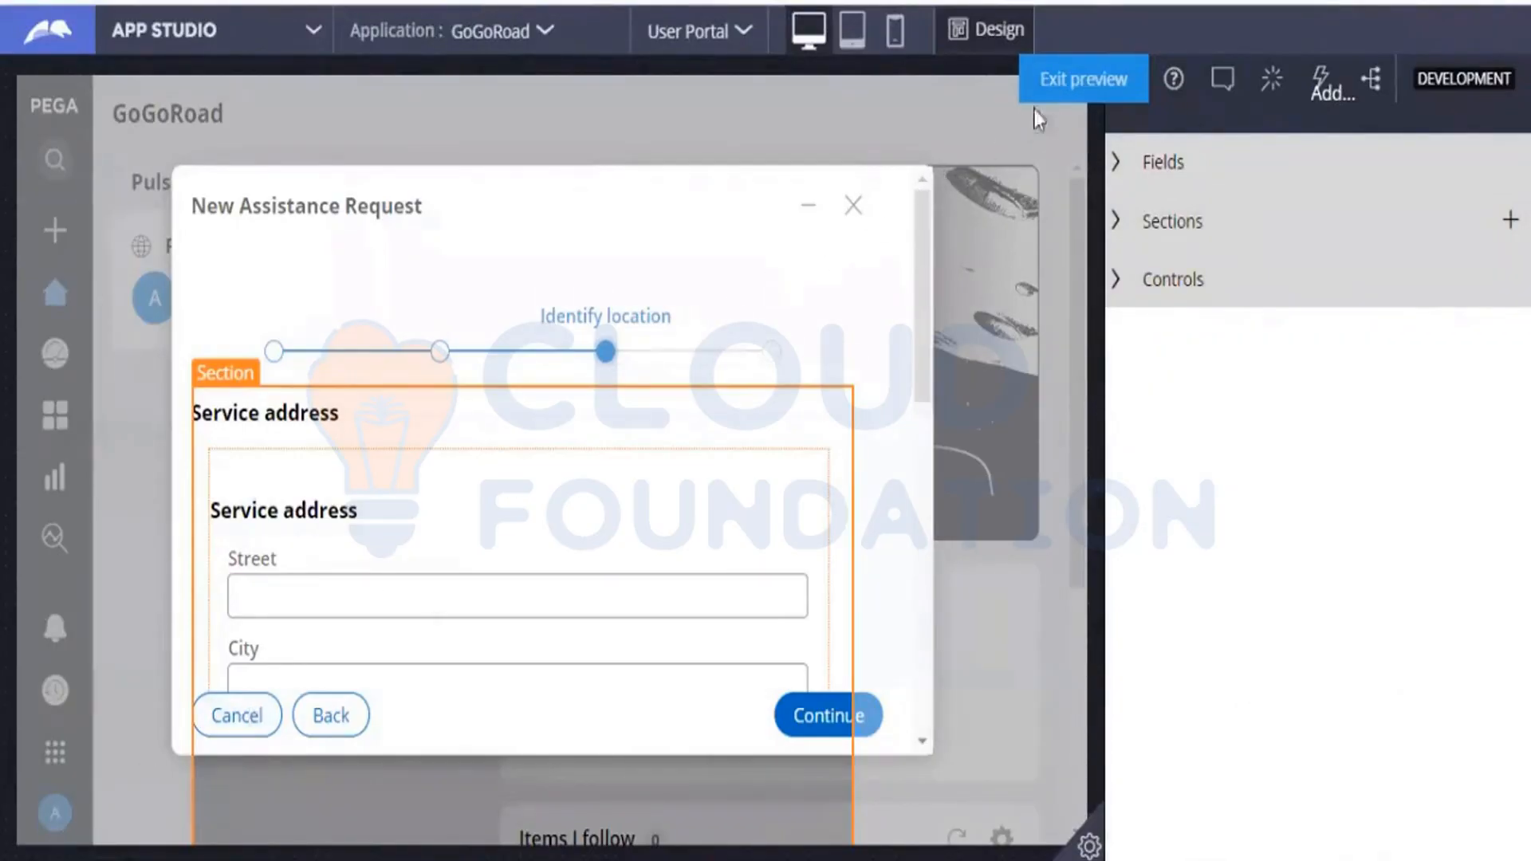
Restart design mode and open the Service address section containing Street, City and State for editing.
left_click(1001, 28)
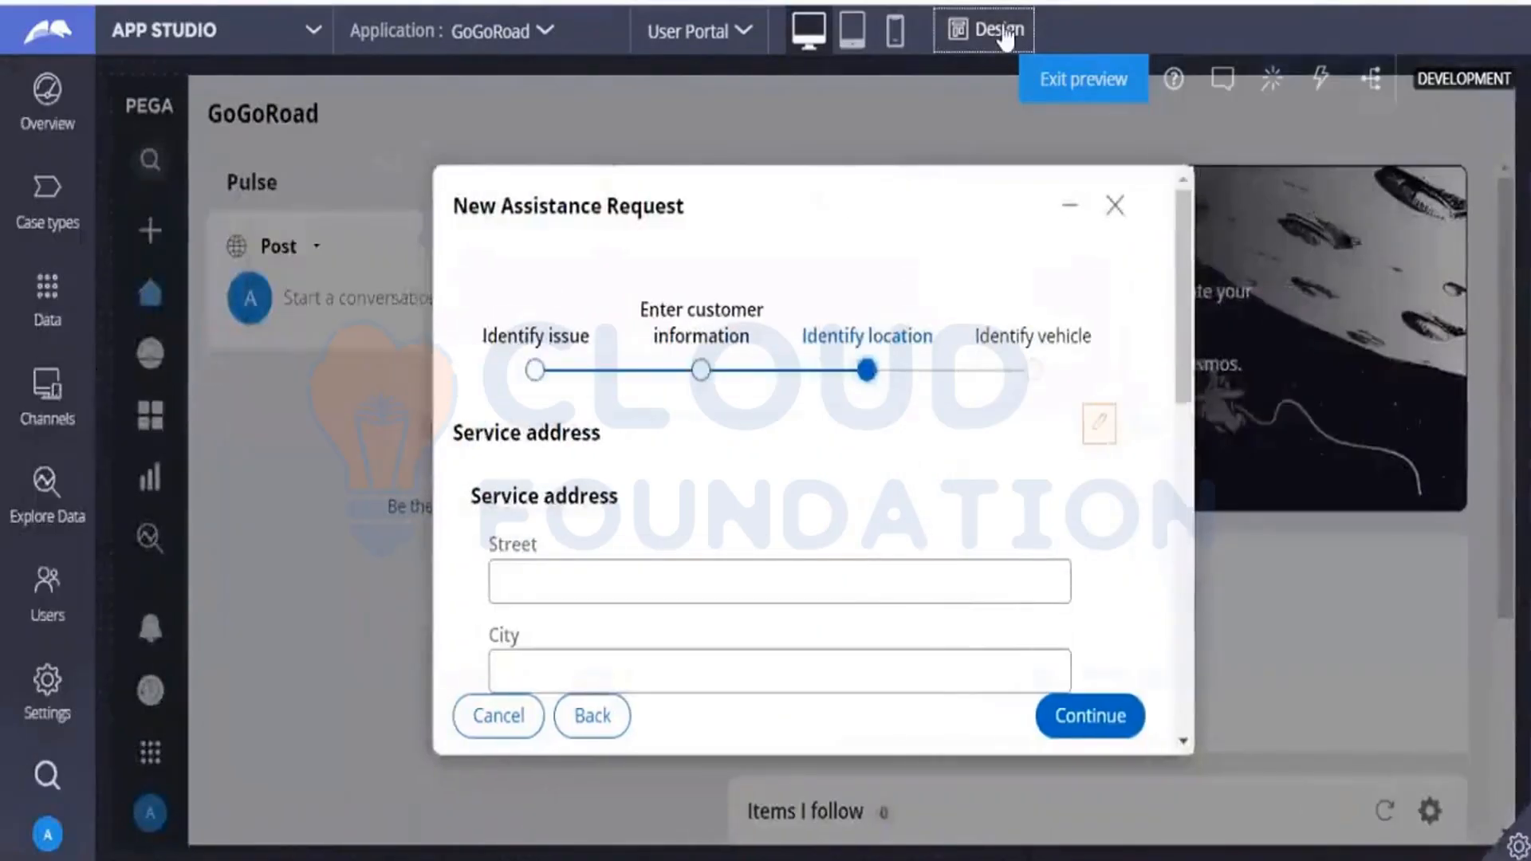
left_click(1001, 28)
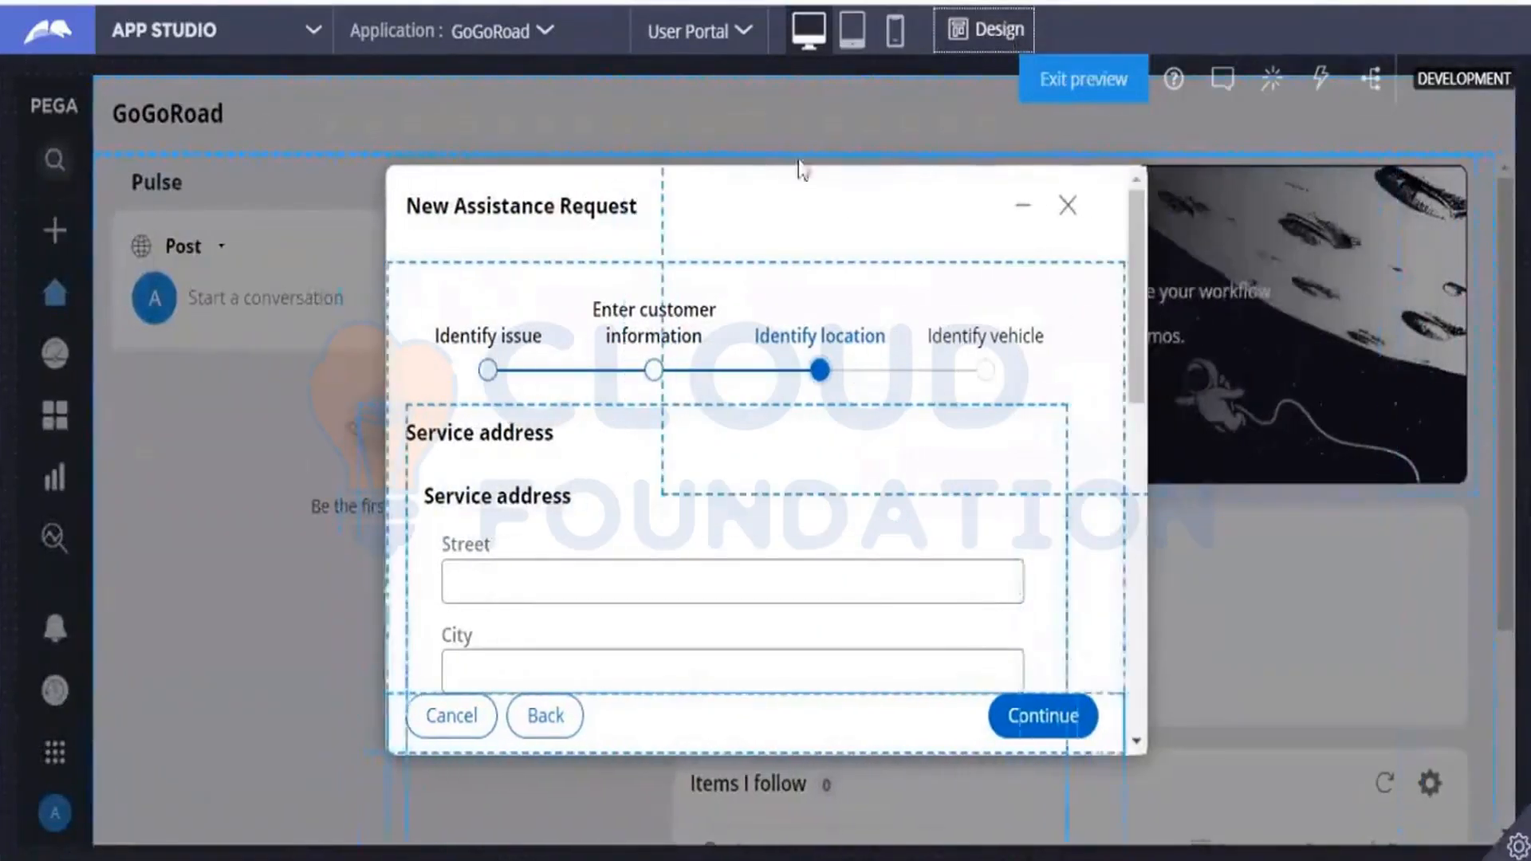
left_click(565, 582)
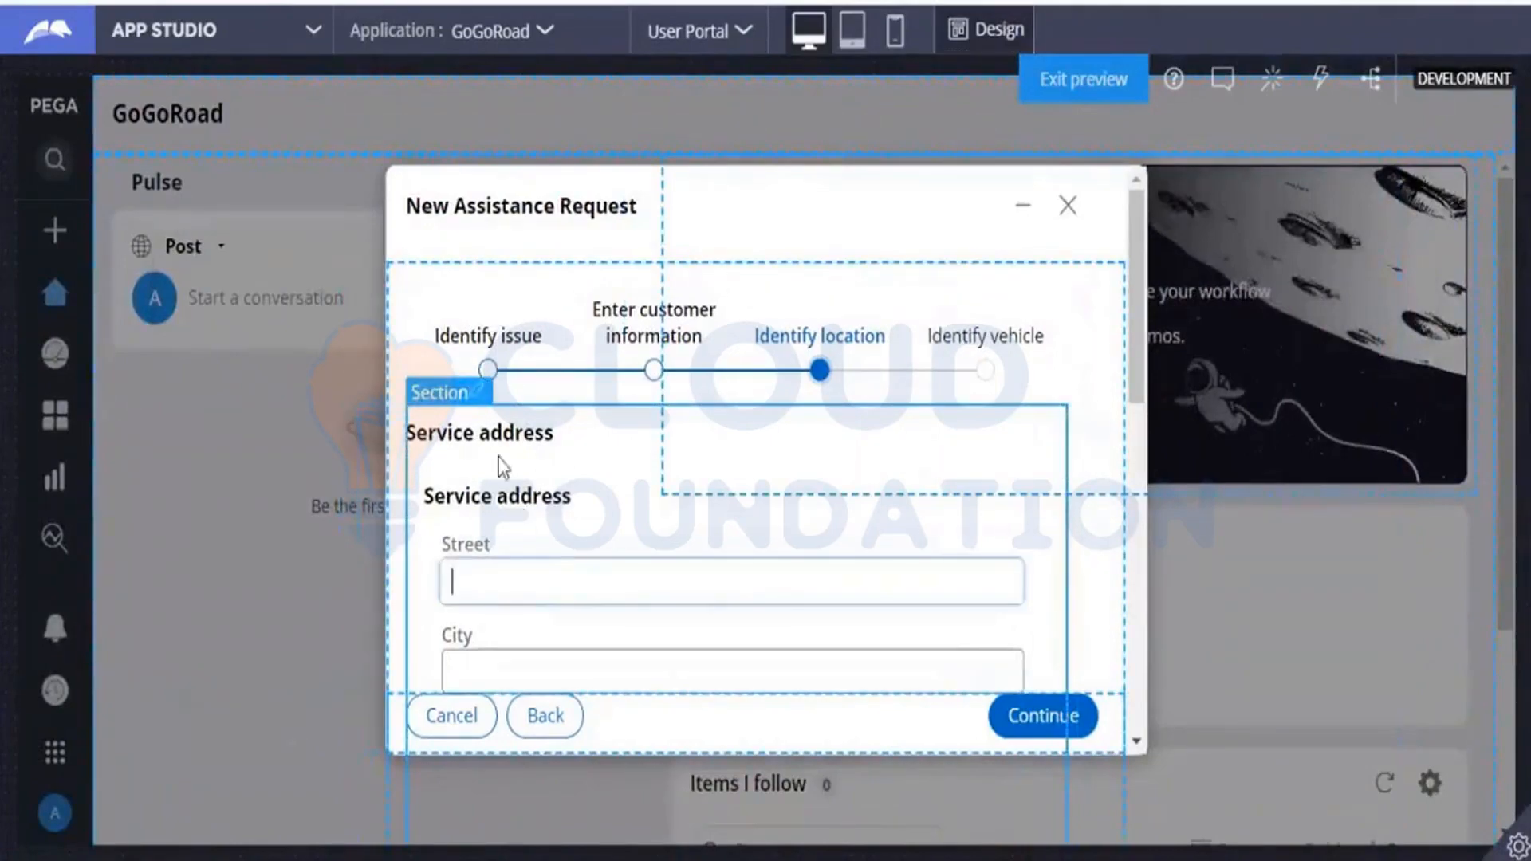
left_click(482, 394)
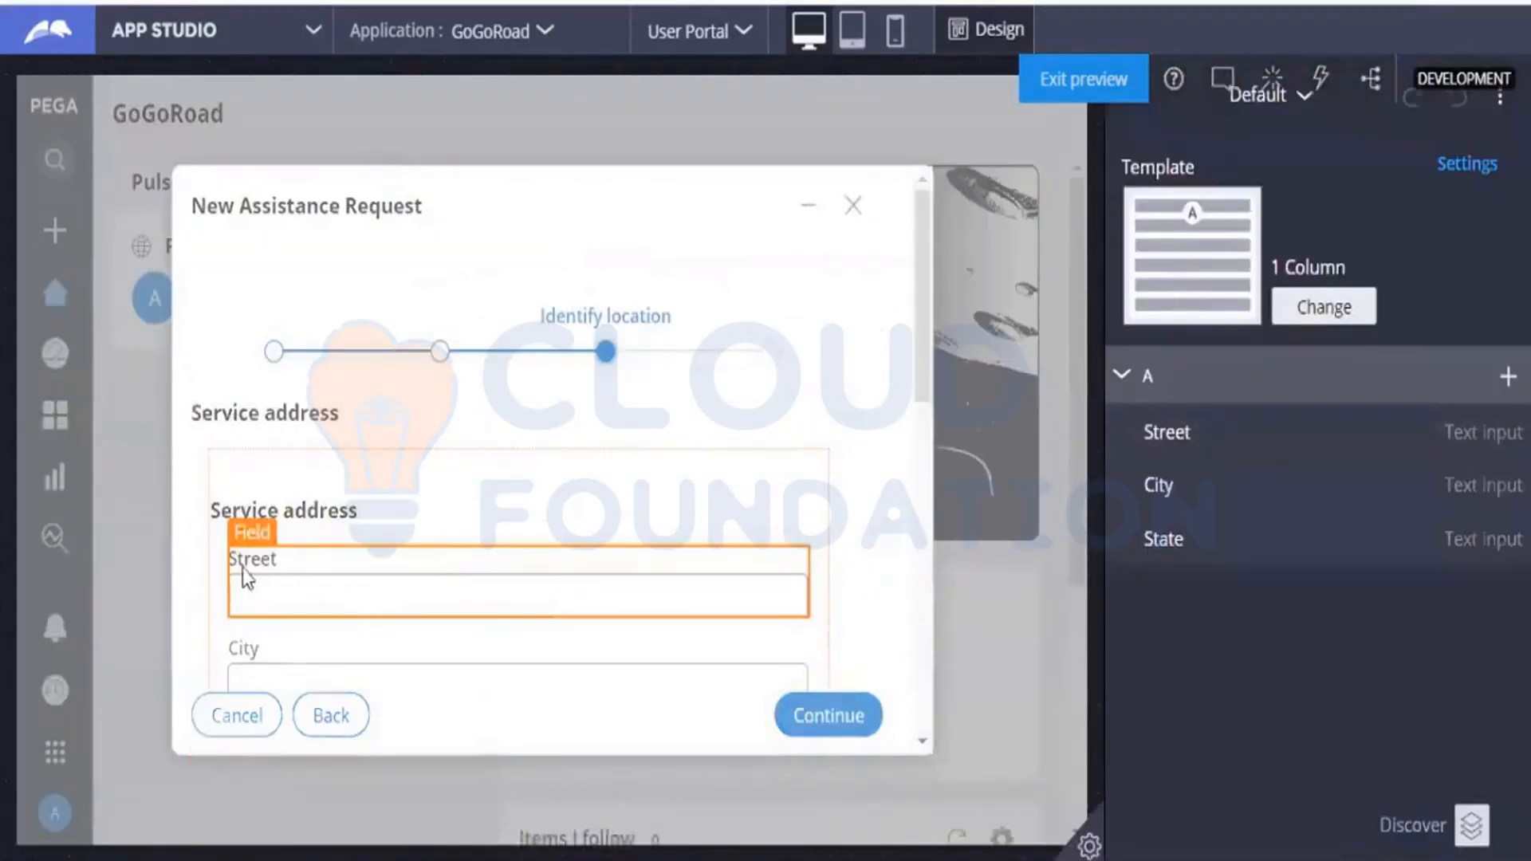
left_click(279, 544)
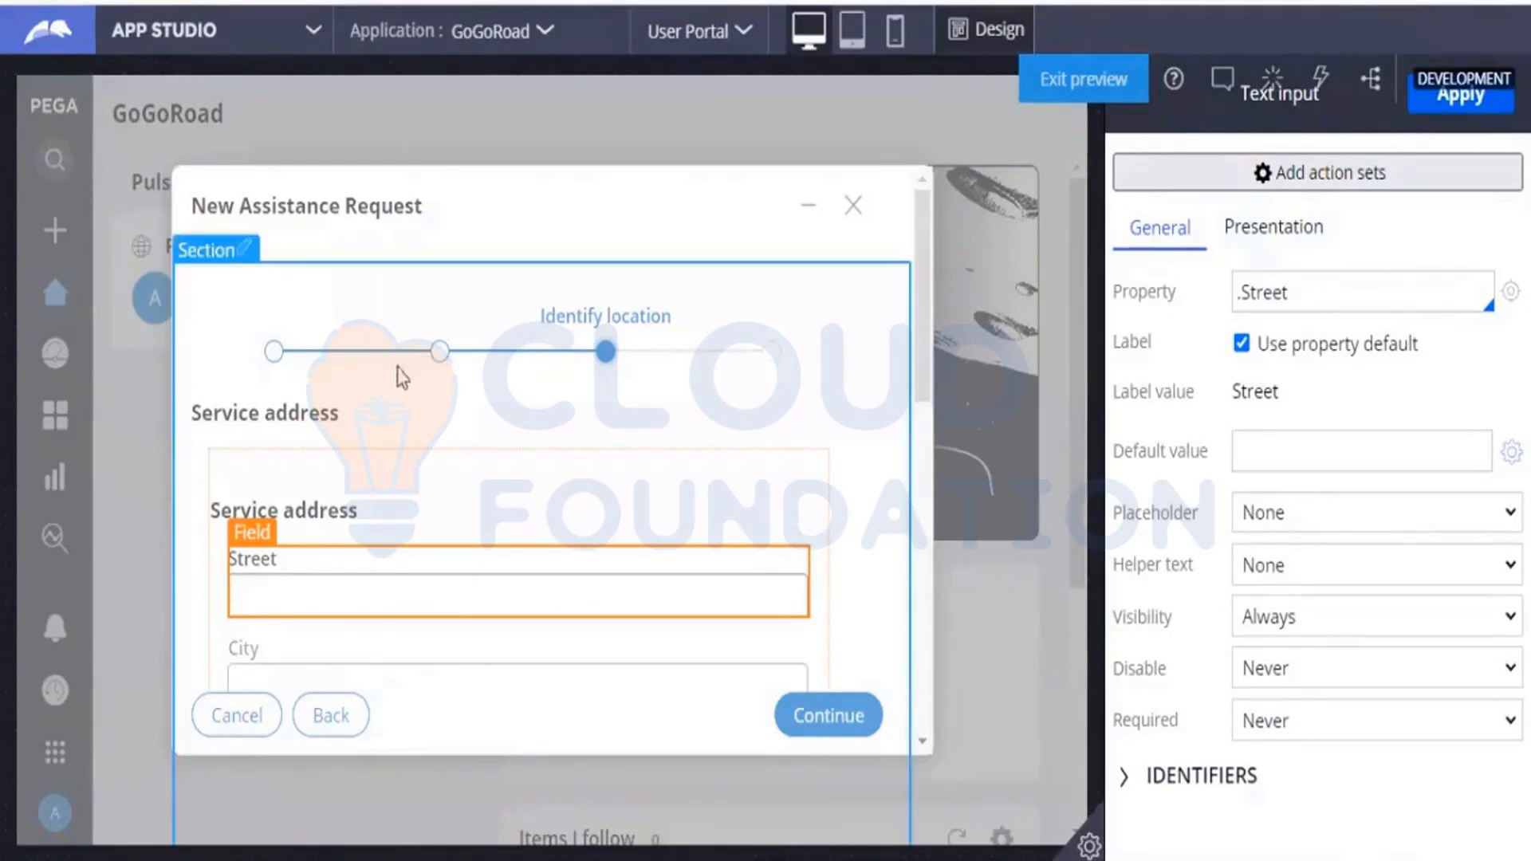
left_click(283, 402)
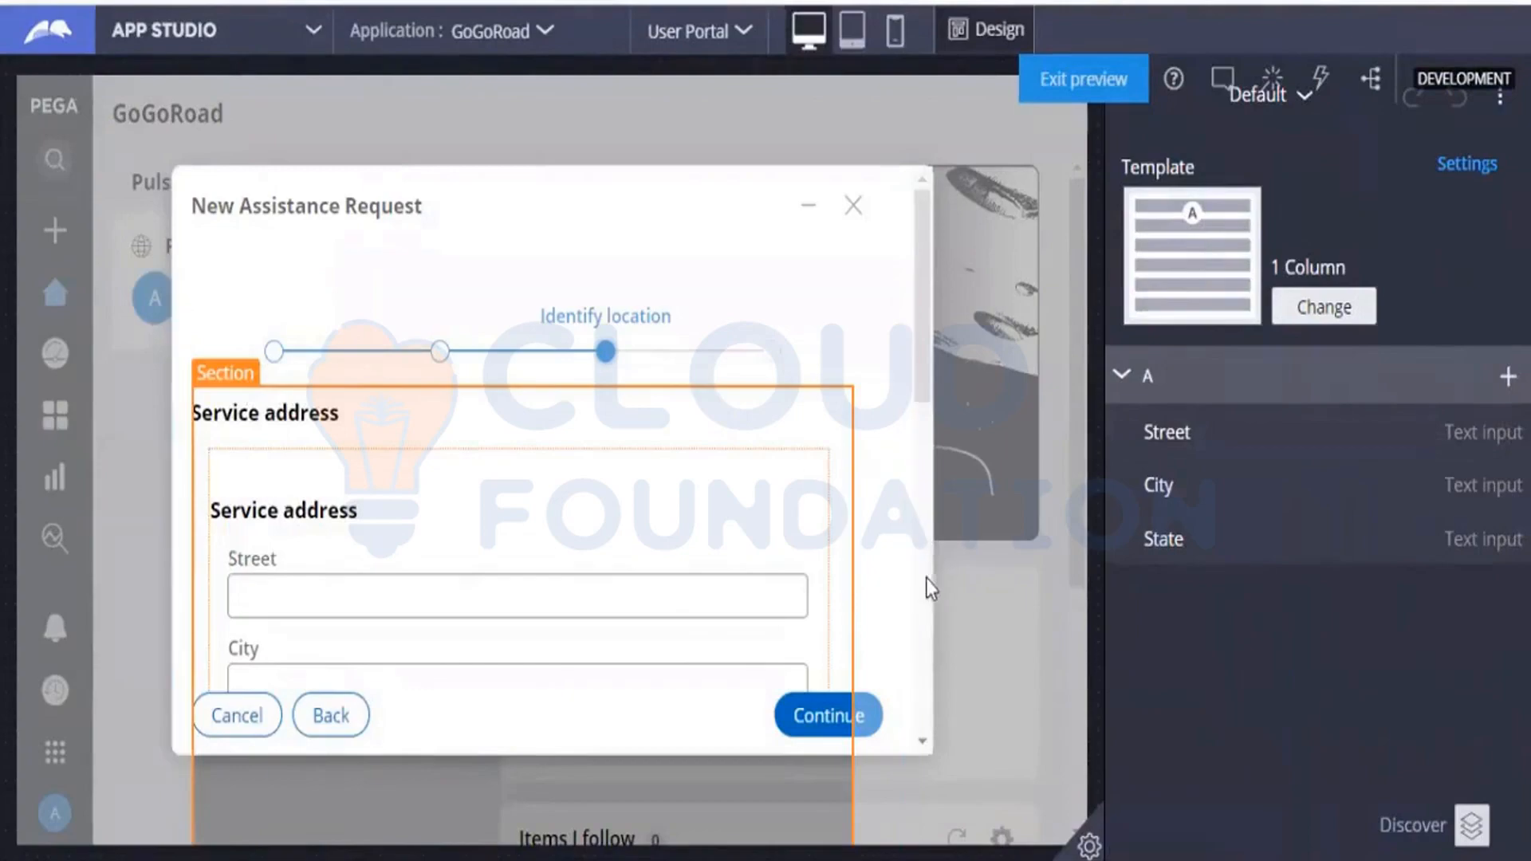
Select the outer Identify location section and open its nested Default section for editing.
scroll(925, 575, "down", 5)
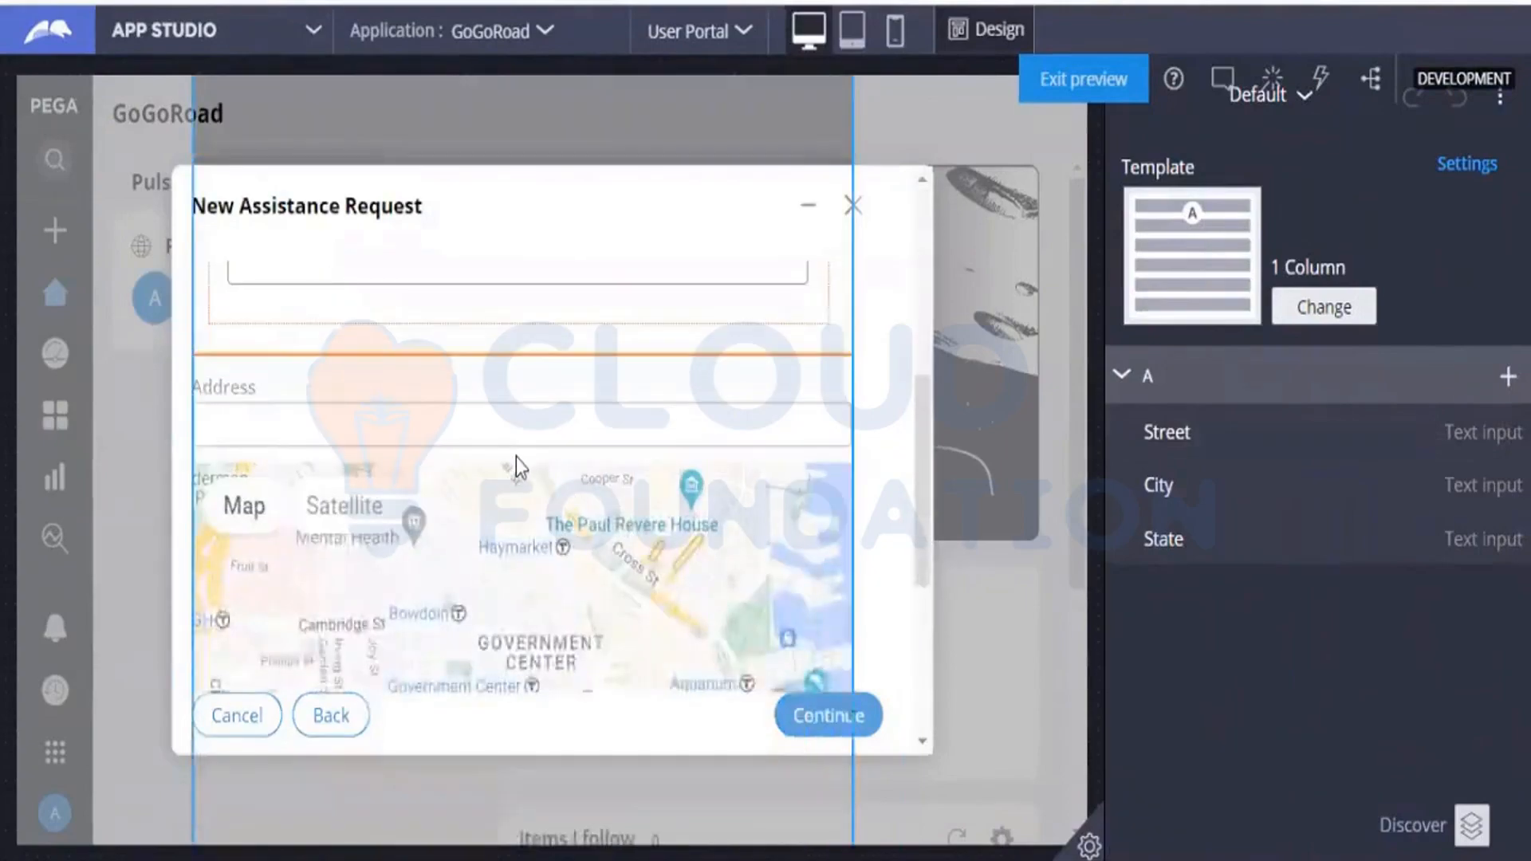
left_click(516, 458)
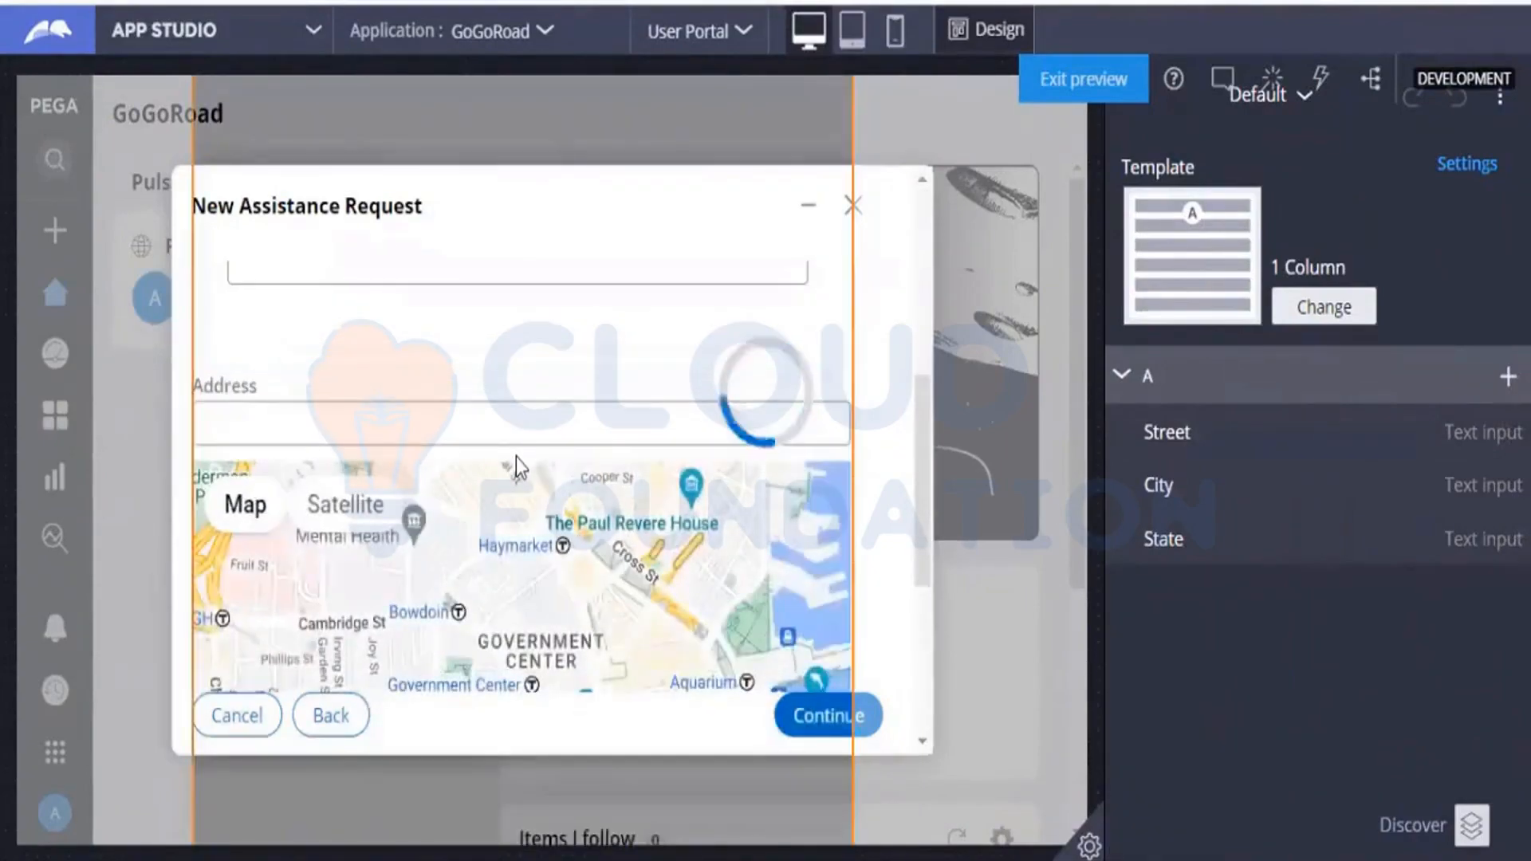
mouse_move(1474, 437)
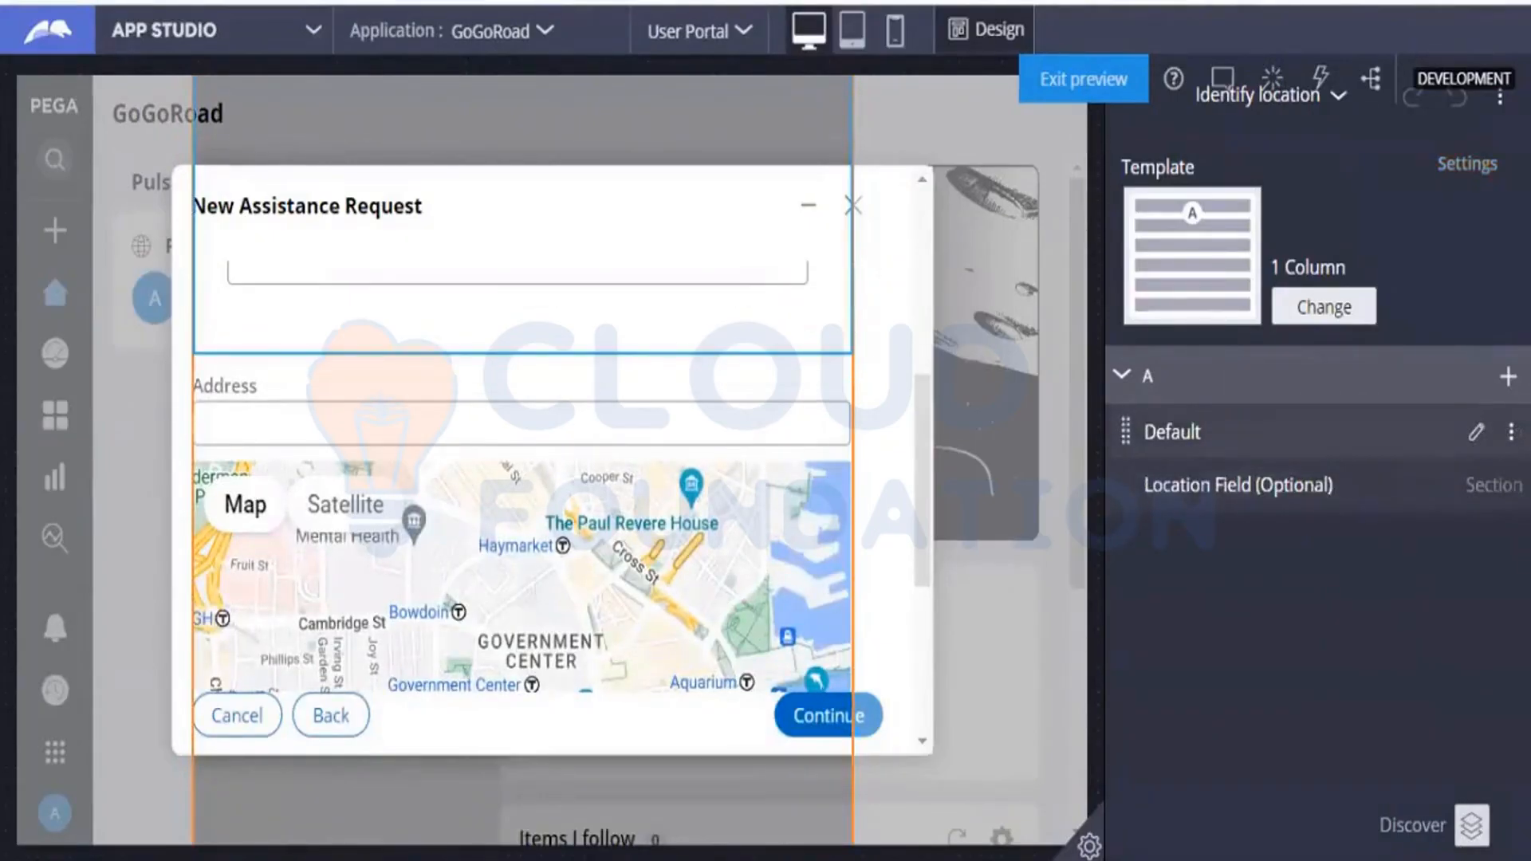
left_click(1510, 431)
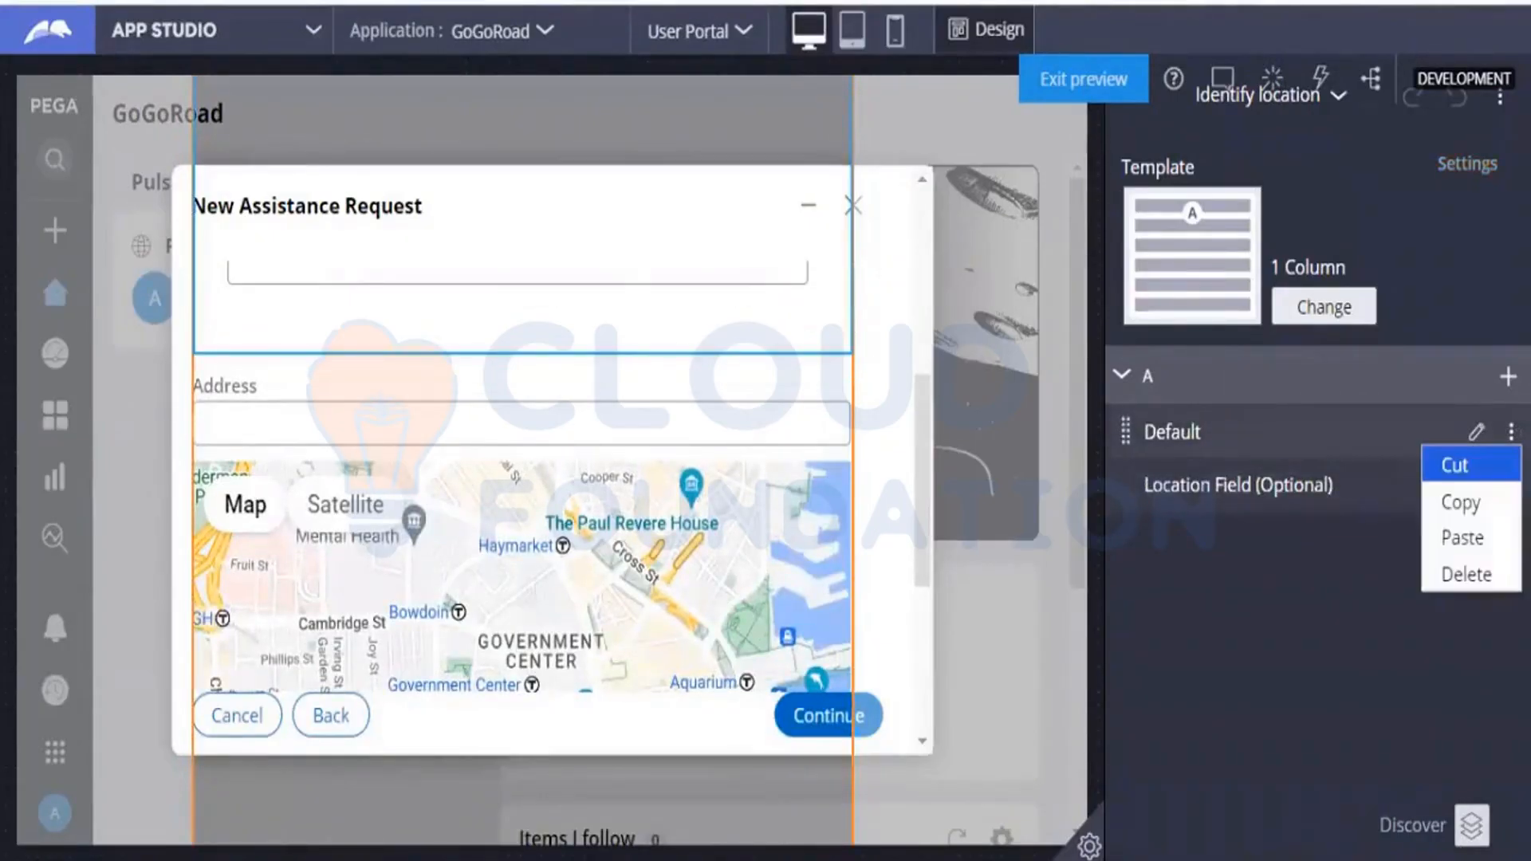
left_click(1485, 462)
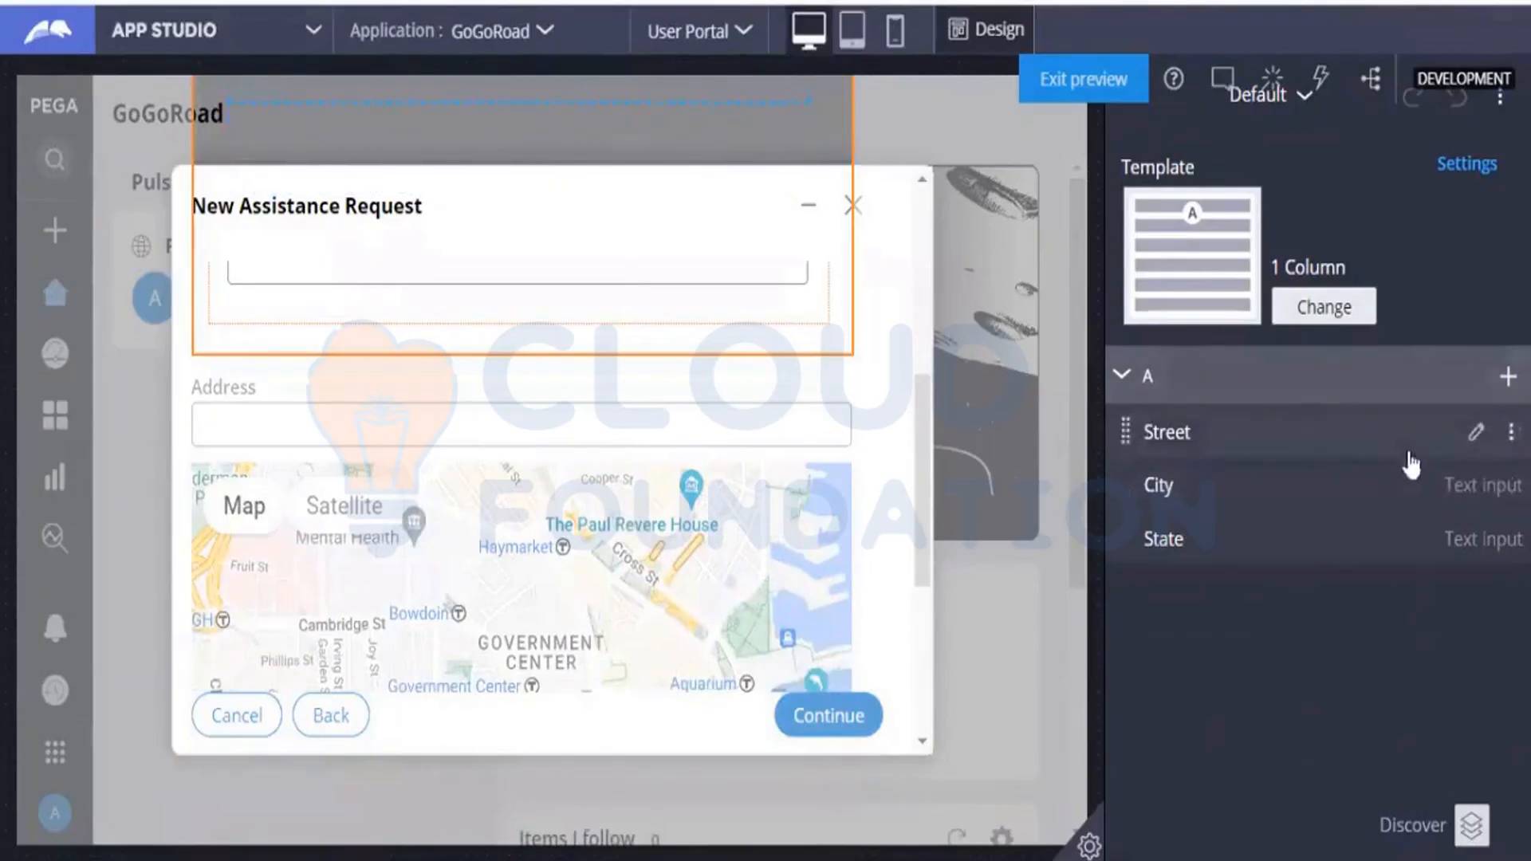
Open the Street field's properties and set its visibility to Condition (when rule).
left_click(1476, 435)
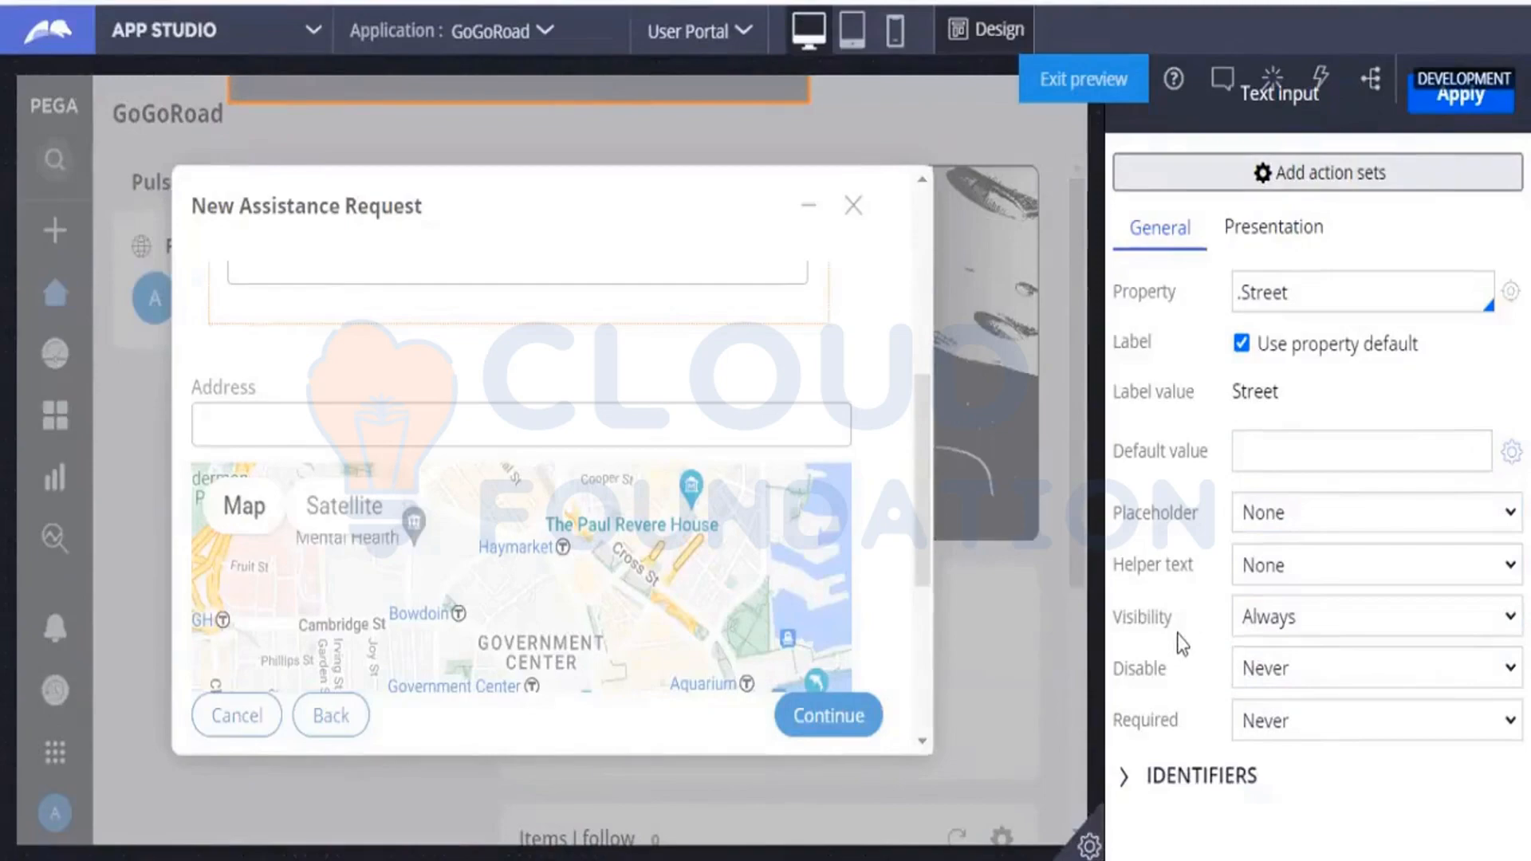
left_click(1253, 626)
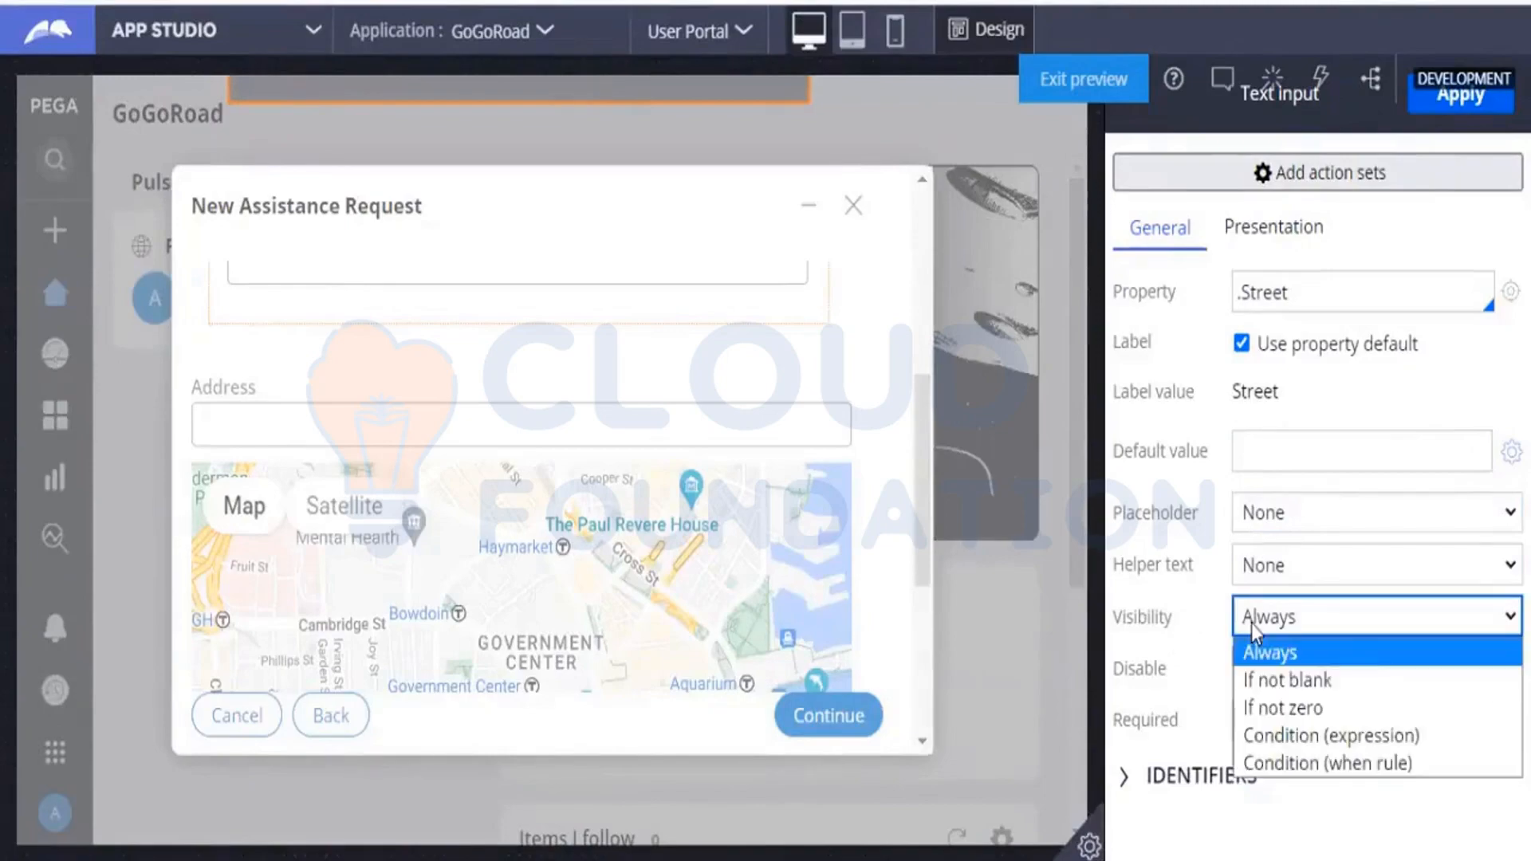
left_click(1266, 758)
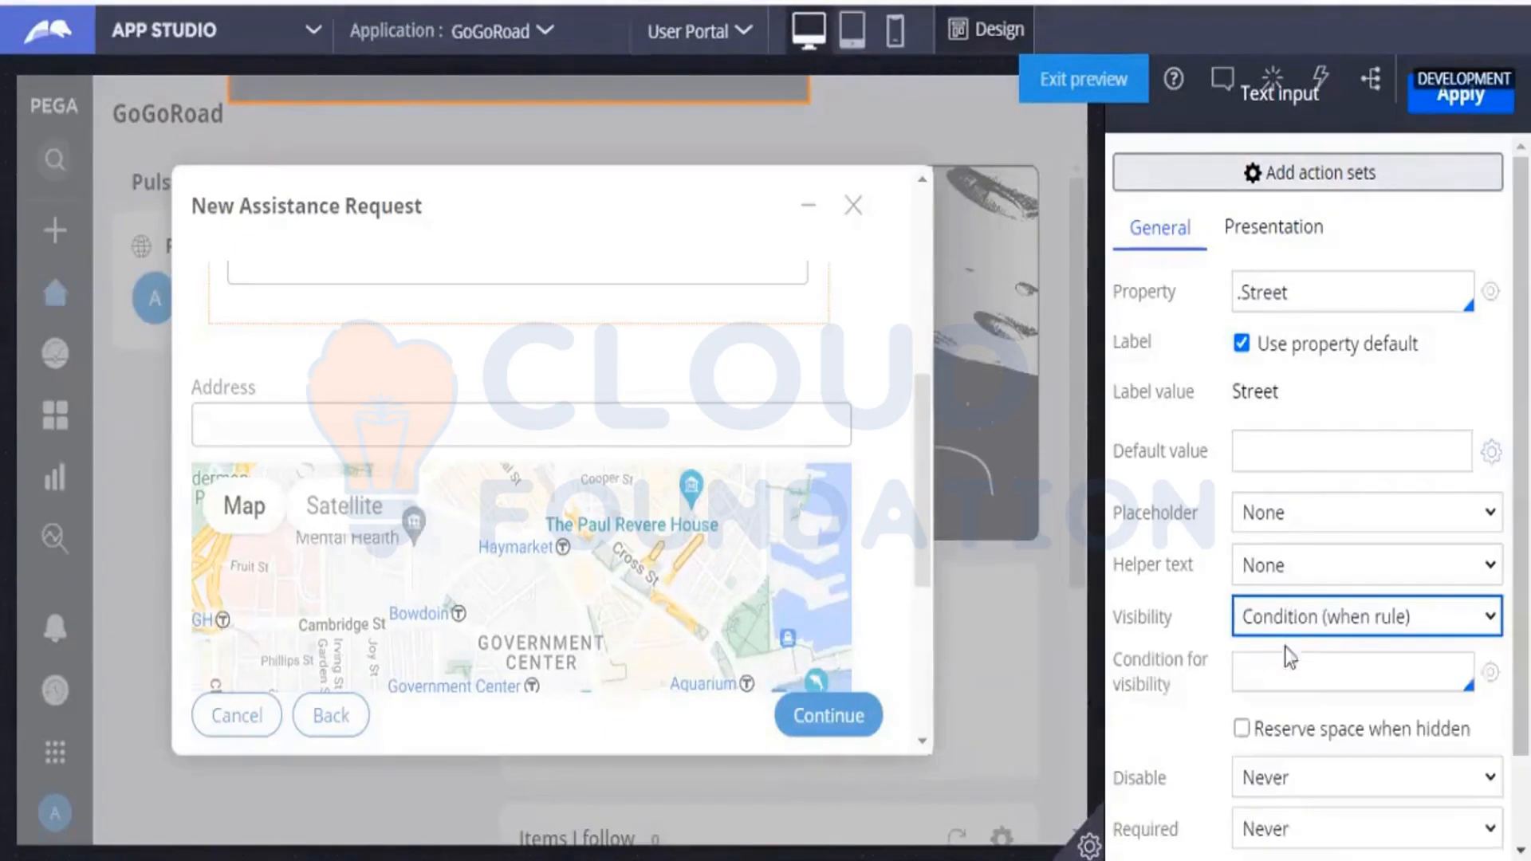
Set the Street field's condition for visibility to the pyIsNotMobile when rule.
left_click(1287, 655)
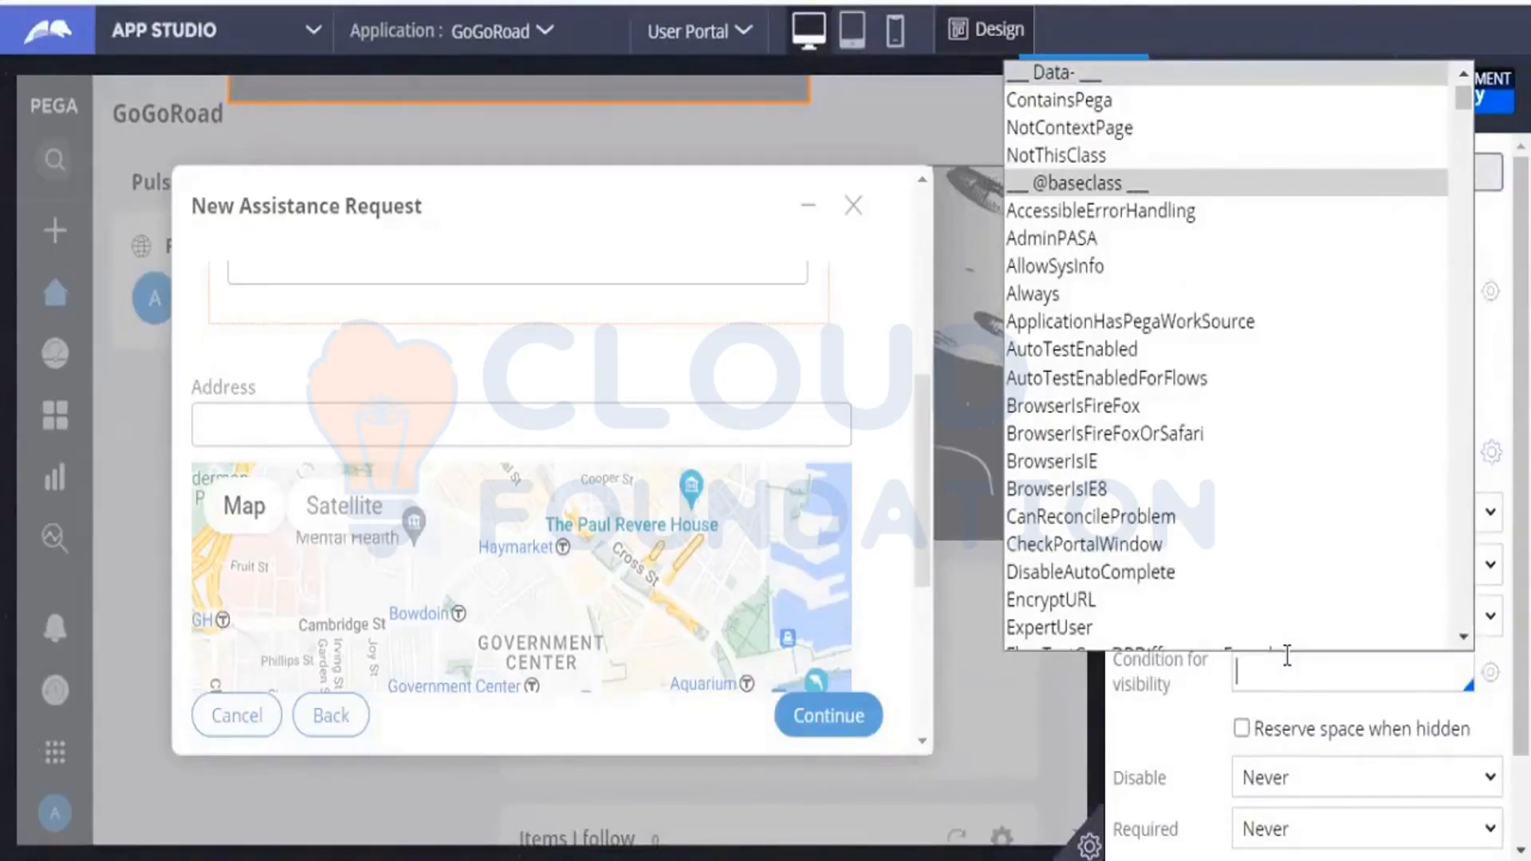
type("pyid")
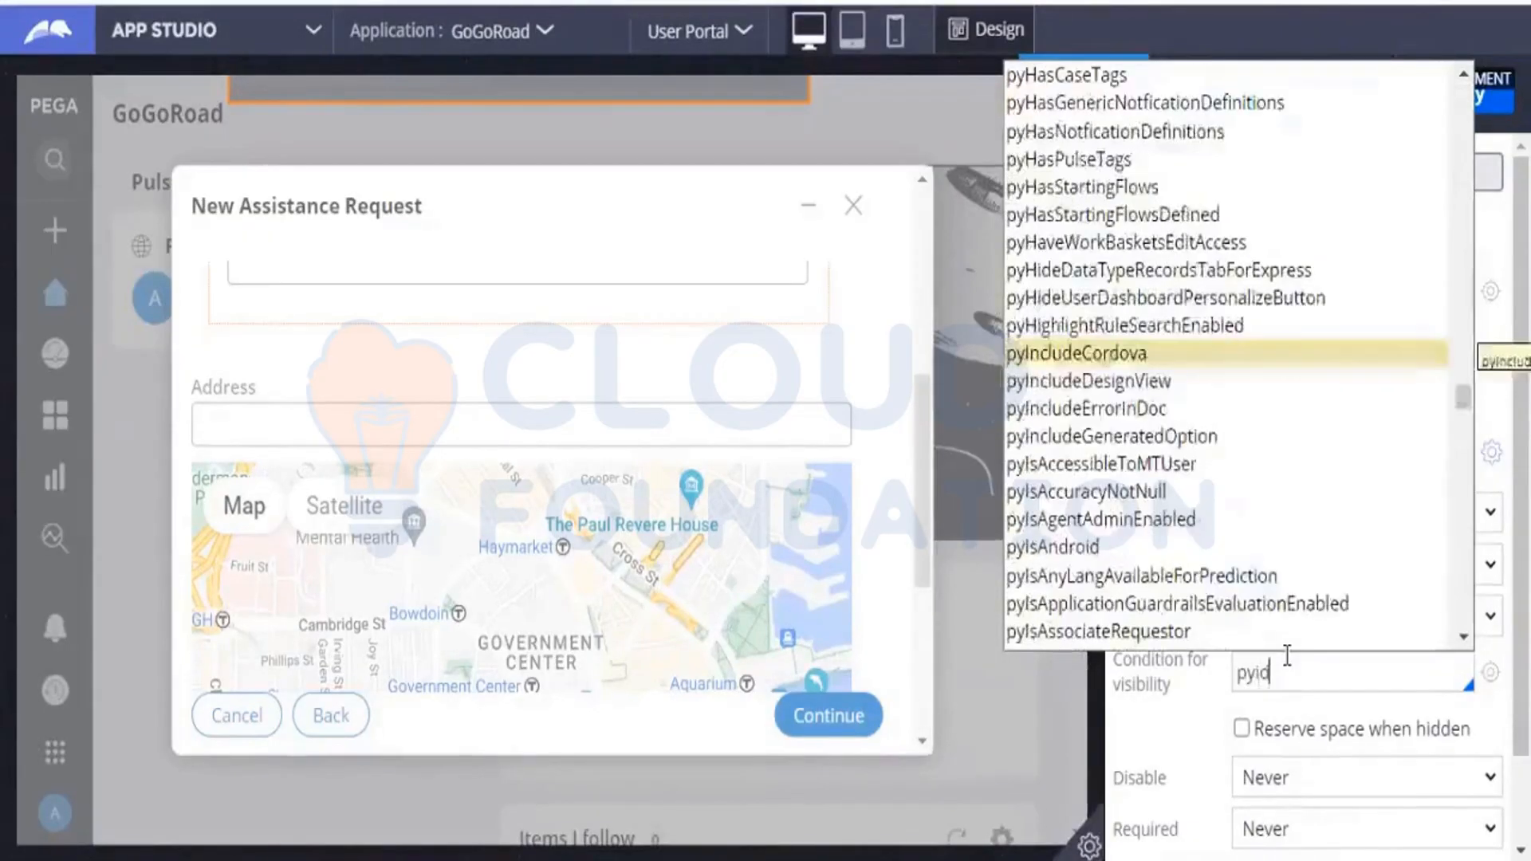
key("BackSpace")
type("d")
key("BackSpace")
type("s")
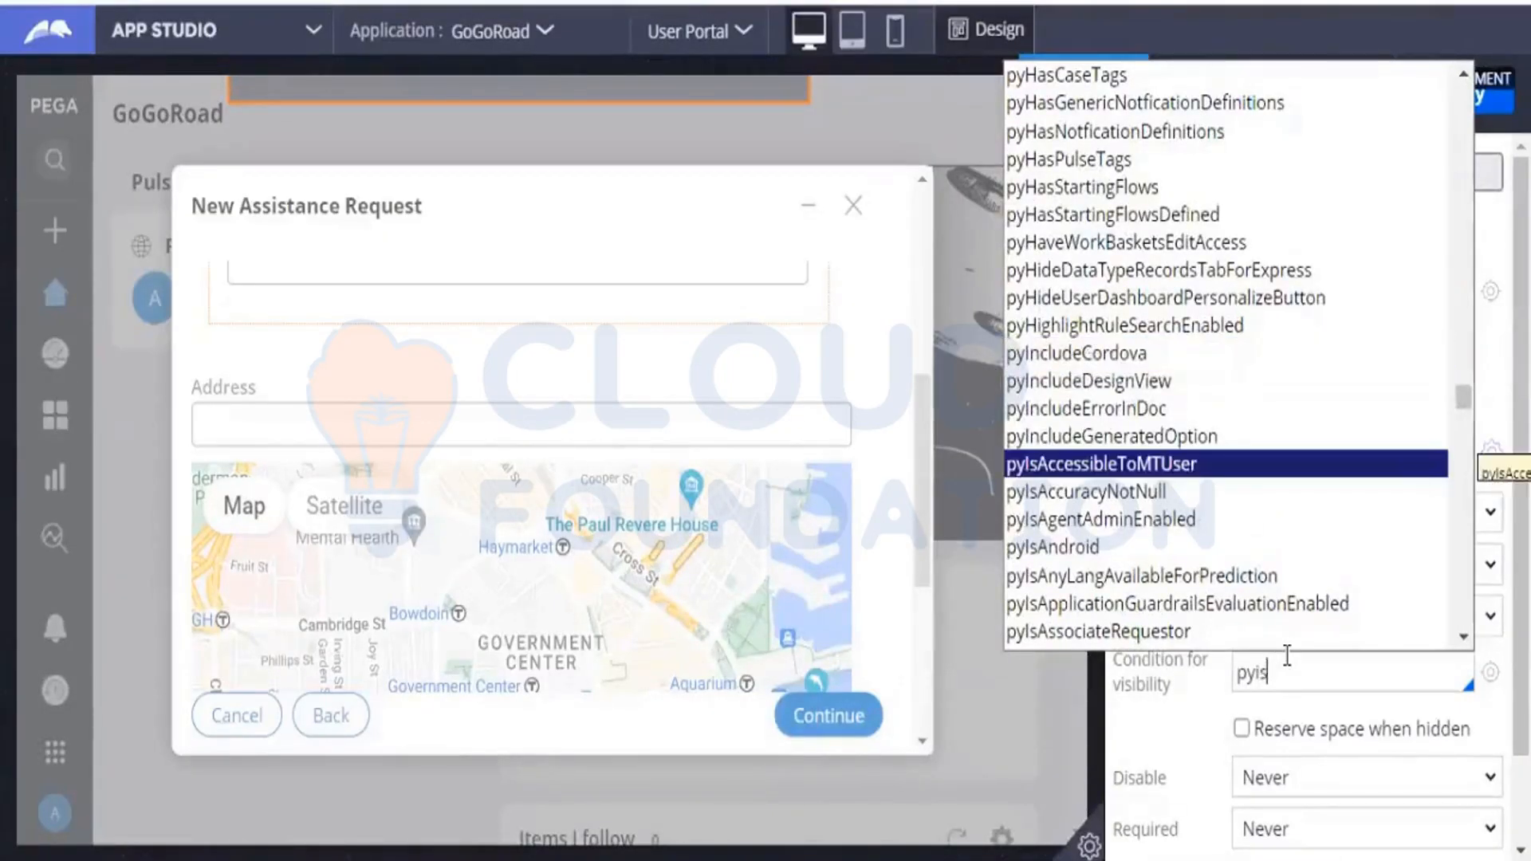
type("mno")
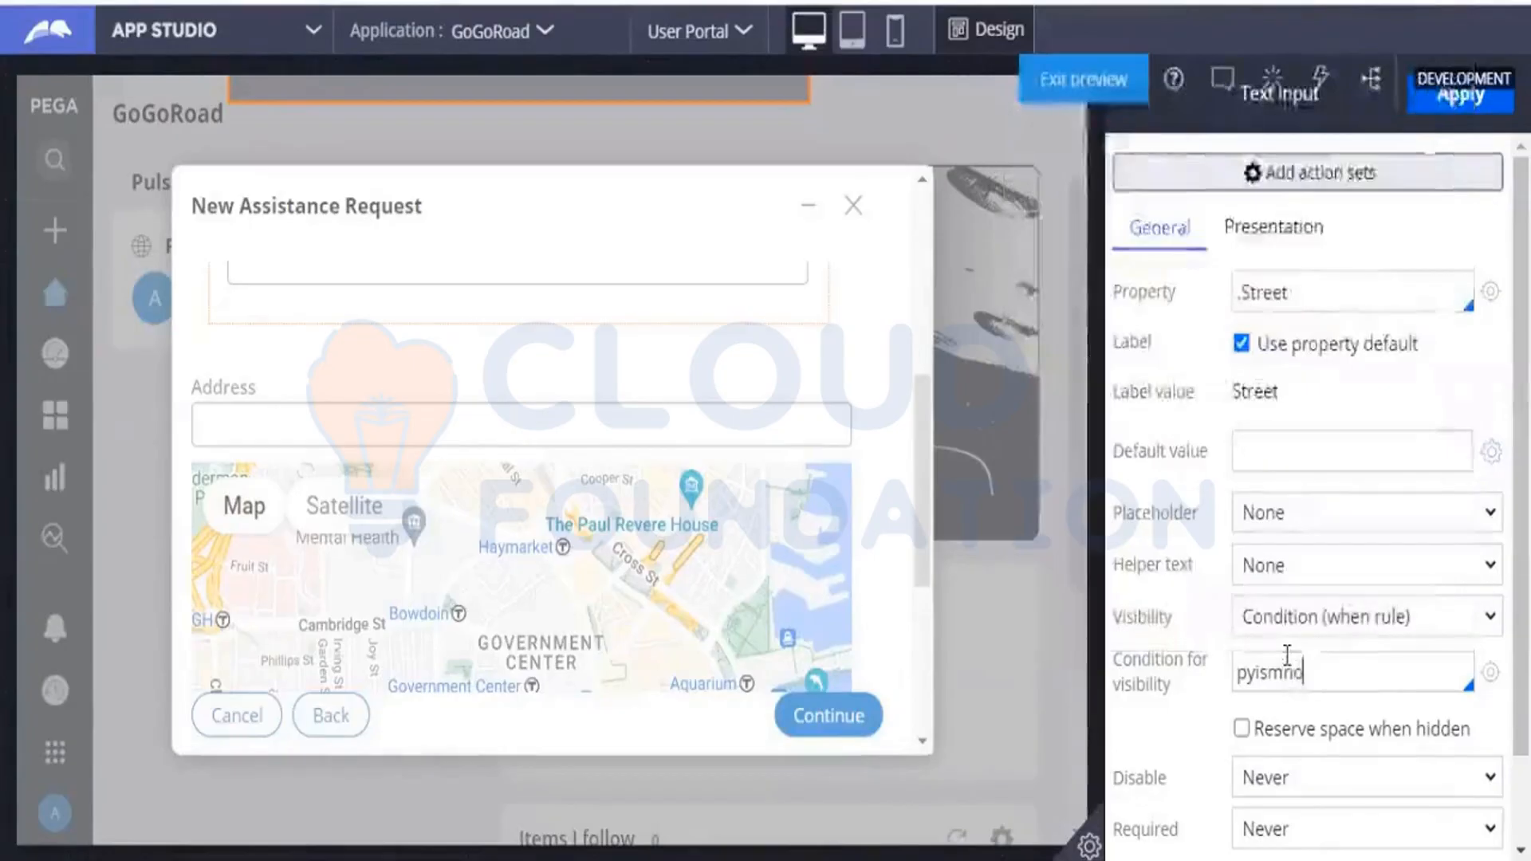
key("BackSpace")
key("BackSpace")
key("BackSpace")
key("BackSpace")
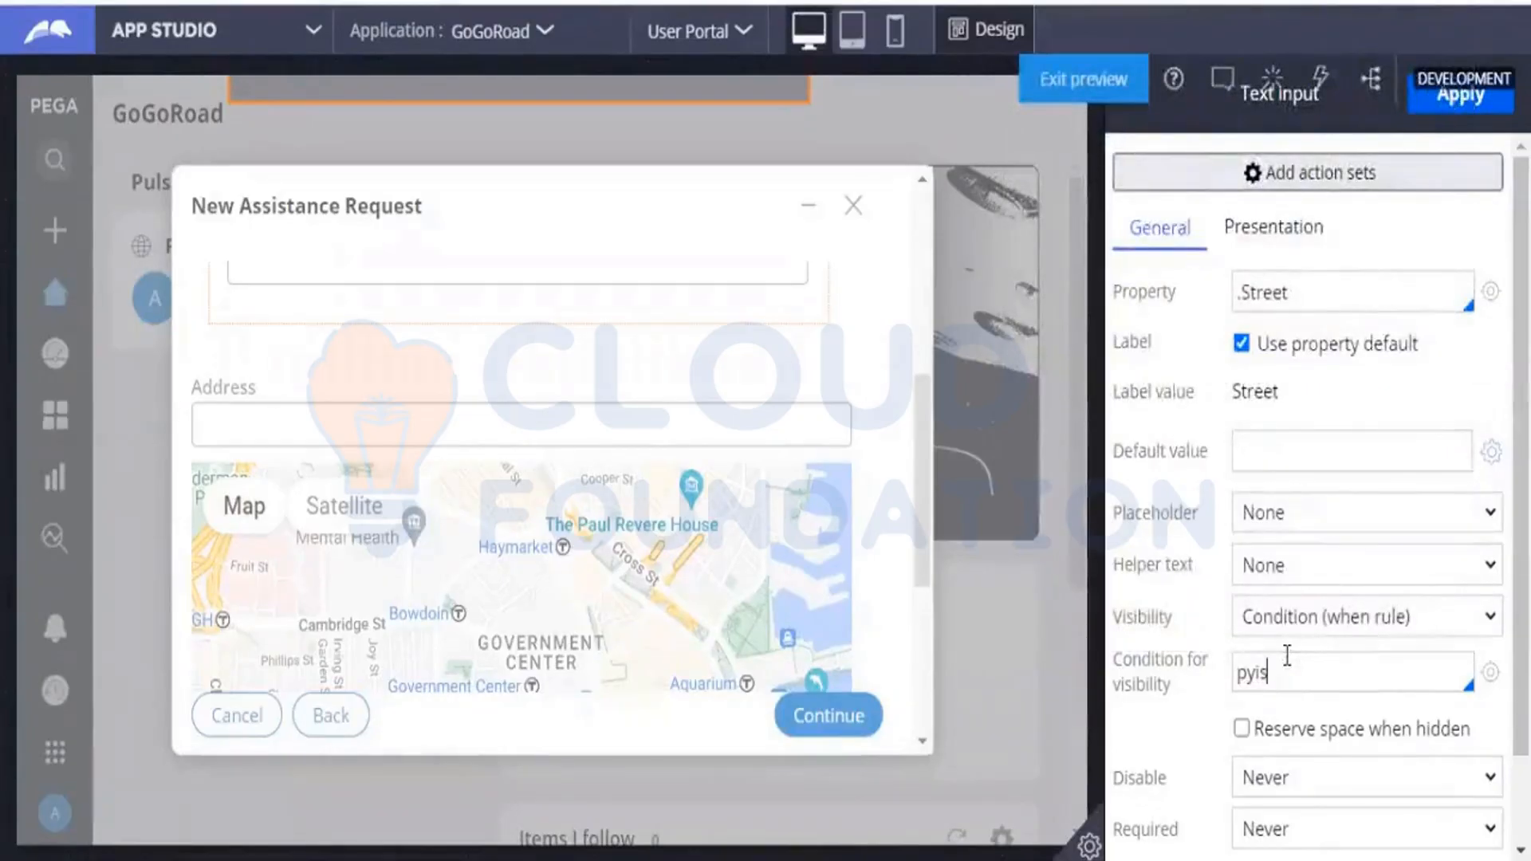
type("sn")
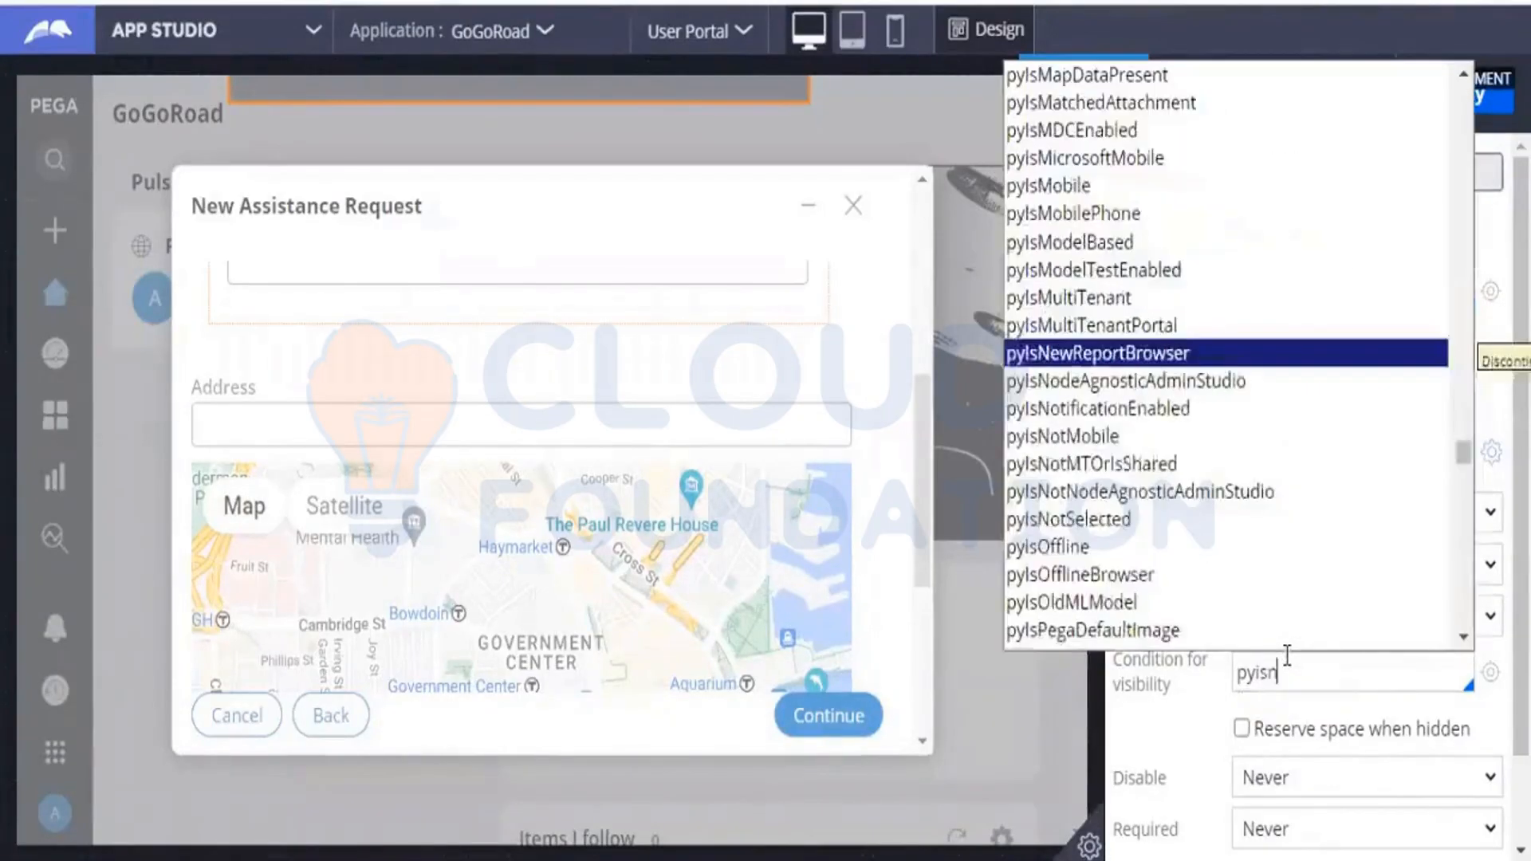
left_click(1095, 427)
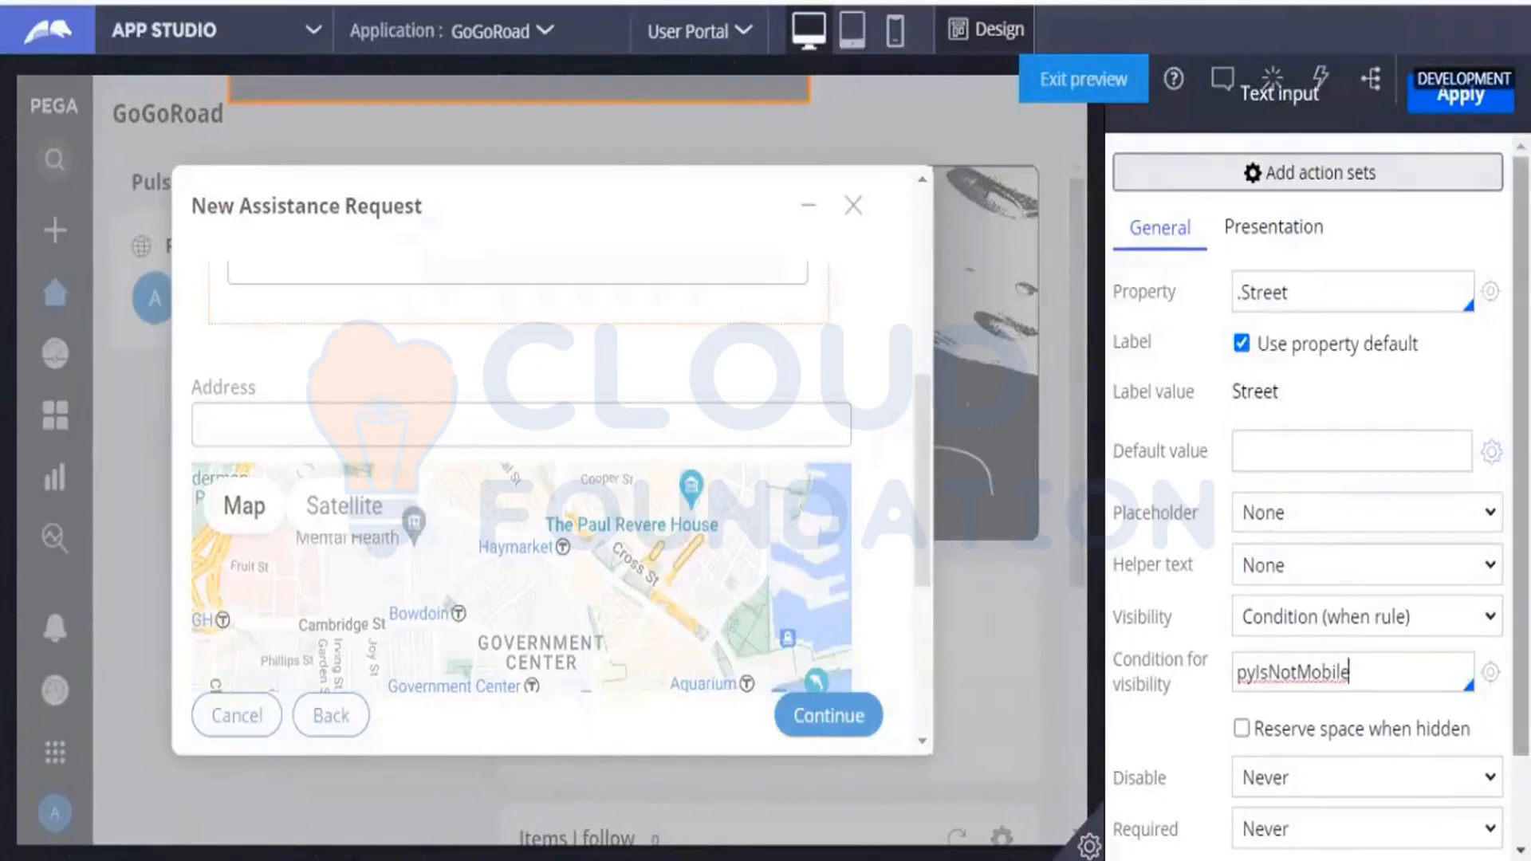
Open the pyIsNotMobile rule in Dev Studio and examine the expression in its referenced pyIsMobile rule.
left_click(1491, 674)
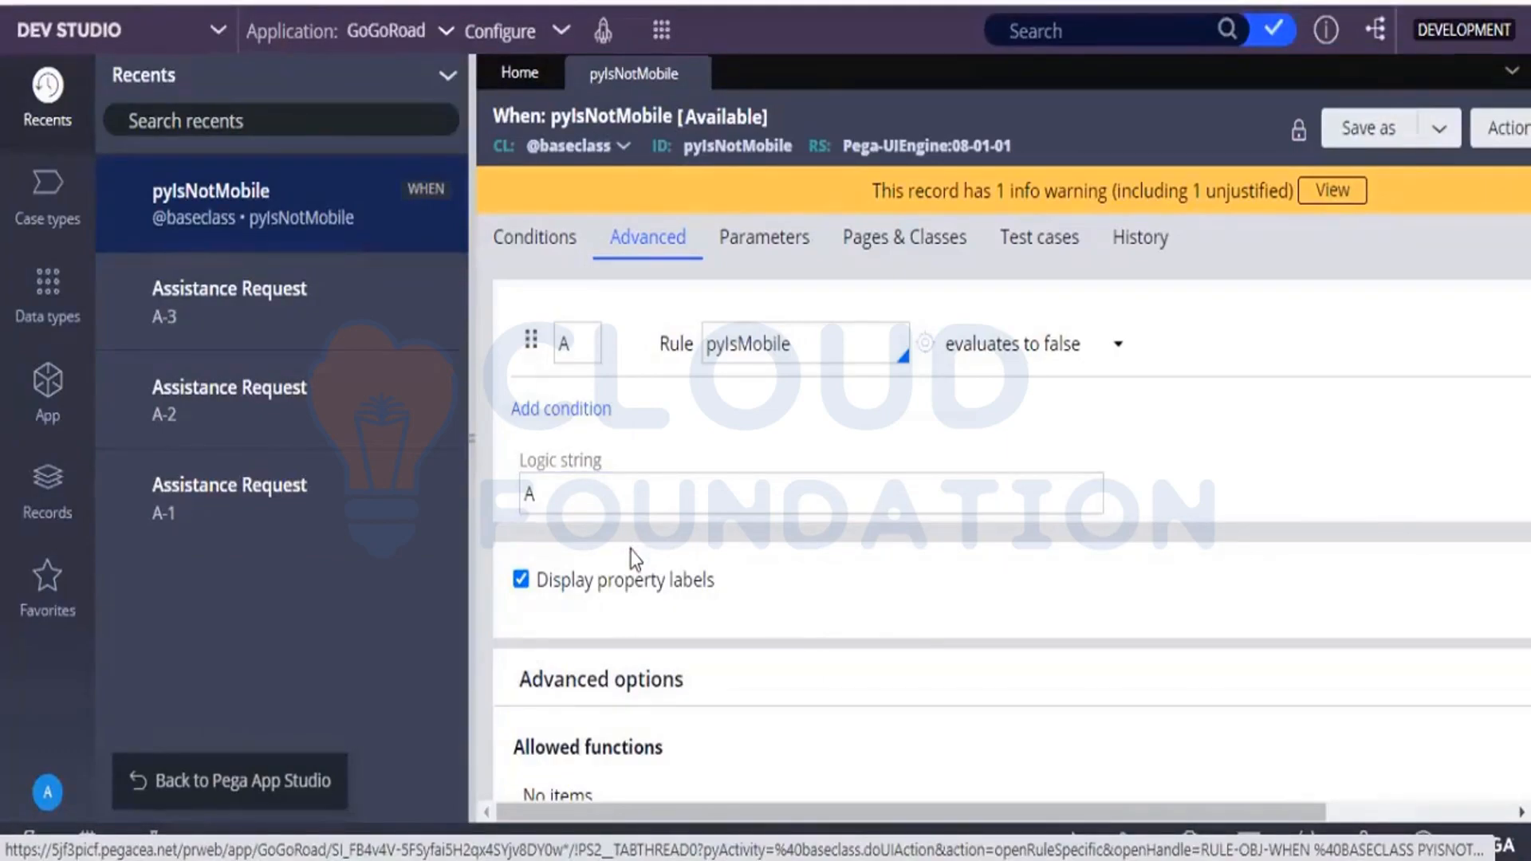
left_click(925, 345)
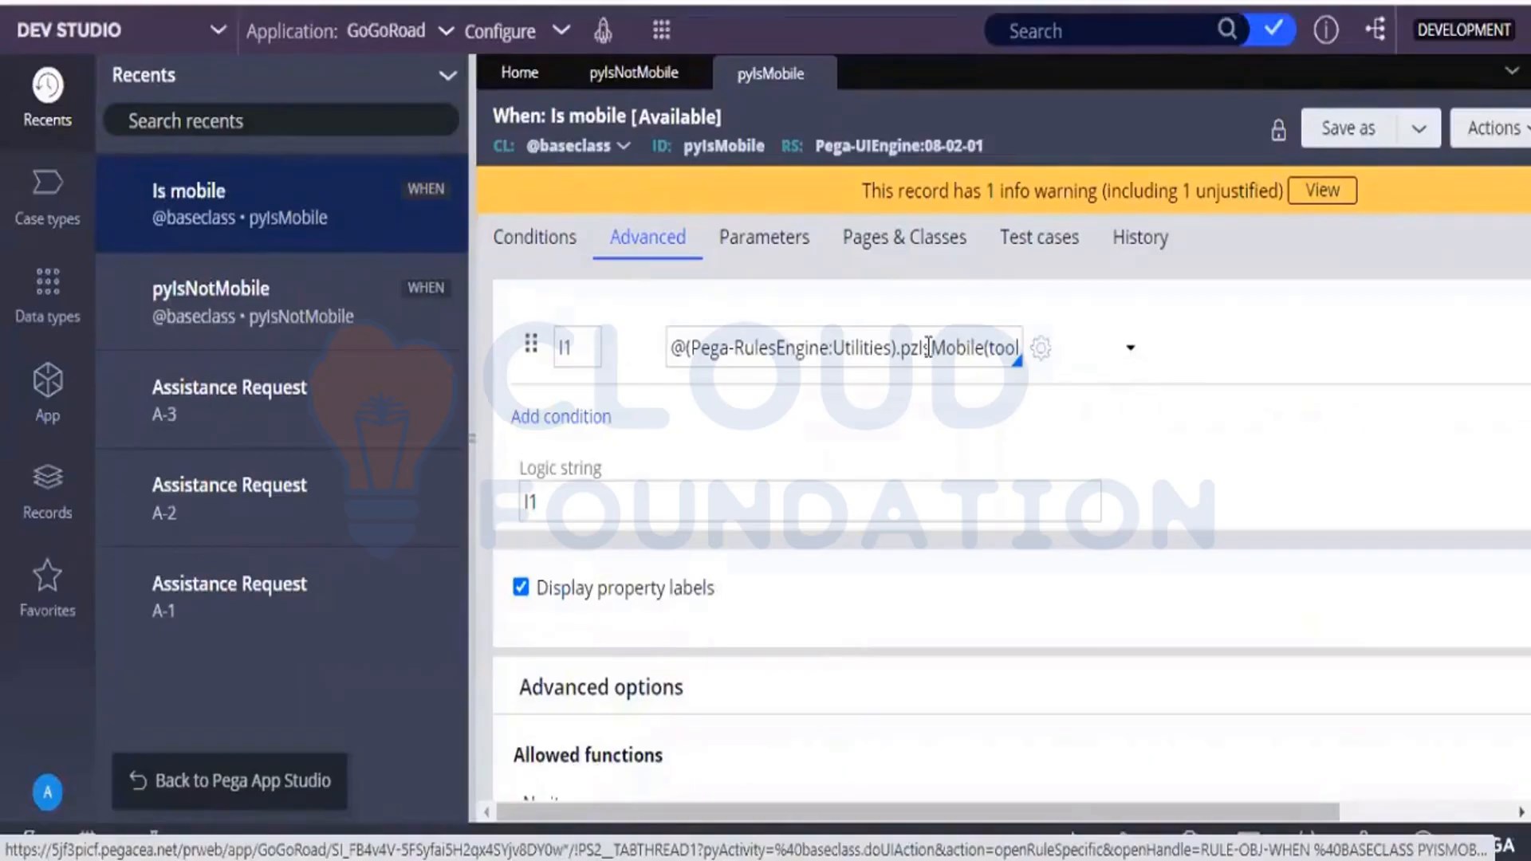
left_click_drag(931, 348, 1103, 365)
left_click(1097, 367)
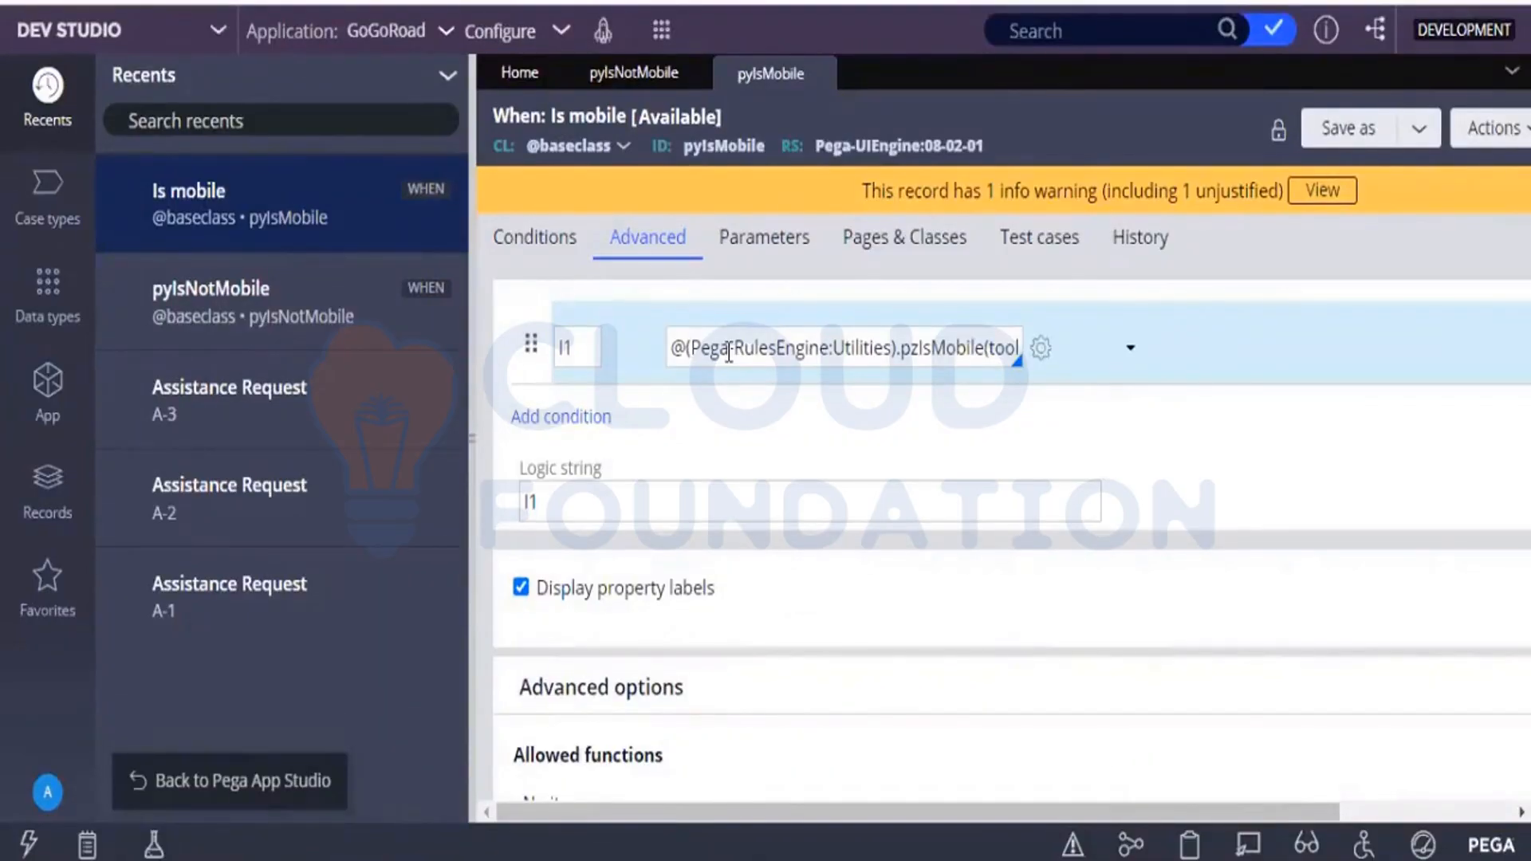
left_click(726, 248)
left_click_drag(899, 349, 1021, 355)
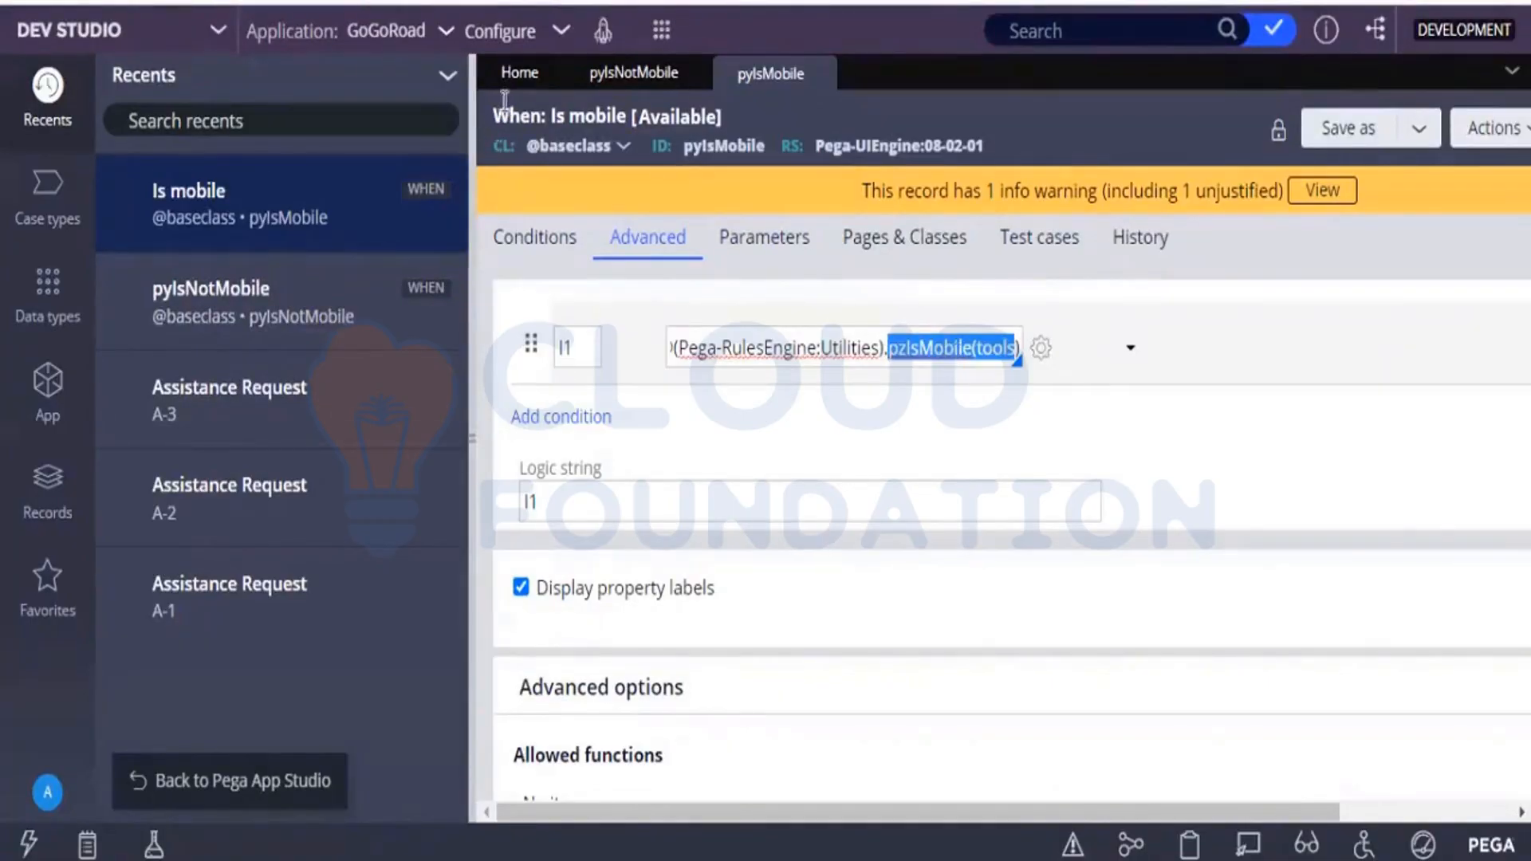
Compare the conditions of the pyIsNotMobile and pyIsMobile rules, and return to App Studio.
left_click(611, 91)
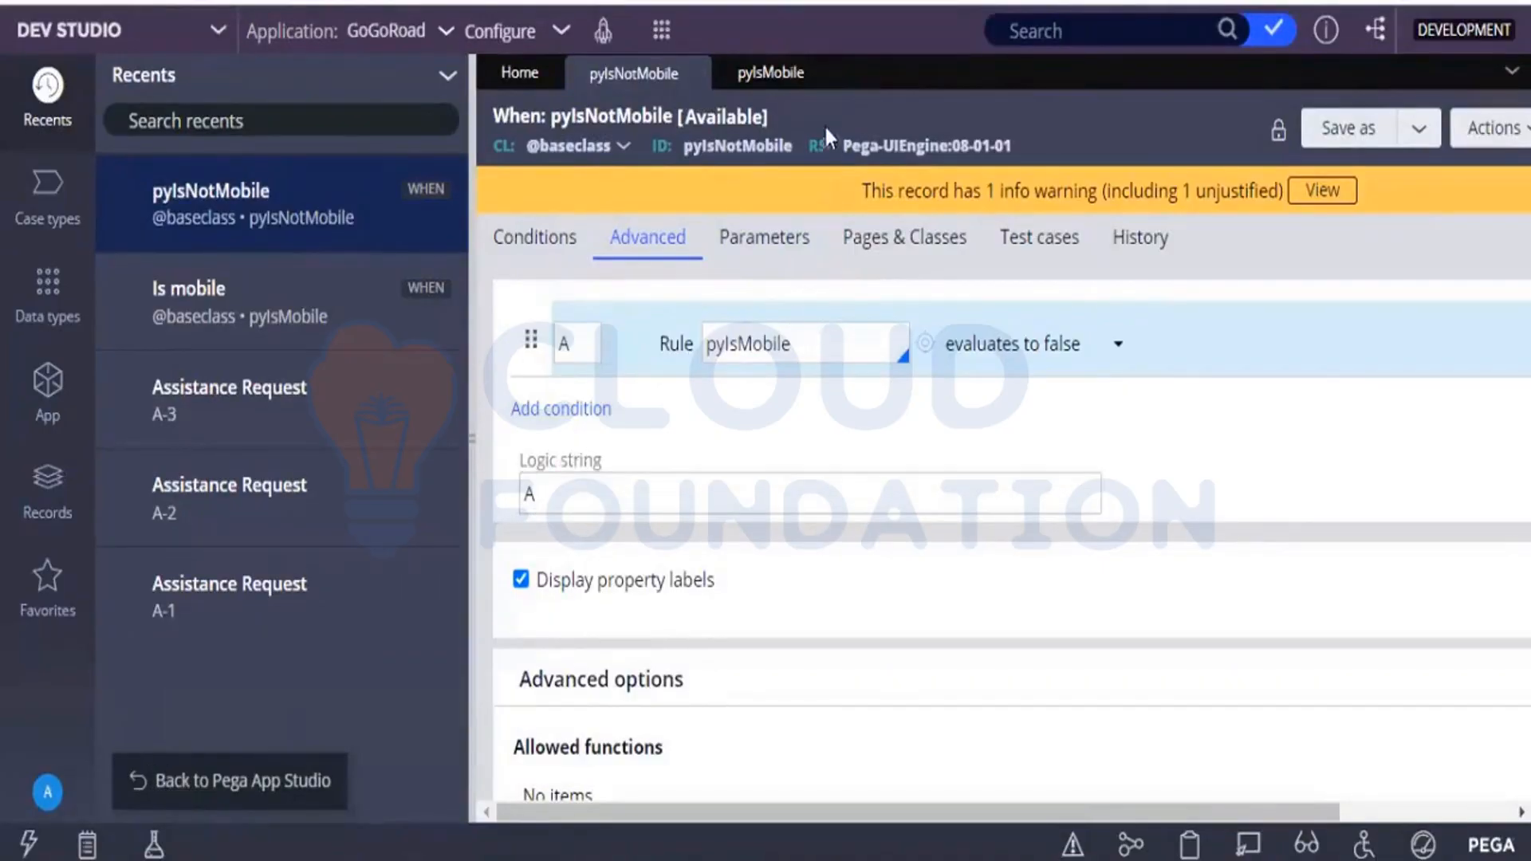
left_click(784, 76)
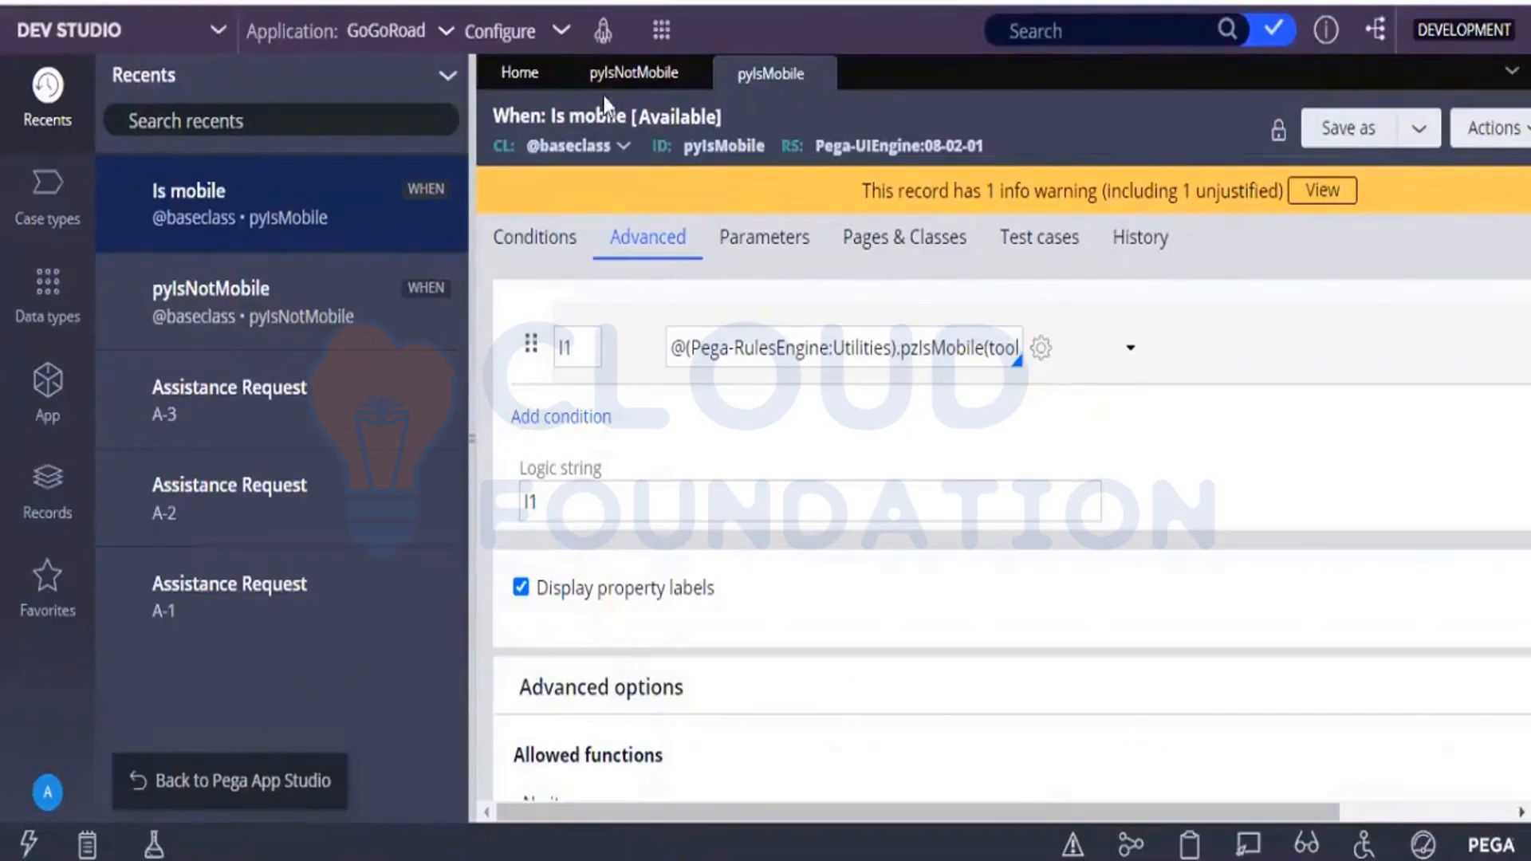
left_click(291, 789)
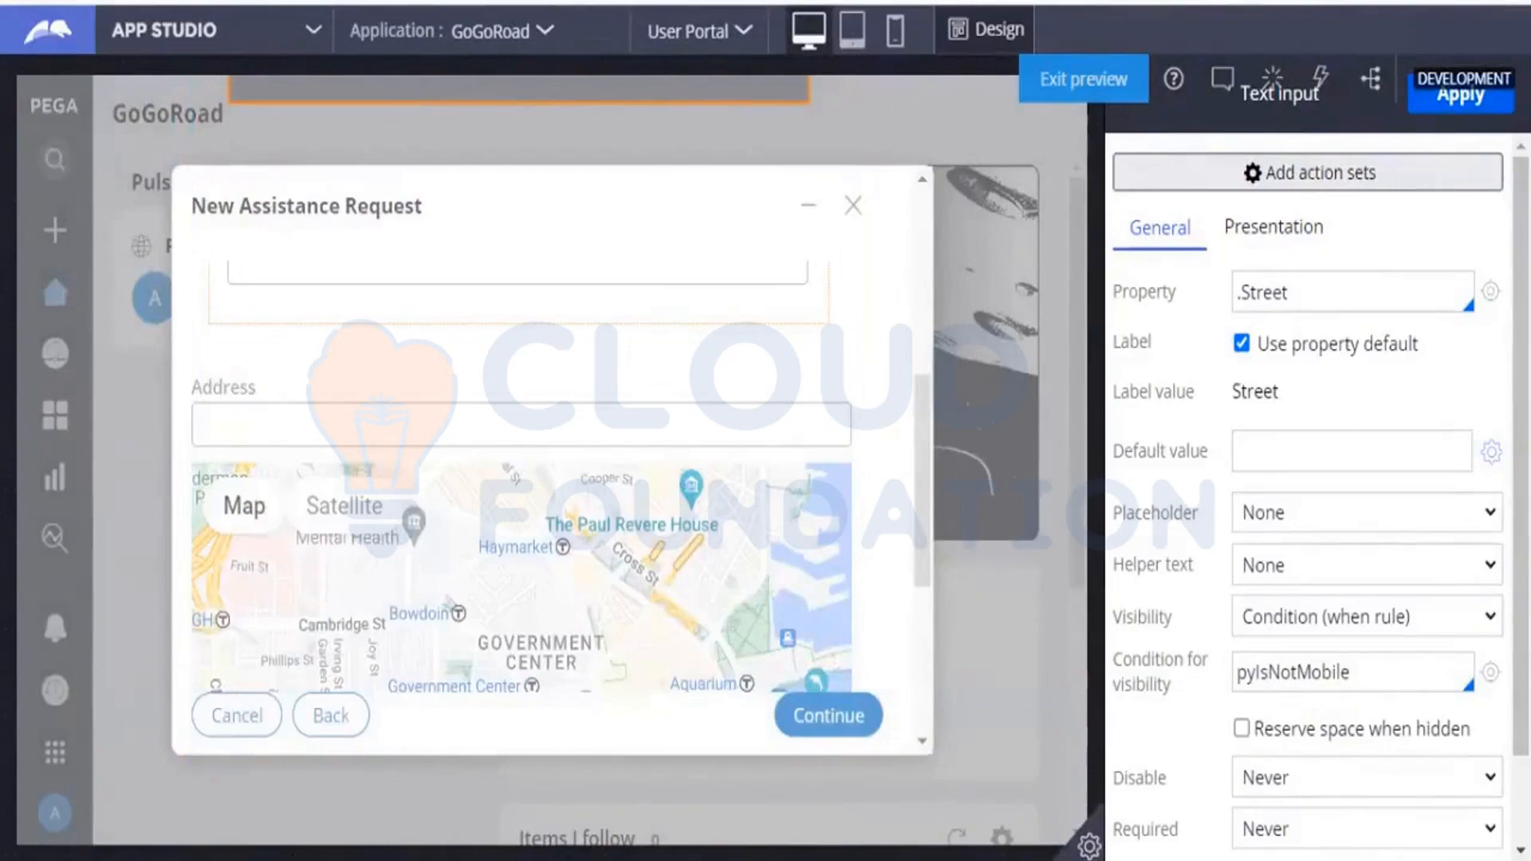
scroll(1469, 509, "down", 2)
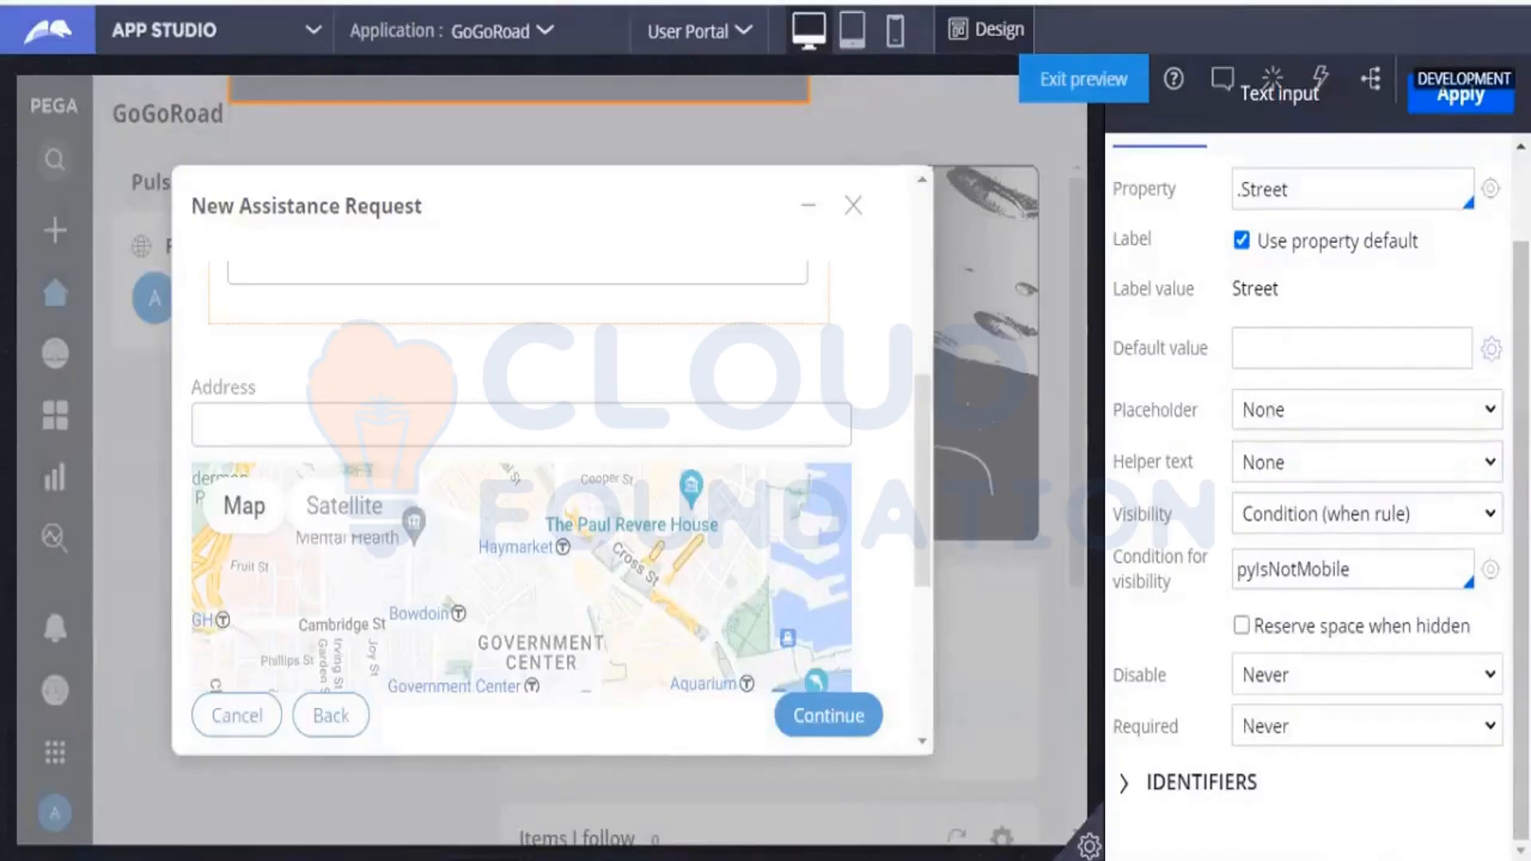
scroll(1308, 473, "up", 2)
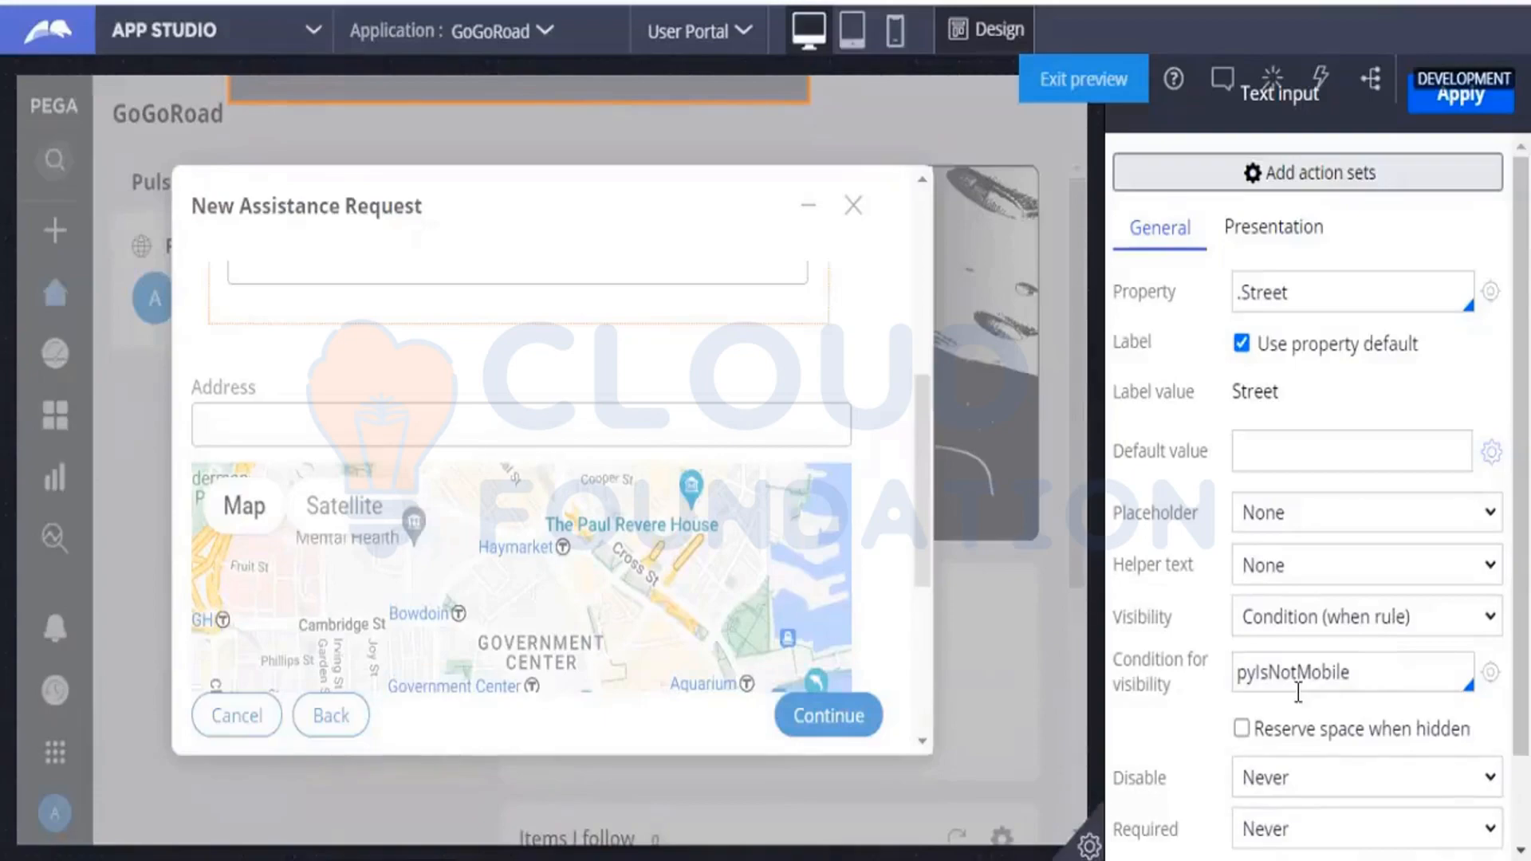
left_click(860, 48)
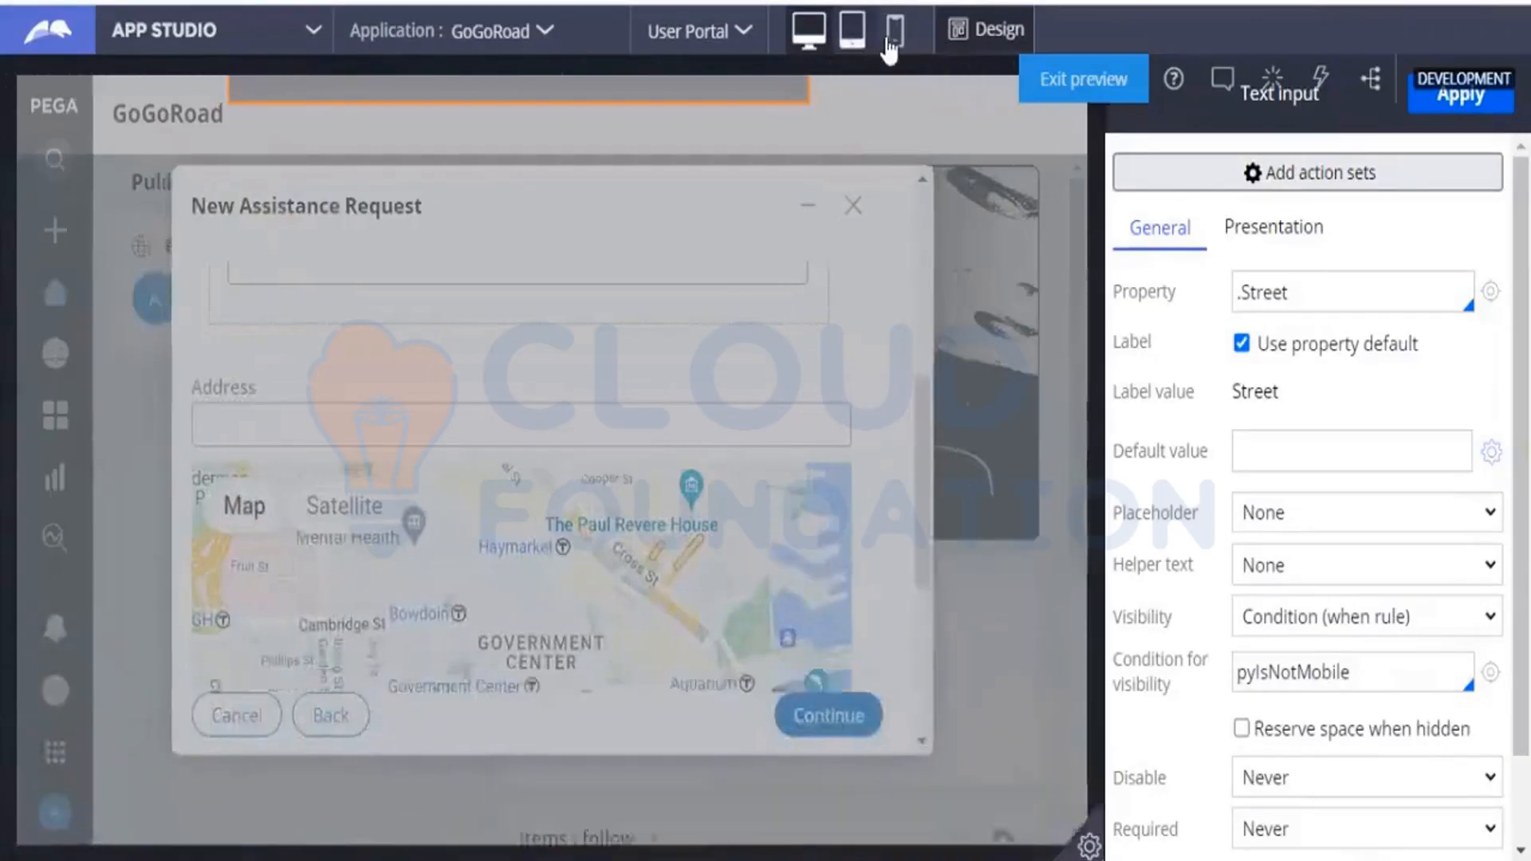
left_click(893, 49)
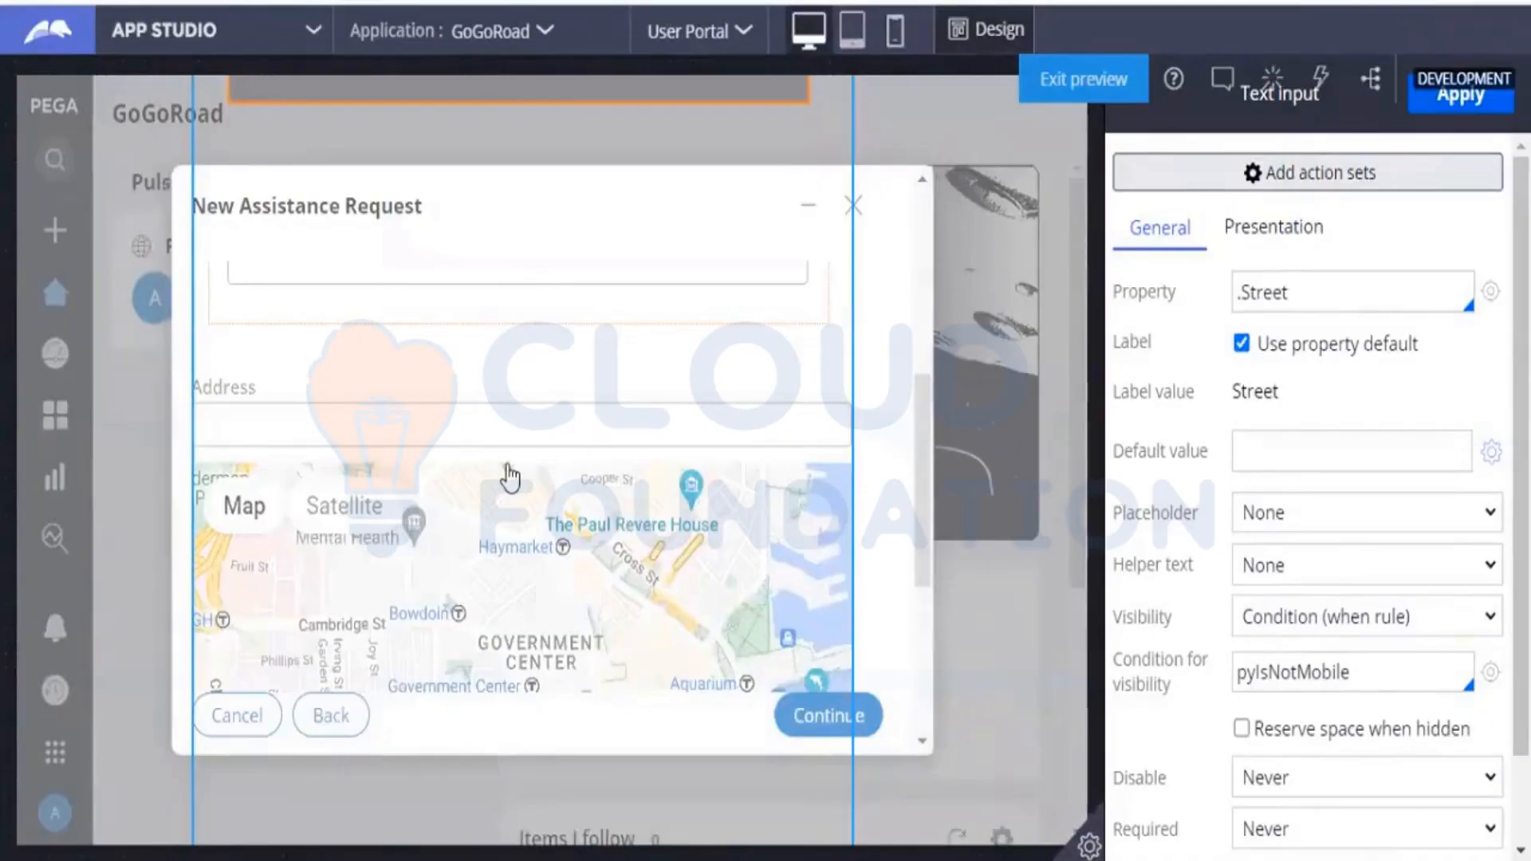
Apply the Street field's visibility settings and turn off design mode to check the Identify location form.
left_click(1445, 111)
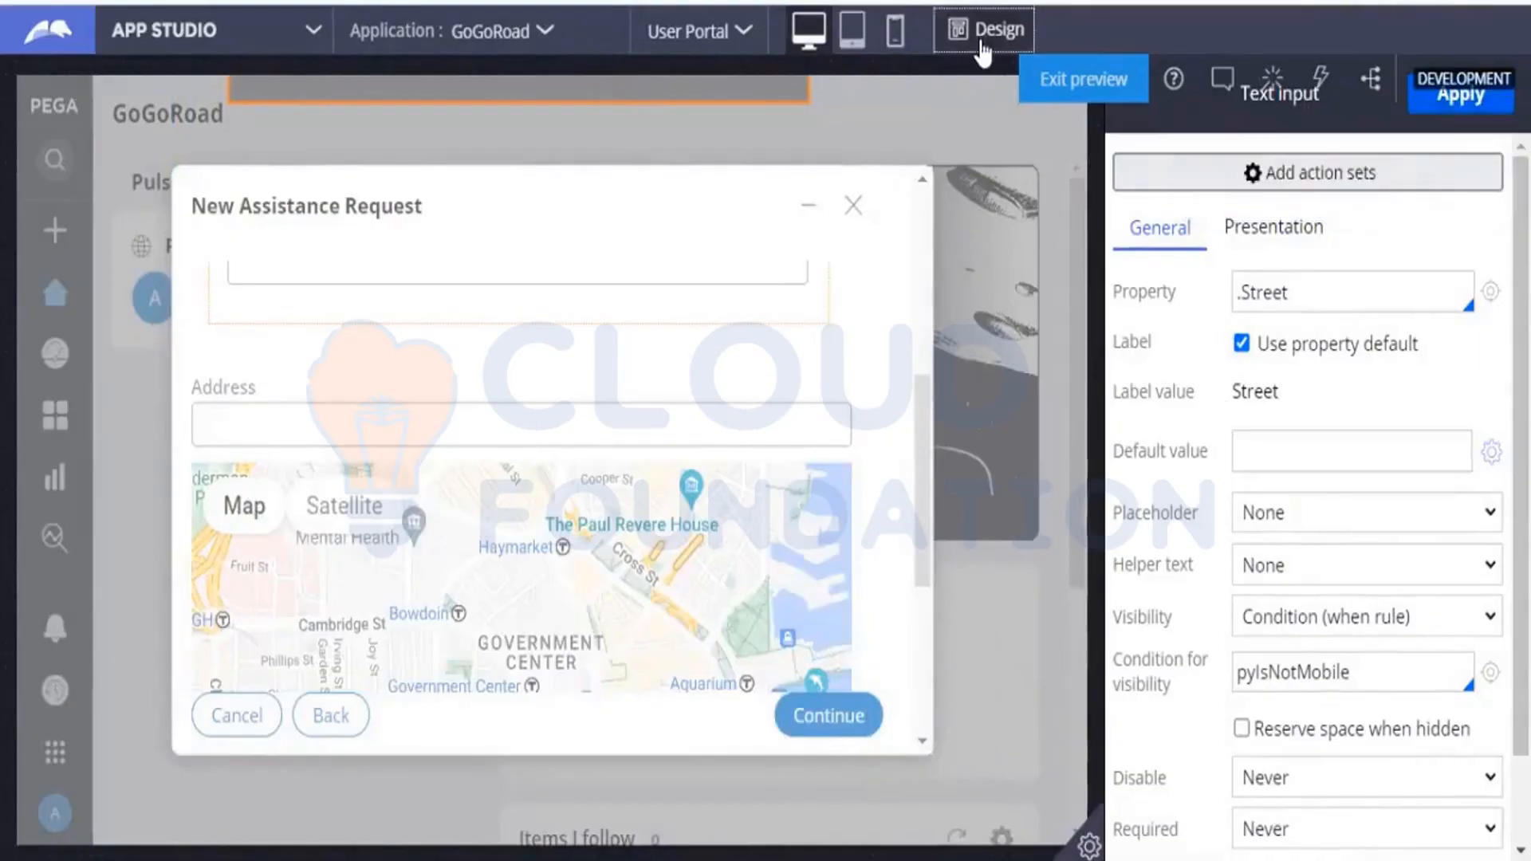
left_click(981, 46)
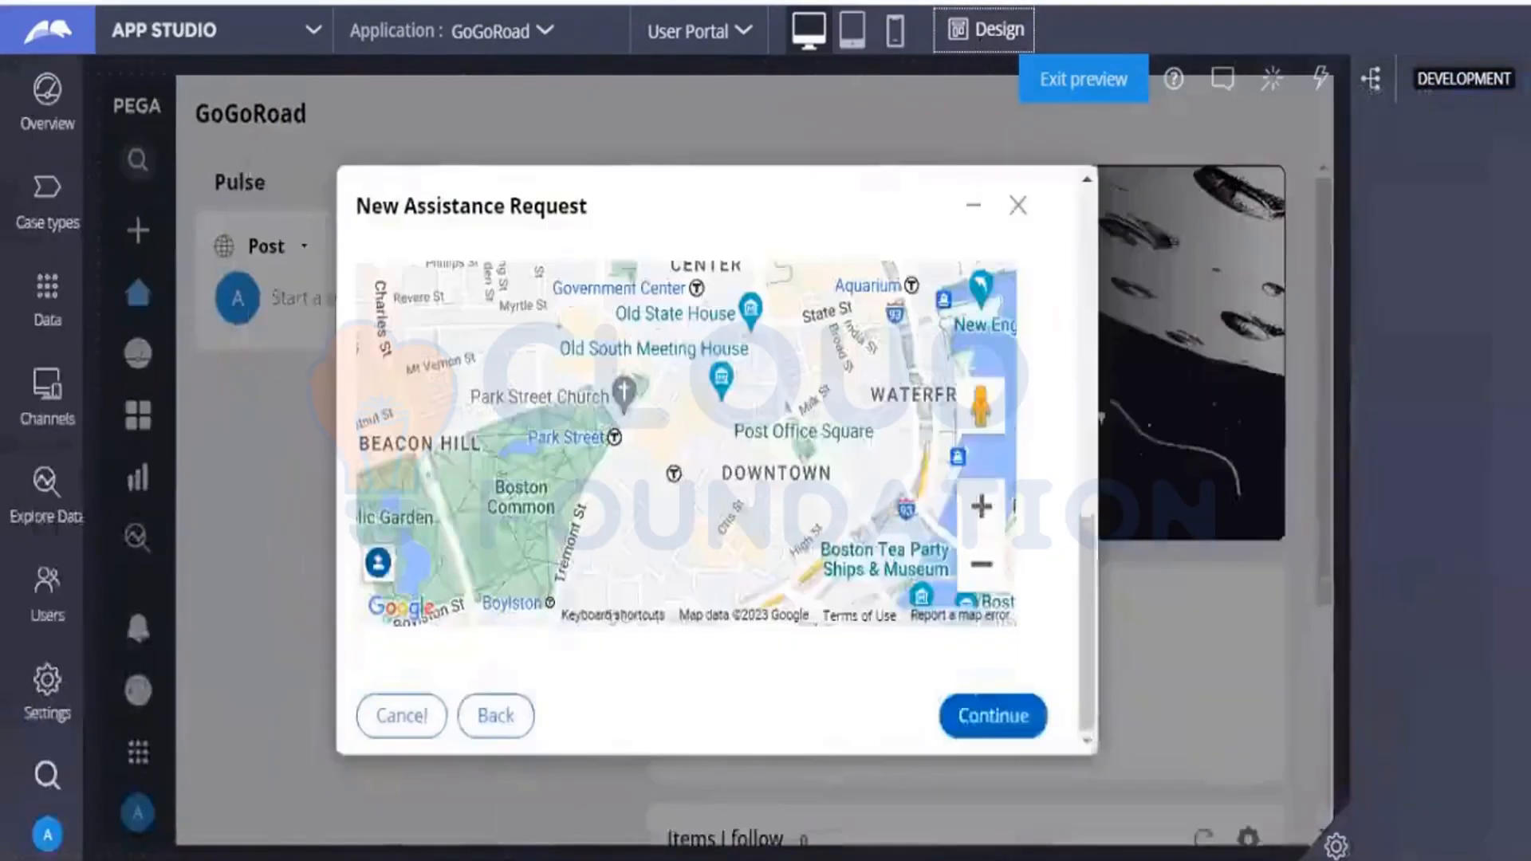
scroll(1181, 373, "up", 5)
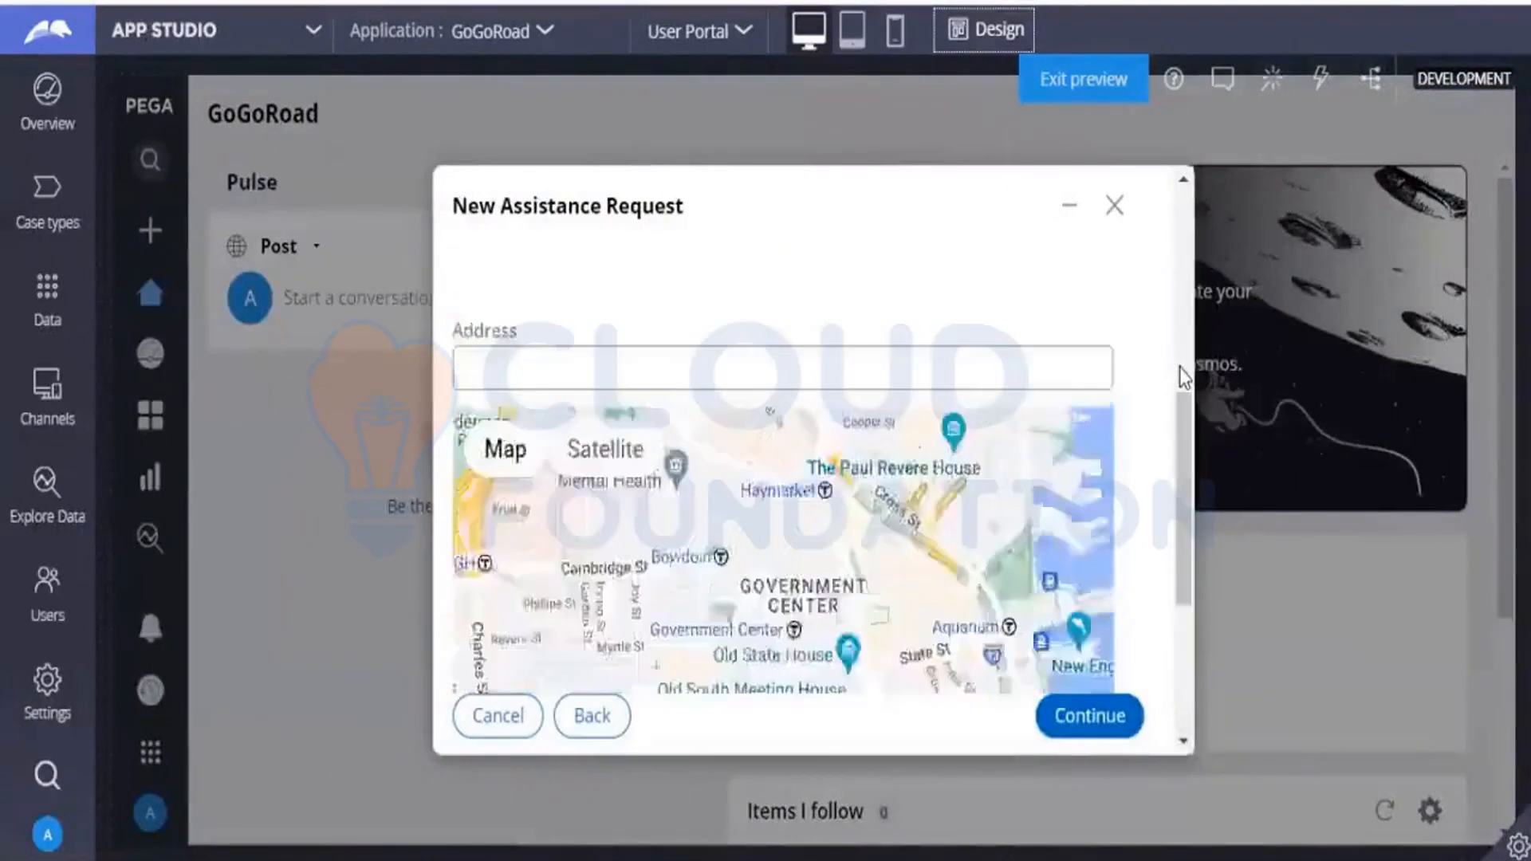
Open the Identify location view's configuration and inspect the Service address section and its Street field in design mode.
scroll(1179, 335, "up", 5)
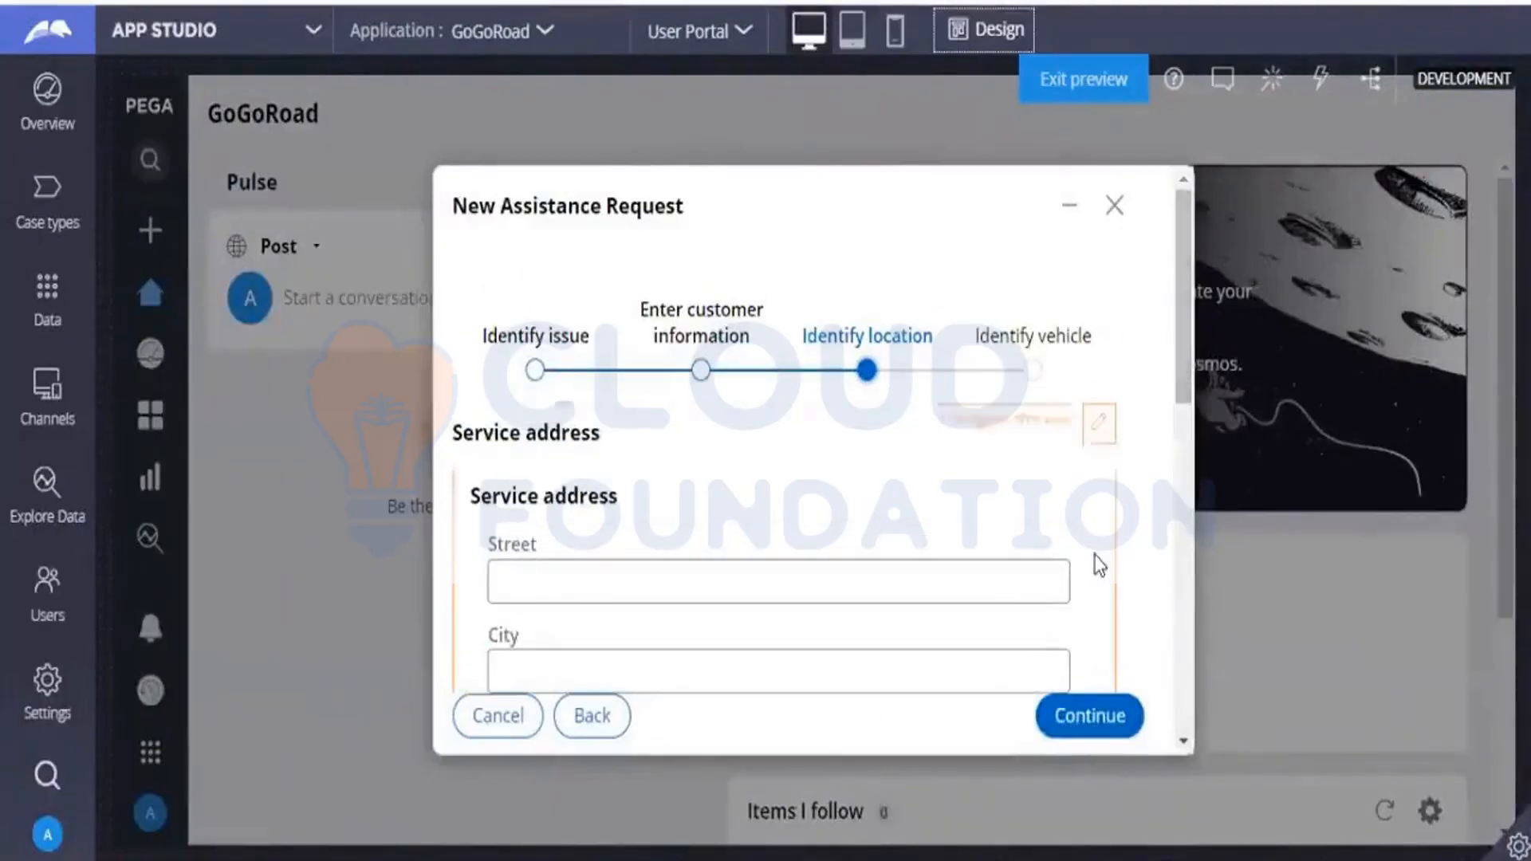
left_click(1099, 423)
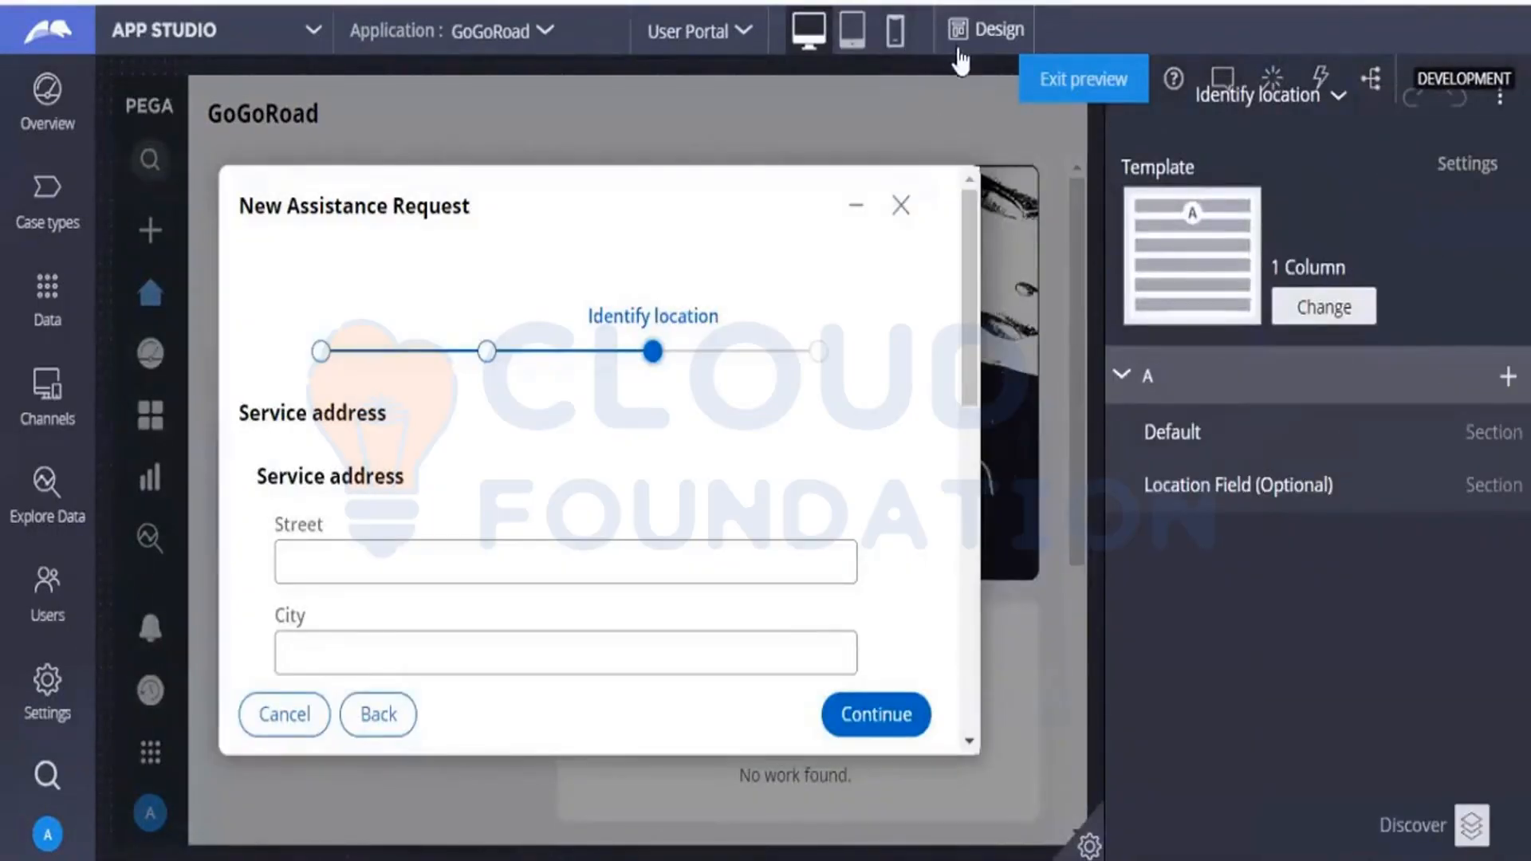
left_click(960, 42)
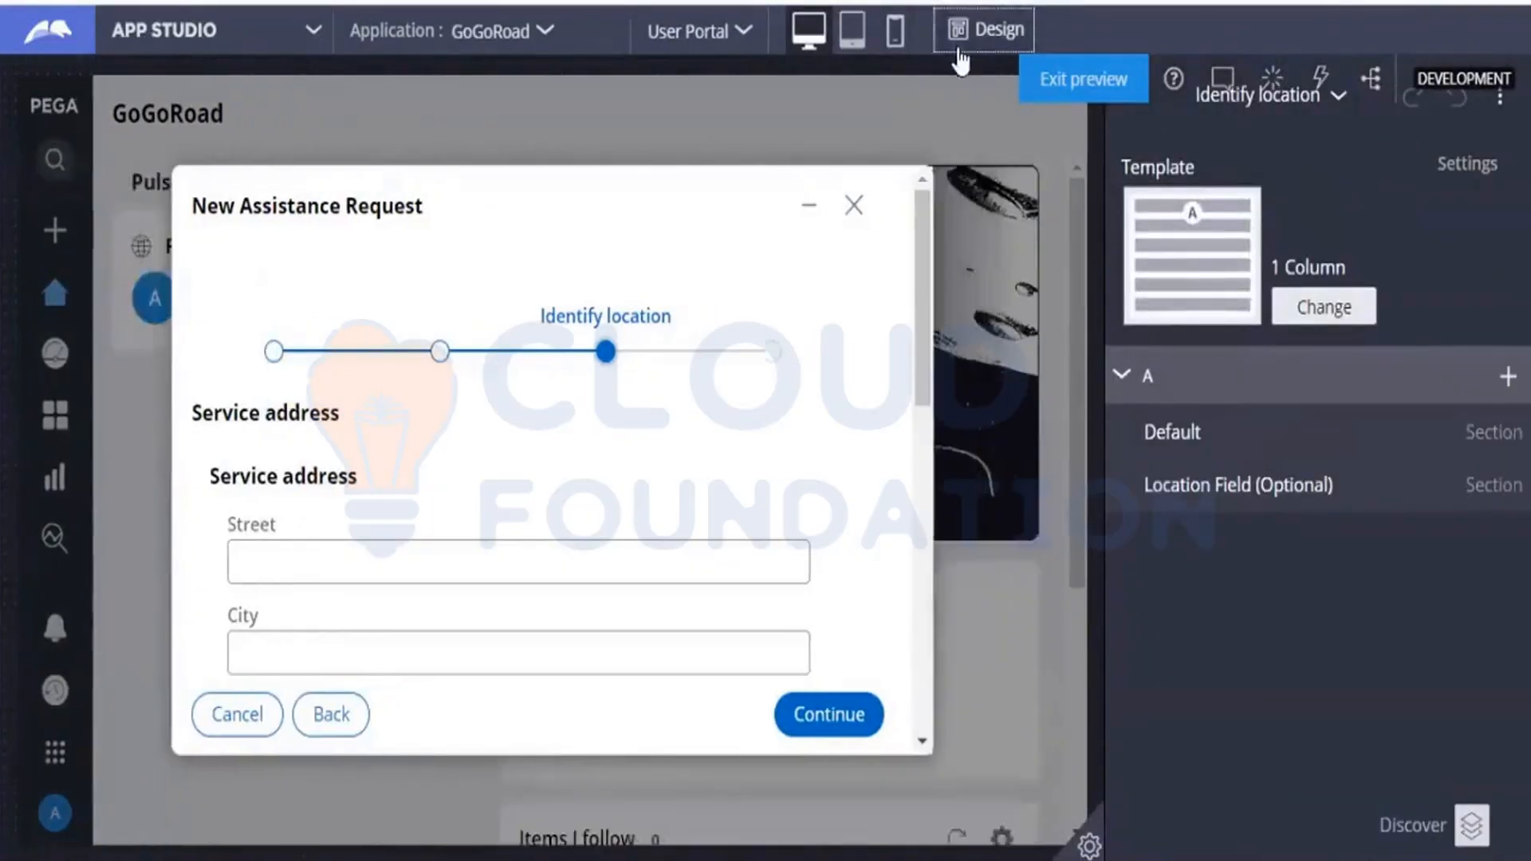
left_click(439, 606)
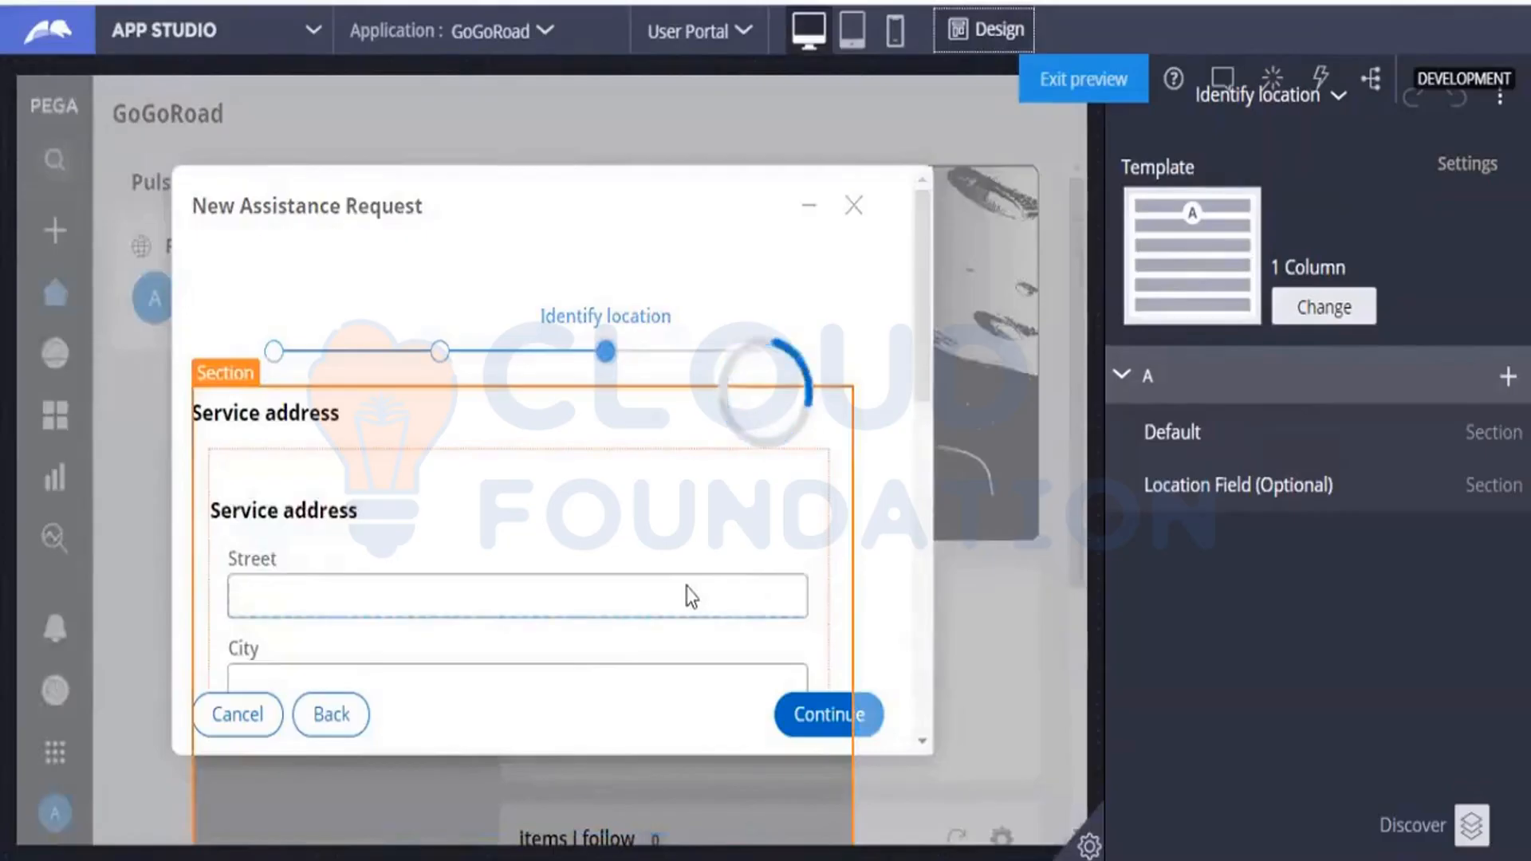
left_click(607, 604)
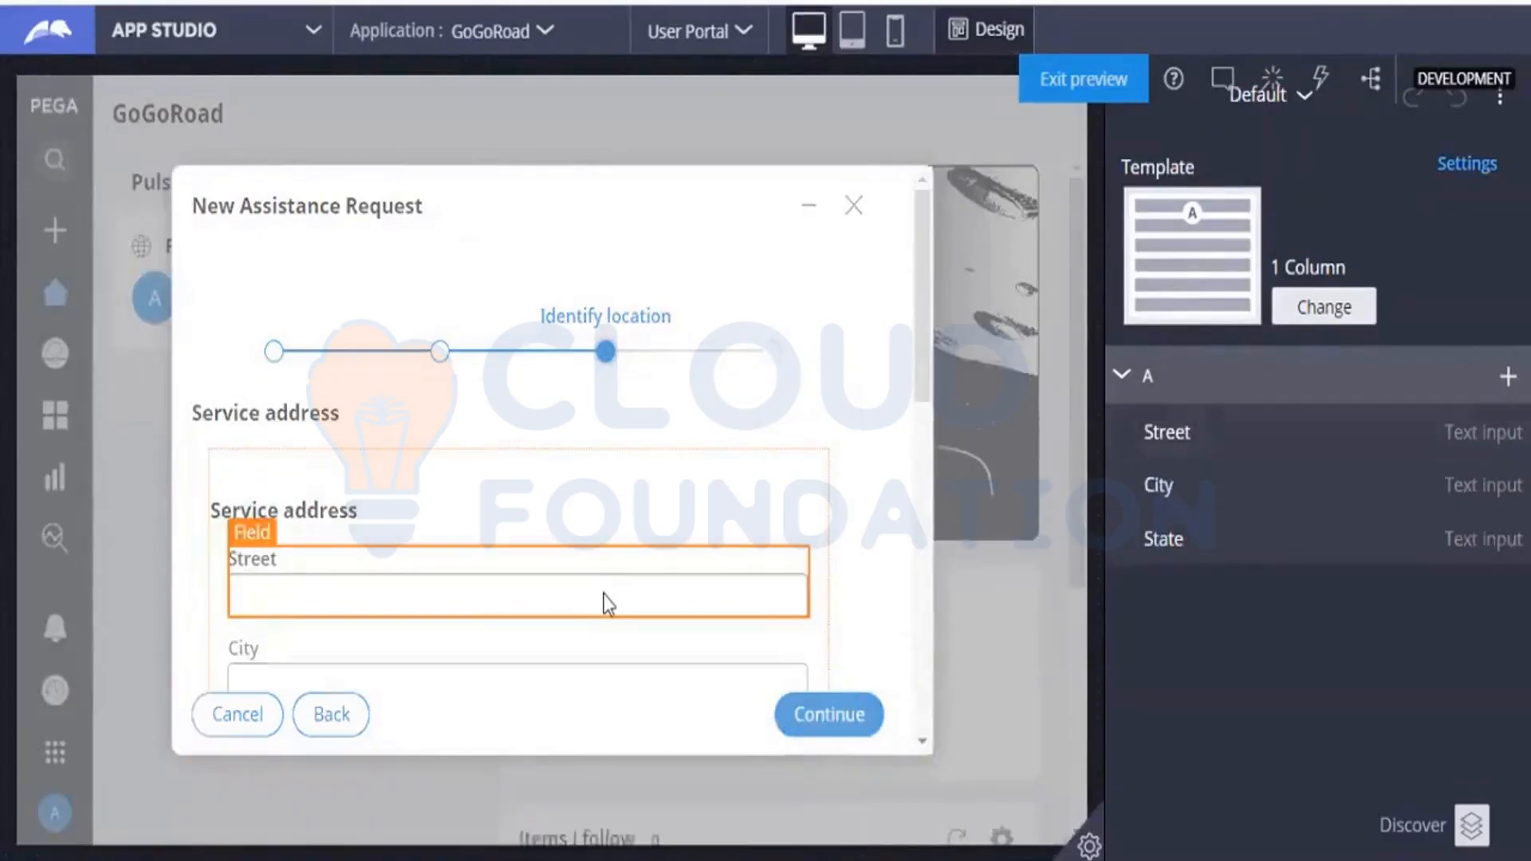
left_click(492, 485)
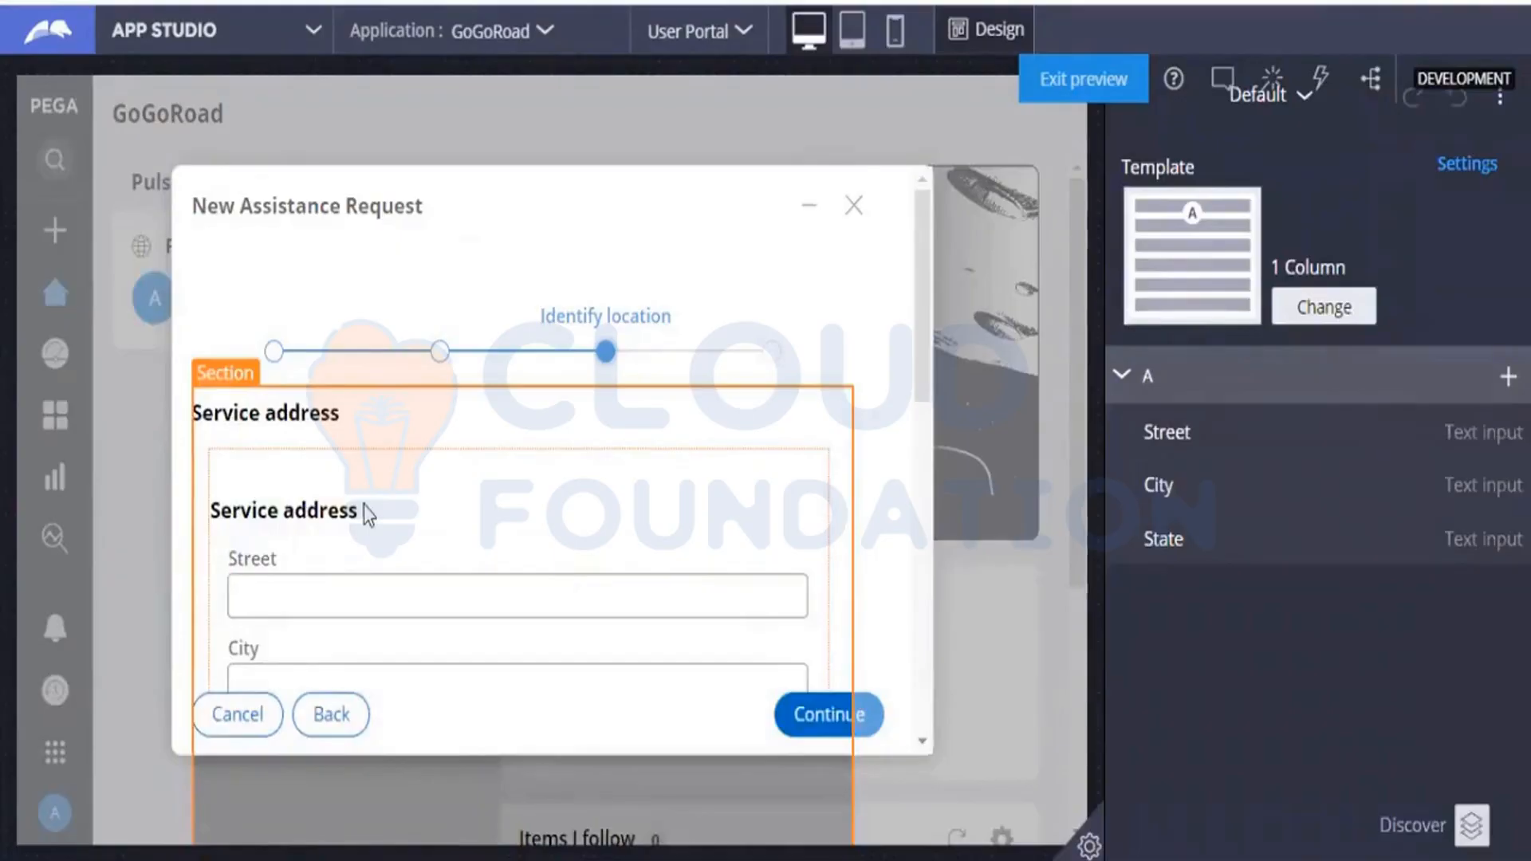
left_click(511, 598)
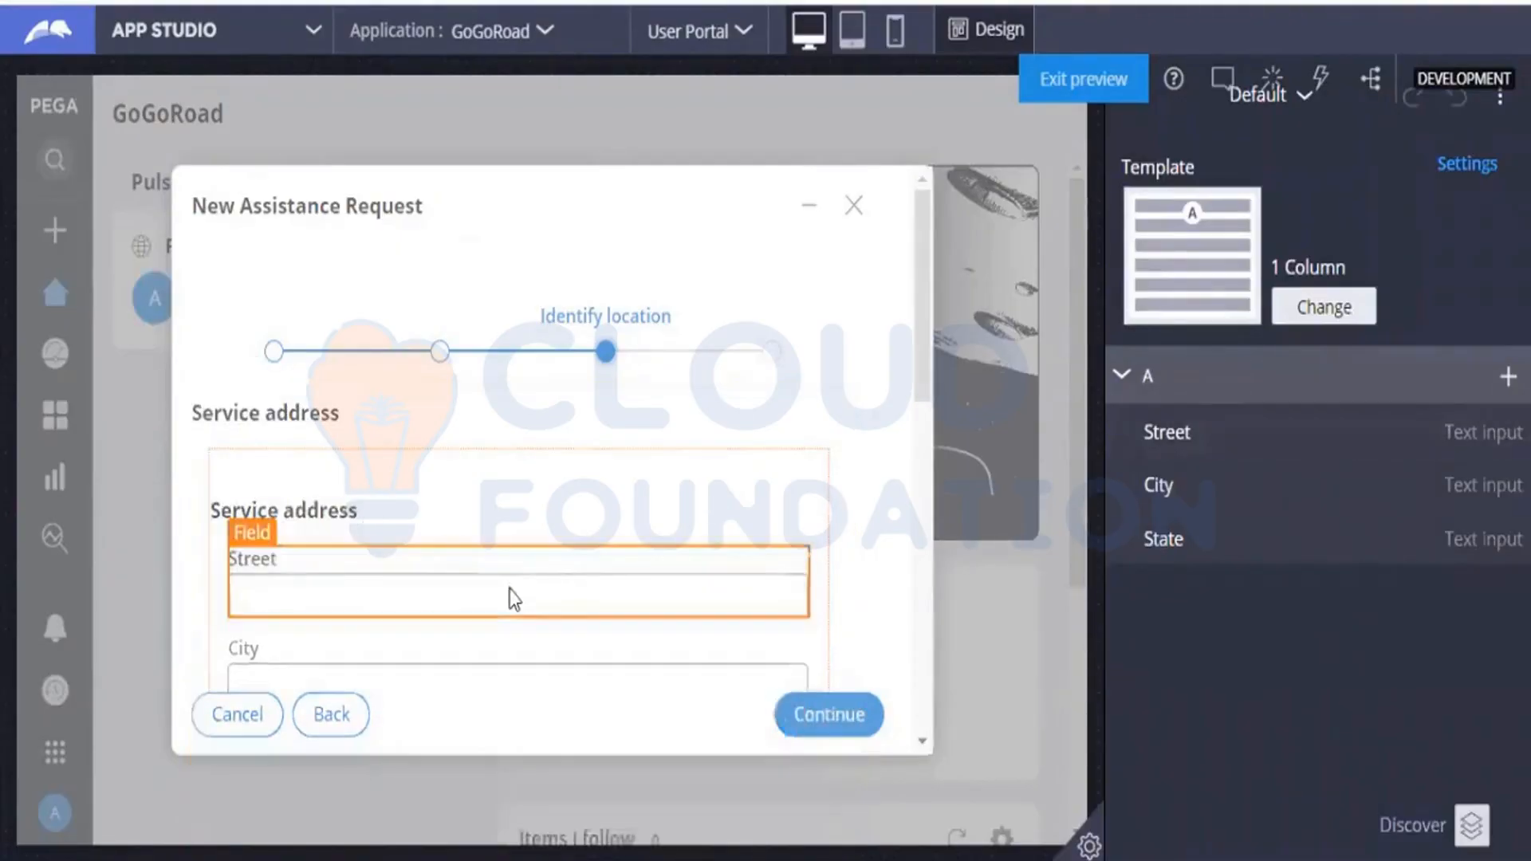
left_click(441, 538)
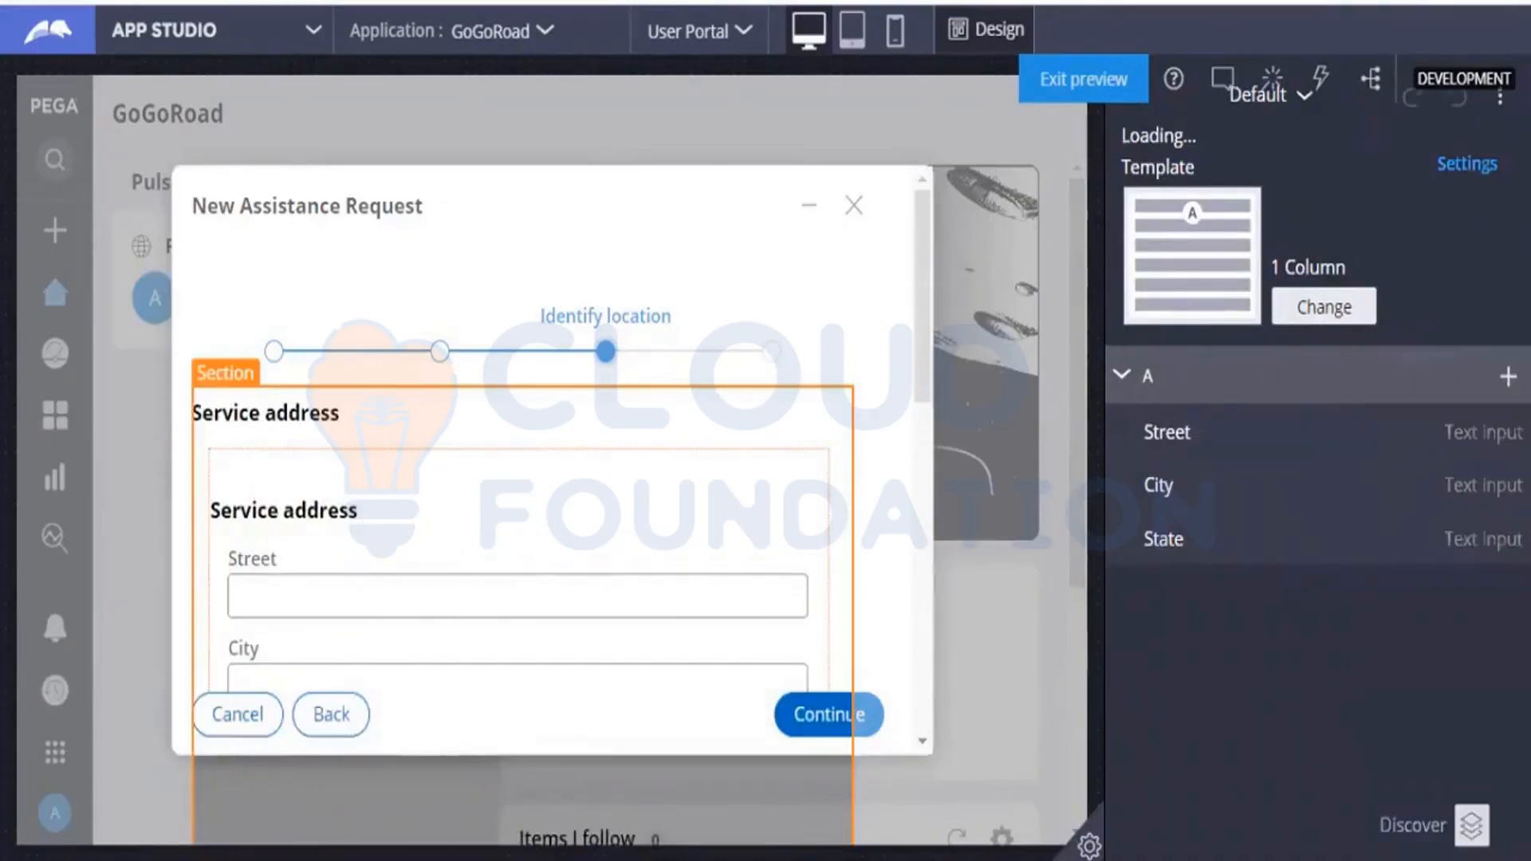
left_click(654, 578)
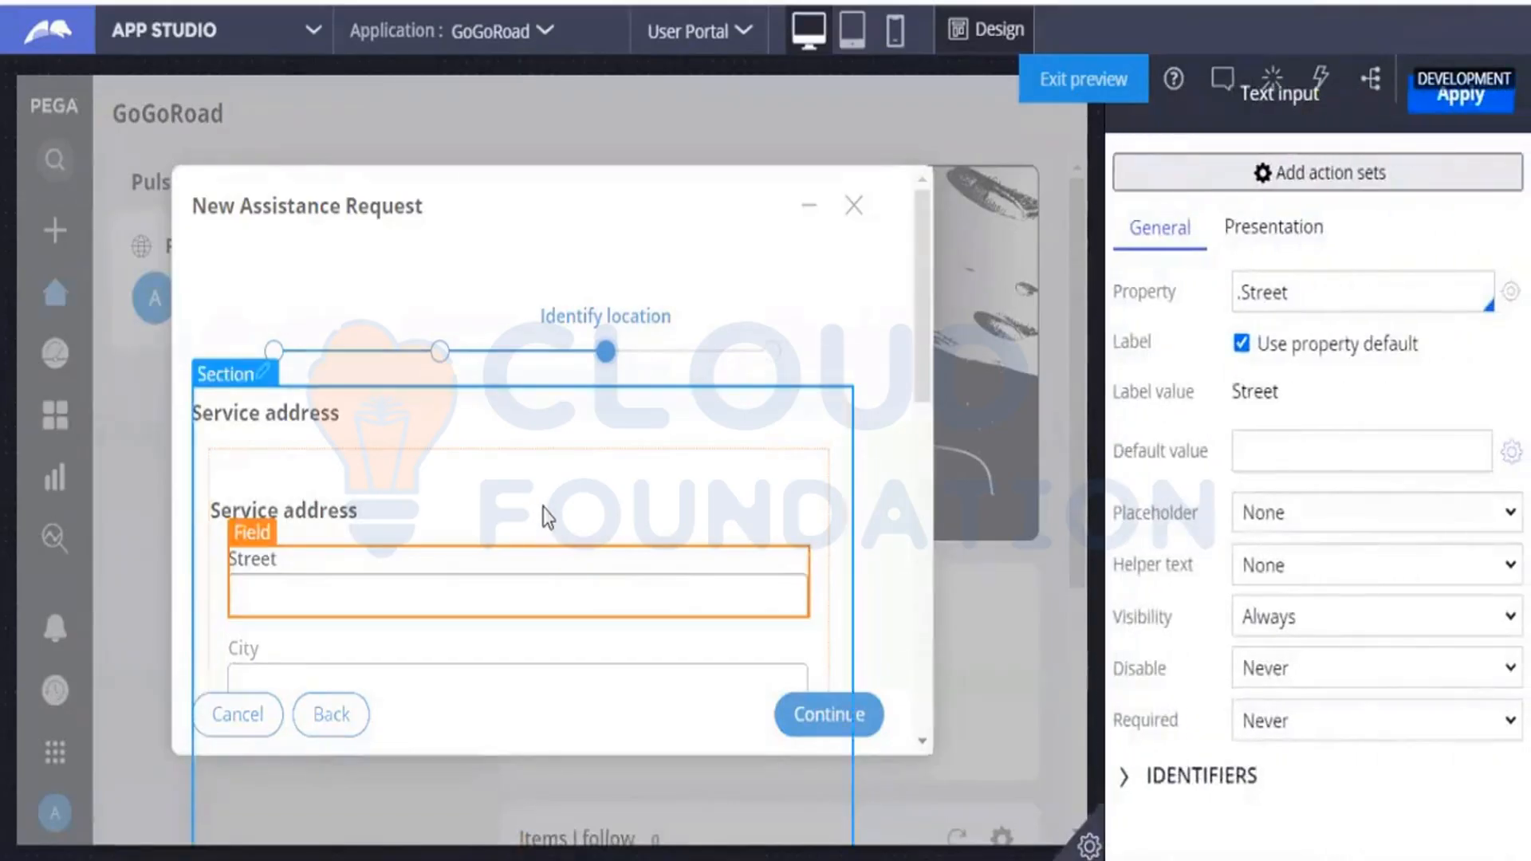
left_click(543, 508)
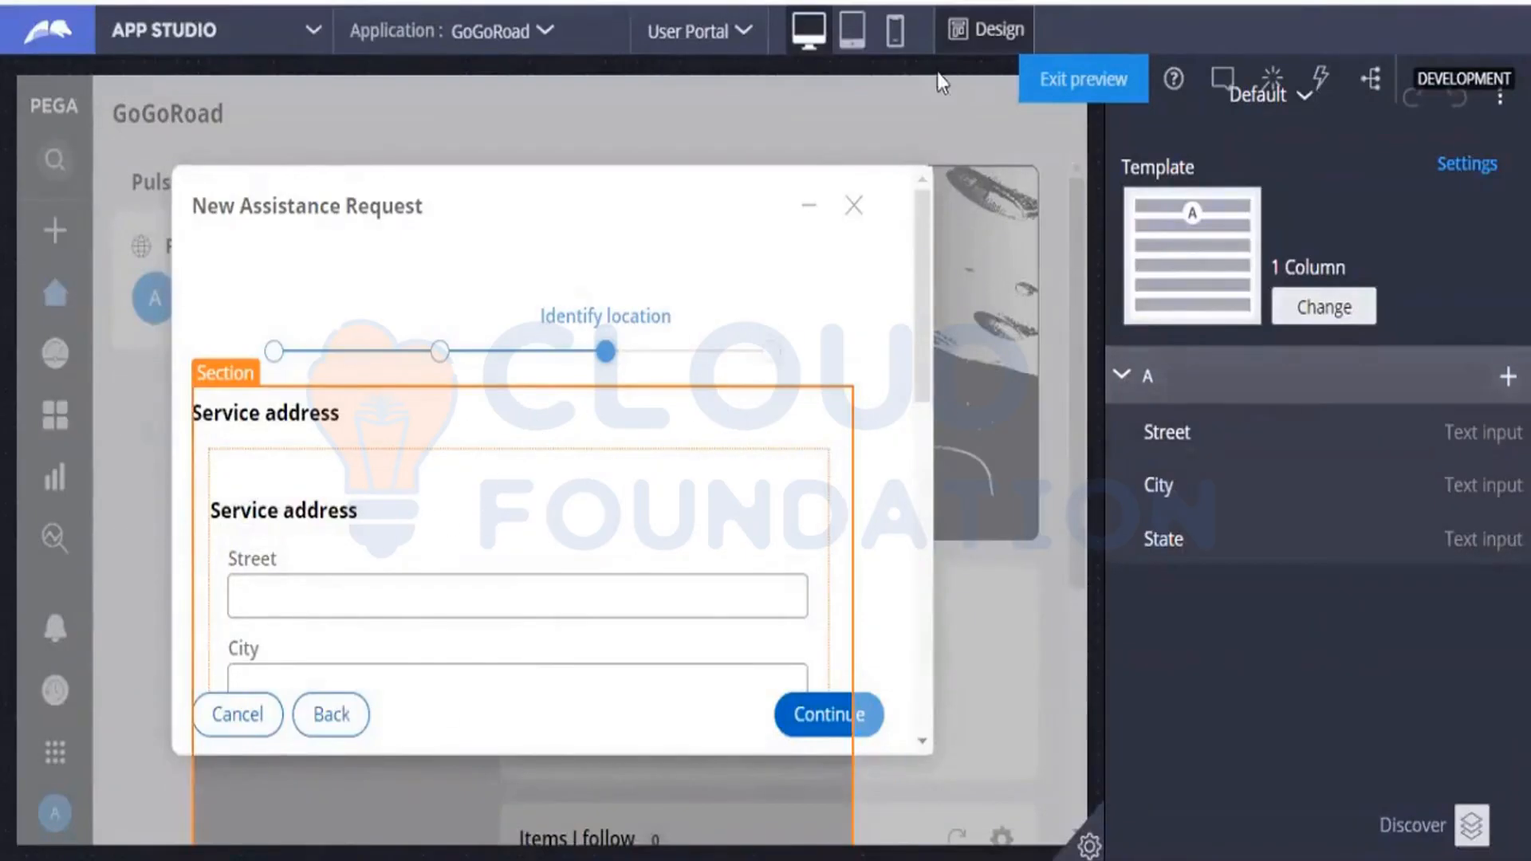
Leave design mode, reopen the Identify location view's configuration, and open its Default section for editing.
left_click(986, 29)
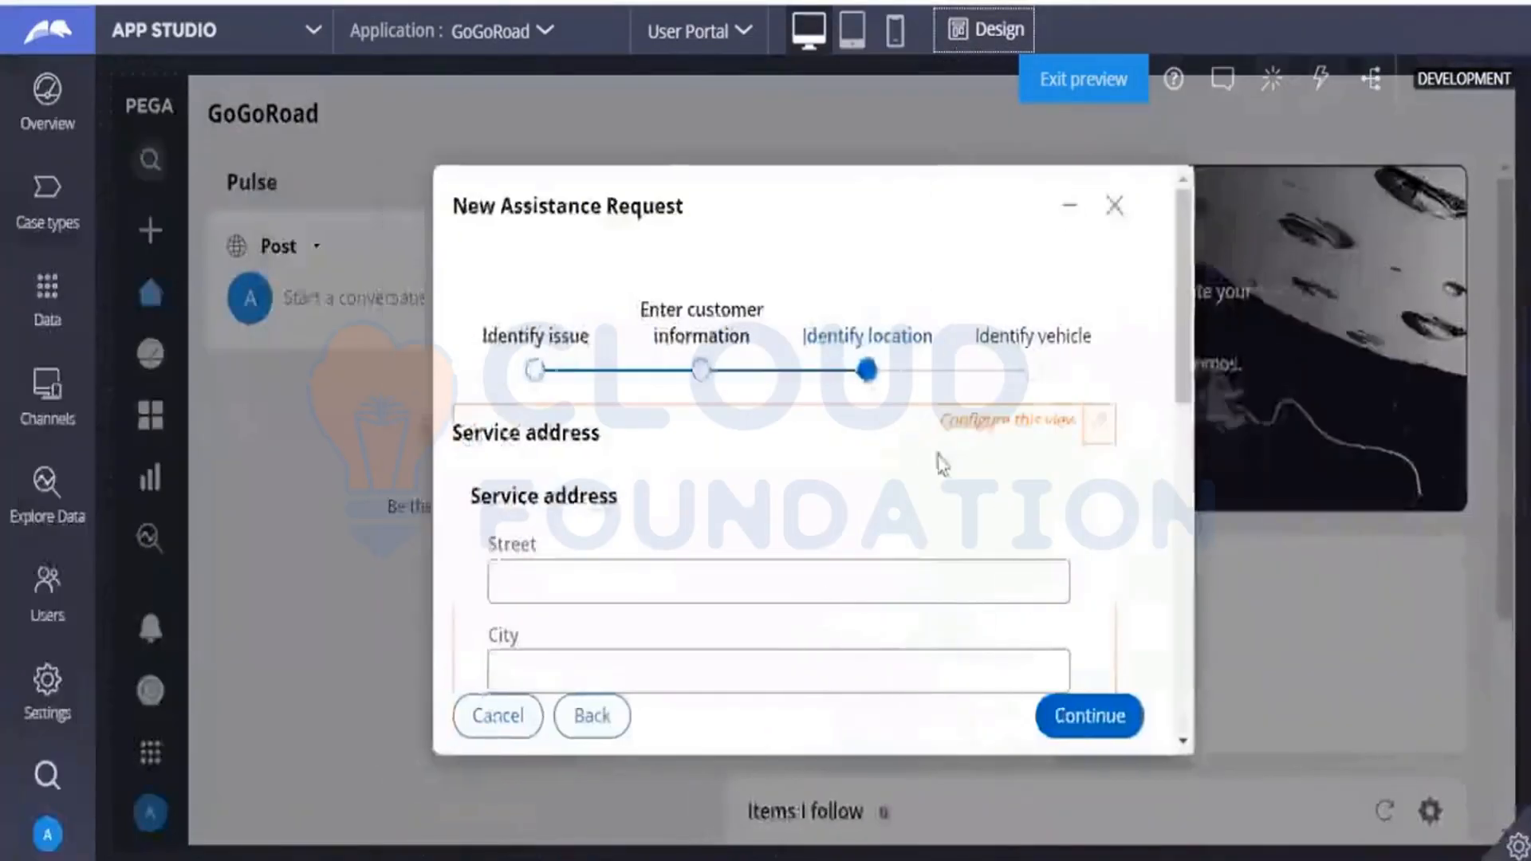
left_click(1101, 426)
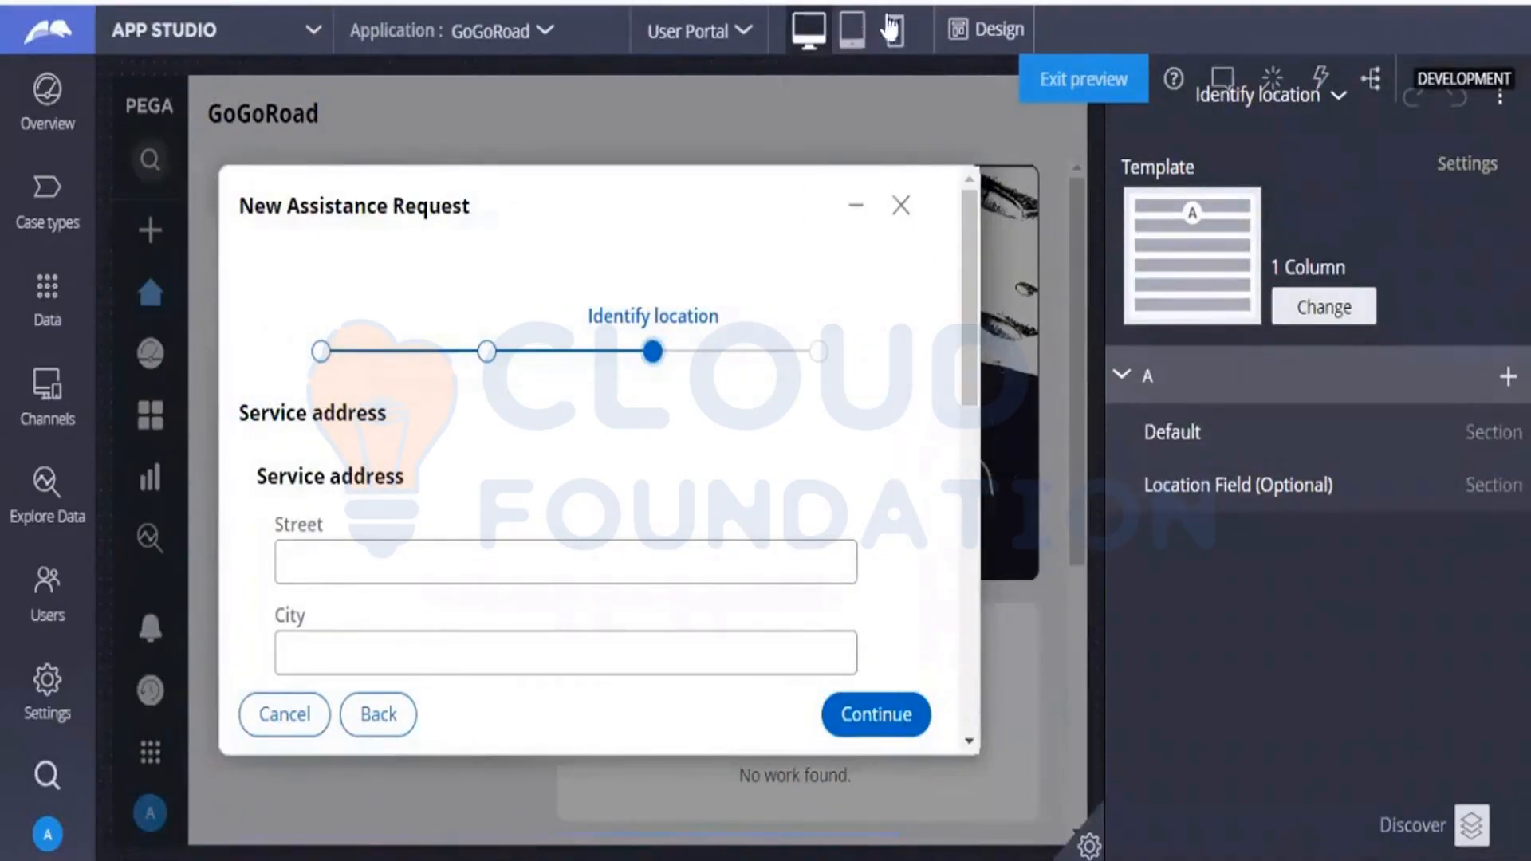
left_click(854, 37)
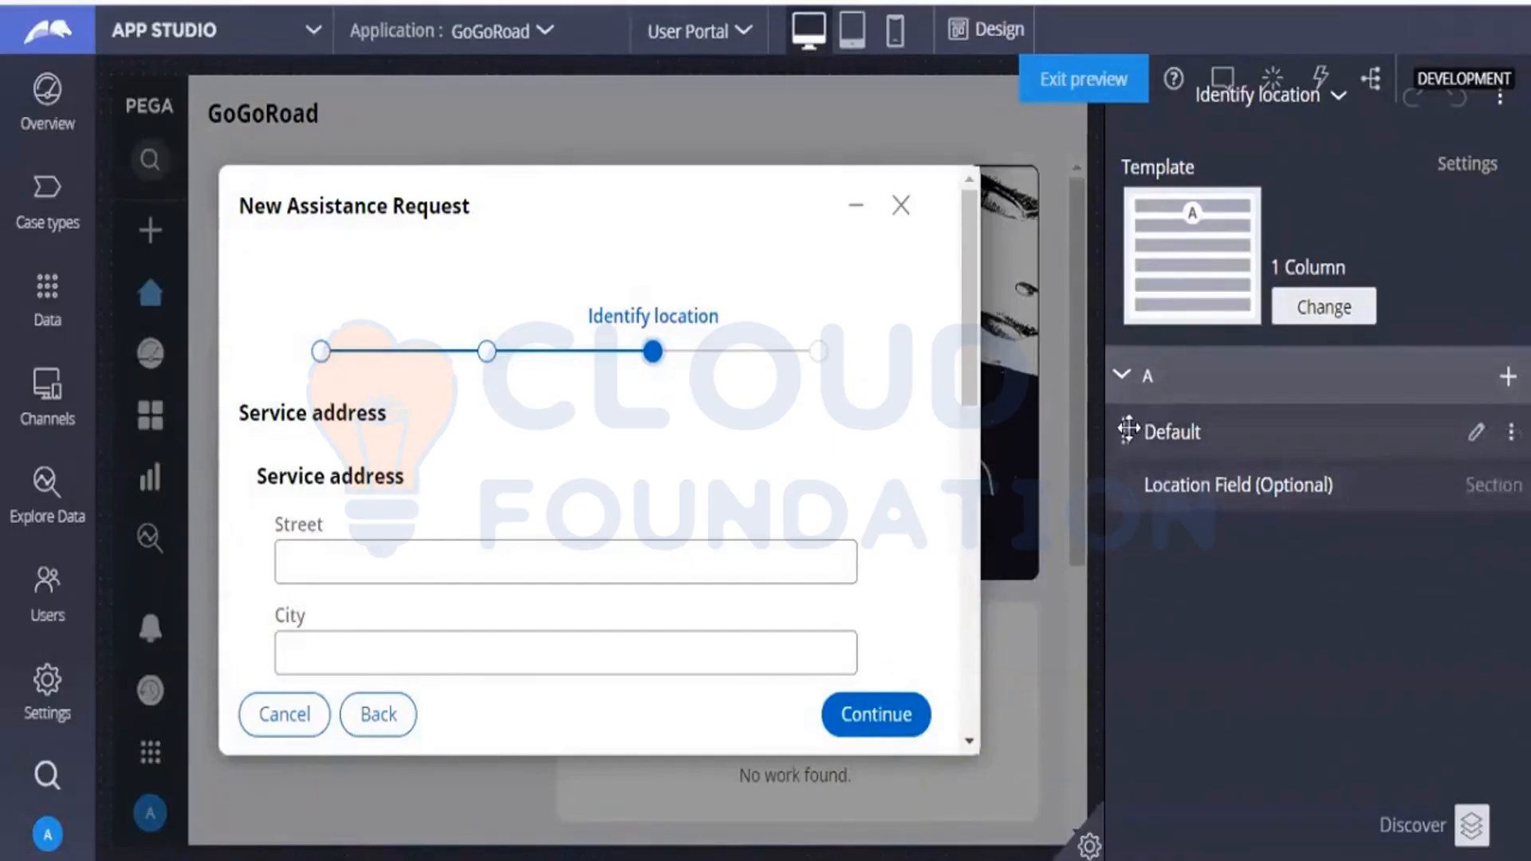
left_click(1180, 446)
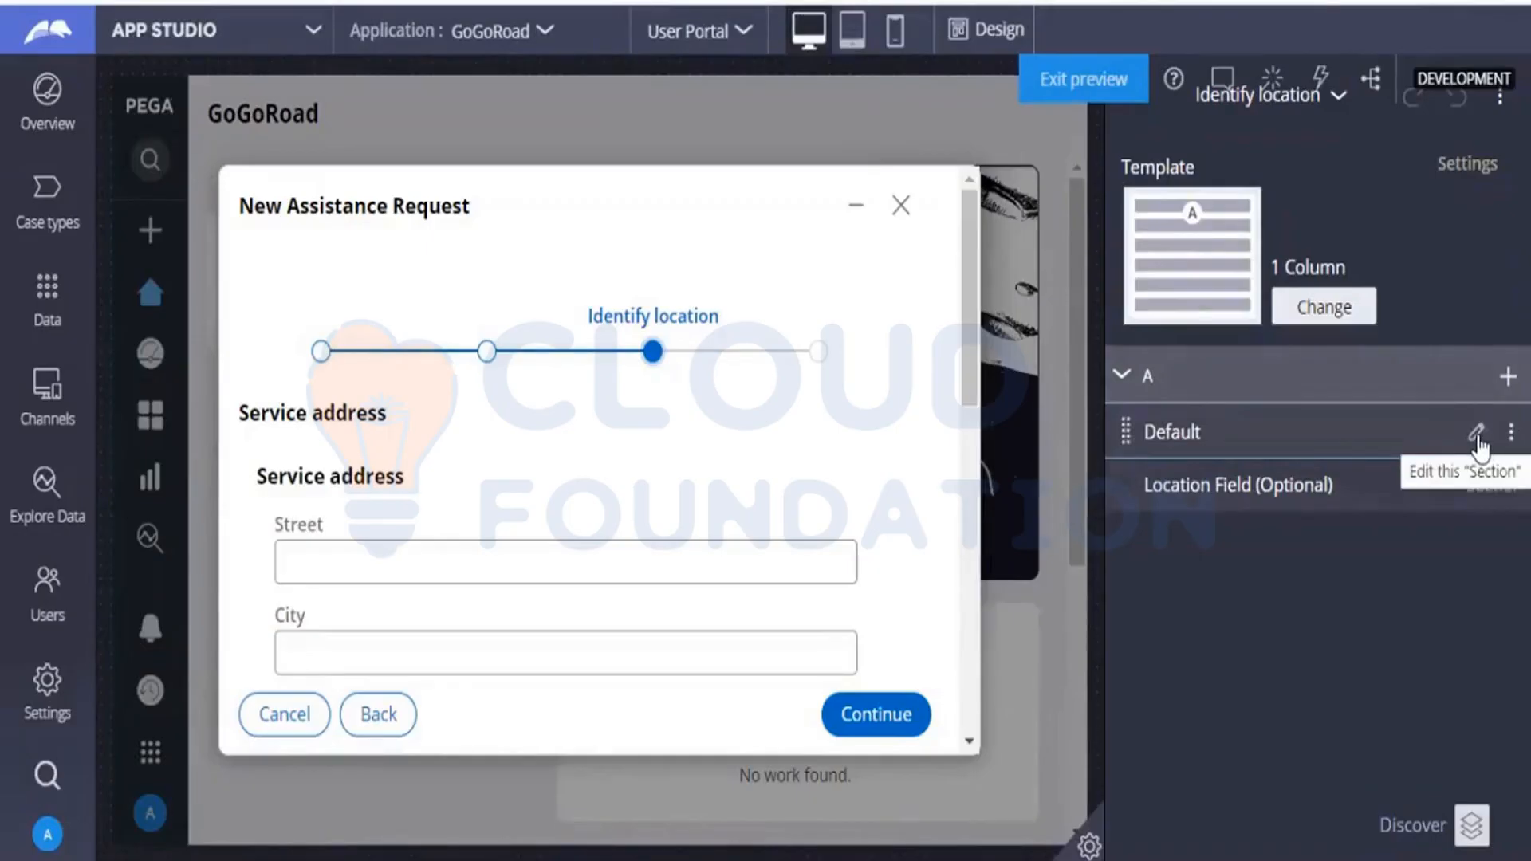
left_click(1475, 435)
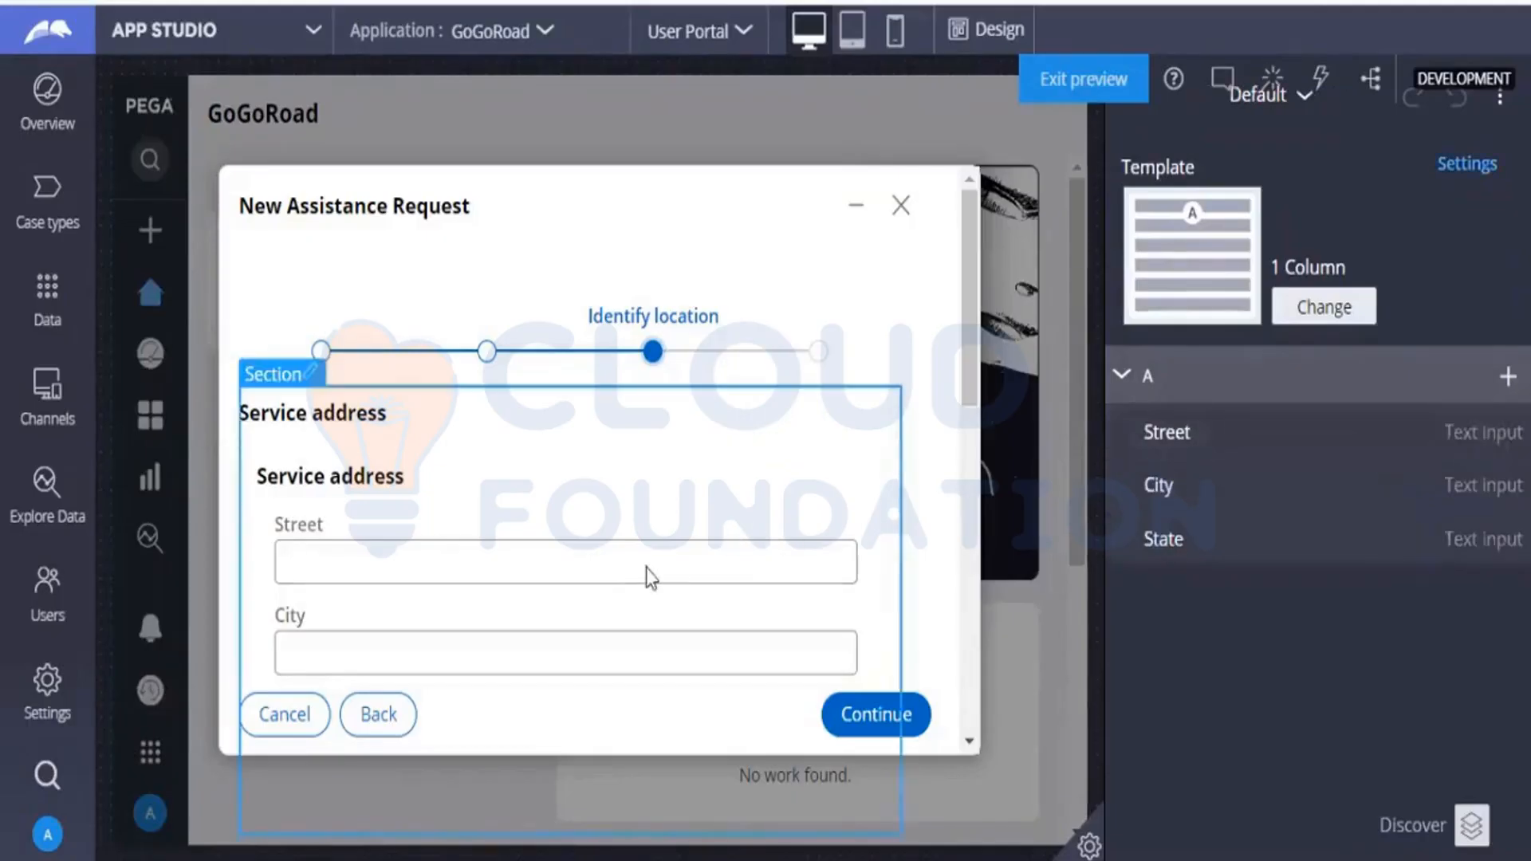
Inspect the Street field's general properties in design mode, including its visibility setting.
left_click(973, 41)
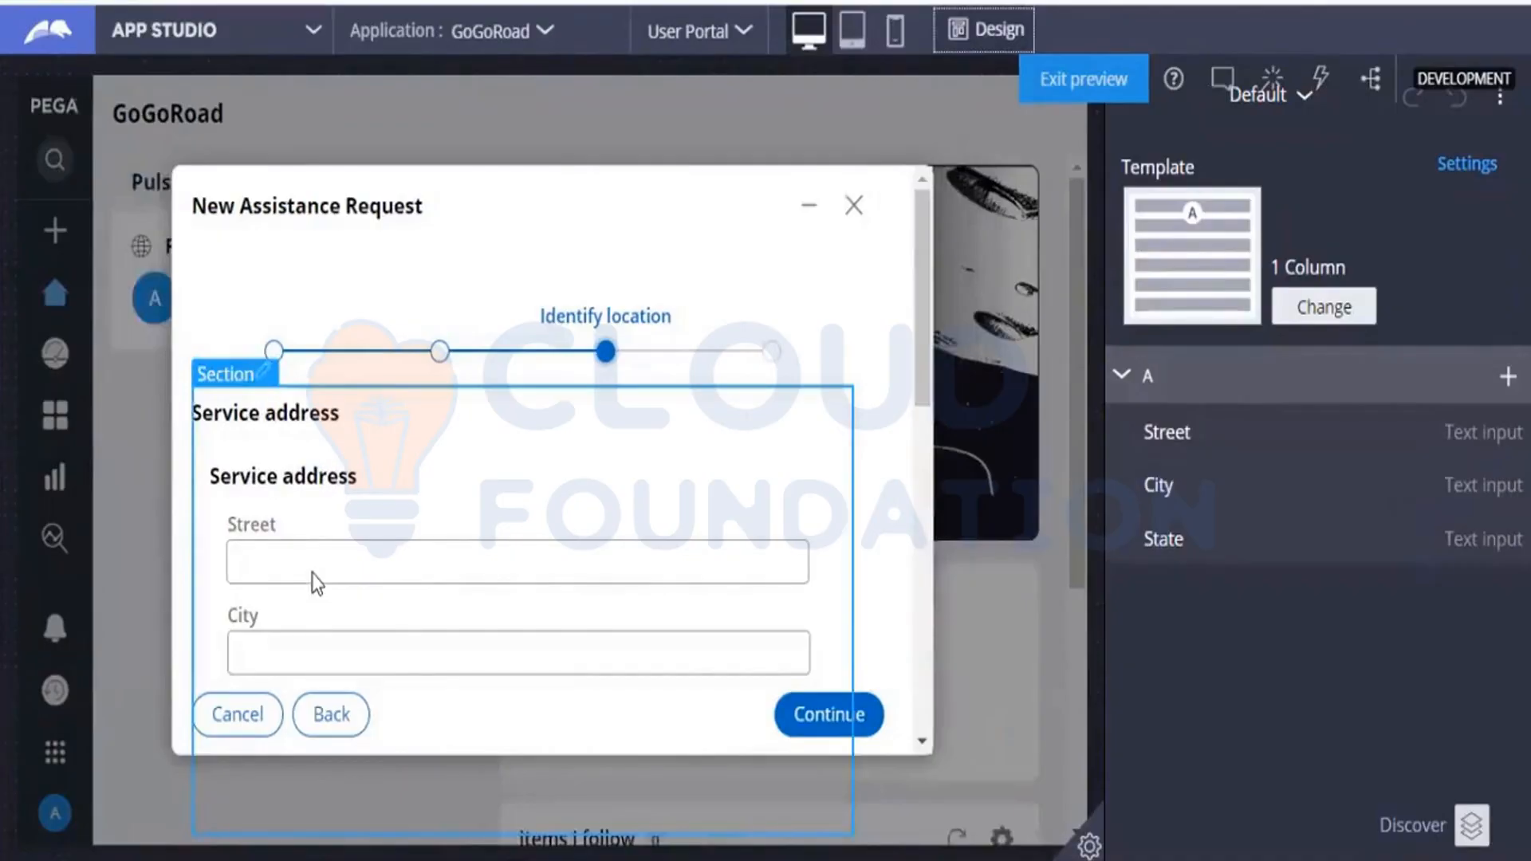
left_click(312, 572)
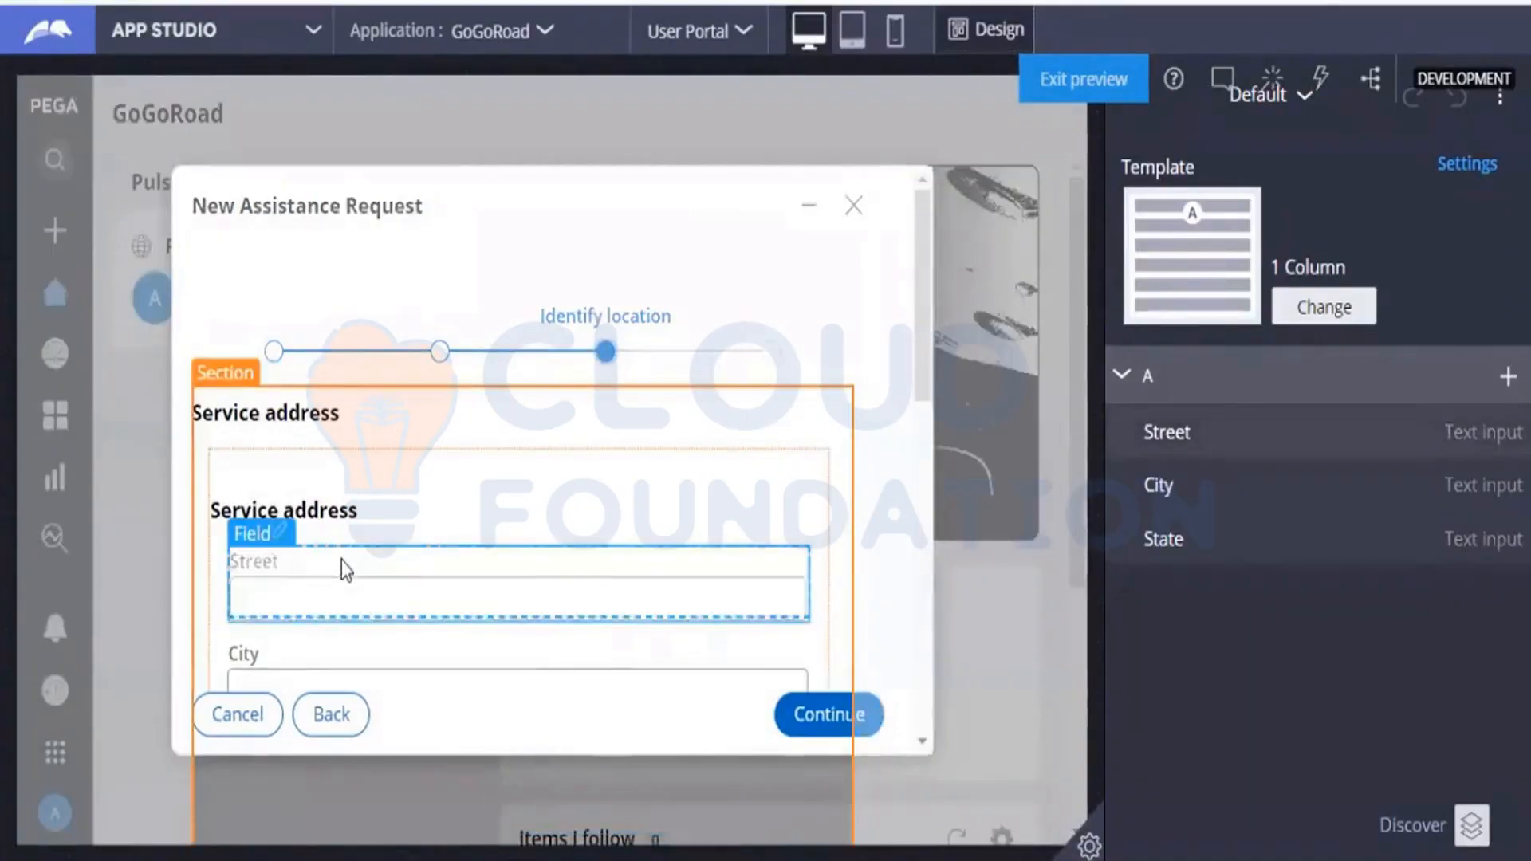
left_click(275, 561)
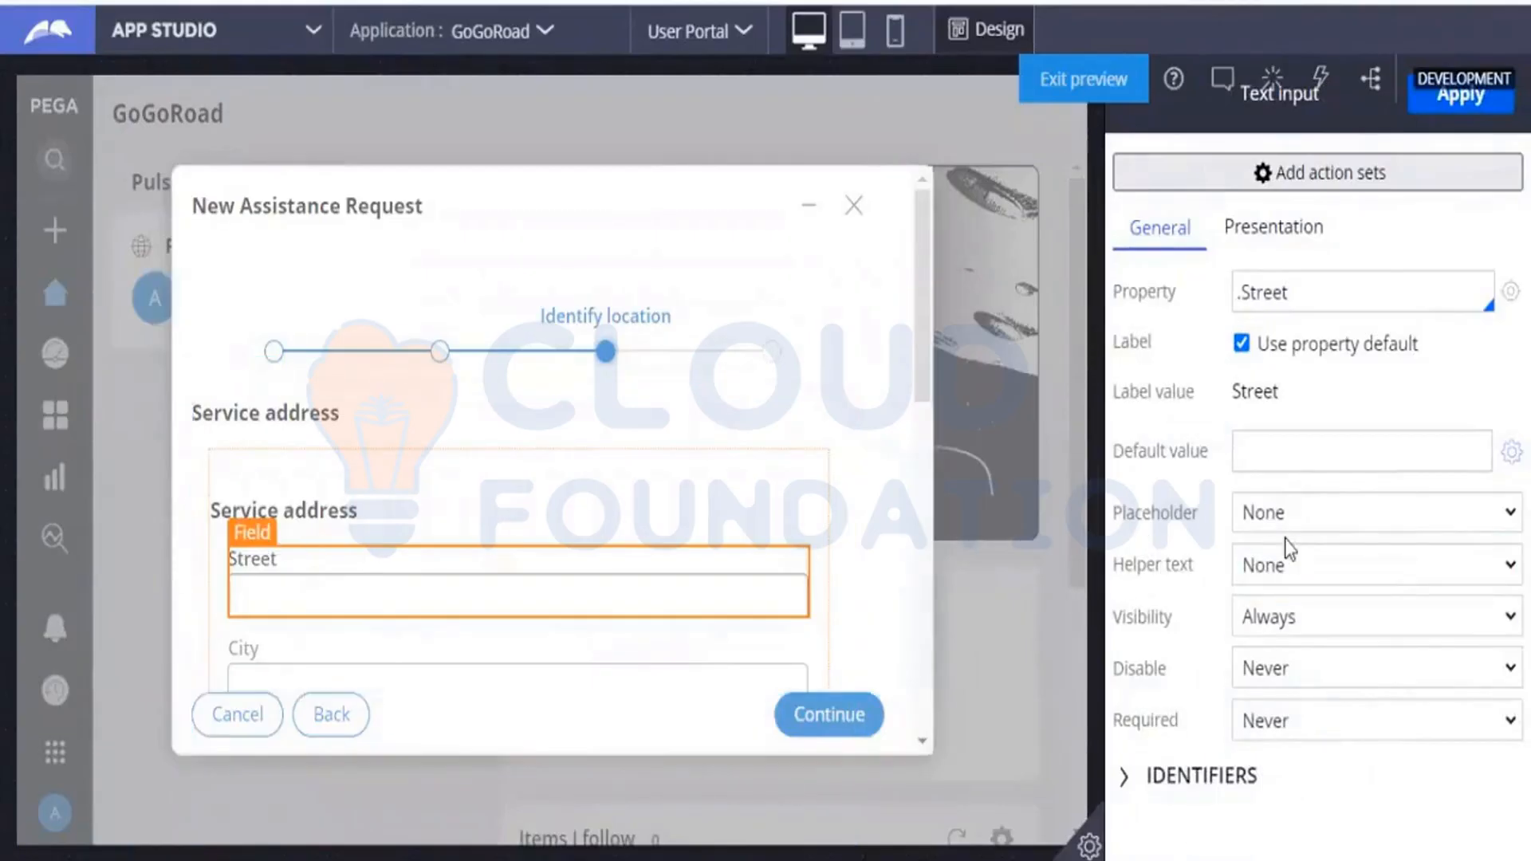
left_click(1283, 568)
left_click(1270, 625)
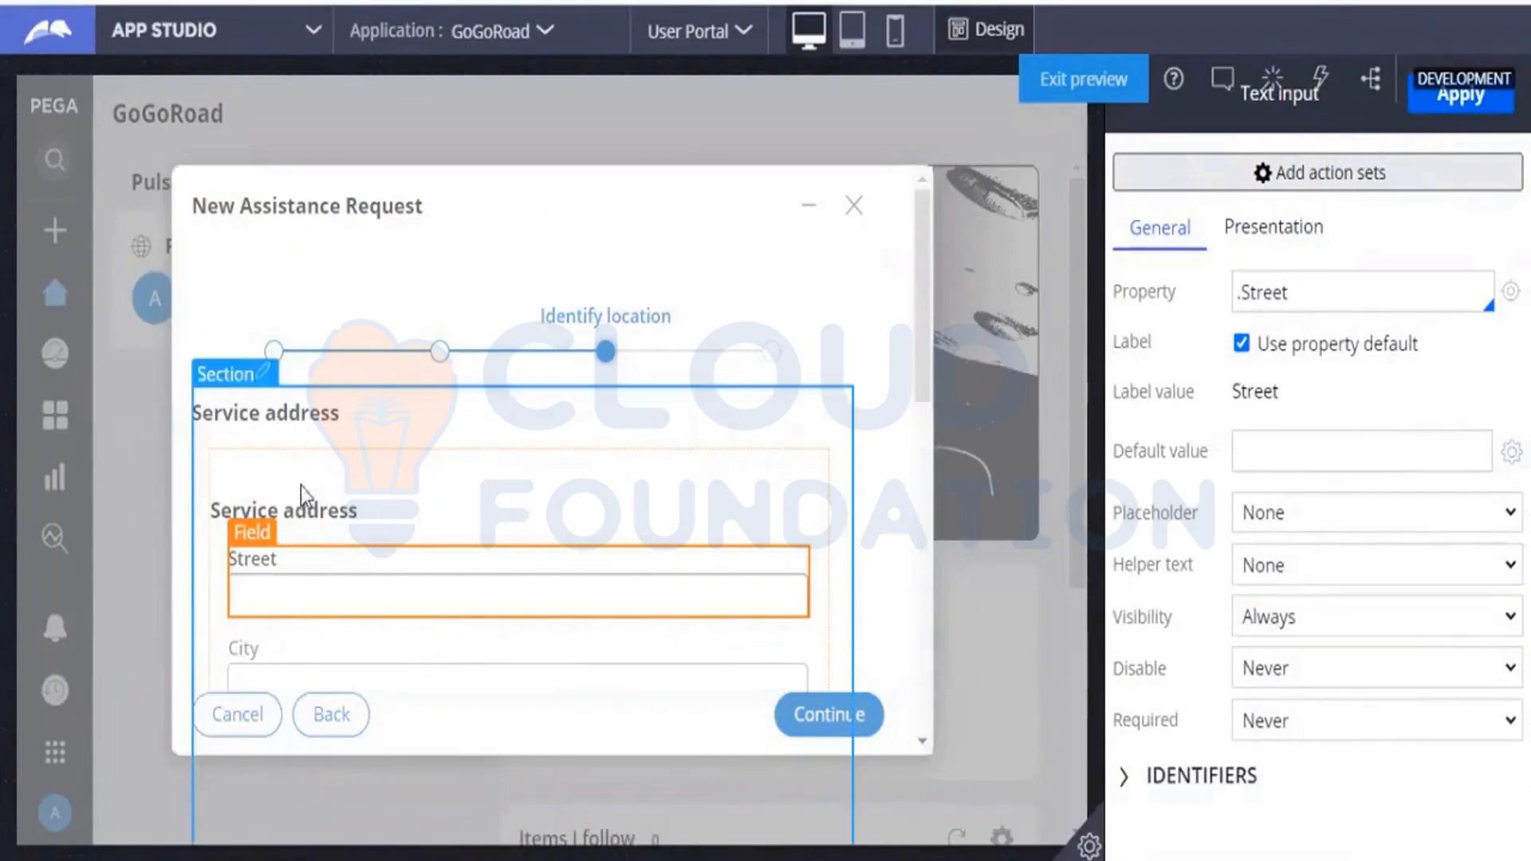
Open the Default Service address section in Dev Studio and convert it to the full section editor.
left_click(262, 381)
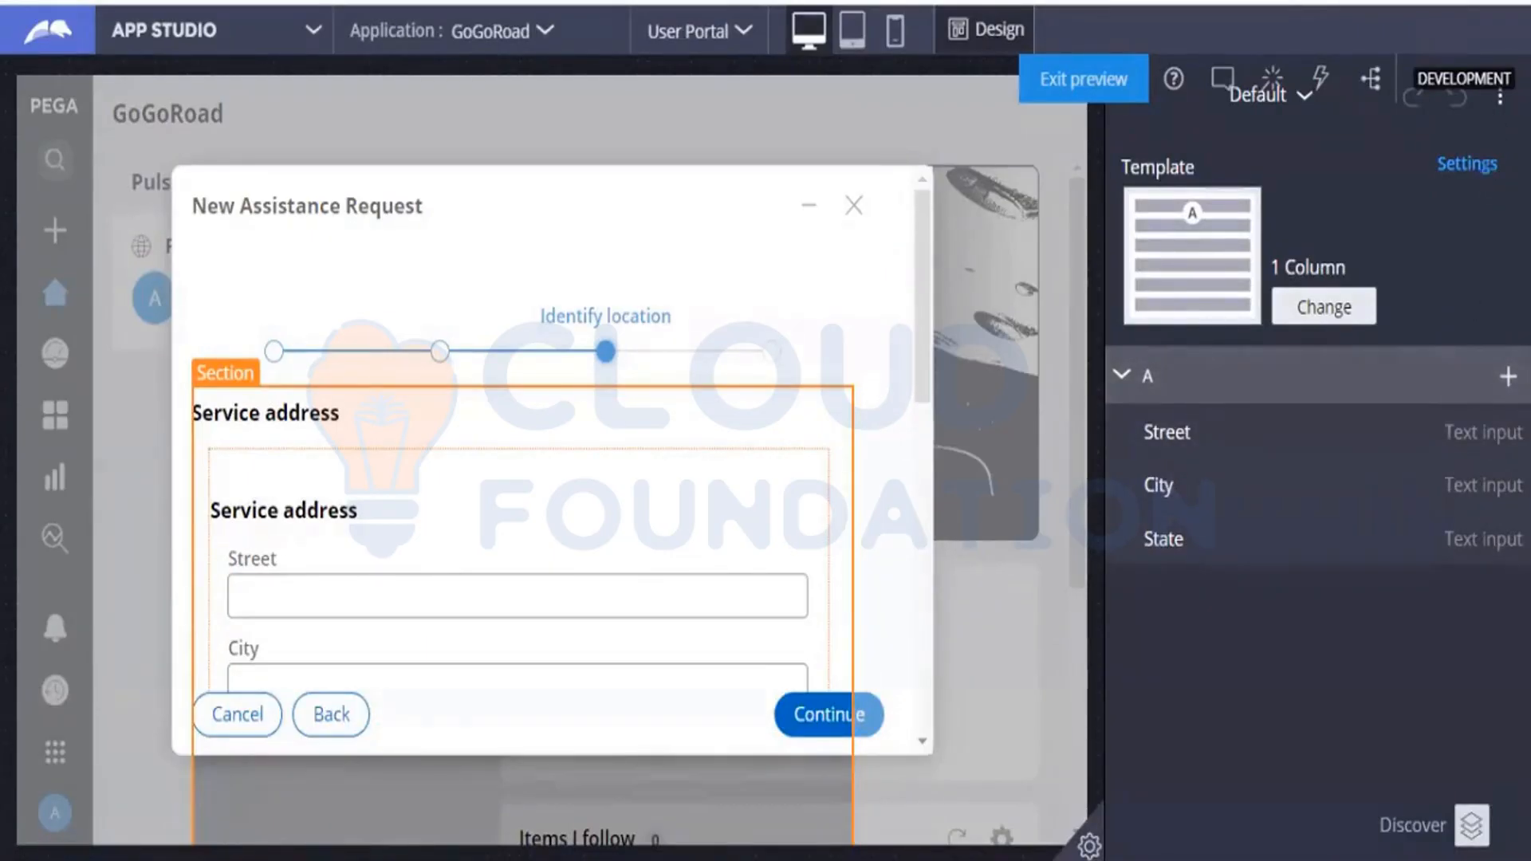
left_click(1499, 96)
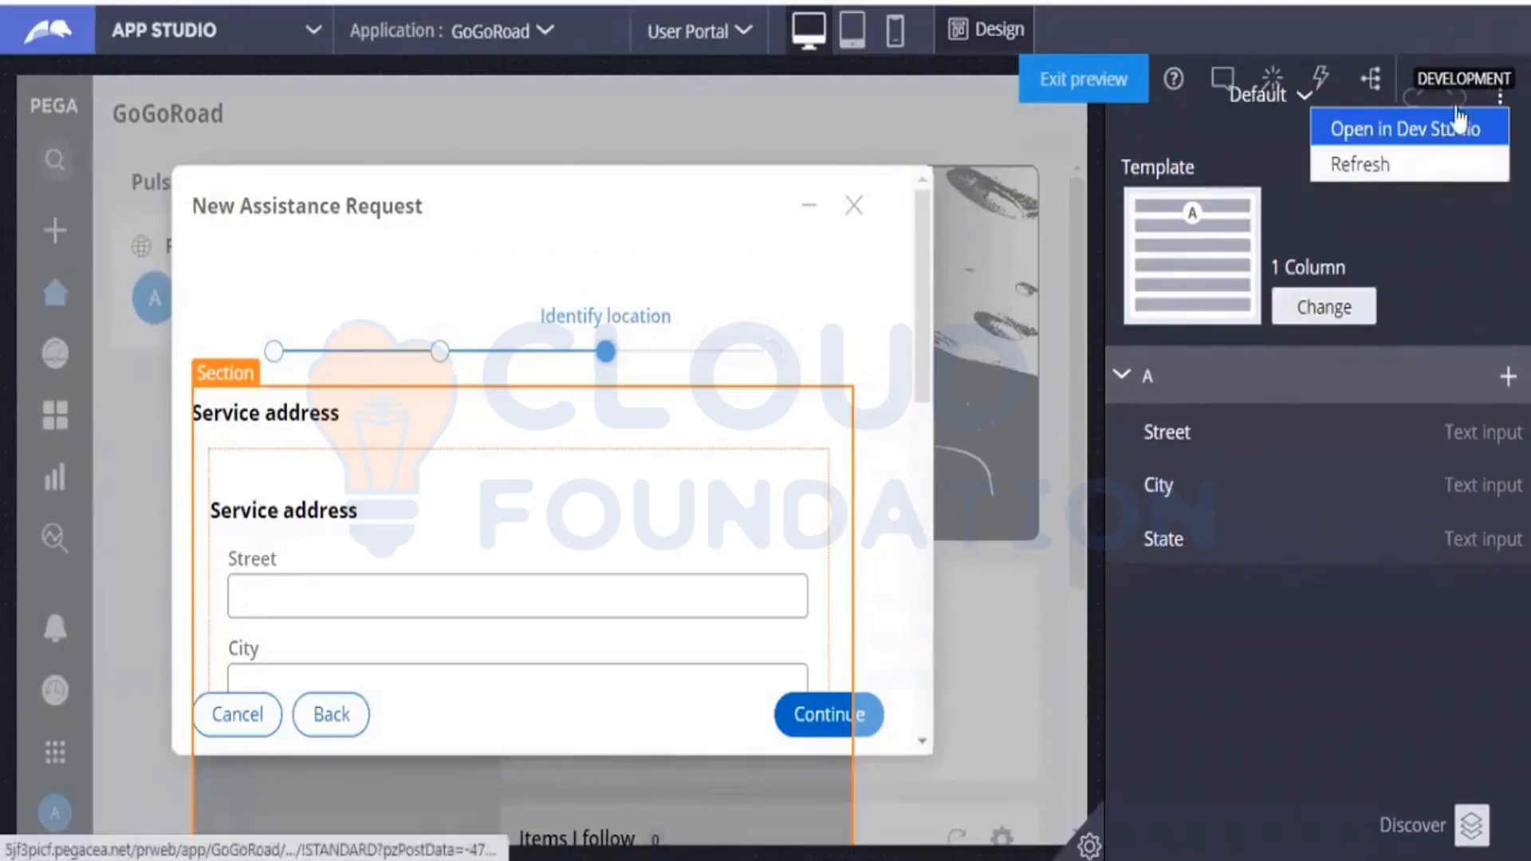
left_click(1407, 129)
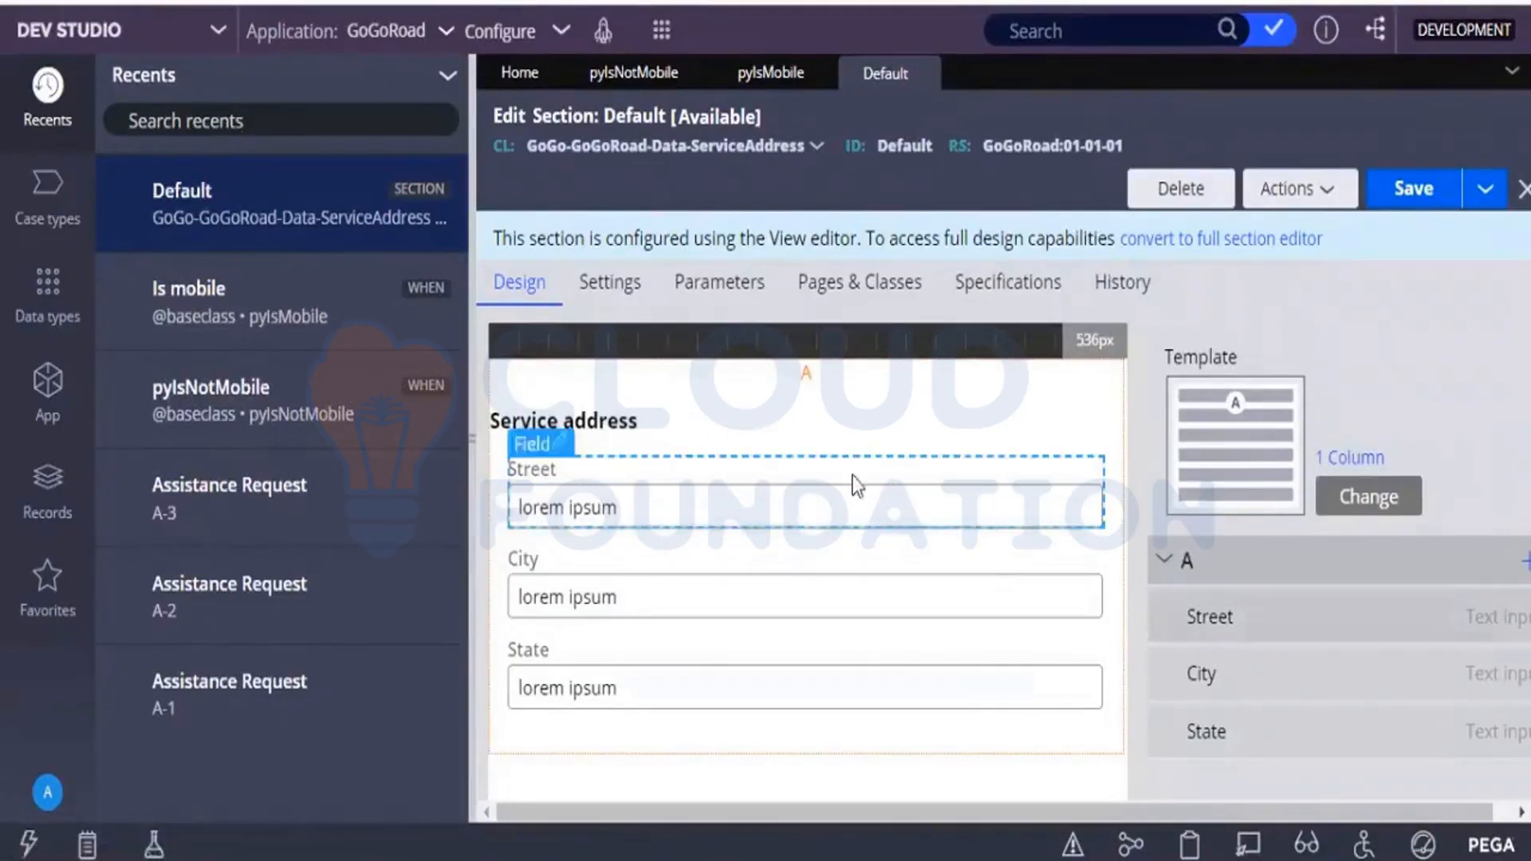
left_click(1241, 253)
left_click(1333, 588)
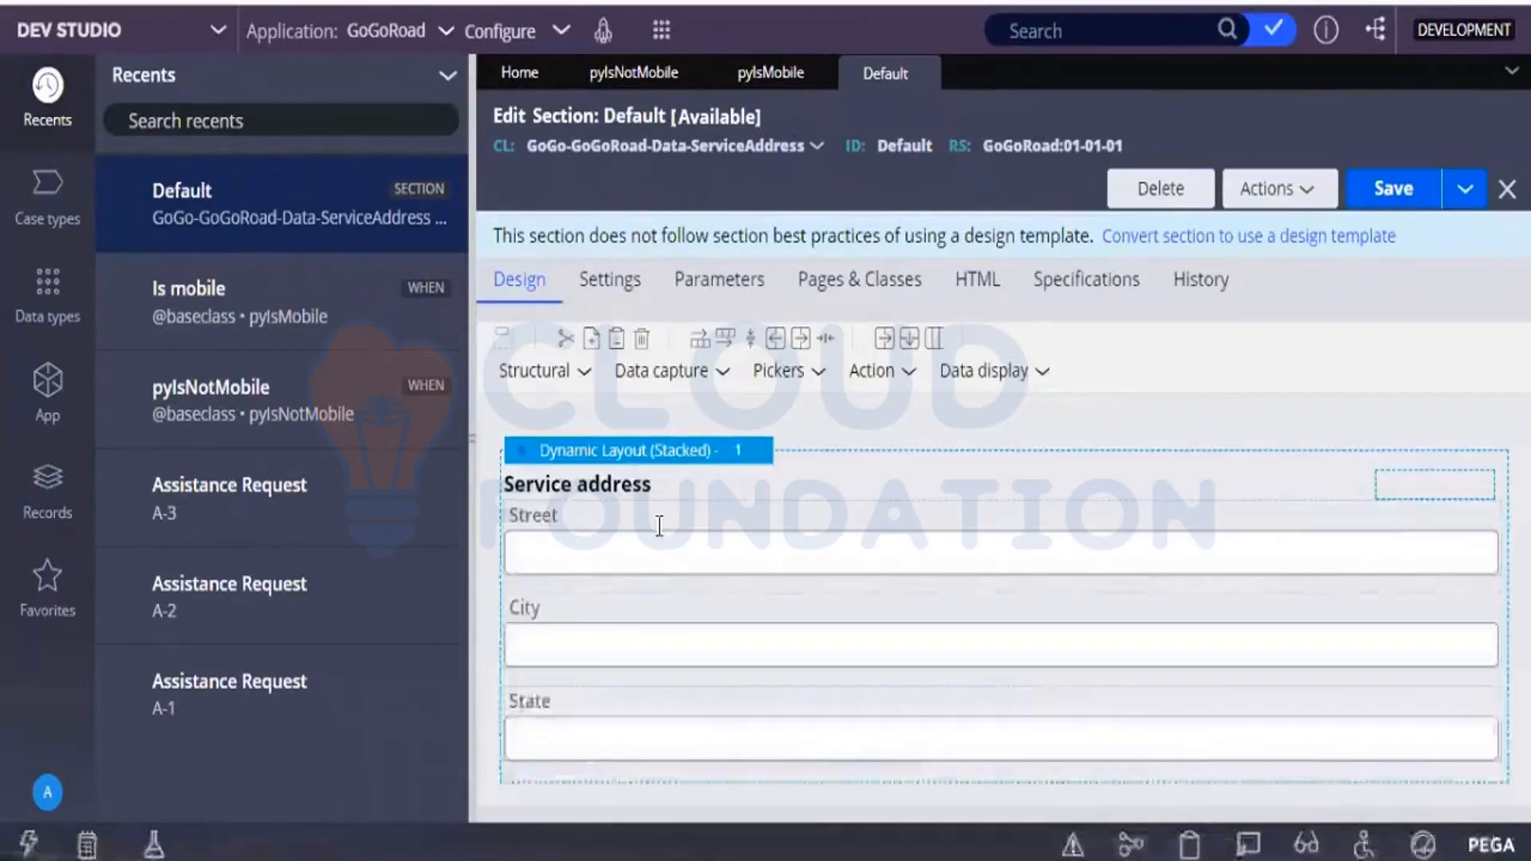
Set the Service address dynamic layout's visibility to Condition (when rule) with pyIsNotMobile, and save the section.
left_click(756, 462)
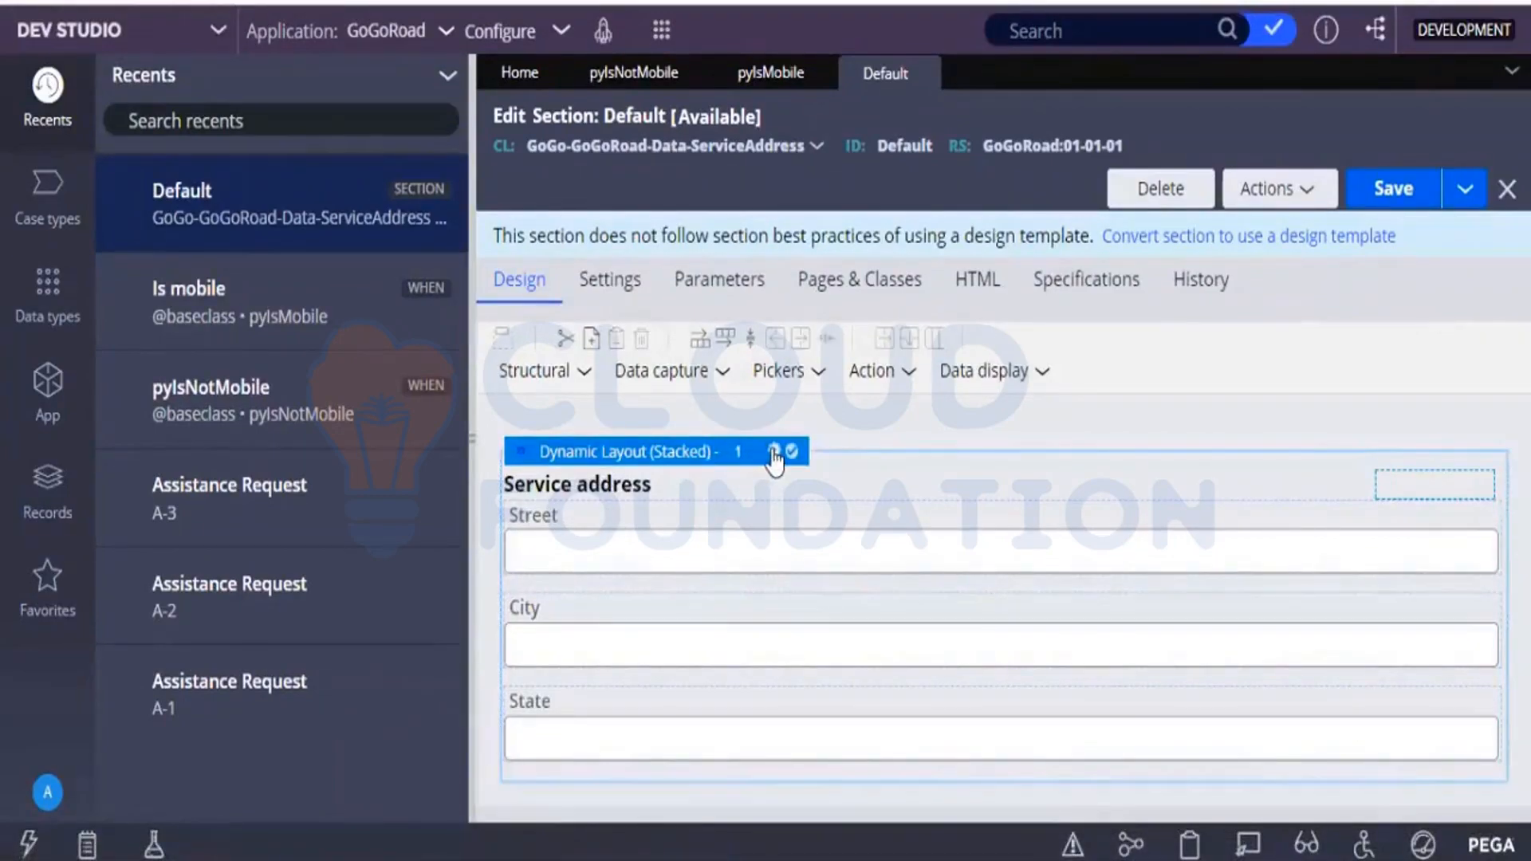
left_click(772, 452)
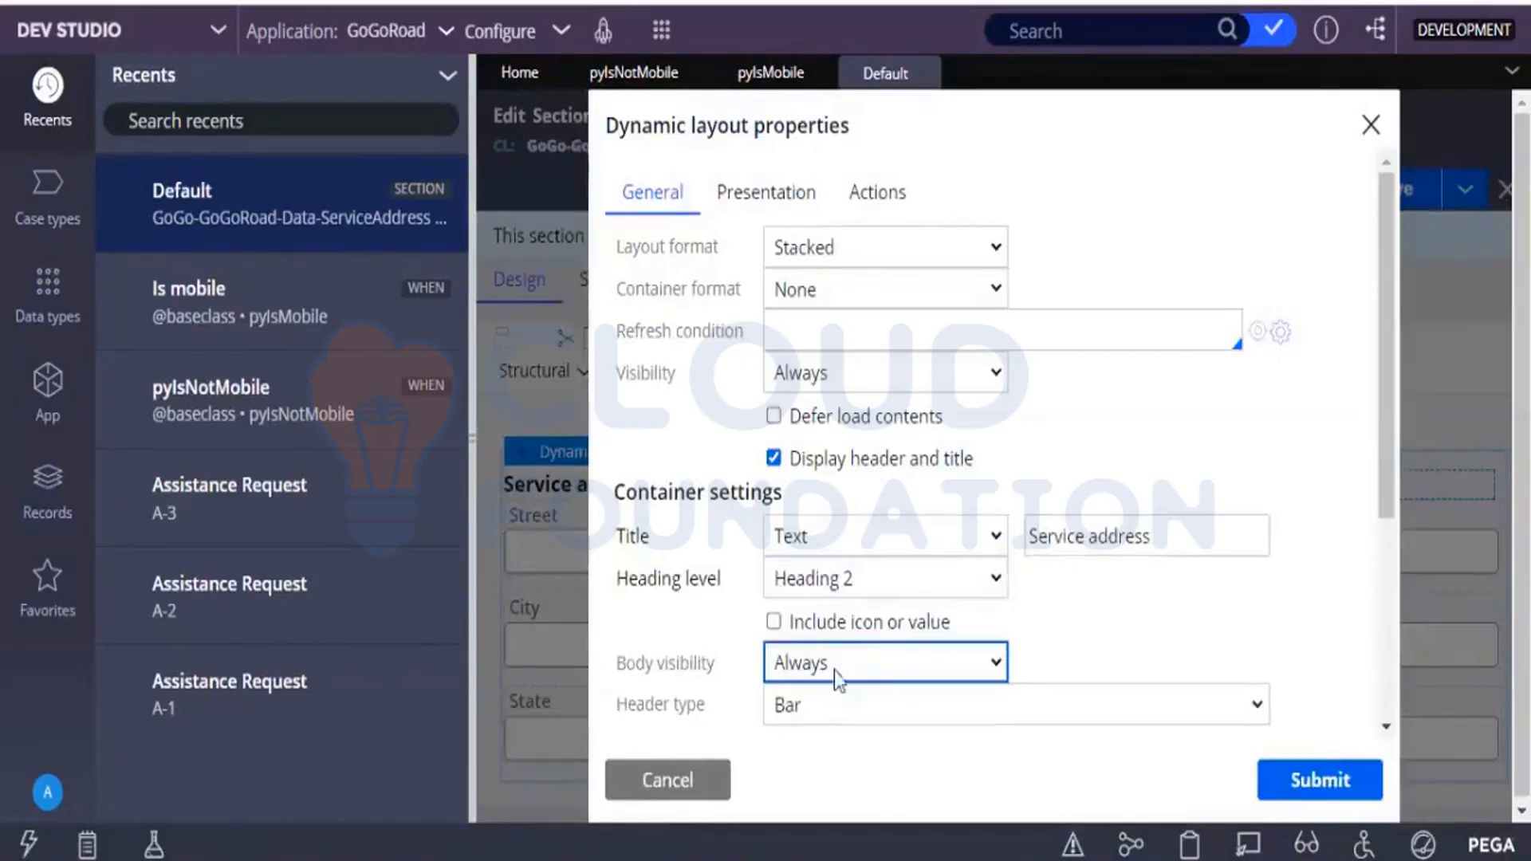
left_click(845, 378)
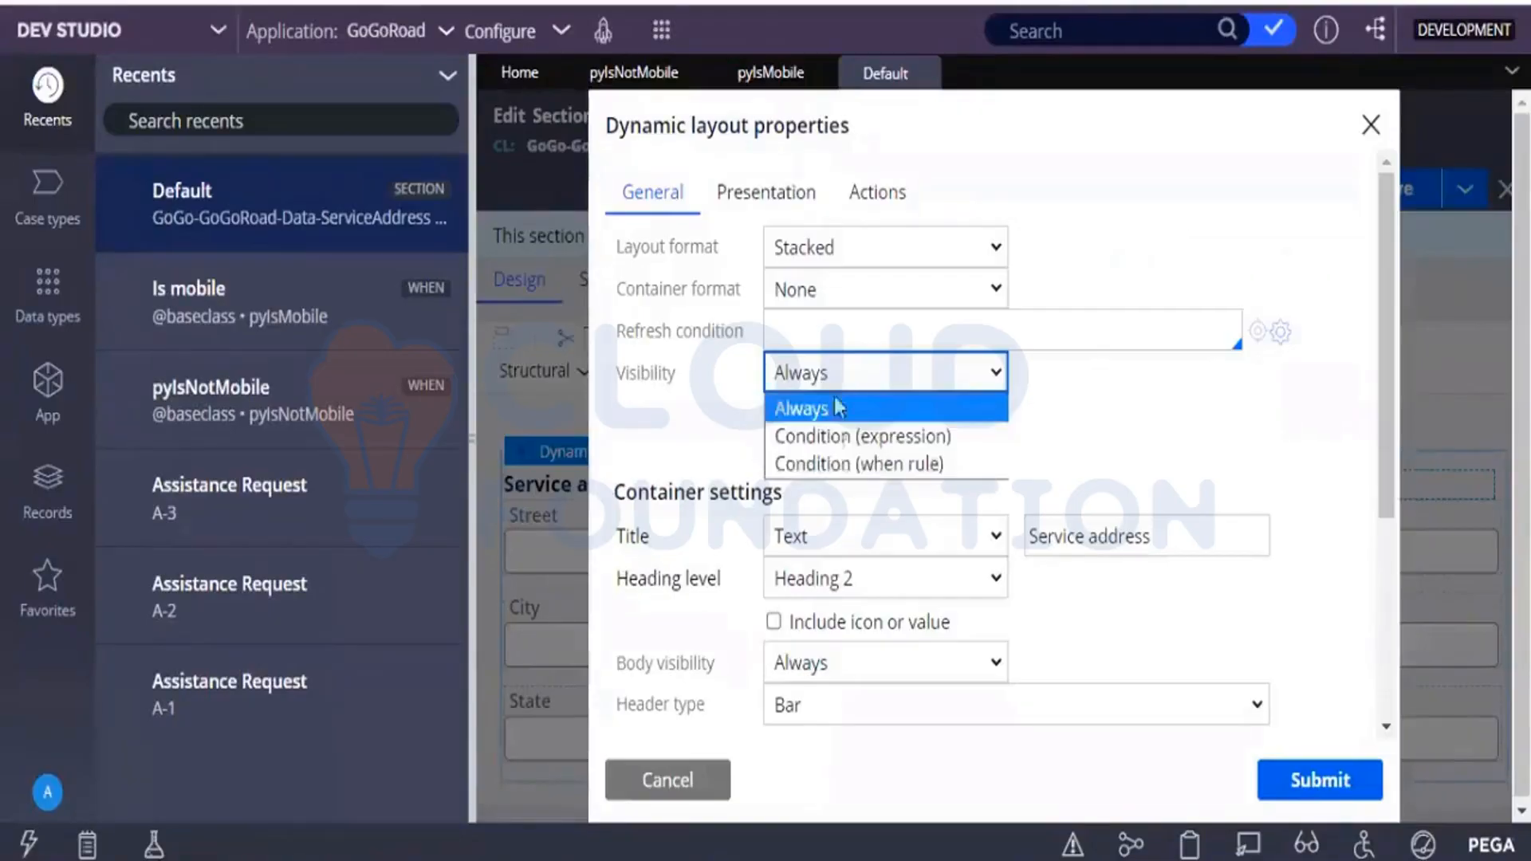
left_click(842, 466)
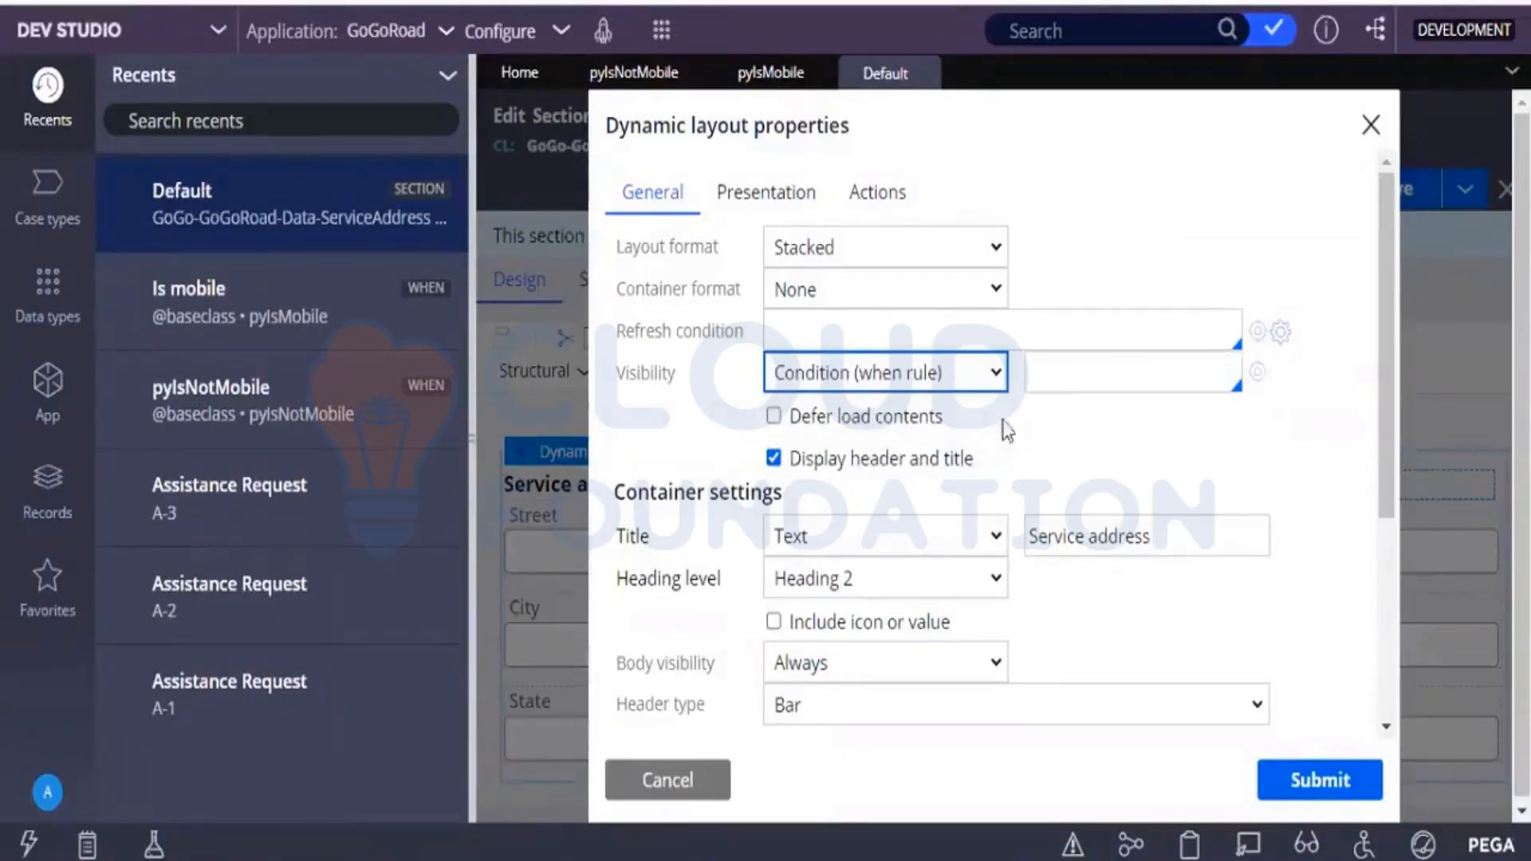
left_click(1065, 384)
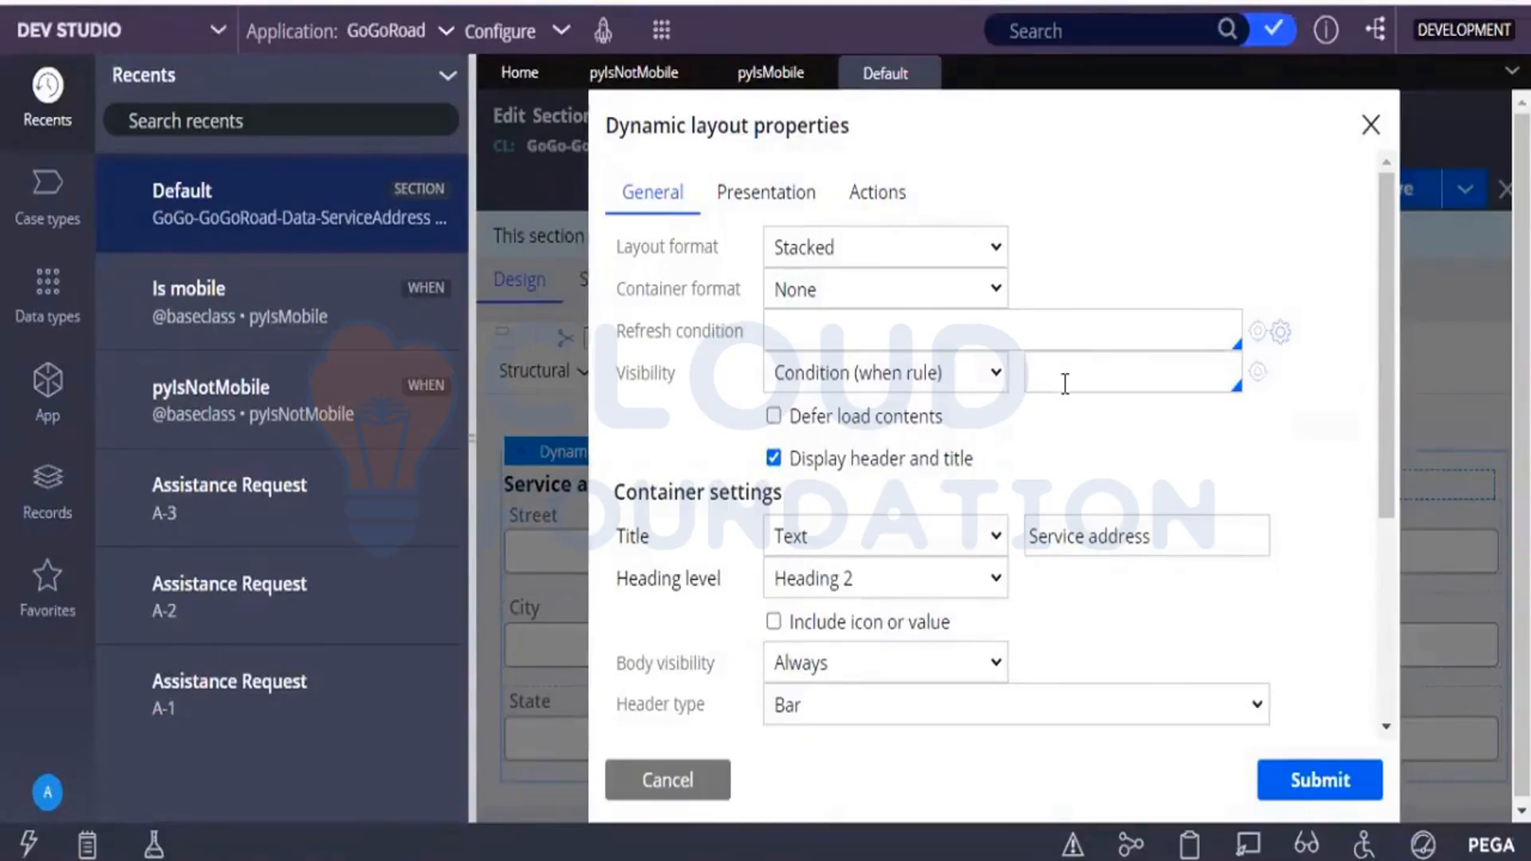
type("py")
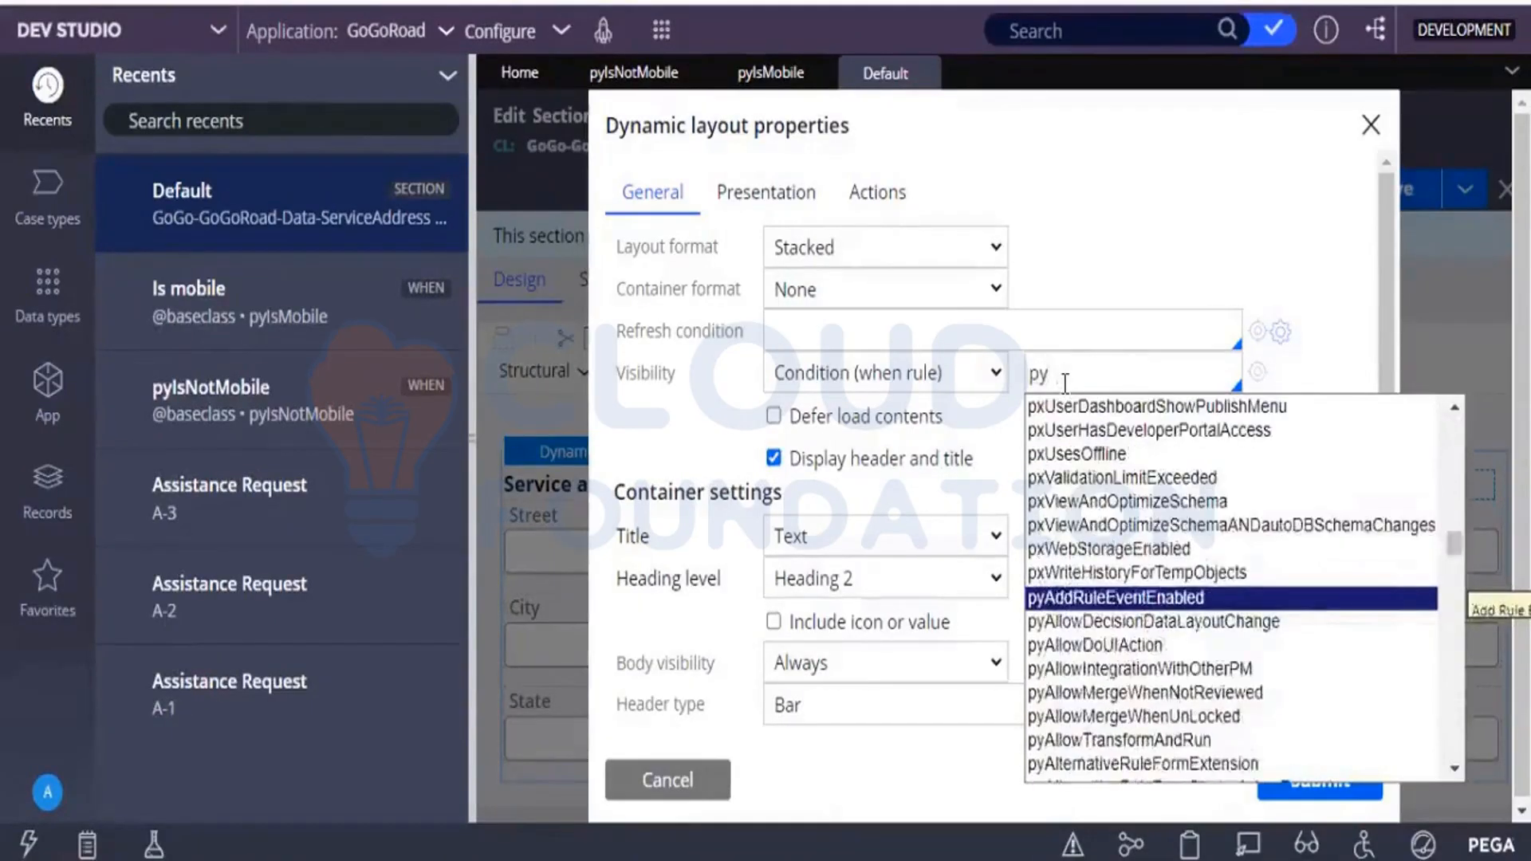
type("uIs")
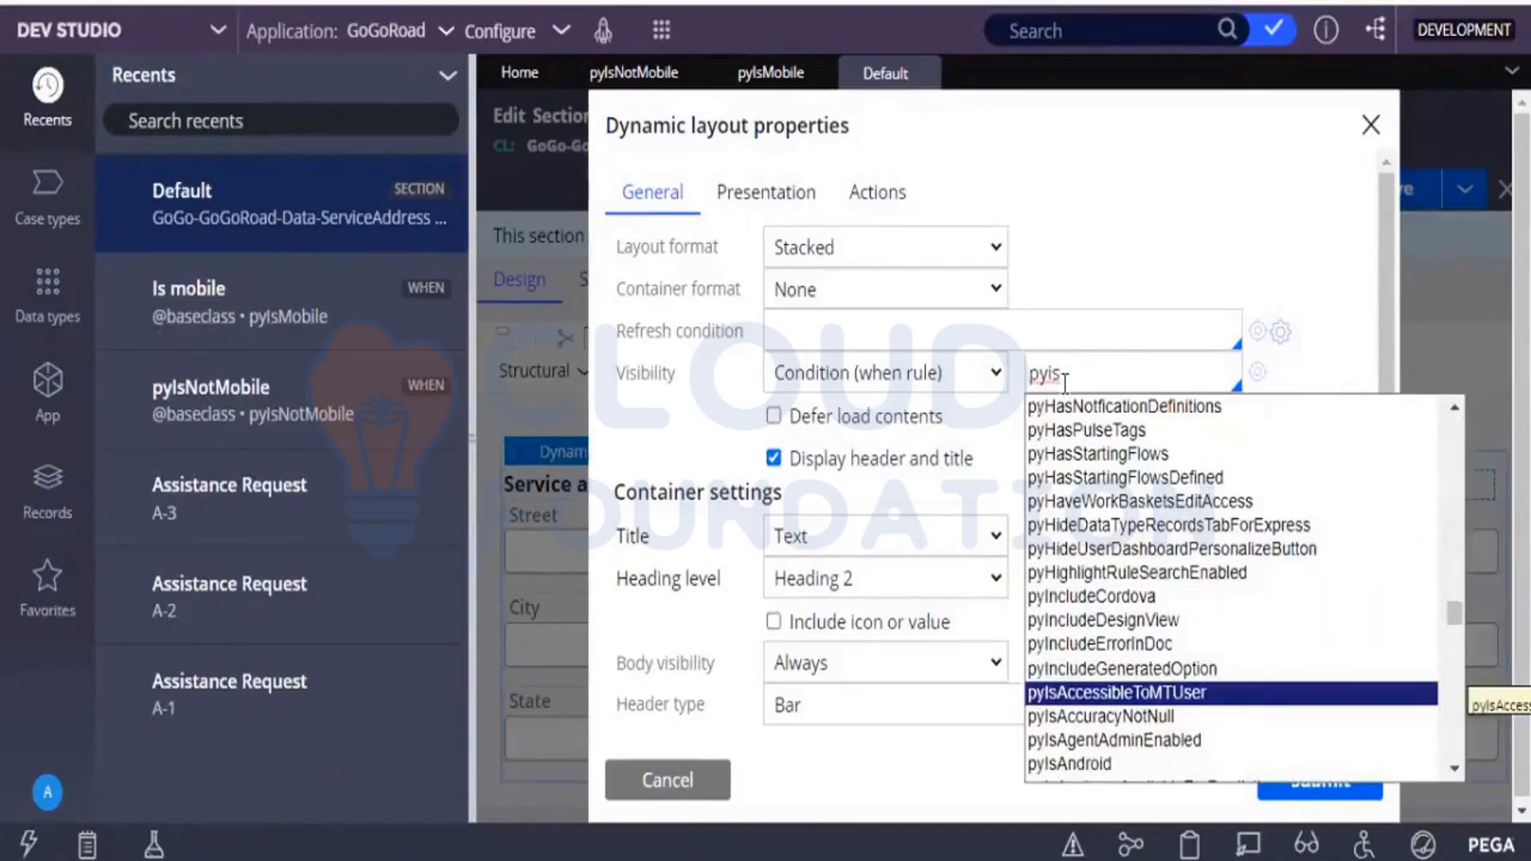
type("Not")
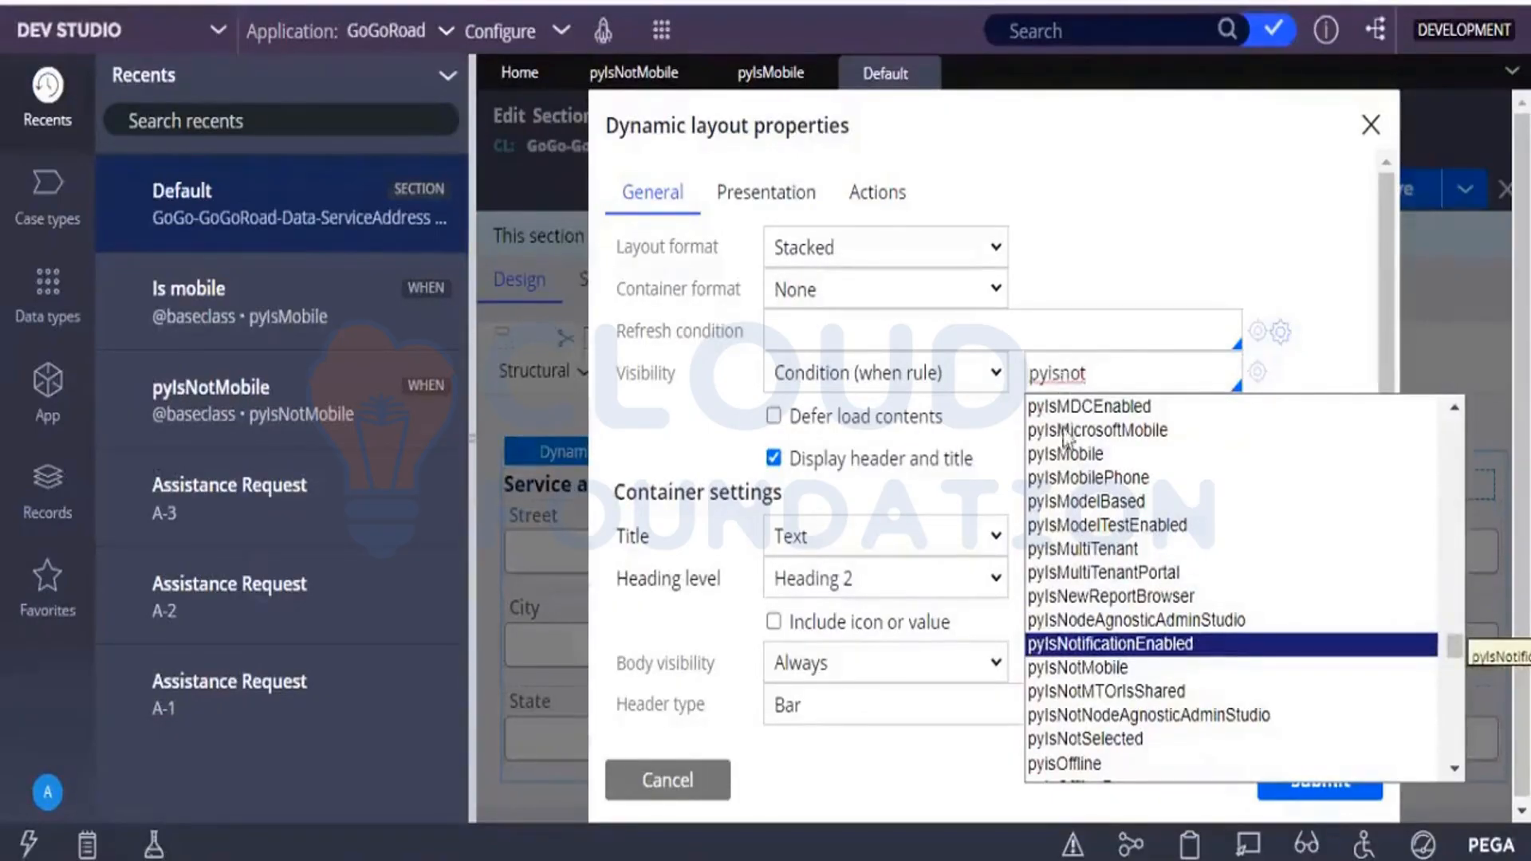
left_click(1097, 666)
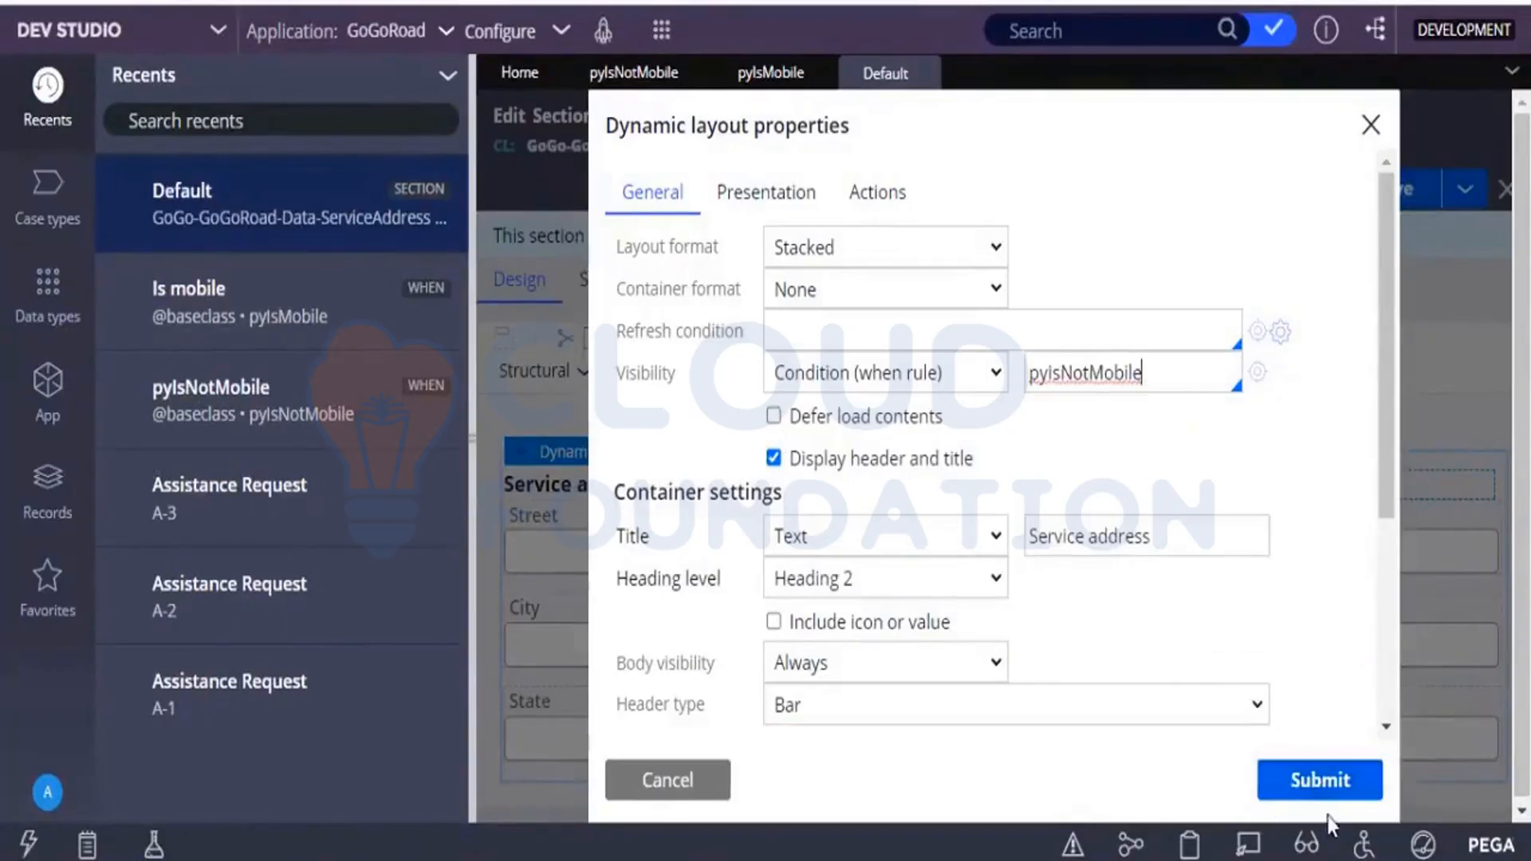
left_click(1308, 782)
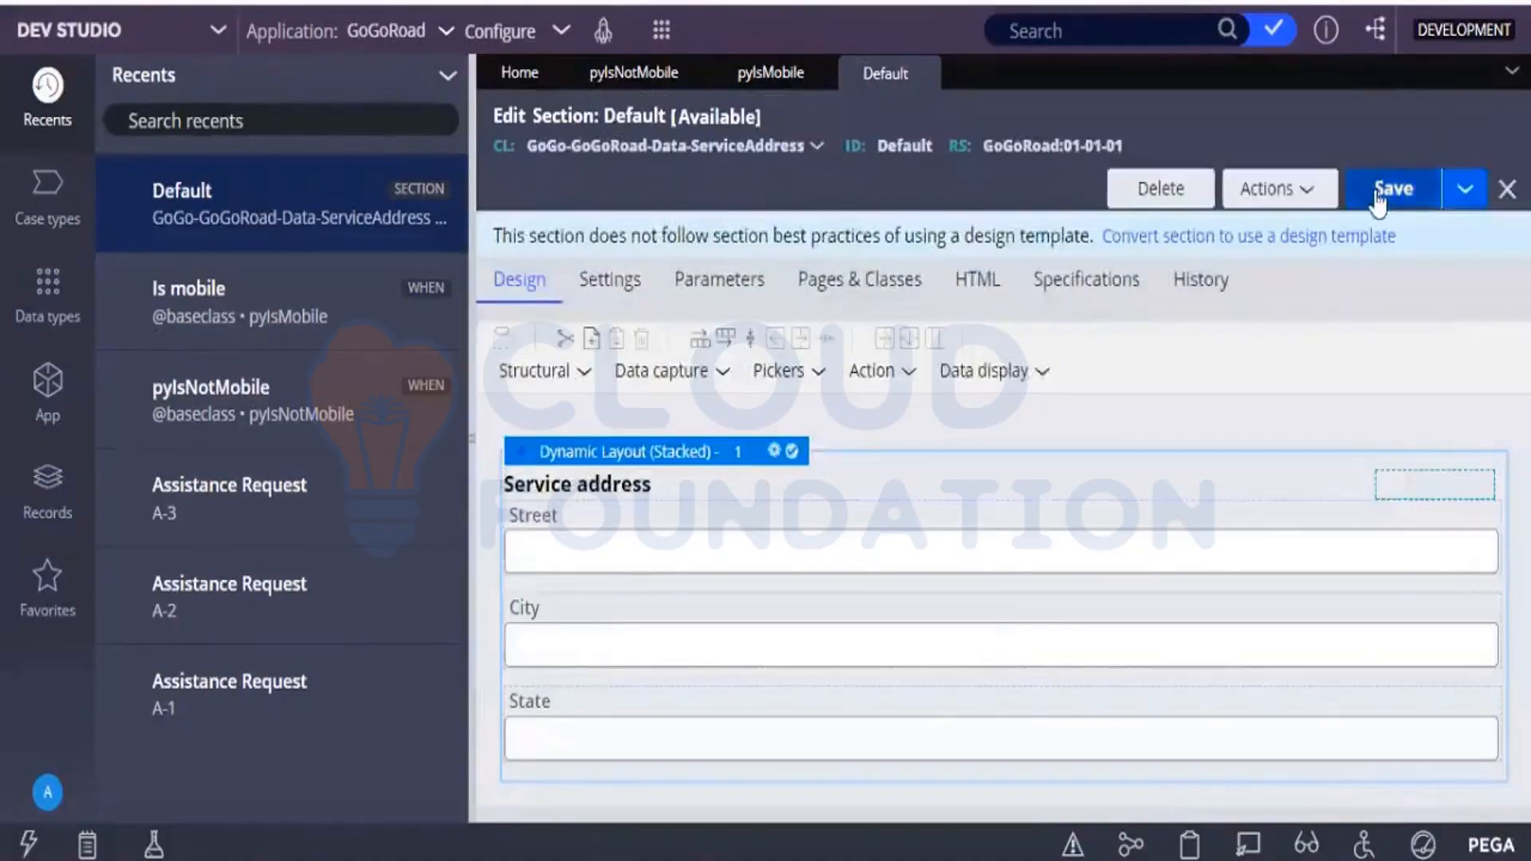
left_click(1379, 198)
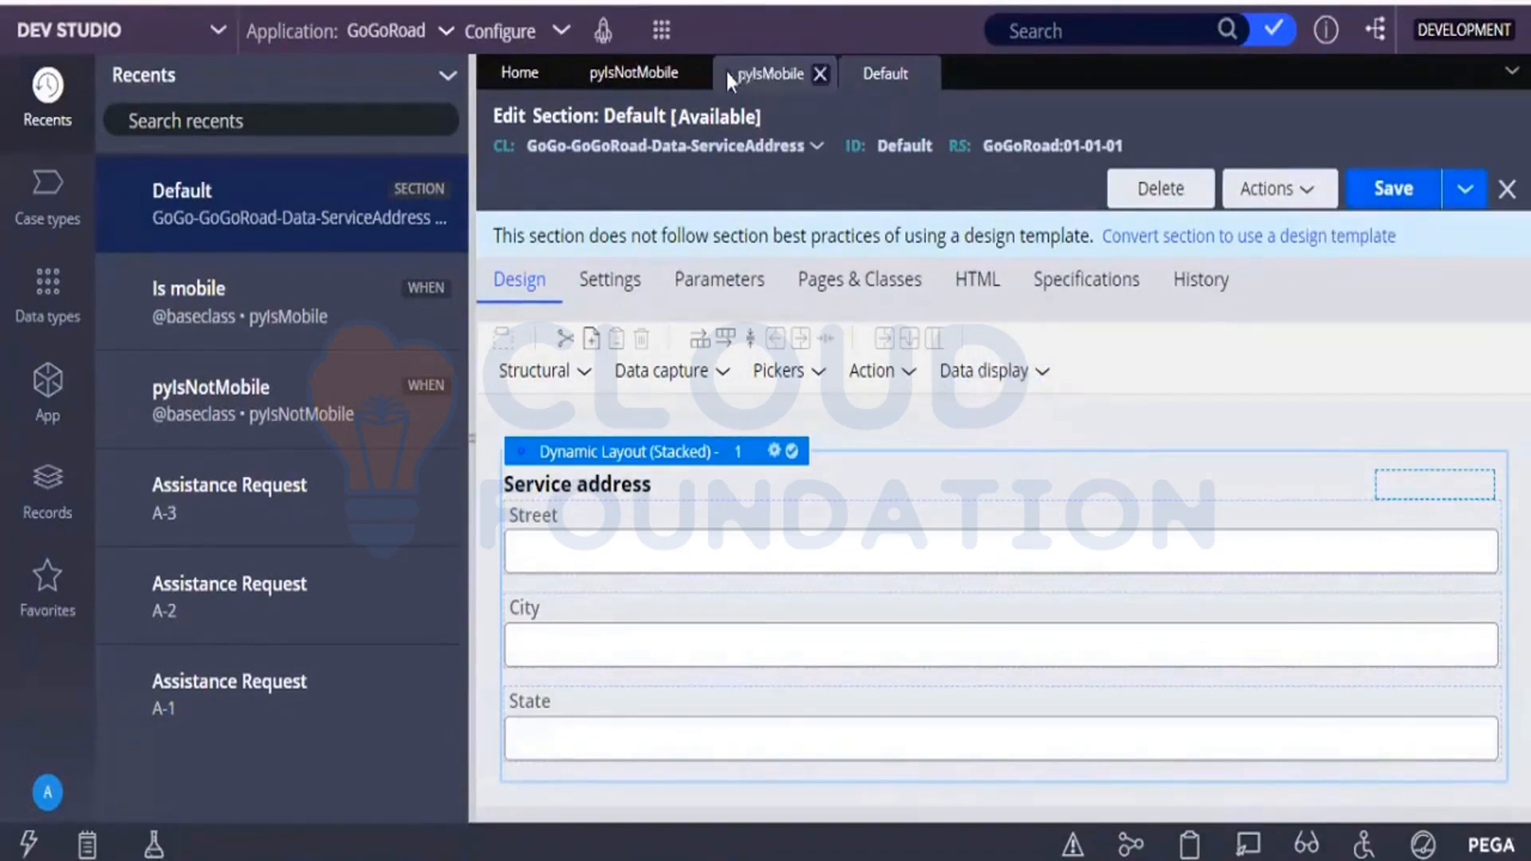
Create a new Assistance Request case, save the Default Service address section again, and return to the new case.
left_click(658, 34)
mouse_move(674, 59)
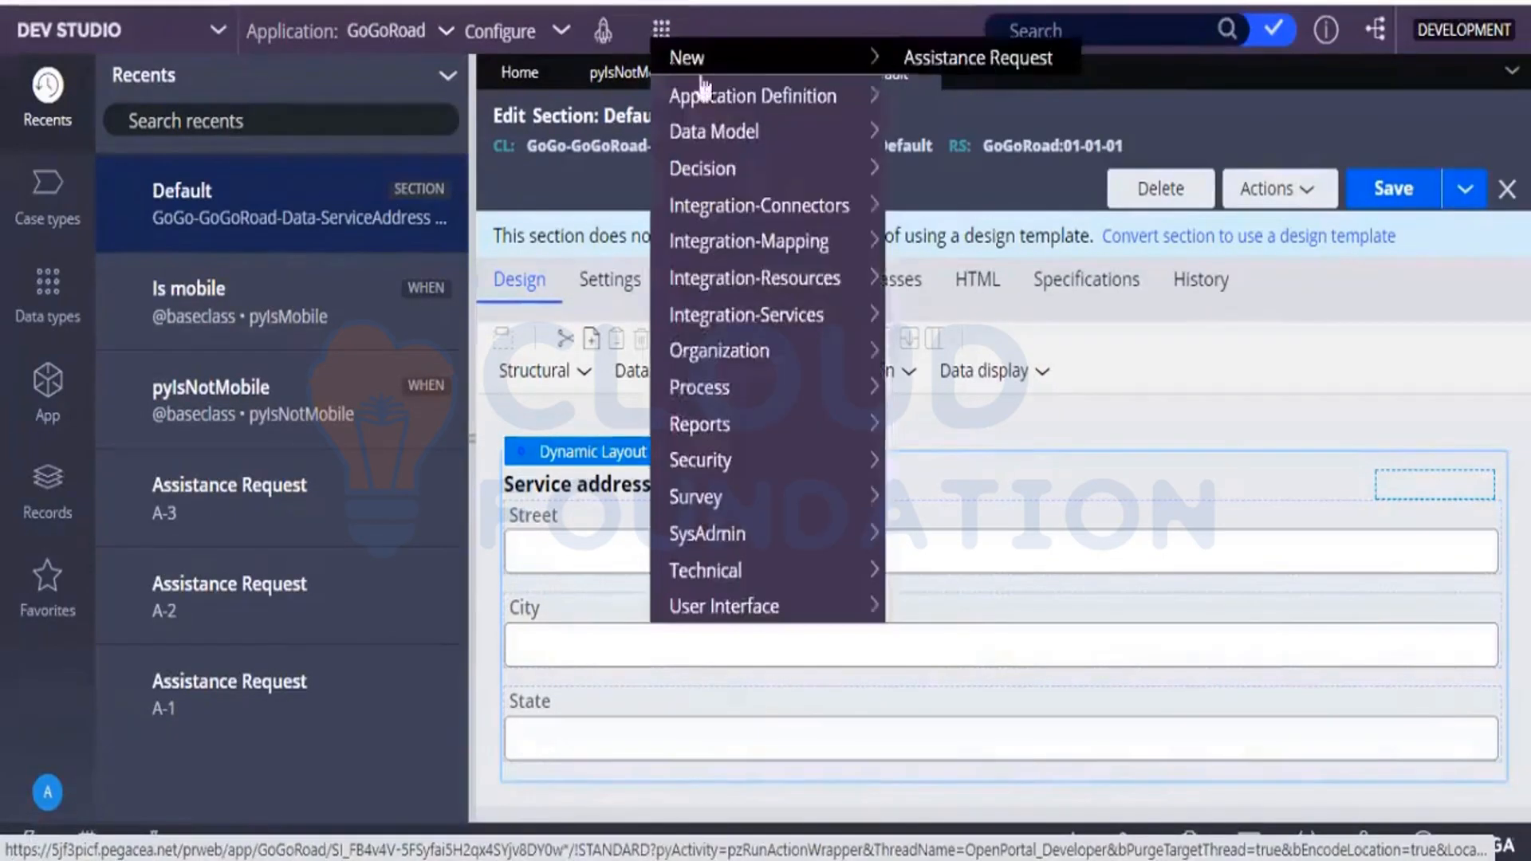
left_click(894, 57)
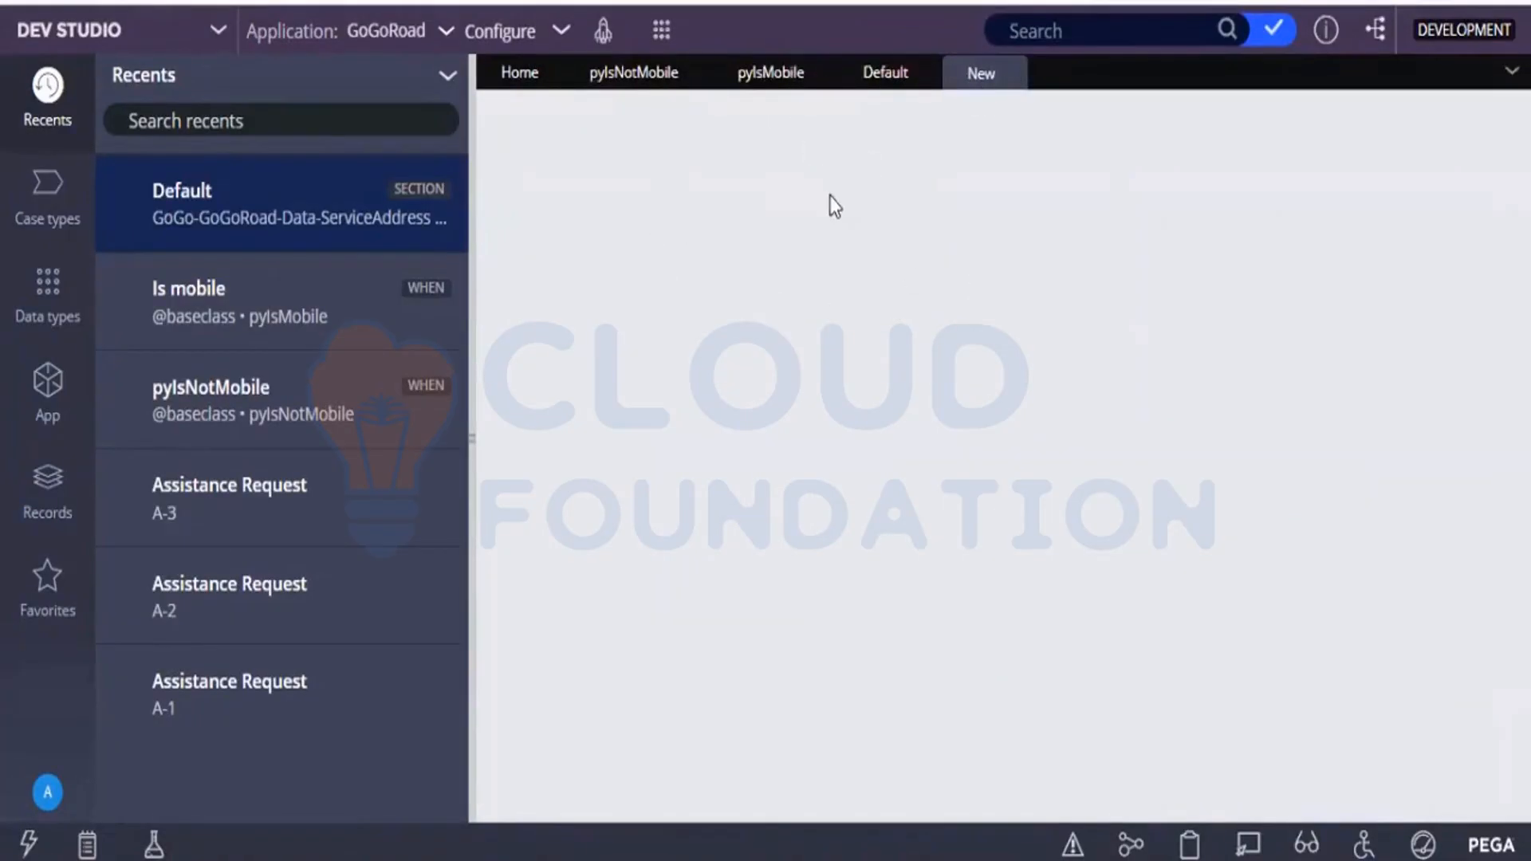
left_click(882, 73)
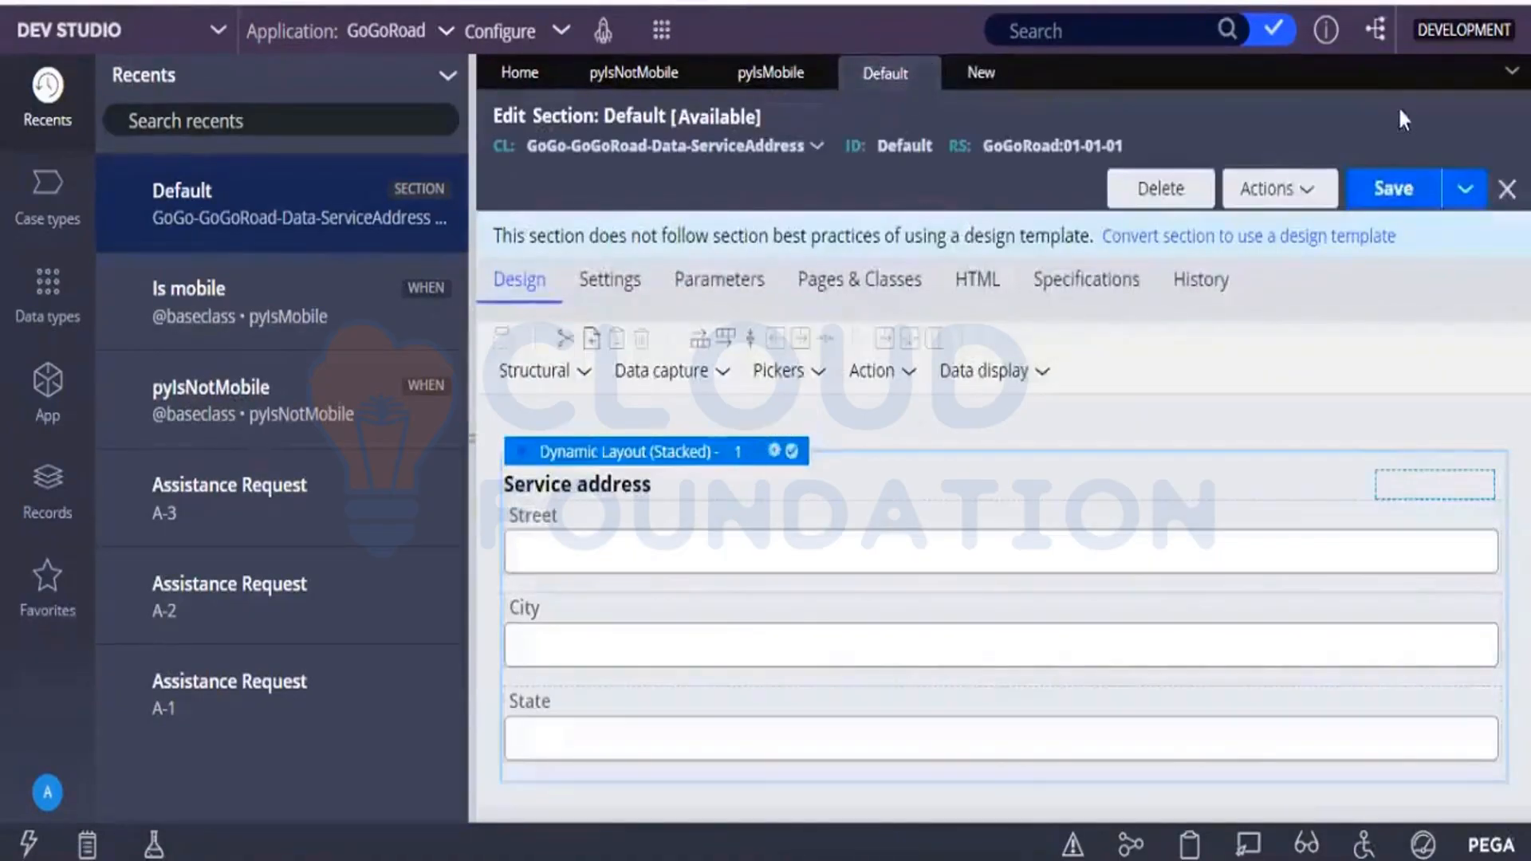
left_click(1371, 195)
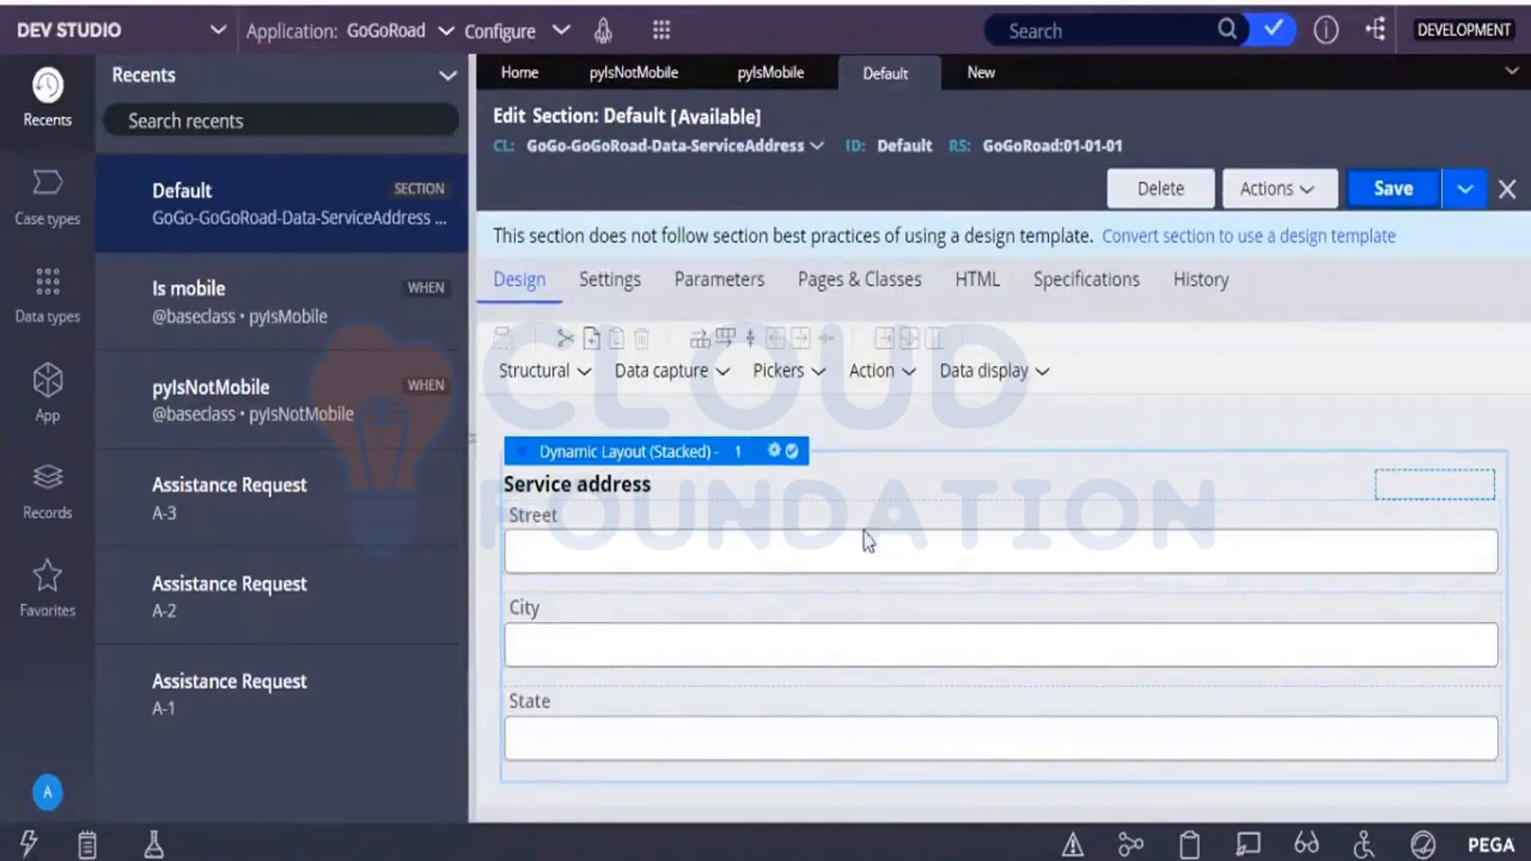
left_click(987, 71)
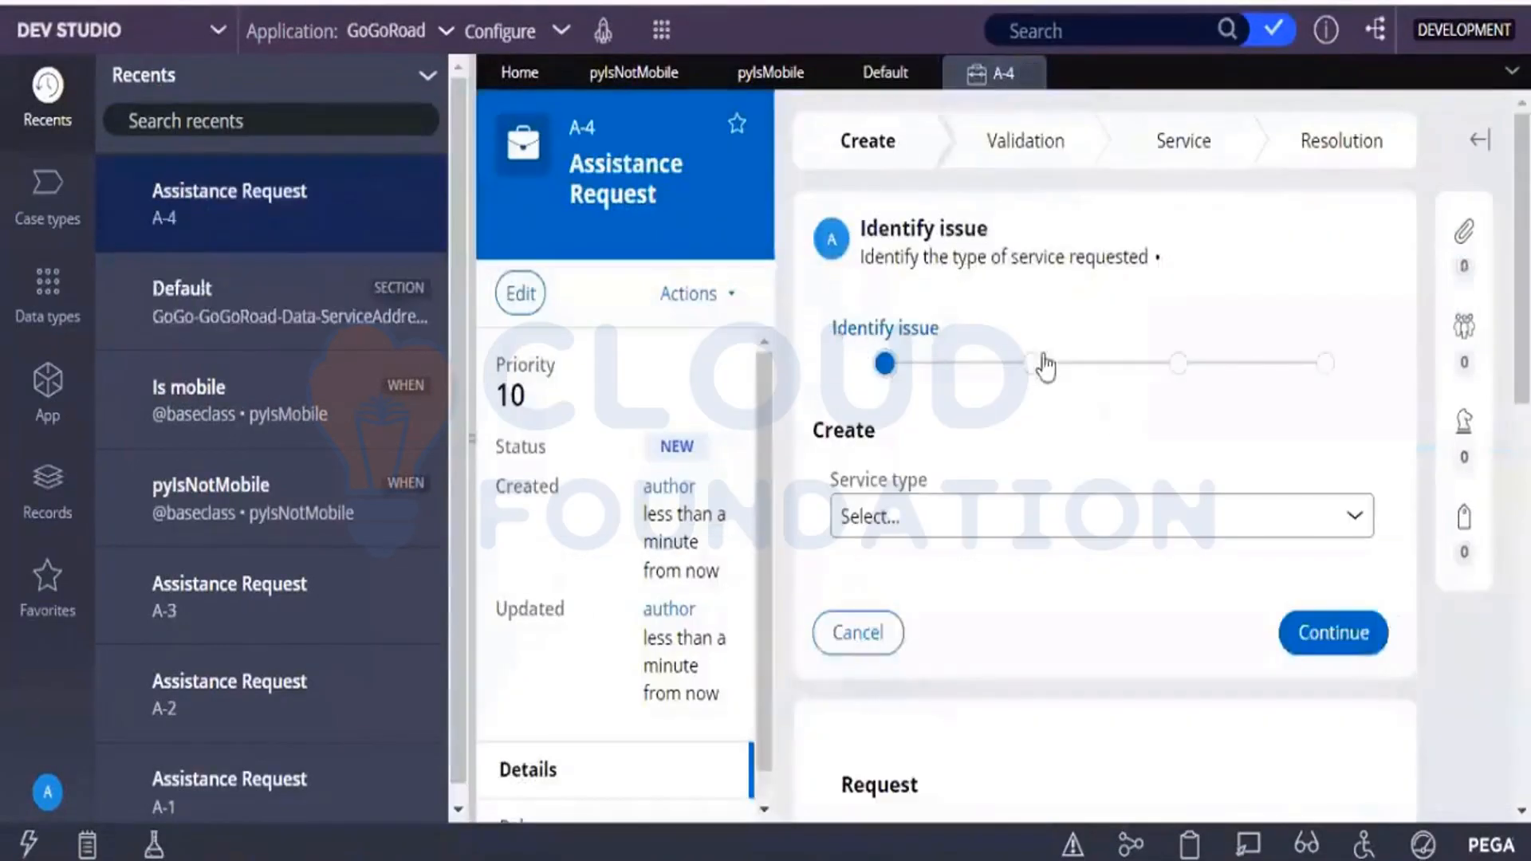
Set the service type to "My vehicle does not start" and continue to the customer information step.
left_click(1154, 501)
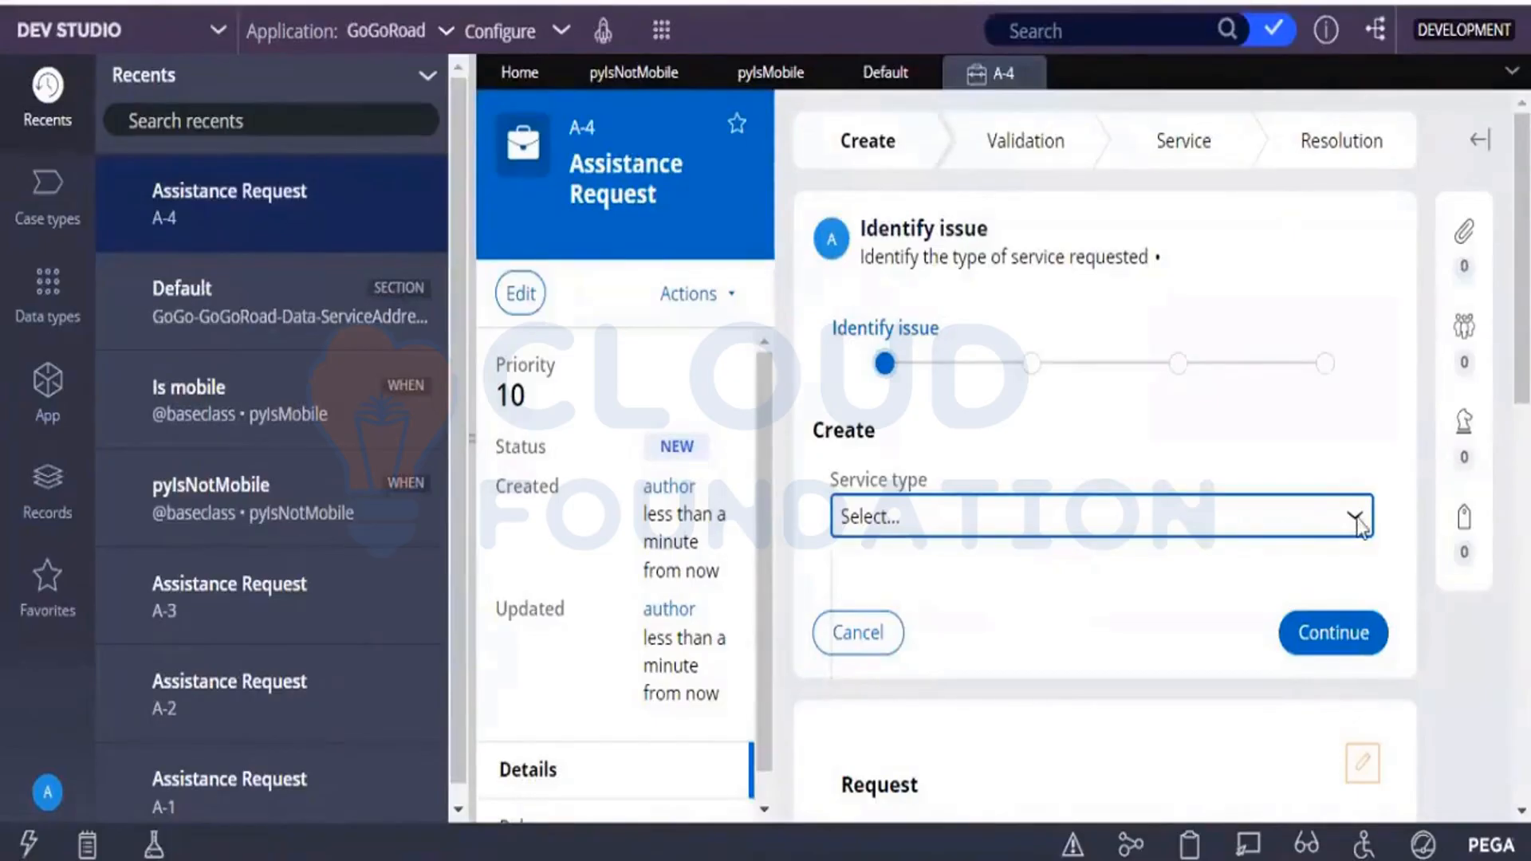
left_click(1184, 538)
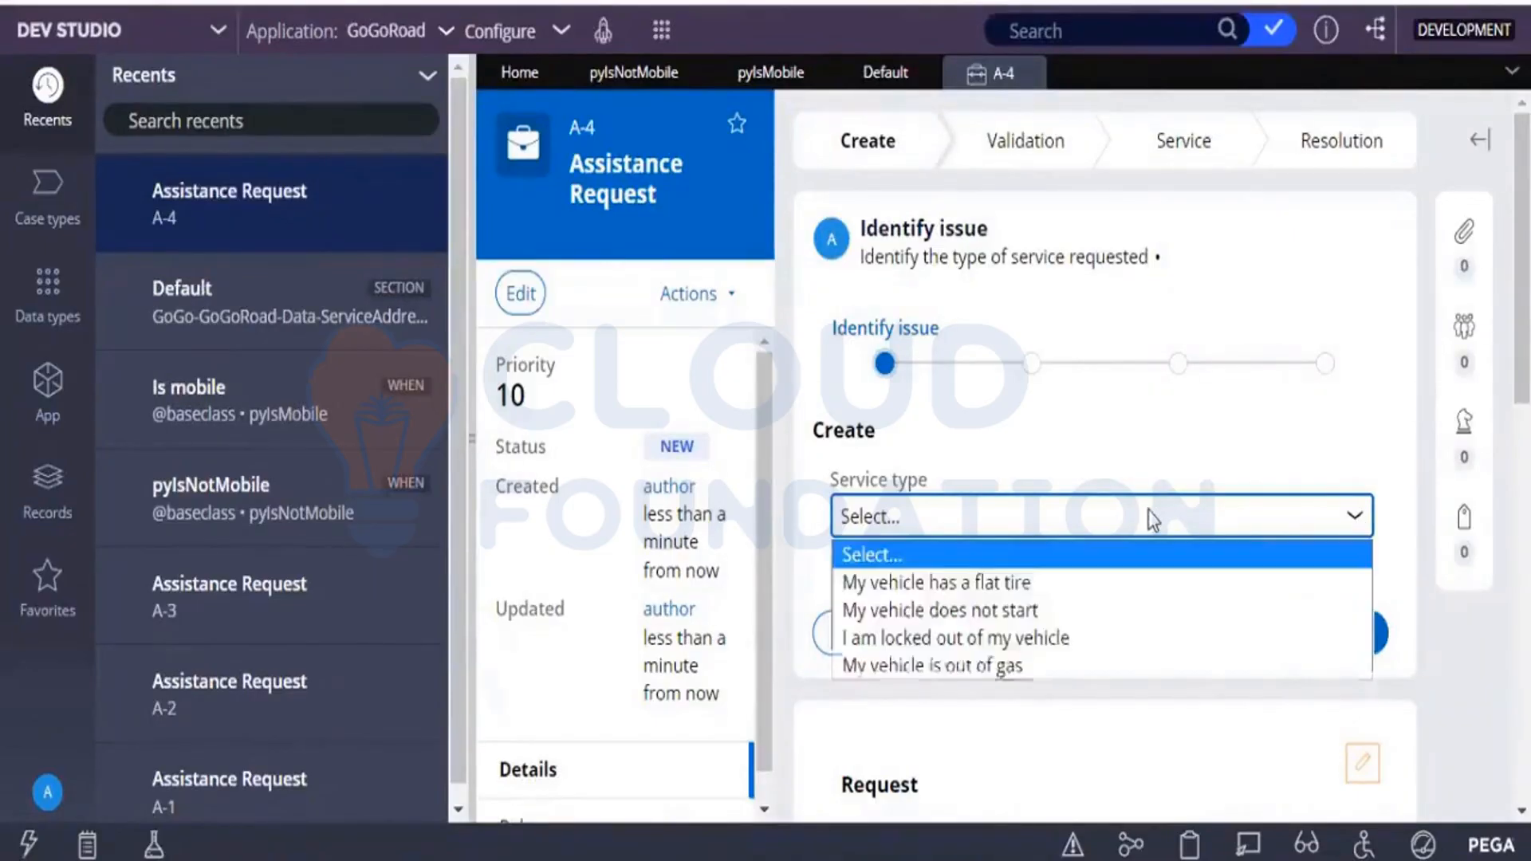
left_click(1050, 606)
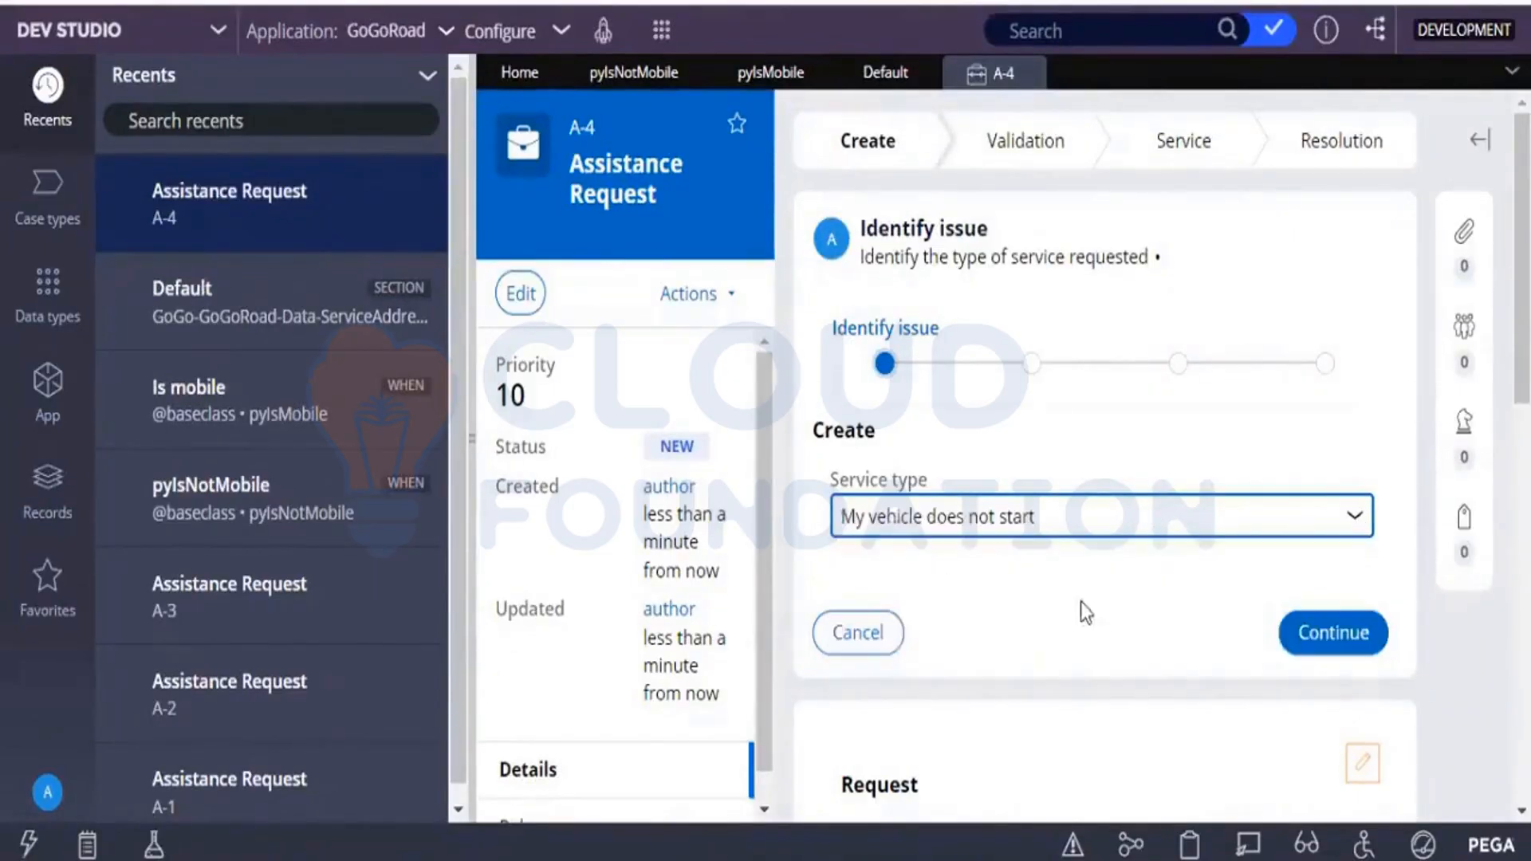
left_click(1311, 636)
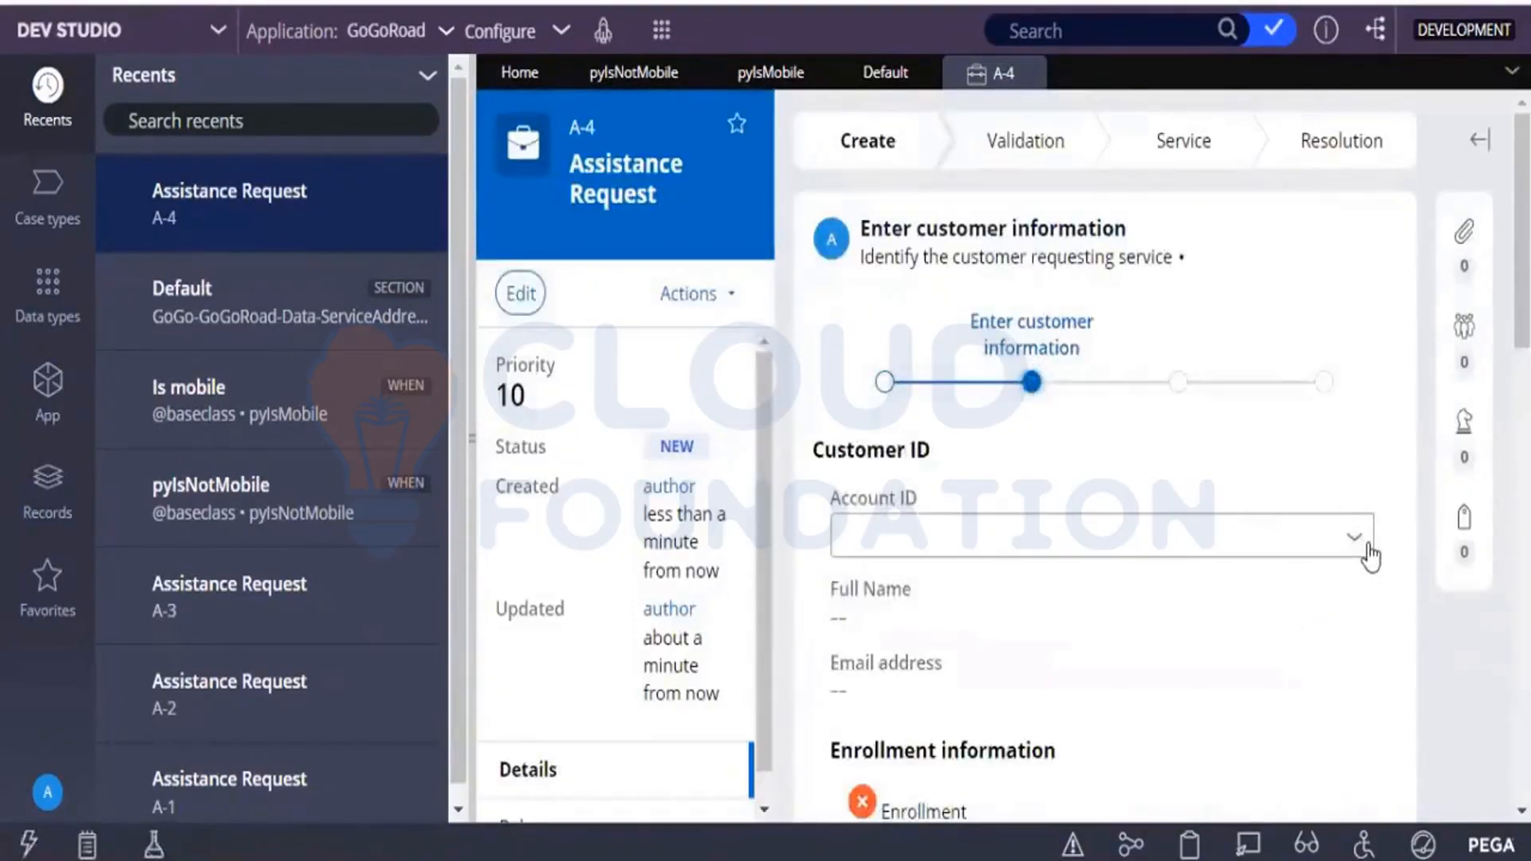
Choose the first customer account as the Account ID and continue to the Identify location step.
left_click(1363, 546)
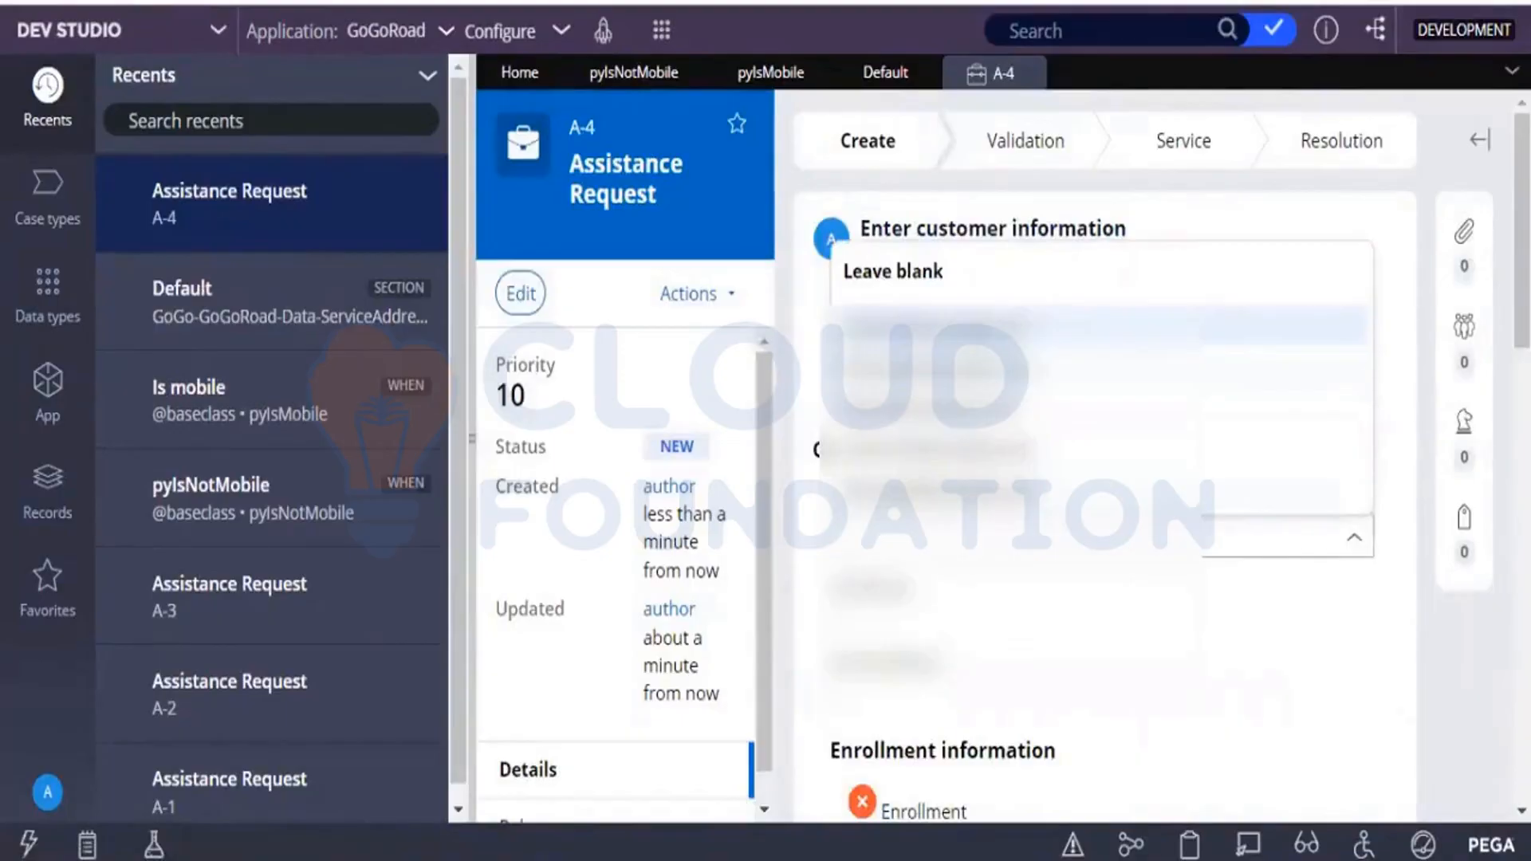
left_click(989, 326)
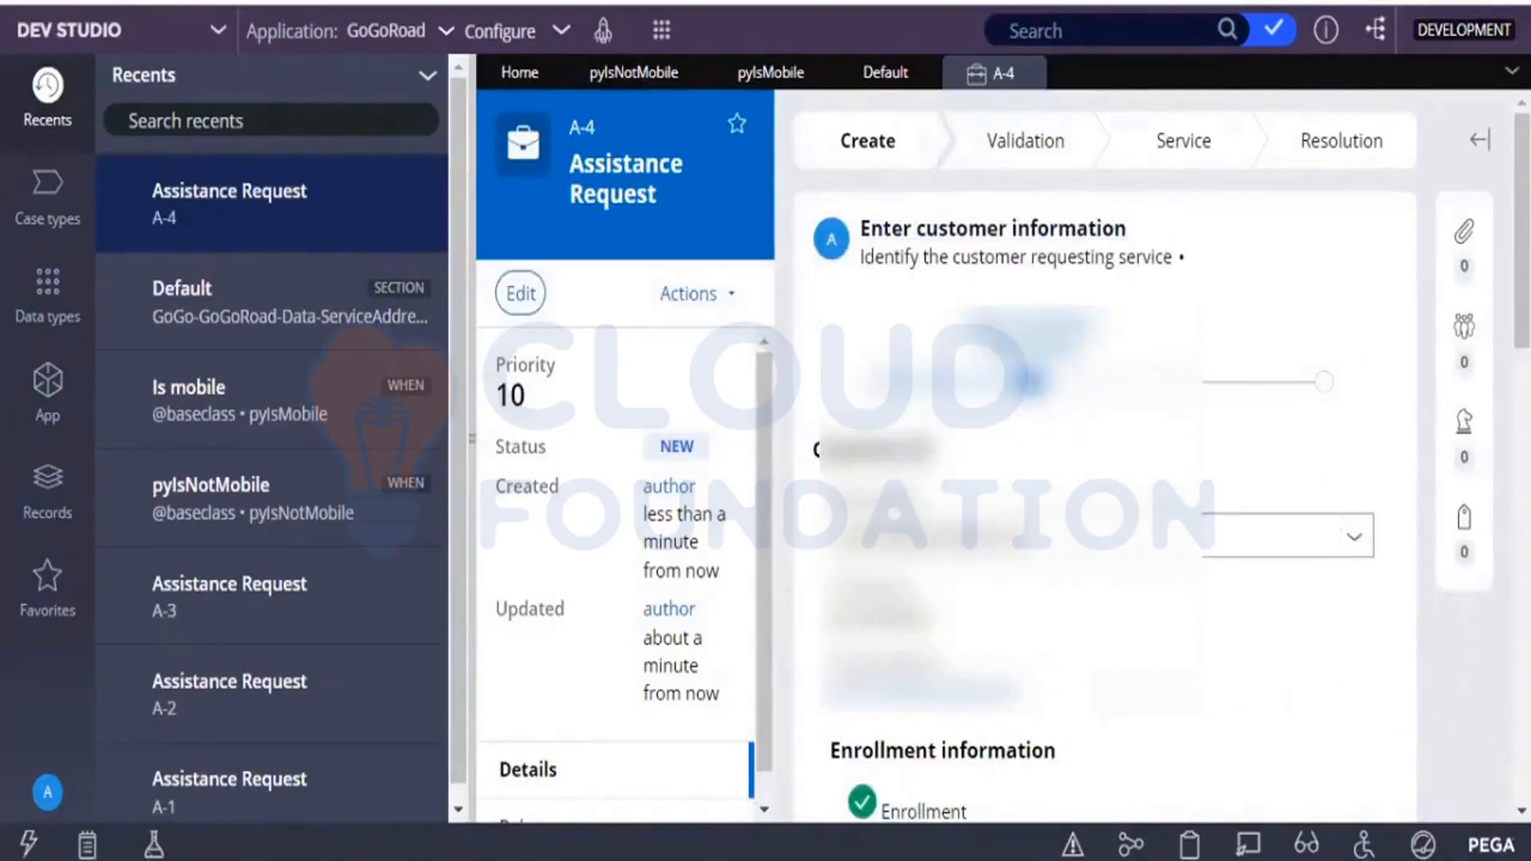
scroll(1104, 454, "down", 5)
left_click(1330, 408)
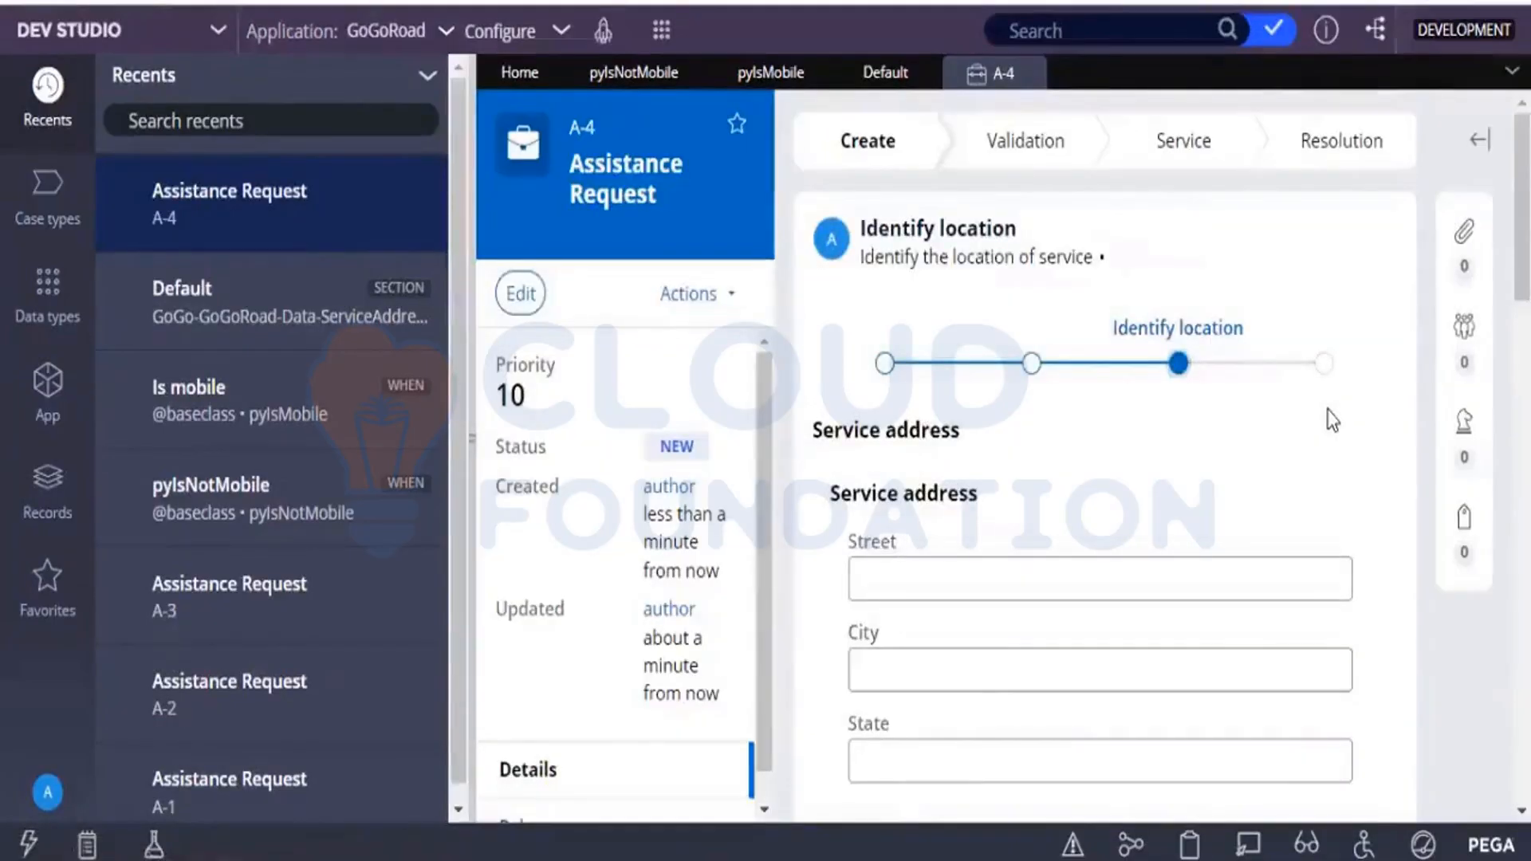
Inspect the layout around the Address field and map with Live UI, and open its Location Field (Optional) section for private edit.
scroll(1280, 720, "down", 7)
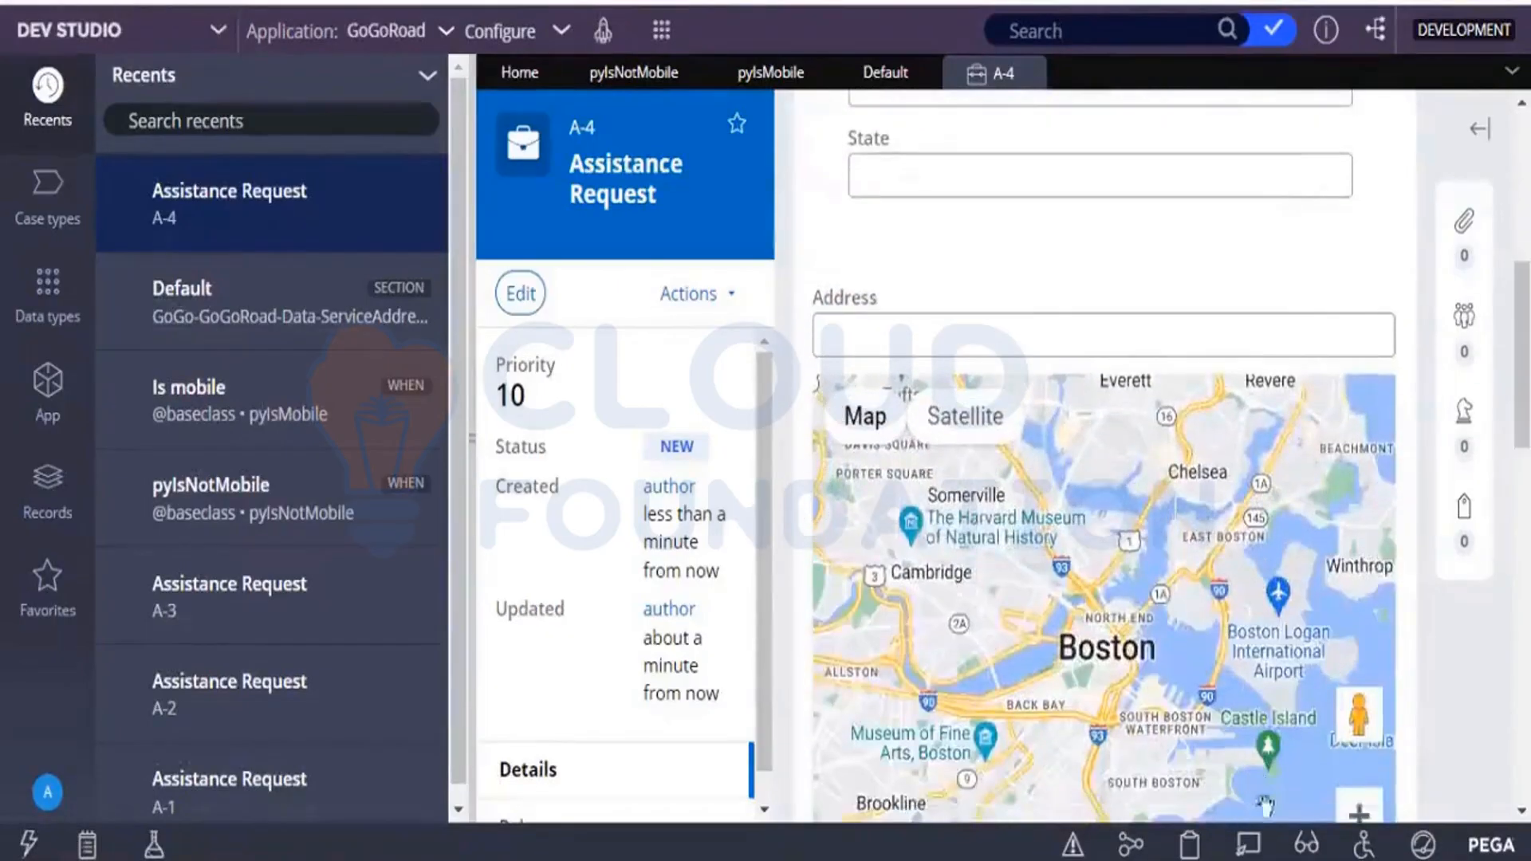
left_click(1251, 843)
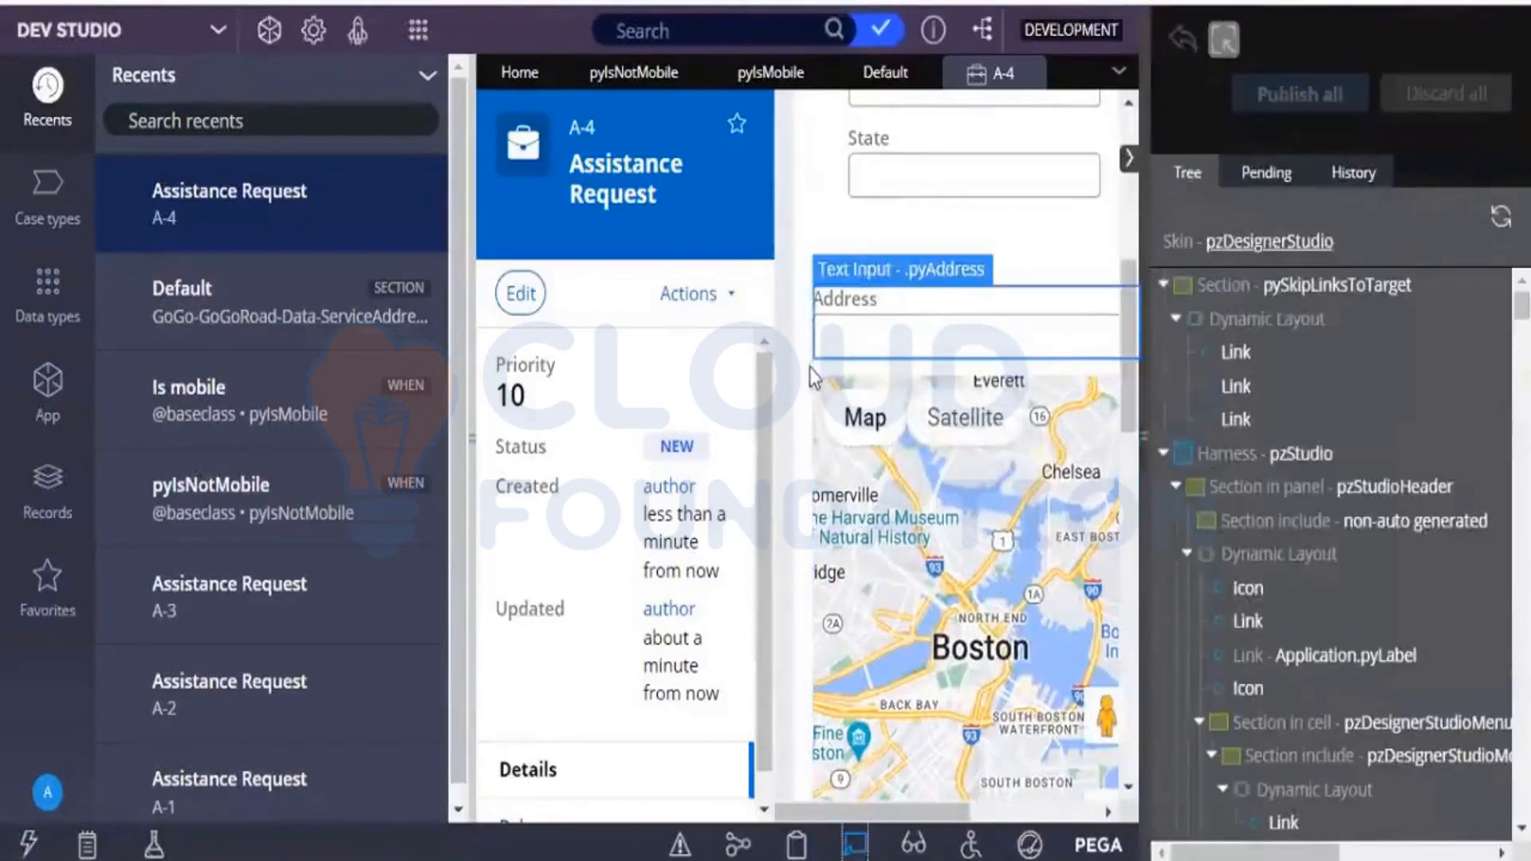
left_click(834, 367)
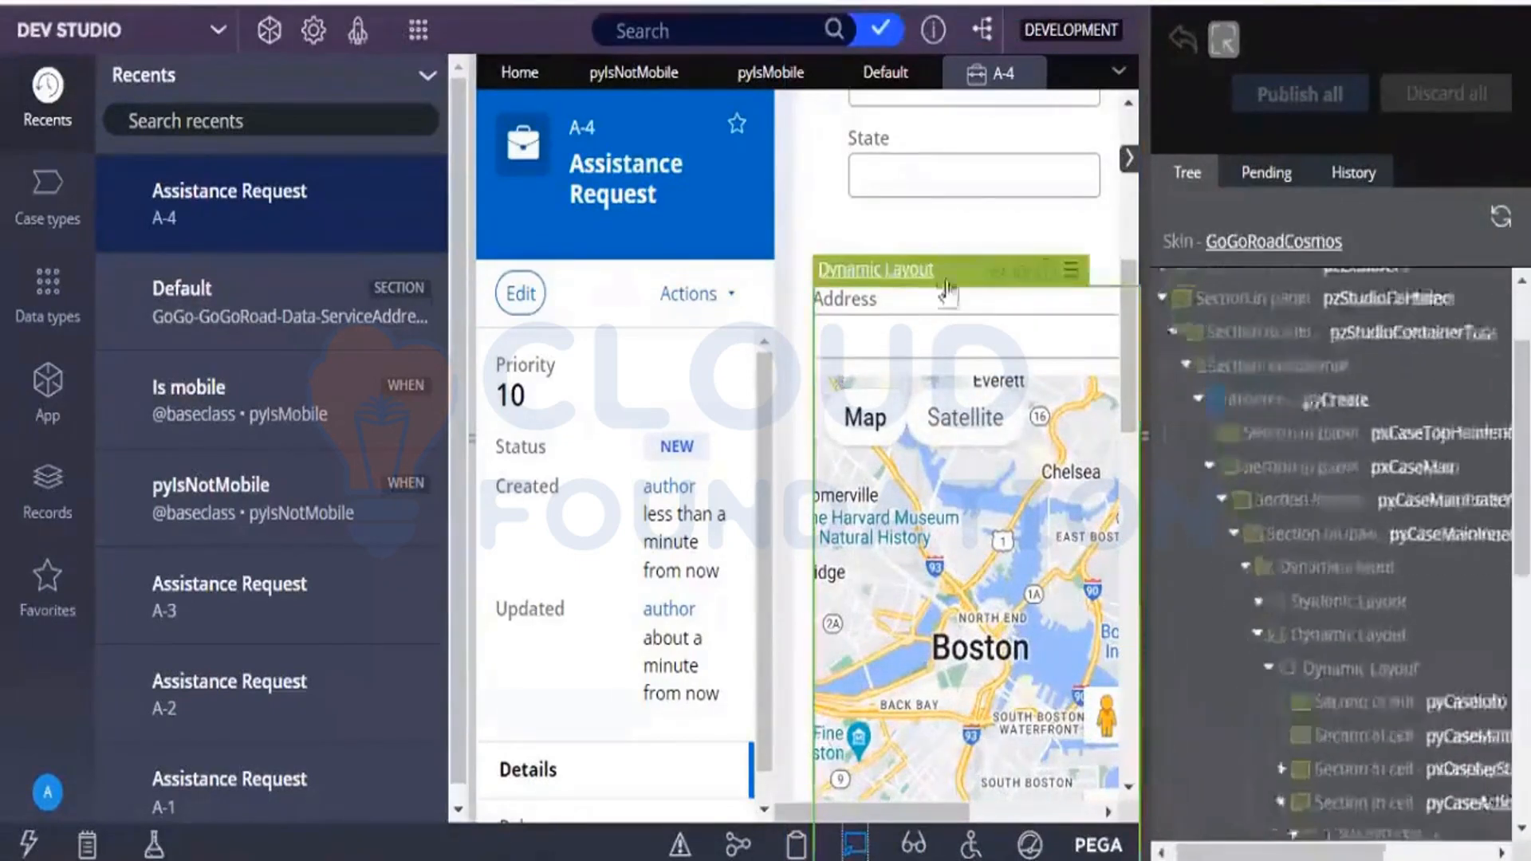
left_click(994, 283)
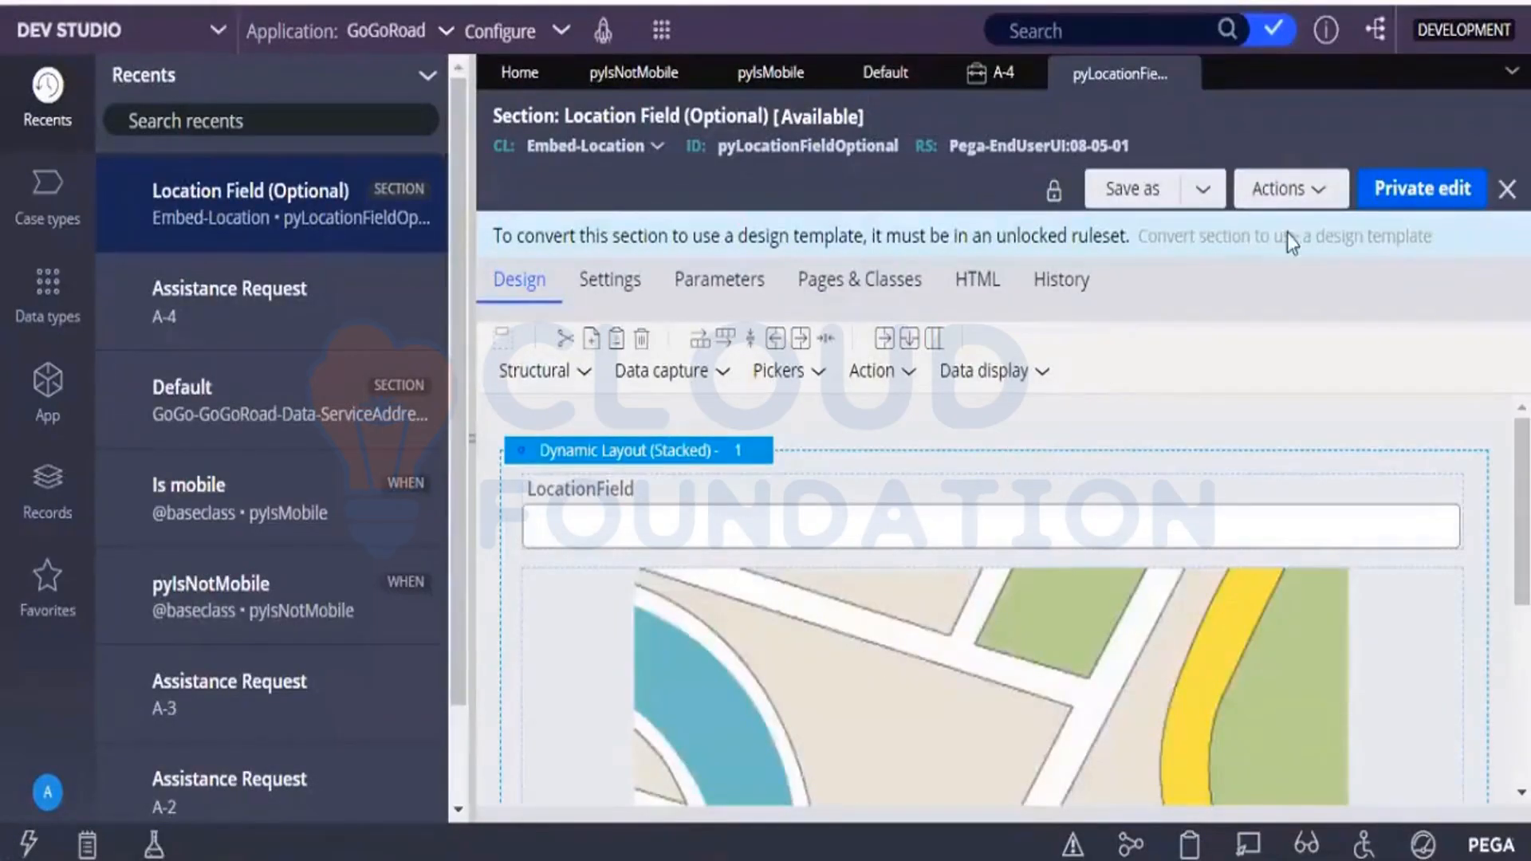
left_click(1398, 181)
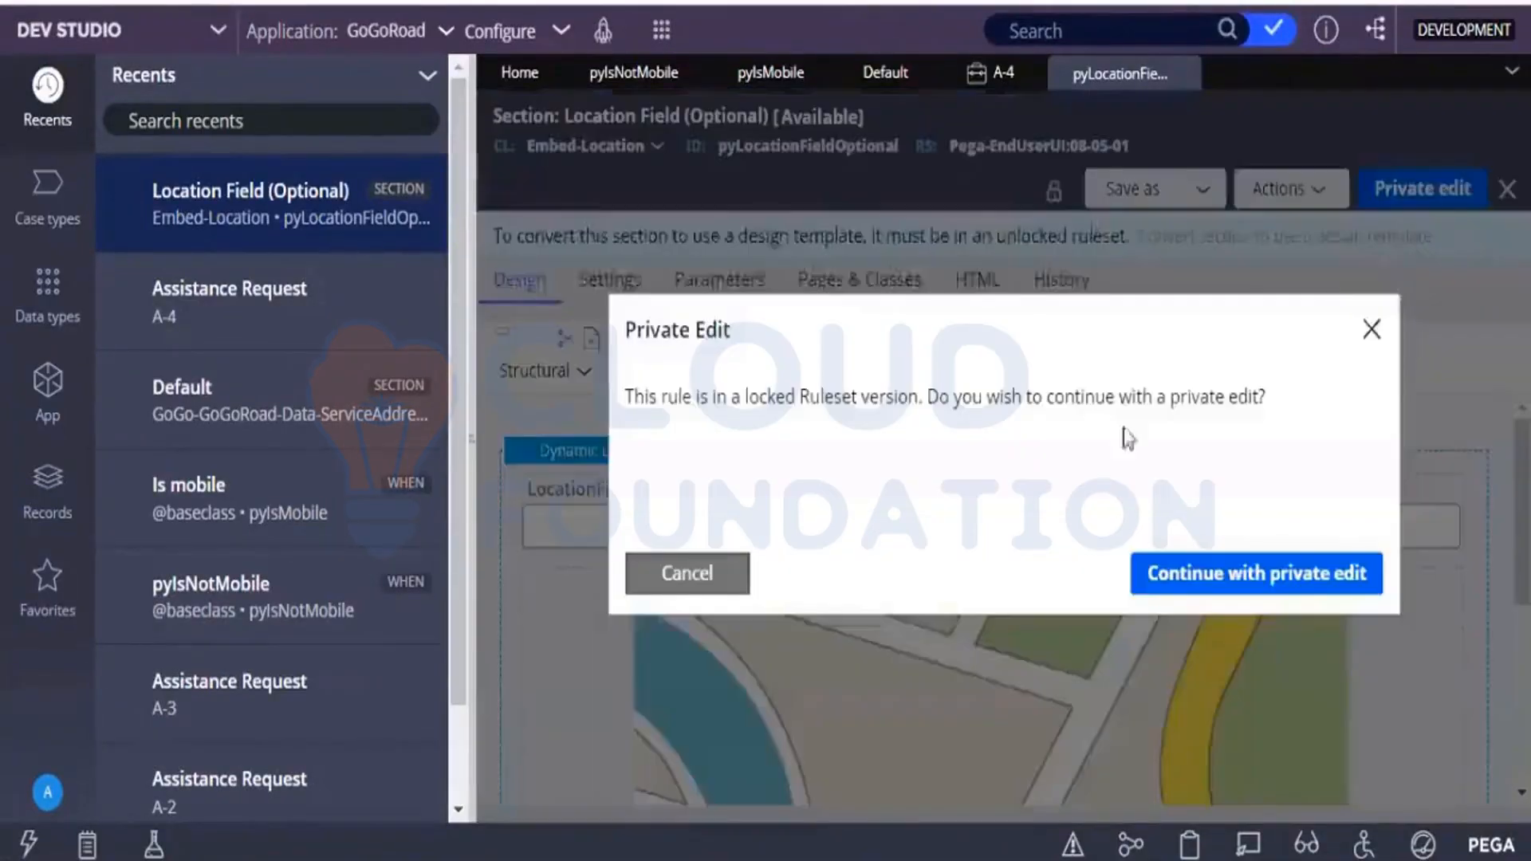
left_click(1194, 570)
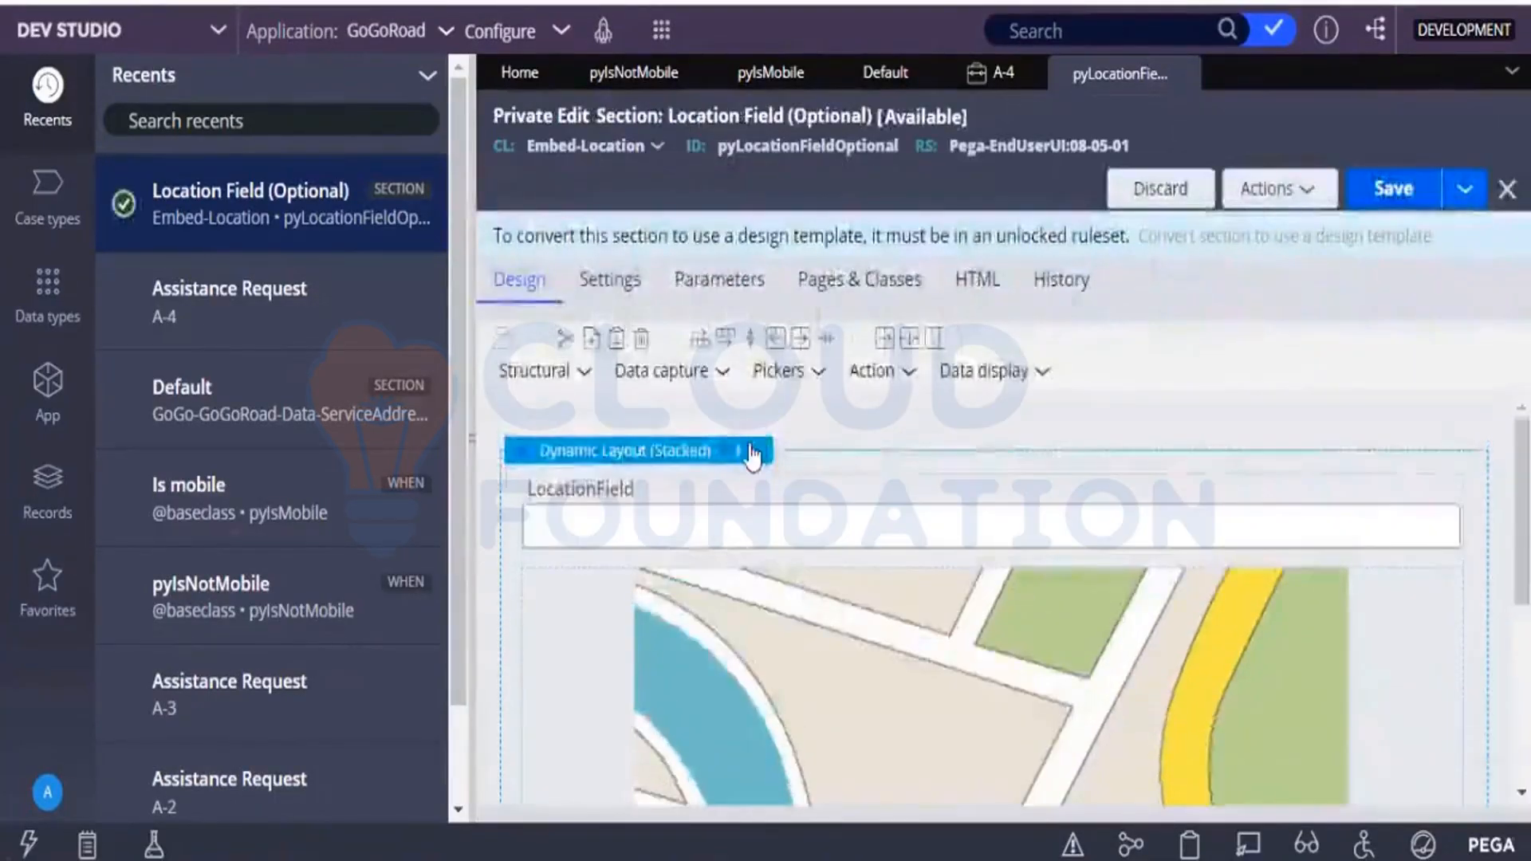
Set the location field dynamic layout's visibility to Condition (when rule) with pyIsMobile, submit it, and save the section.
left_click(750, 450)
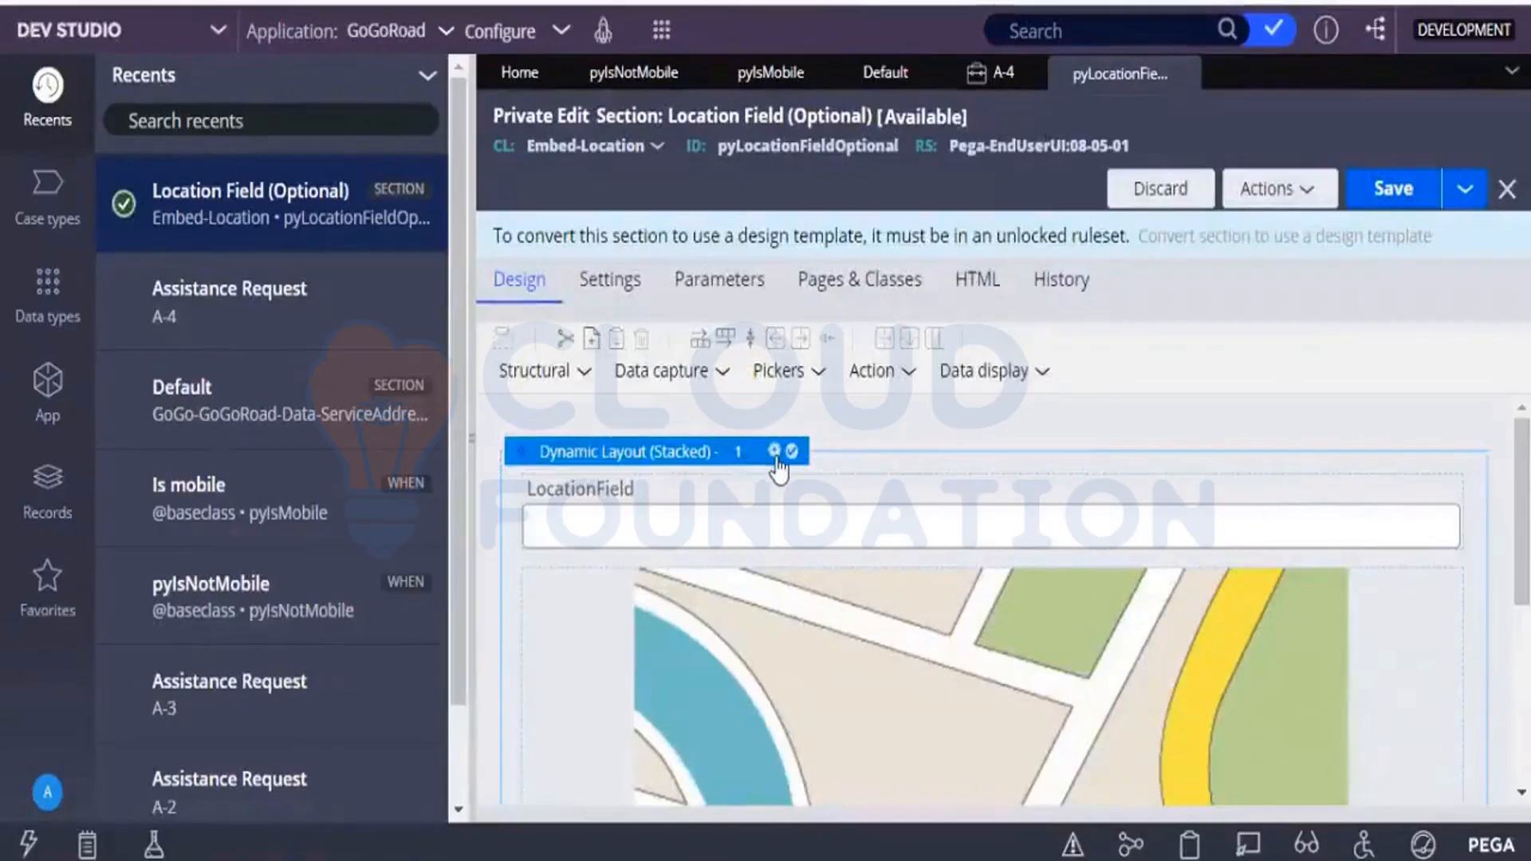
left_click(773, 452)
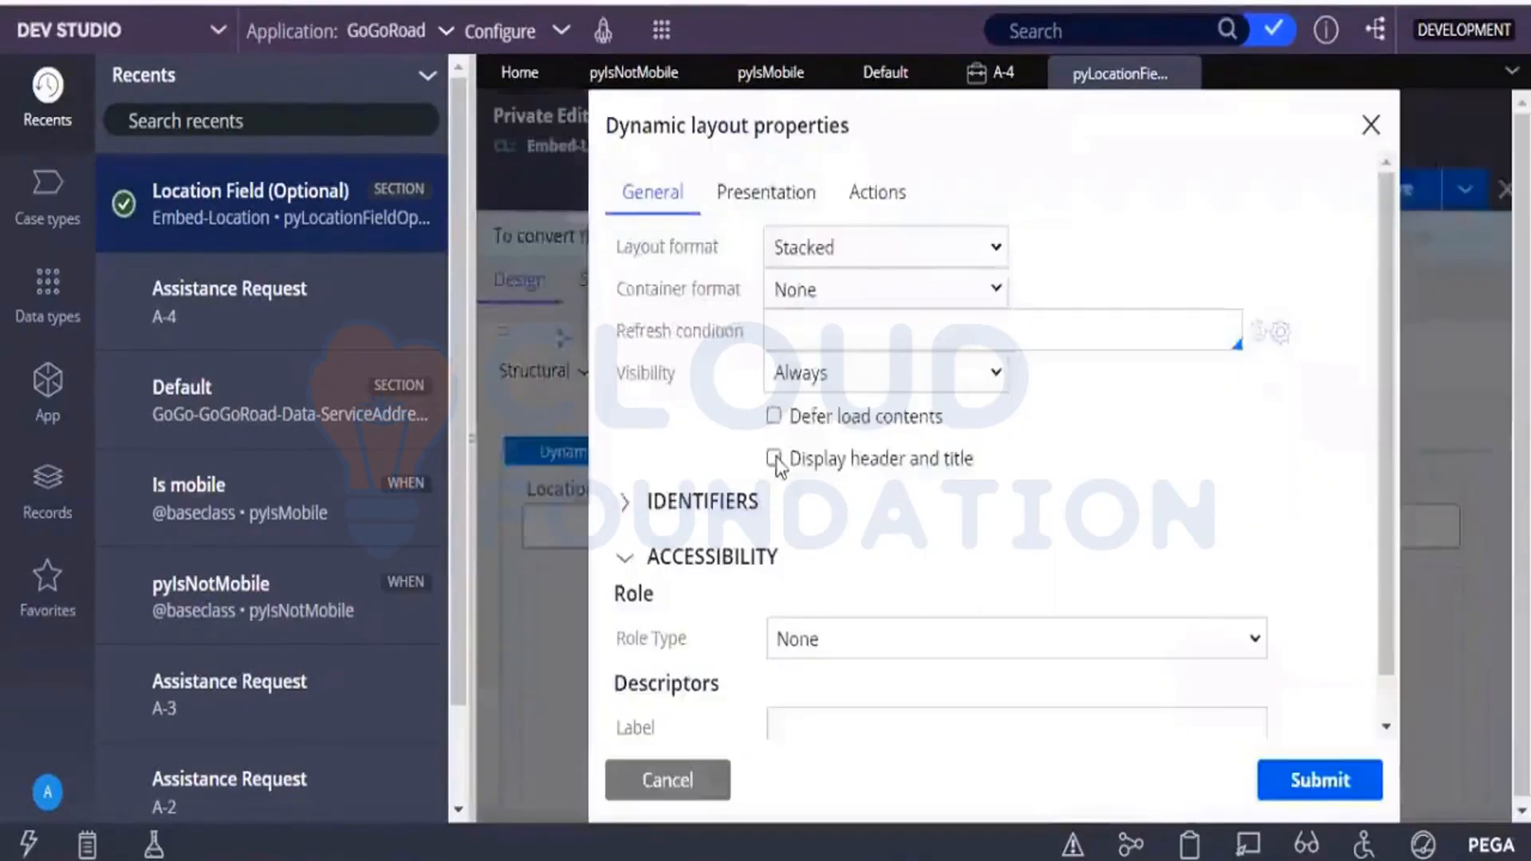
left_click(836, 390)
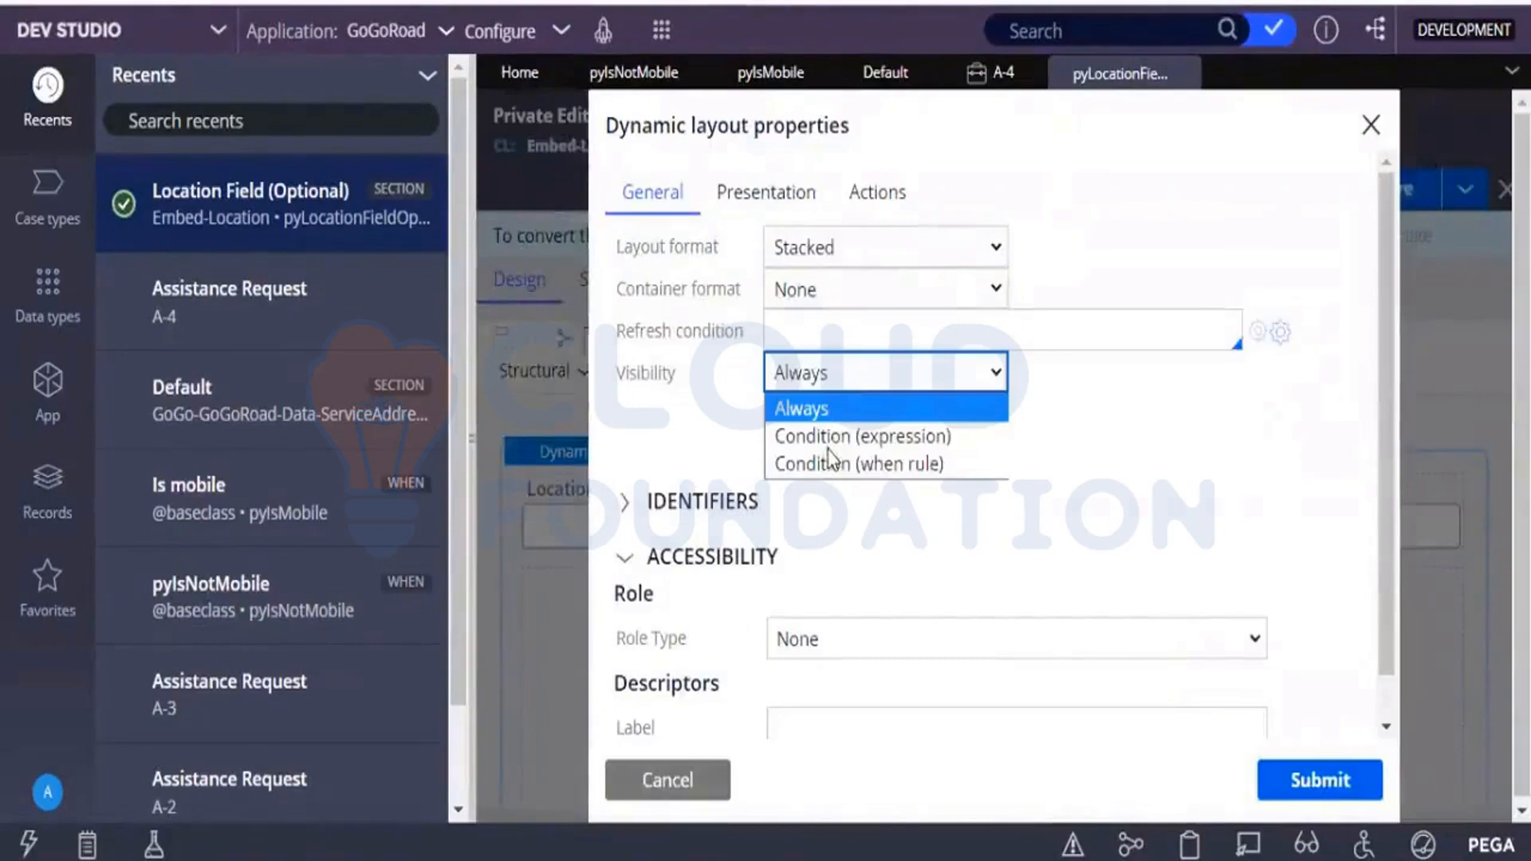
left_click(834, 464)
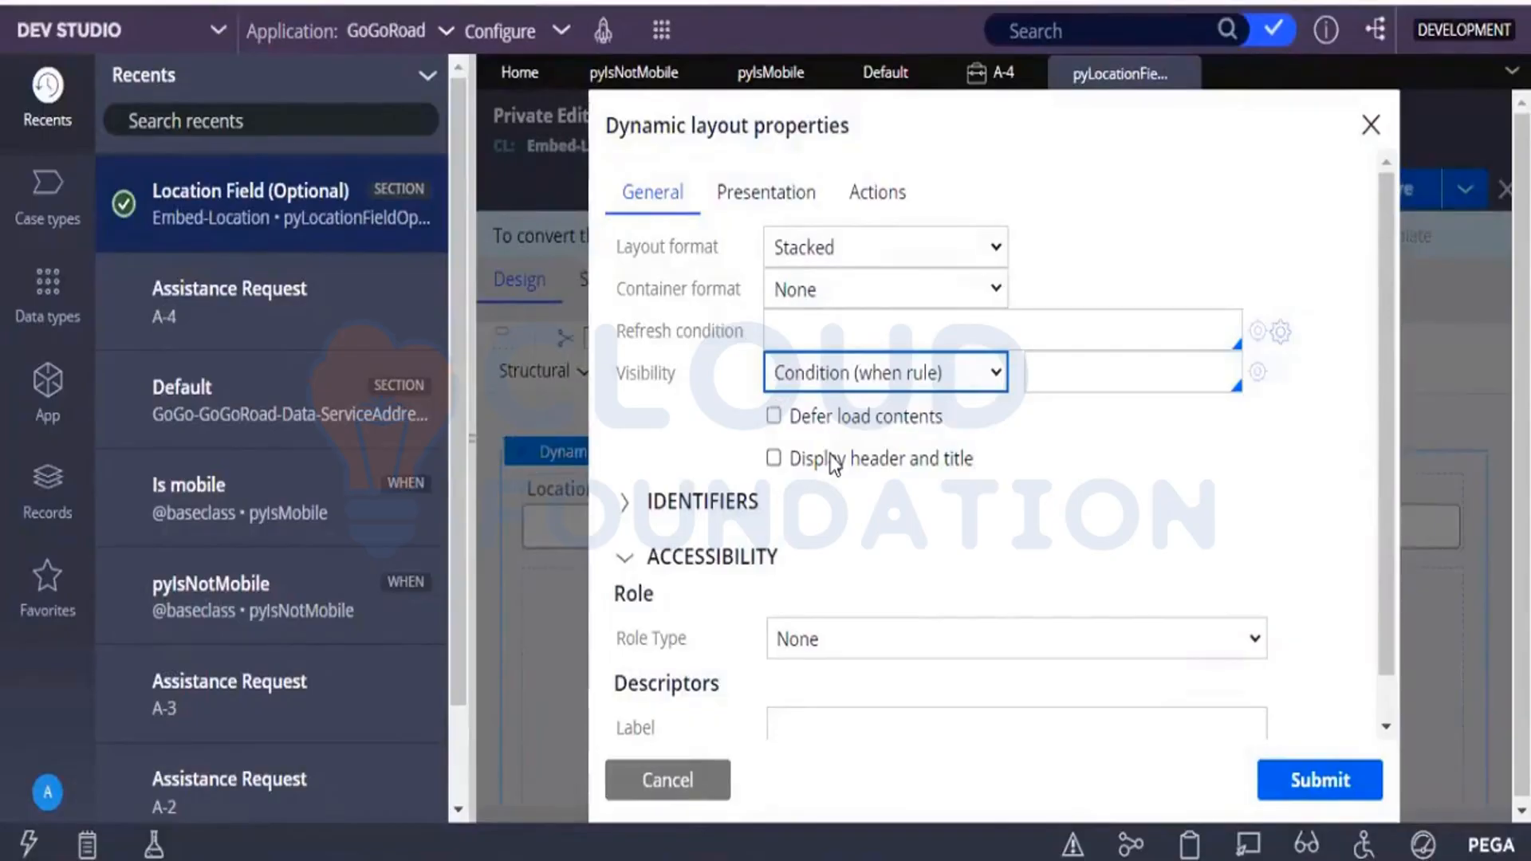
left_click(1084, 373)
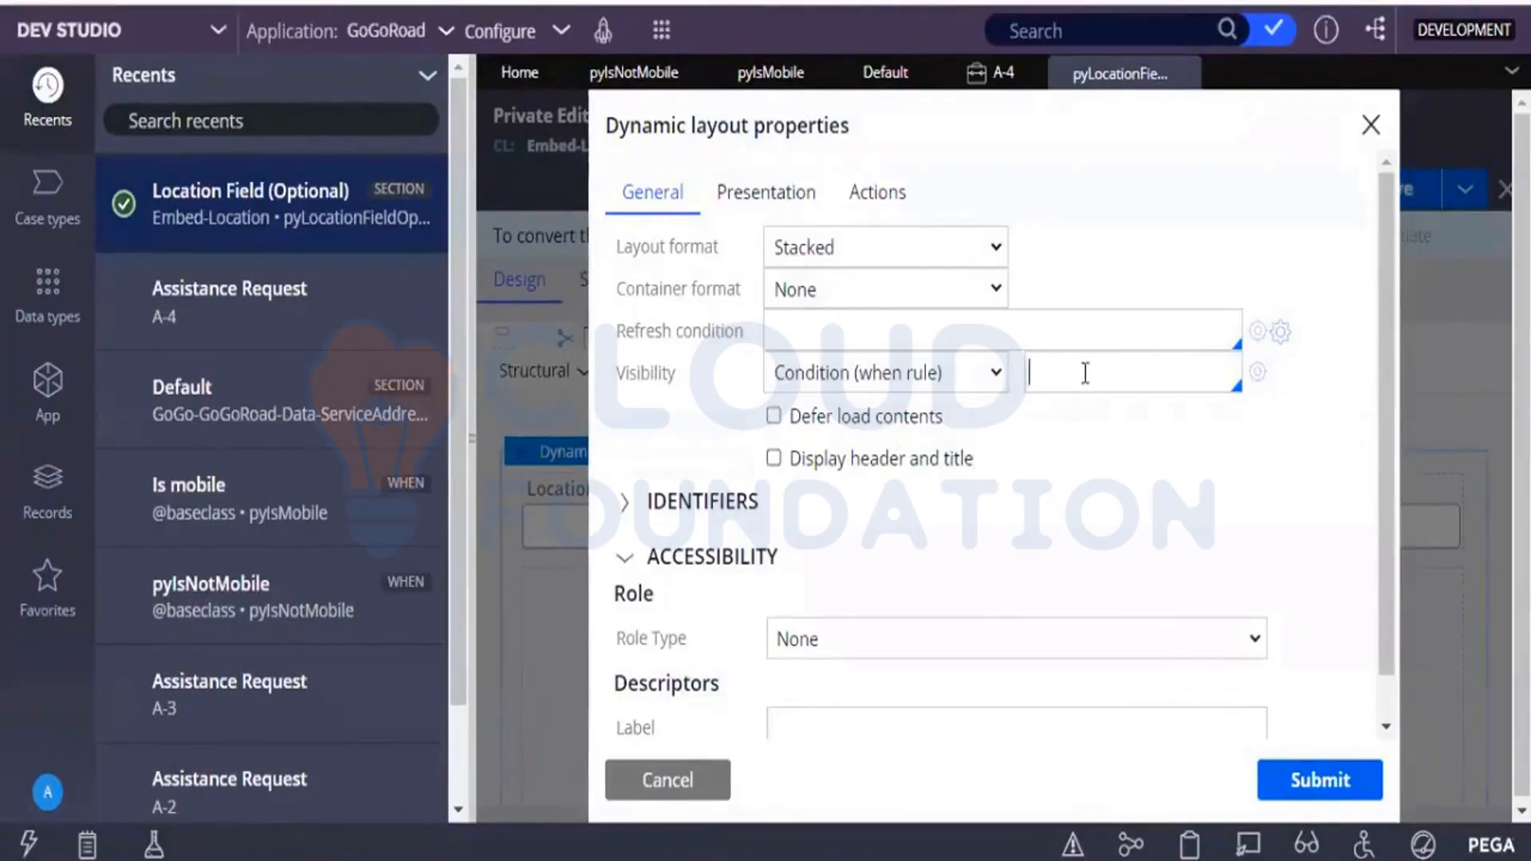
type("puis")
key("BackSpace")
key("BackSpace")
key("BackSpace")
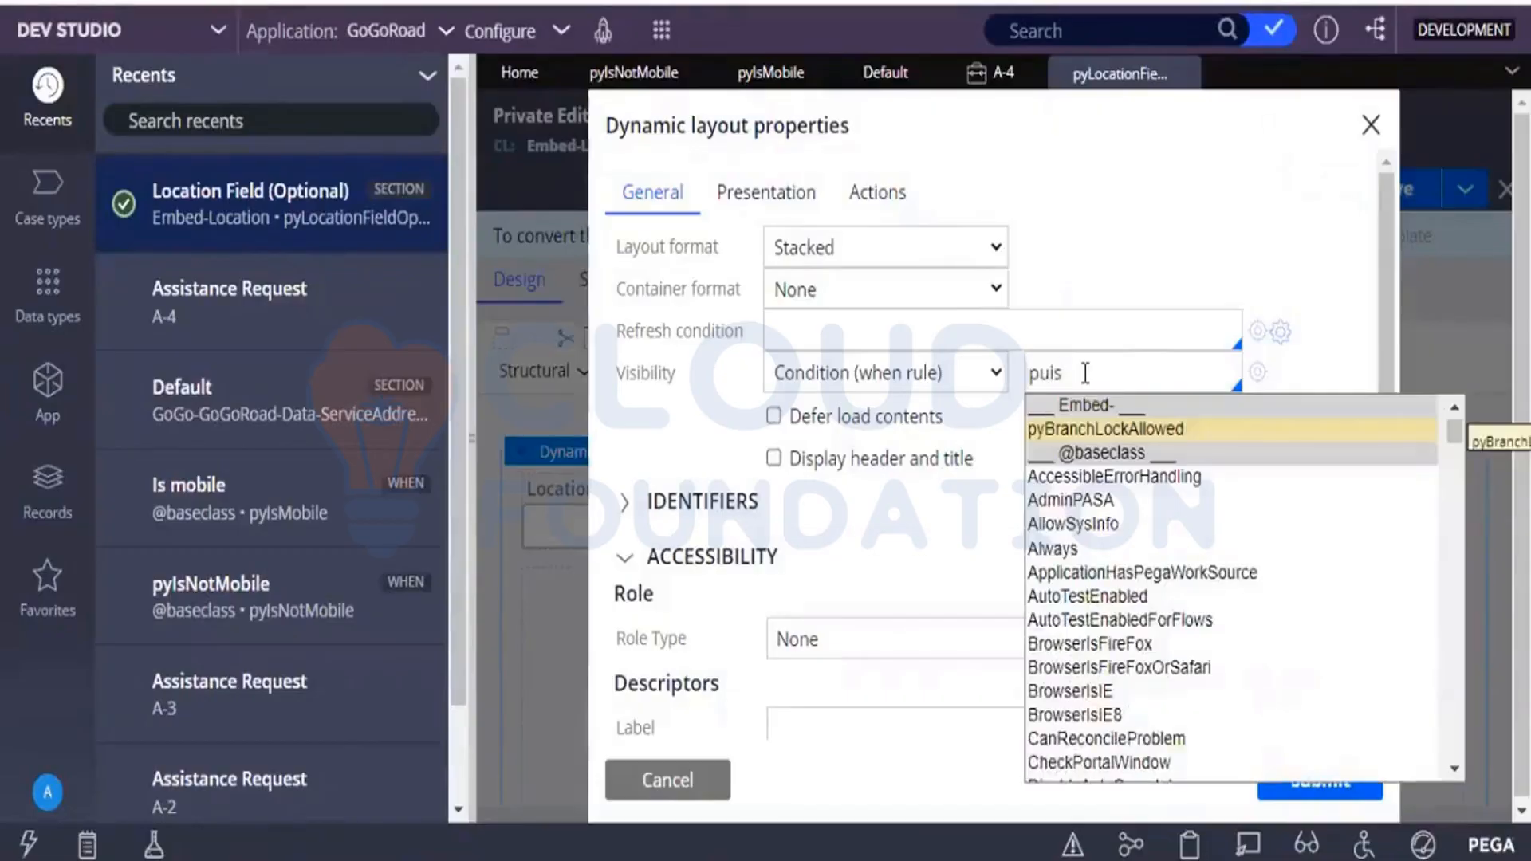
type("yism")
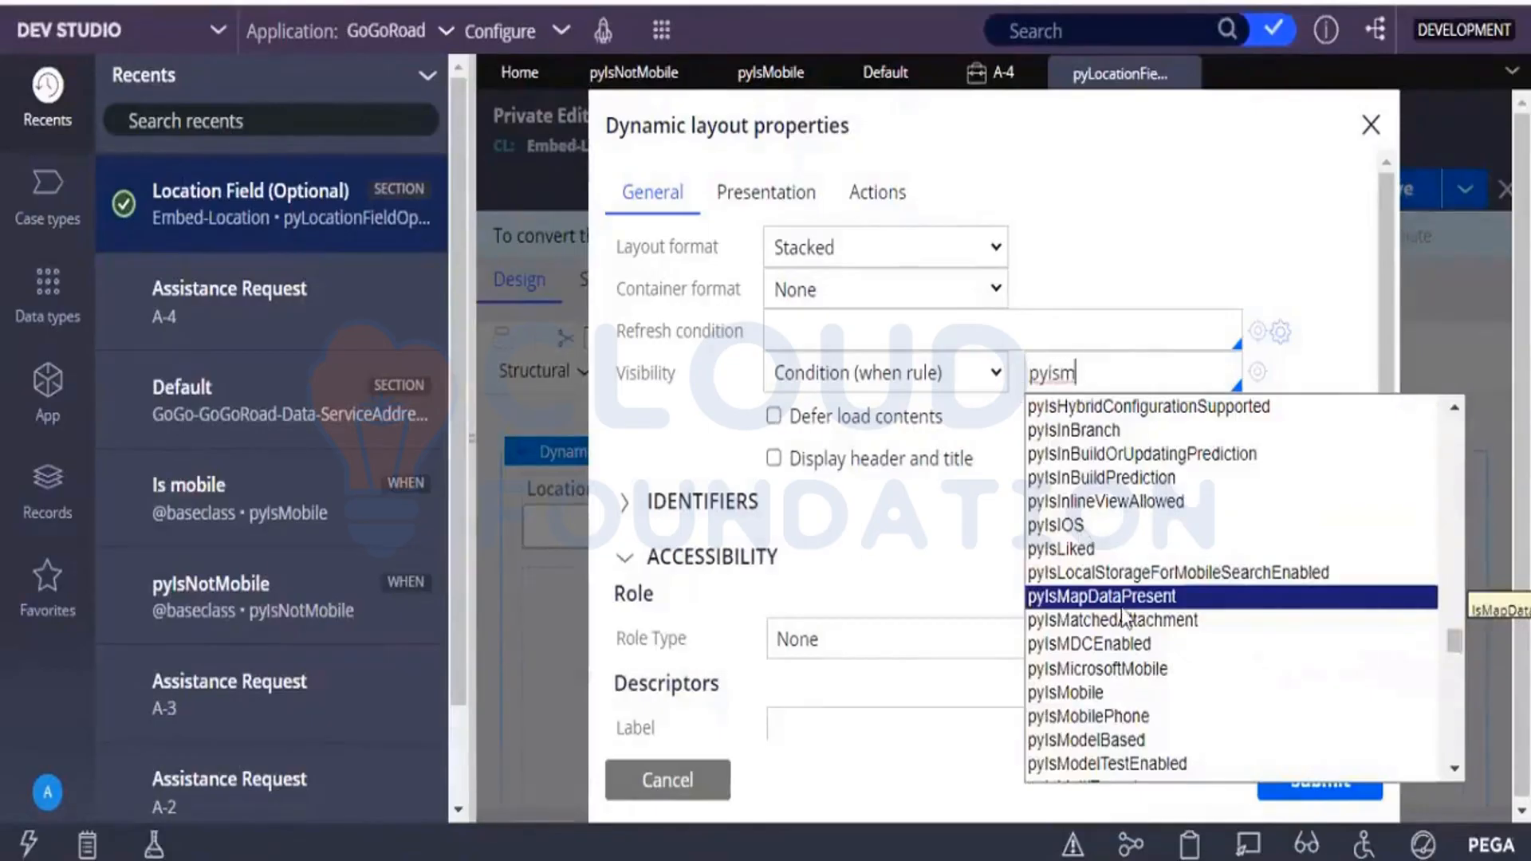
left_click(1054, 694)
left_click(1299, 785)
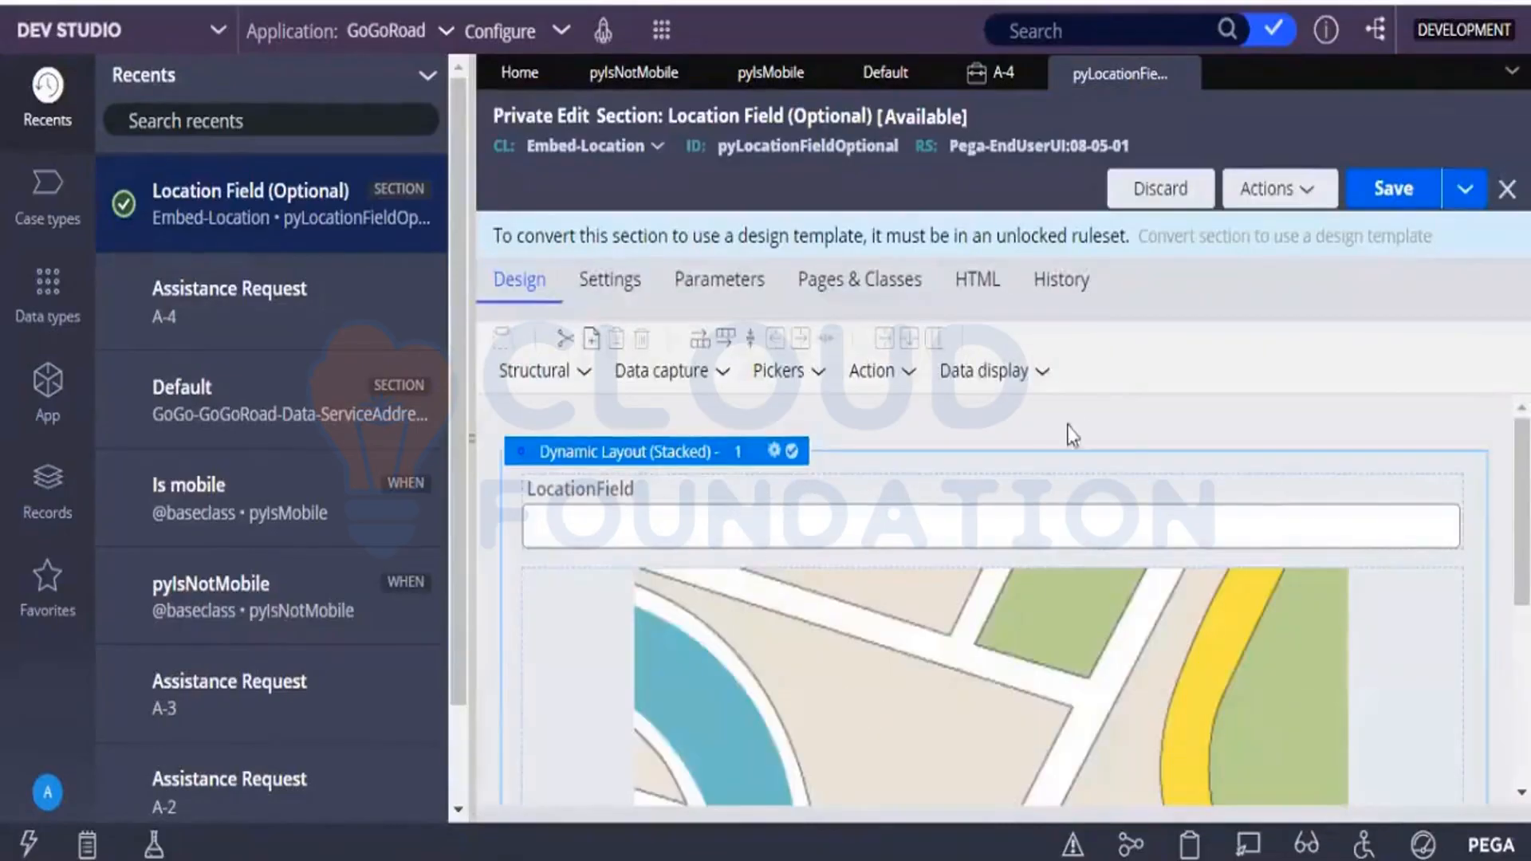
left_click(1403, 198)
Refresh the Assistance Request case and reopen its Identify location assignment to check the address and map visibility.
left_click(969, 88)
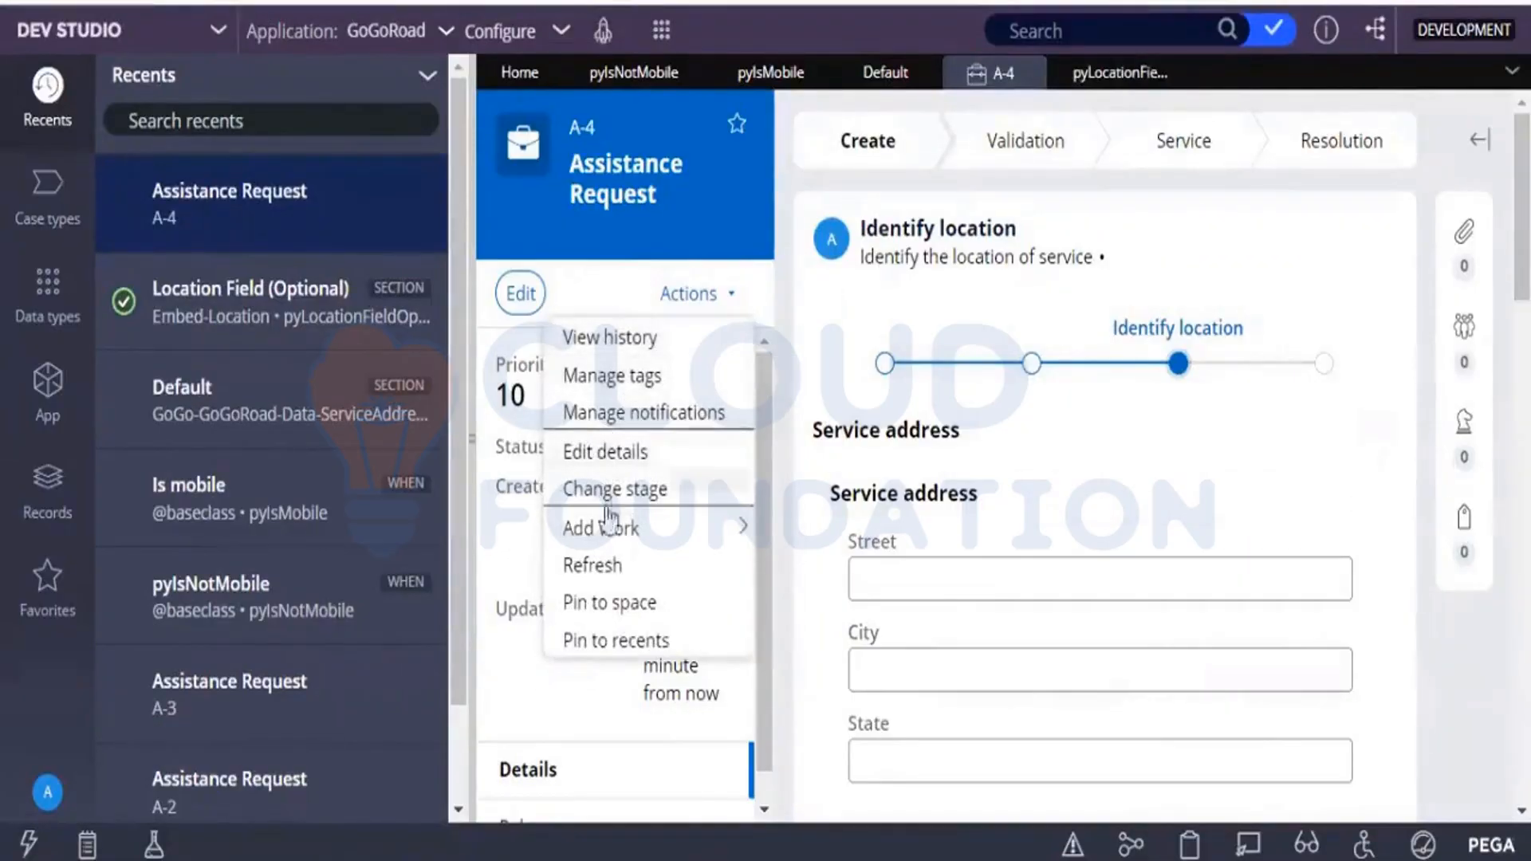
left_click(608, 582)
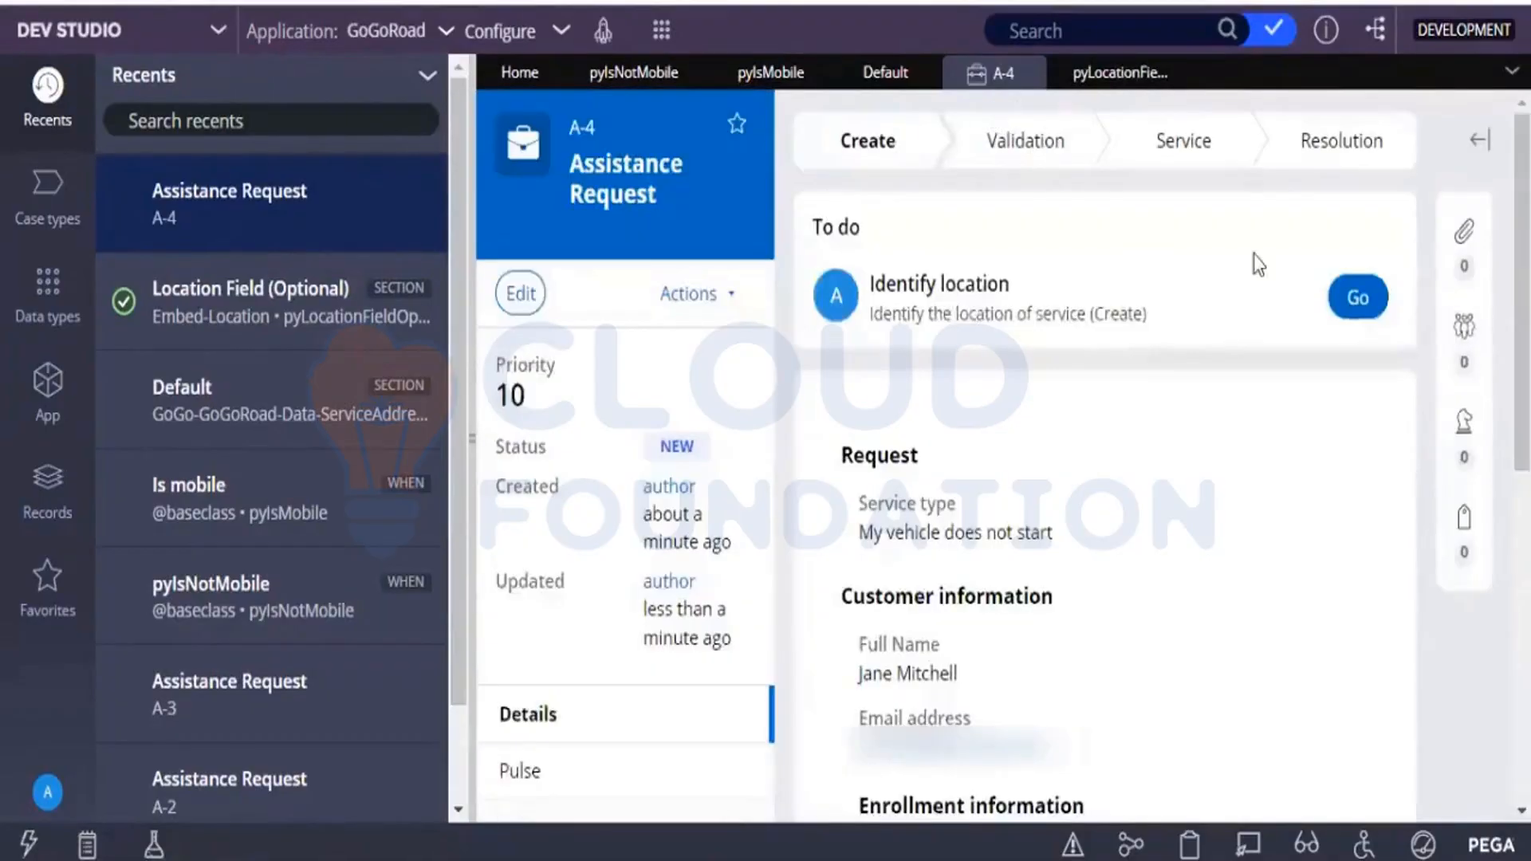
left_click(1360, 302)
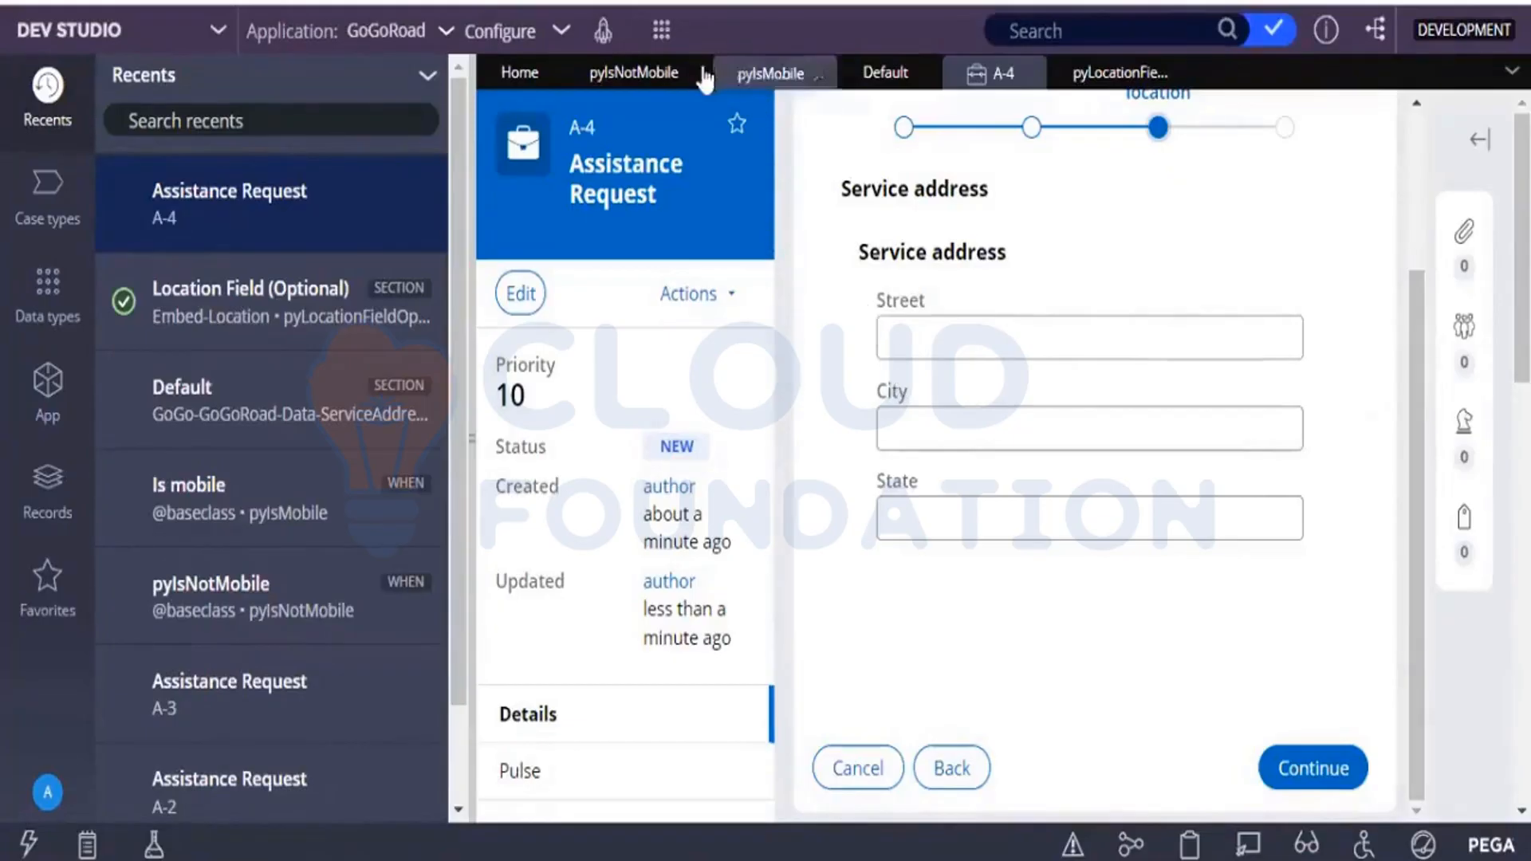
Review the visibility rule in the Service address dynamic layout's properties, cancel without changes, and return to the Assistance Request case.
left_click(878, 74)
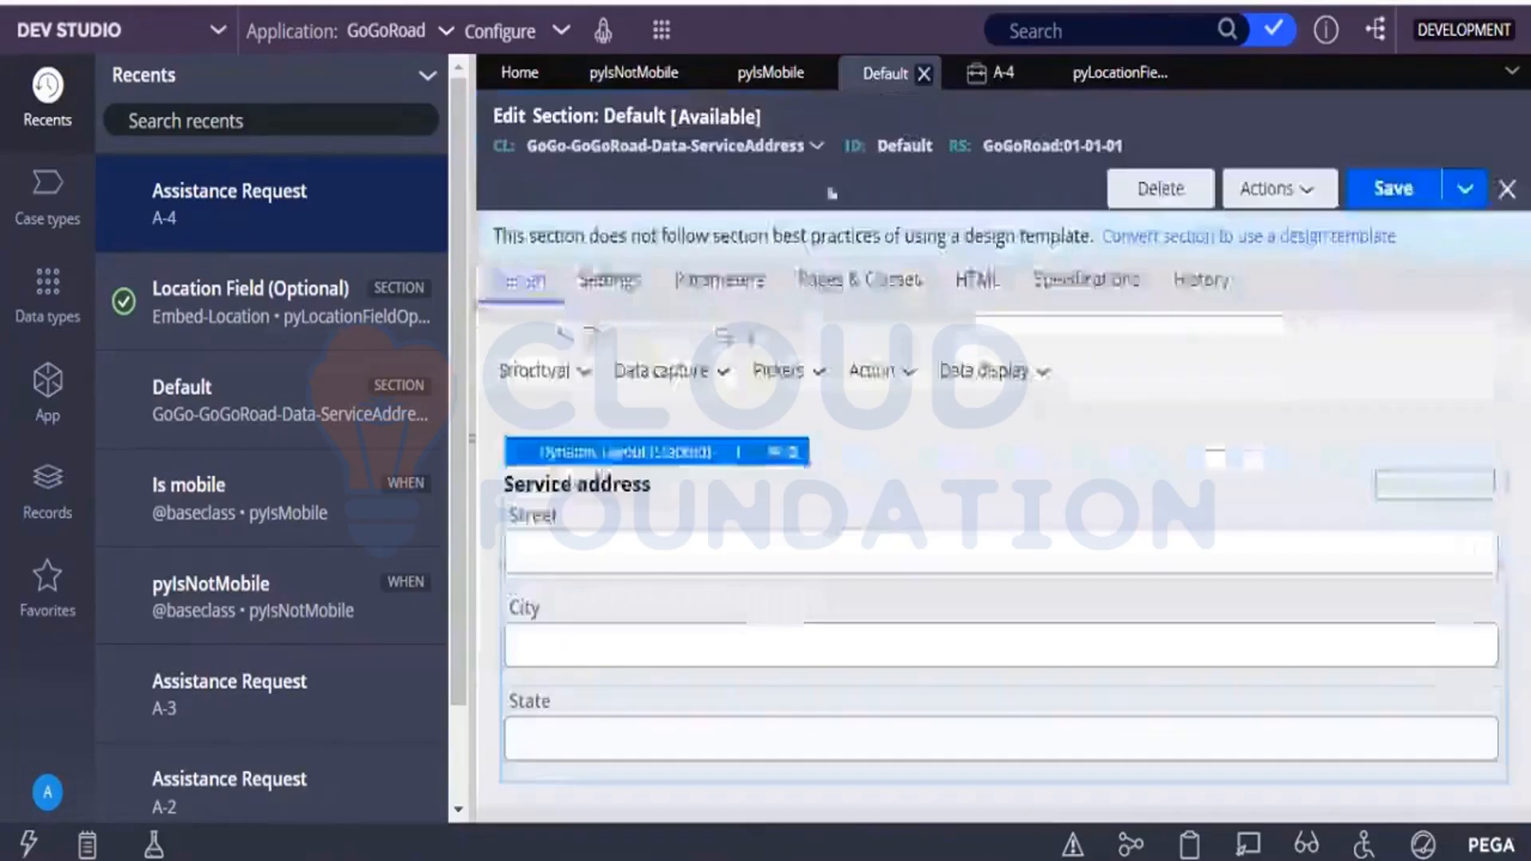
left_click(775, 454)
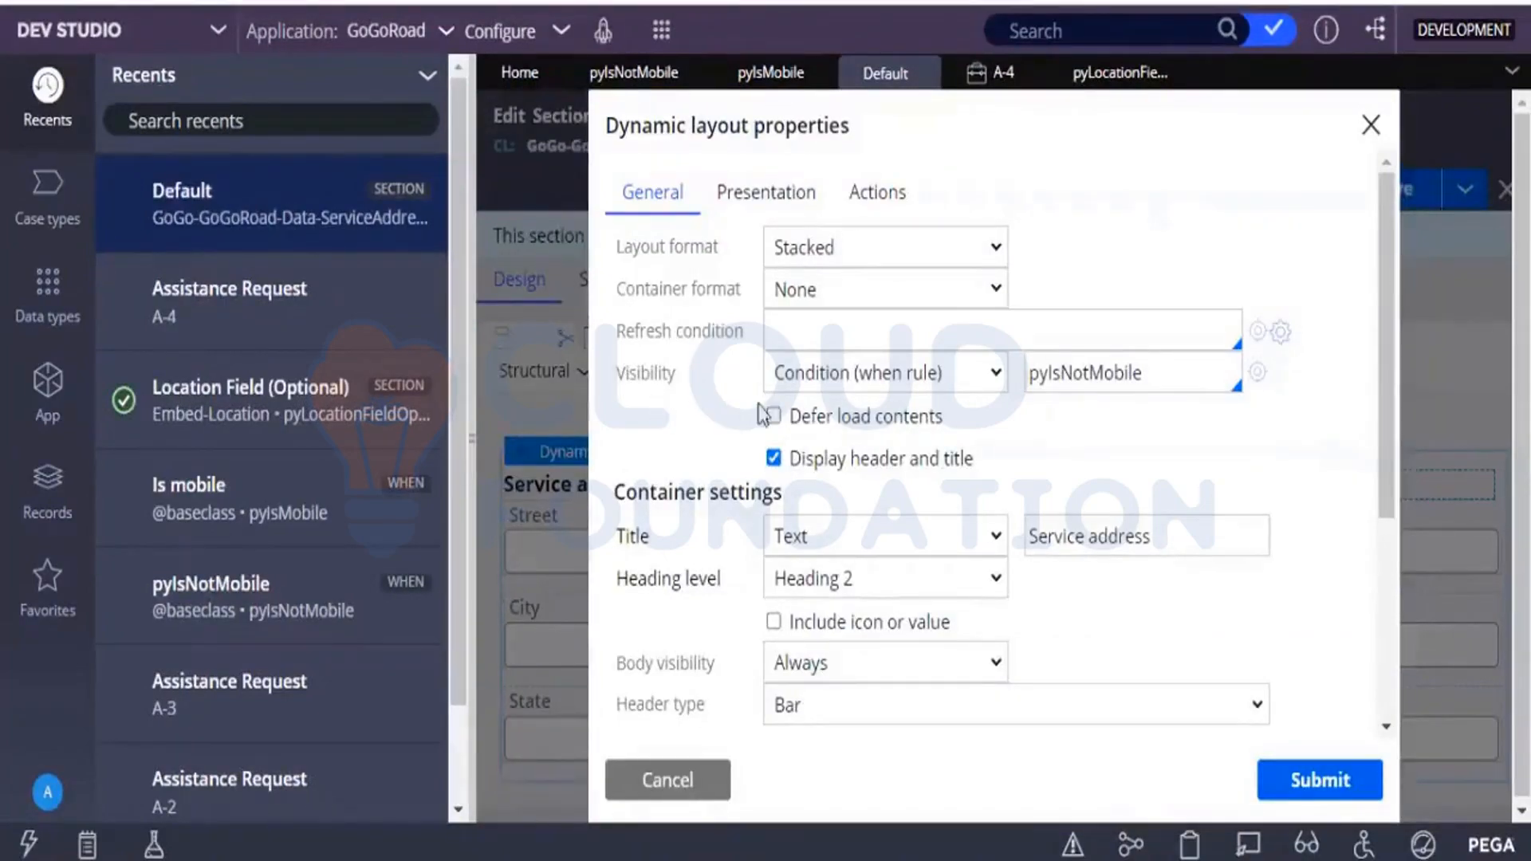
left_click(897, 389)
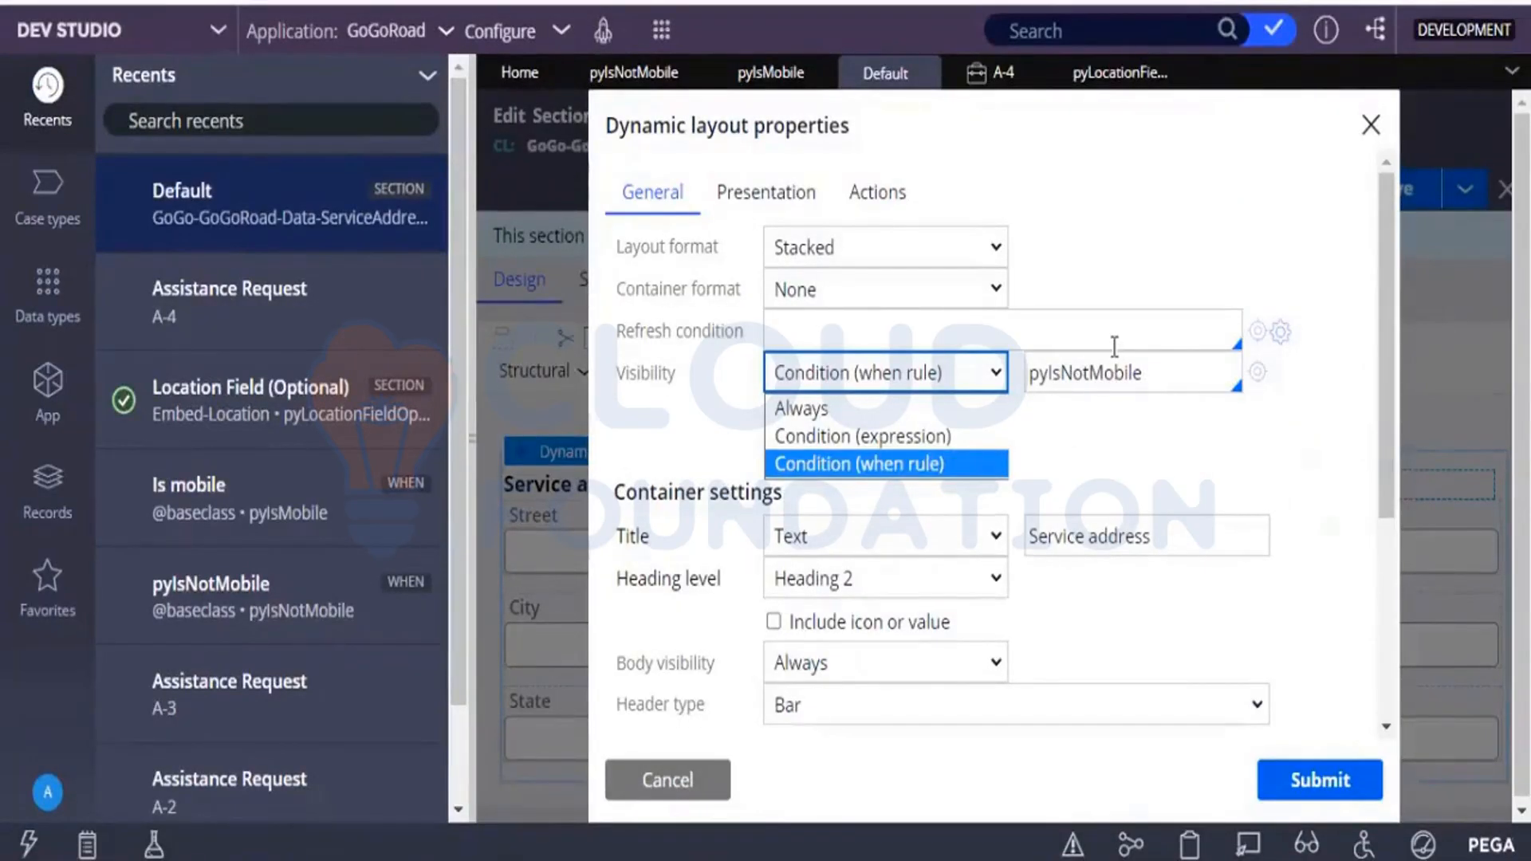
left_click(647, 793)
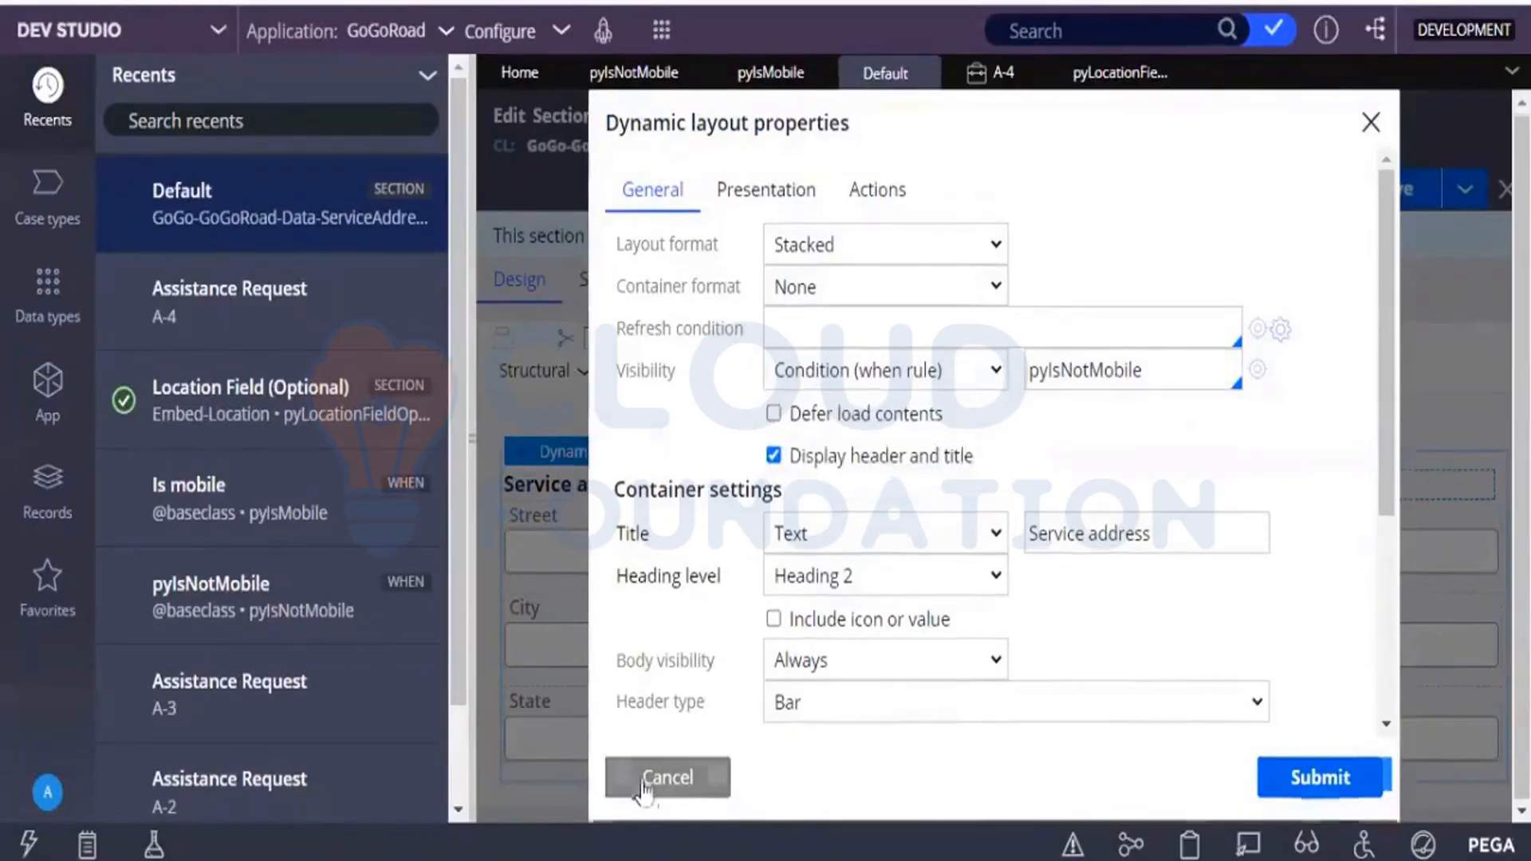
left_click(644, 785)
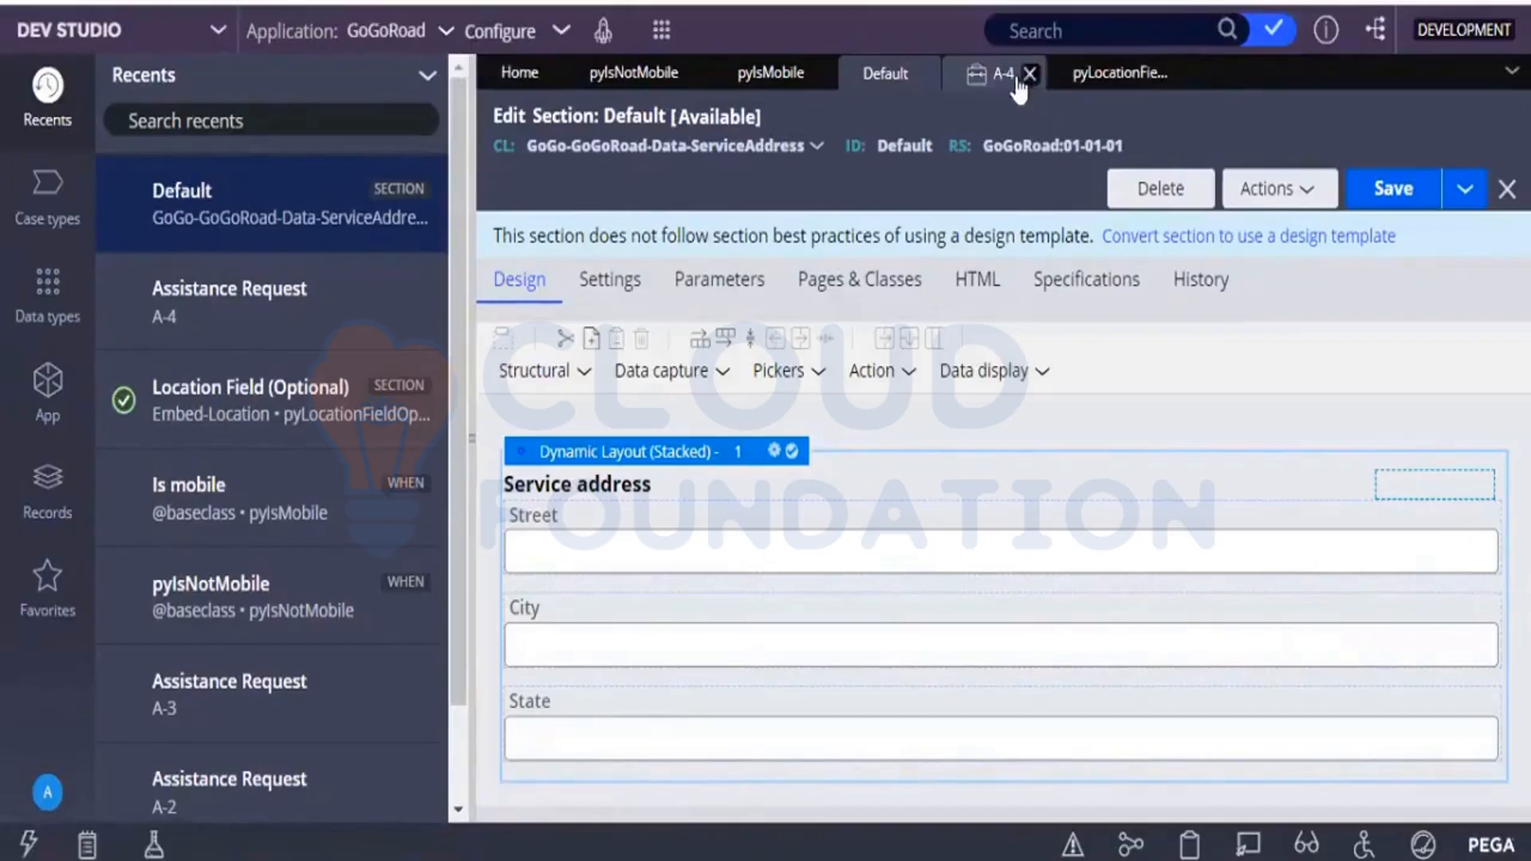
left_click(1014, 76)
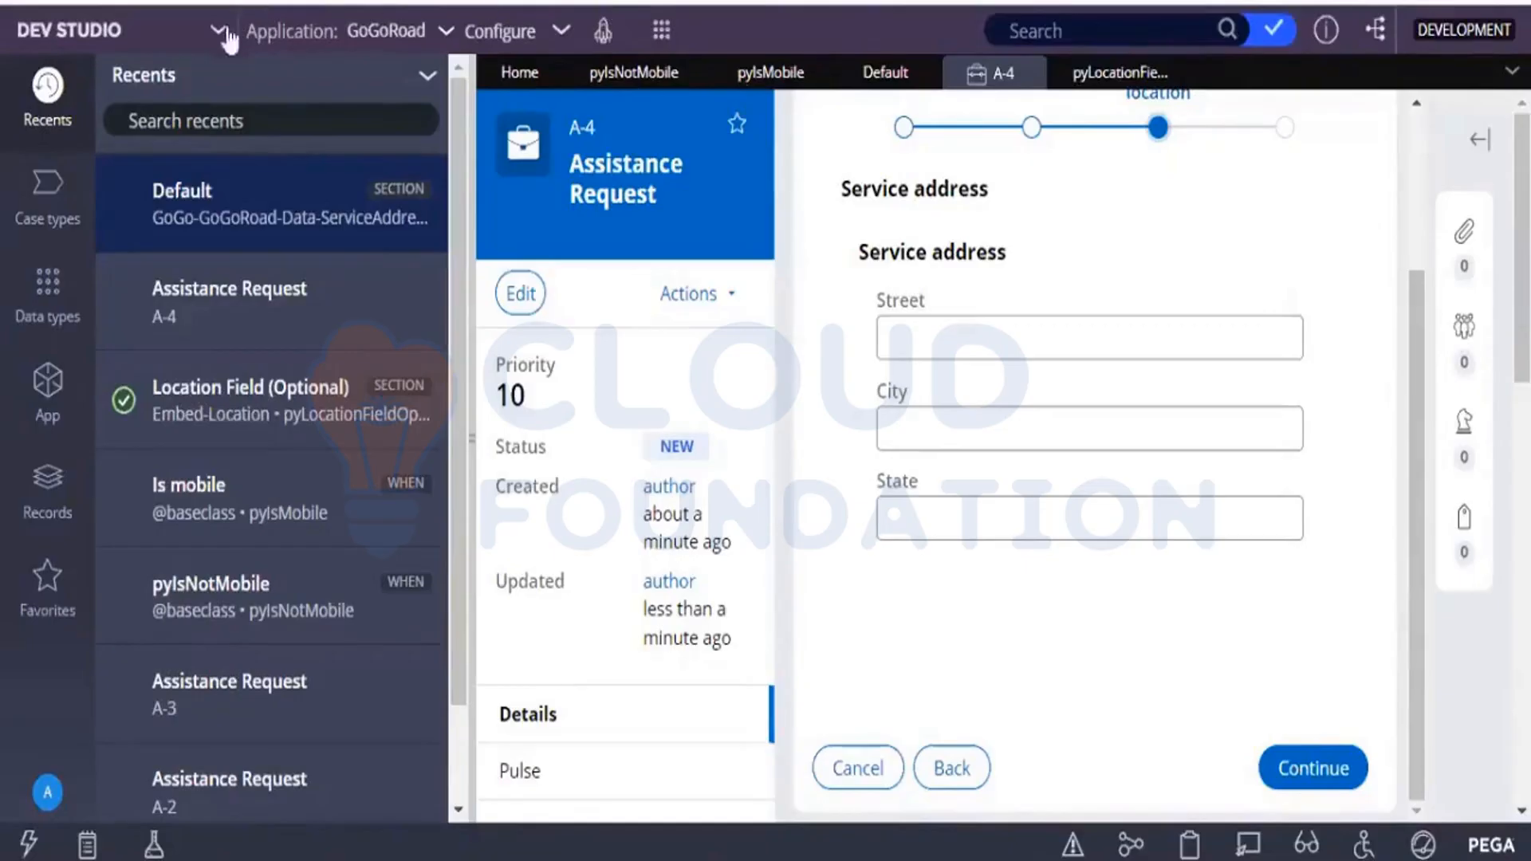
Switch to App Studio and exit the user portal preview to the Assistance Request case life cycle.
left_click(205, 48)
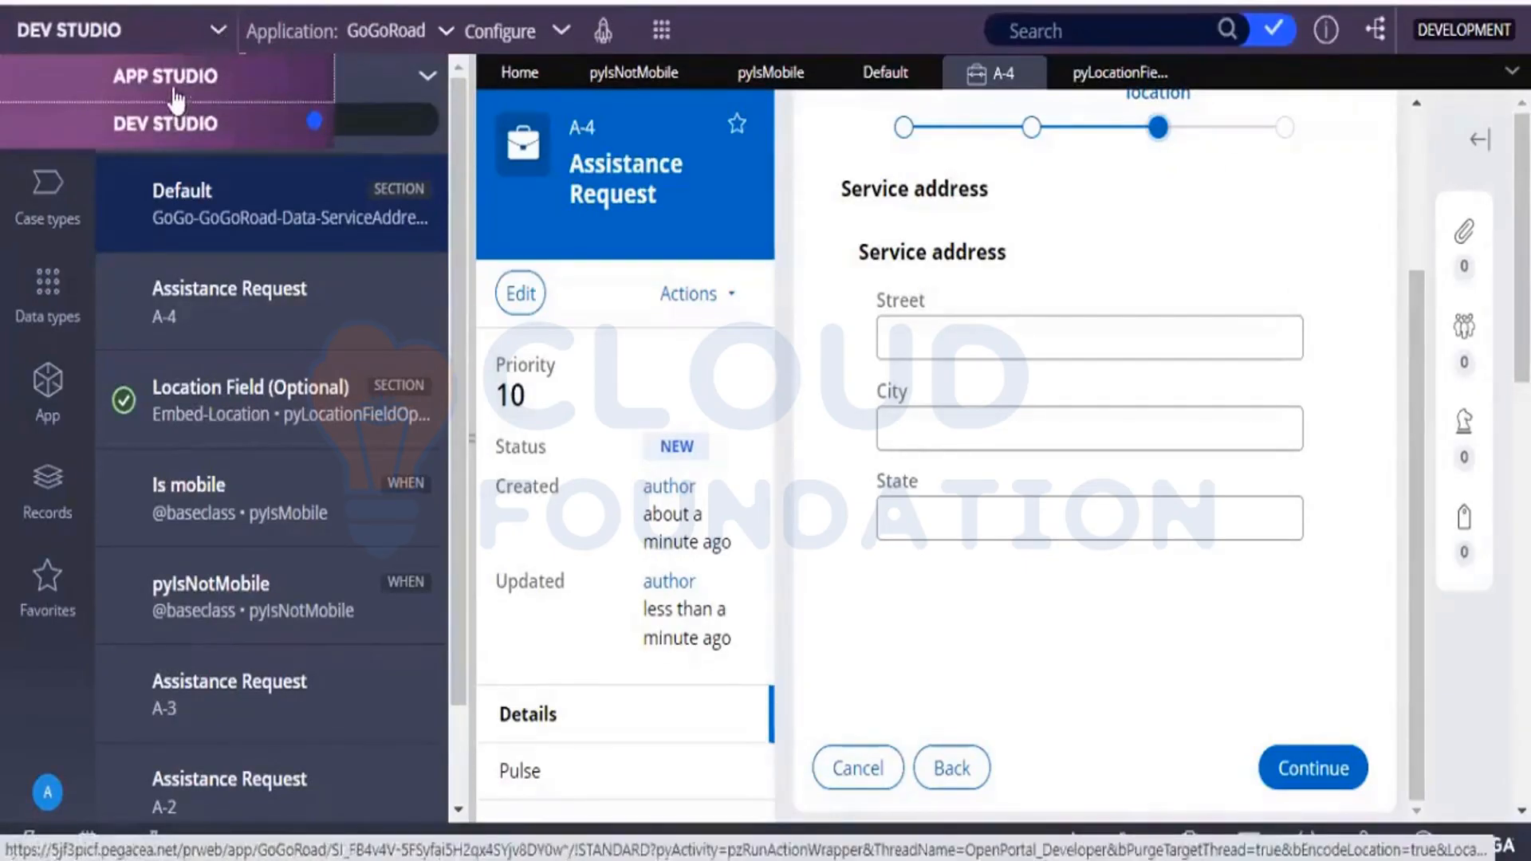
left_click(174, 87)
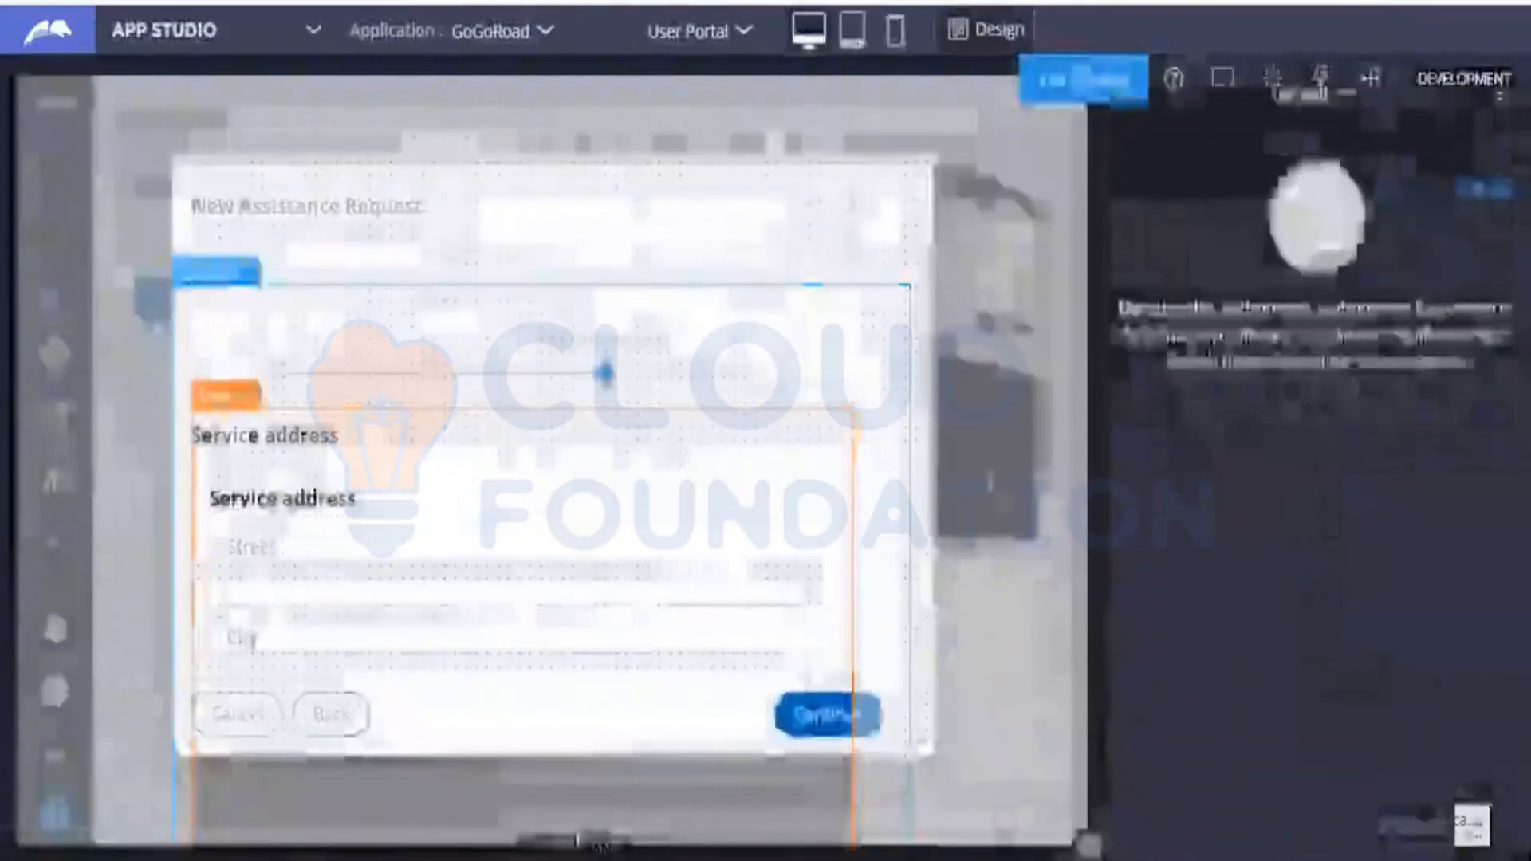
left_click(1076, 78)
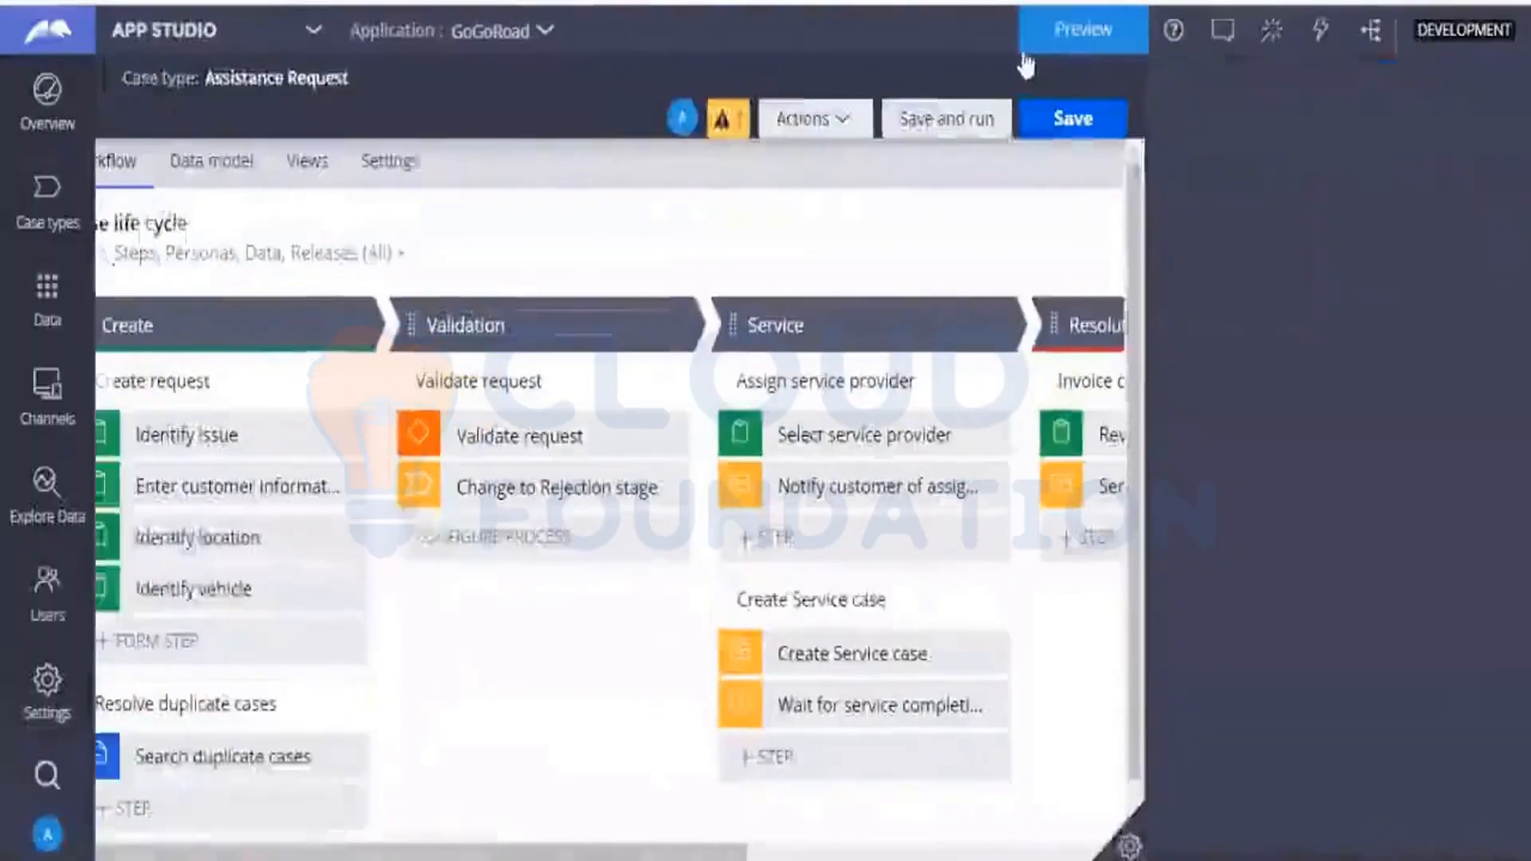
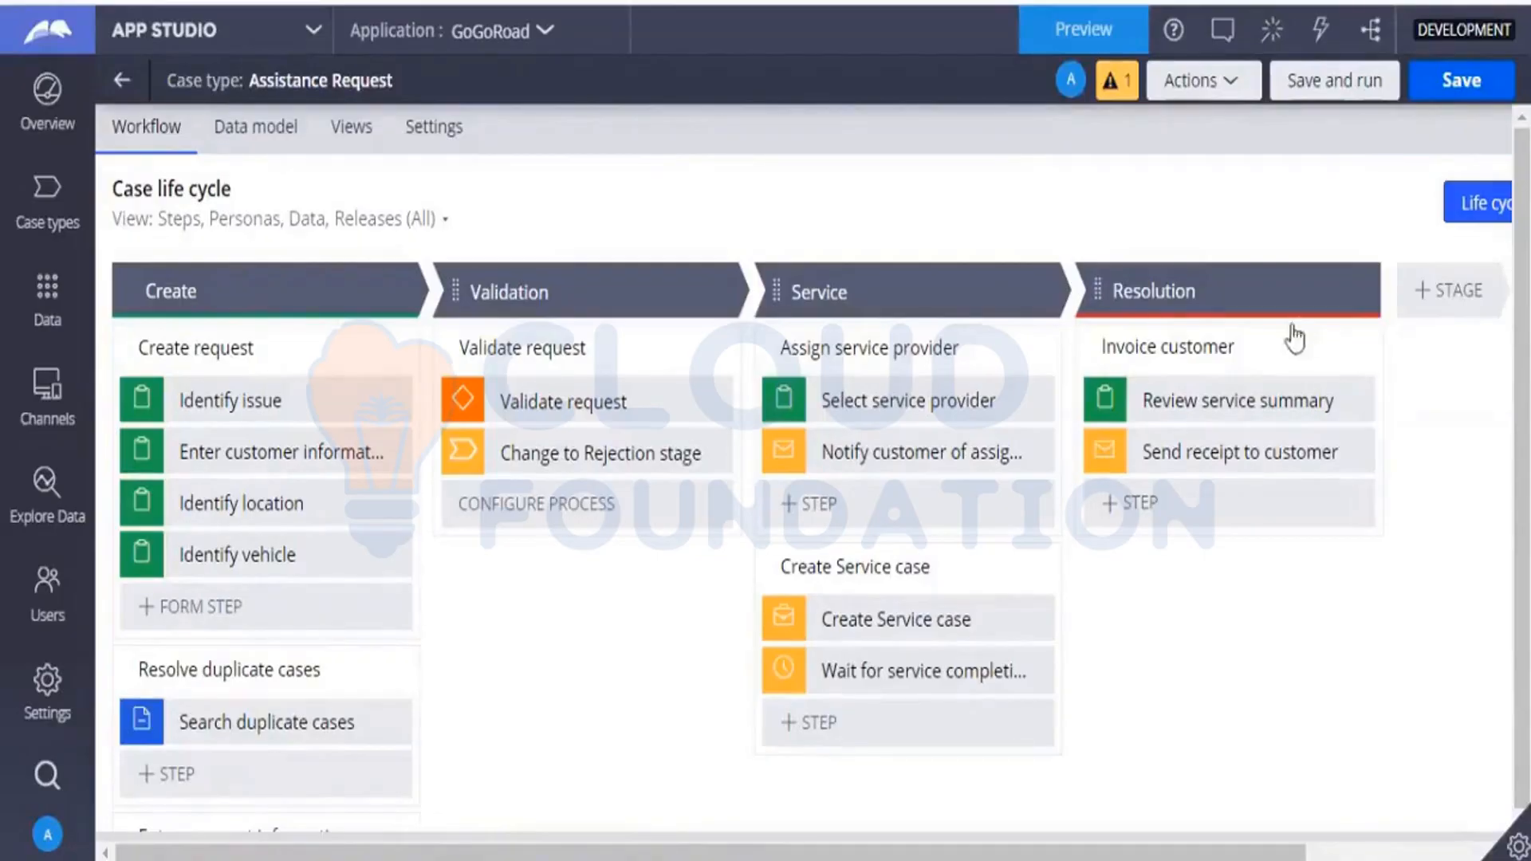
Save and run the Assistance Request case type, and submit the issue with service type My vehicle does not start.
left_click(1342, 88)
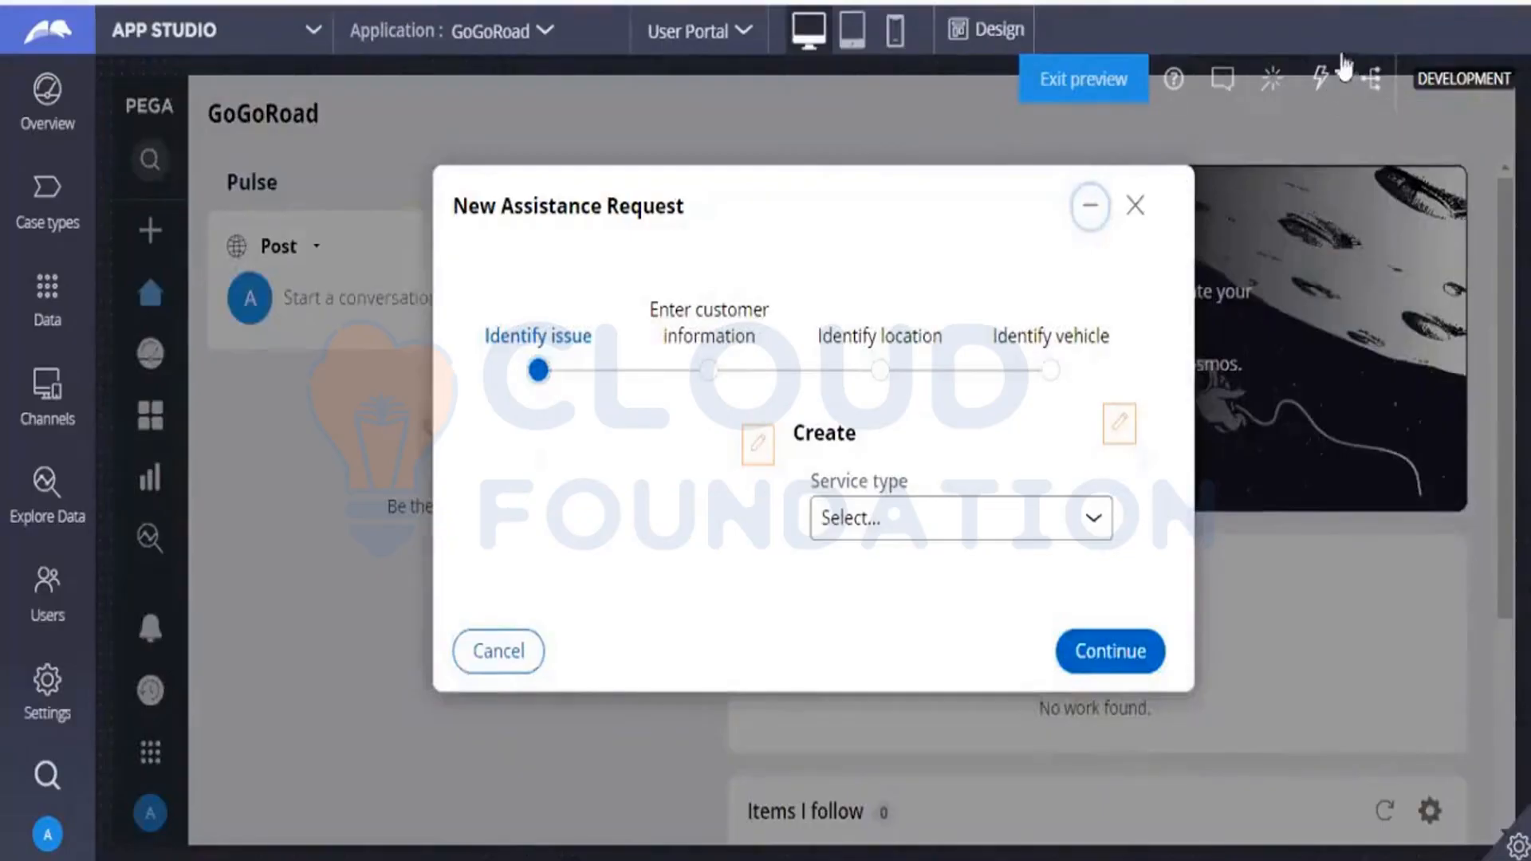
left_click(1003, 526)
left_click(887, 616)
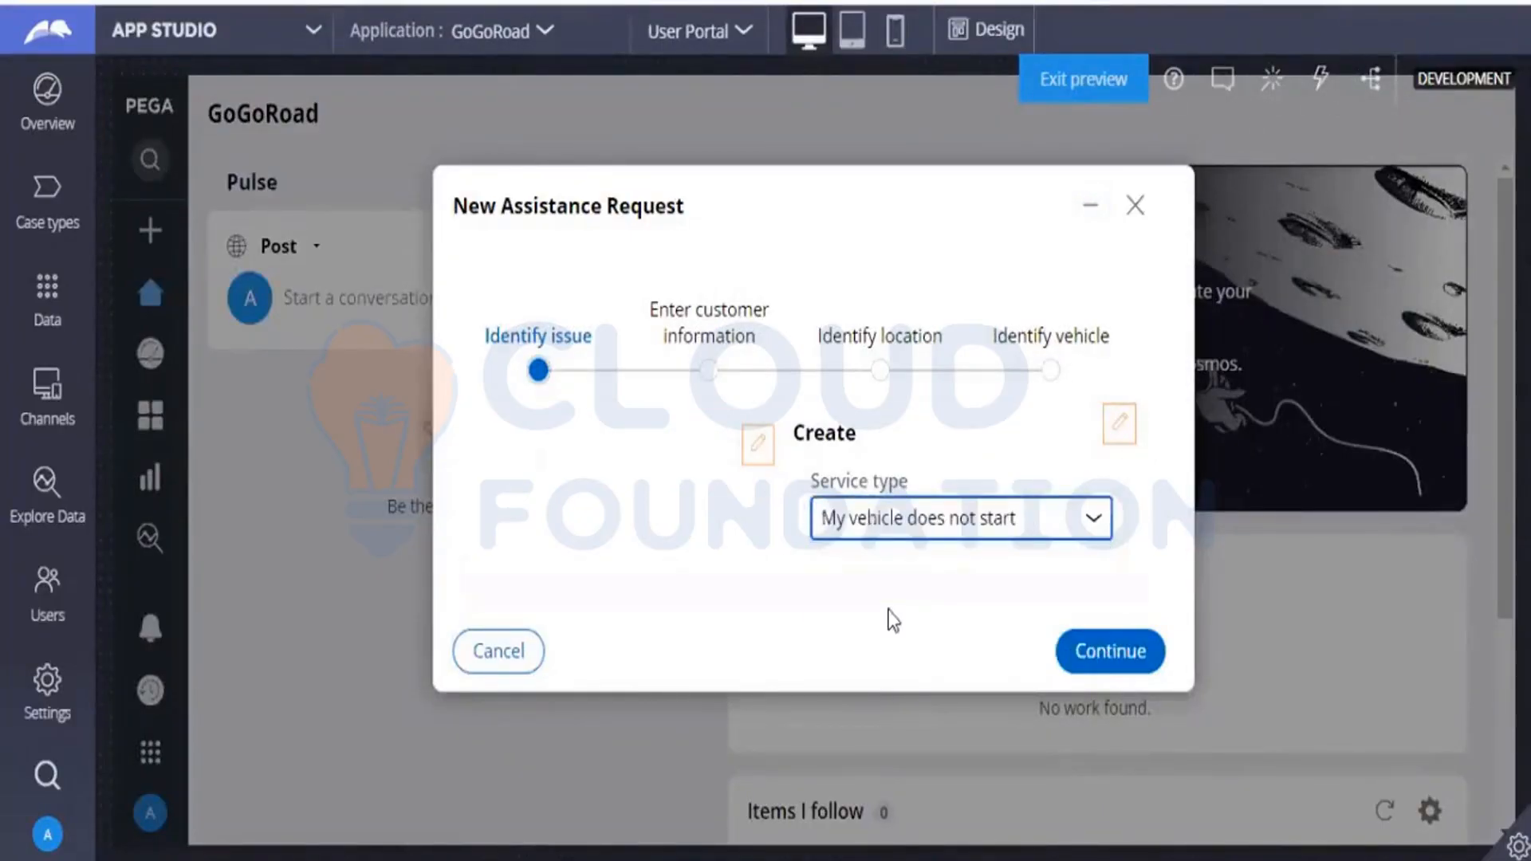
left_click(1132, 649)
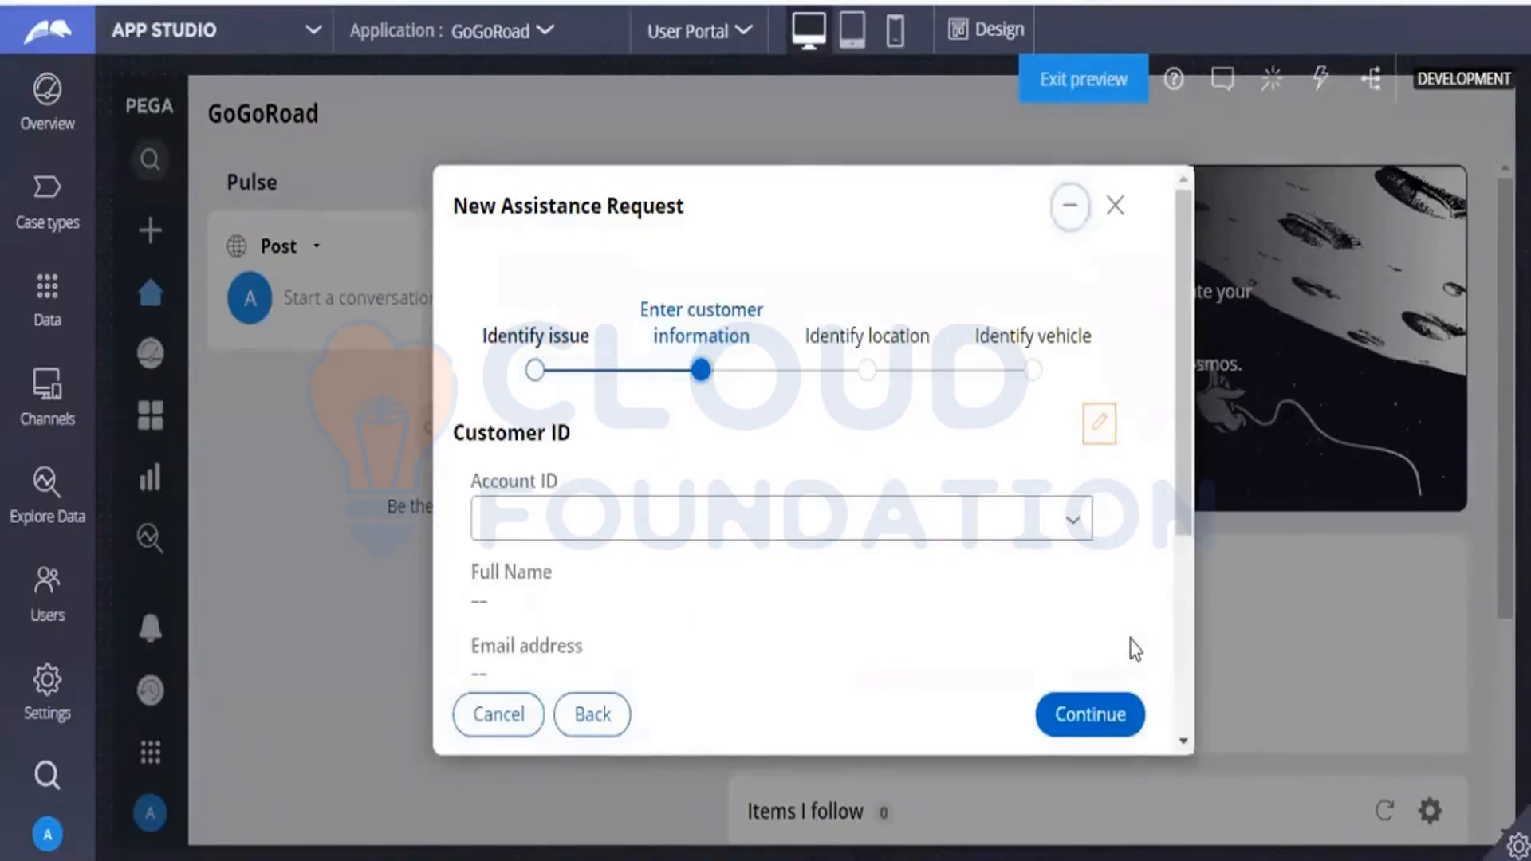
Select the customer's account ID in the customer information form and continue to Identify location.
left_click(1081, 539)
left_click(728, 629)
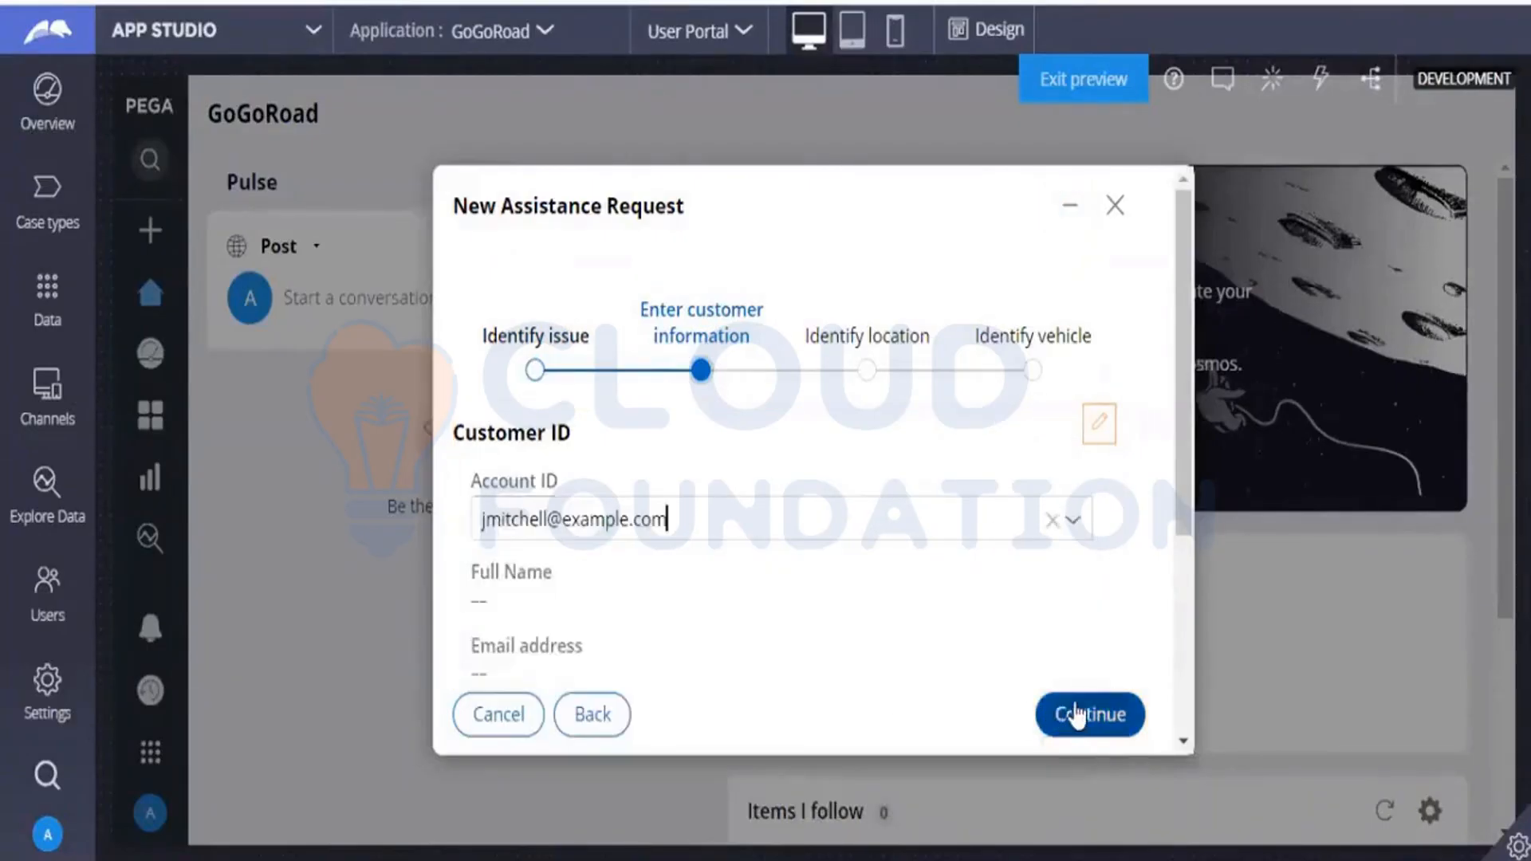
left_click(1075, 713)
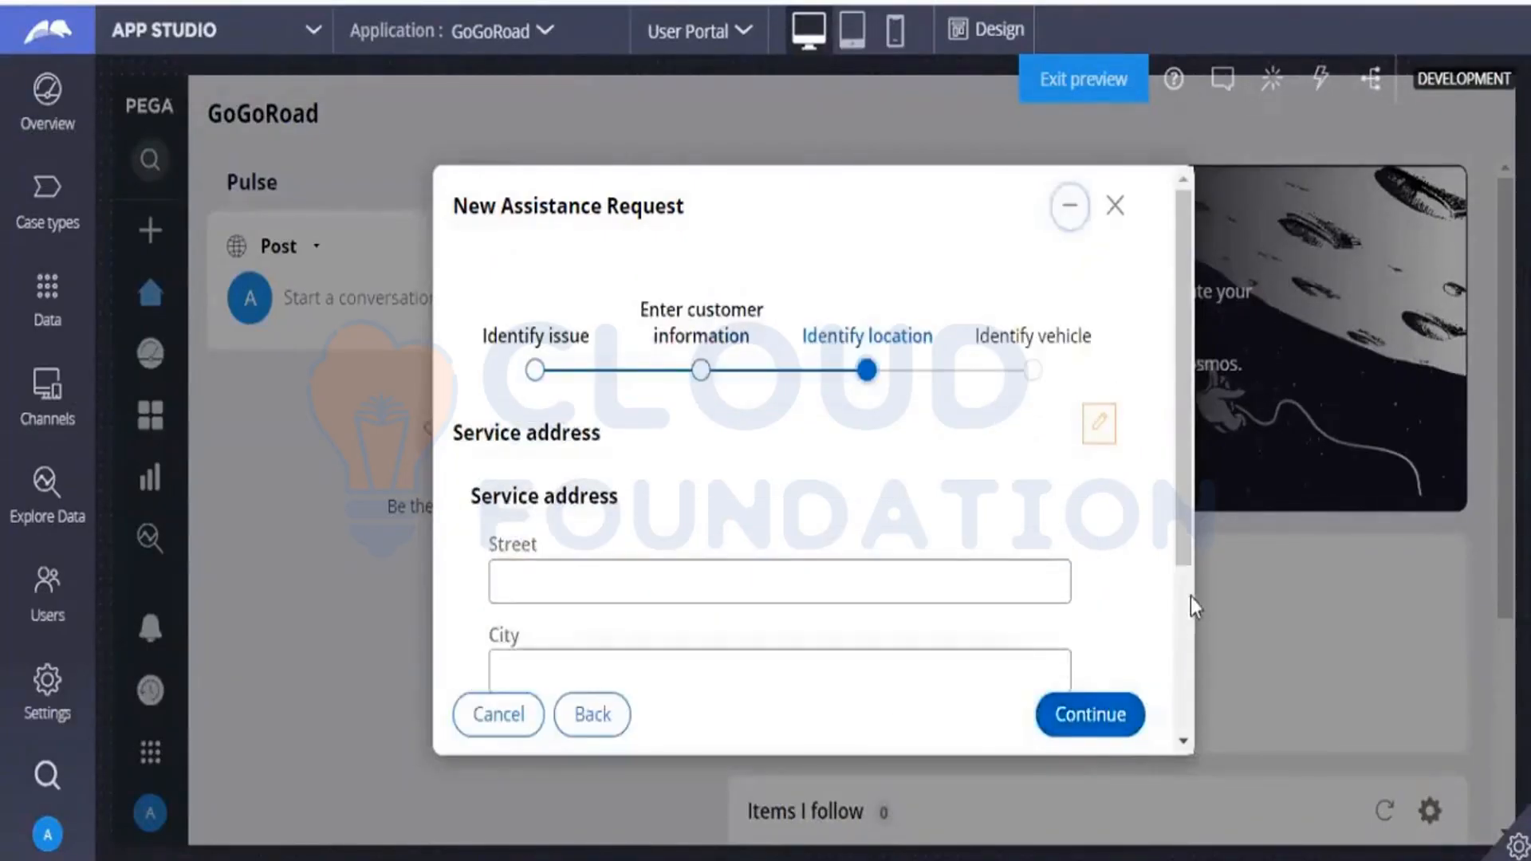
Check the Identify location form for the service address fields and the map, returning to it from Identify vehicle.
scroll(1184, 601, "down", 3)
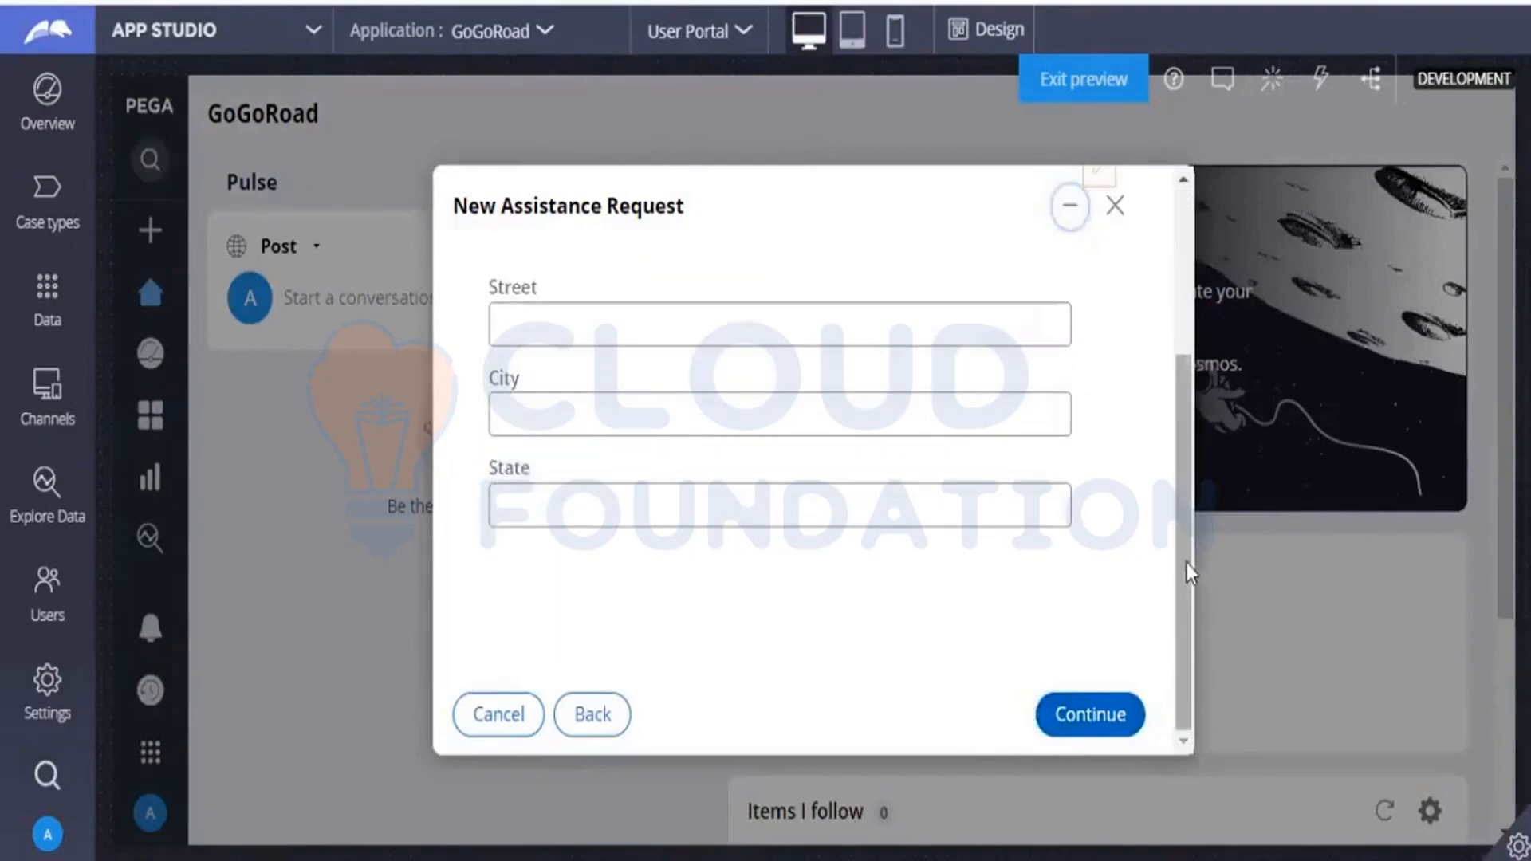
scroll(1185, 562, "up", 3)
scroll(1184, 494, "down", 3)
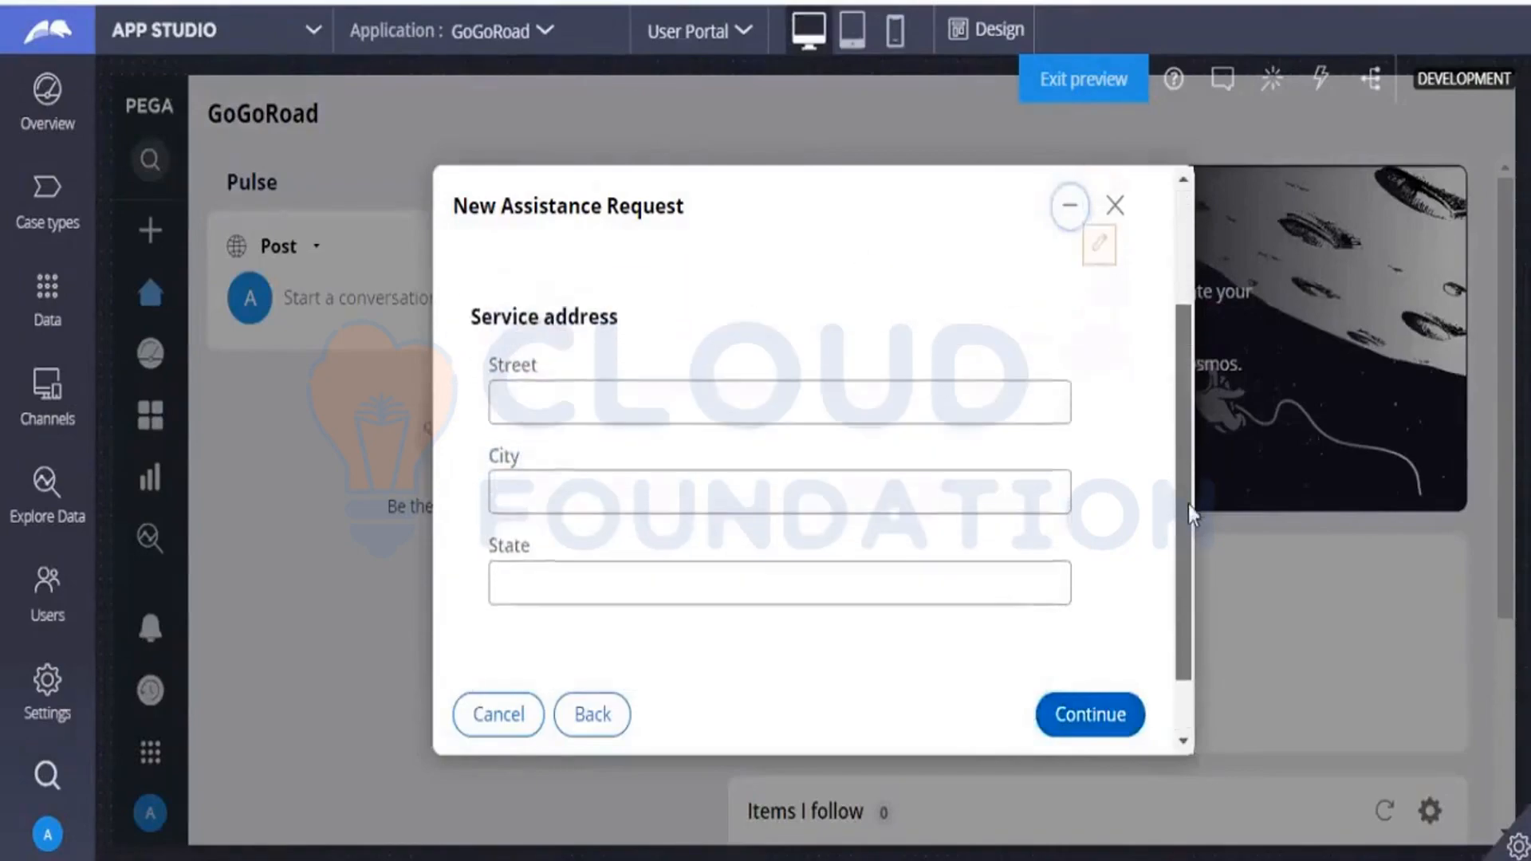
mouse_move(1188, 504)
left_mouse_down()
mouse_move(1188, 520)
mouse_move(1188, 491)
left_mouse_up()
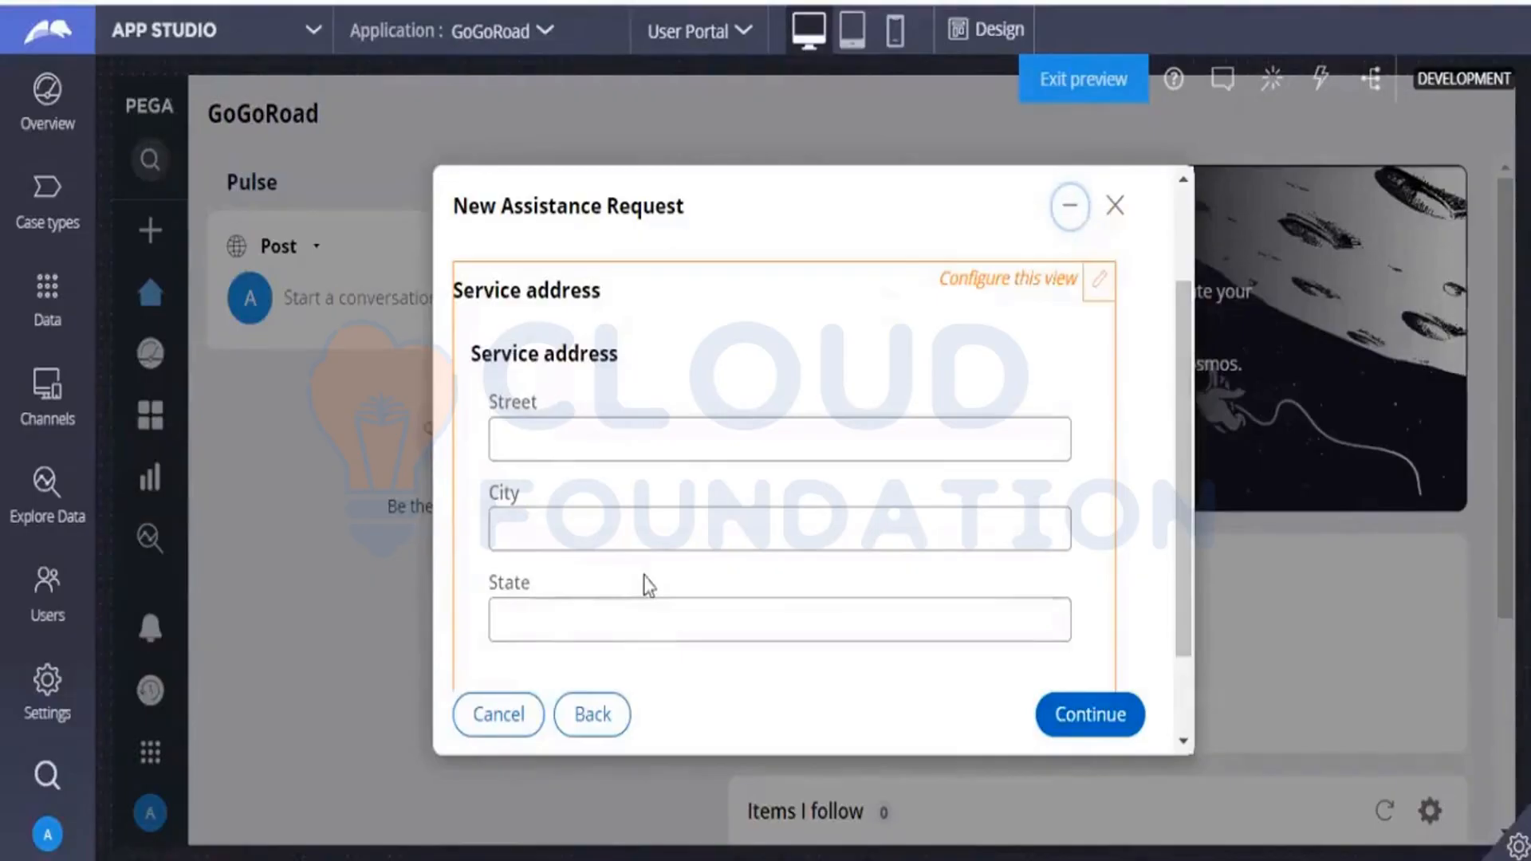
left_click(1087, 707)
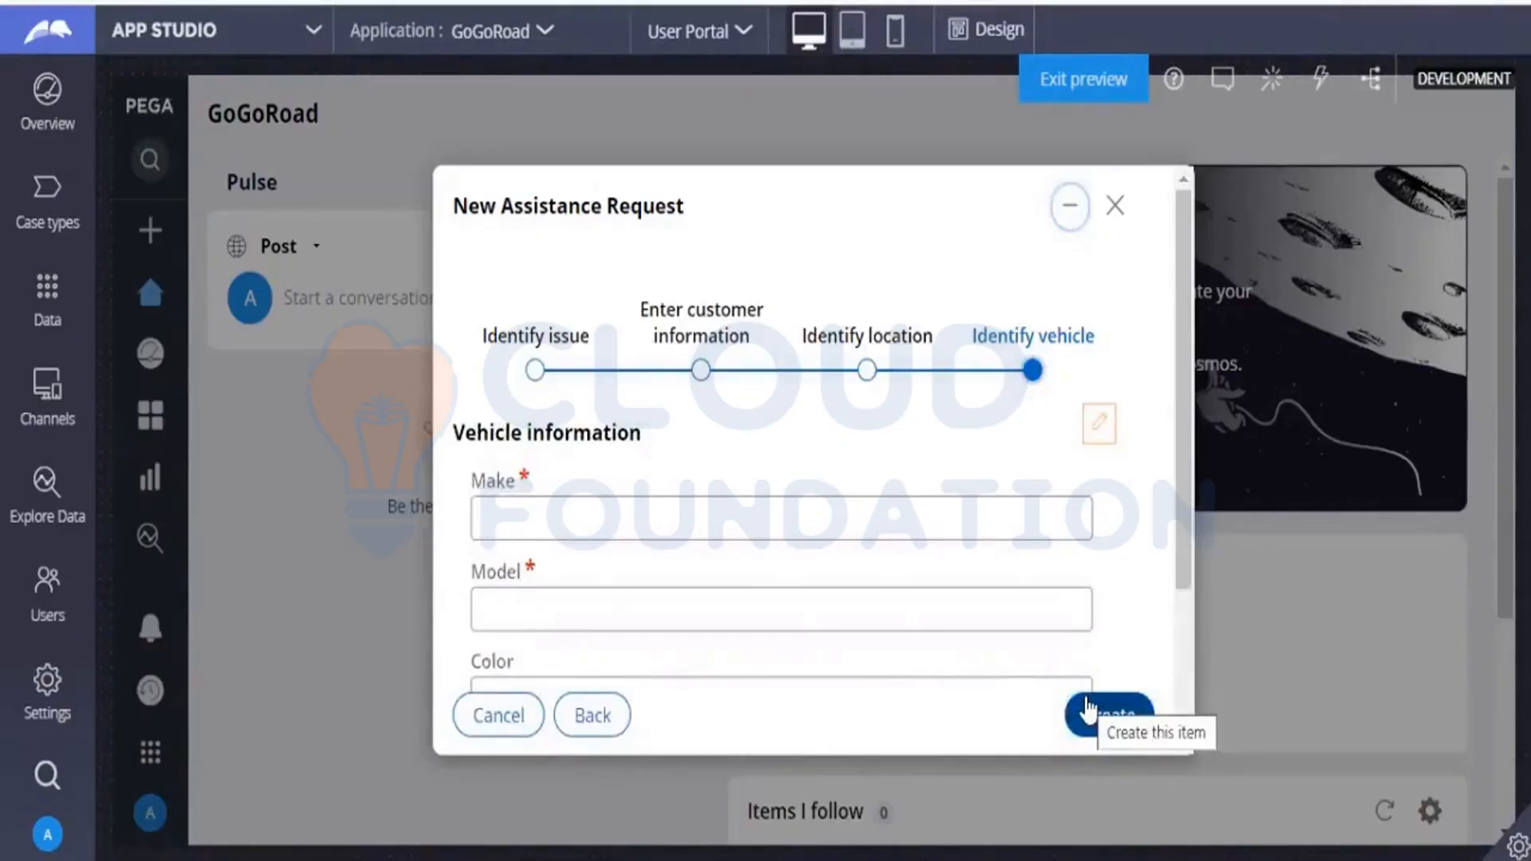
left_click(866, 372)
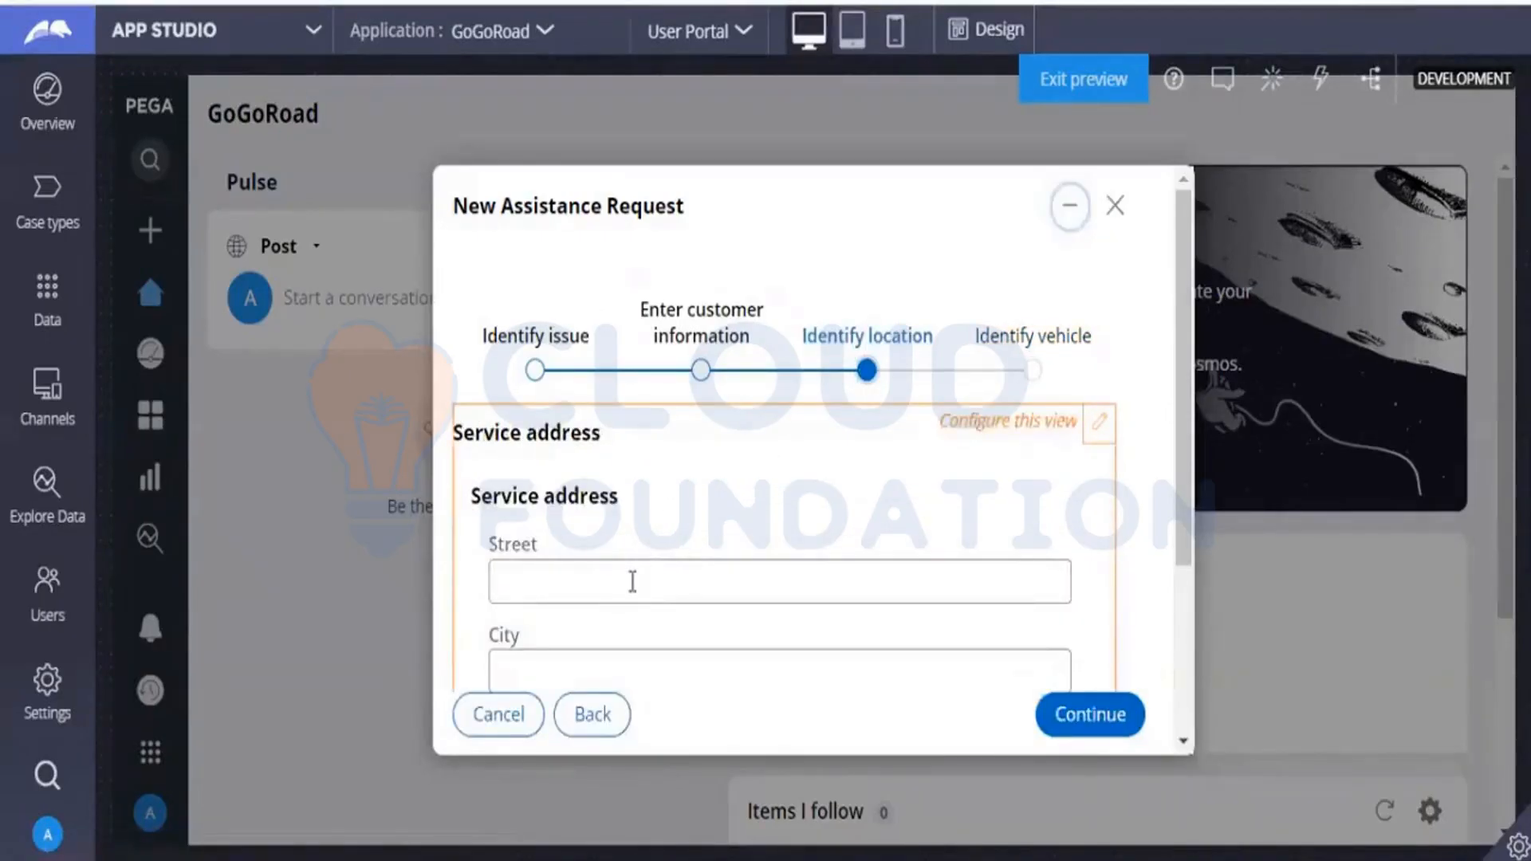
Fill in the service address's street, city and state, and continue to Identify vehicle.
left_click(632, 582)
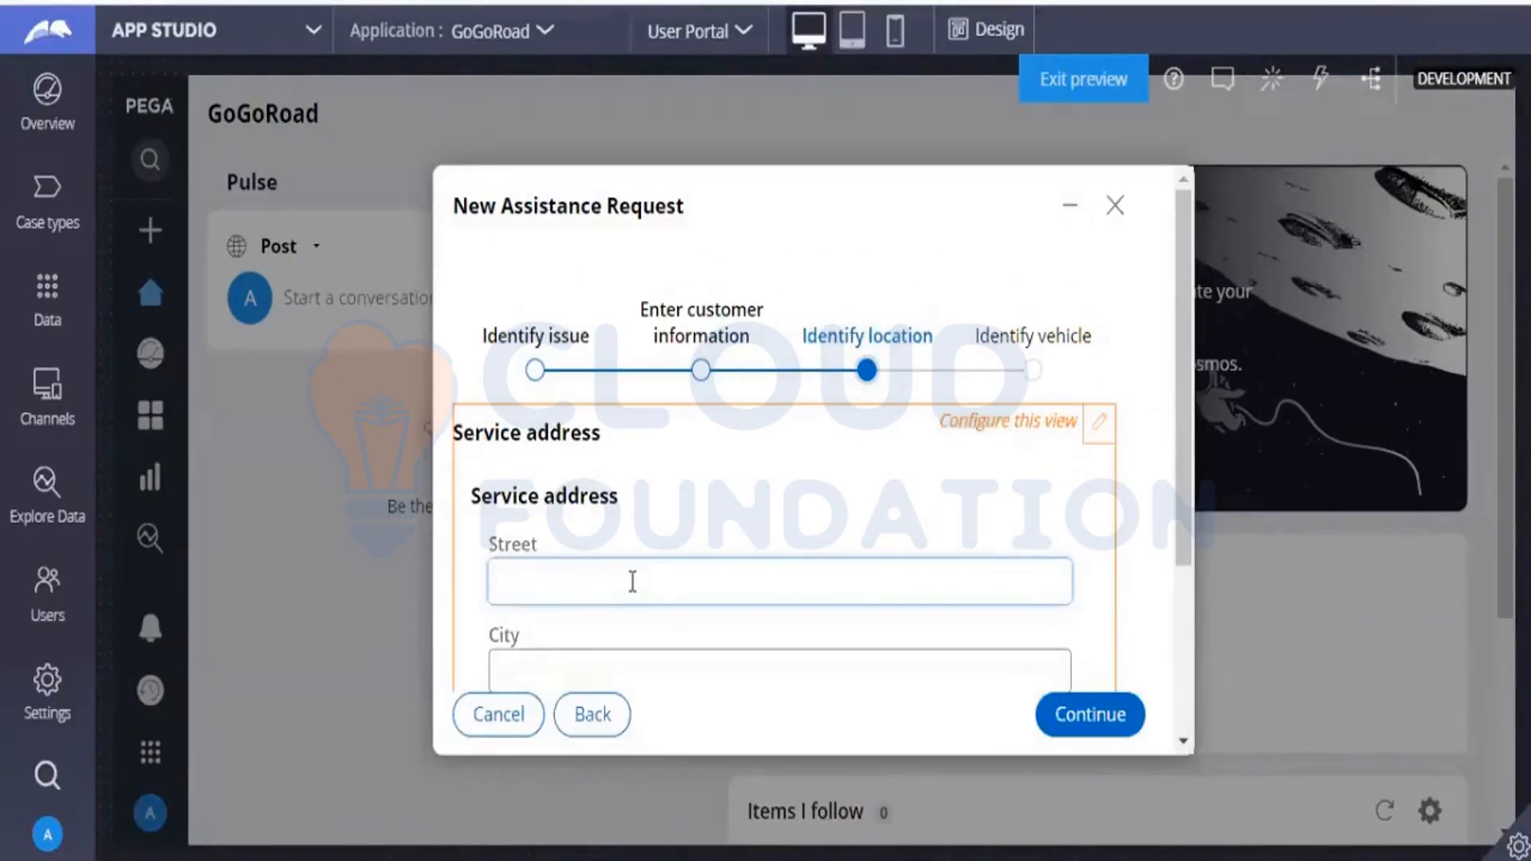
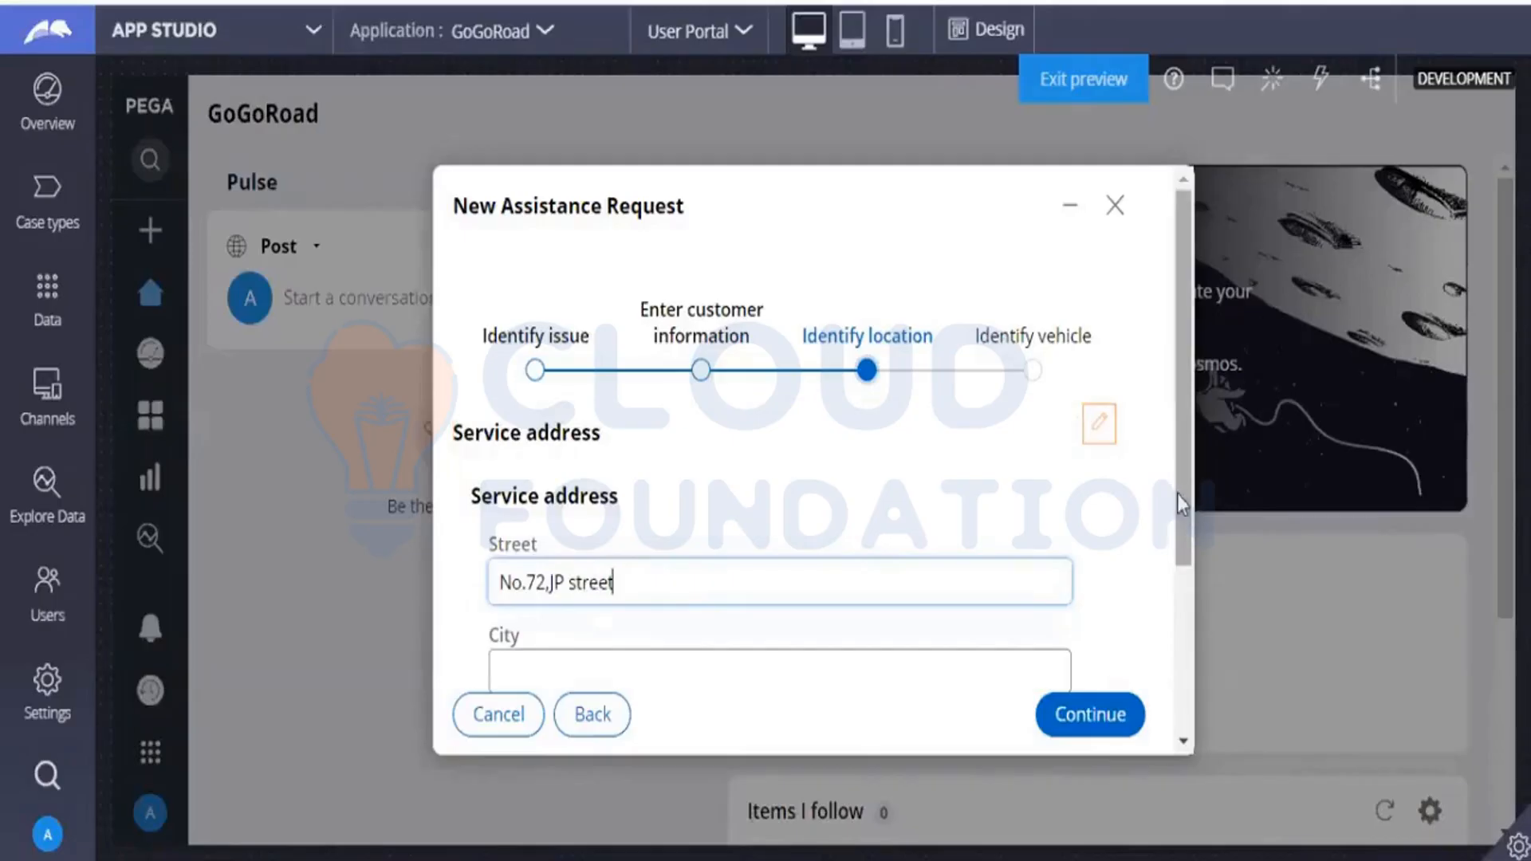
left_click_drag(1182, 503, 1172, 595)
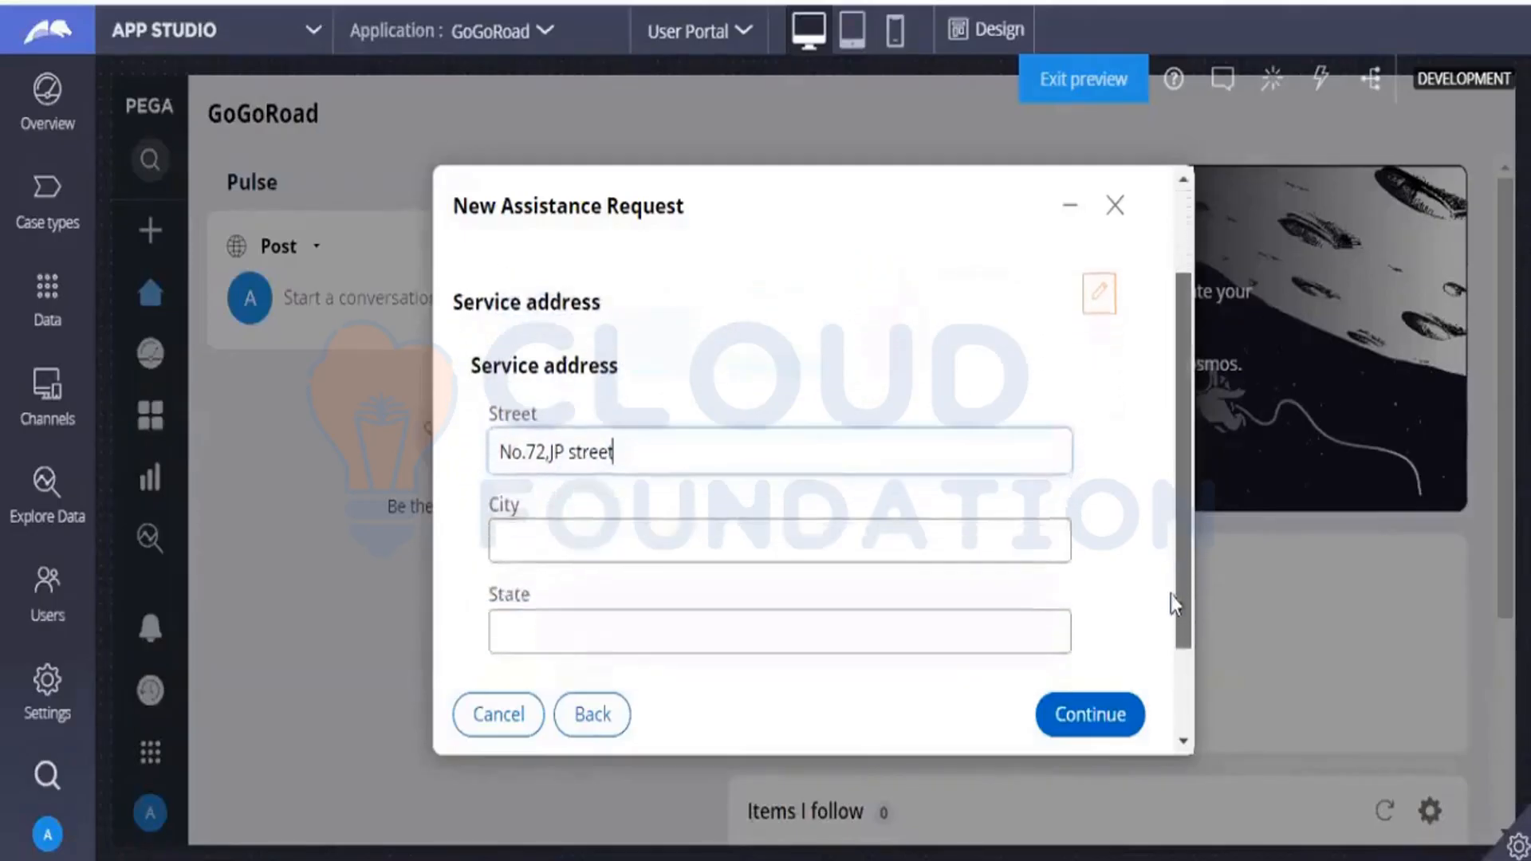
left_click(756, 535)
type("Hyder")
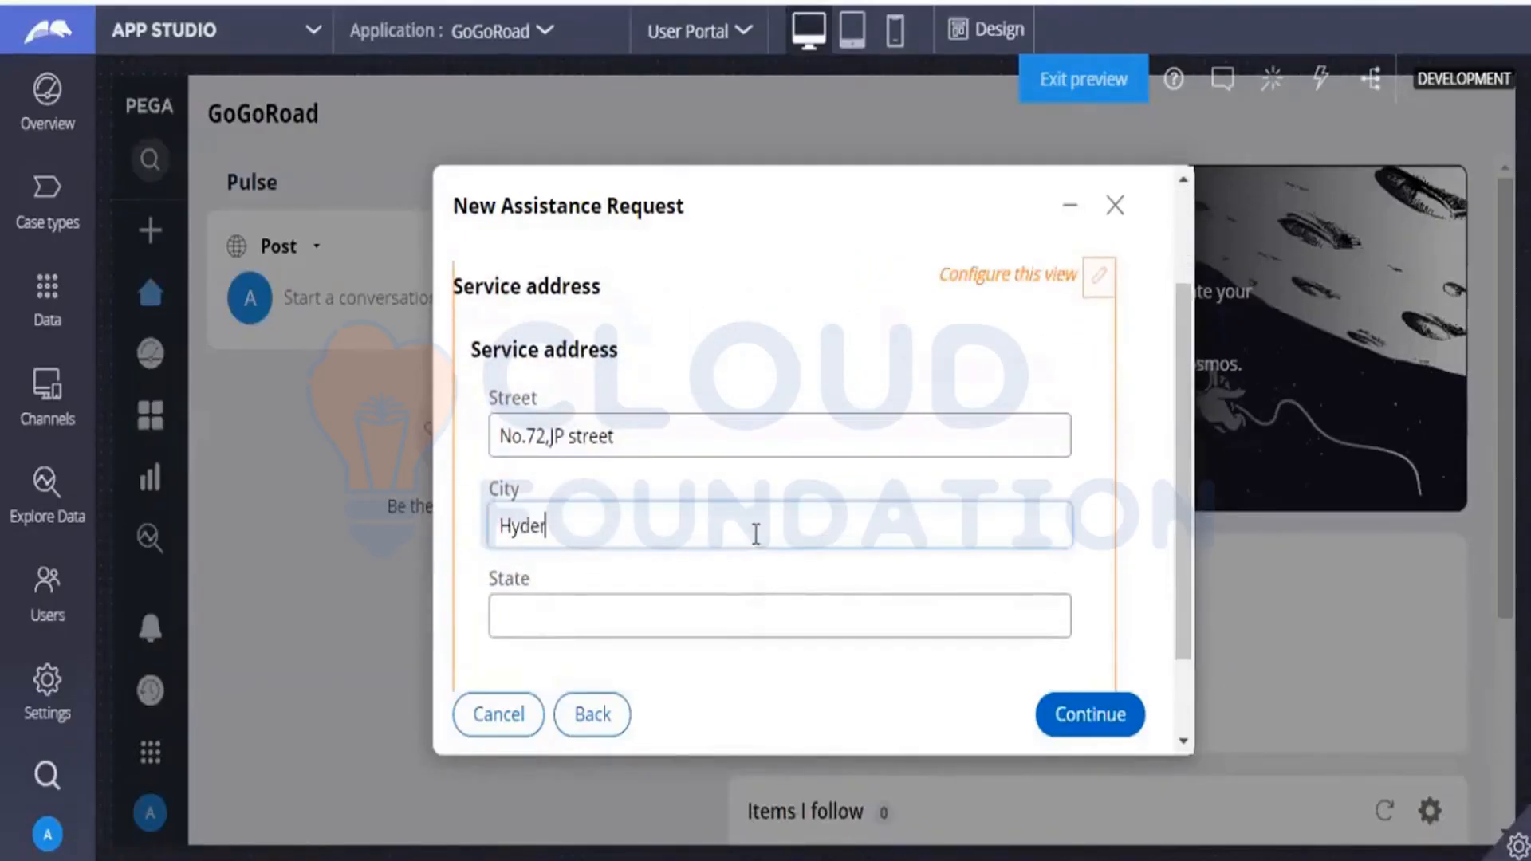
type("abad")
left_click(721, 608)
type("AP")
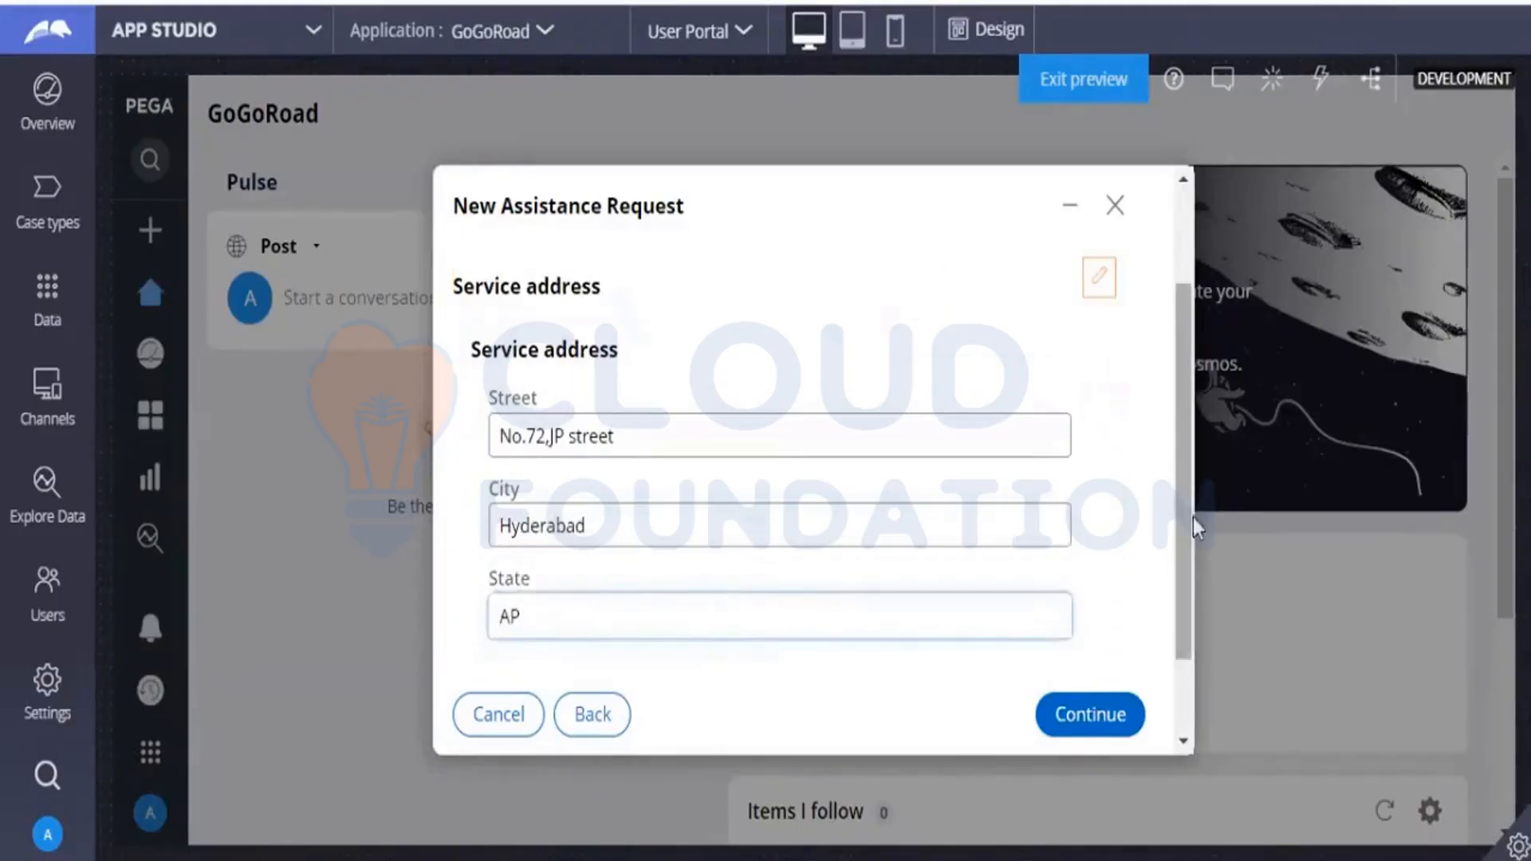
left_click(1086, 738)
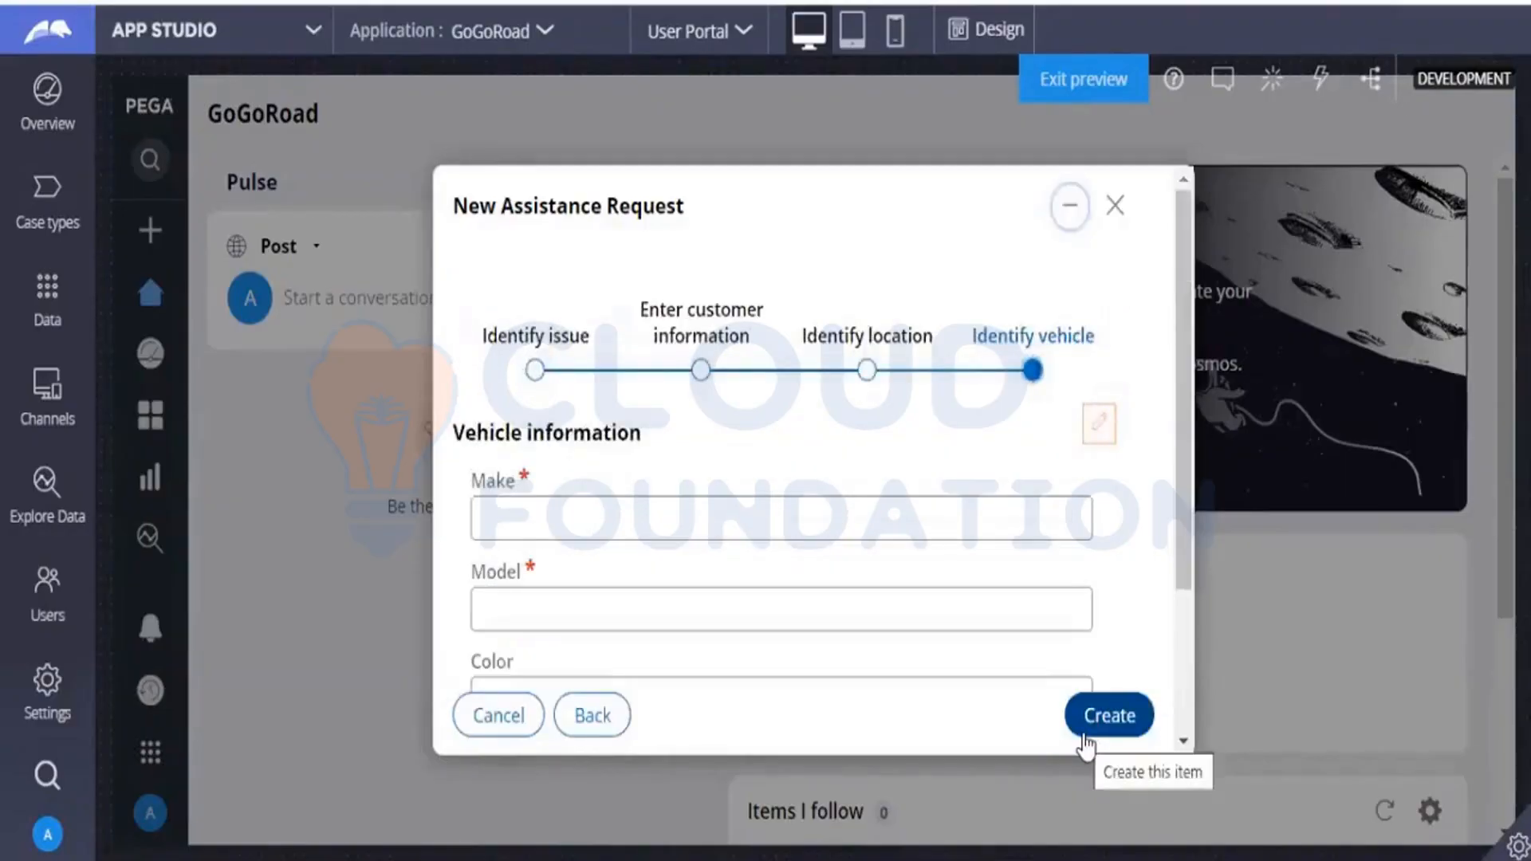
Enter vehicle make tata and model tiago, and create the assistance request.
left_click(1008, 529)
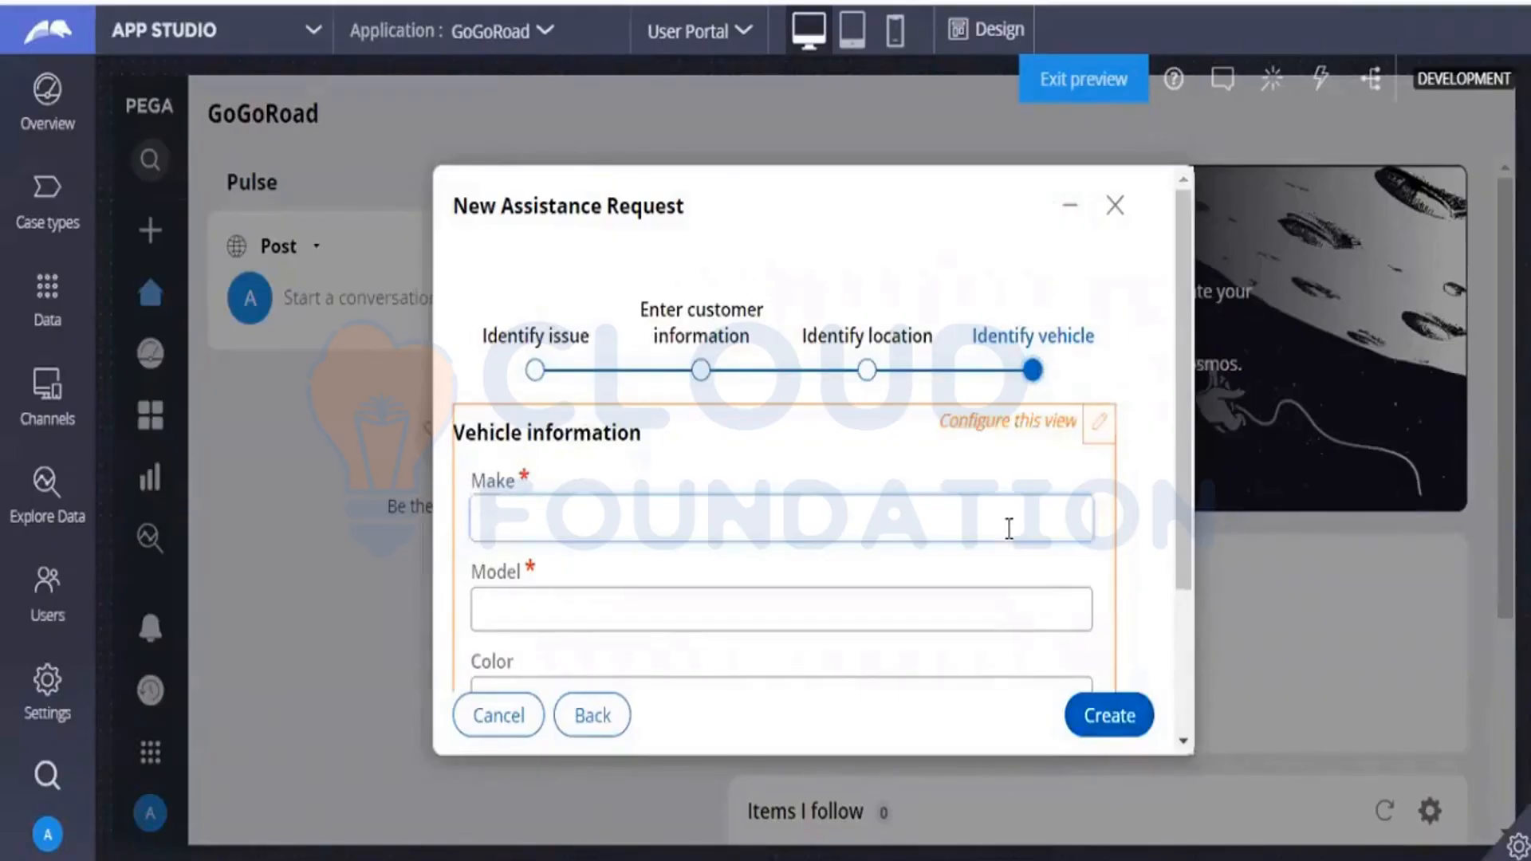
type("tata")
left_click(917, 608)
type("tiago")
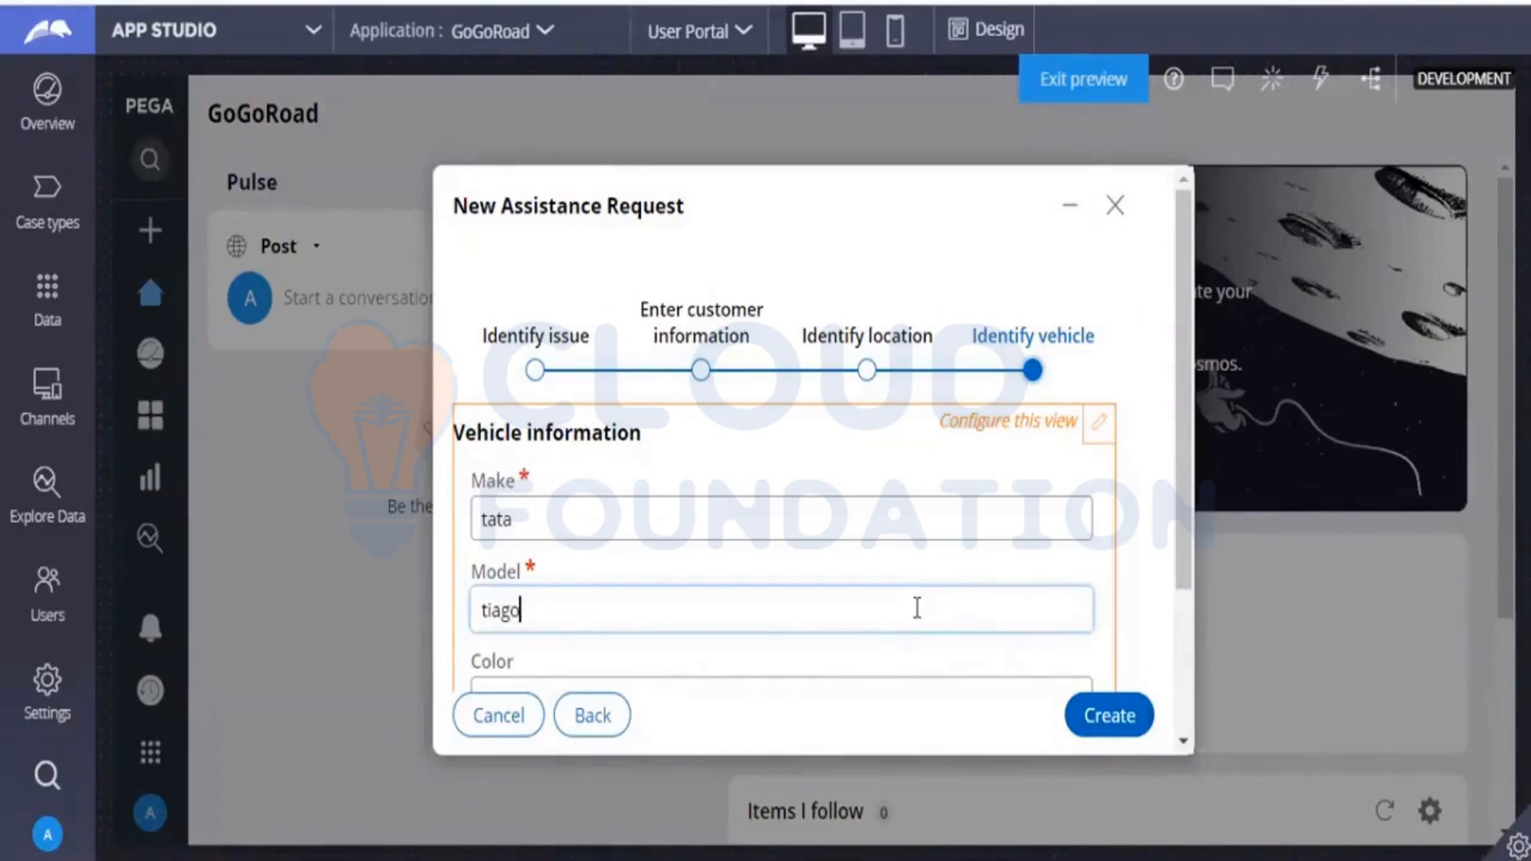
left_click(1074, 730)
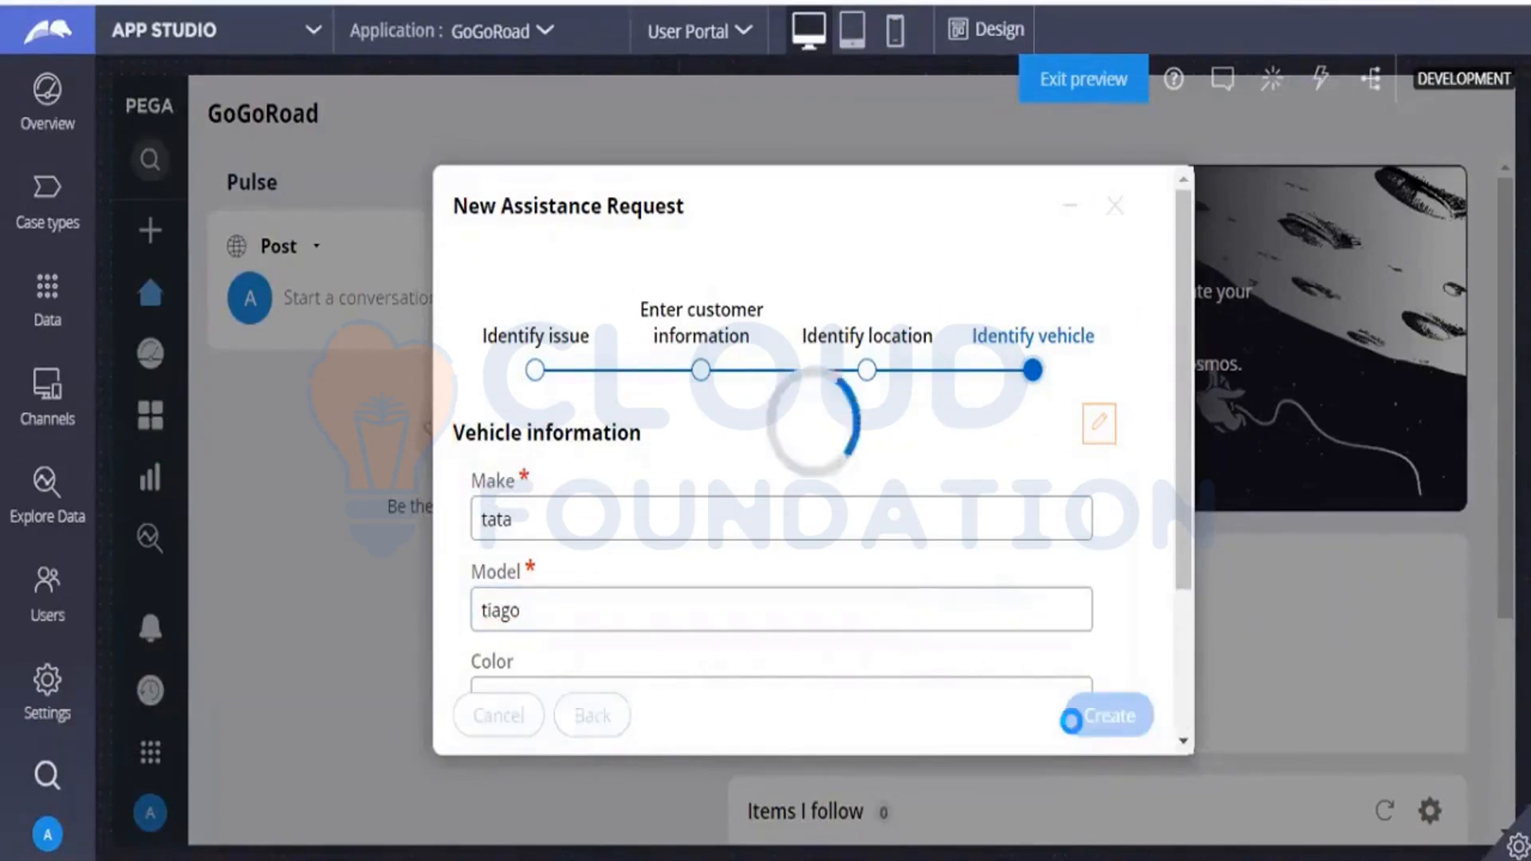
left_click(1072, 727)
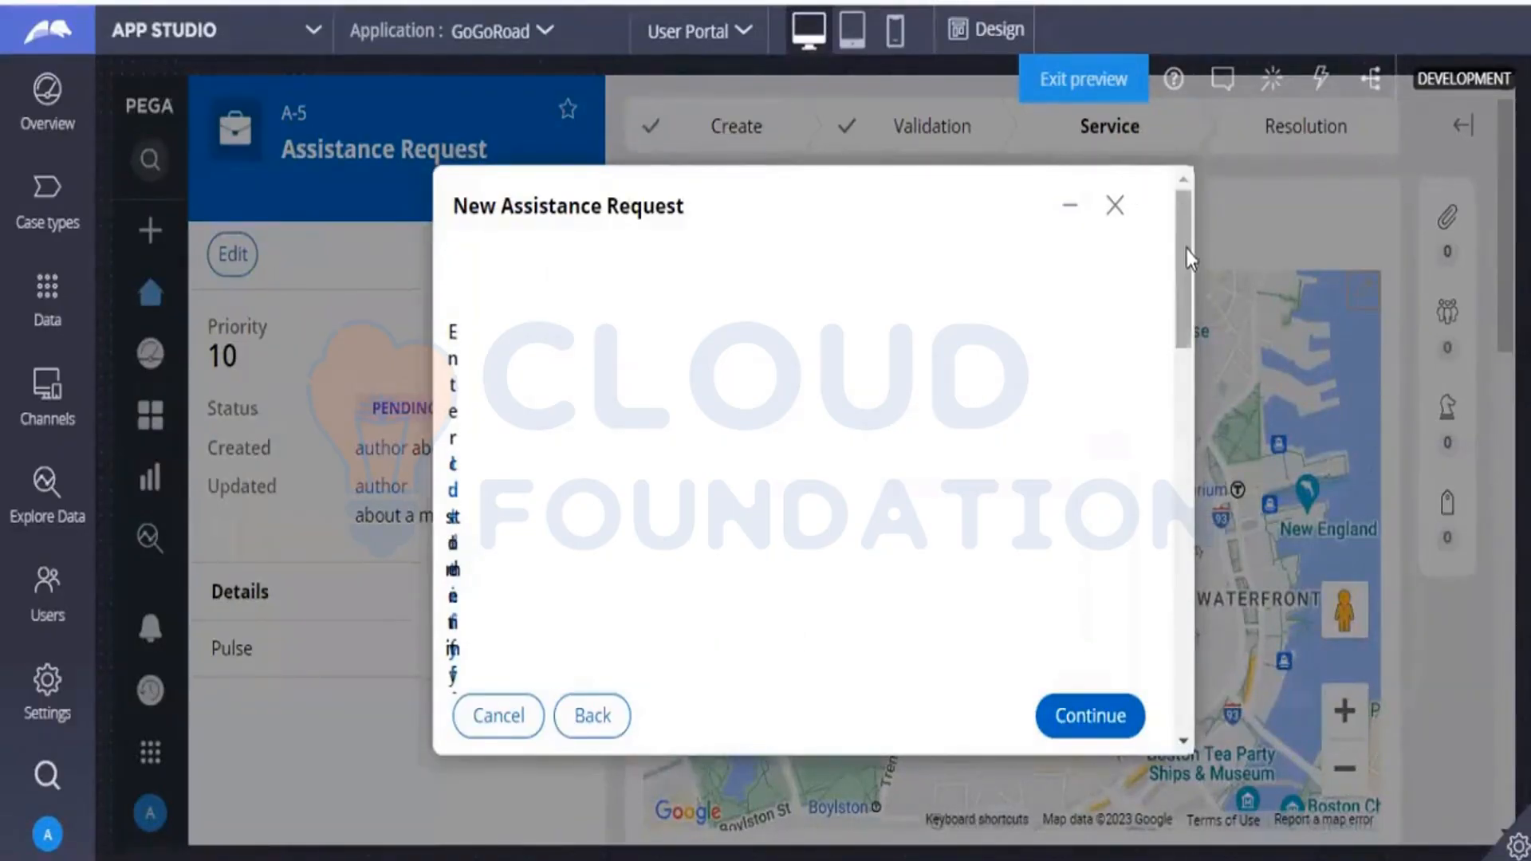
Examine the address fields and map in the Identify location form, switching design mode on and off.
left_click_drag(1184, 257, 1172, 569)
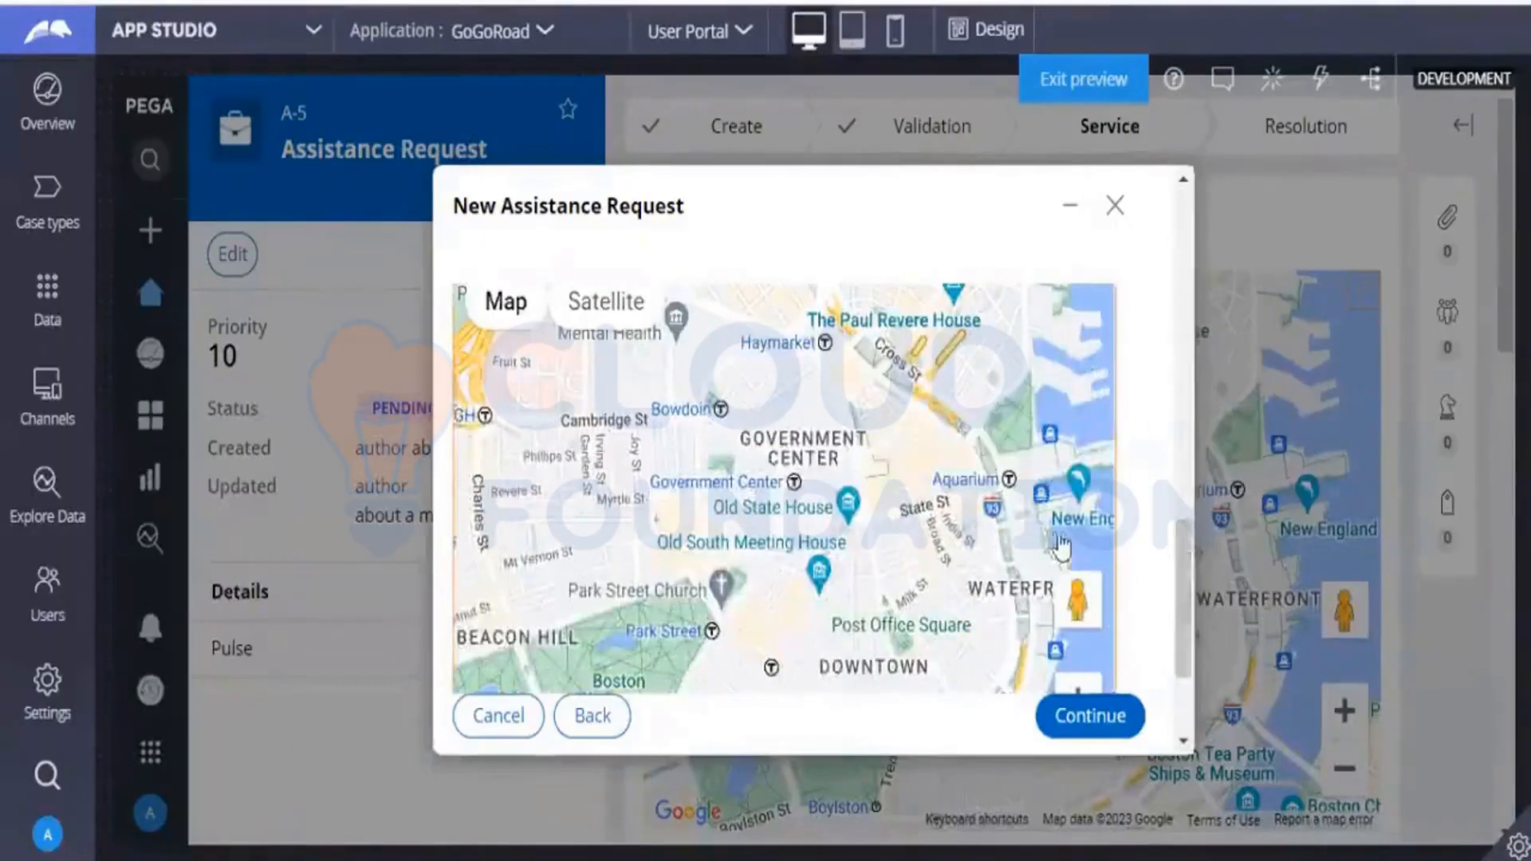
left_click_drag(1177, 594, 1162, 181)
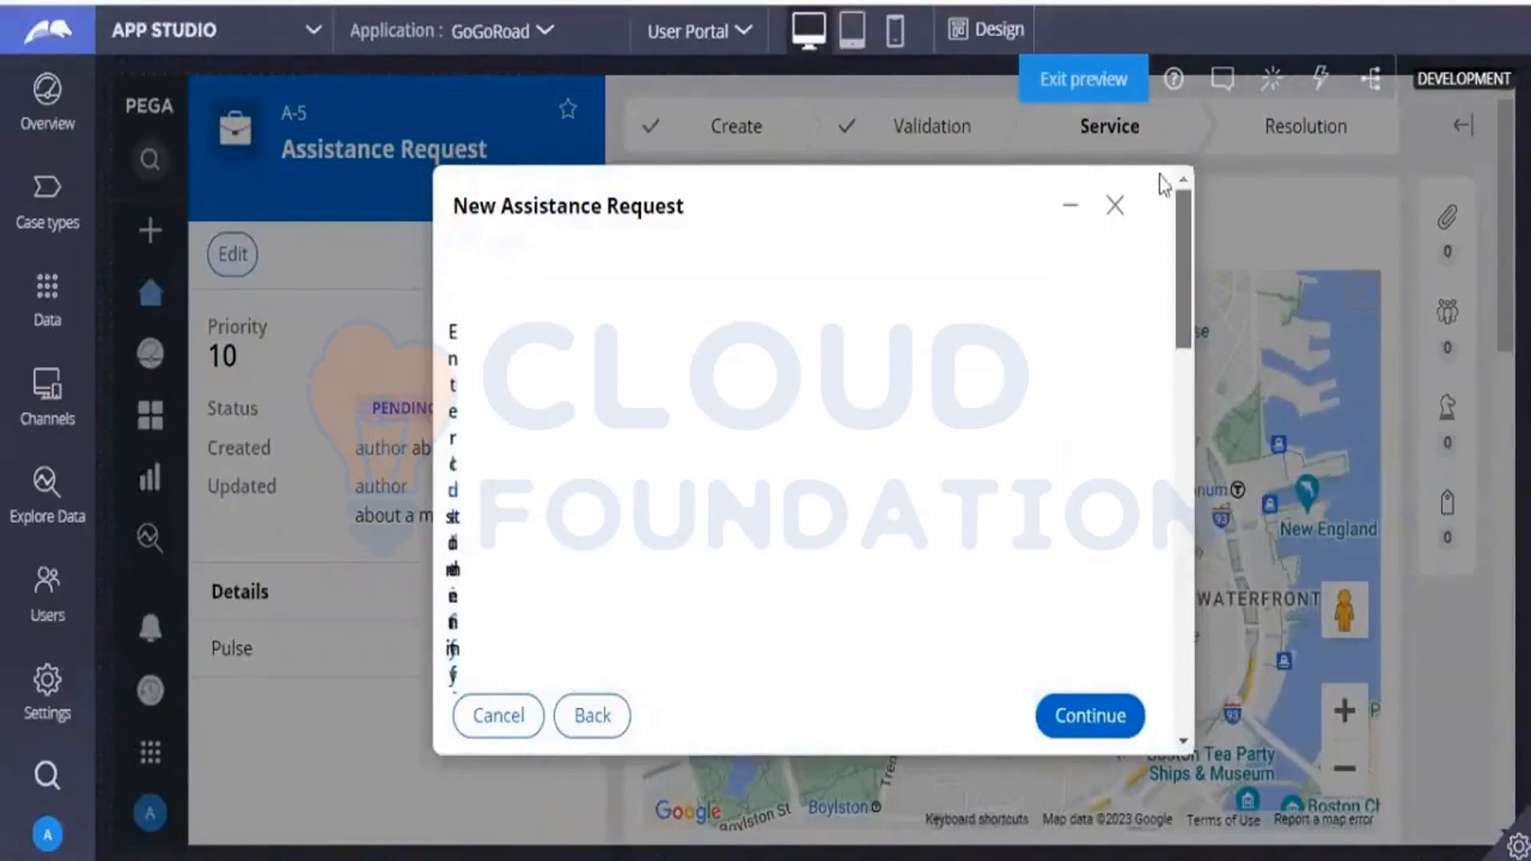
left_click_drag(1159, 240, 1159, 218)
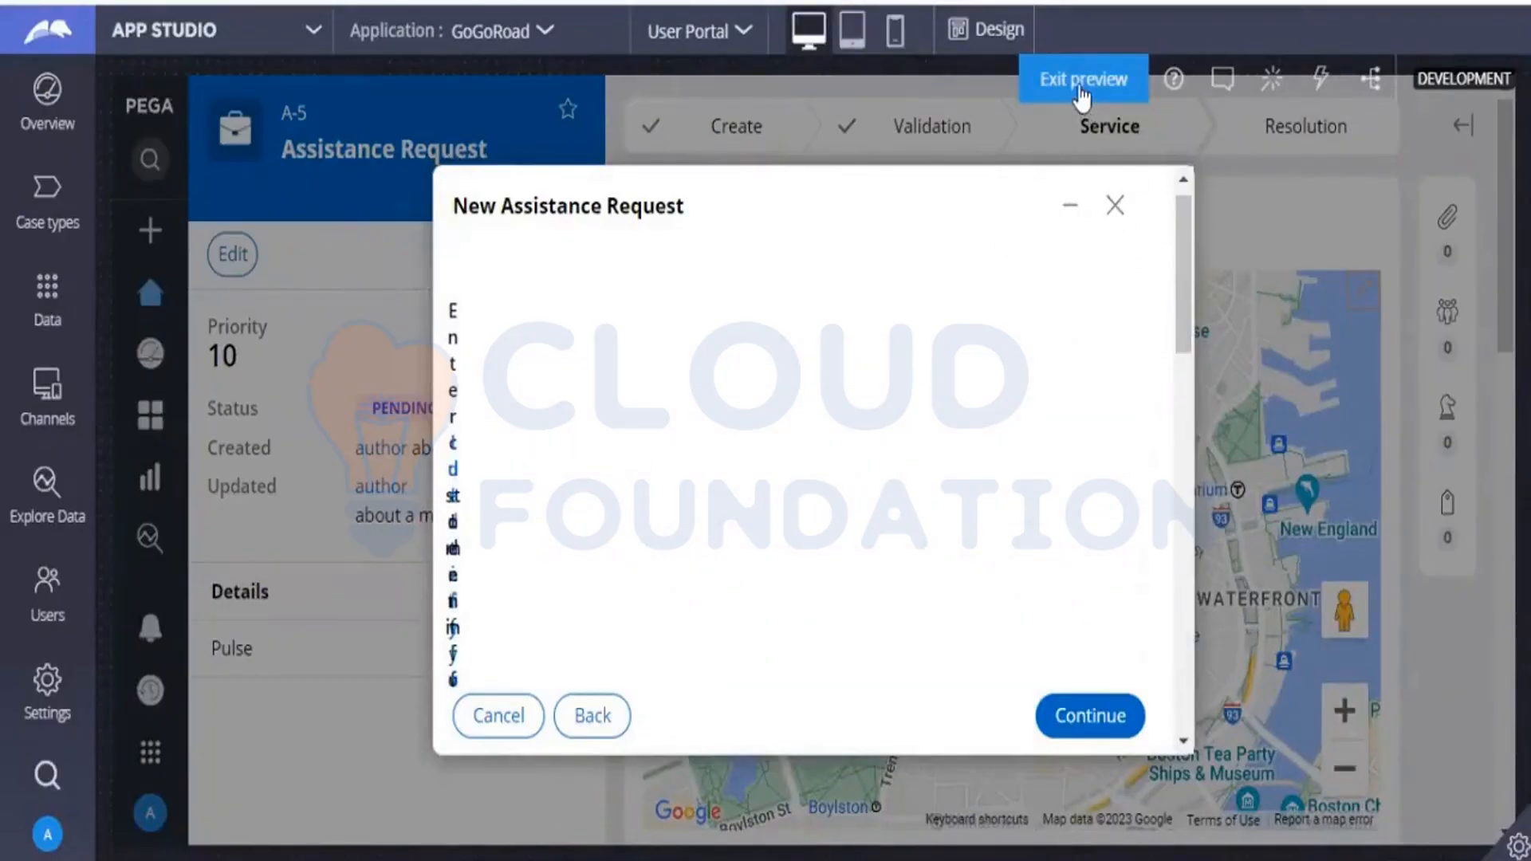
left_click(997, 41)
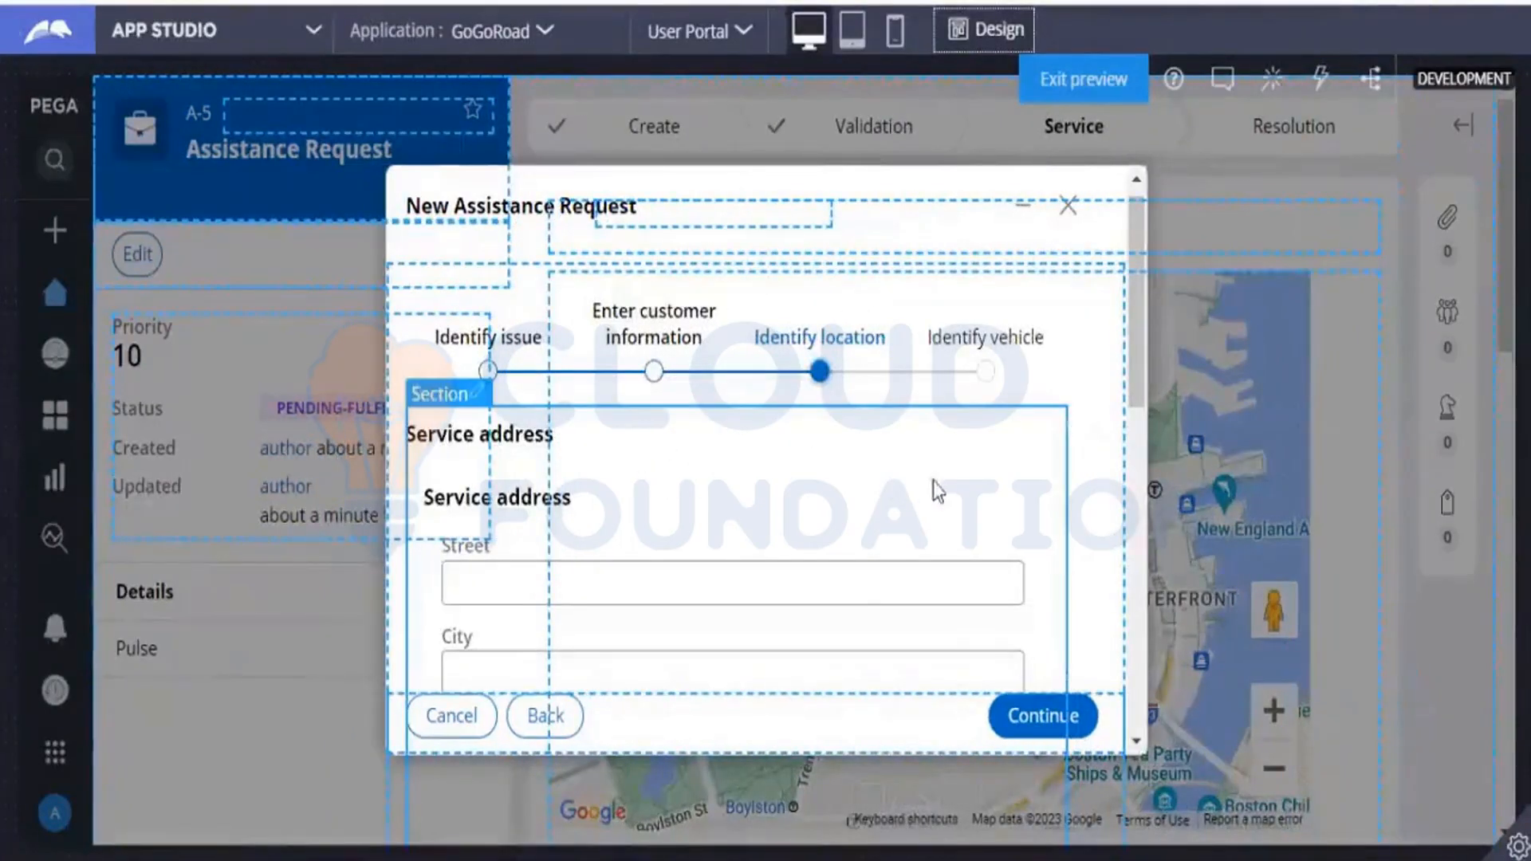
left_click(974, 23)
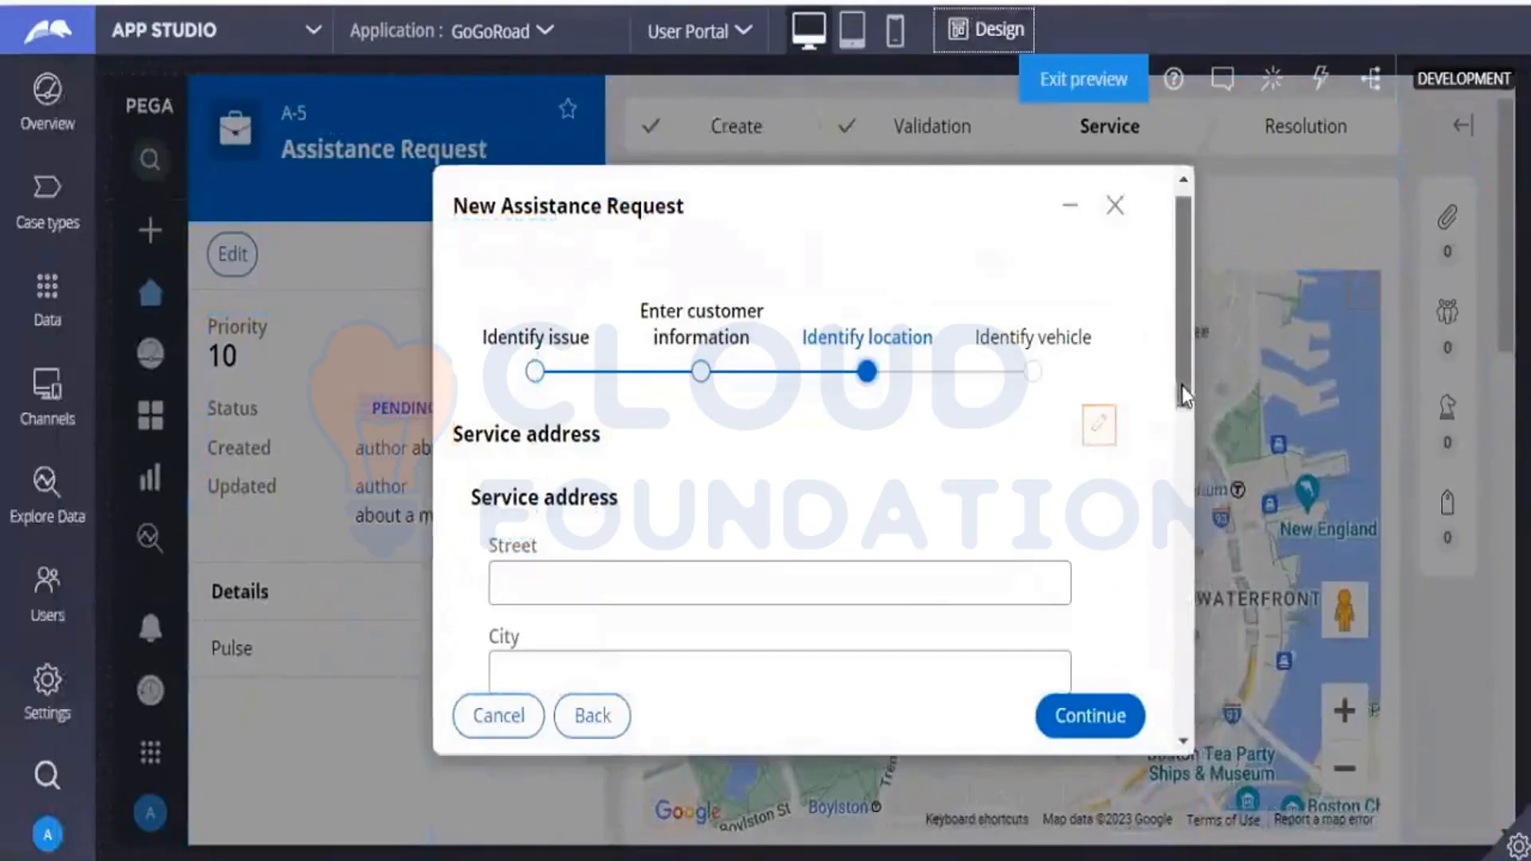
left_click_drag(1182, 385, 1184, 346)
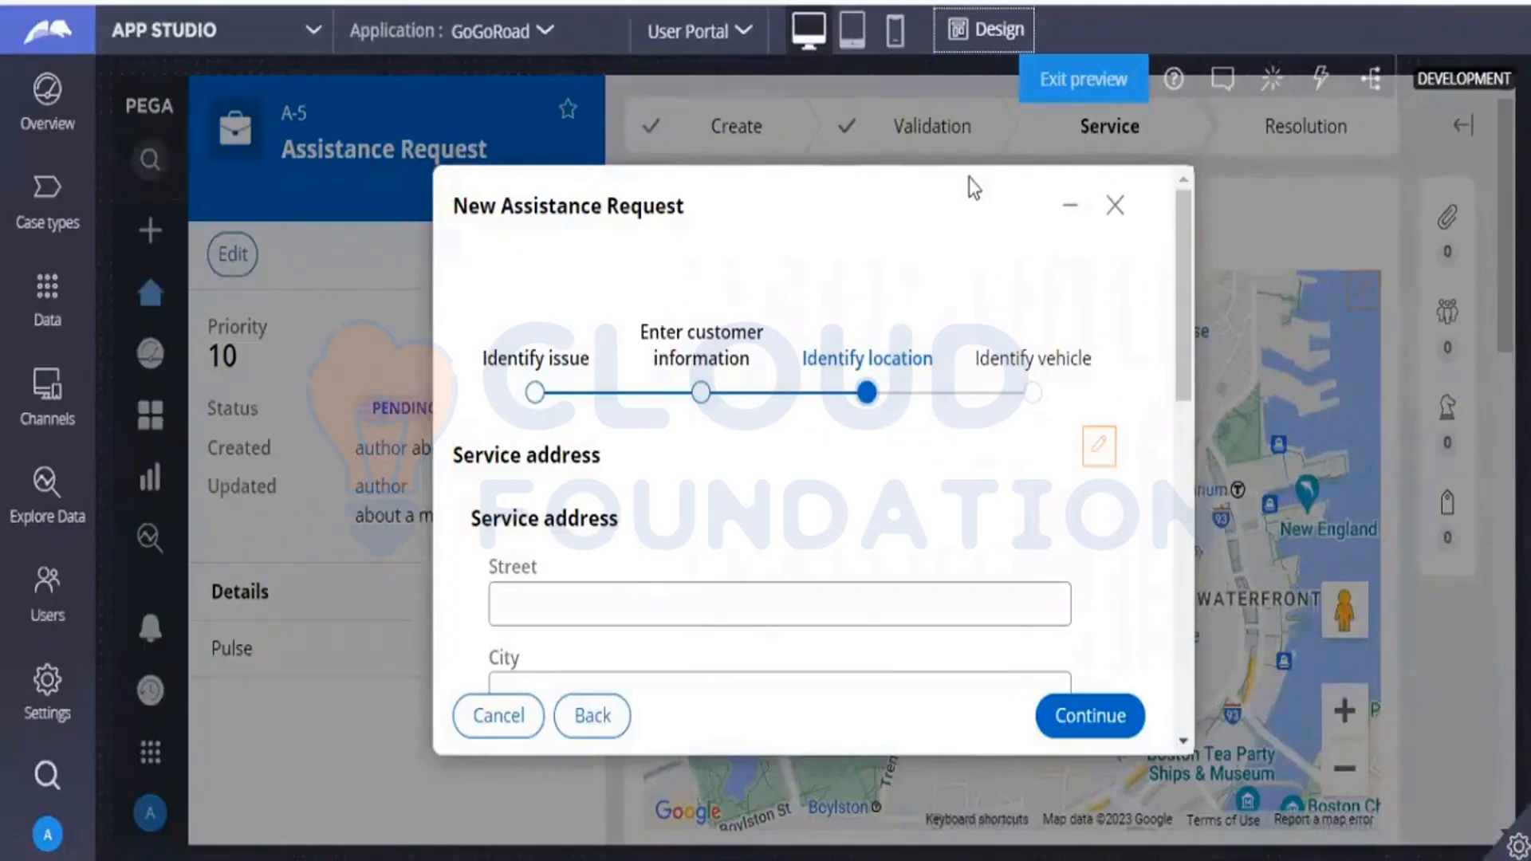
left_click(987, 32)
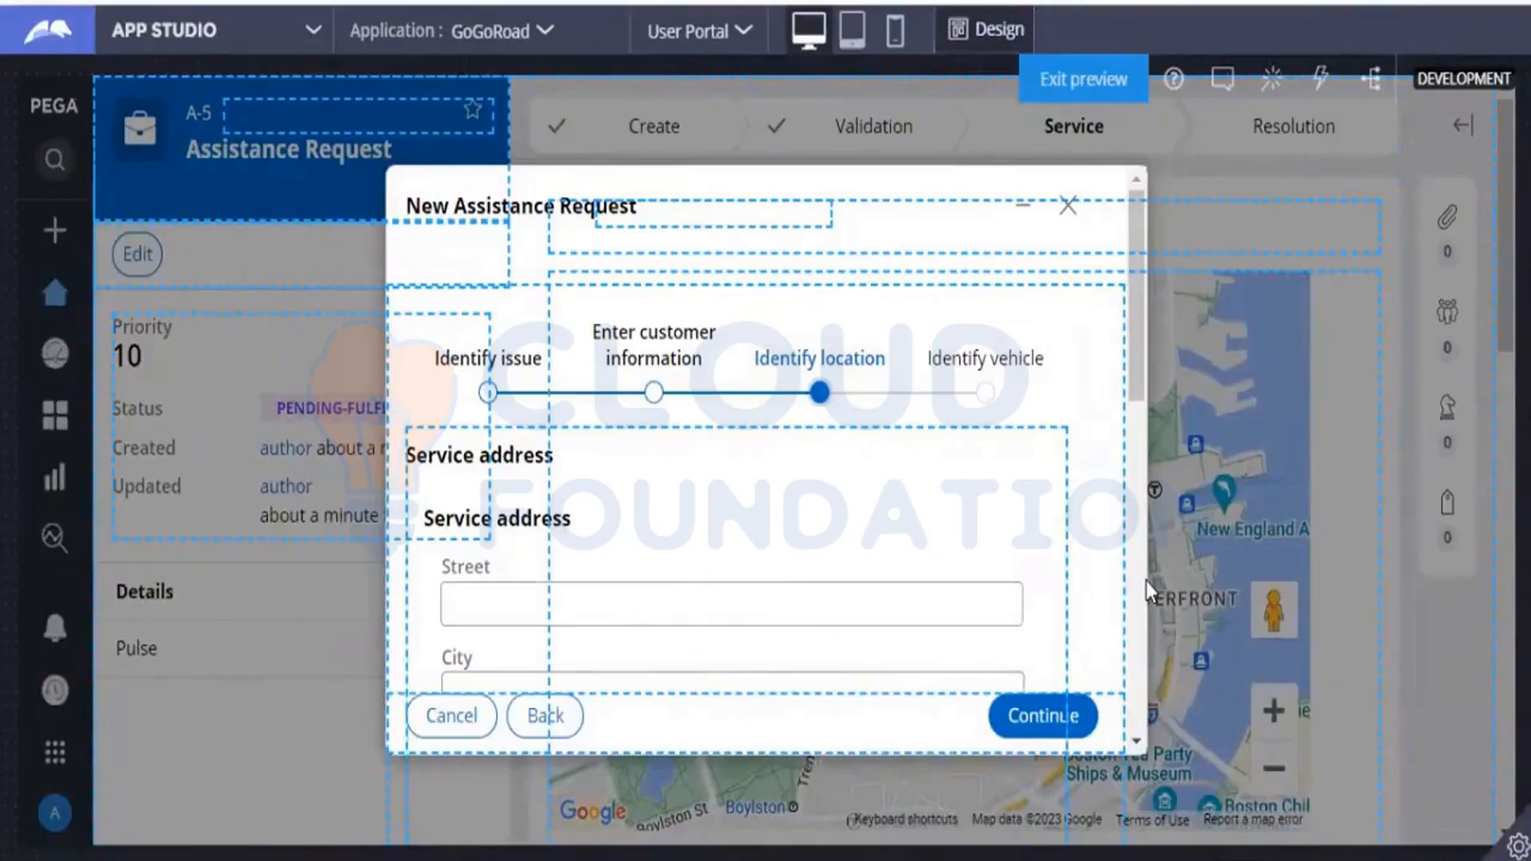
left_click(980, 41)
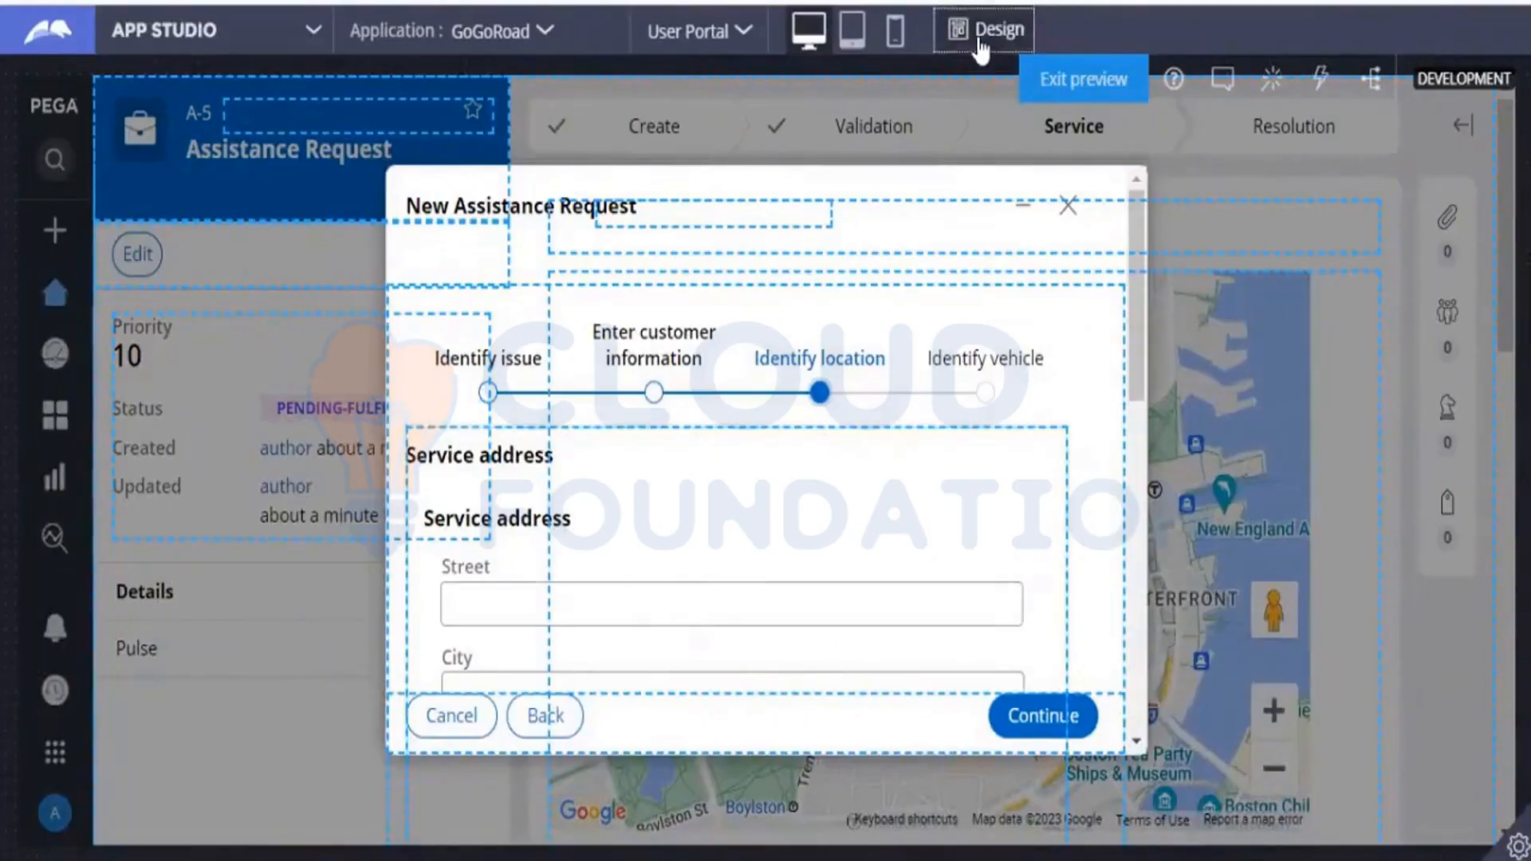
Continue to Identify vehicle, enter make fggggfg and model gfgf, and create the assistance request.
left_click(1086, 718)
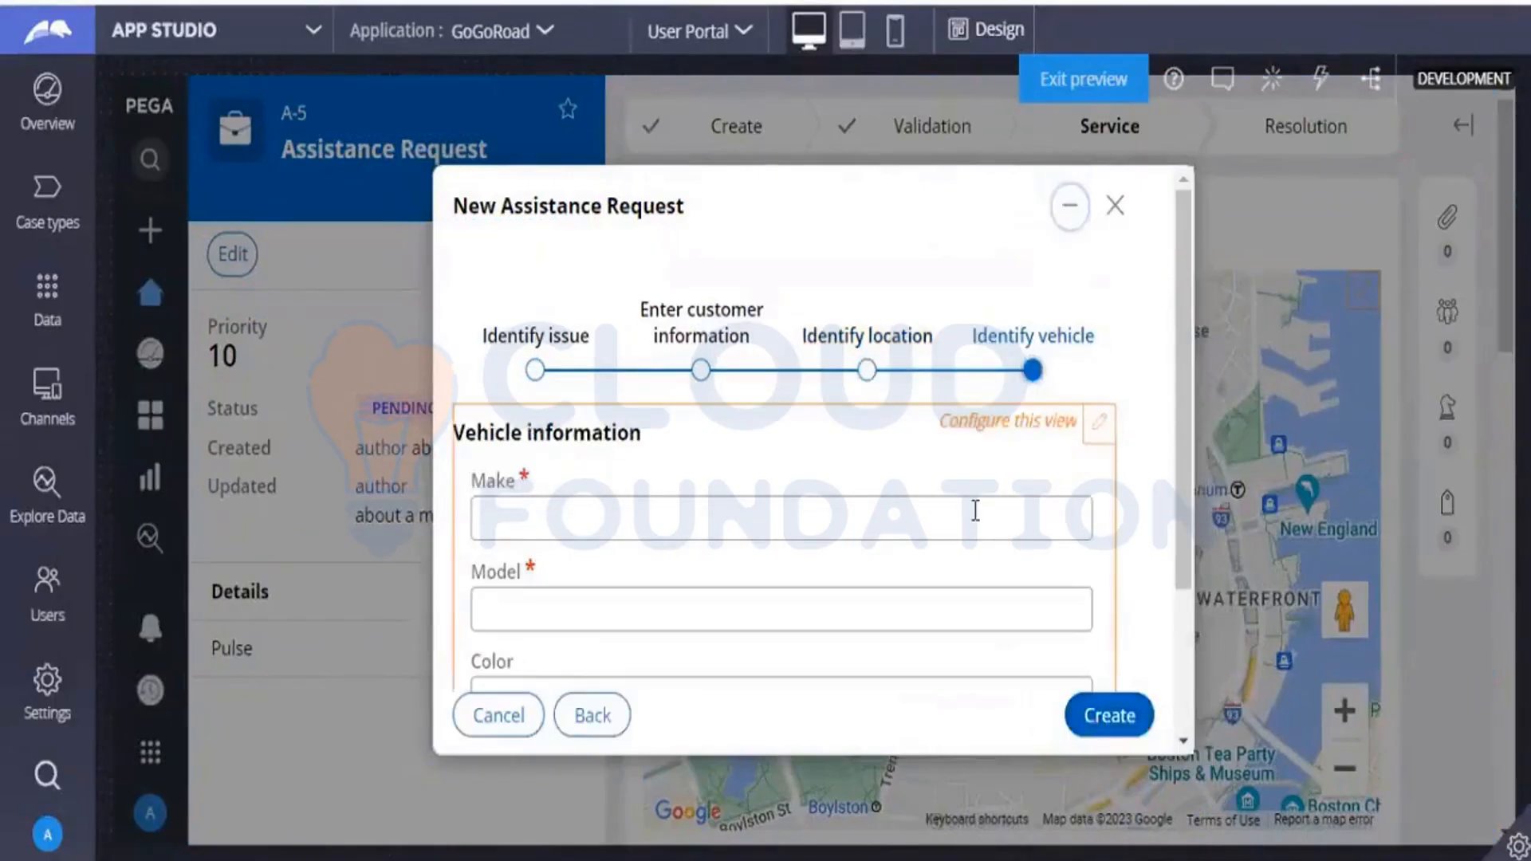
left_click(974, 510)
type("fggggfg")
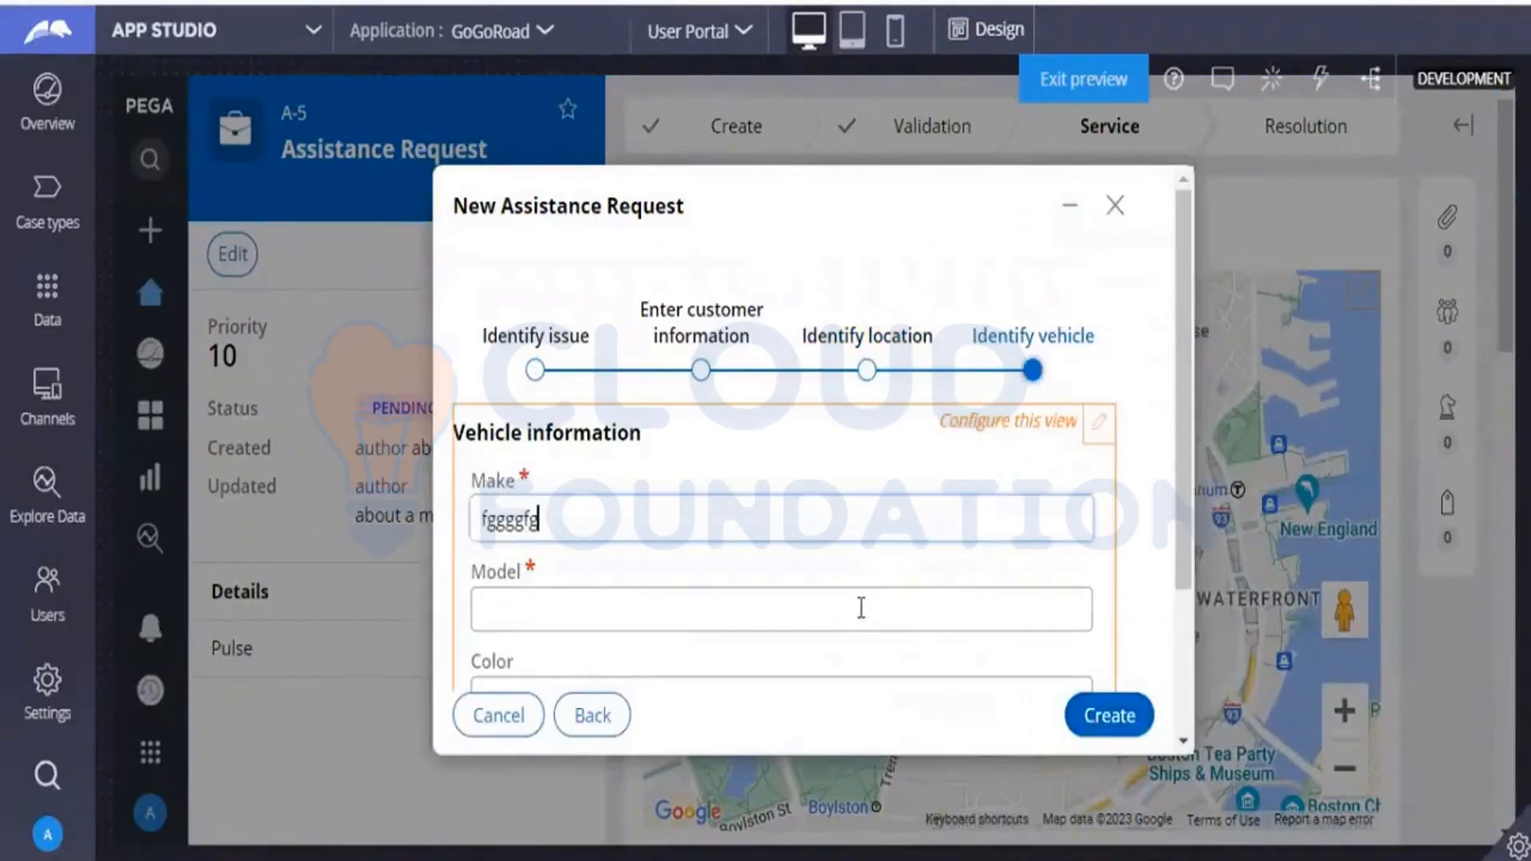
left_click(861, 607)
type("gfgf")
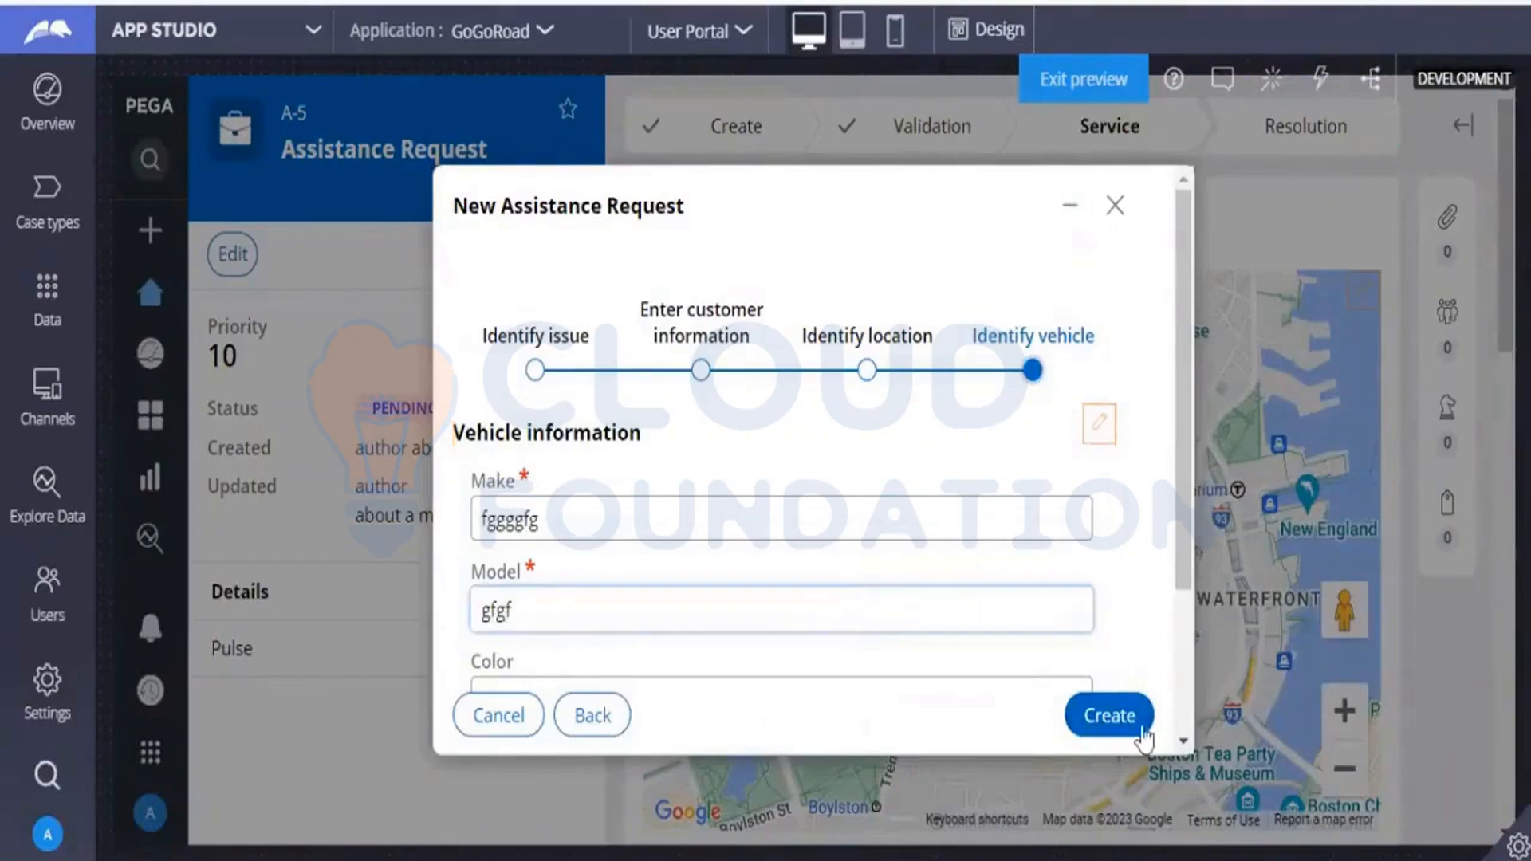
left_click(1107, 735)
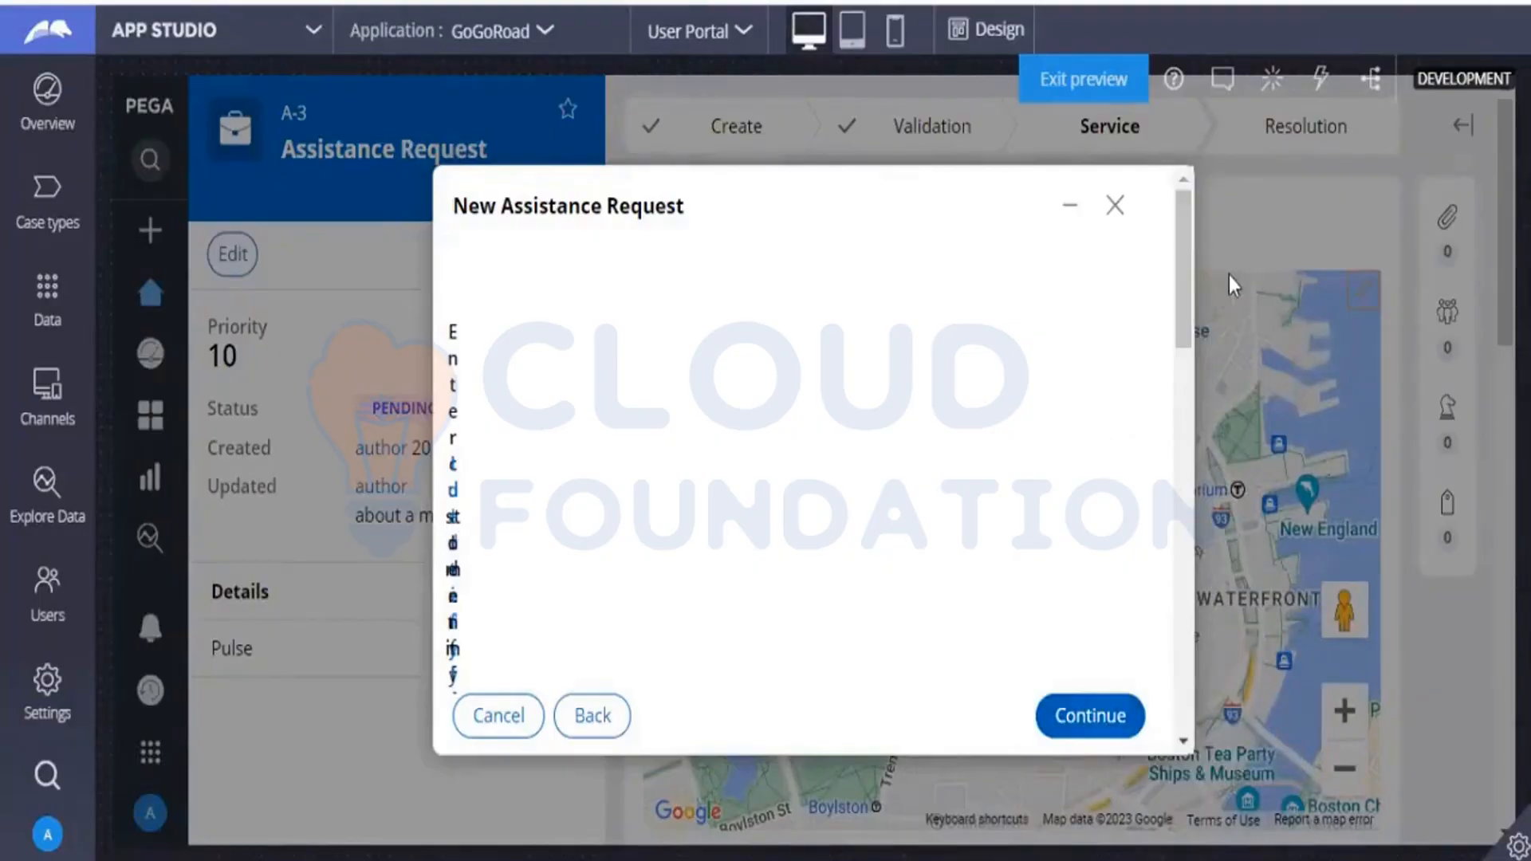
Turn on design mode and inspect the Service address and map areas of the reopened Identify location form.
left_click_drag(1180, 307, 1151, 413)
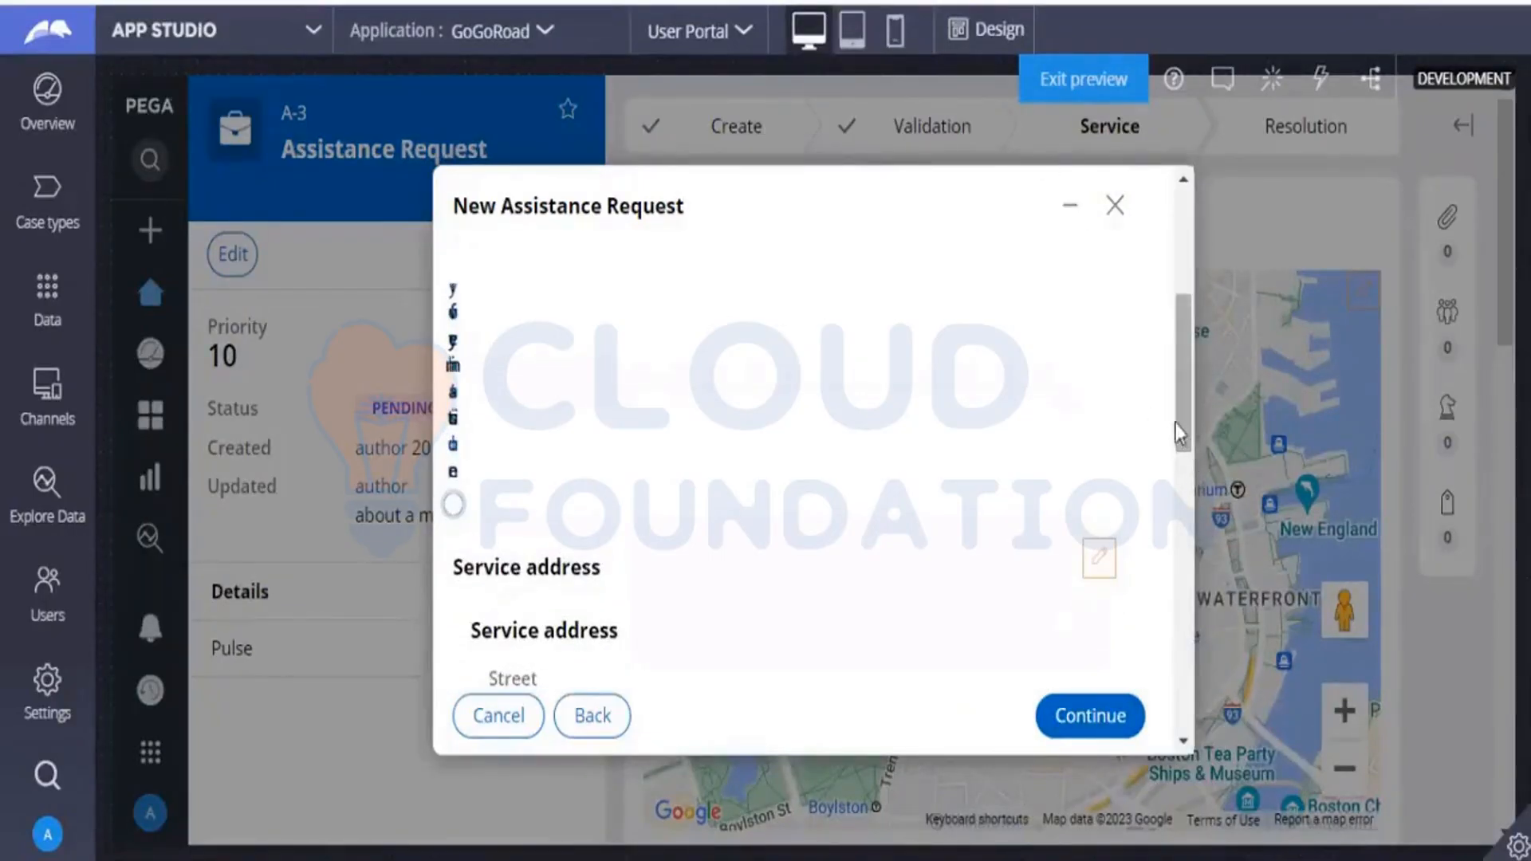
left_click(967, 33)
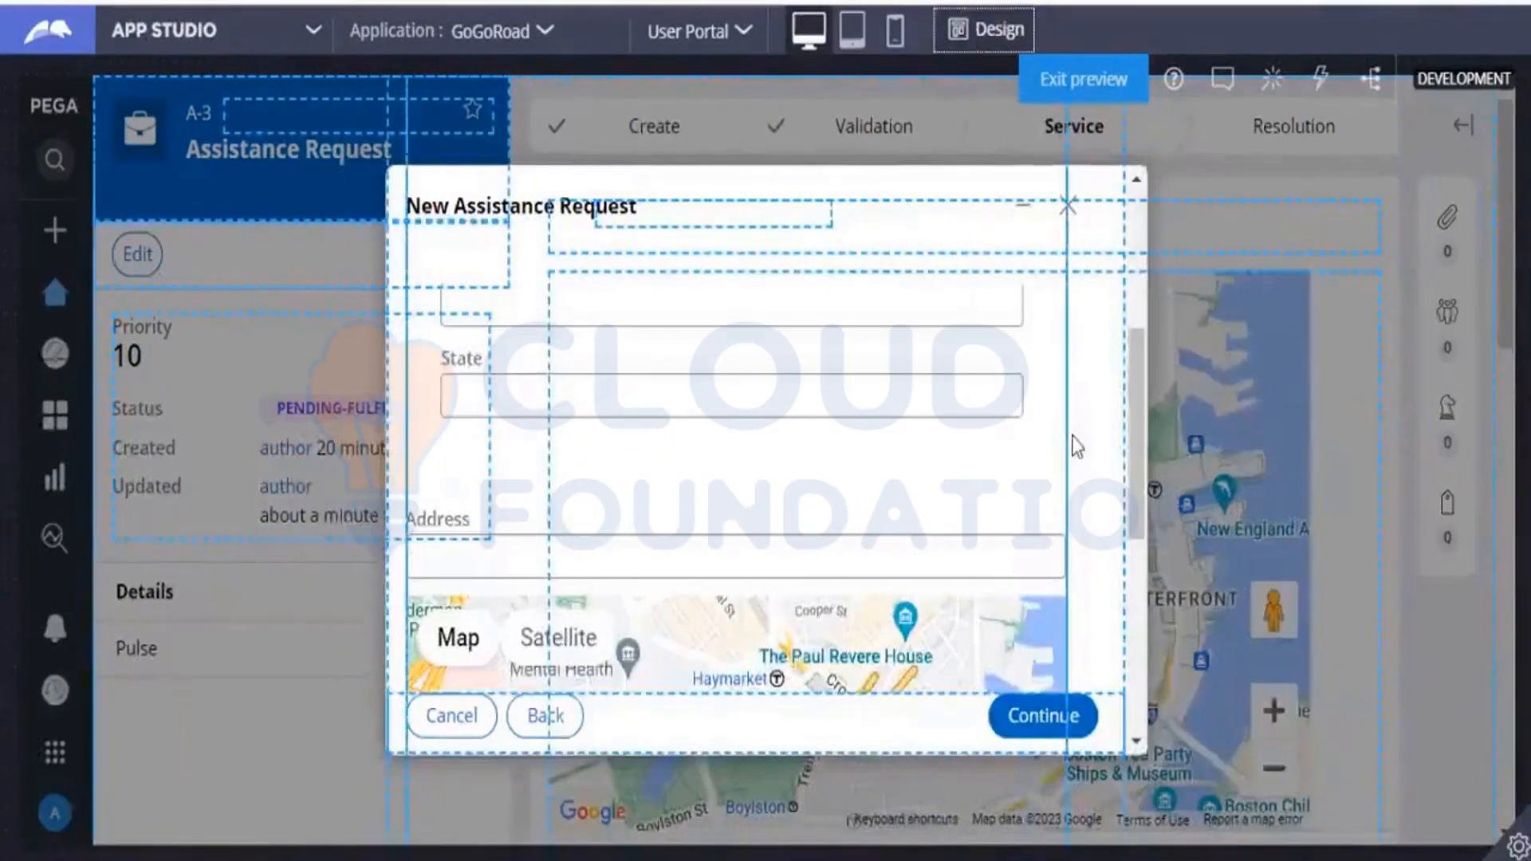
left_click_drag(1136, 498, 1122, 396)
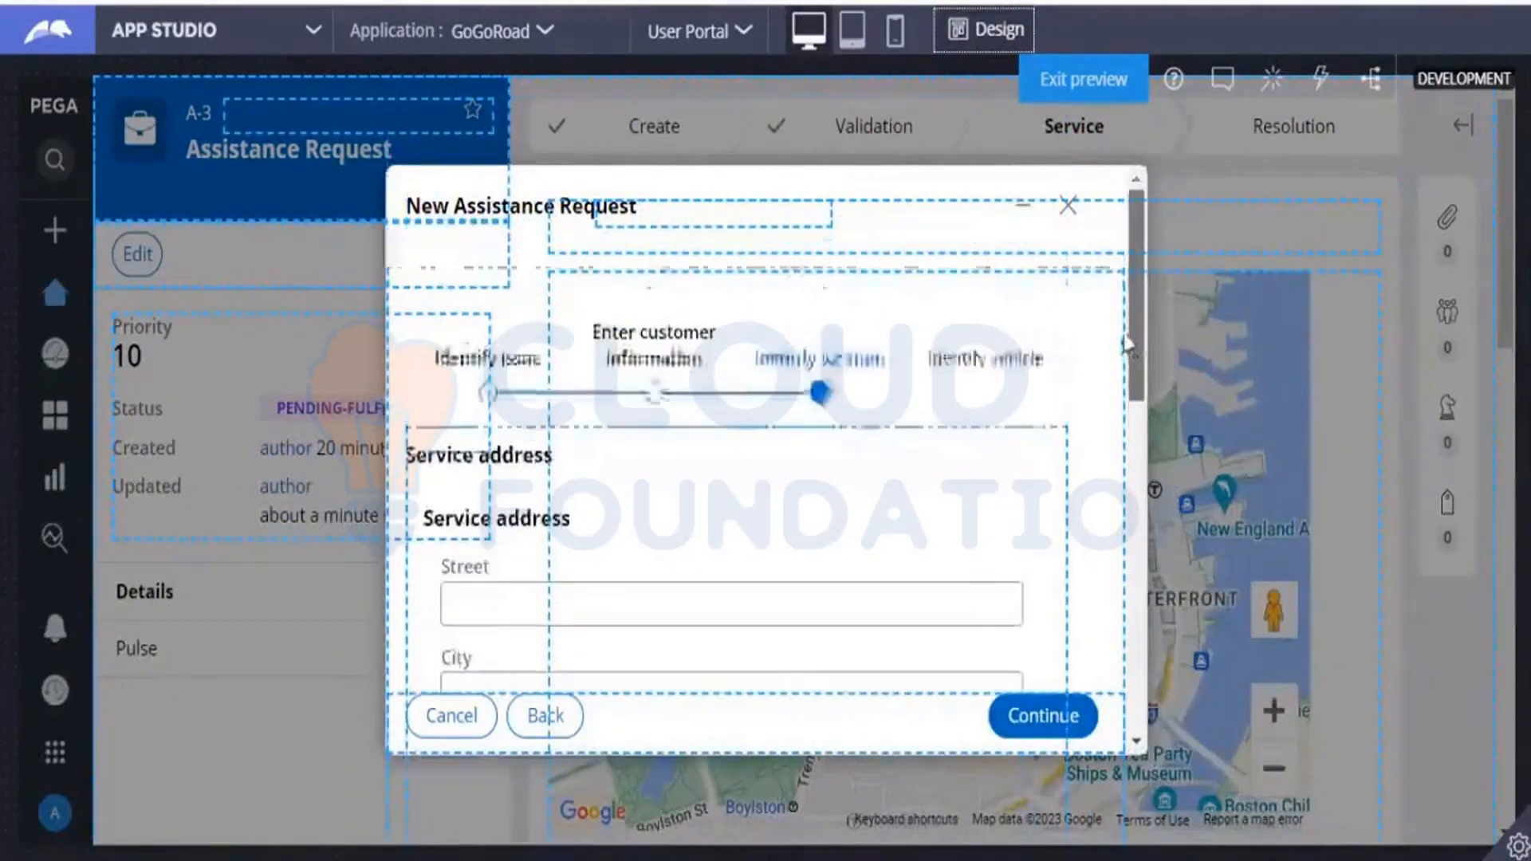
Review the Identify location form and the Pega Academy challenge on adding dynamic functionality to a button, and return to Dev Studio.
scroll(1122, 396, "down", 5)
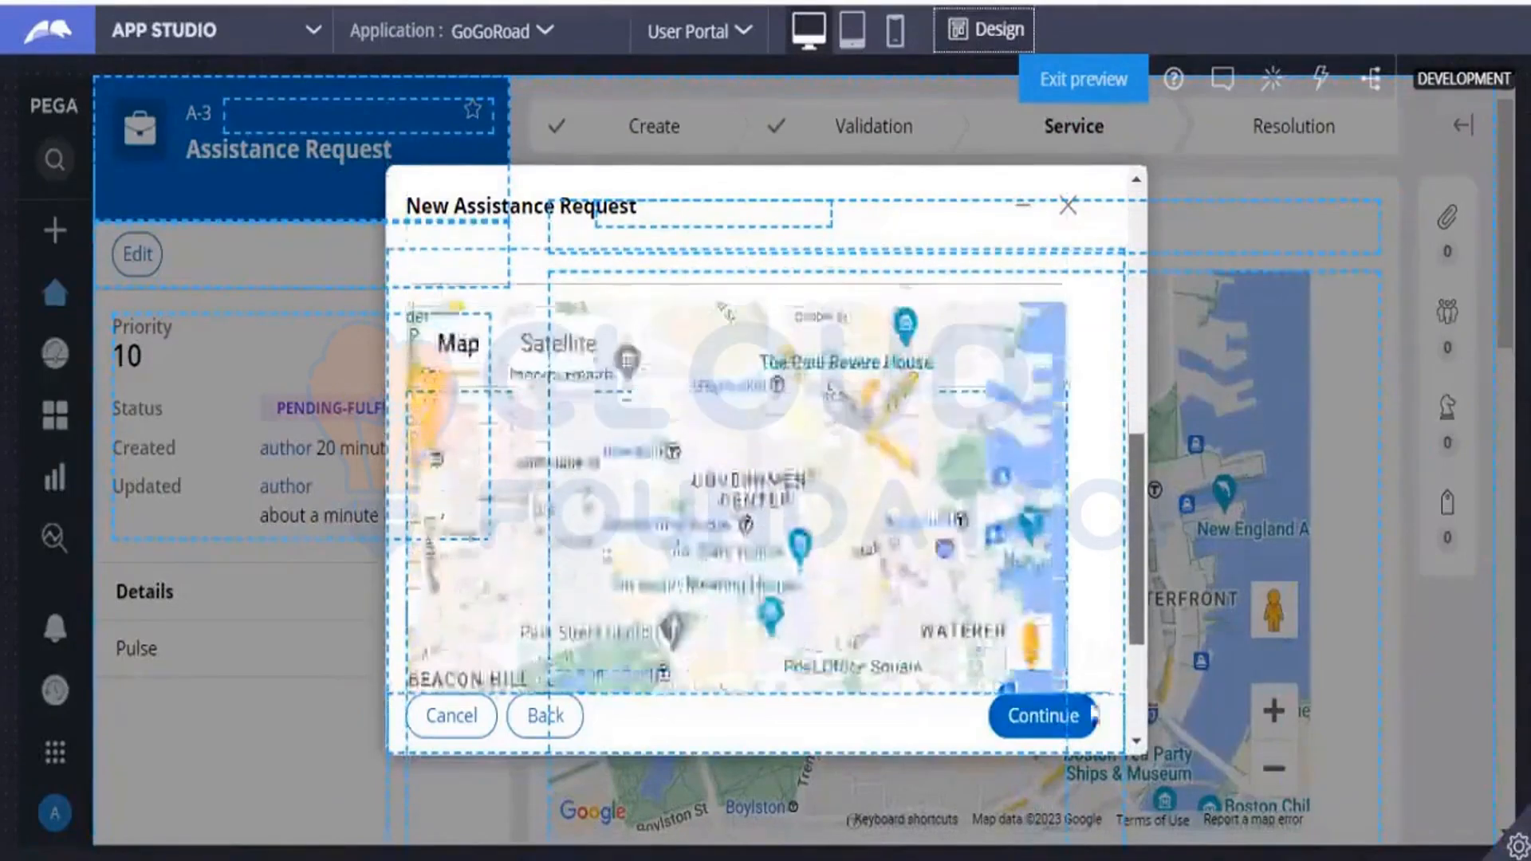
scroll(1100, 401, "up", 5)
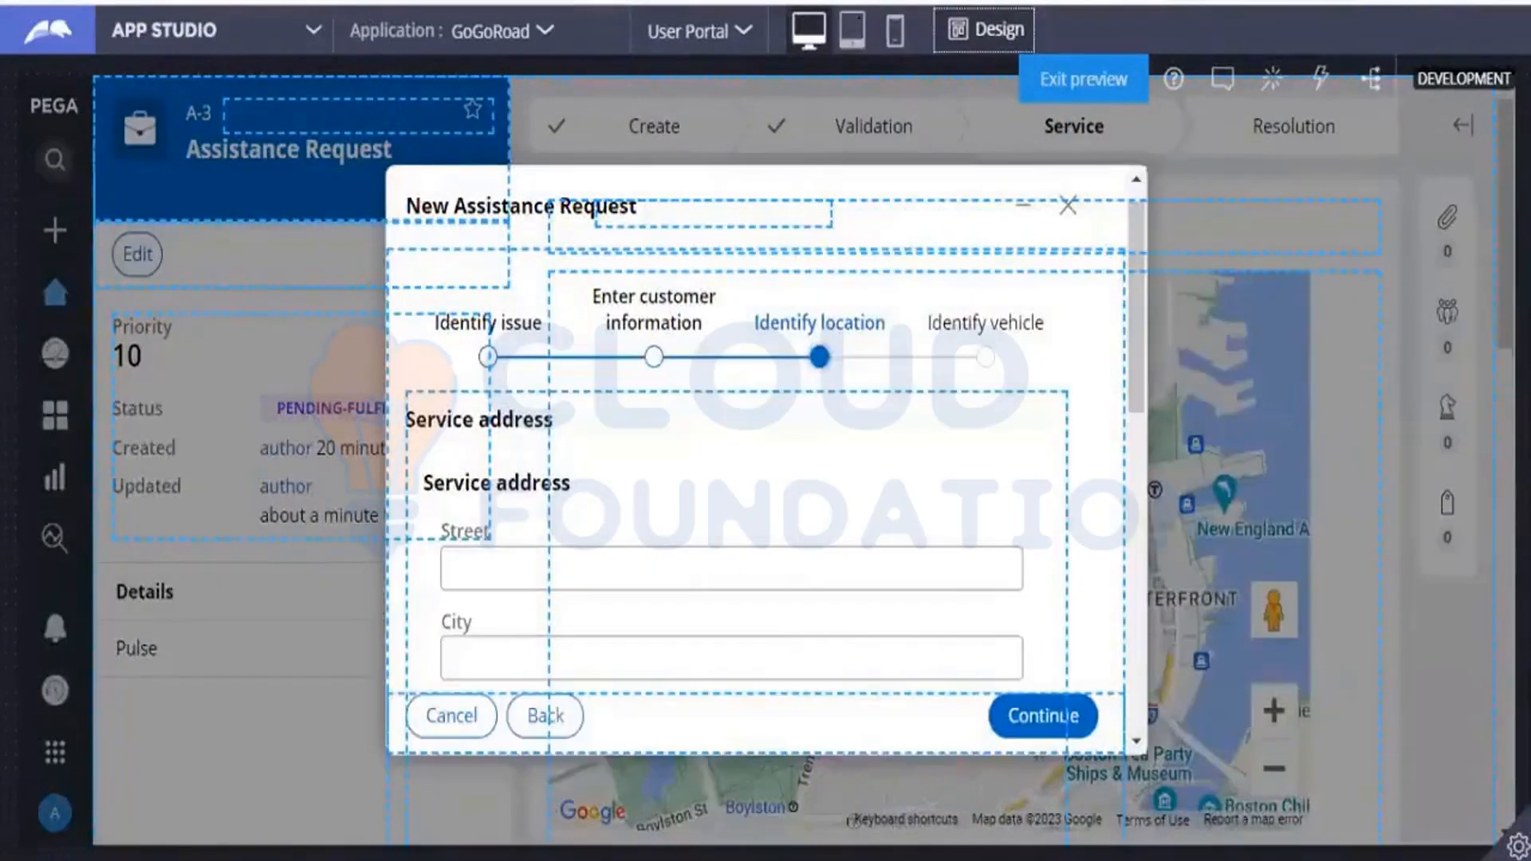
left_click(909, 1)
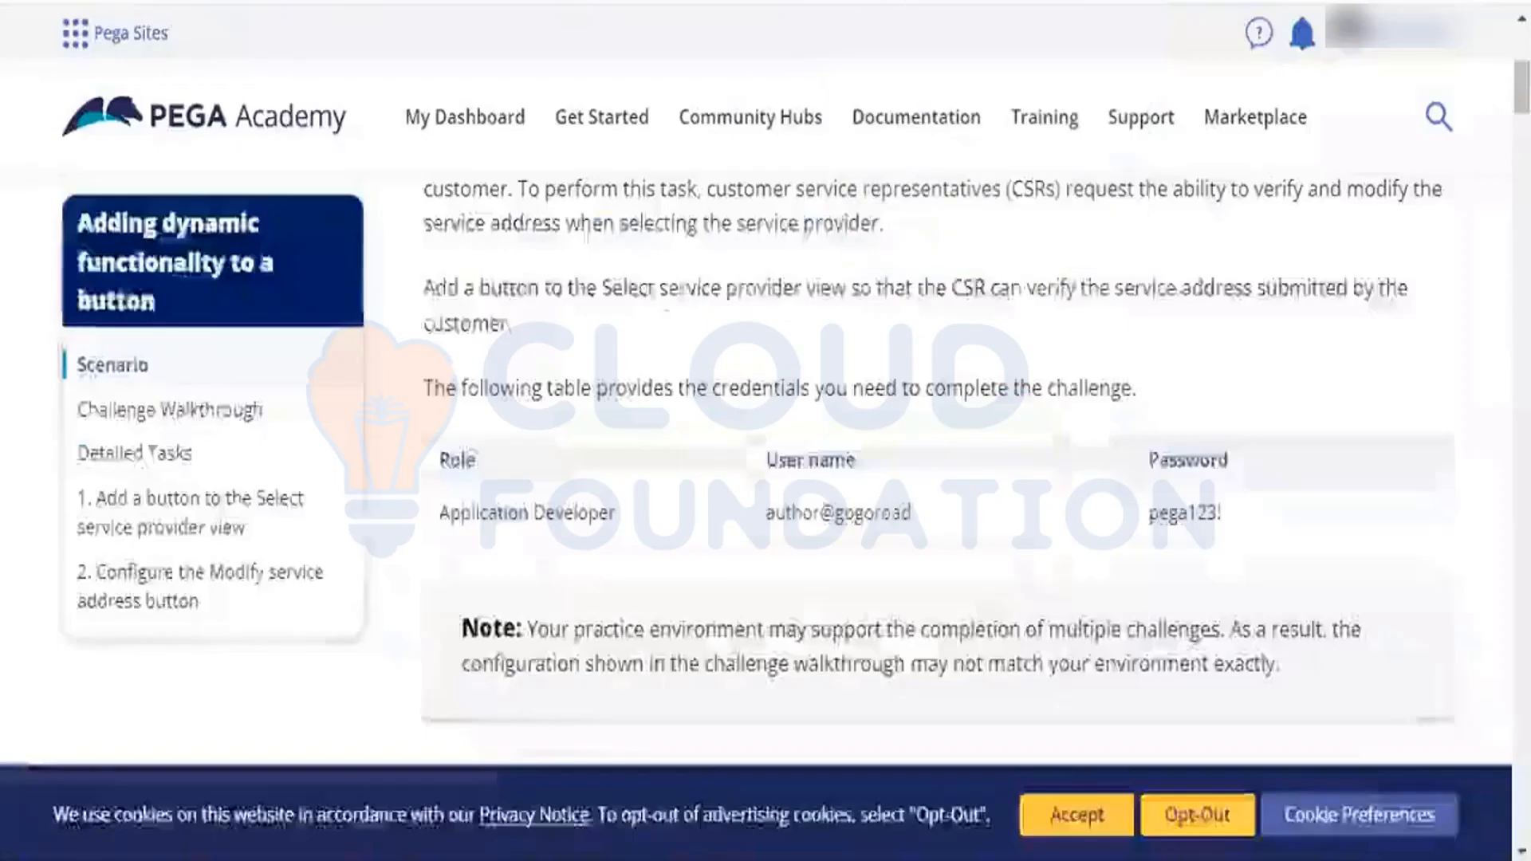
left_click_drag(1522, 86, 1522, 132)
left_click(1126, 257)
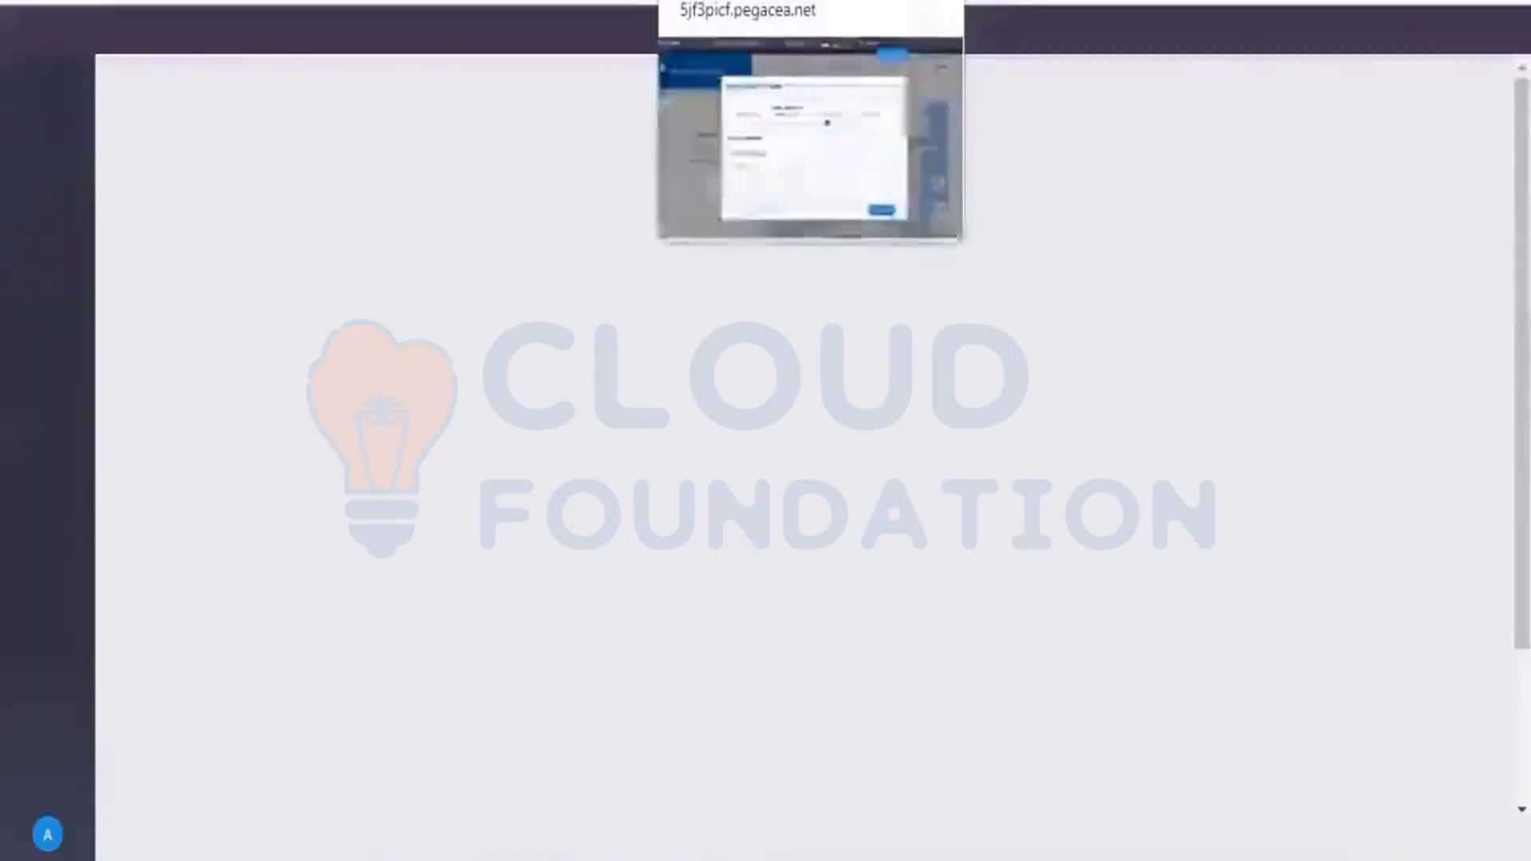
left_click(741, 2)
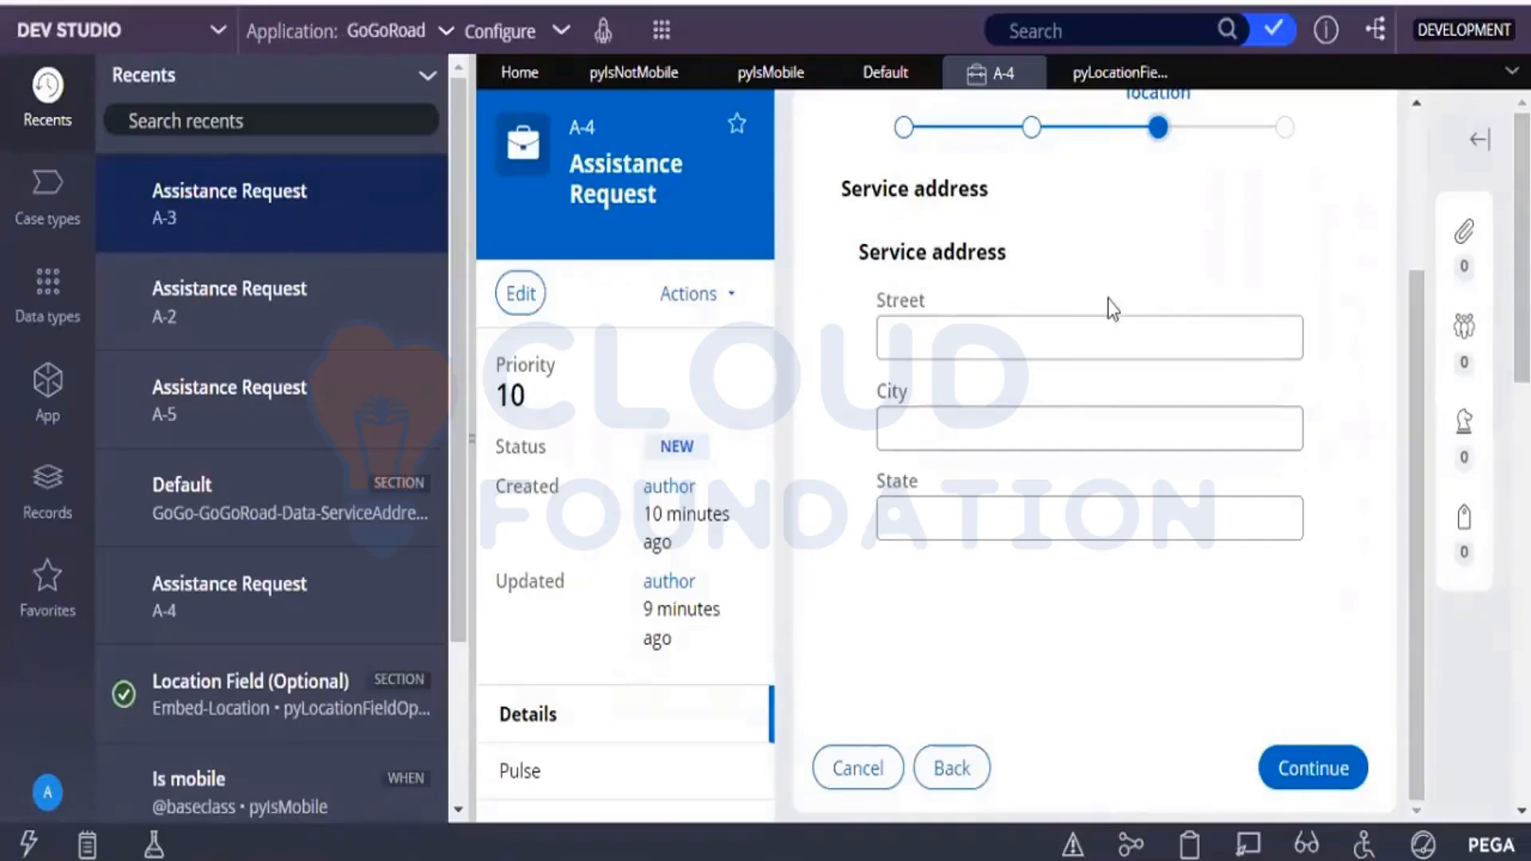
left_click(1108, 334)
type("rtrt")
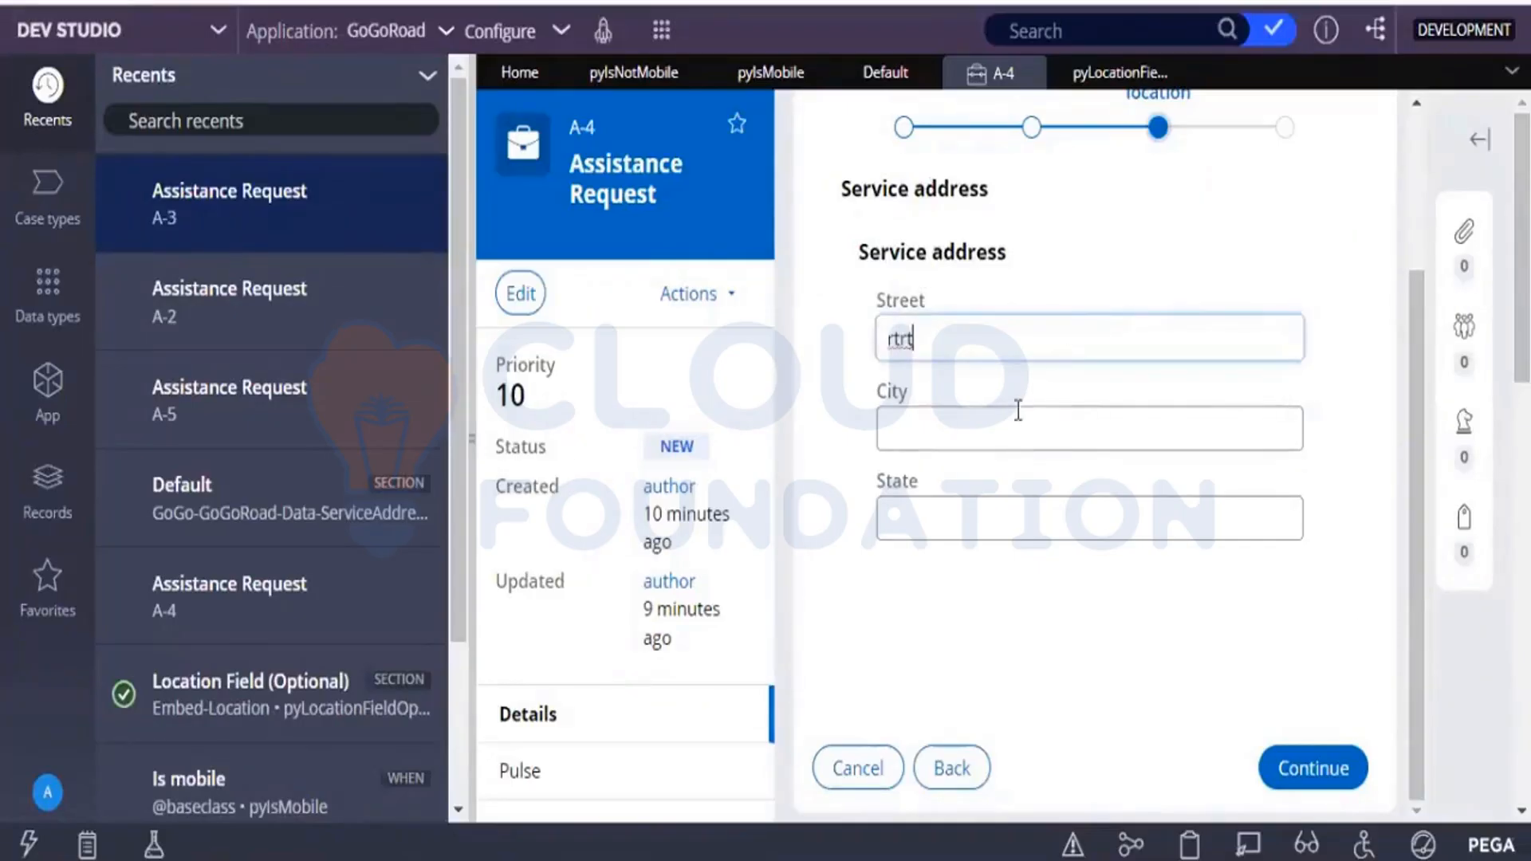
type("rttrtrt")
left_click(922, 421)
type("rere")
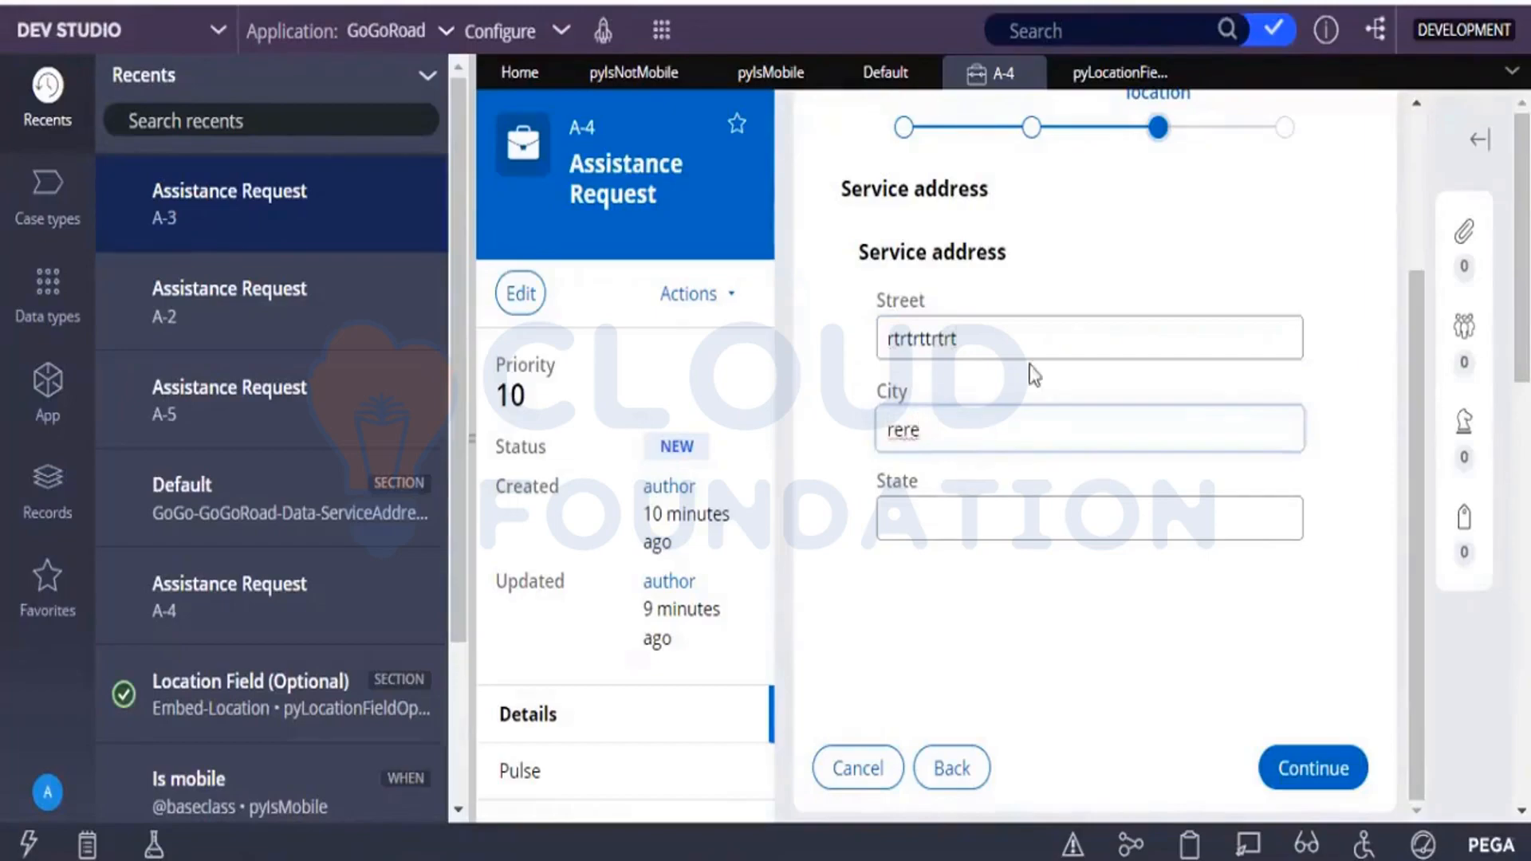
left_click(1084, 327)
key("BackSpace")
key("BackSpace")
key("BackSpace")
key("BackSpace")
key("BackSpace")
key("BackSpace")
key("BackSpace")
key("BackSpace")
key("BackSpace")
key("BackSpace")
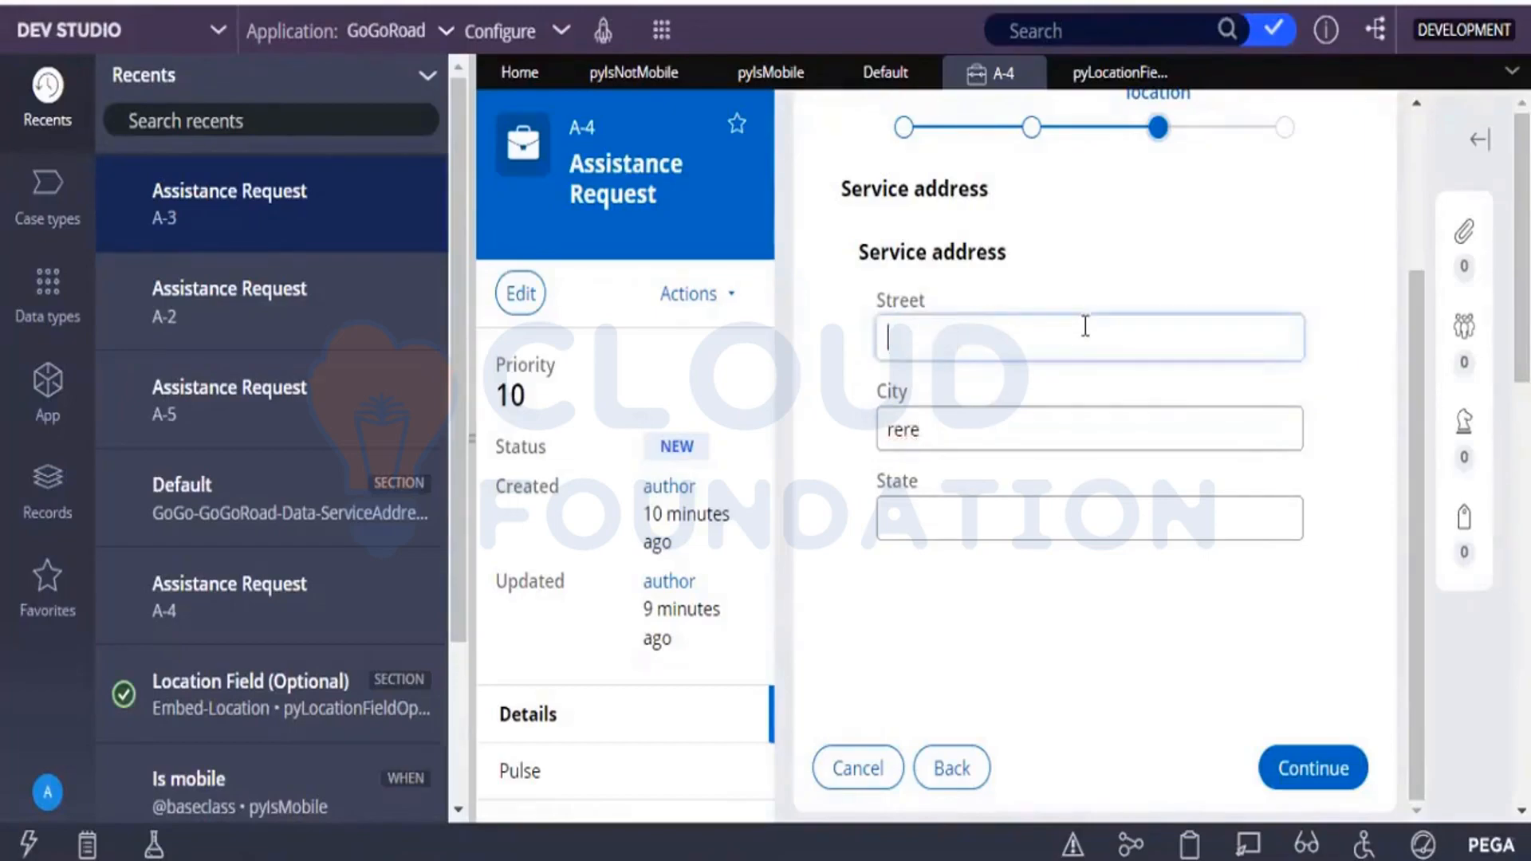
left_click(995, 413)
key("BackSpace")
key("BackSpace")
key("BackSpace")
key("BackSpace")
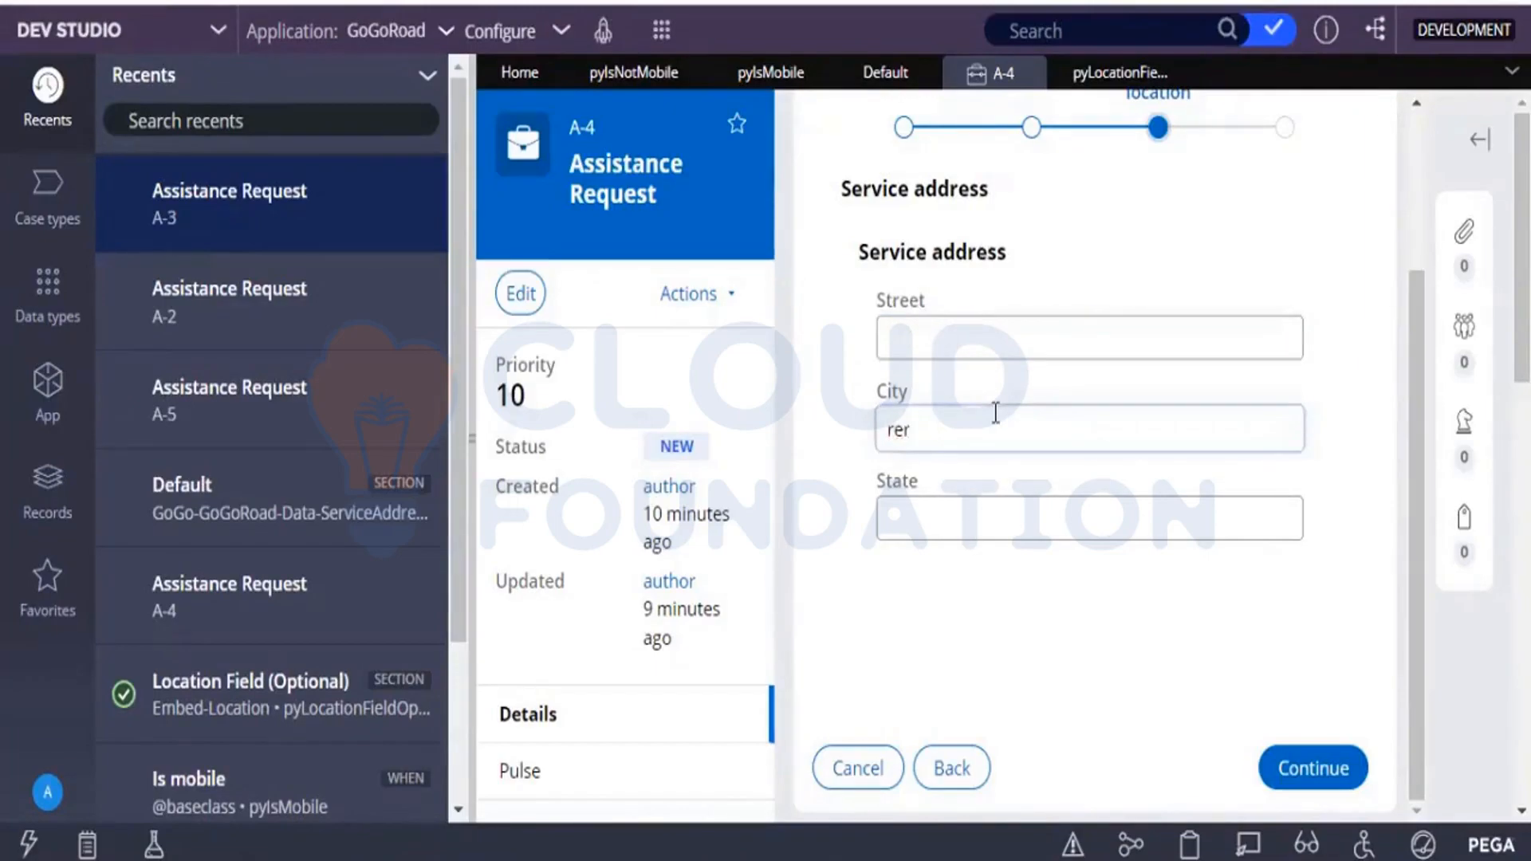
Fill in the street, city and state of the Service address and continue to Identify vehicle.
left_click(1017, 331)
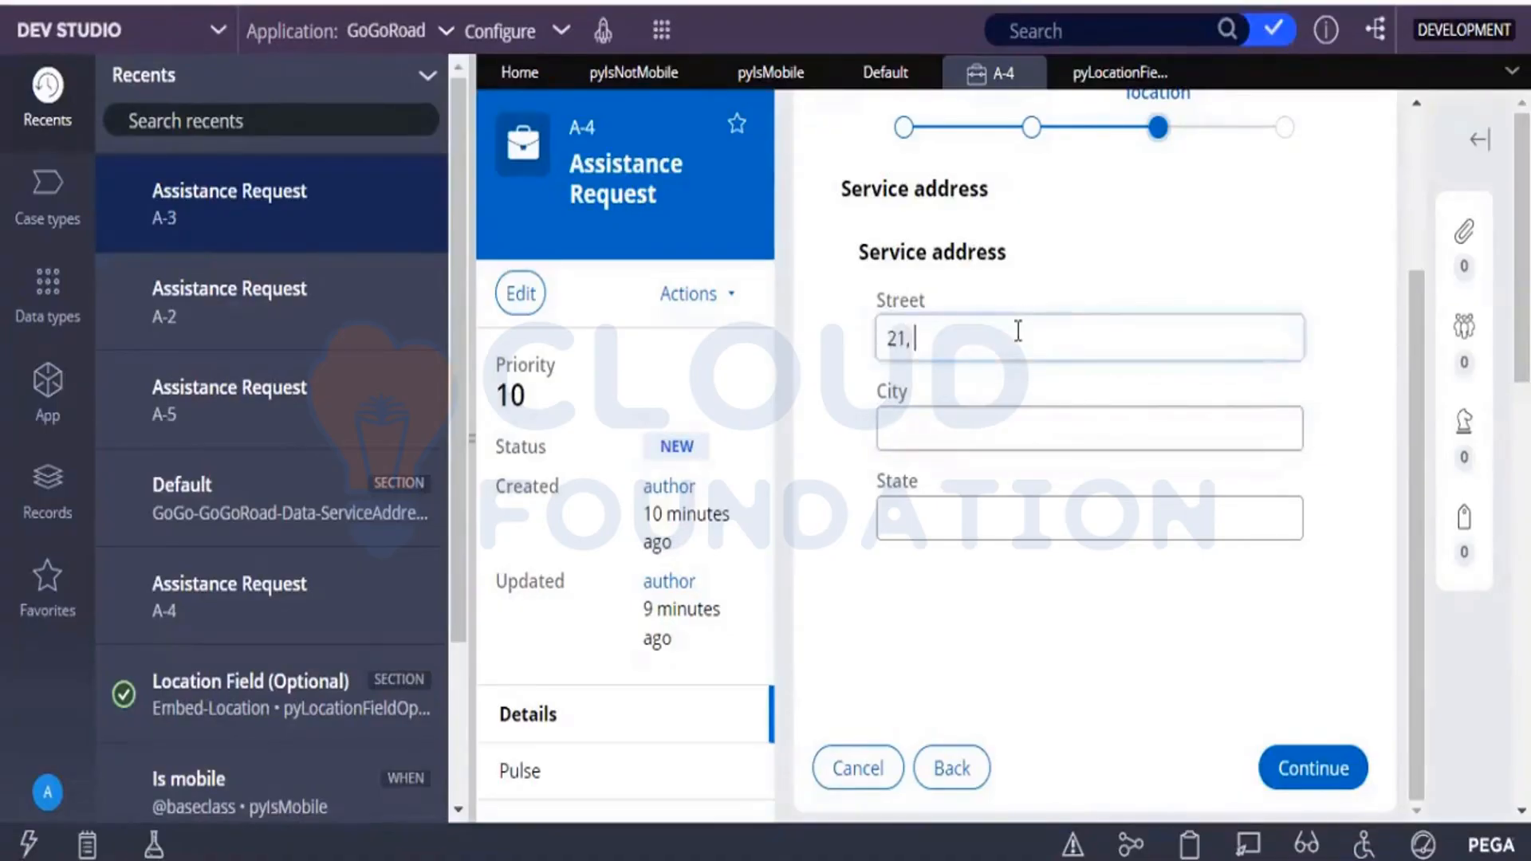
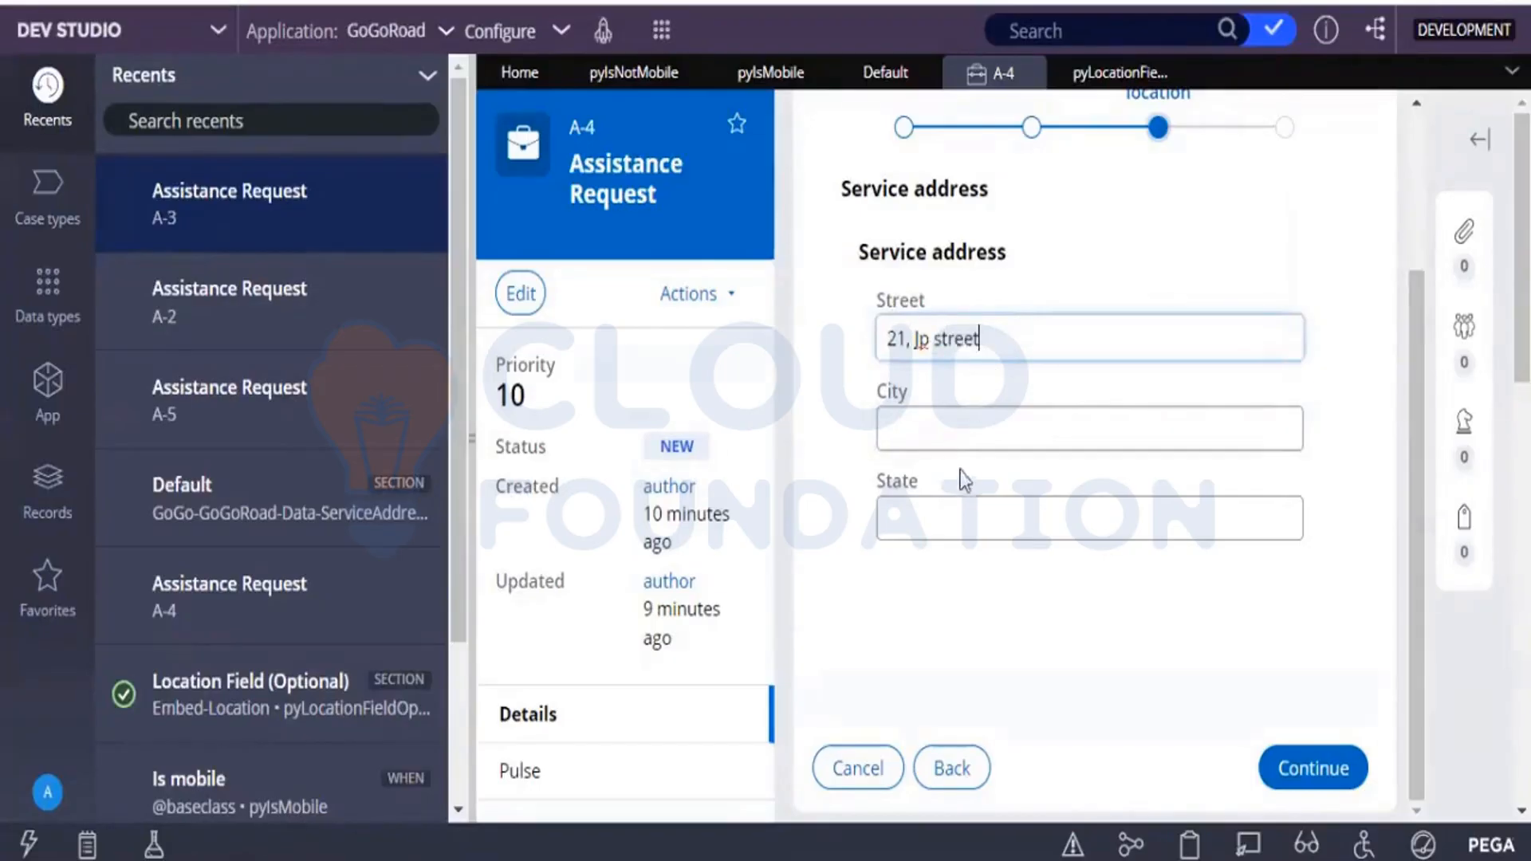
left_click(950, 436)
type("Hydera")
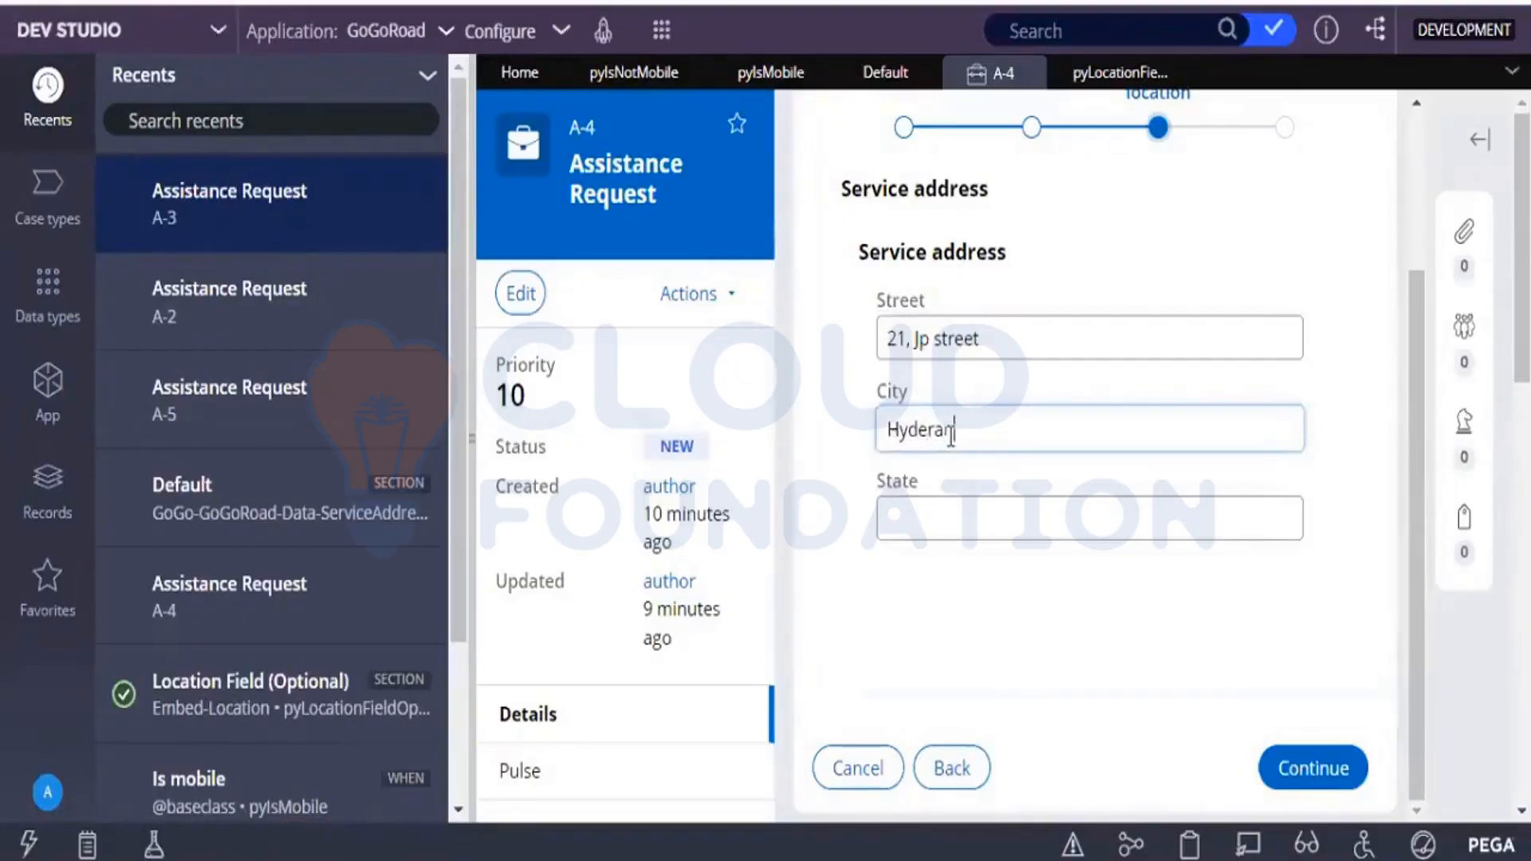
type("bad")
key("Tab")
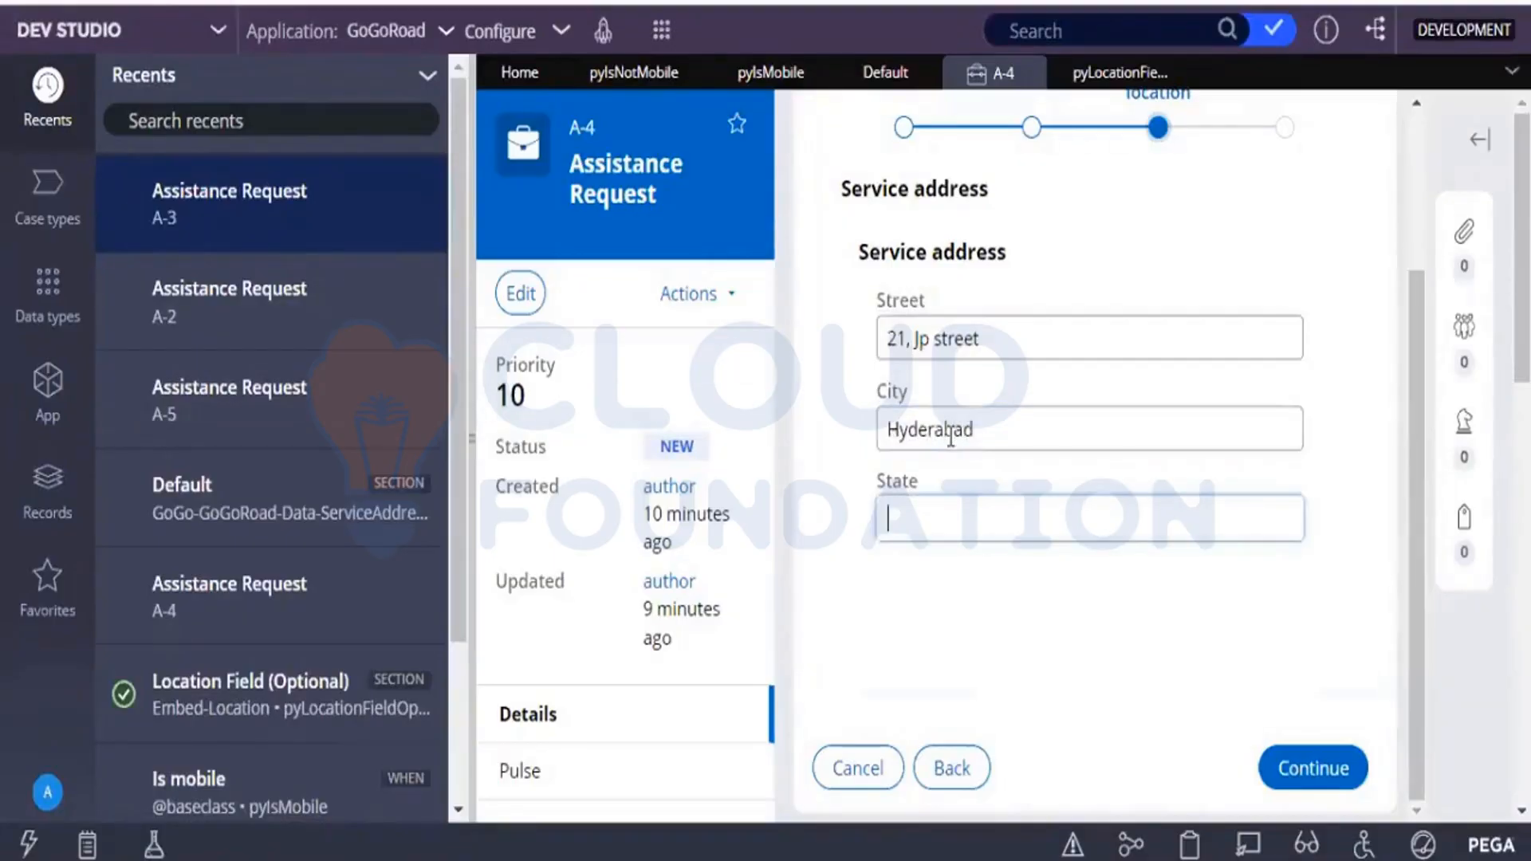
type("AP")
left_click(1307, 767)
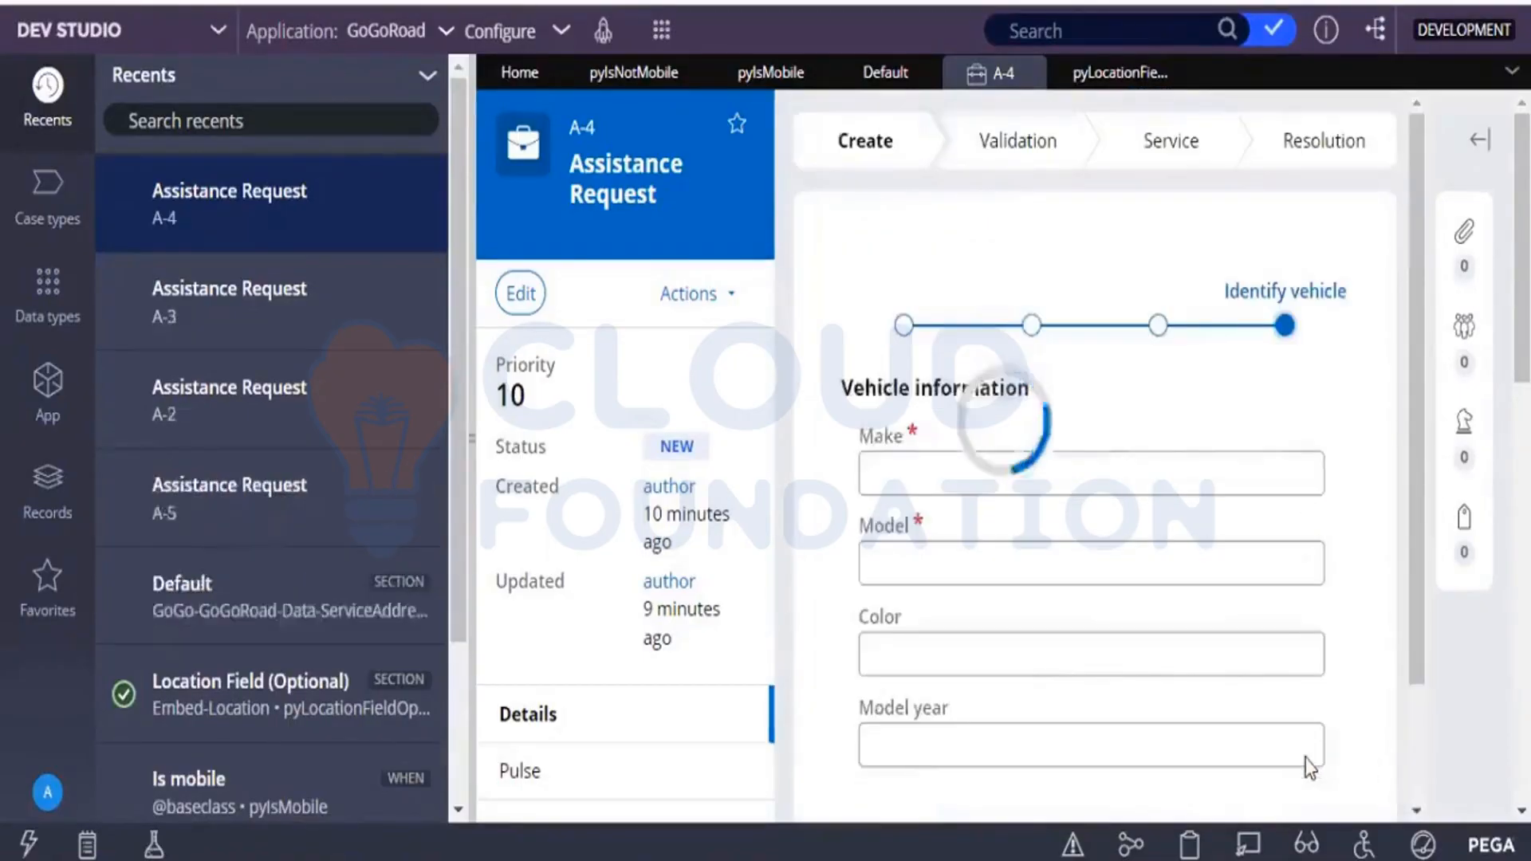
Enter vehicle make Kia and model sonet, and create the assistance request.
left_click(1099, 476)
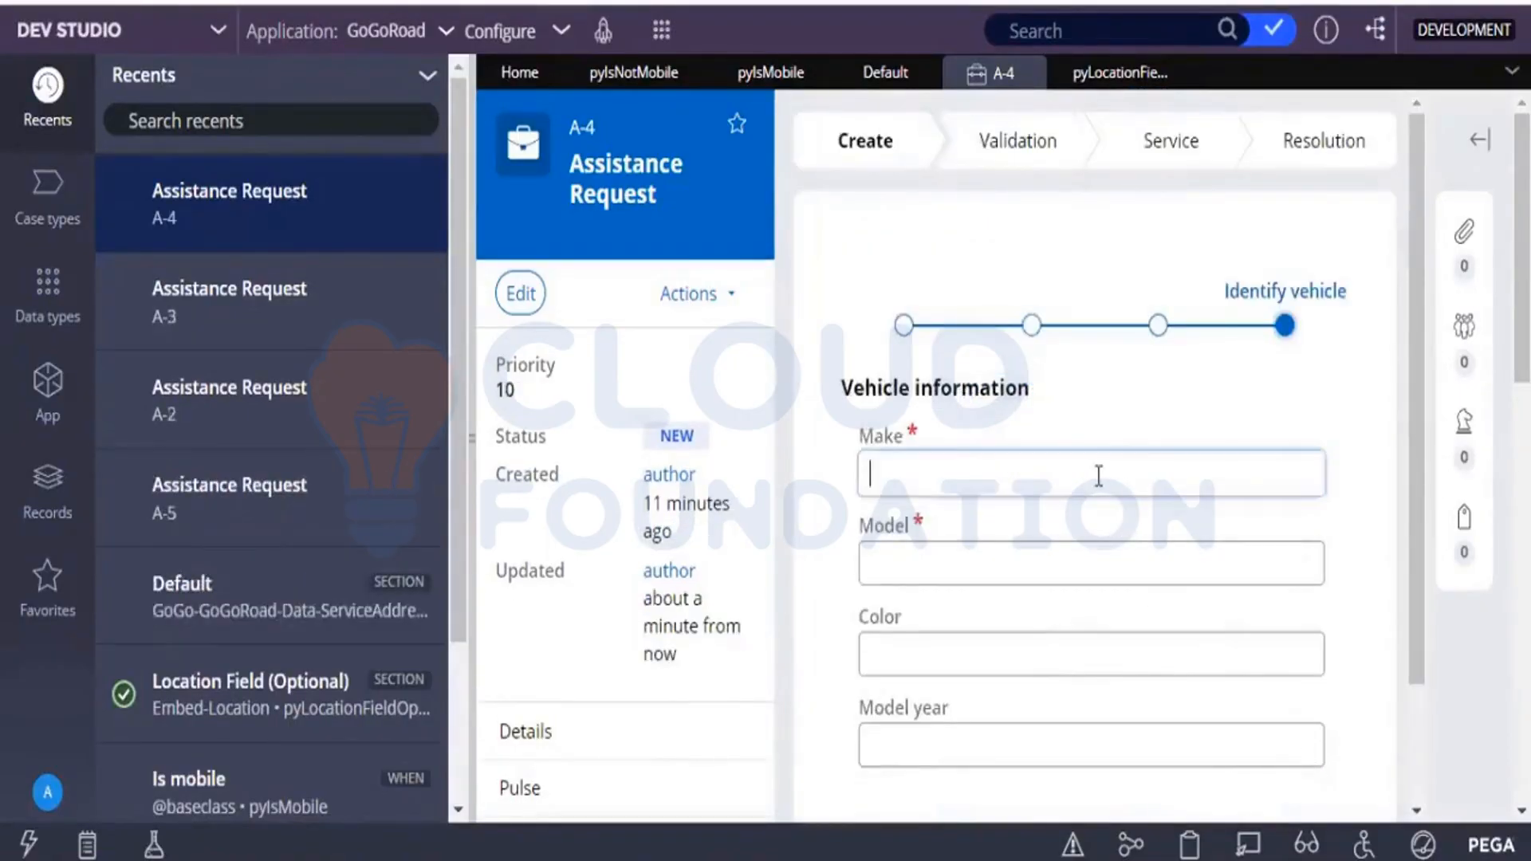
type("M")
type("Kia")
key("BackSpace")
key("BackSpace")
type("Kia")
key("Tab")
type("sonet")
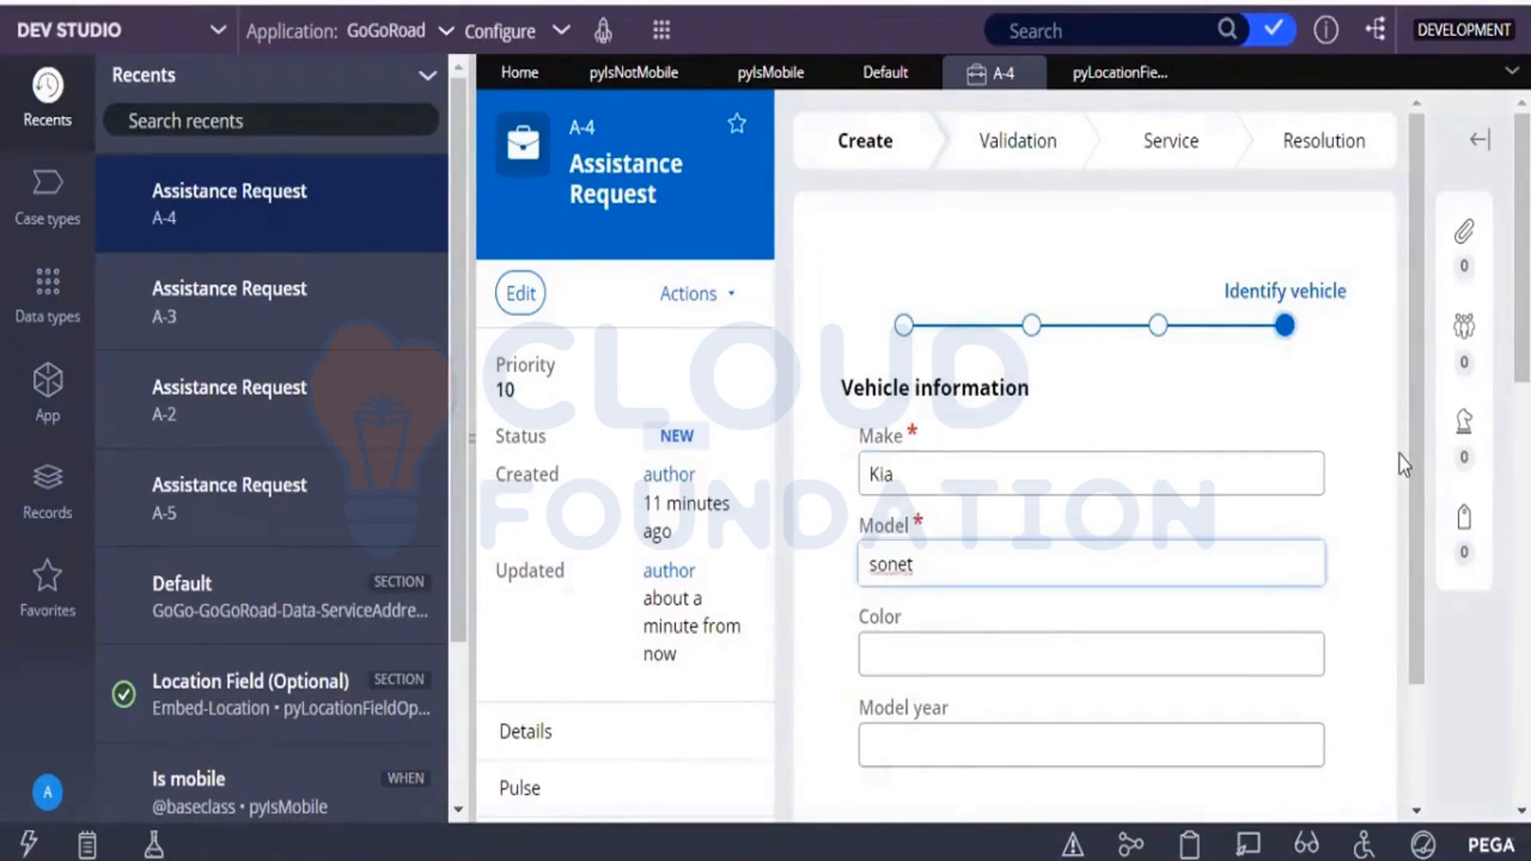
scroll(1410, 519, "down", 2)
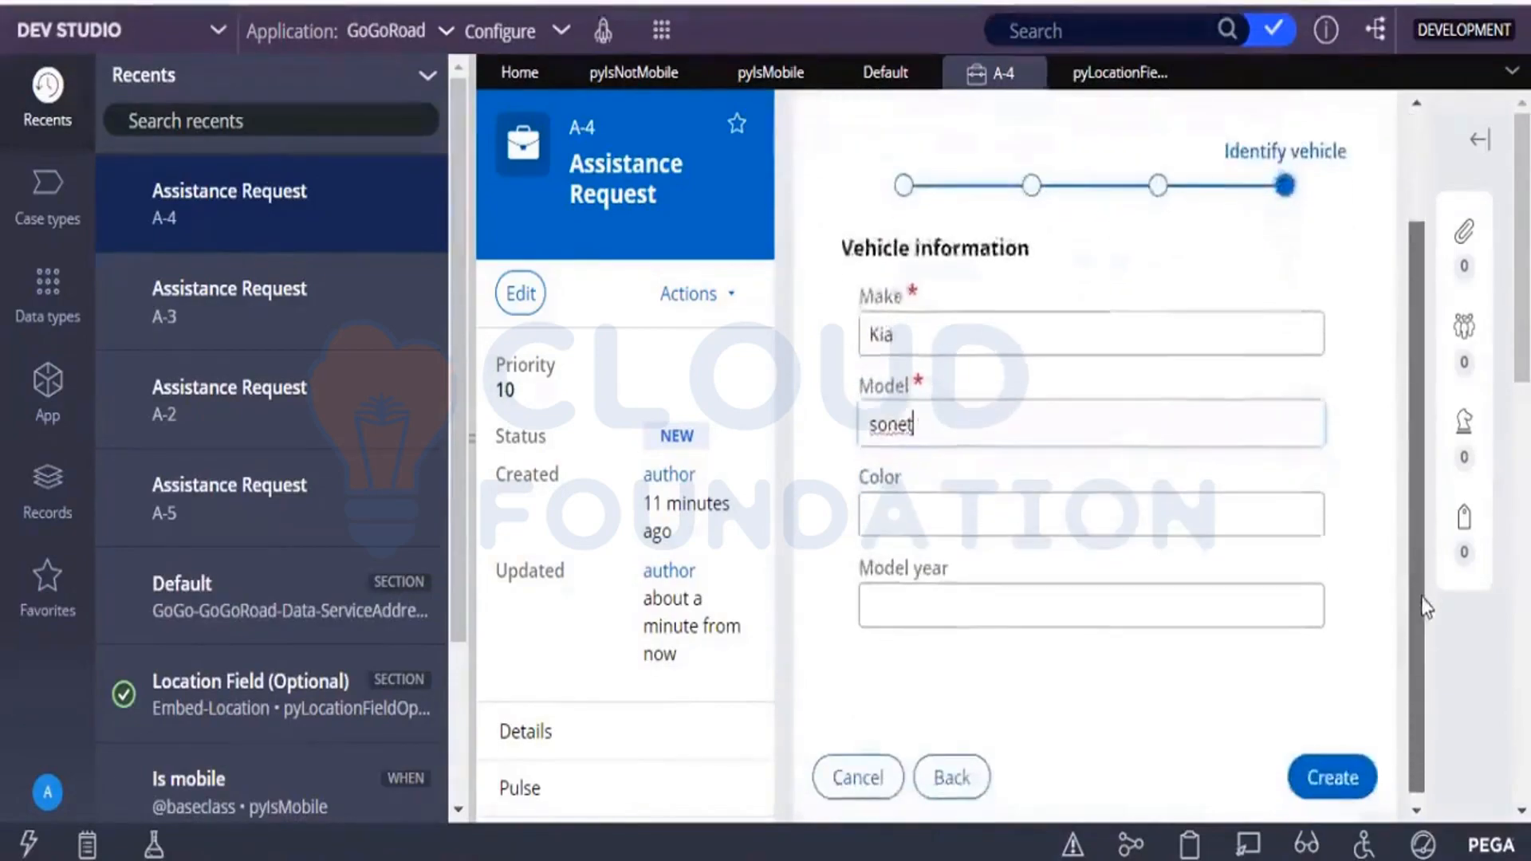
left_click(1340, 770)
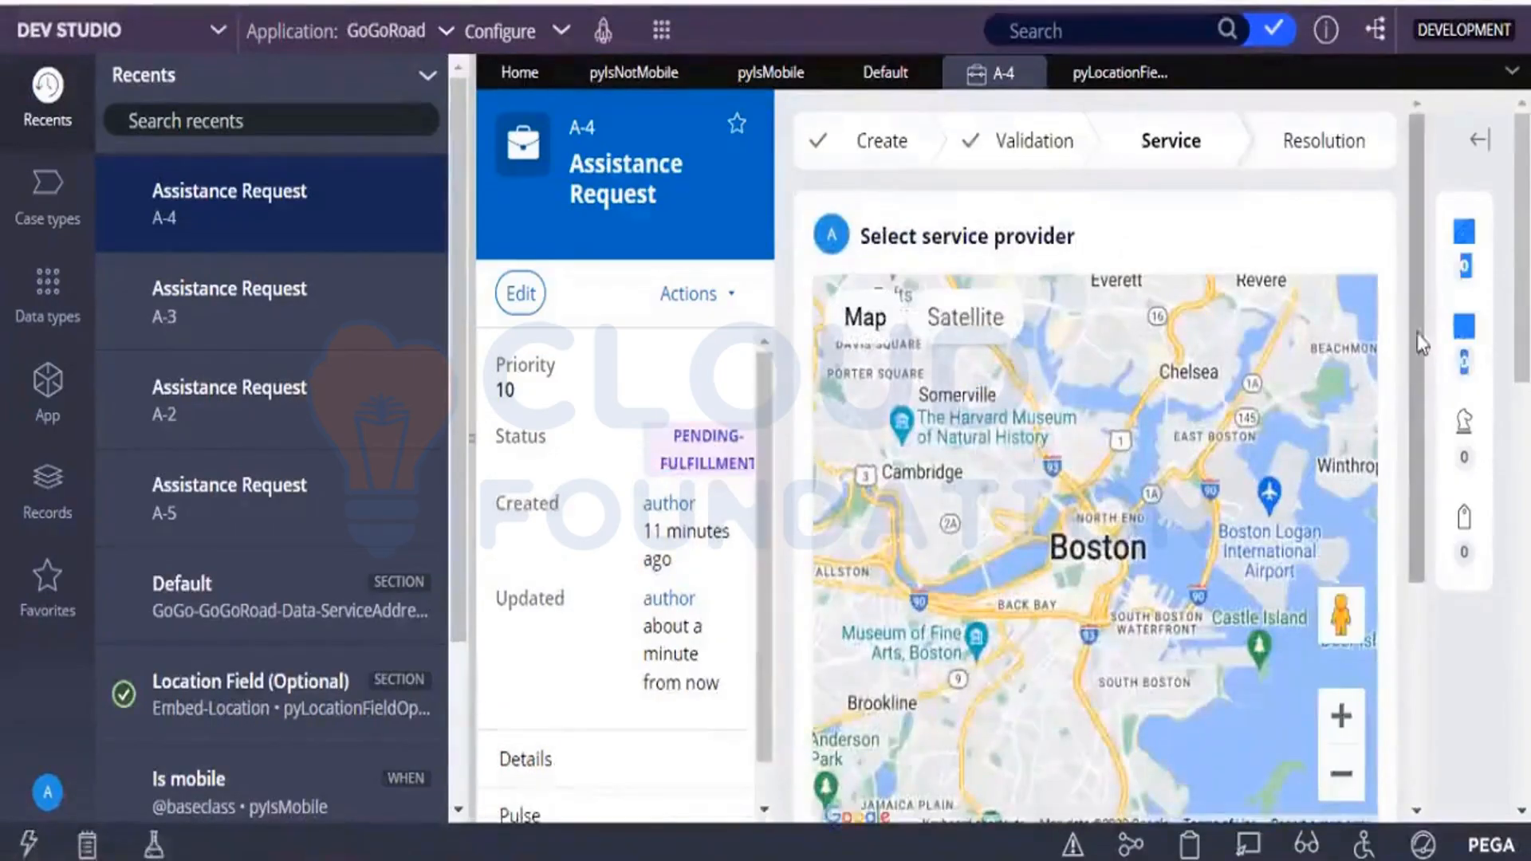
Inspect the Select service provider view with Live UI and open the section rule that contains its Address Map.
left_click_drag(1418, 343, 1419, 574)
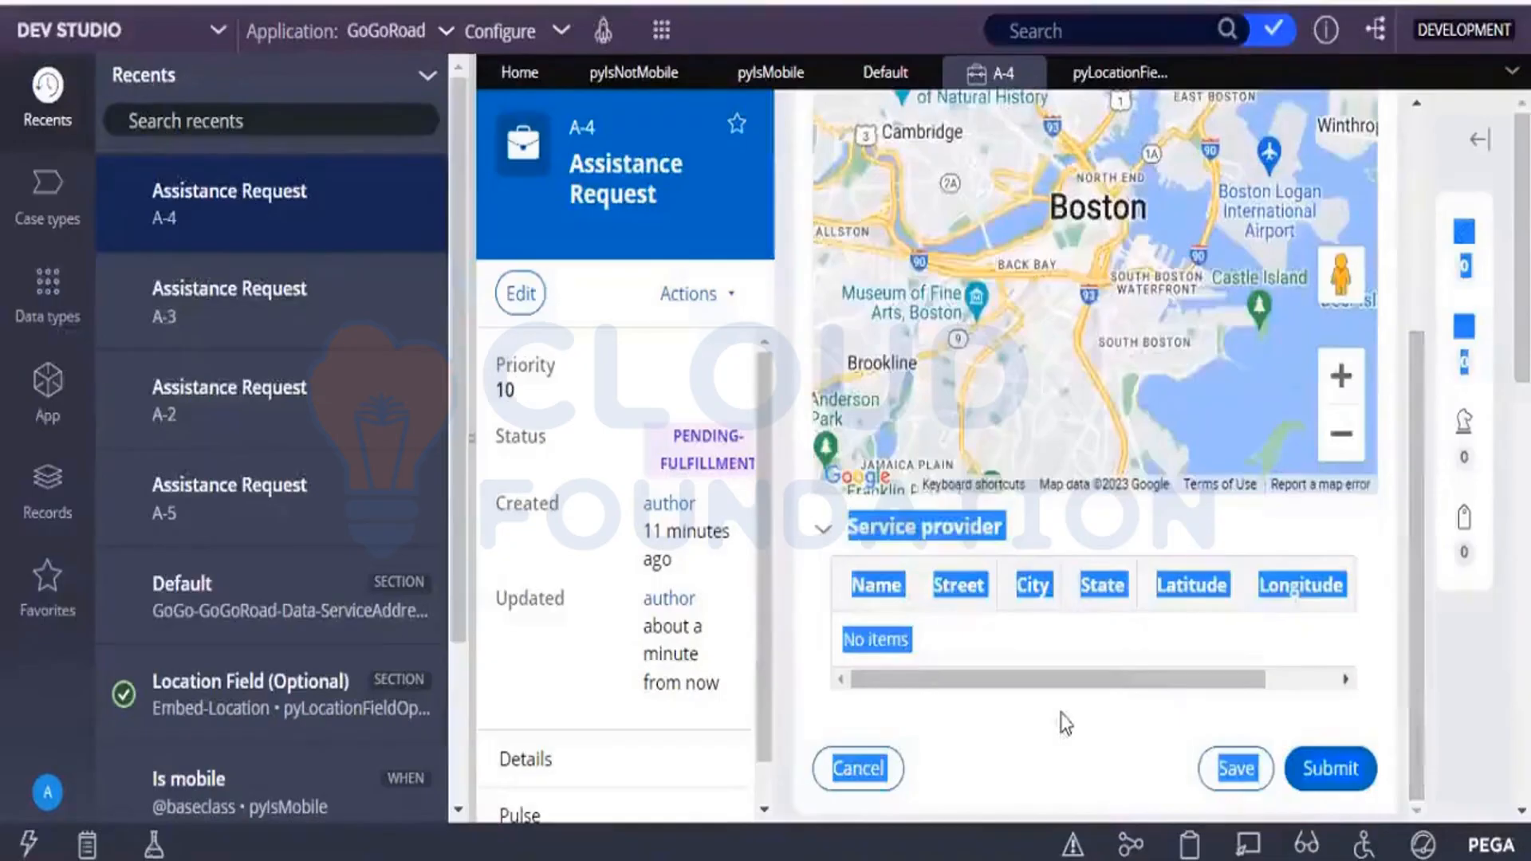
left_click(1065, 723)
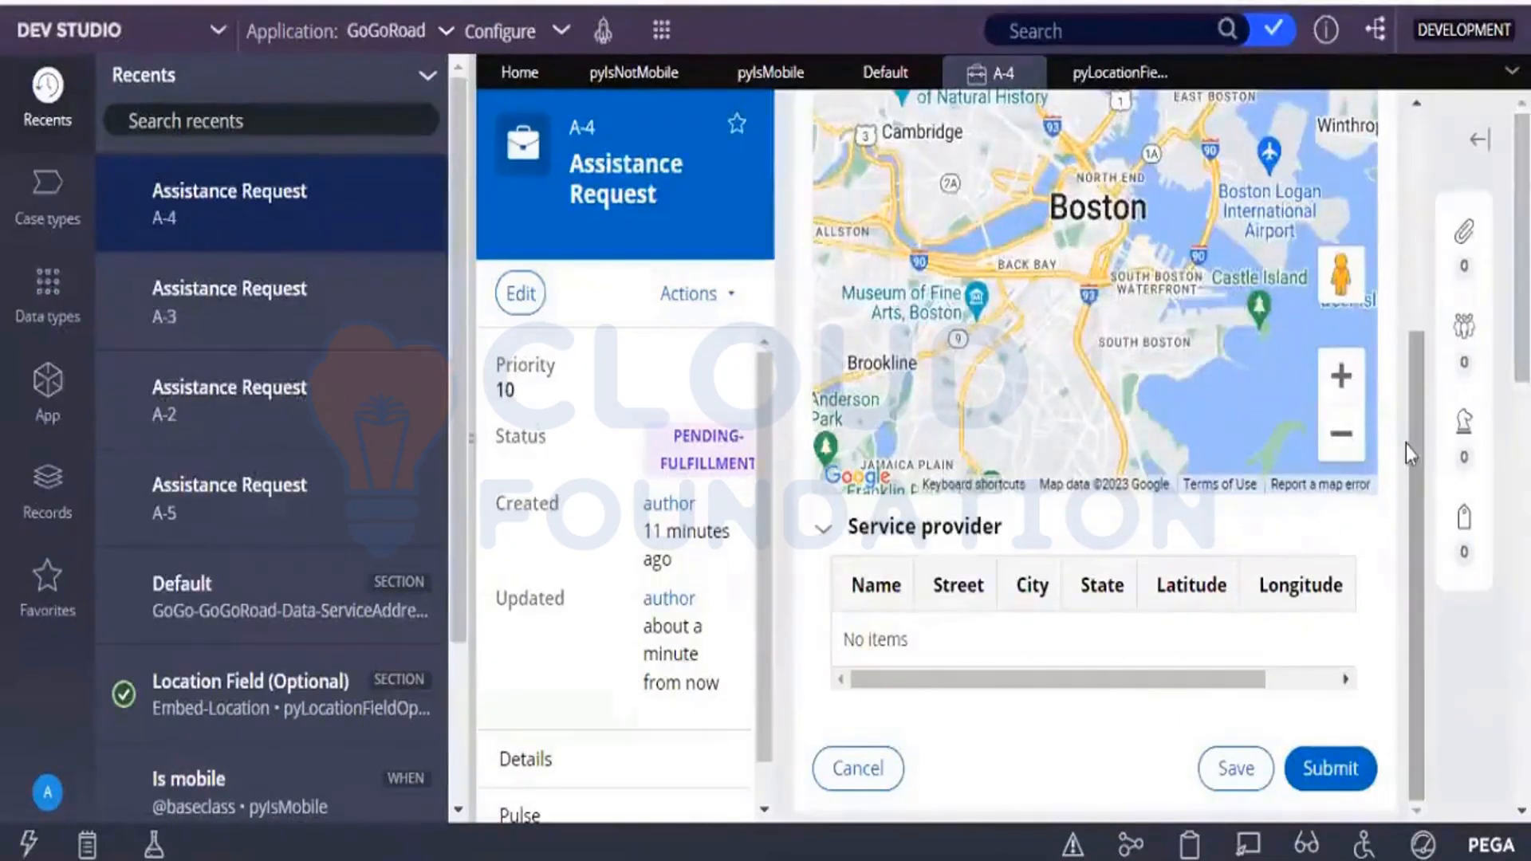
left_click_drag(1421, 365, 1400, 113)
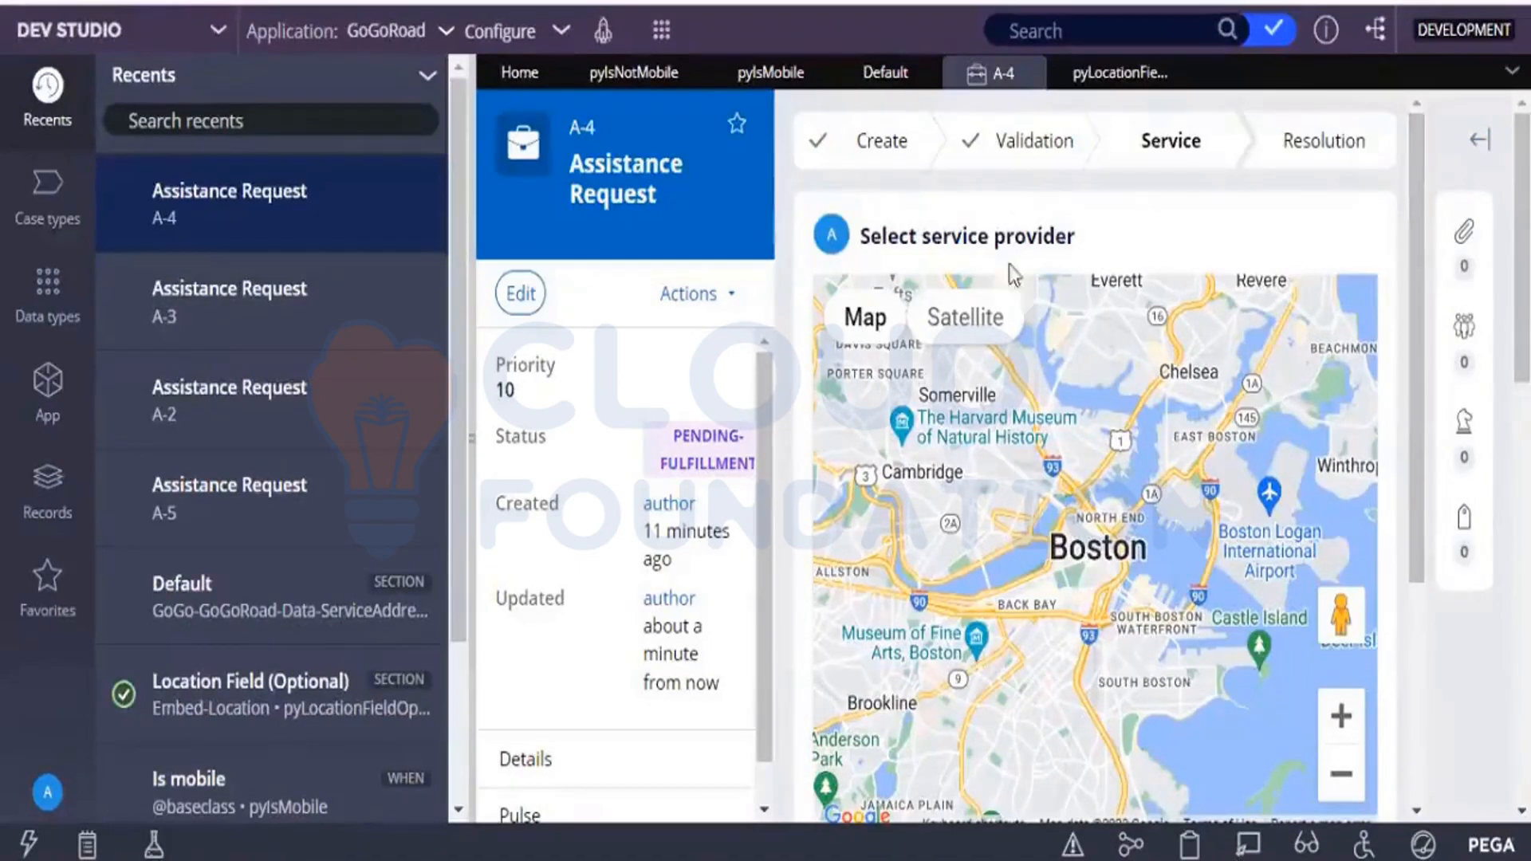
left_click(1248, 845)
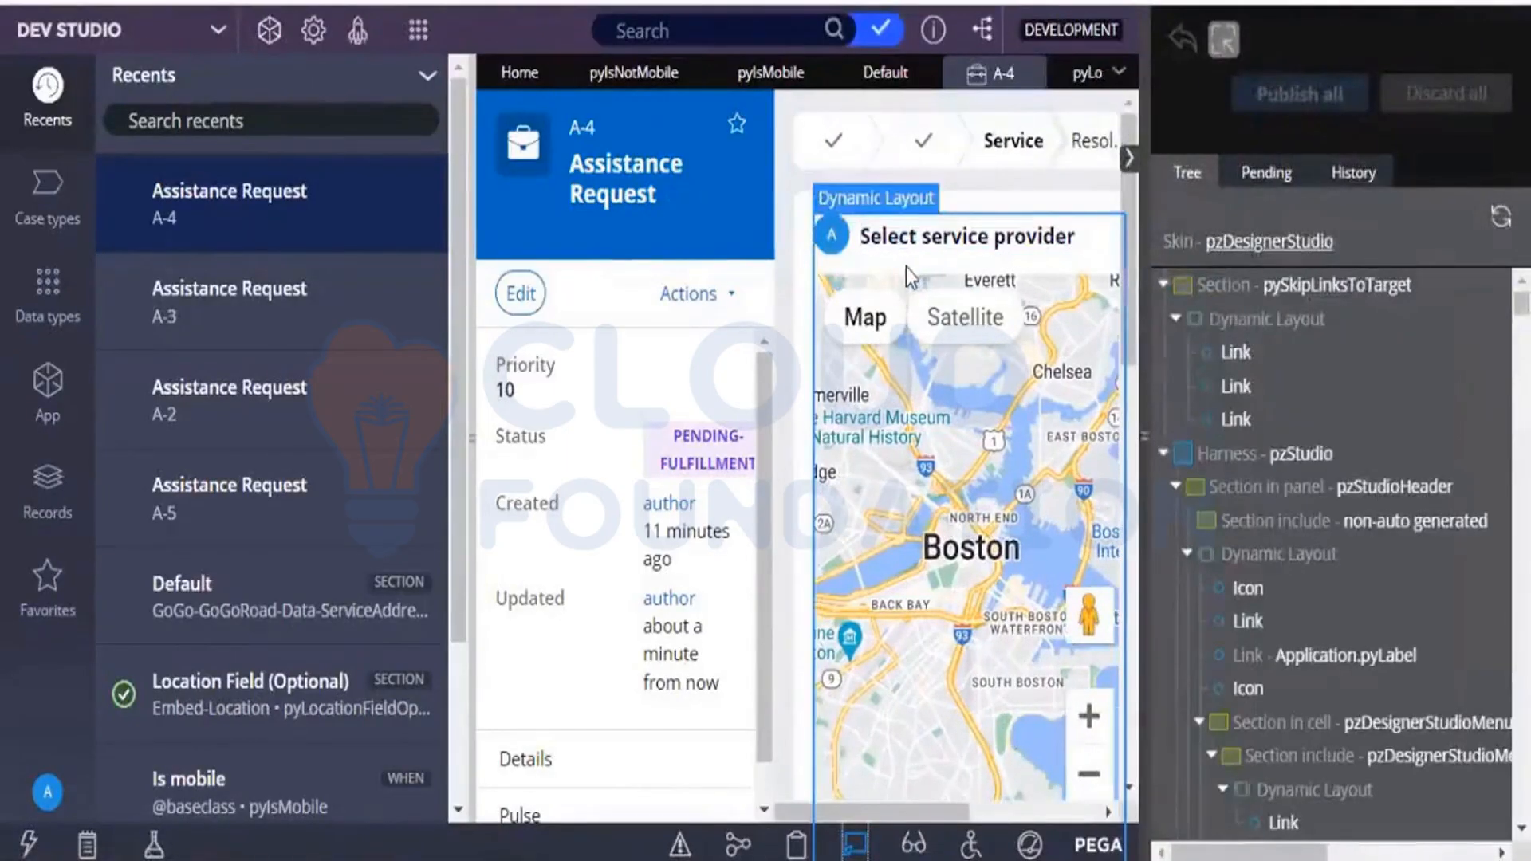
left_click(906, 267)
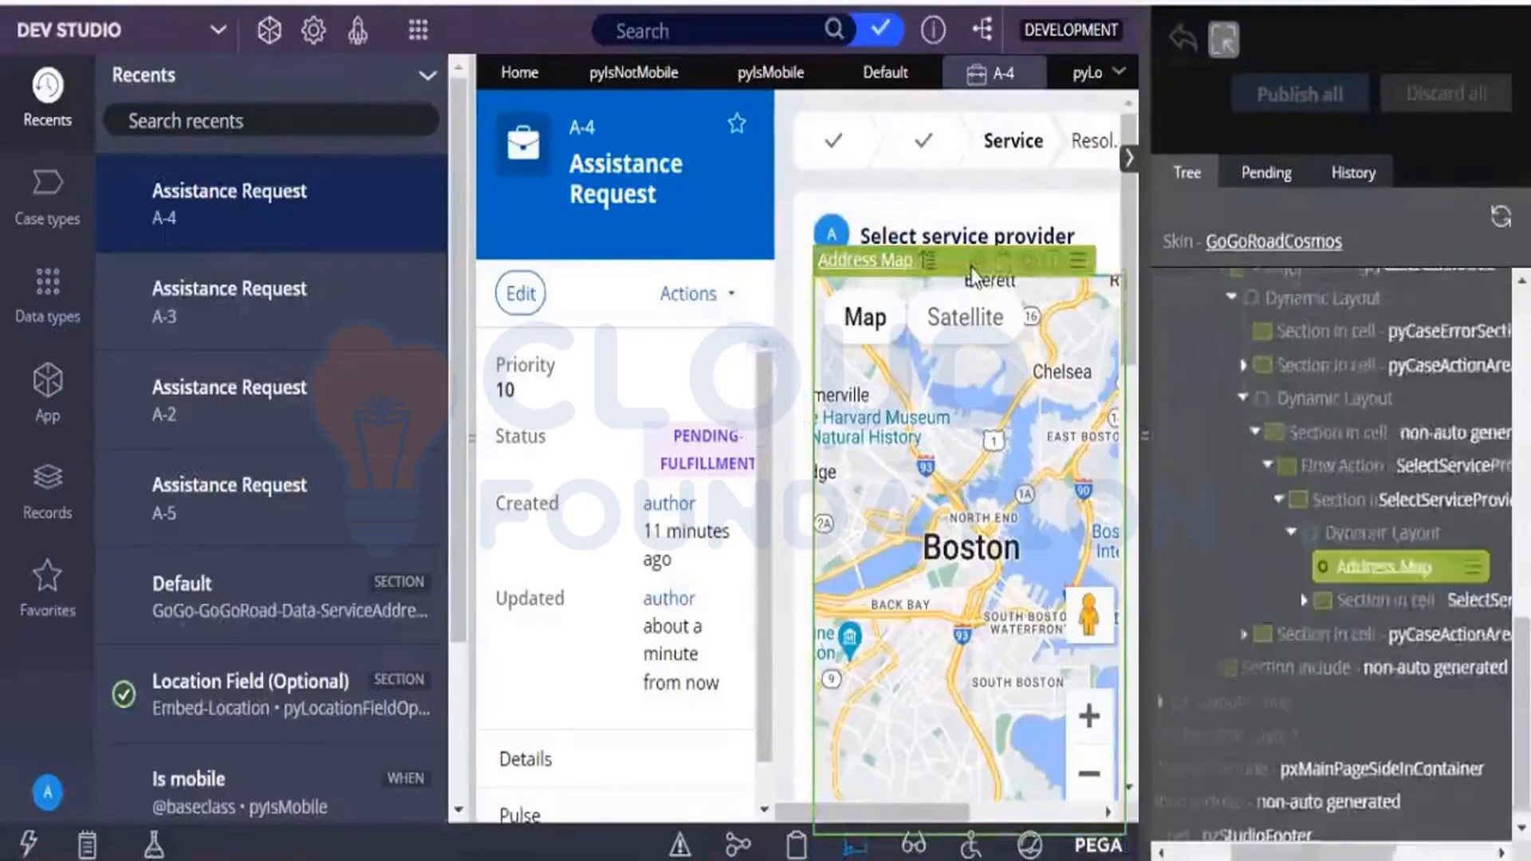
left_click(1078, 262)
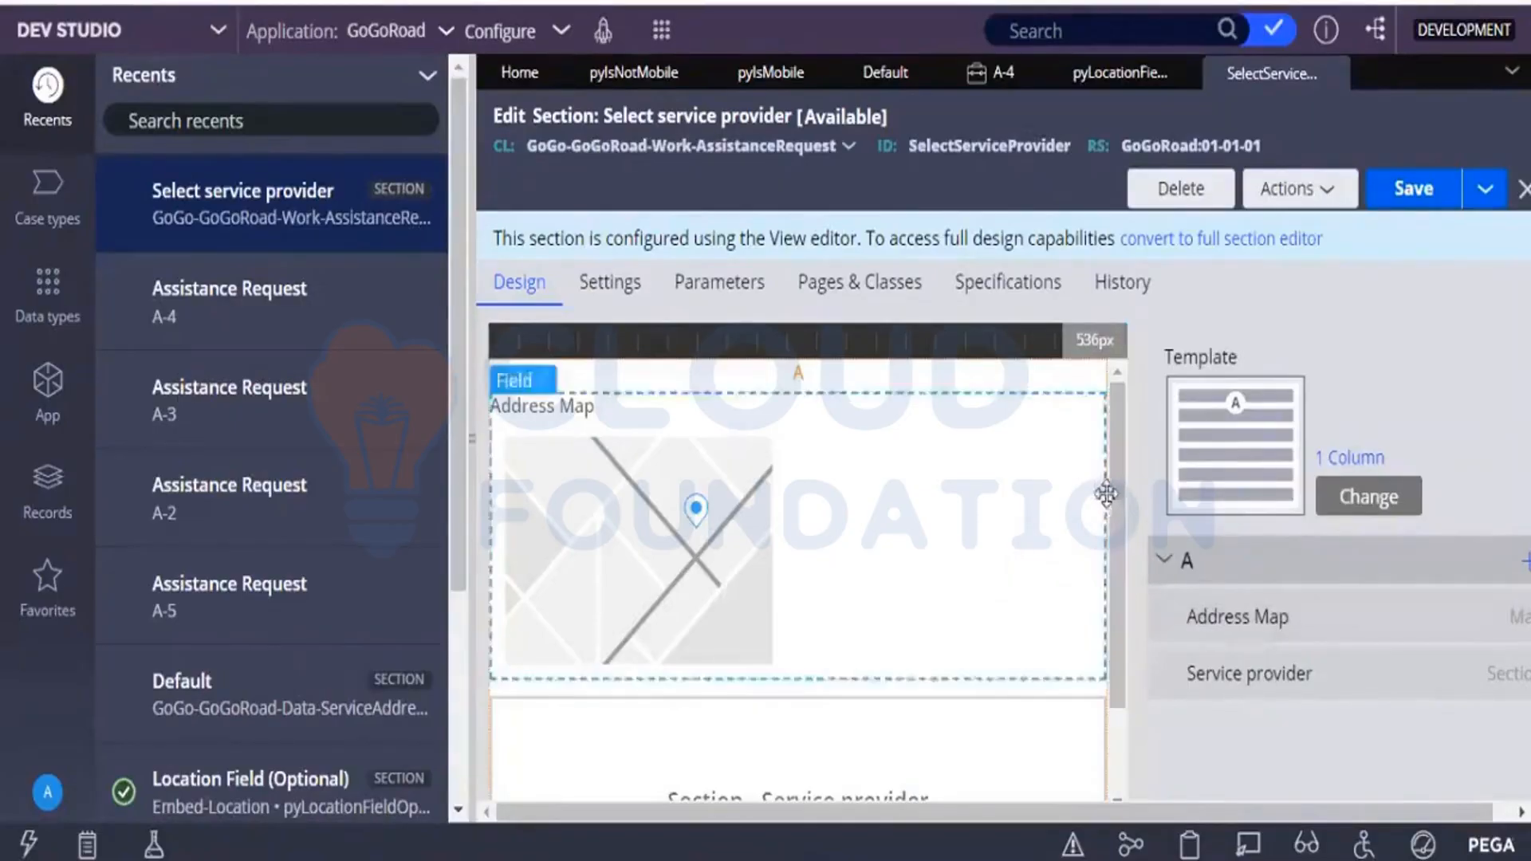
Widen the section editor and add a Button control to region A of the Select service provider section.
left_click(466, 440)
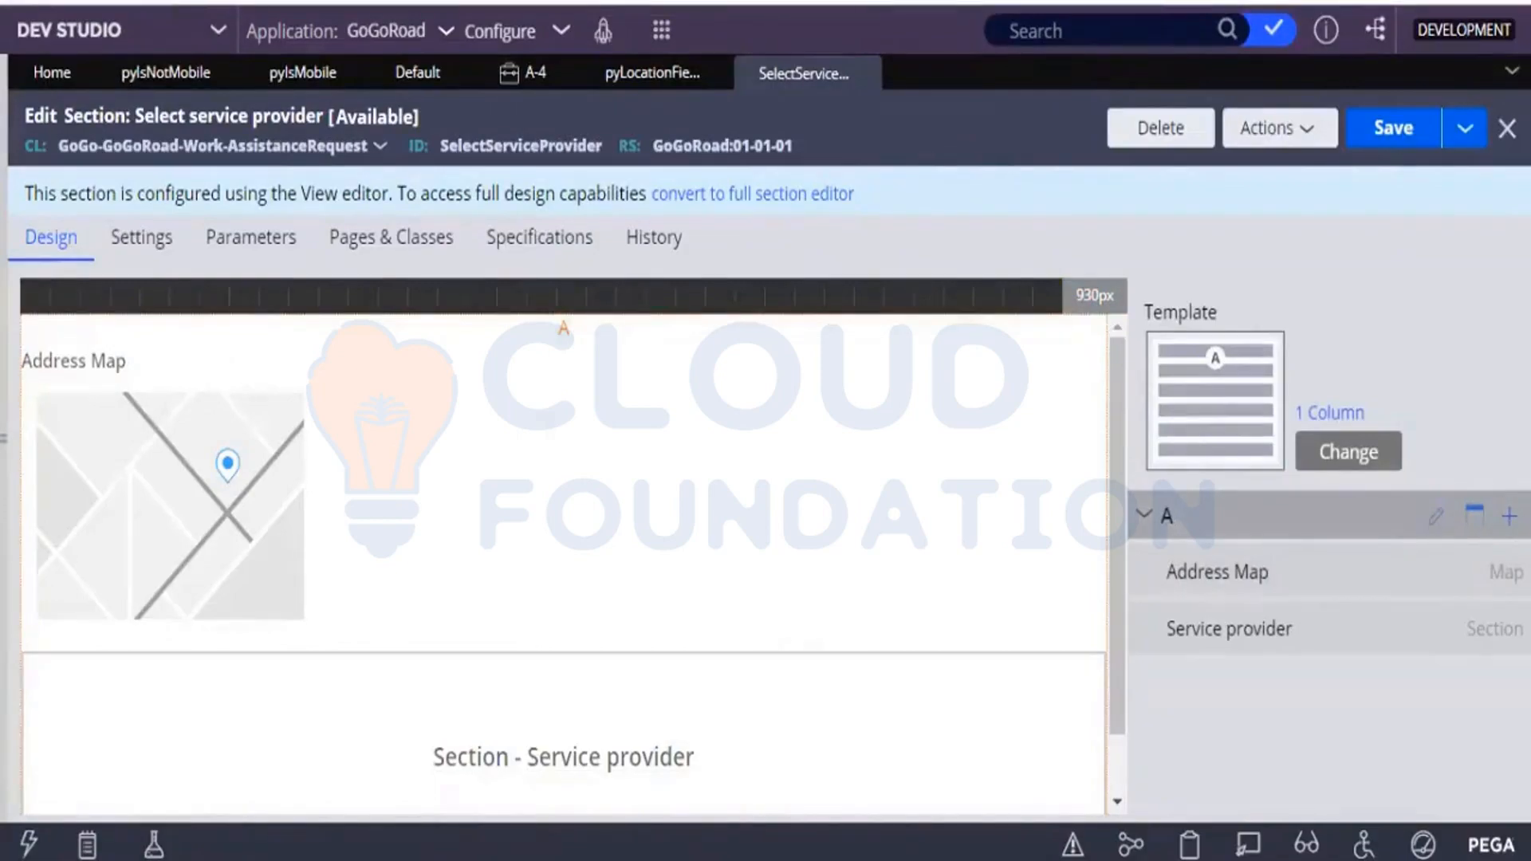
left_click(1509, 517)
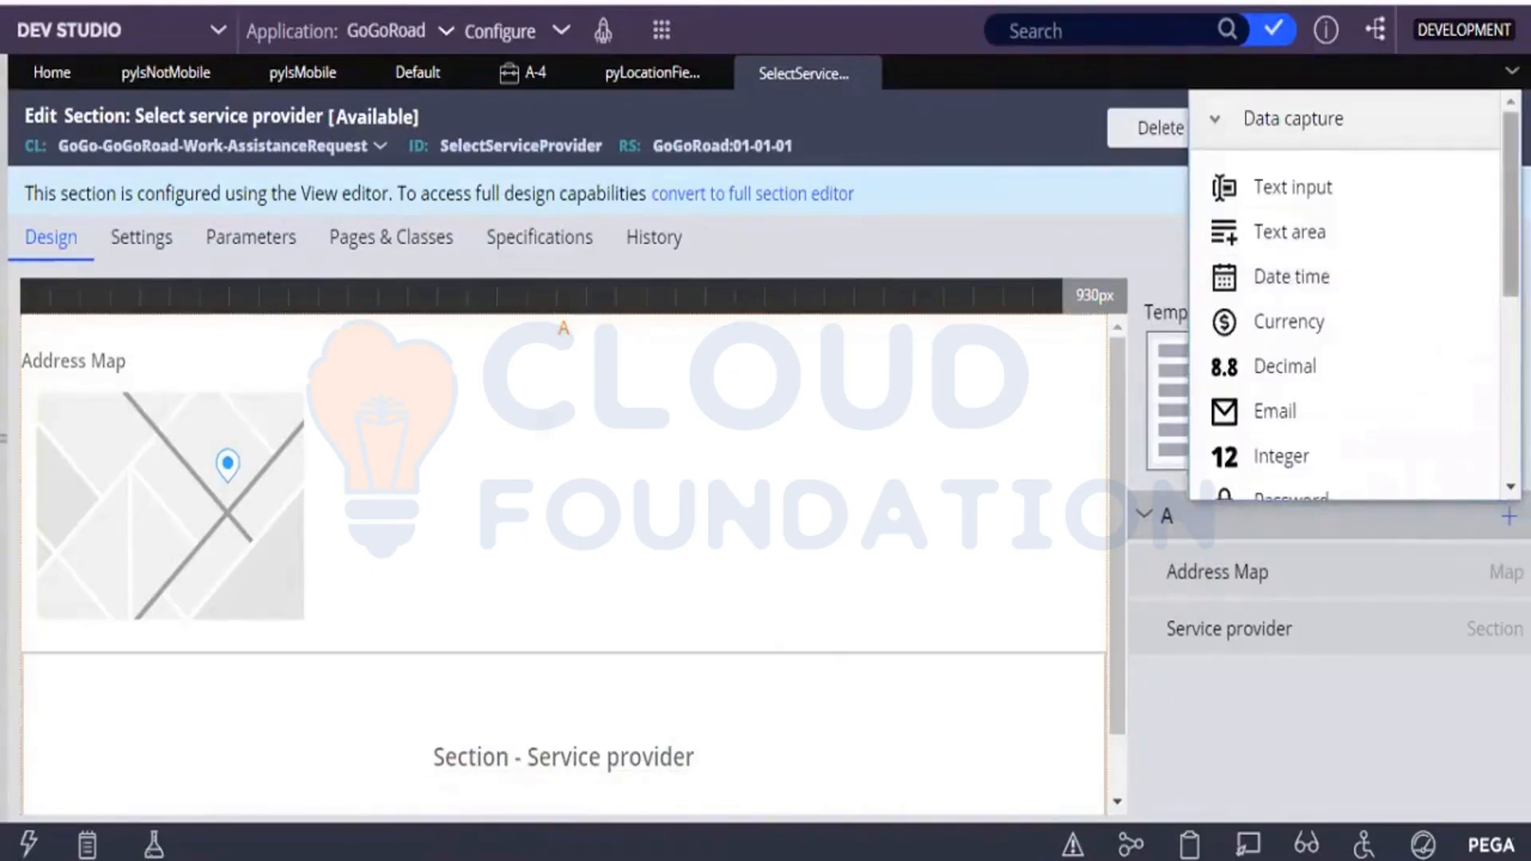
scroll(1347, 295, "down", 1)
scroll(1486, 447, "down", 5)
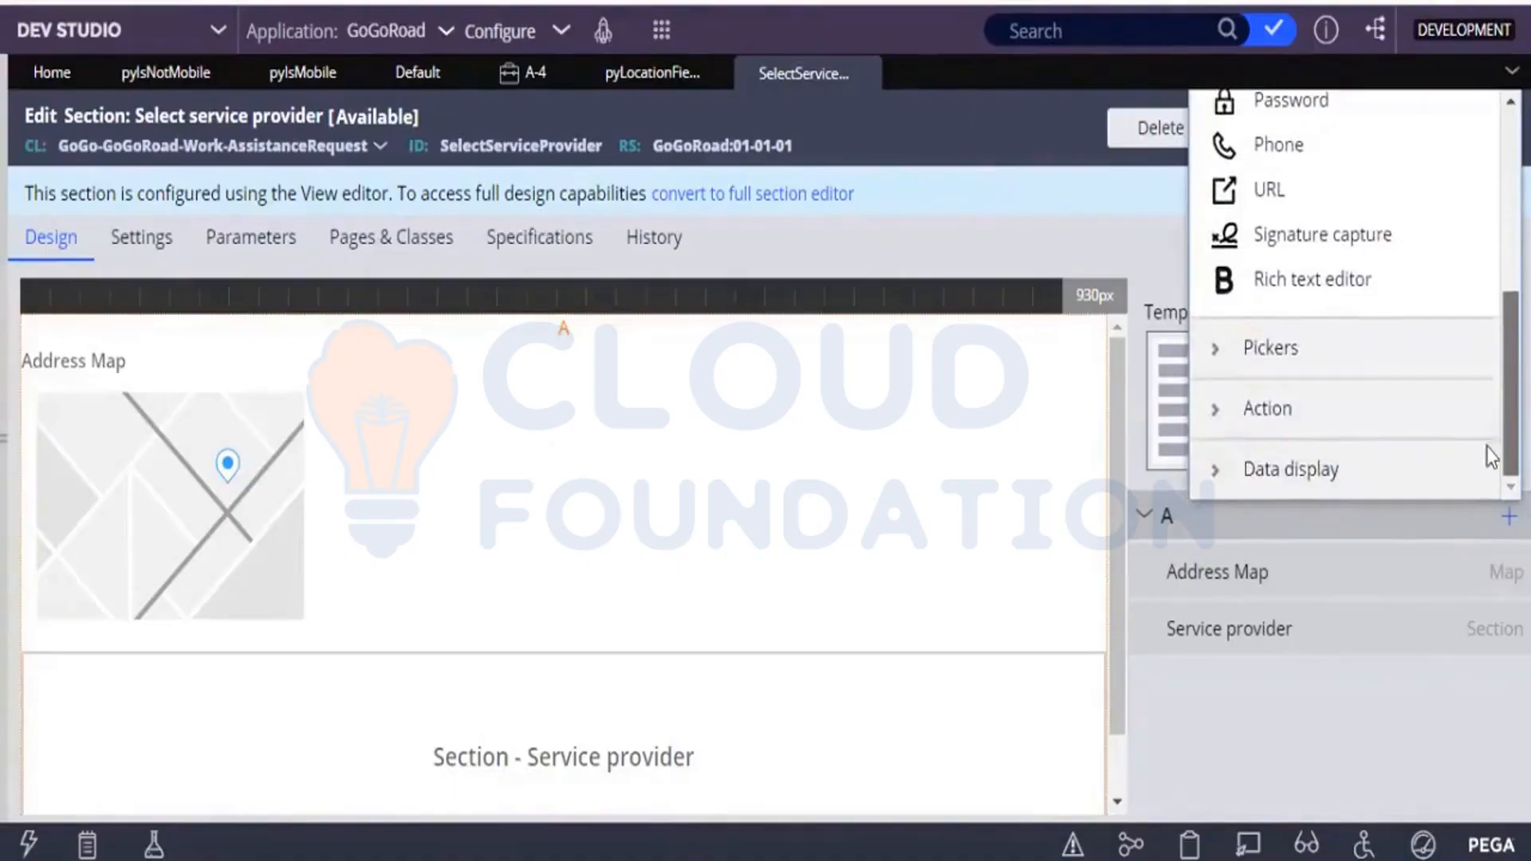
left_click(1302, 433)
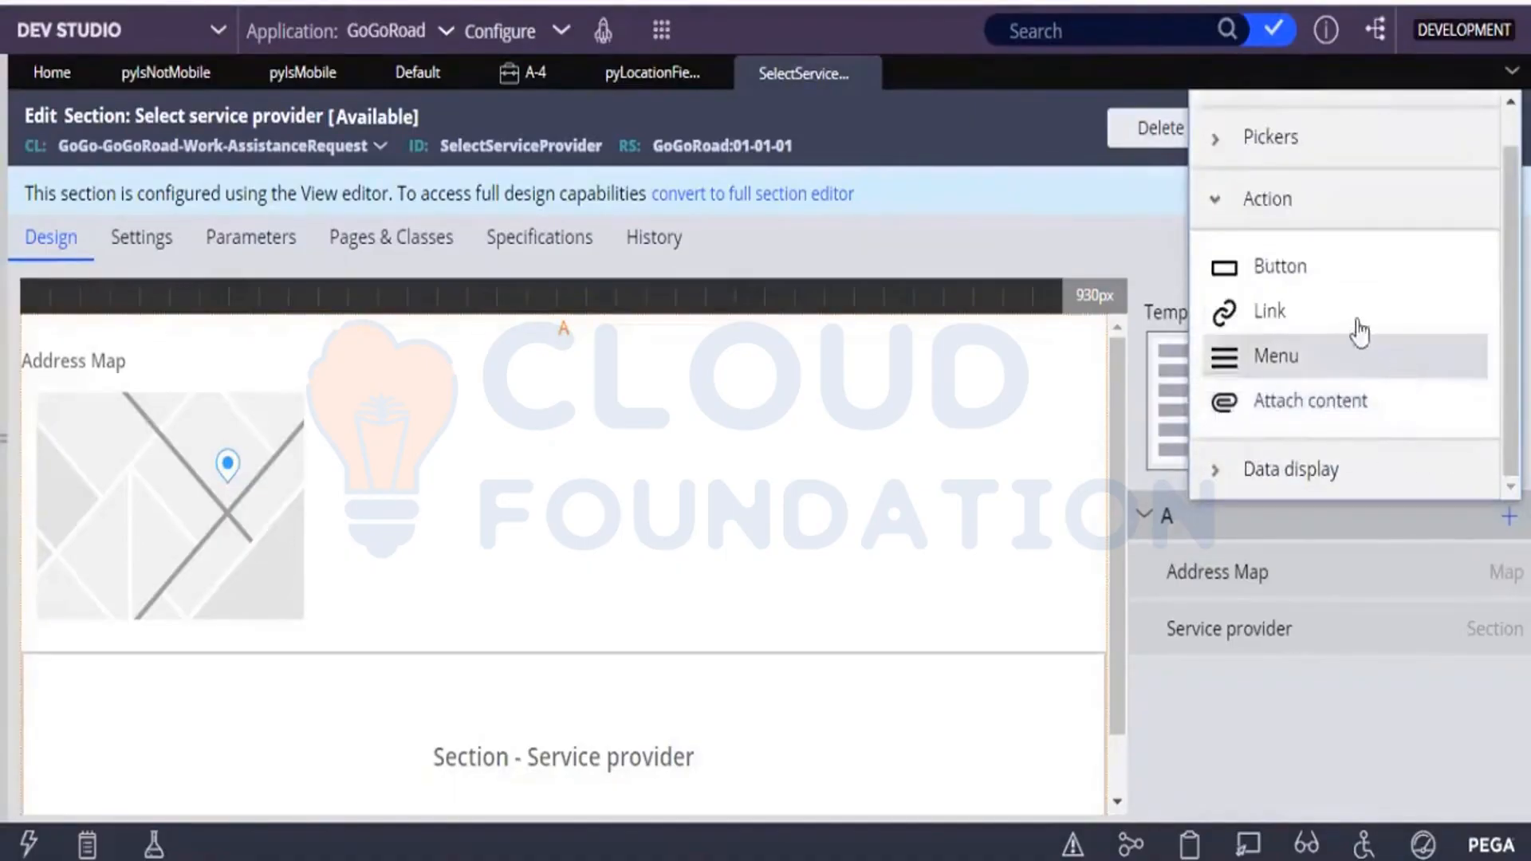
left_click(1313, 269)
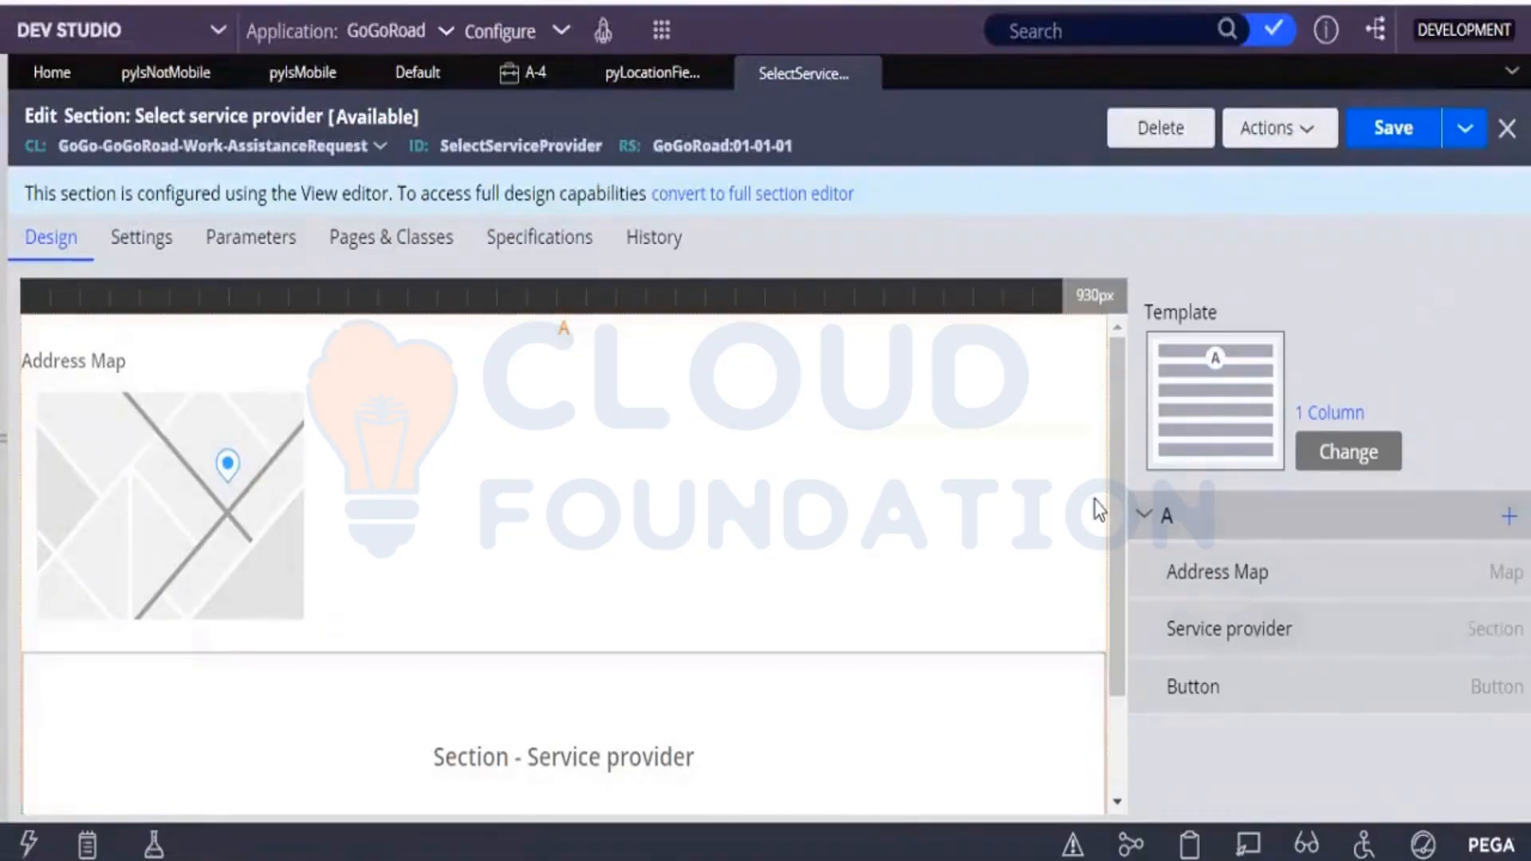
left_click_drag(1116, 504, 1102, 670)
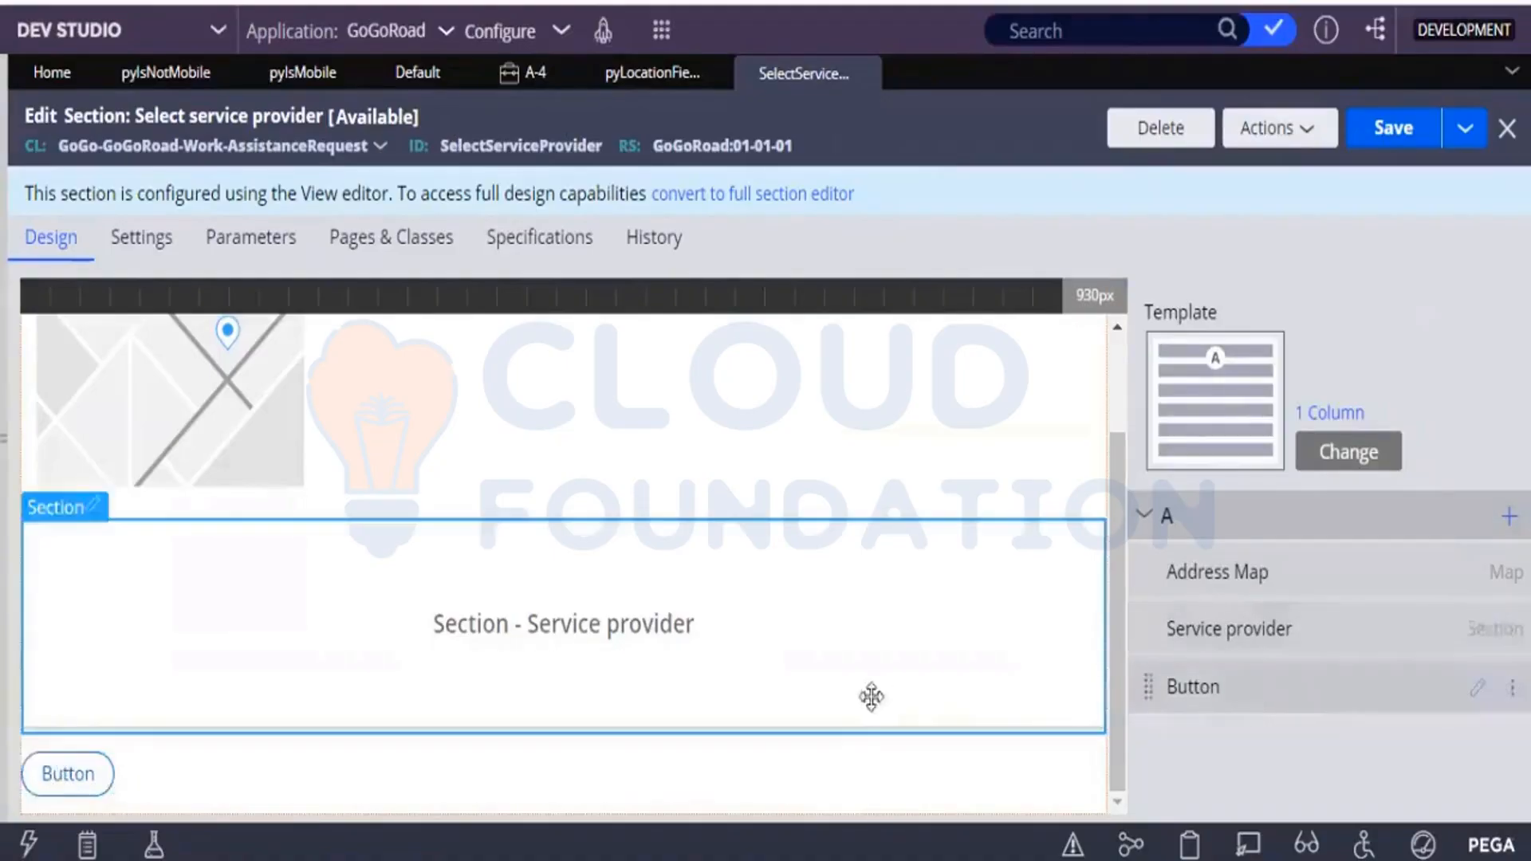
Keep the new button's caption type as Text, set its text to Modify Service address, and open its action set options.
left_click(1481, 691)
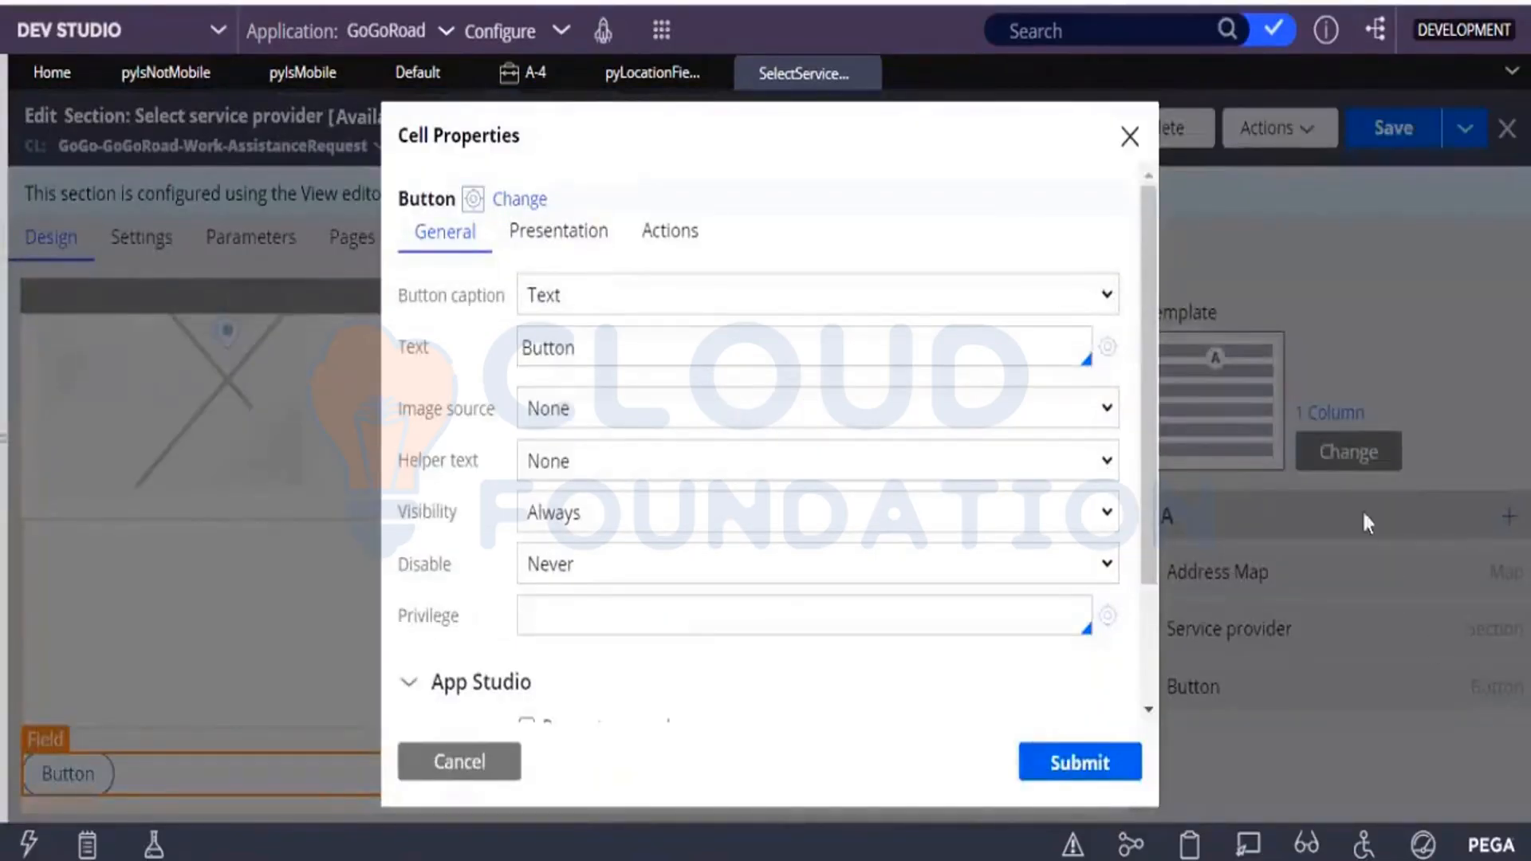
left_click(587, 304)
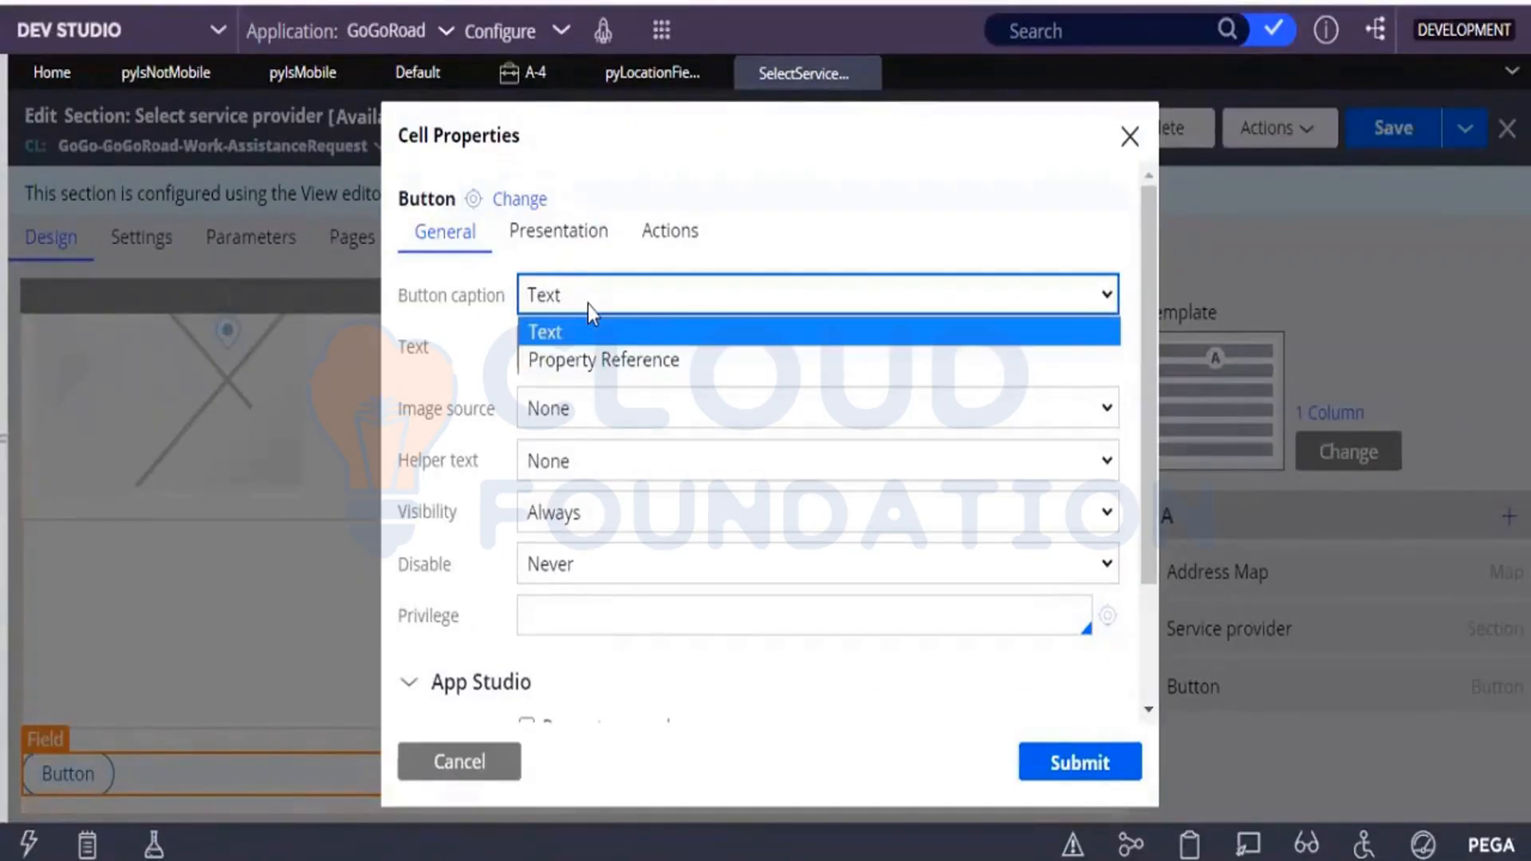
left_click(547, 329)
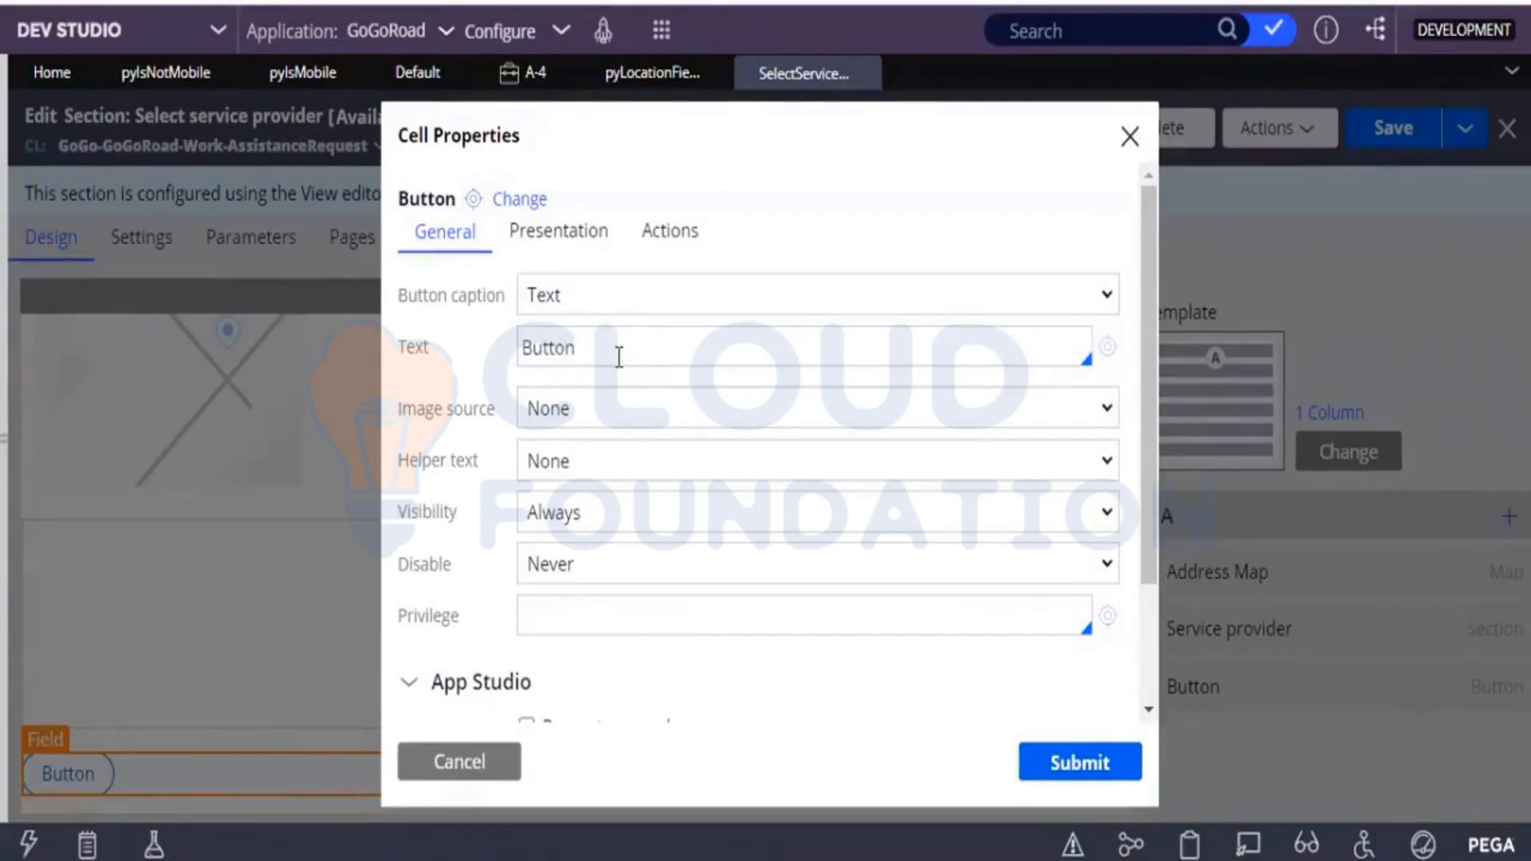
left_click(619, 357)
key("BackSpace")
key("BackSpace")
key("BackSpace")
key("BackSpace")
key("BackSpace")
key("BackSpace")
type("Modify Service address")
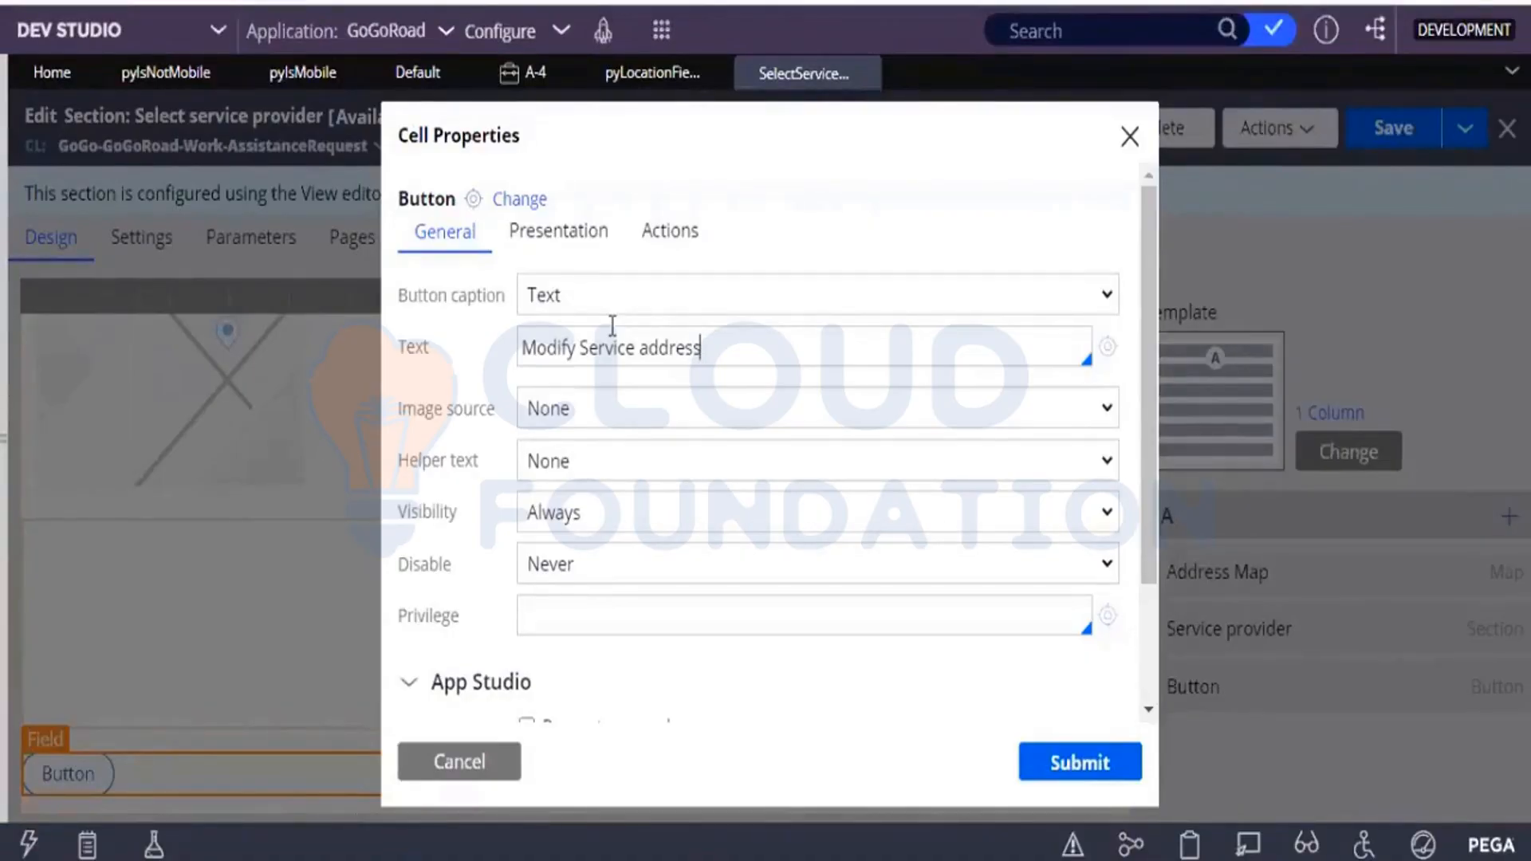
left_click(629, 403)
left_click(631, 231)
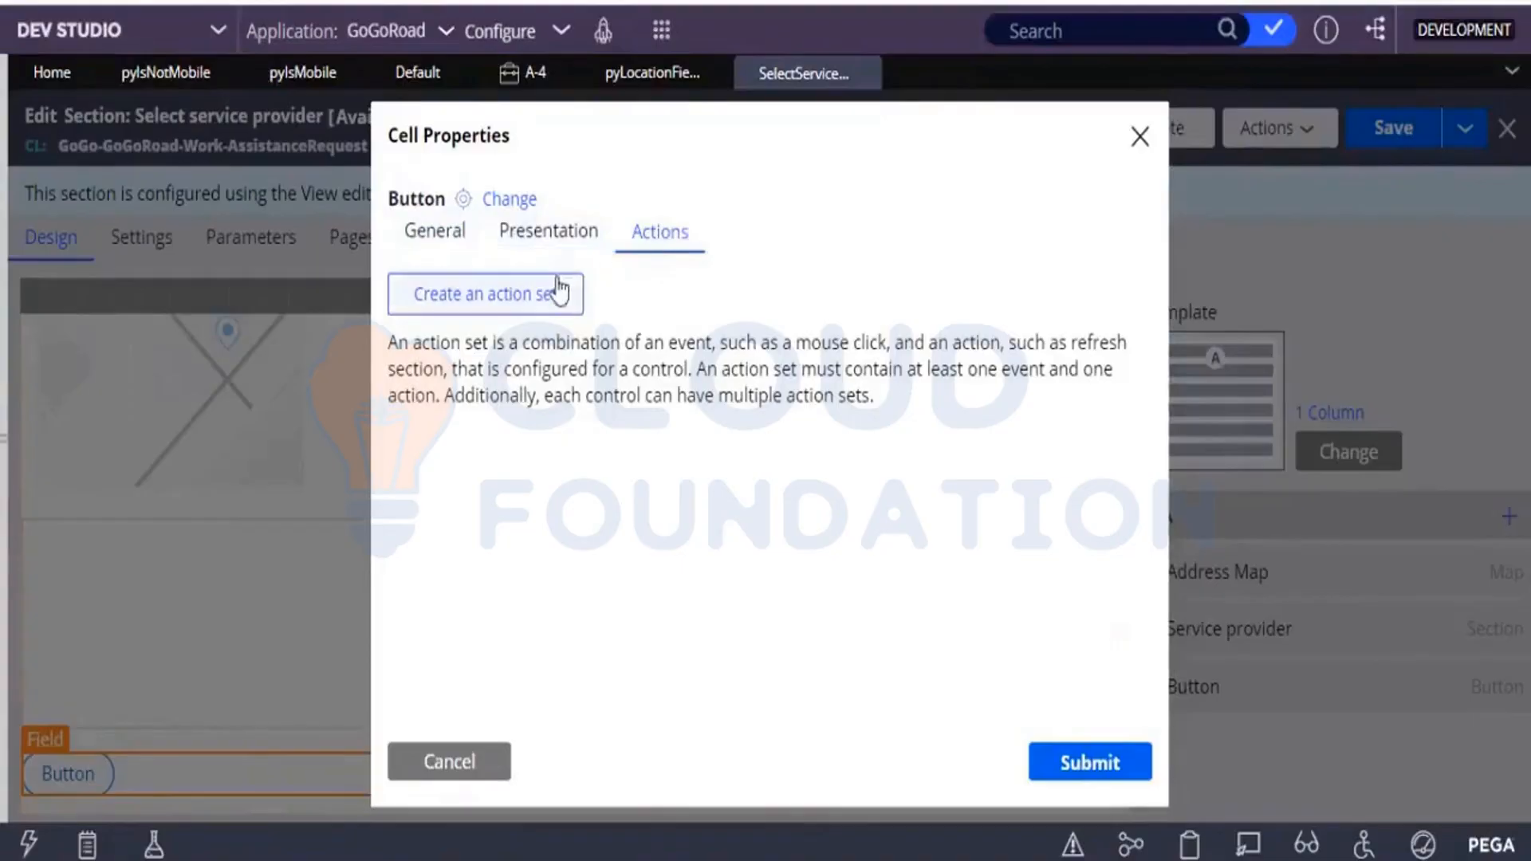
Create an action set for the Modify Service address button and add a Click event to it.
left_click(500, 300)
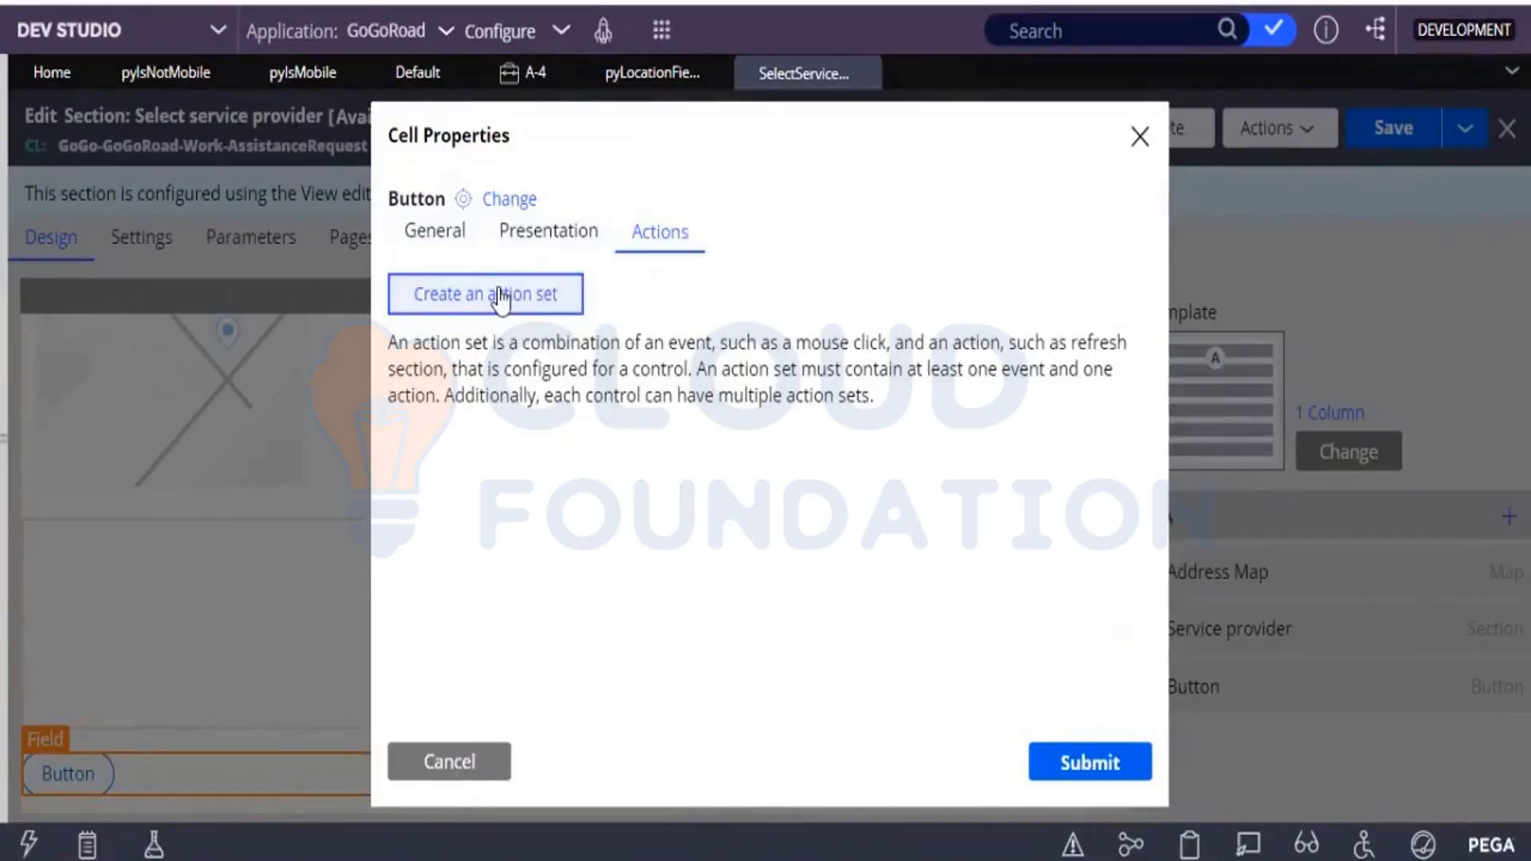
left_click(500, 296)
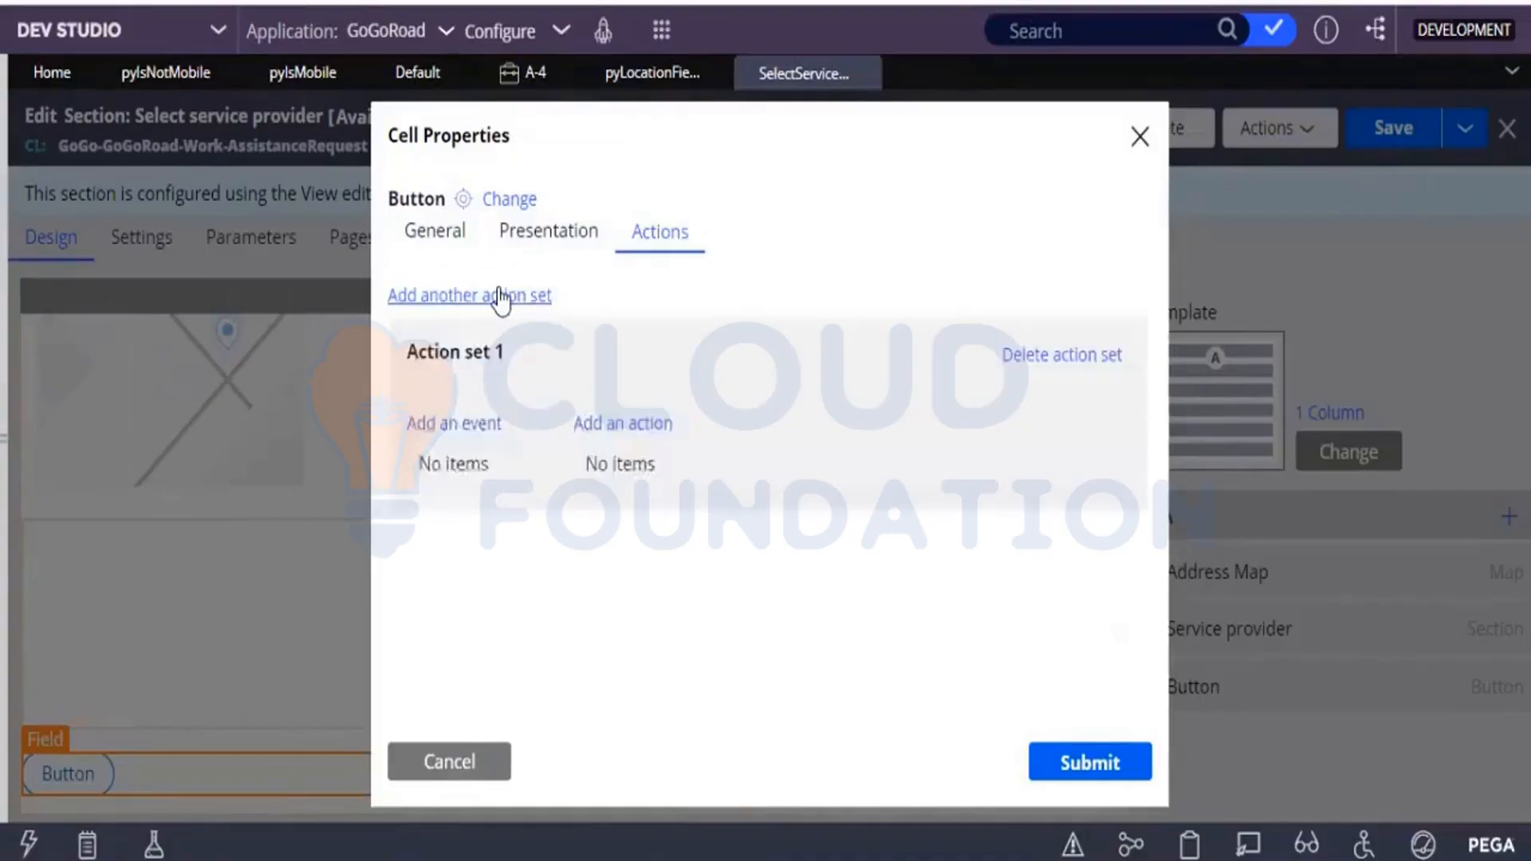
left_click(448, 424)
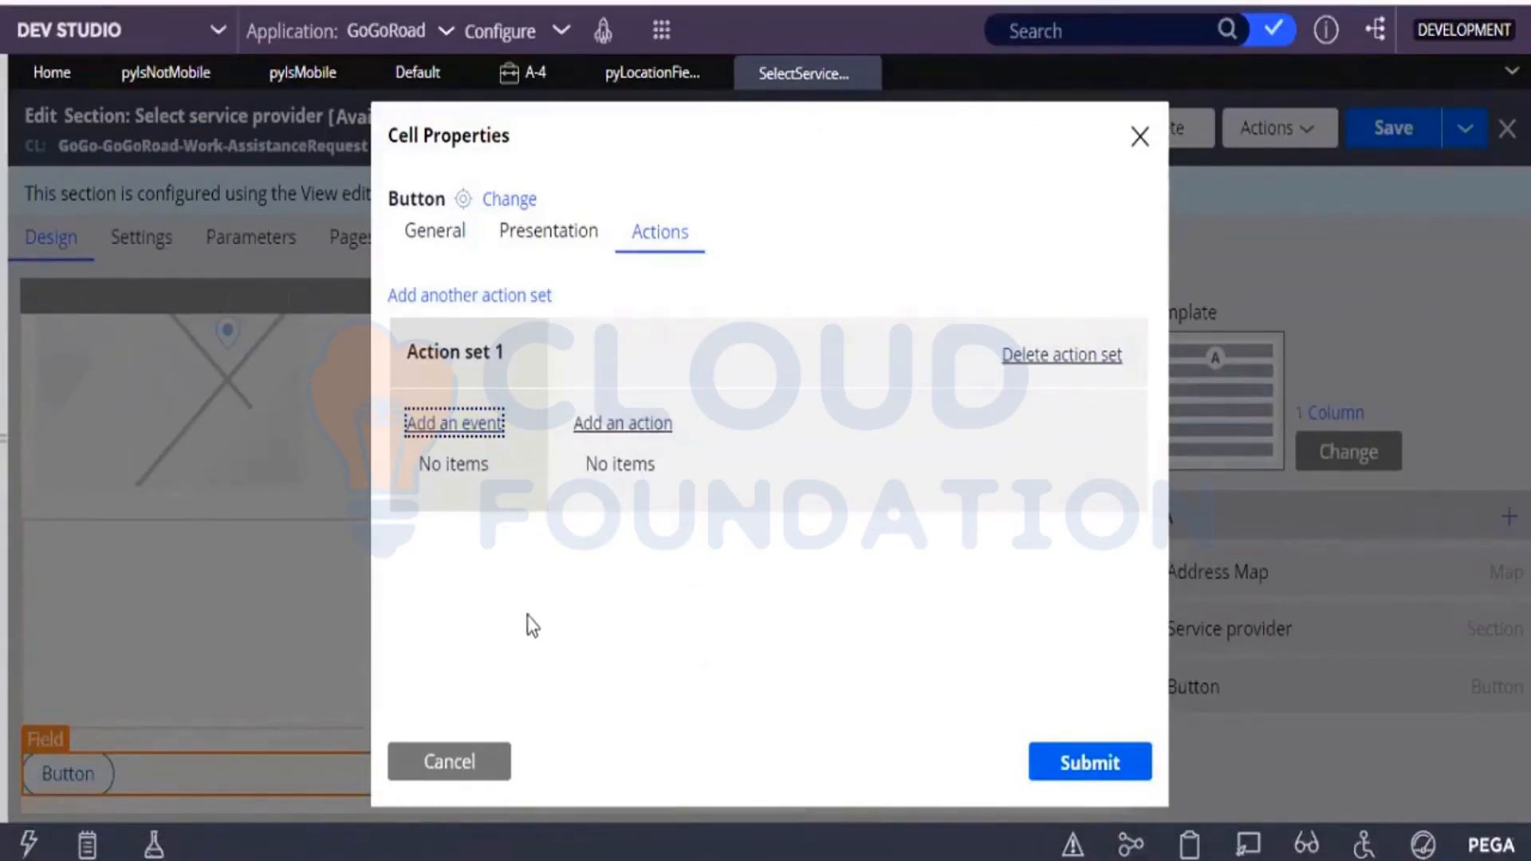
left_click(102, 774)
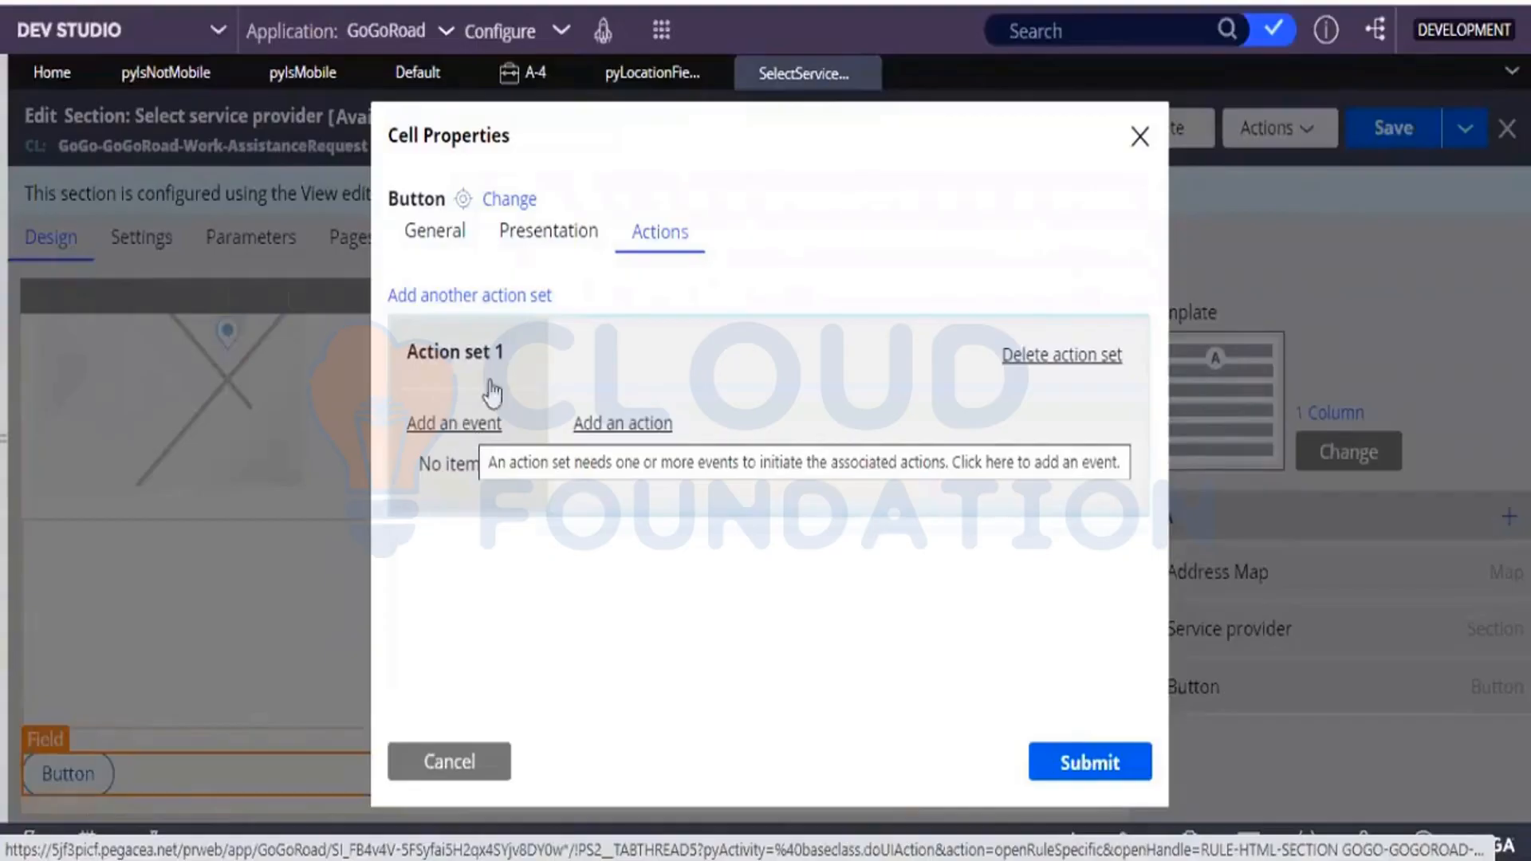
left_click(453, 431)
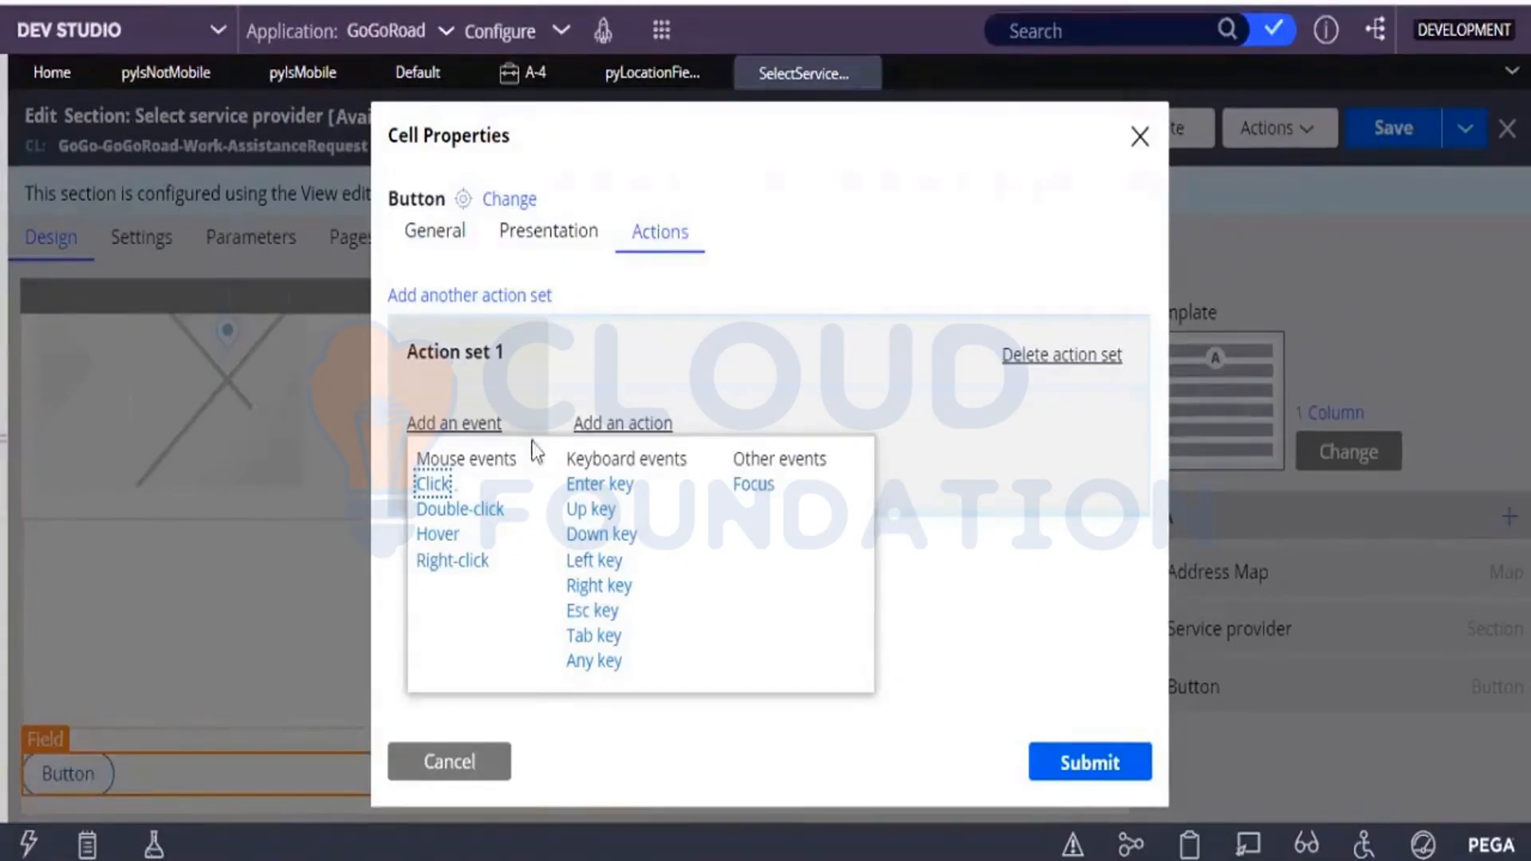
left_click(444, 231)
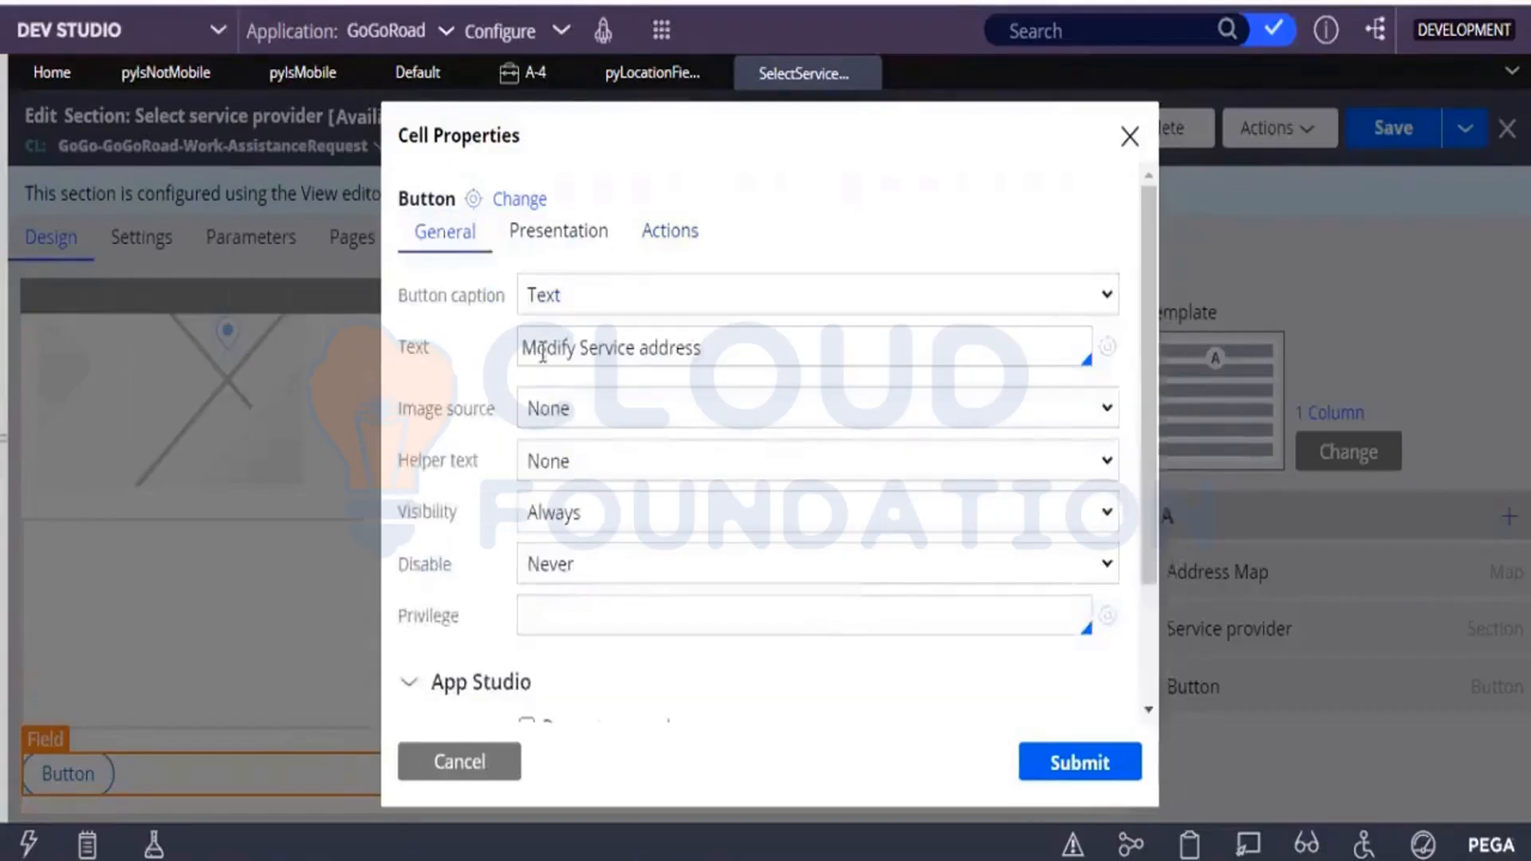
left_click(431, 517)
left_click(709, 238)
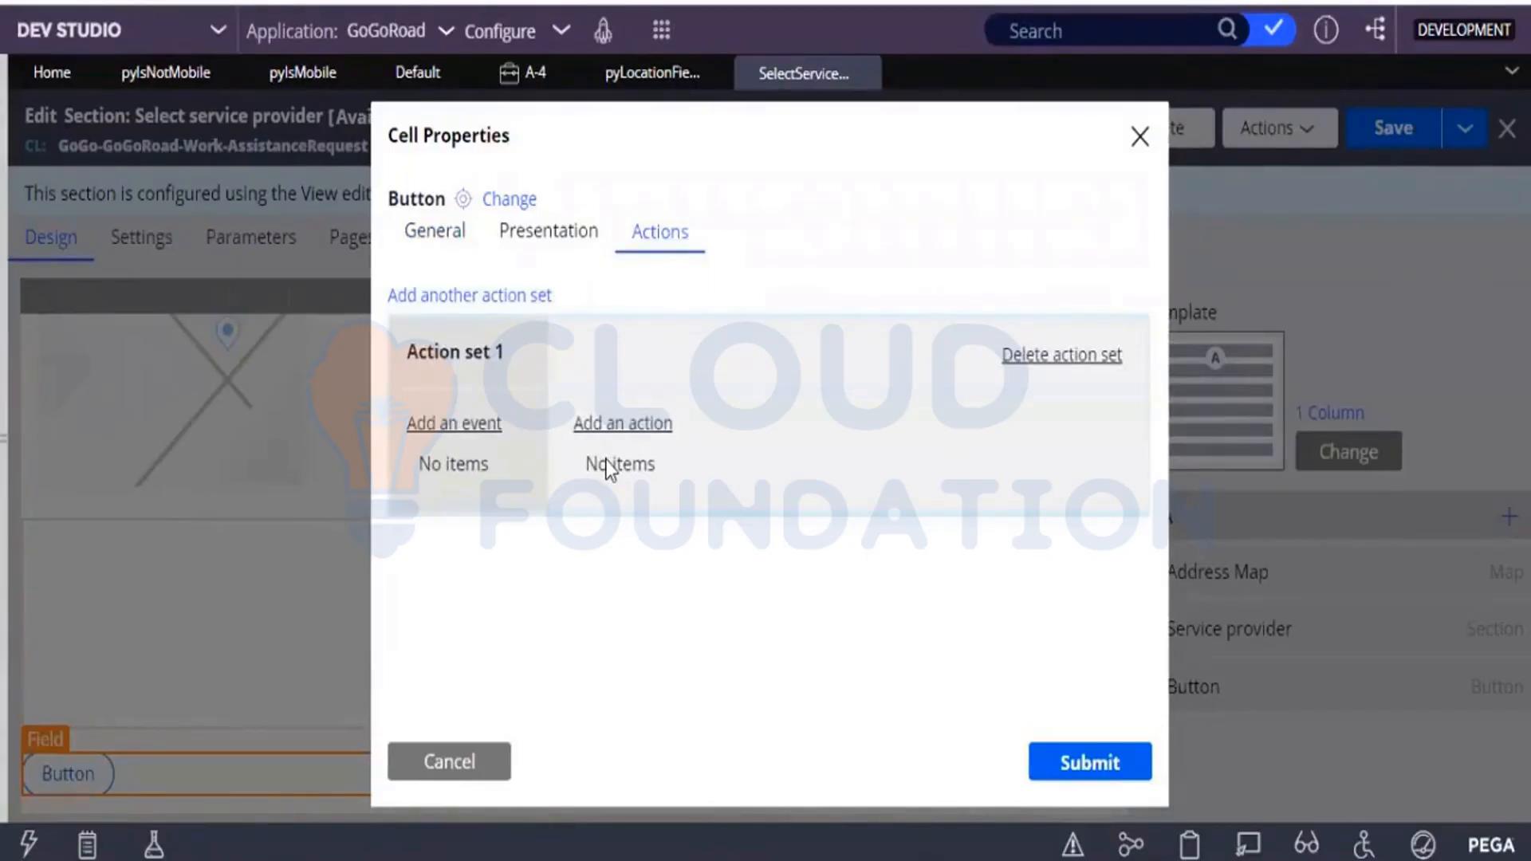
left_click(483, 425)
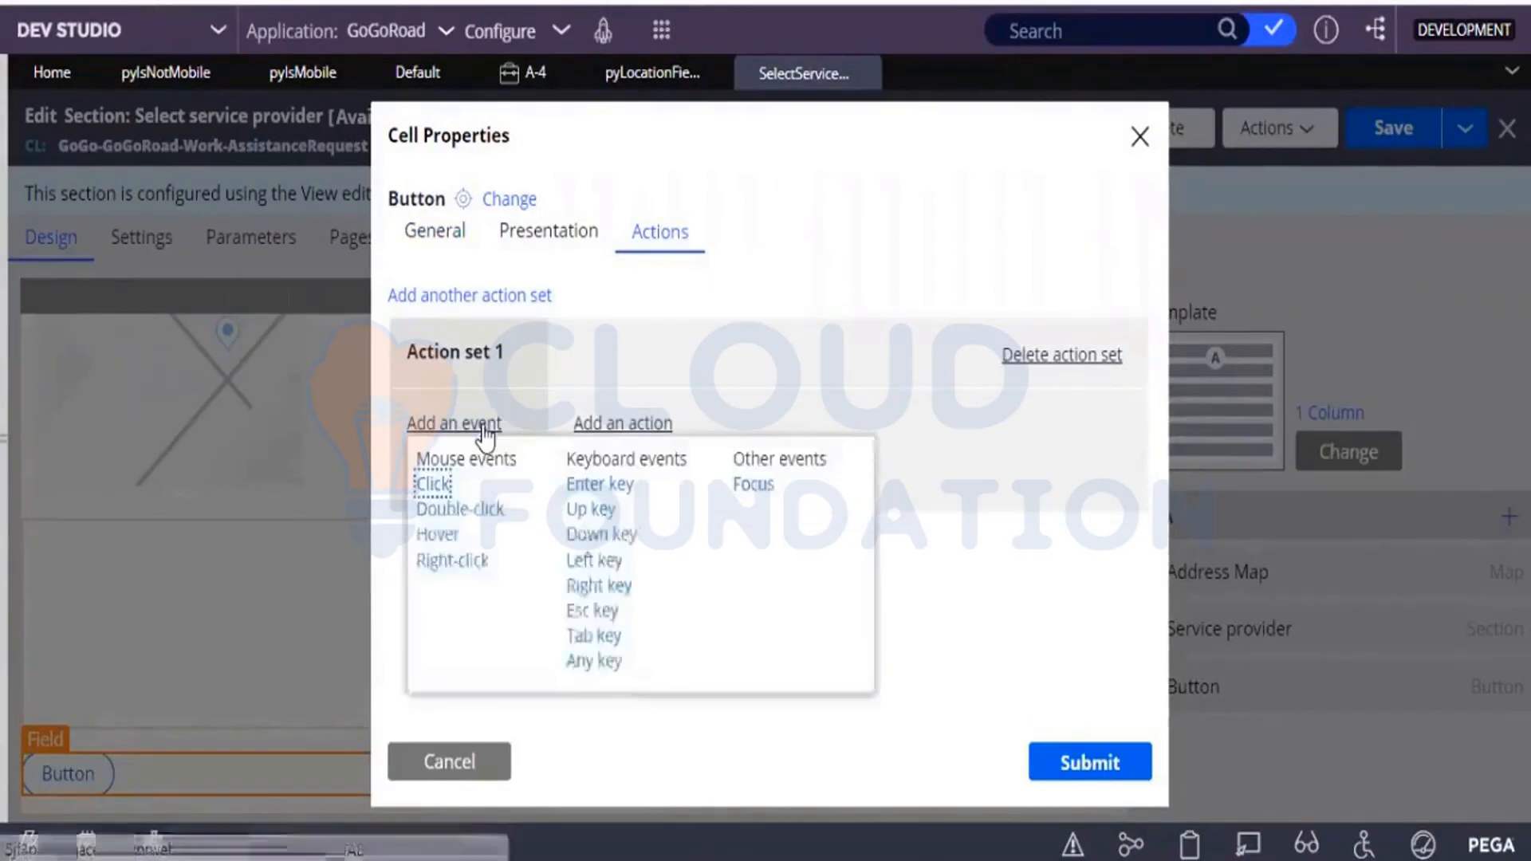
left_click(437, 484)
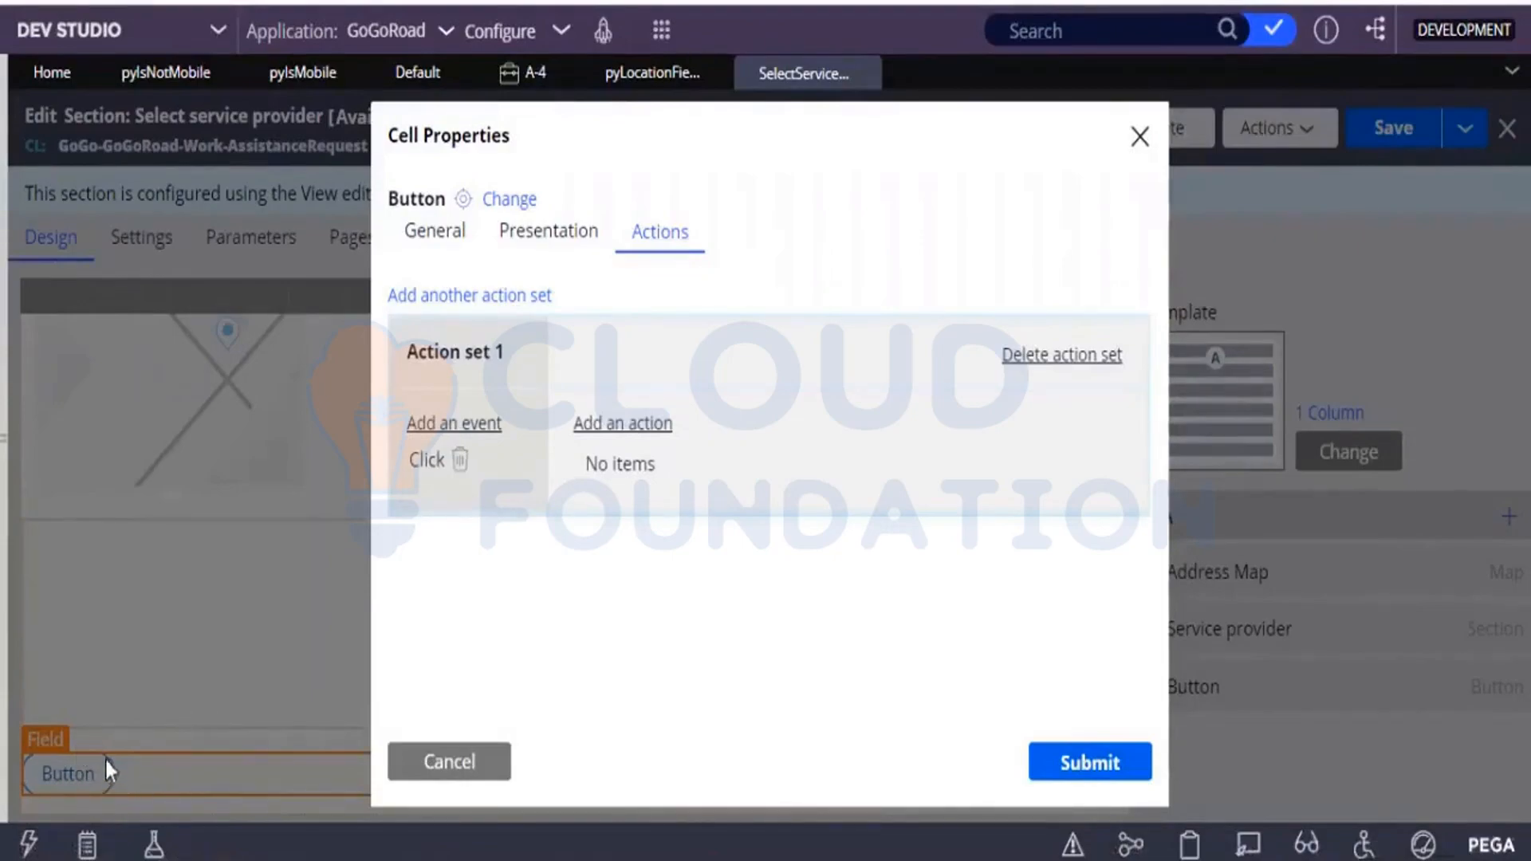
Add the Local action launch action to Action set 1 from the full list of actions.
left_click(633, 427)
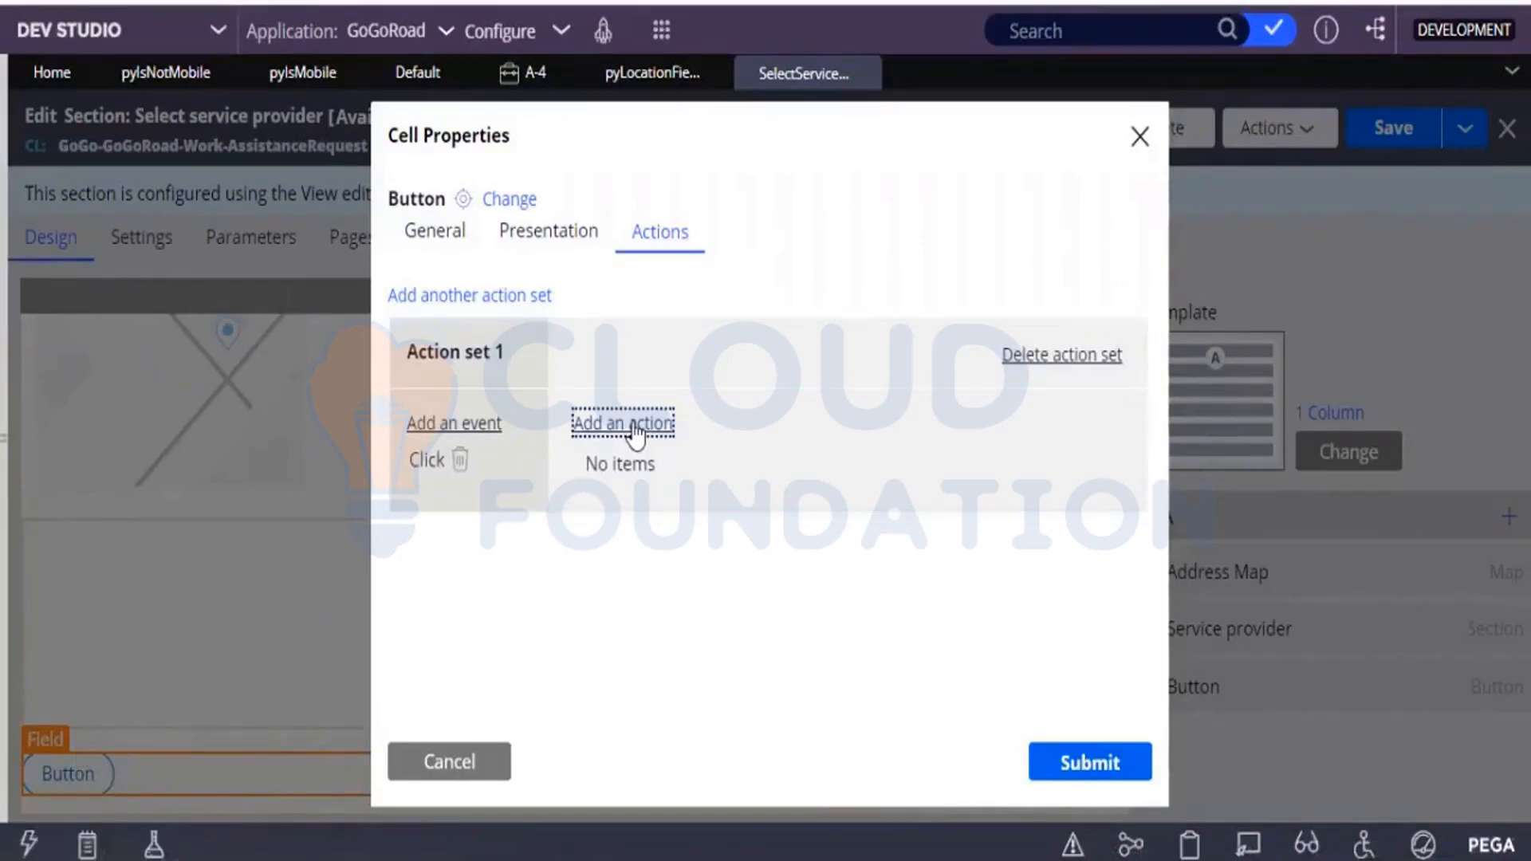
left_click(755, 463)
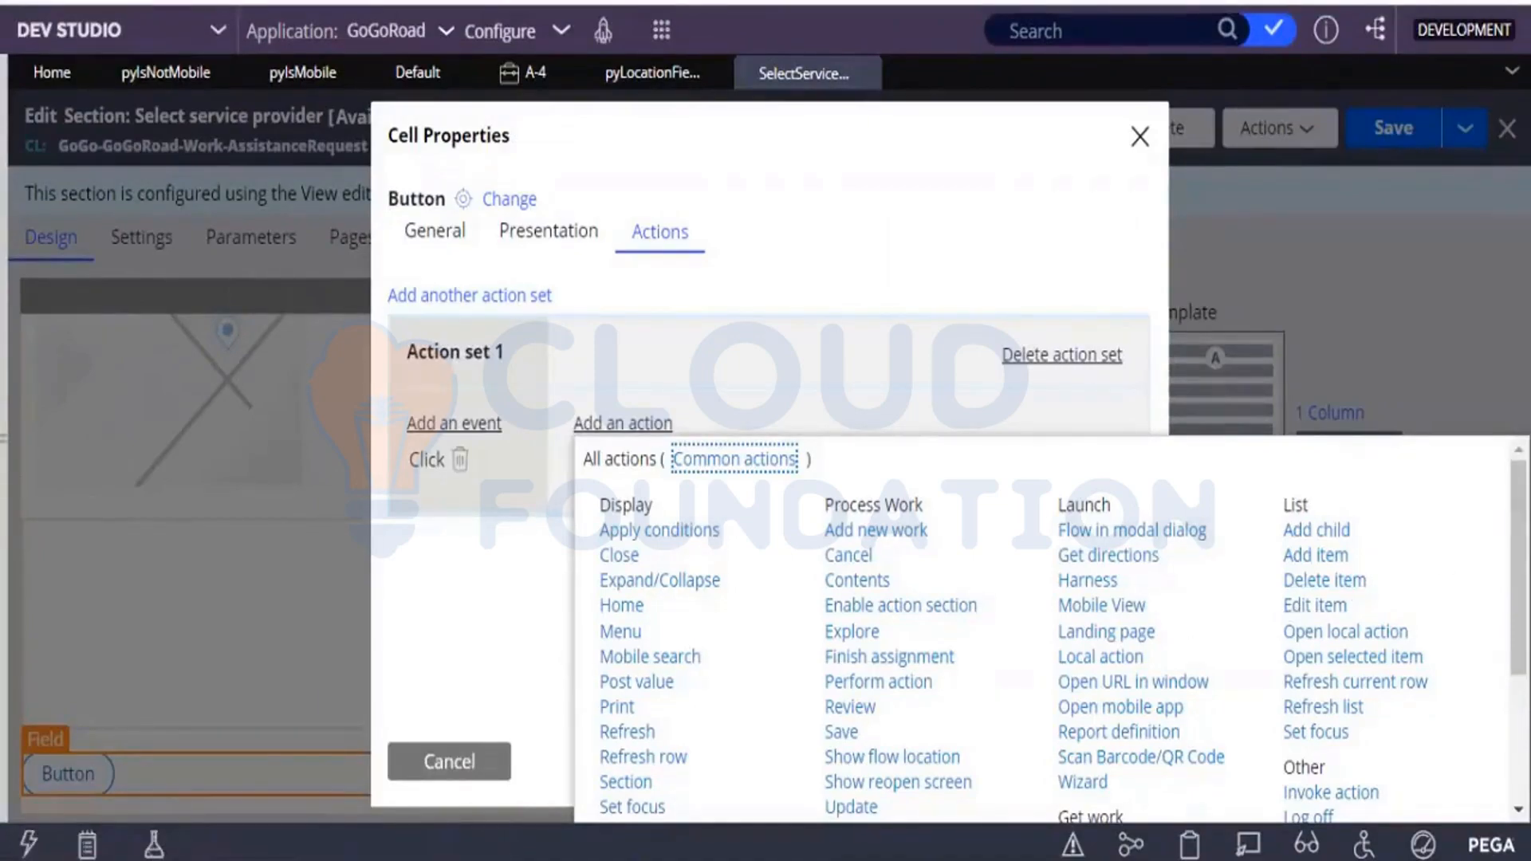
scroll(1045, 630, "down", 3)
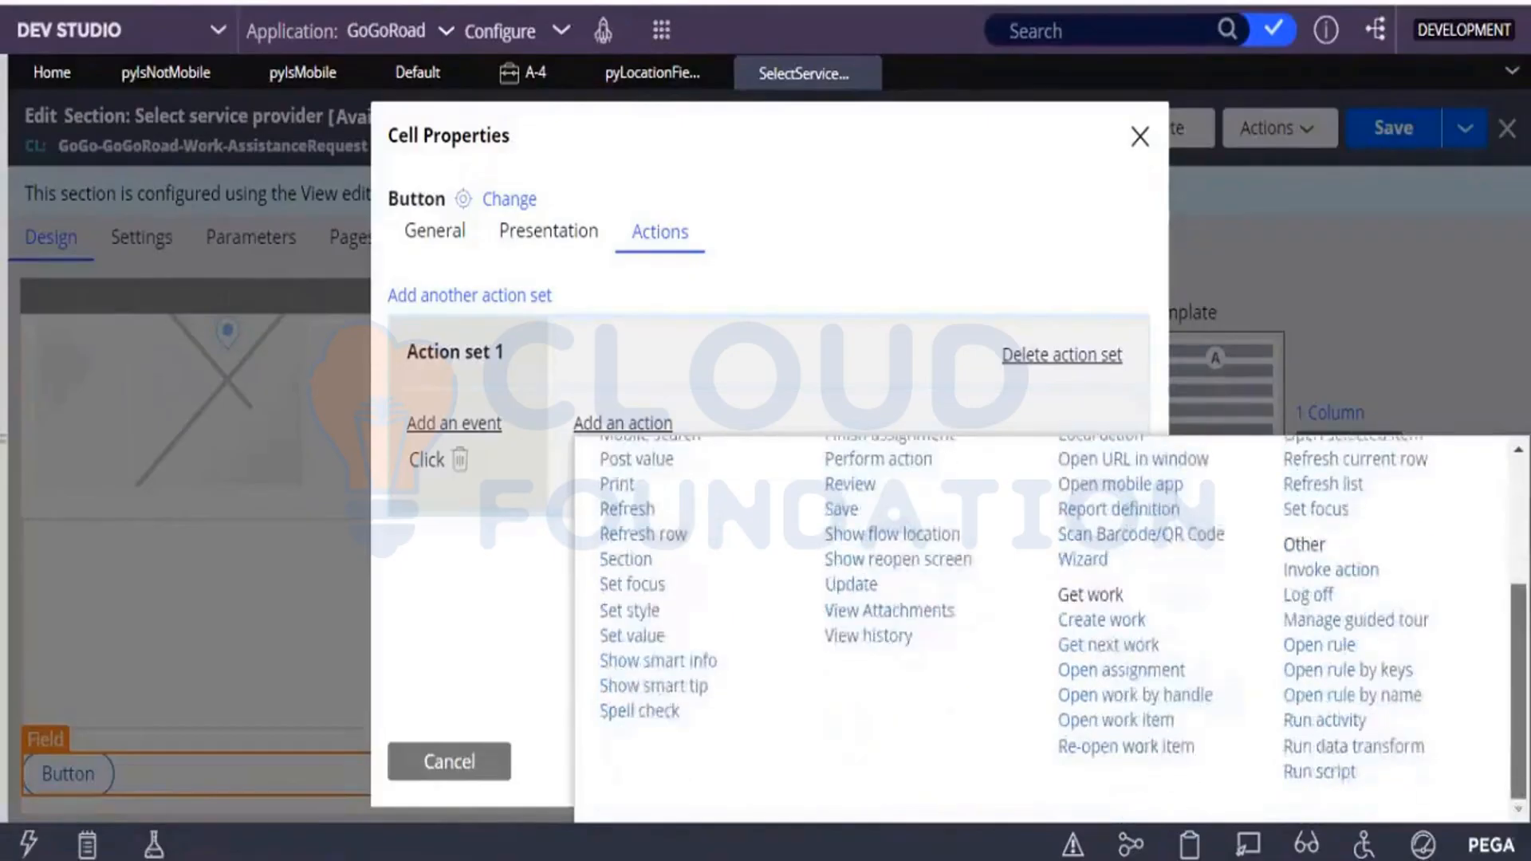
scroll(1044, 630, "up", 1)
scroll(1045, 630, "up", 2)
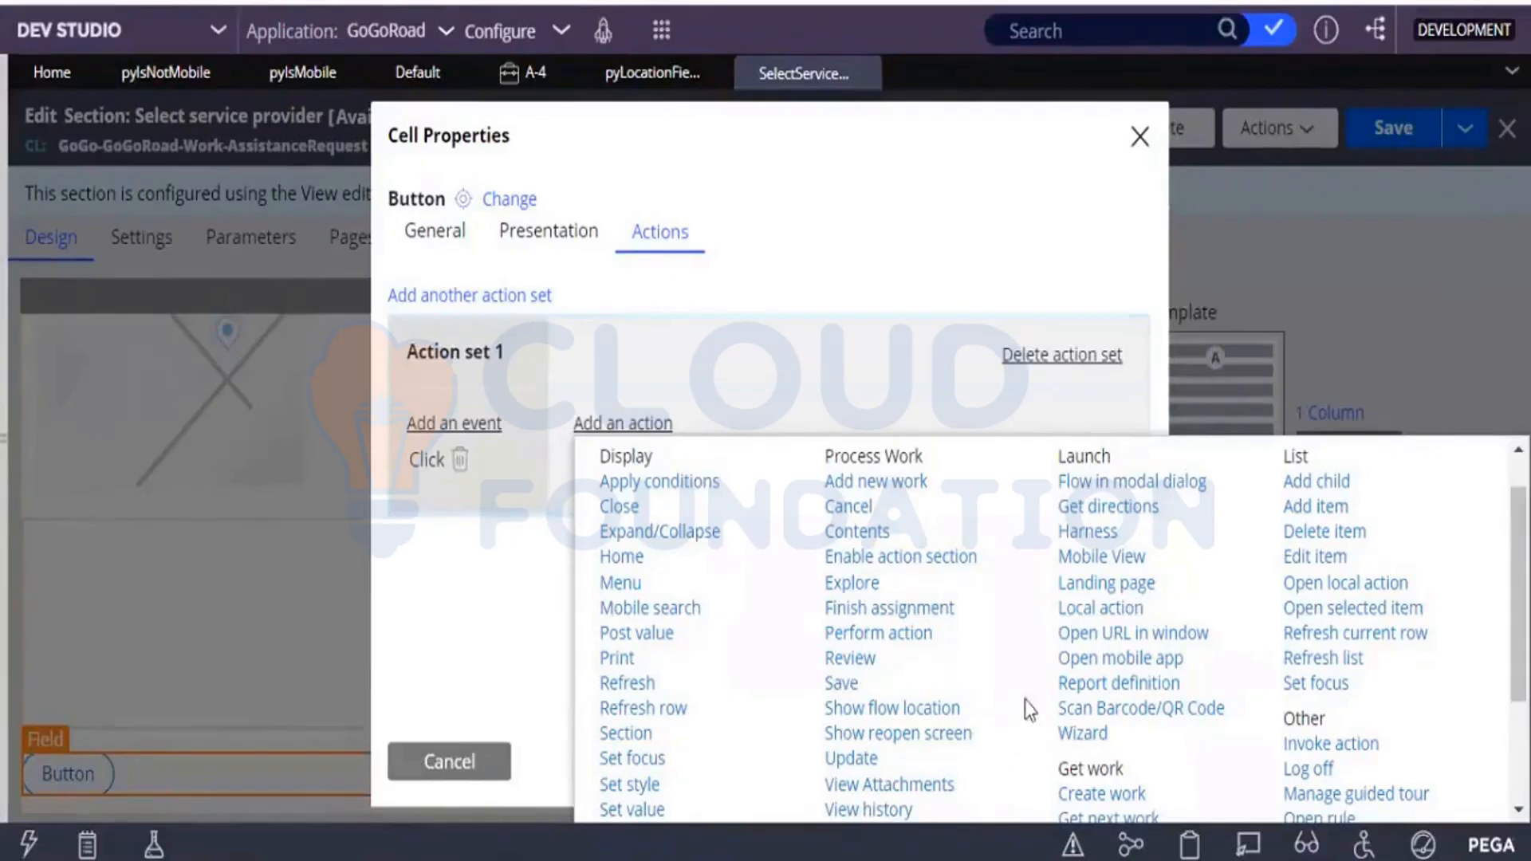
left_click(1099, 610)
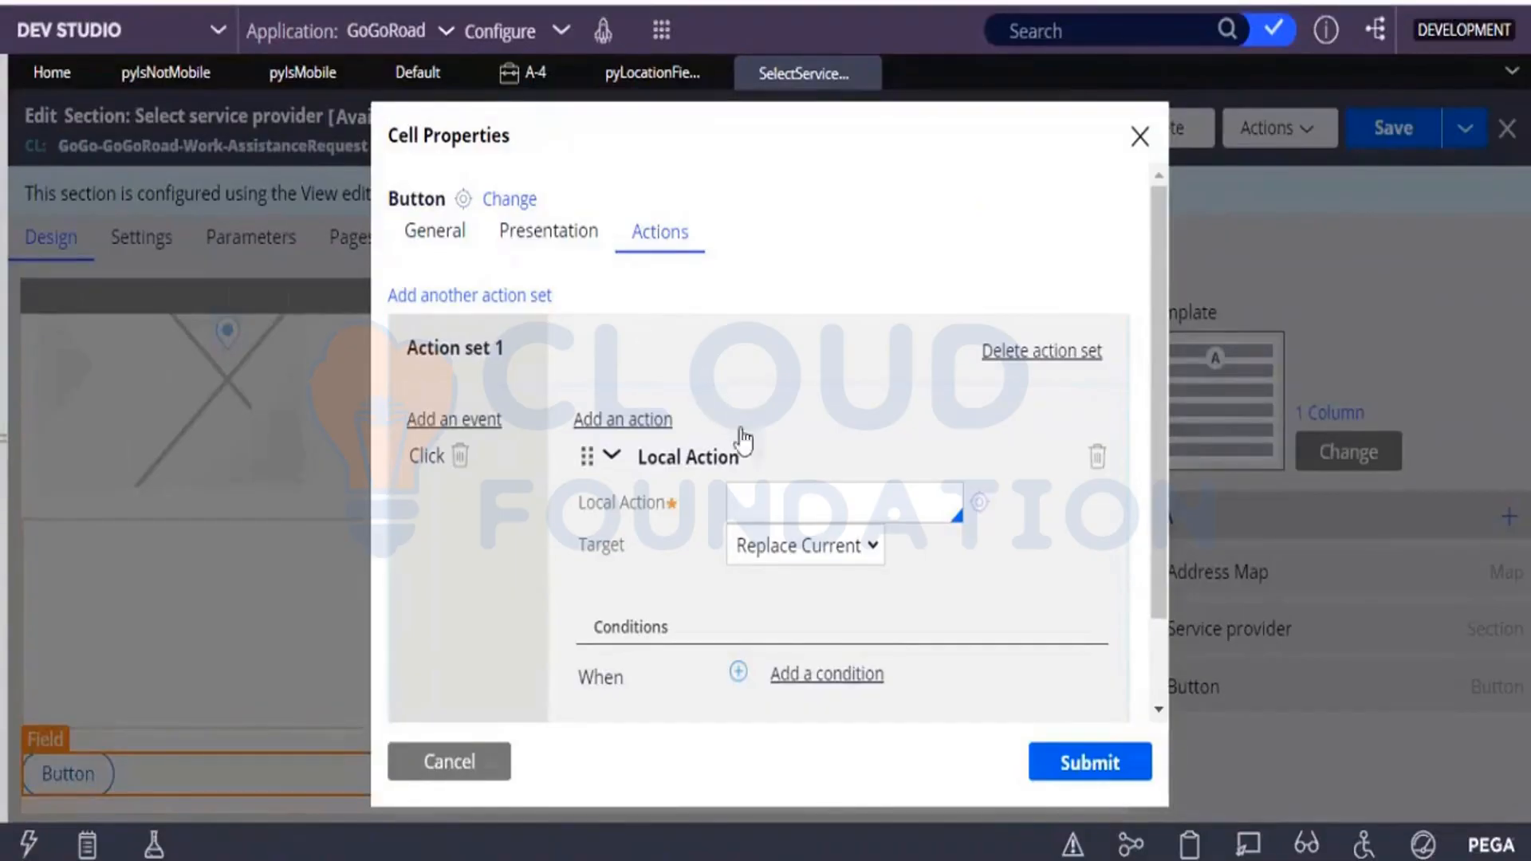
Configure the local action with target Modal Dialog and IdentifyLocation as its flow action, and collapse its settings.
left_click(782, 545)
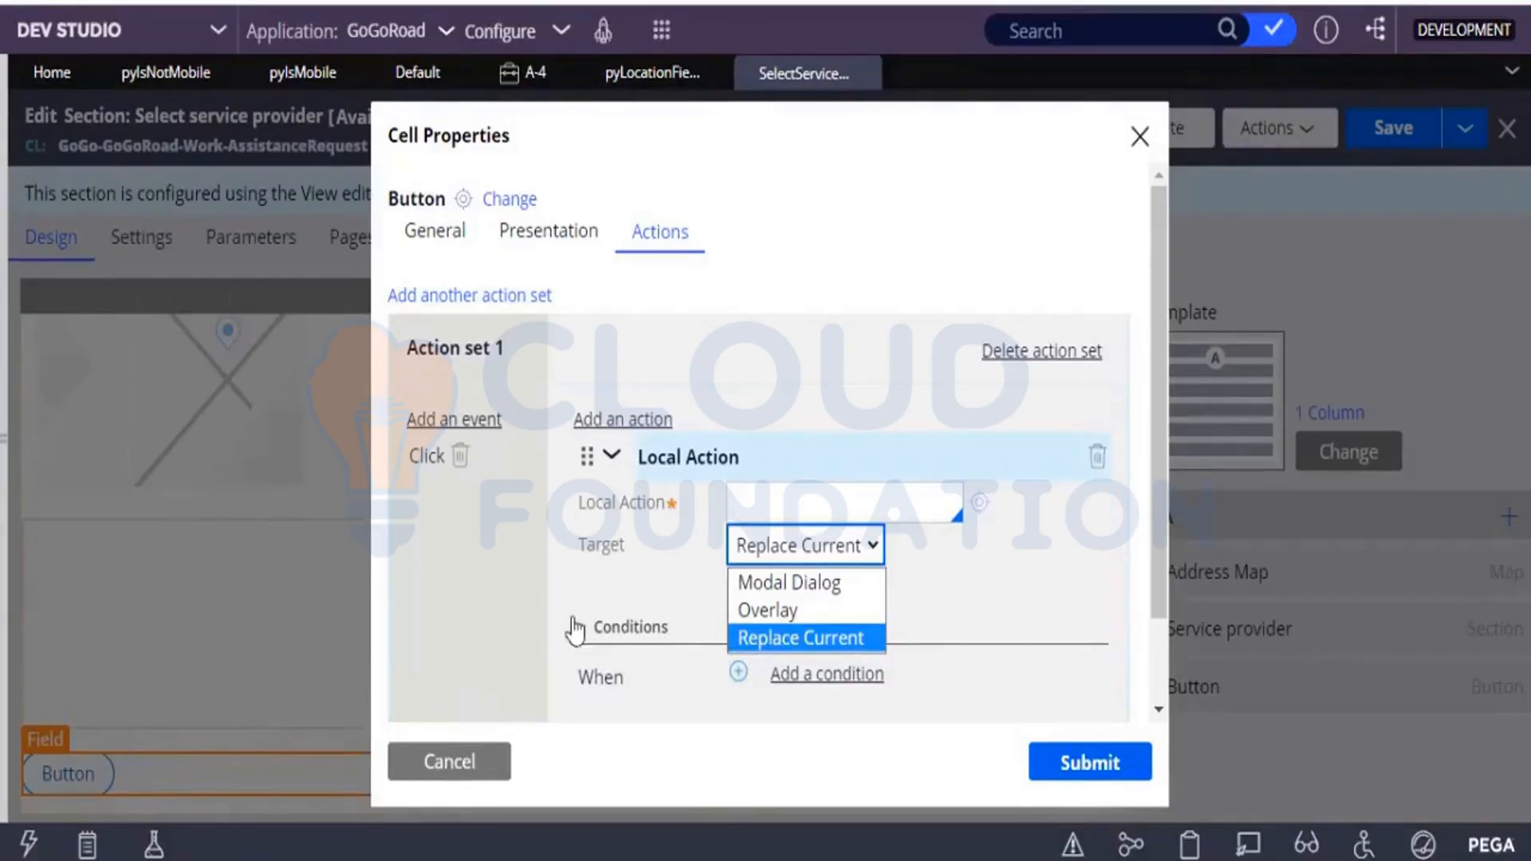
left_click(807, 586)
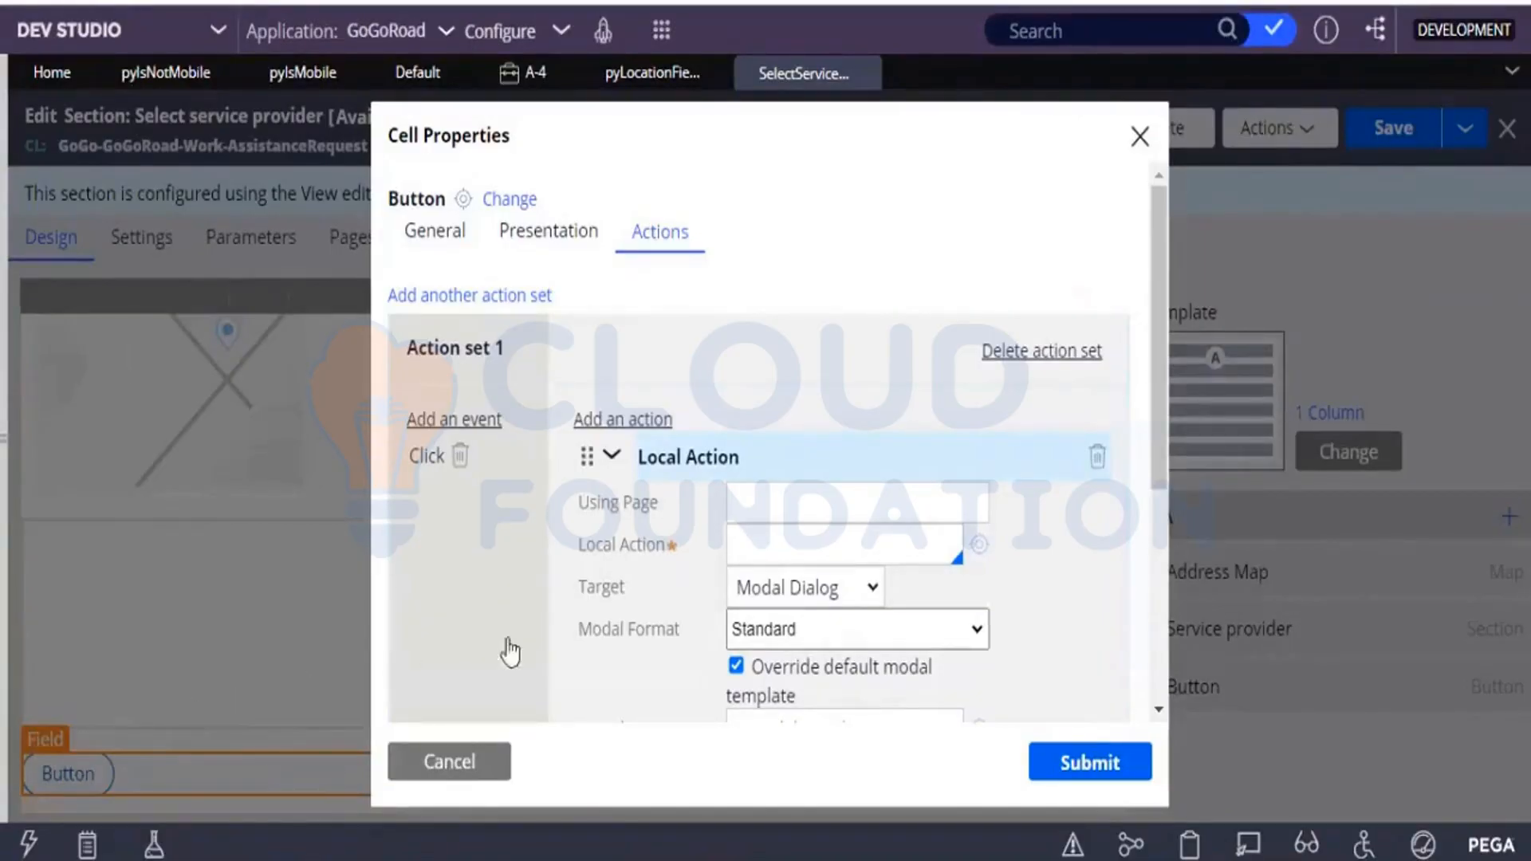
left_click(787, 599)
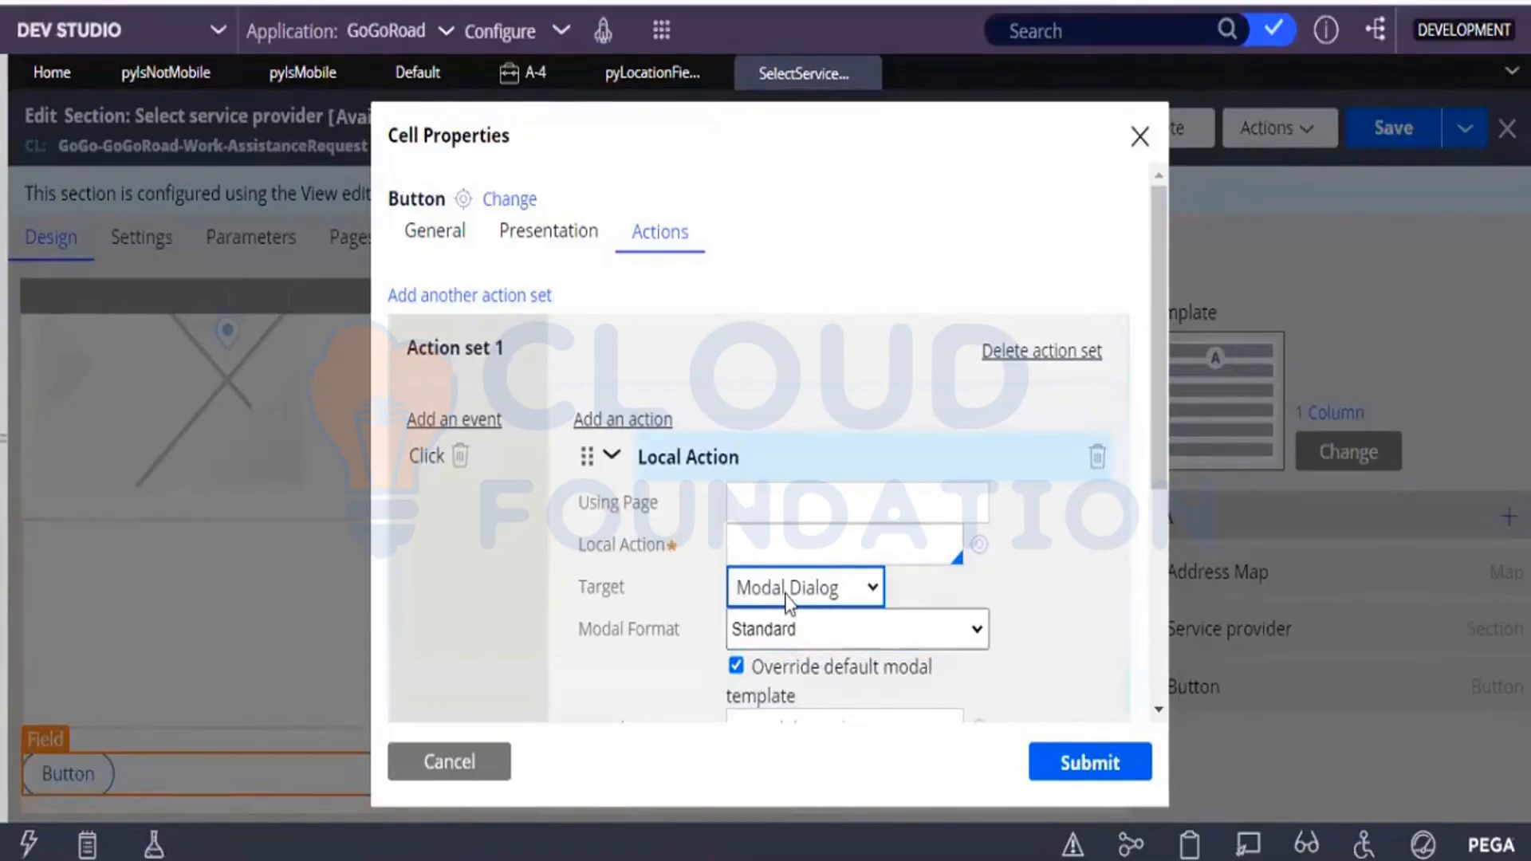
left_click(825, 540)
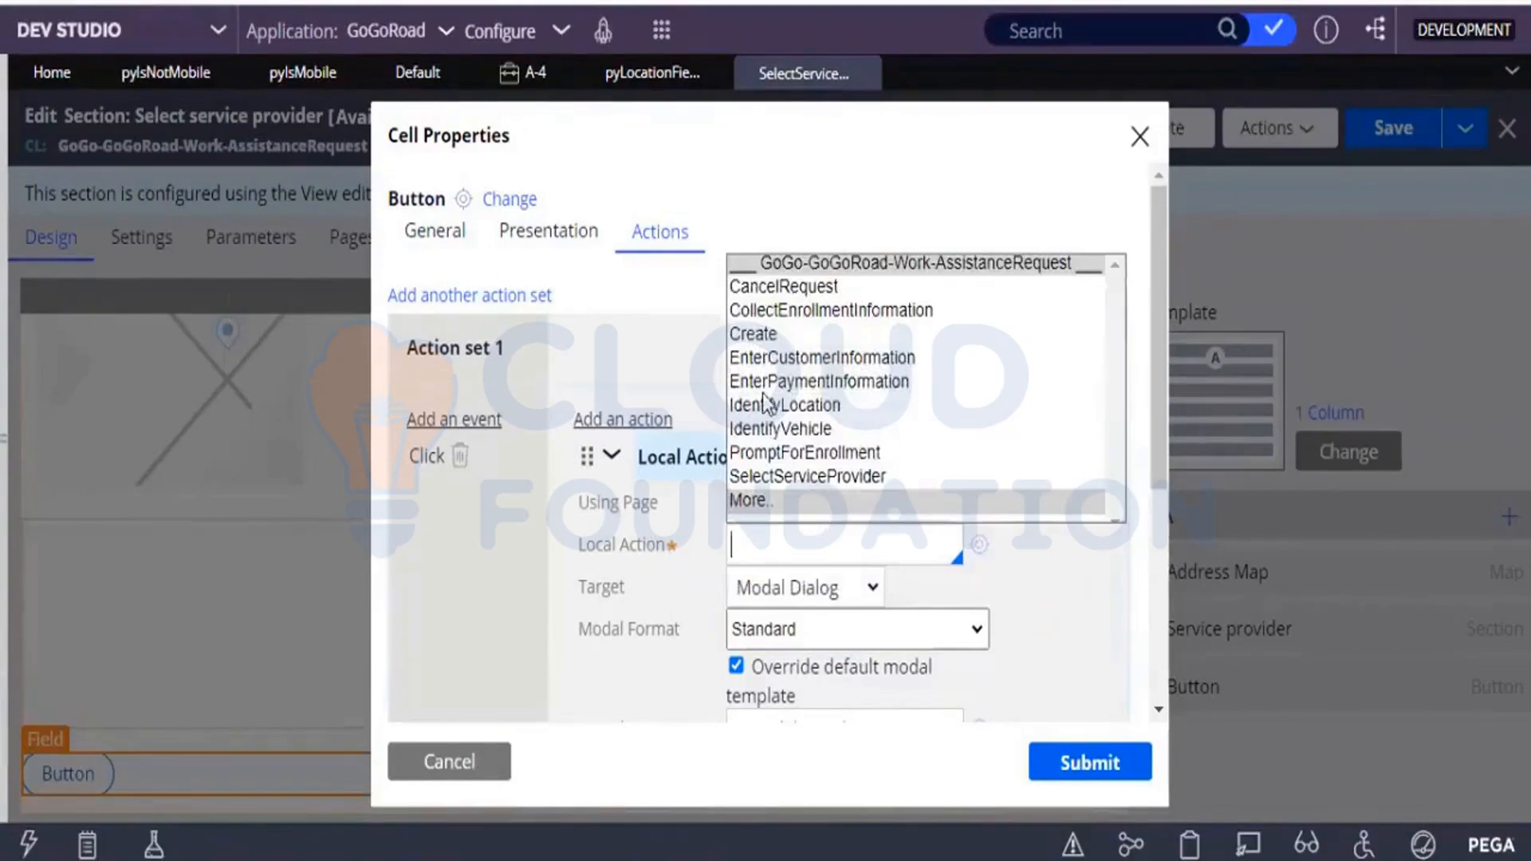
left_click(762, 406)
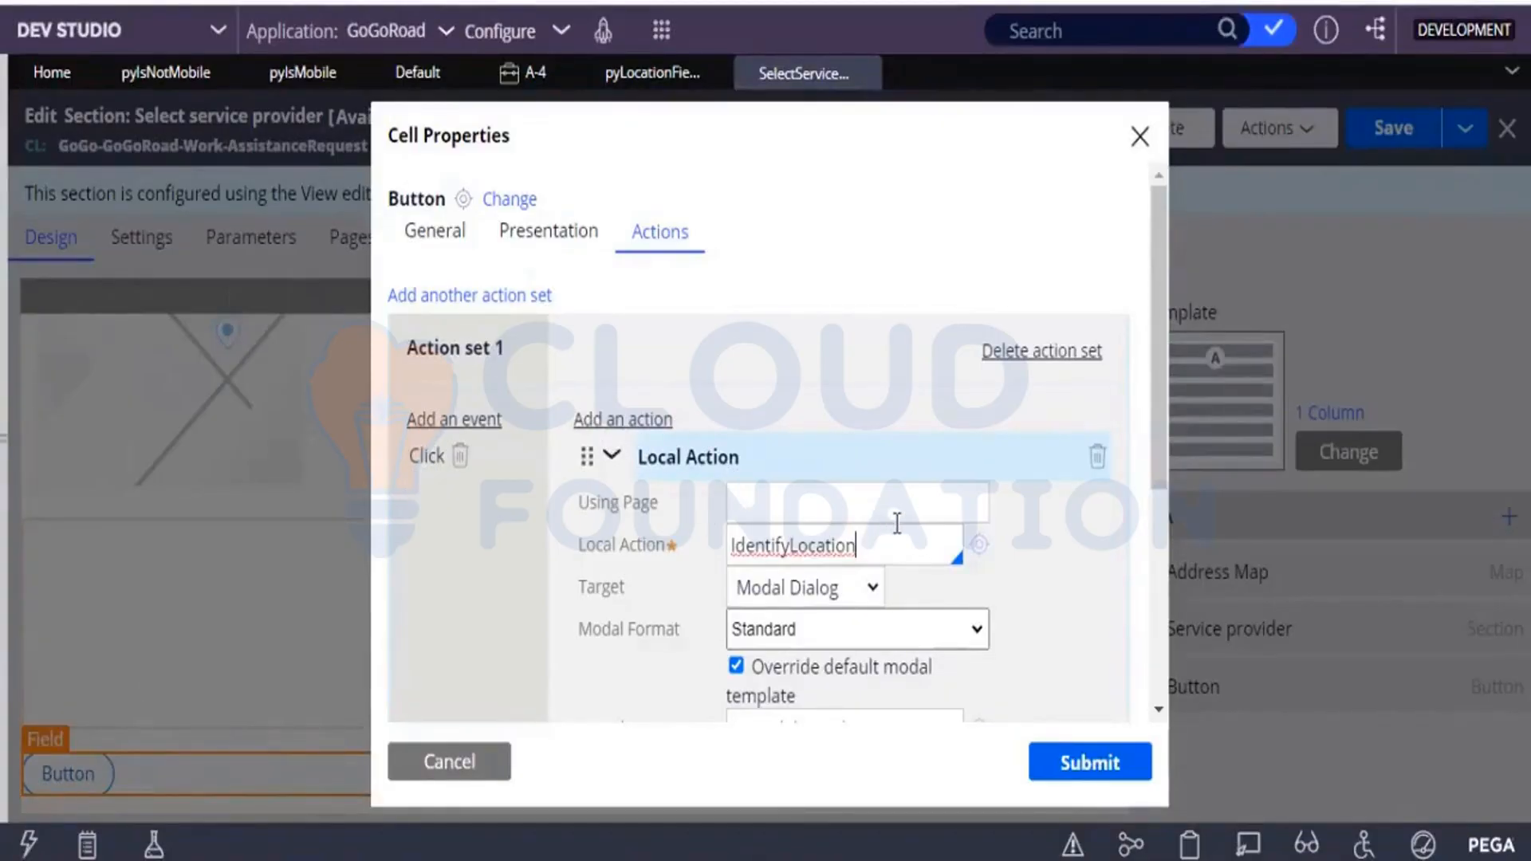
left_click(843, 588)
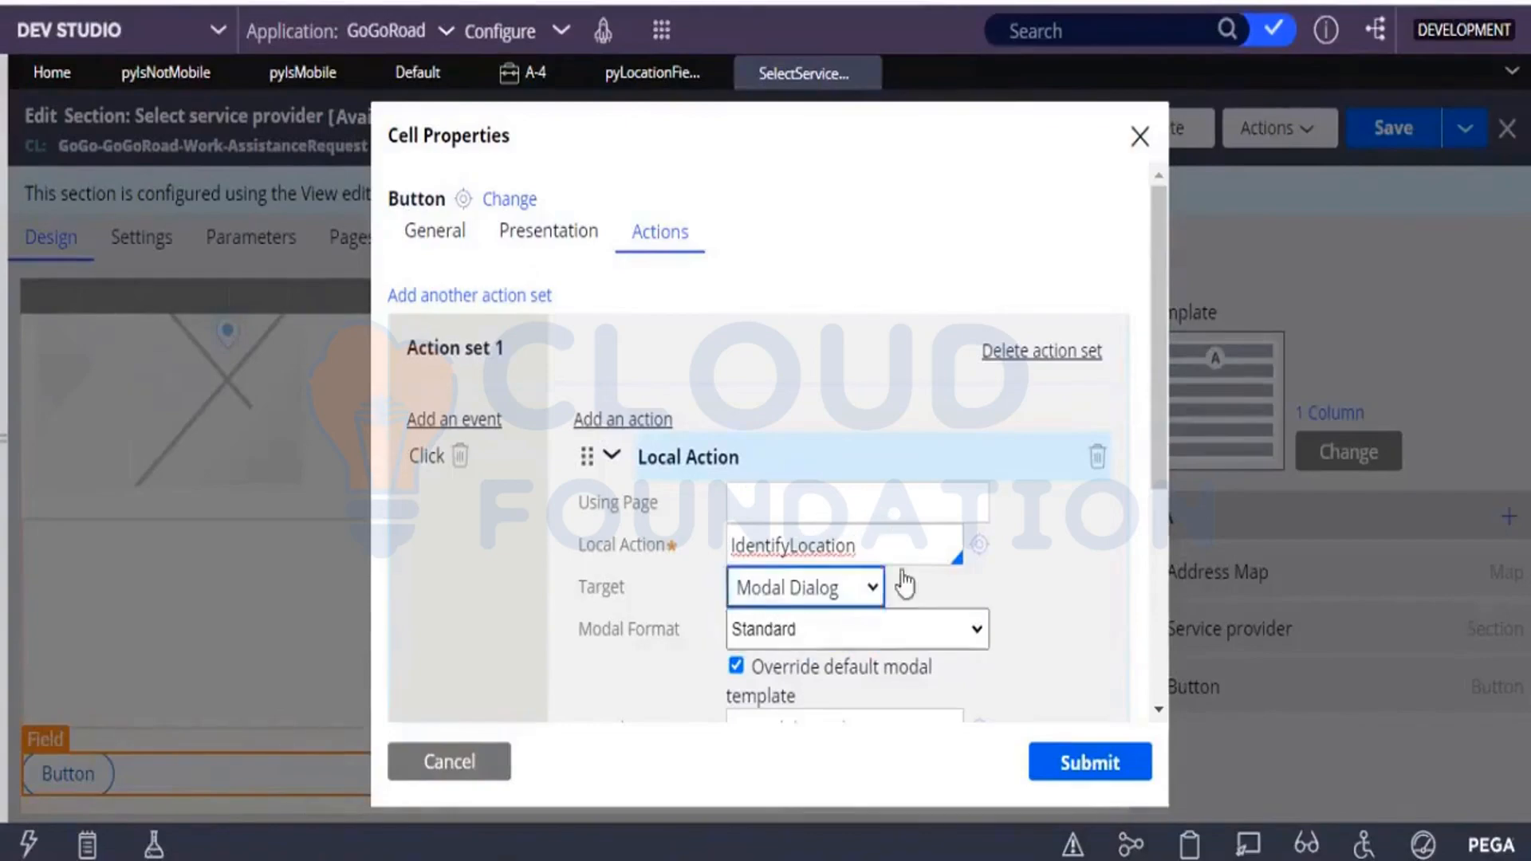
left_click(848, 557)
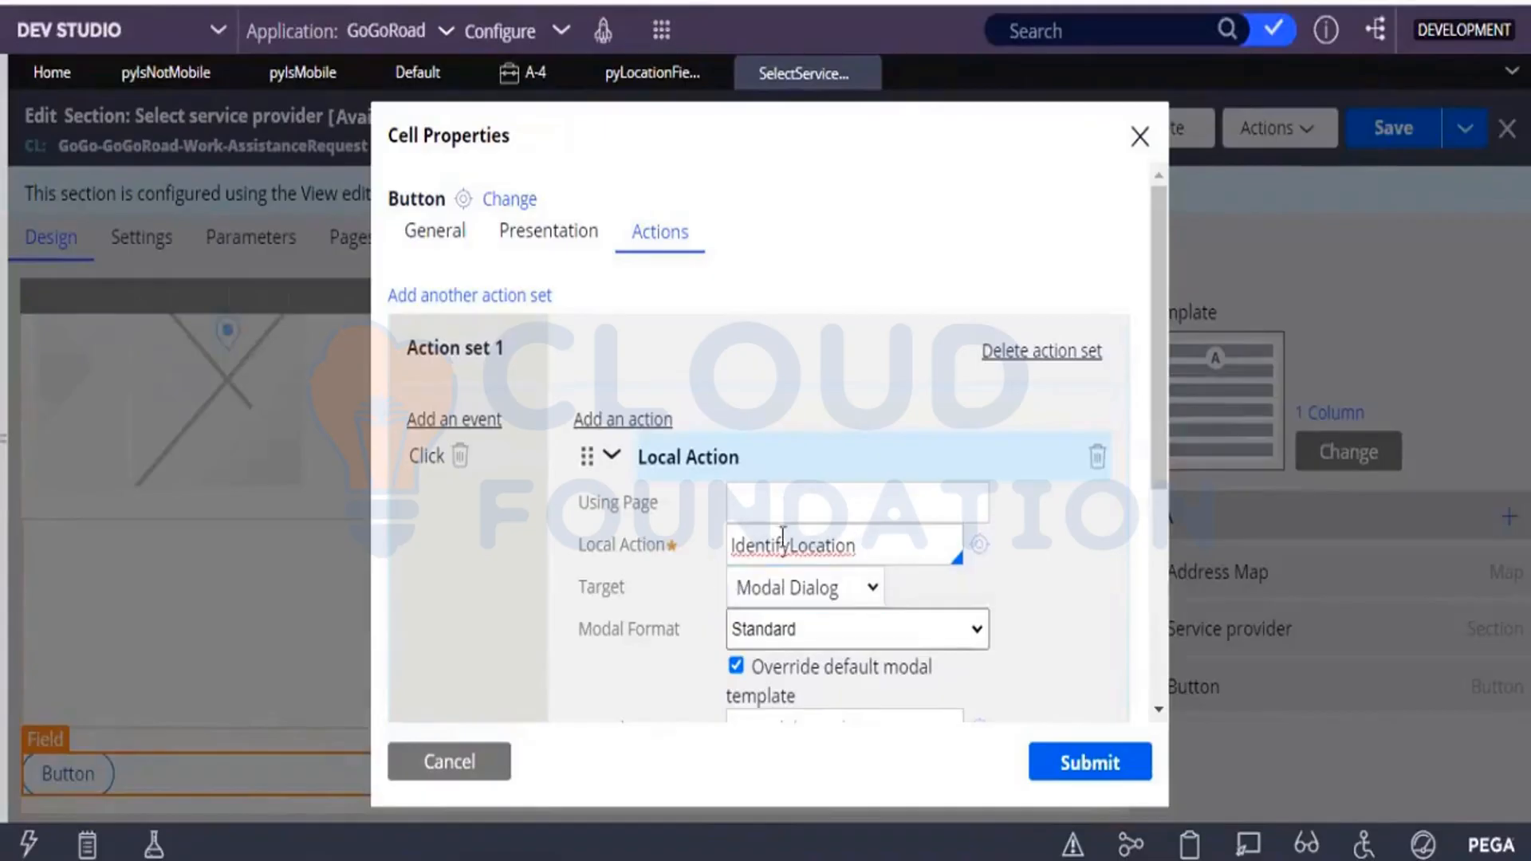
left_click(662, 462)
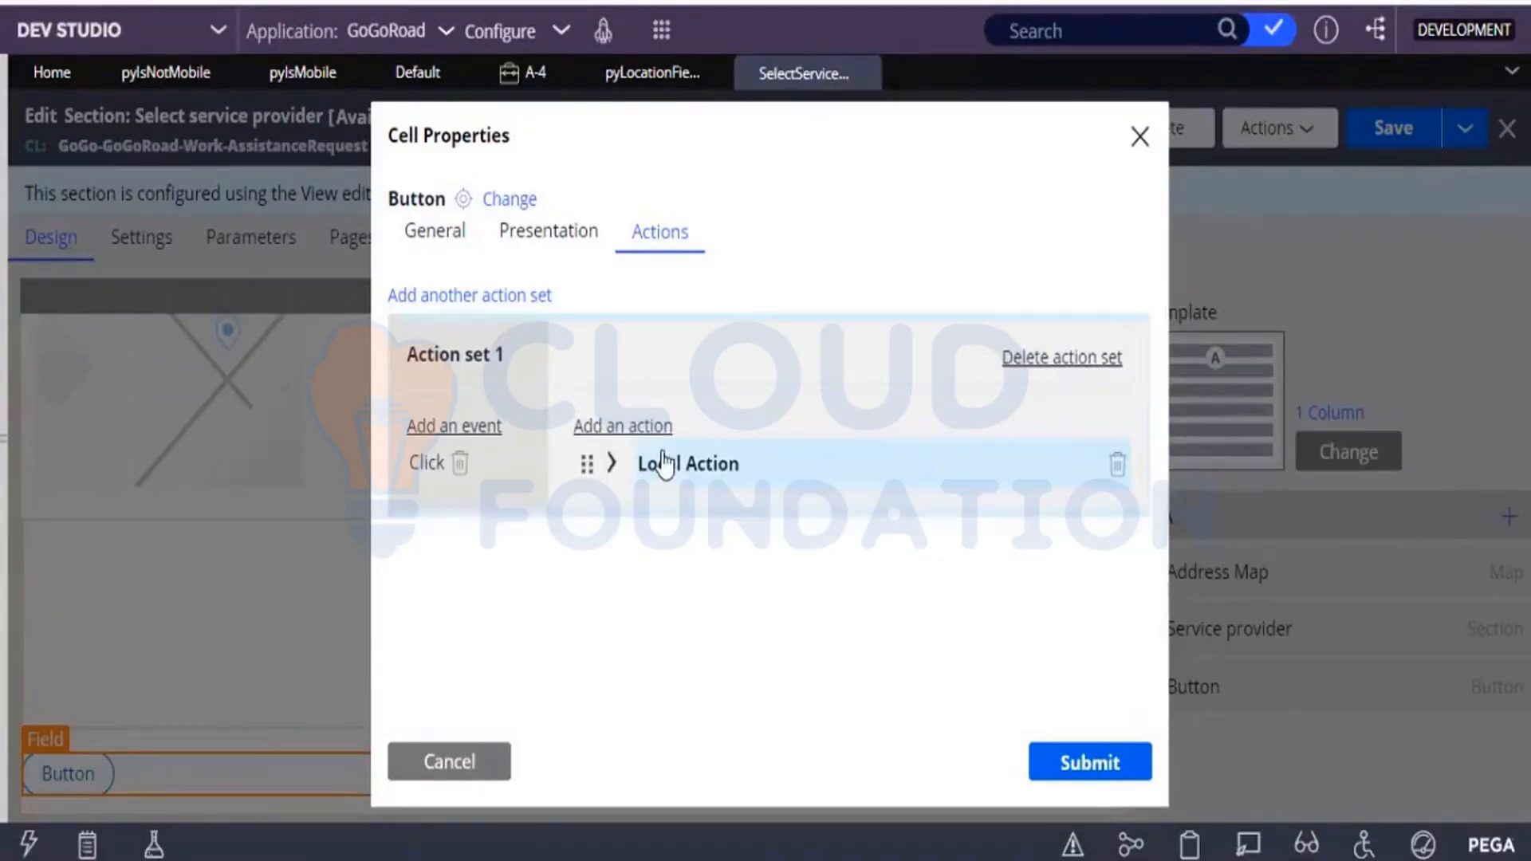
Add a Hover event and a Show smart info display action to Action set 1.
left_click(471, 427)
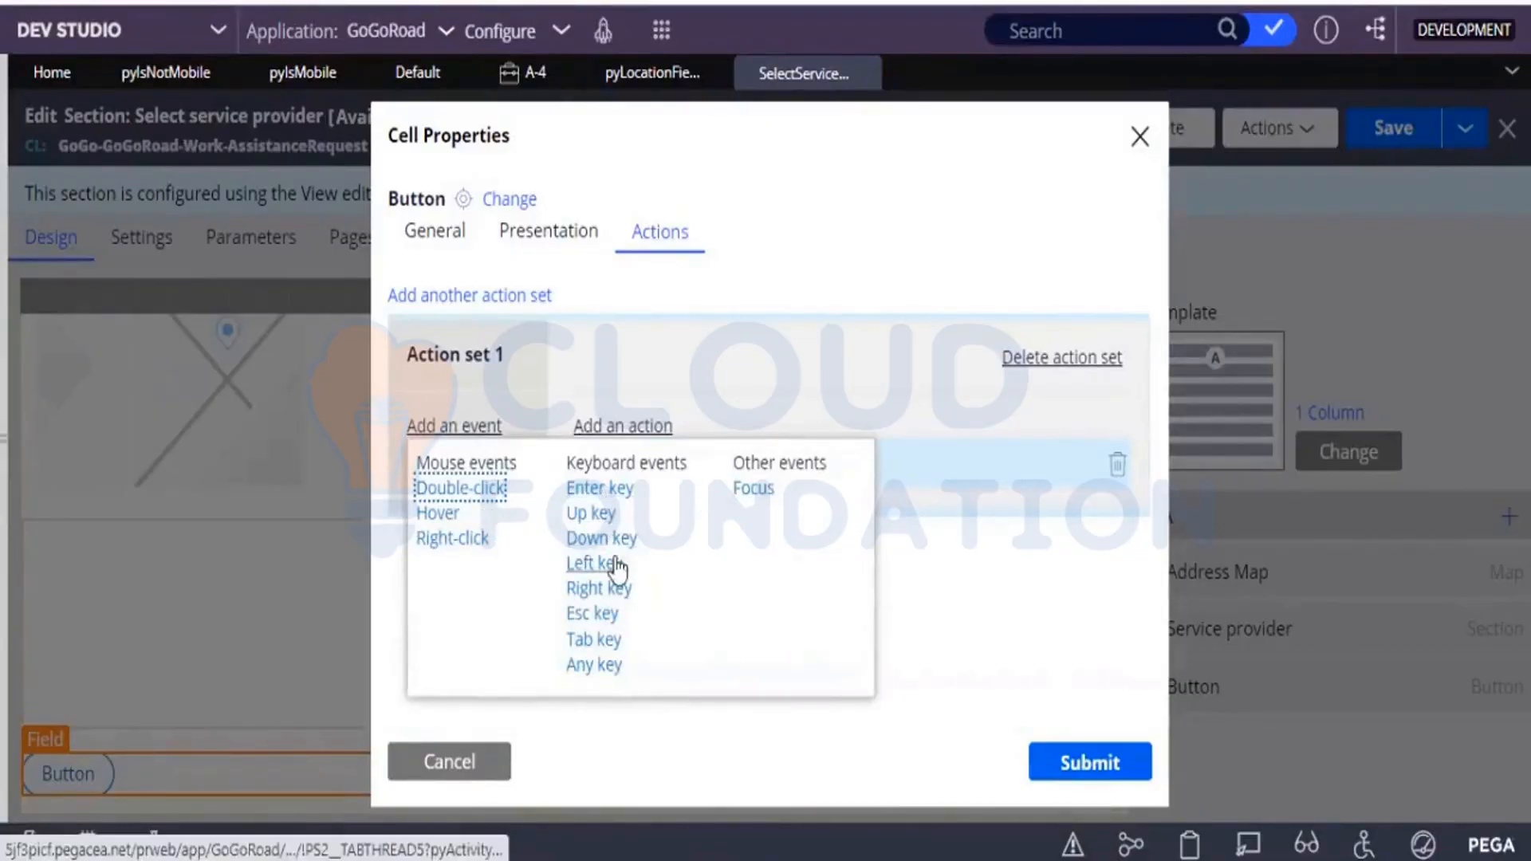
left_click(454, 524)
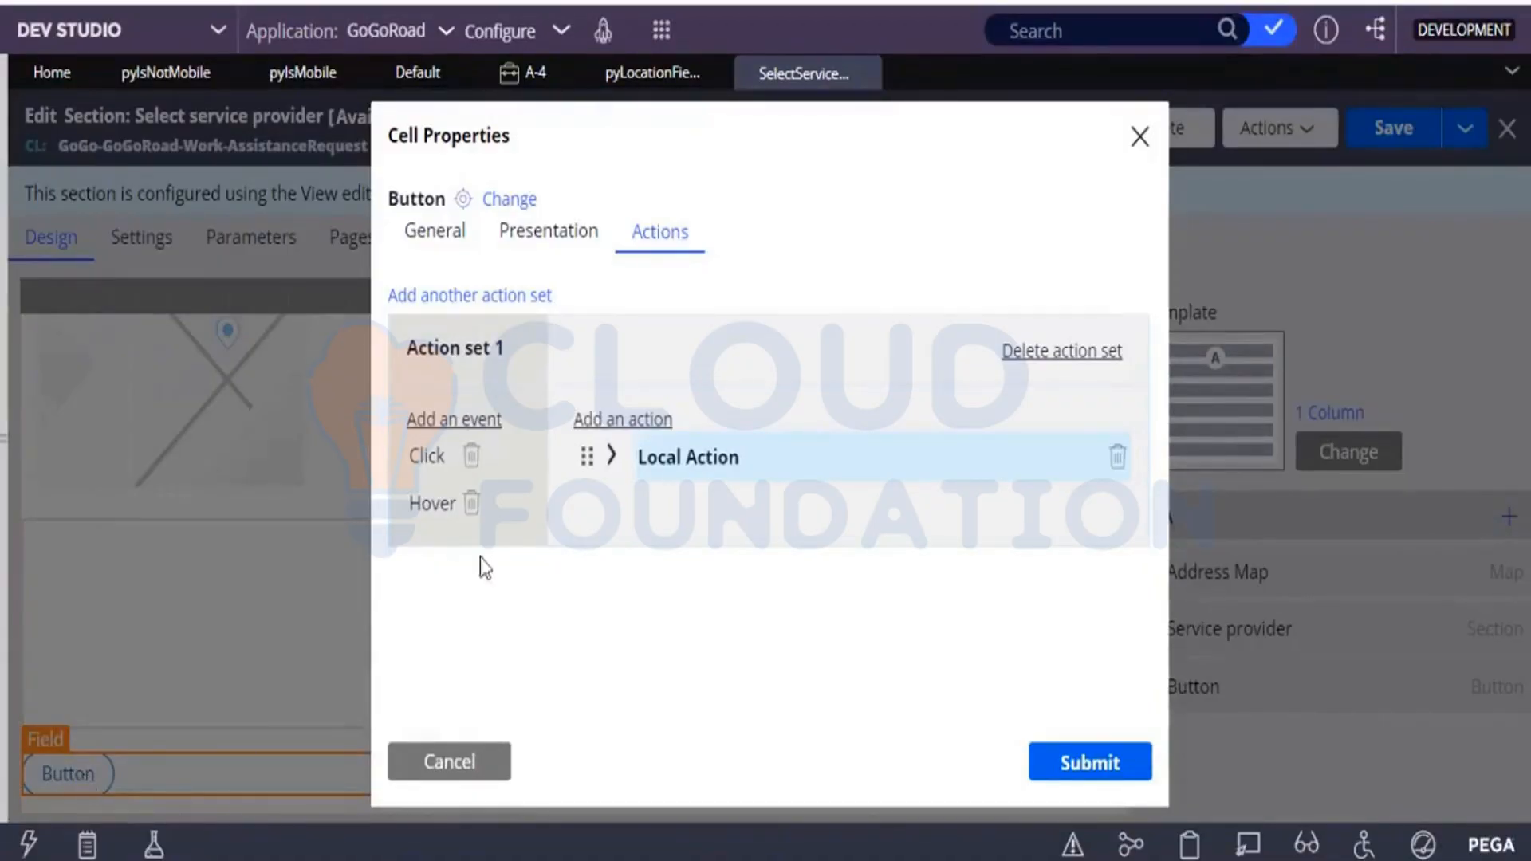
left_click(599, 430)
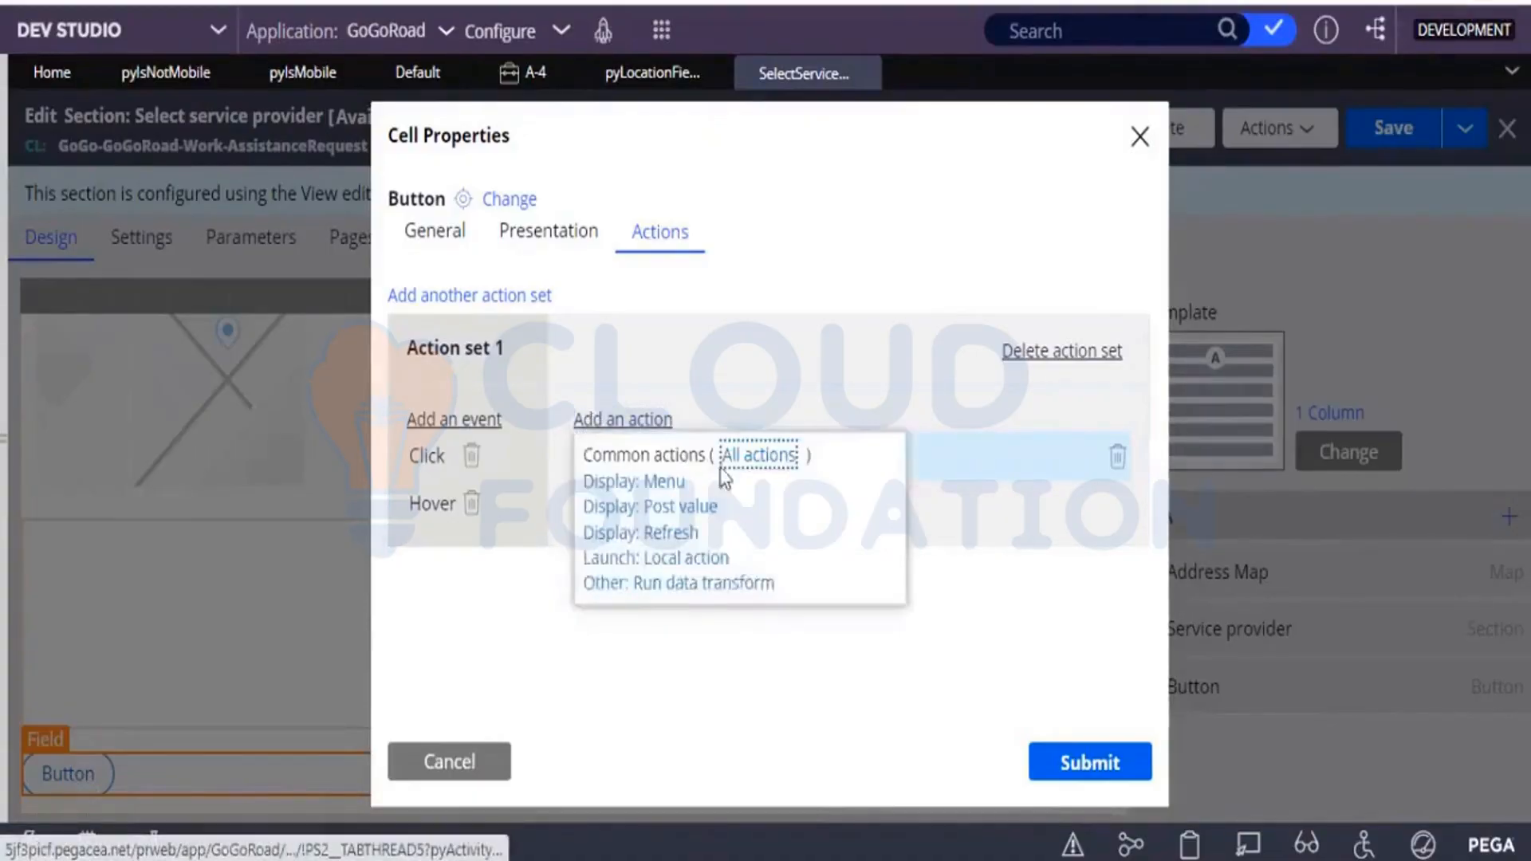
left_click(742, 474)
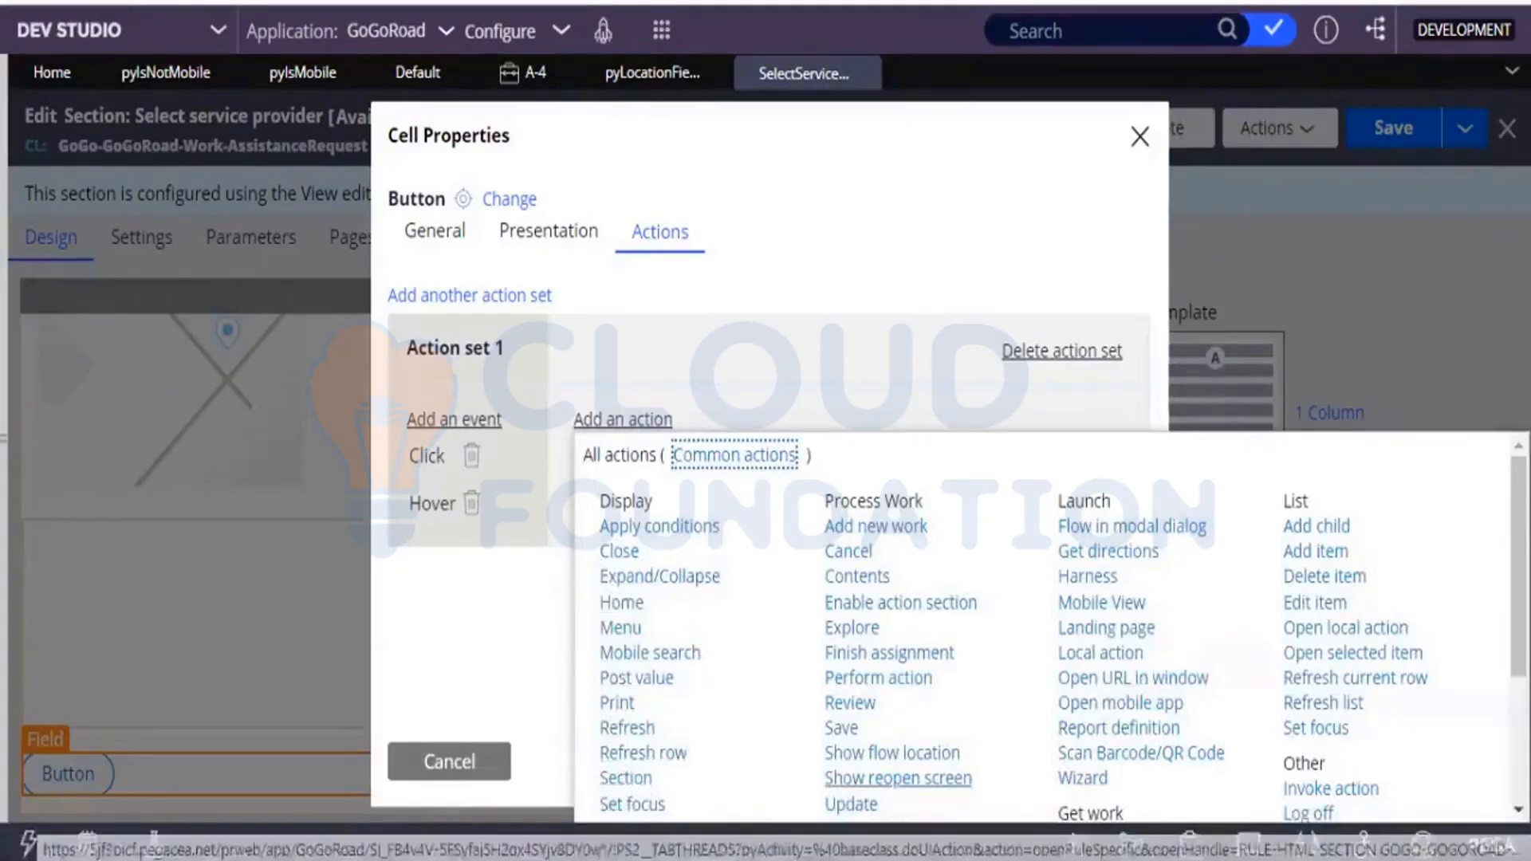
scroll(1011, 649, "down", 3)
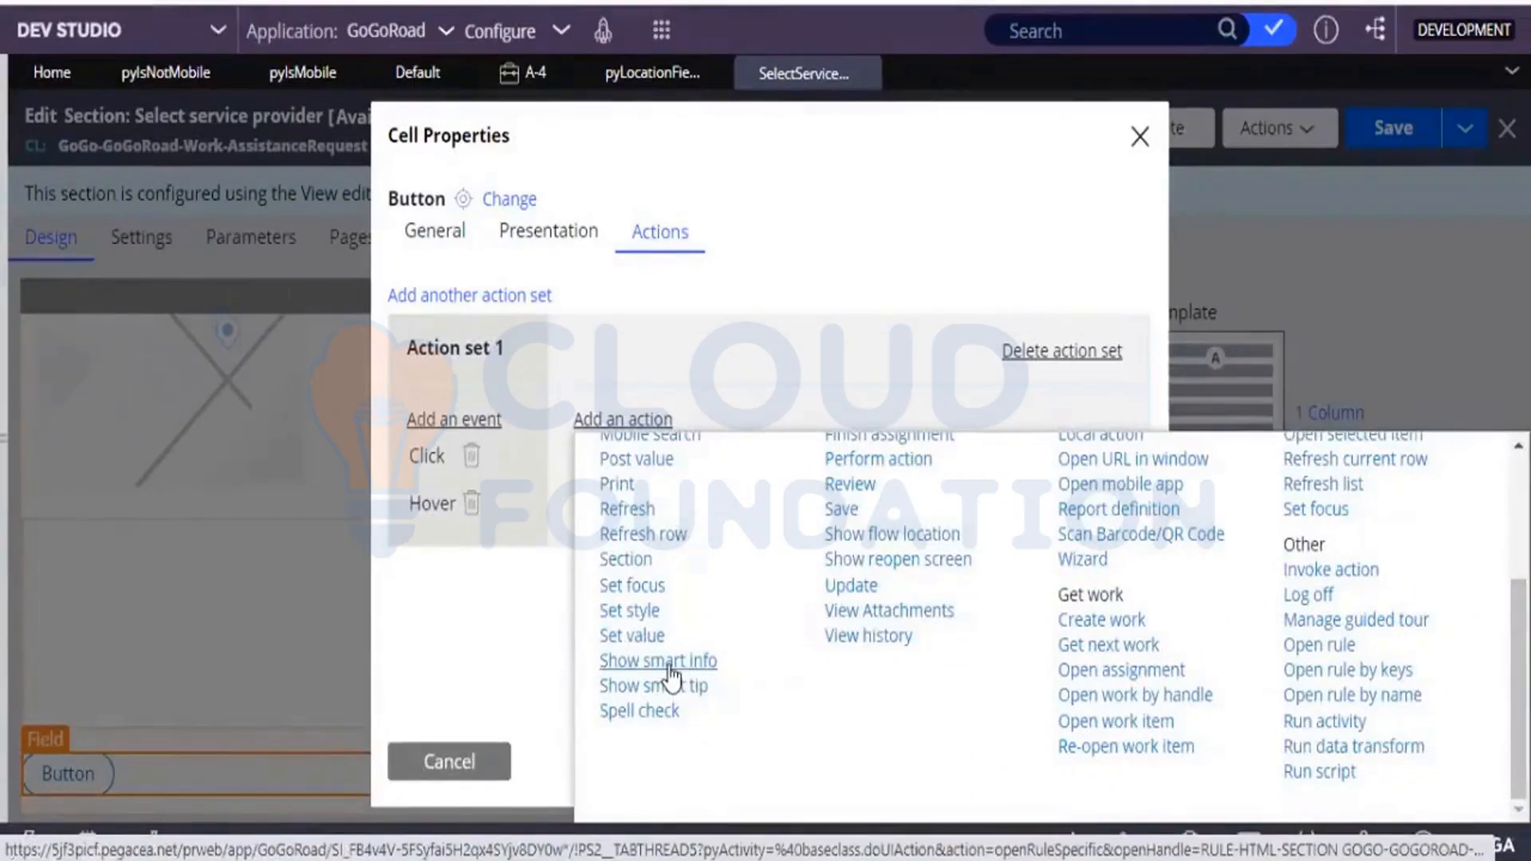
left_click(671, 664)
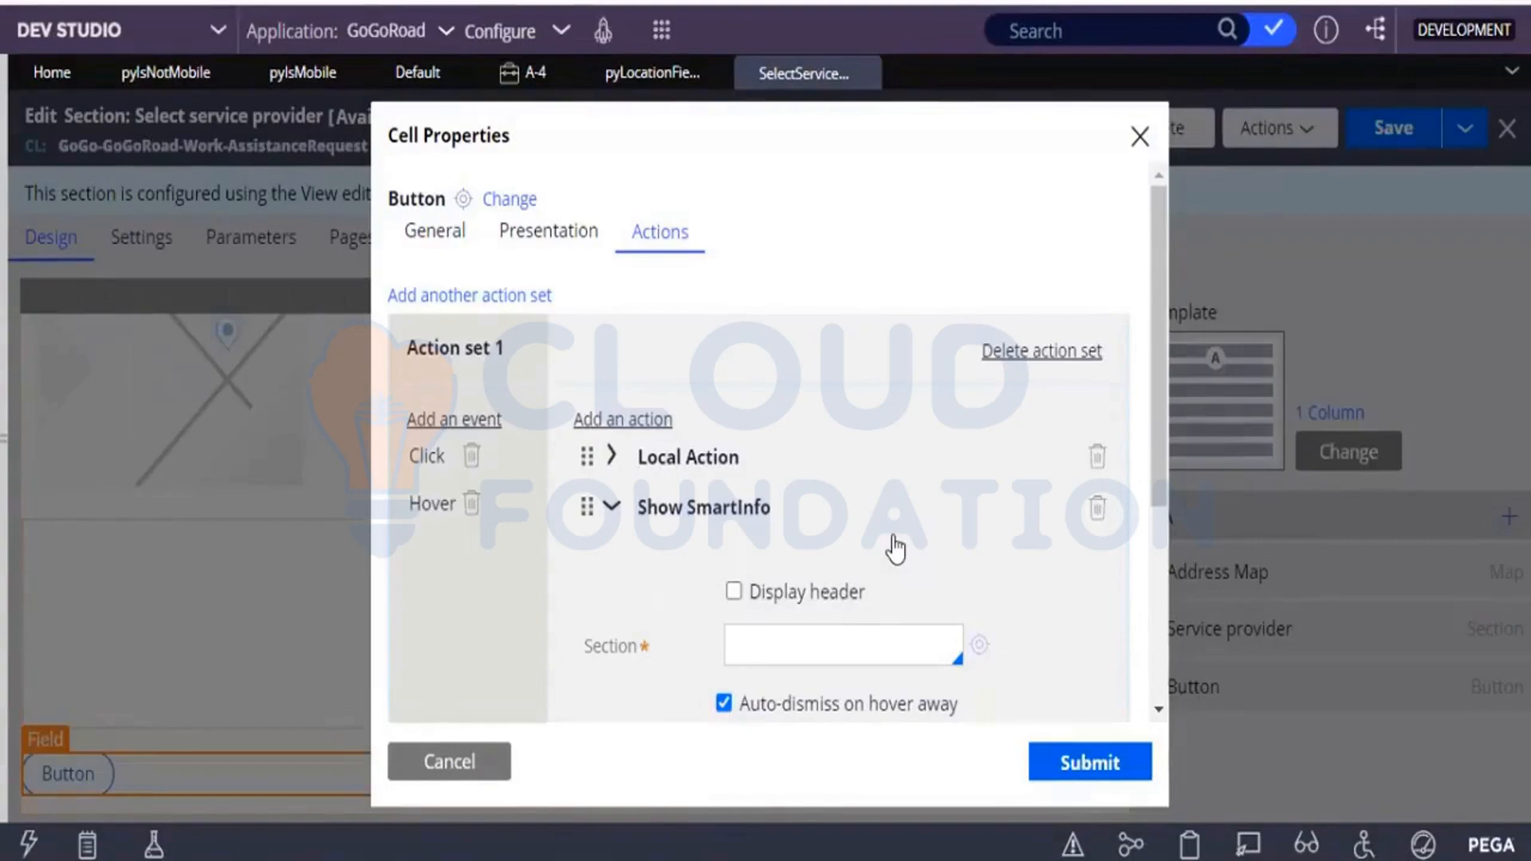
Display a header on the Show SmartInfo action, using the plain text "Current service address".
left_click(734, 600)
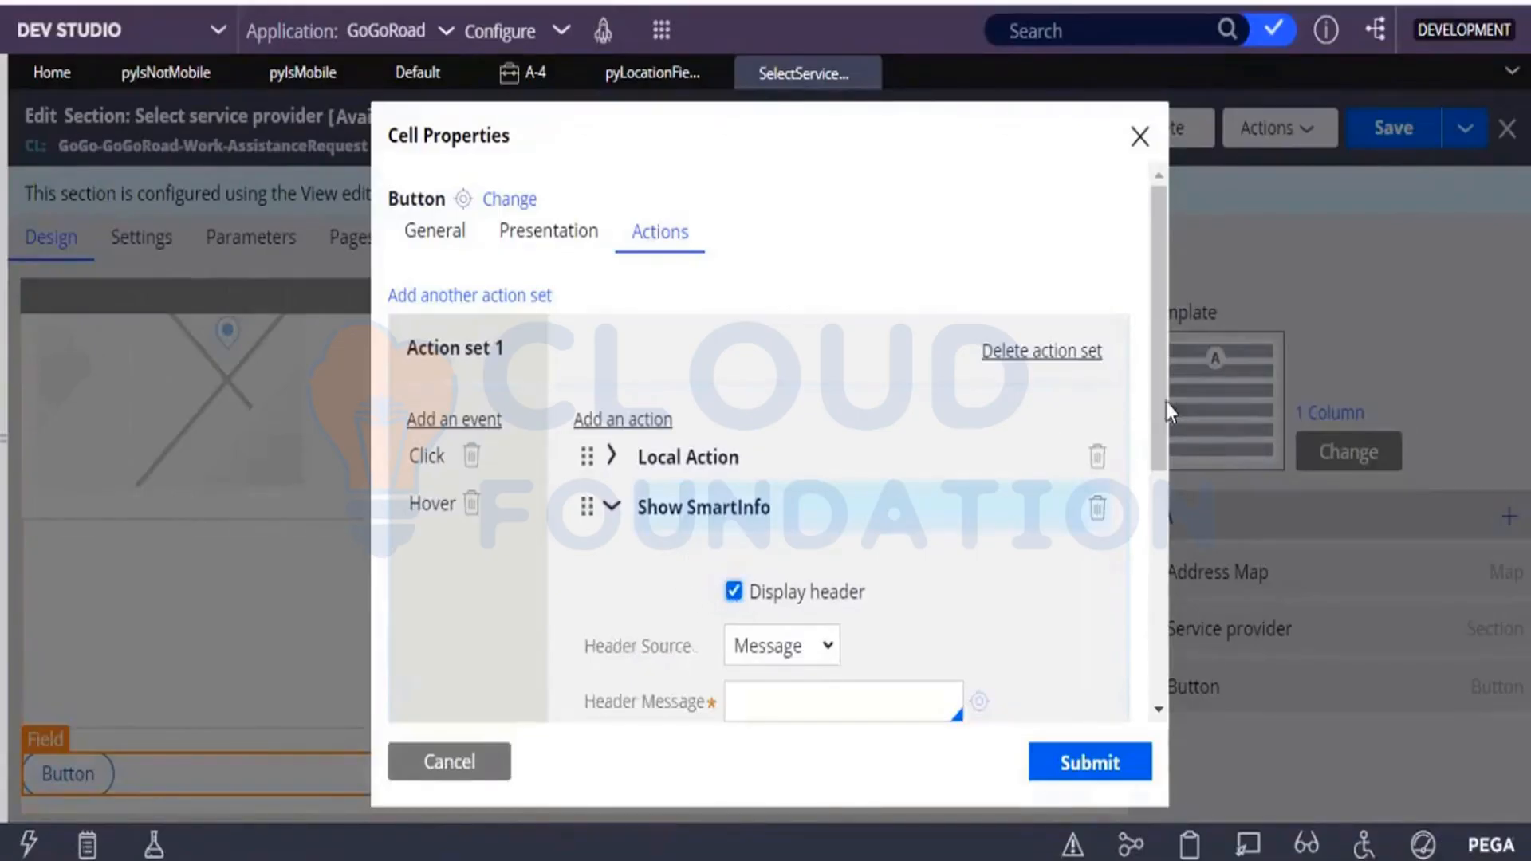
left_click_drag(1159, 408, 1159, 483)
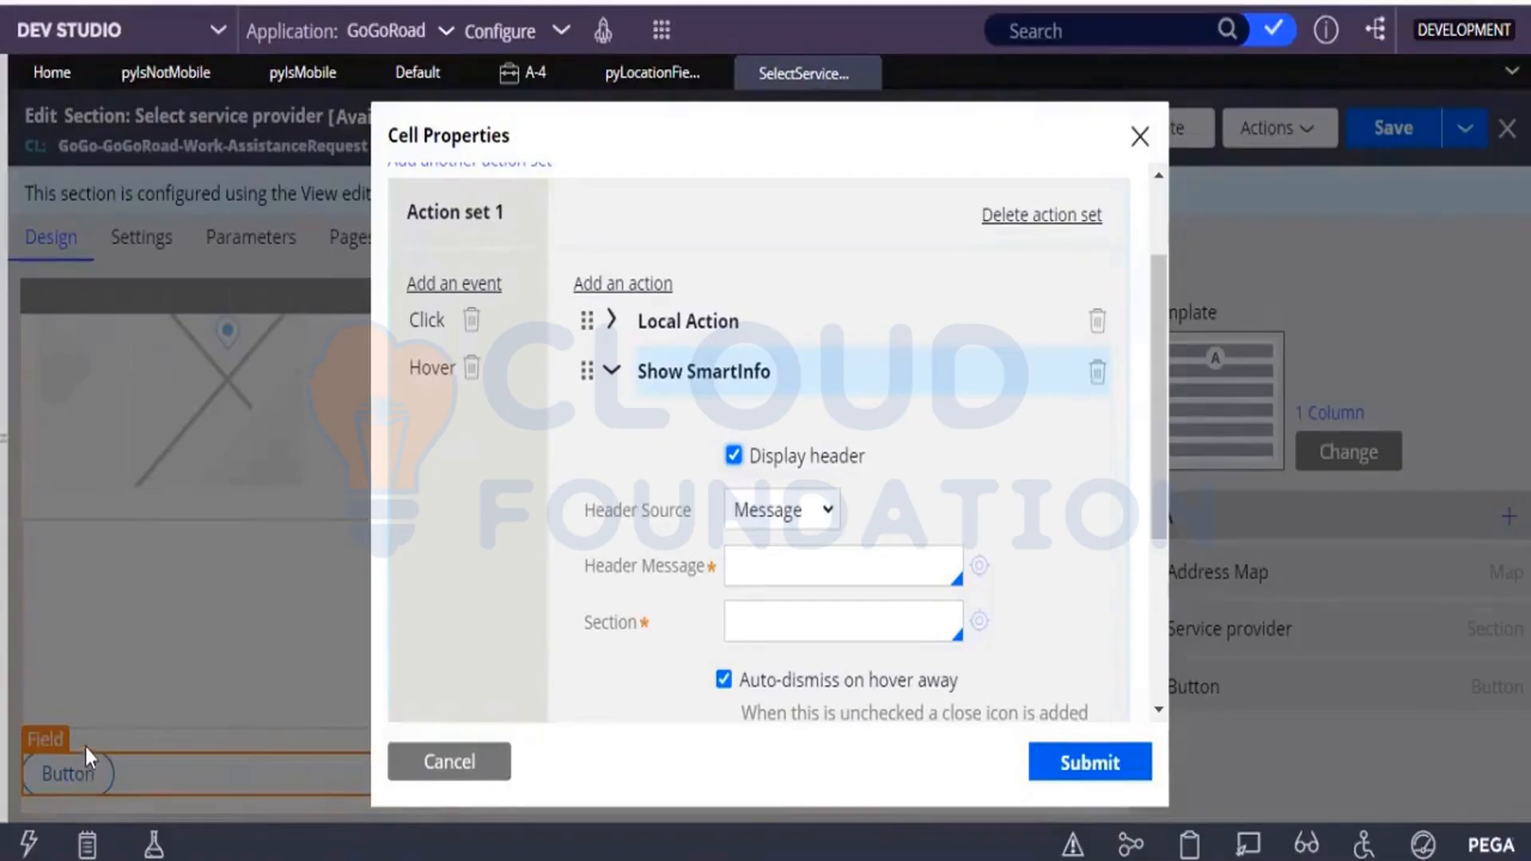
left_click(811, 520)
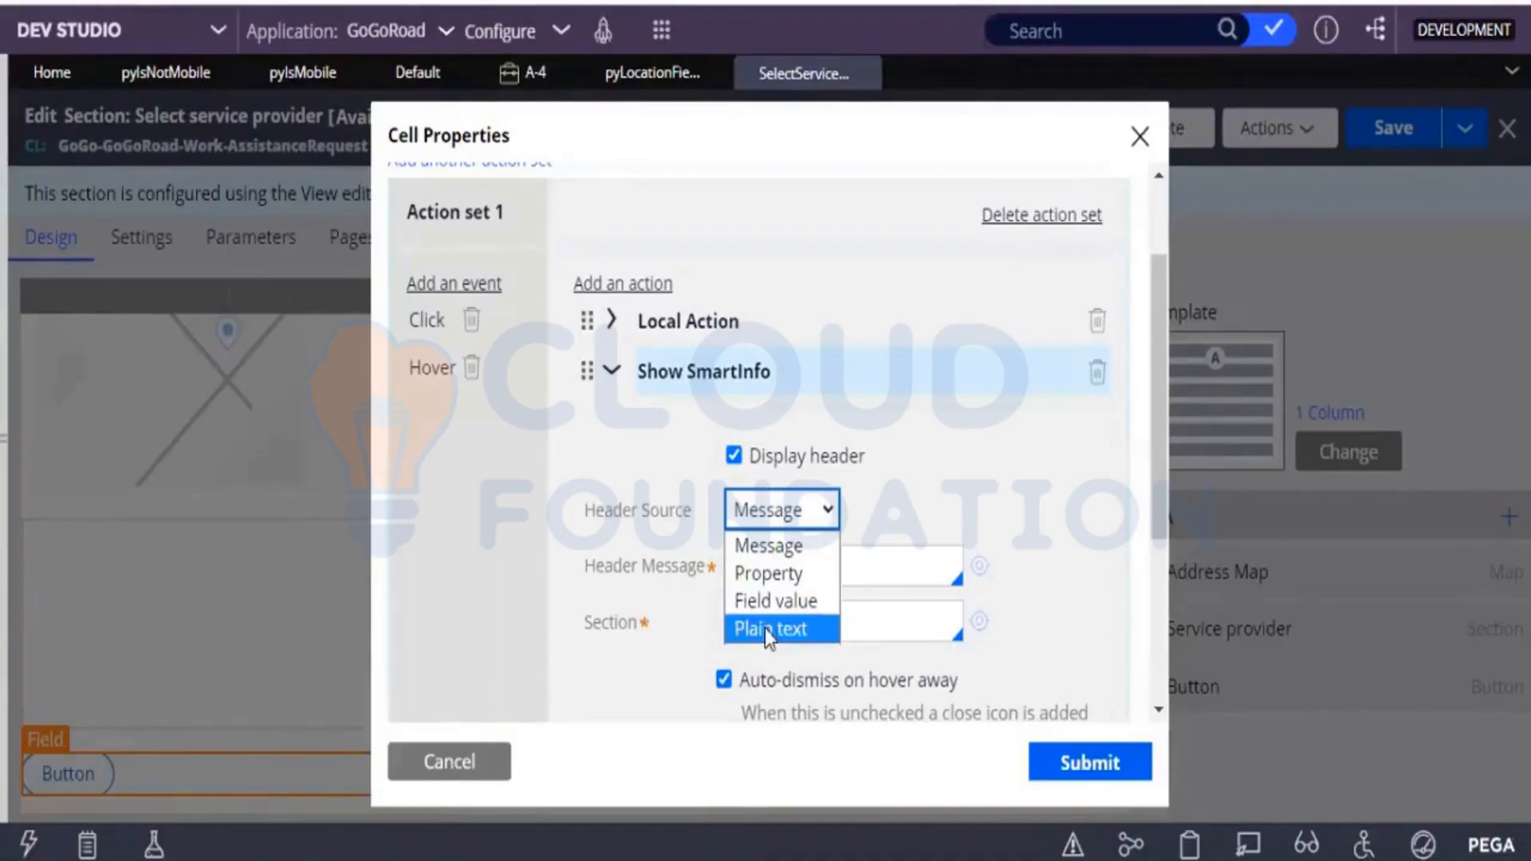
left_click(764, 629)
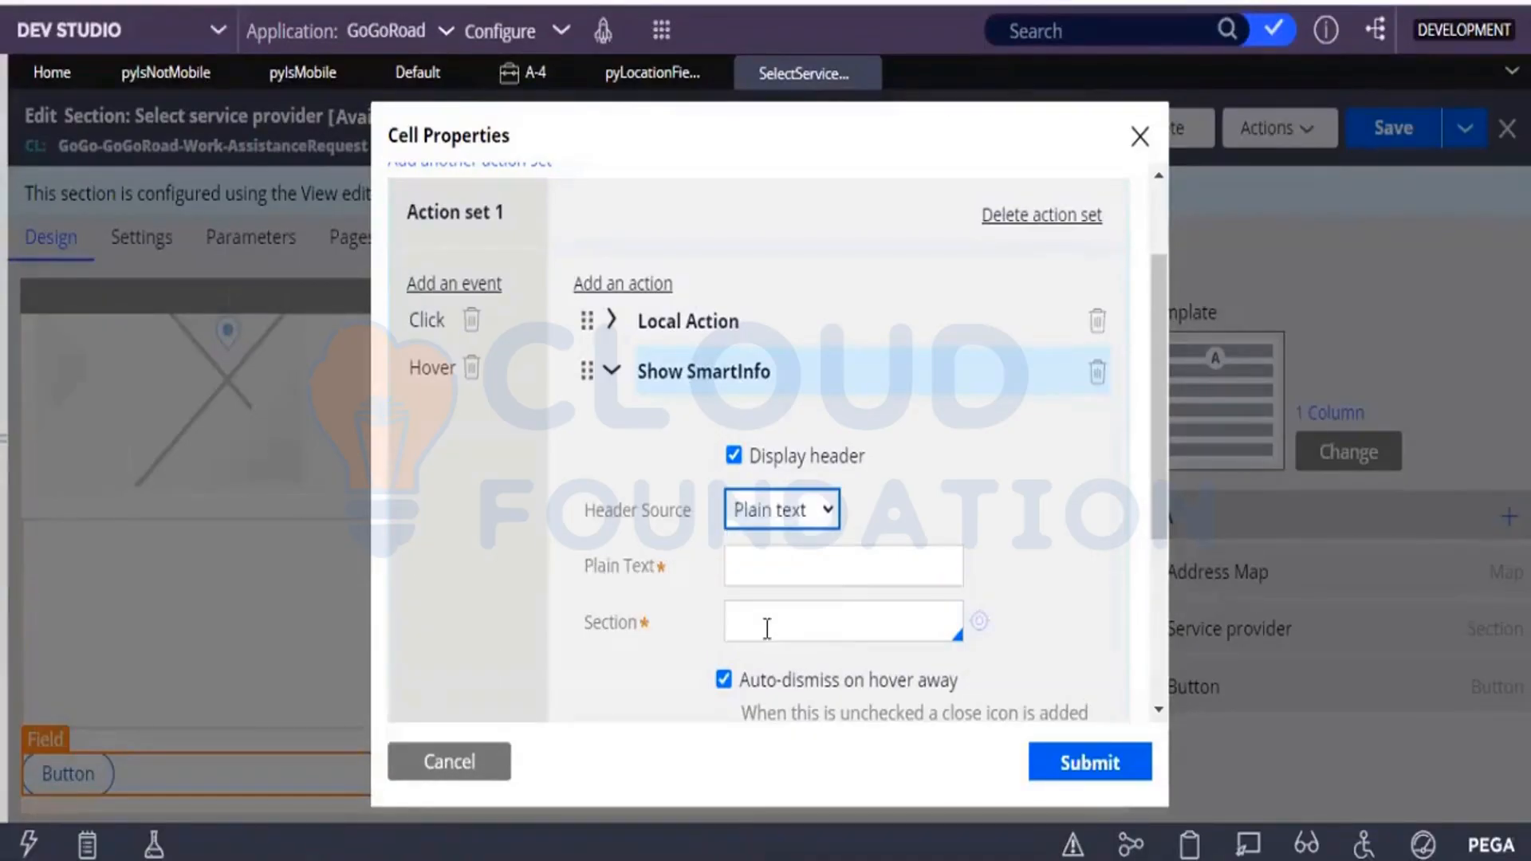
left_click(774, 563)
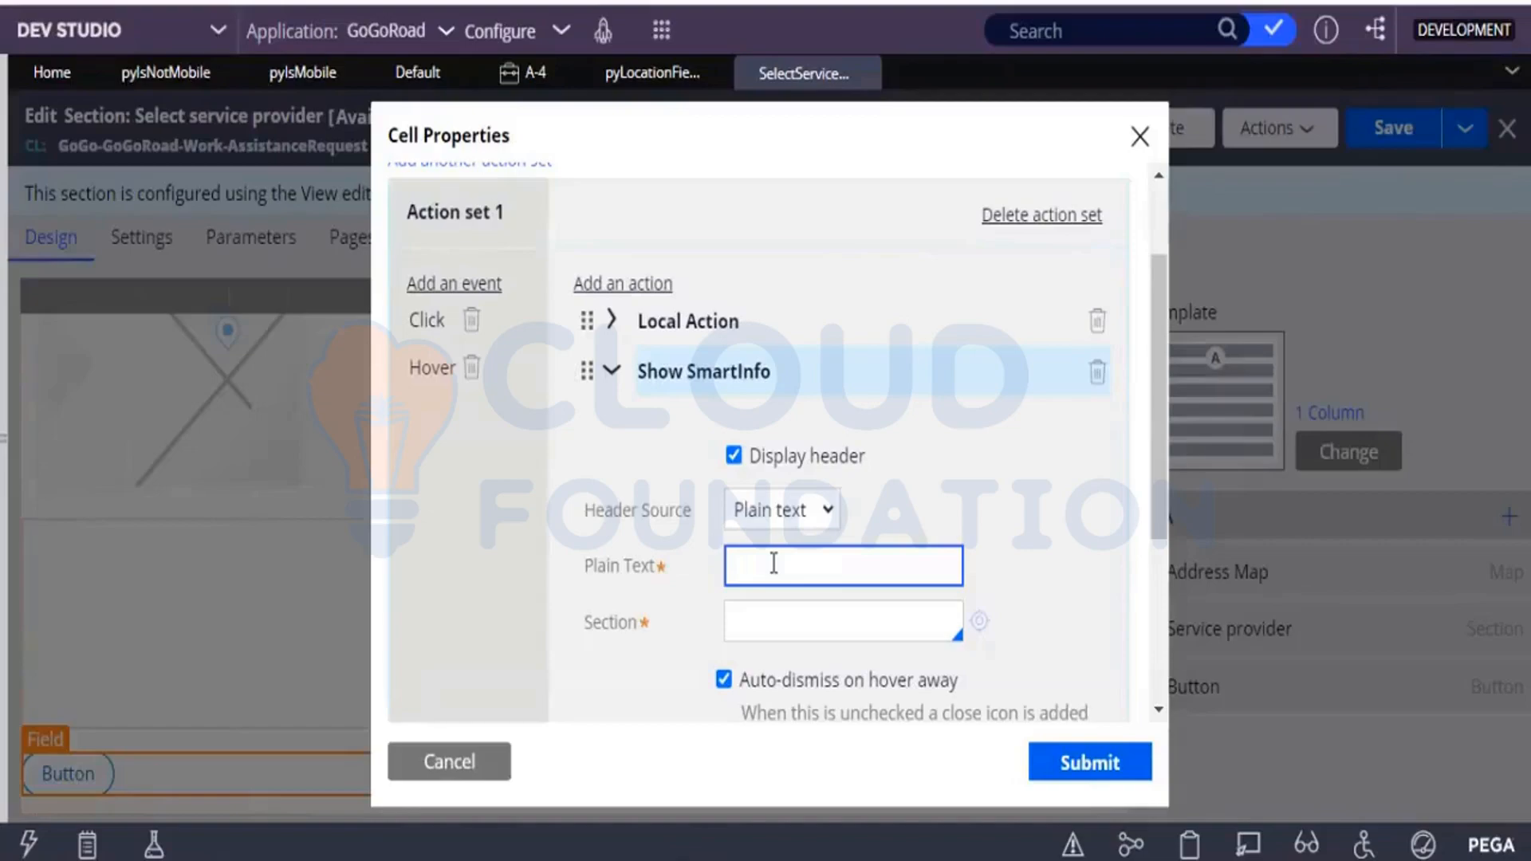
type("Current service address")
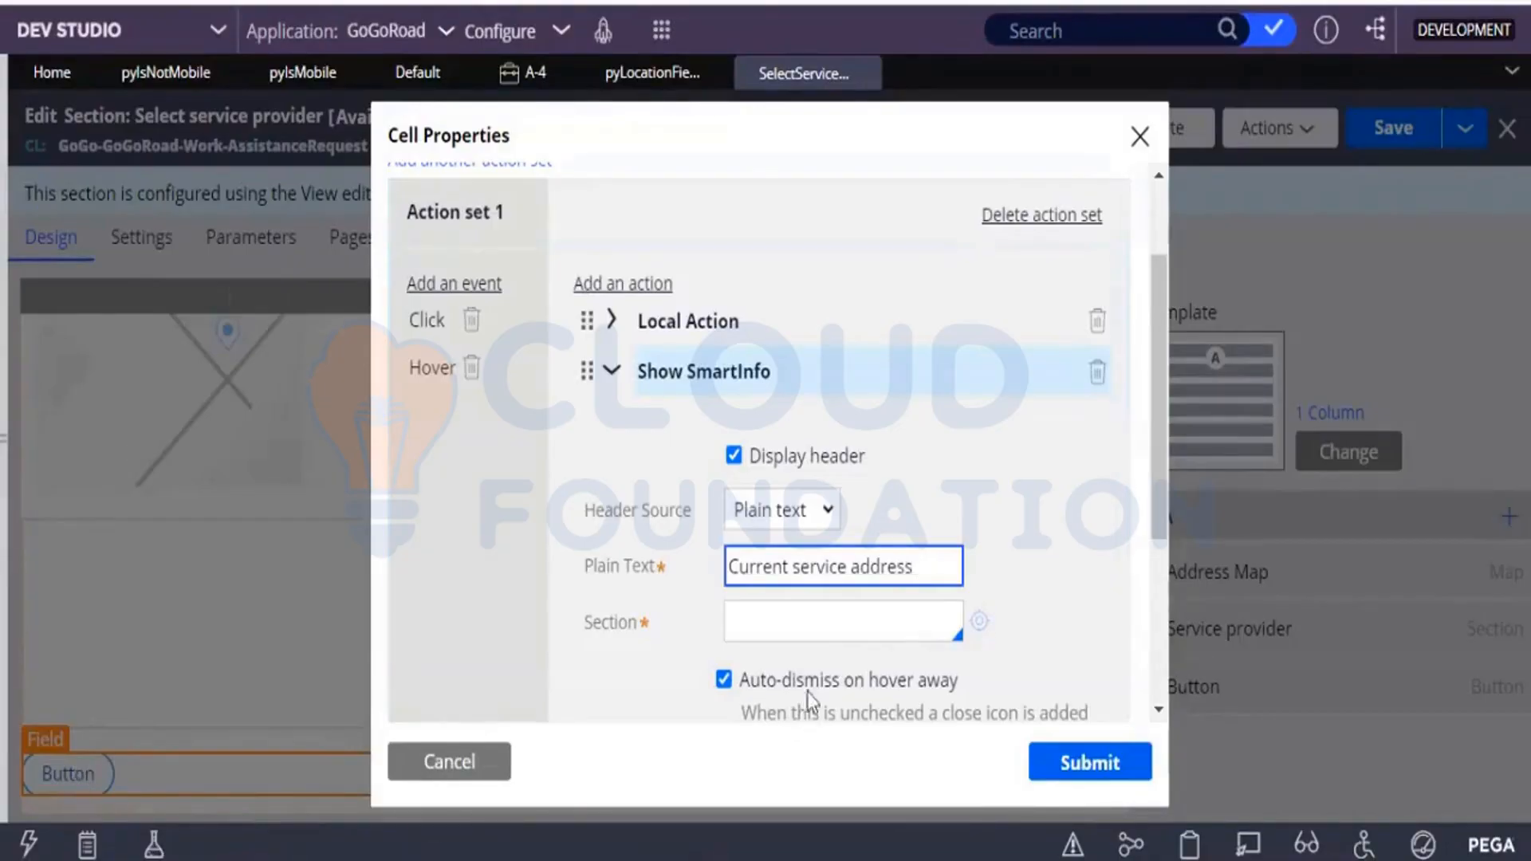
Set the SmartInfo section to ServiceAddress, collapse its settings, and submit the button's cell properties.
left_click(779, 619)
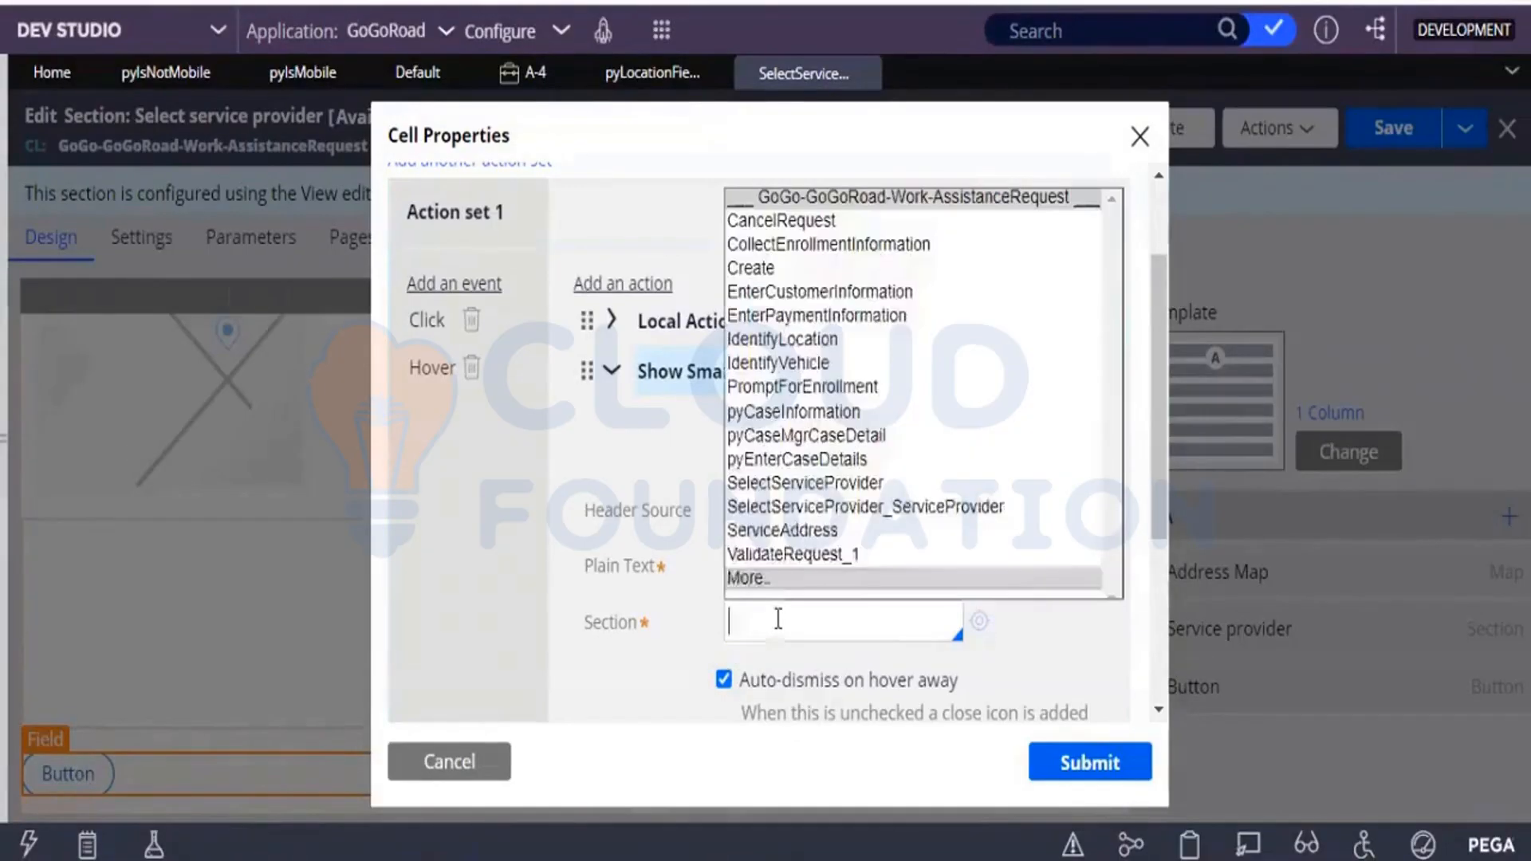
left_click(766, 531)
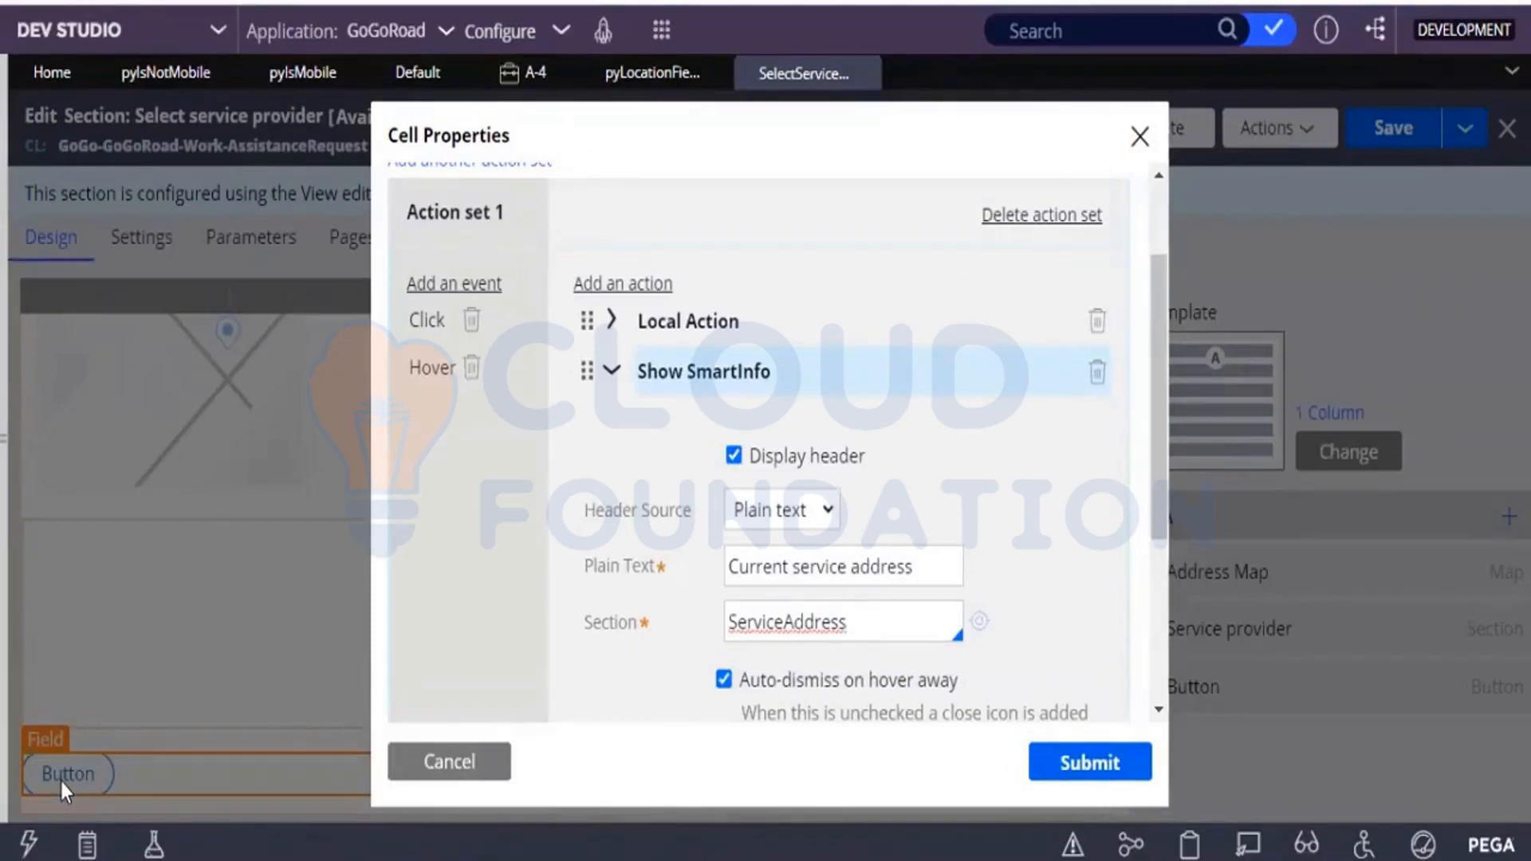
left_click(615, 372)
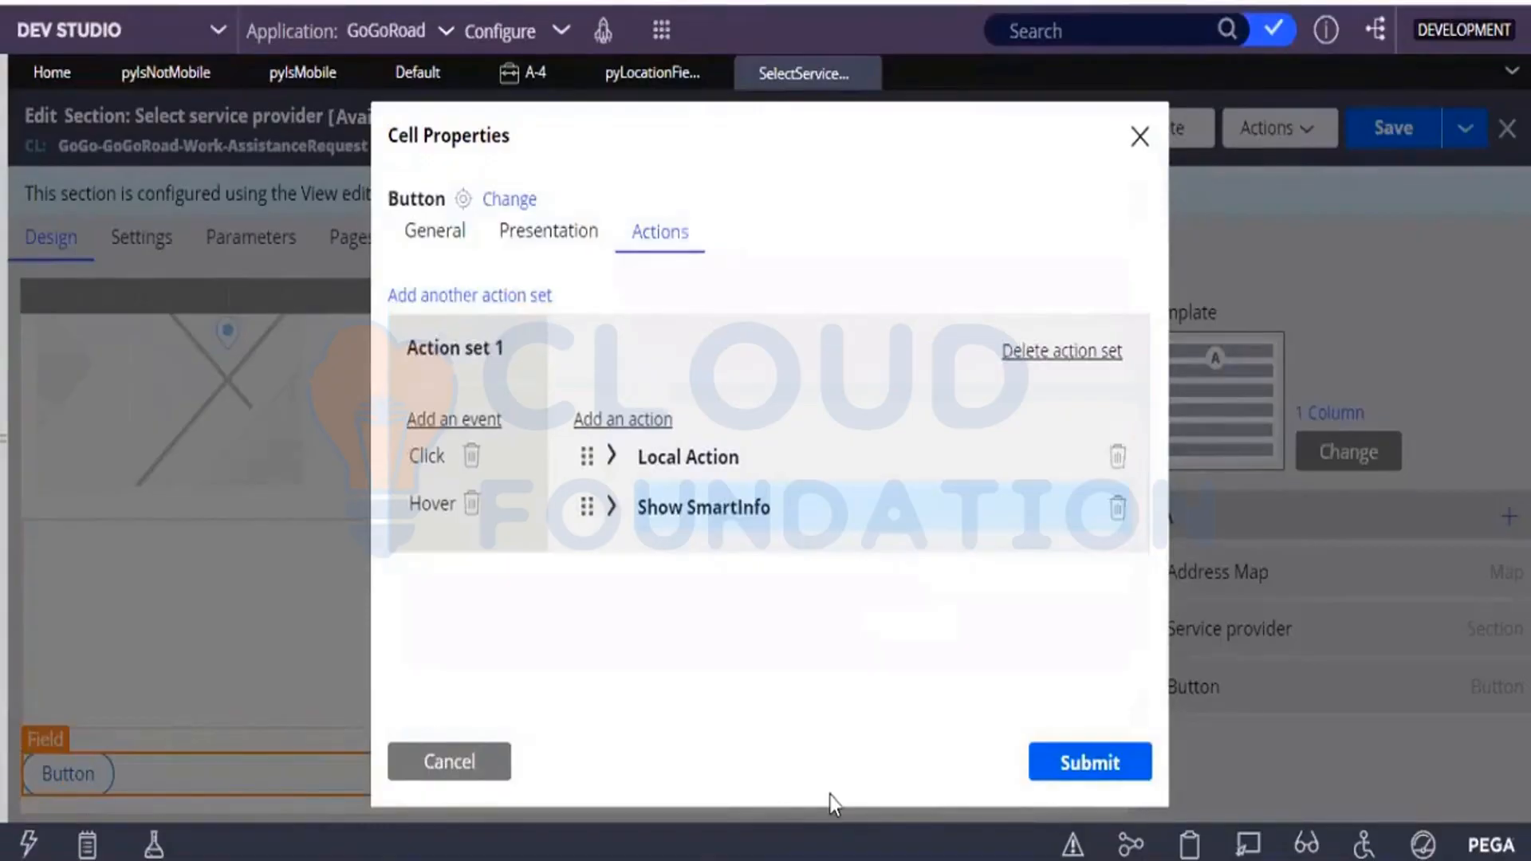
left_click(1130, 772)
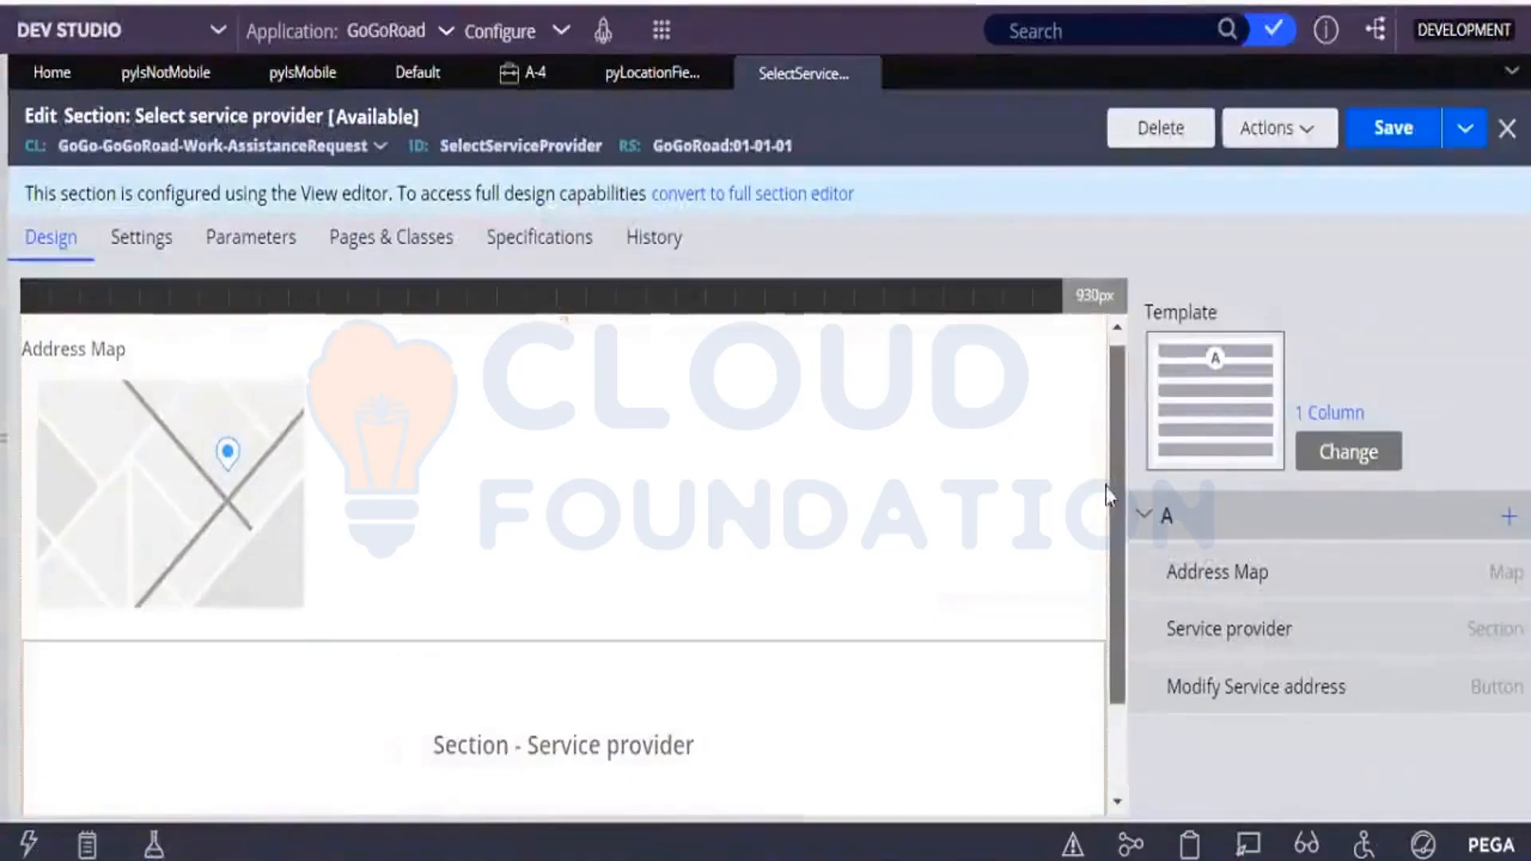
Move the Modify Service address button above the Address Map in region A and save the section.
scroll(1107, 494, "down", 3)
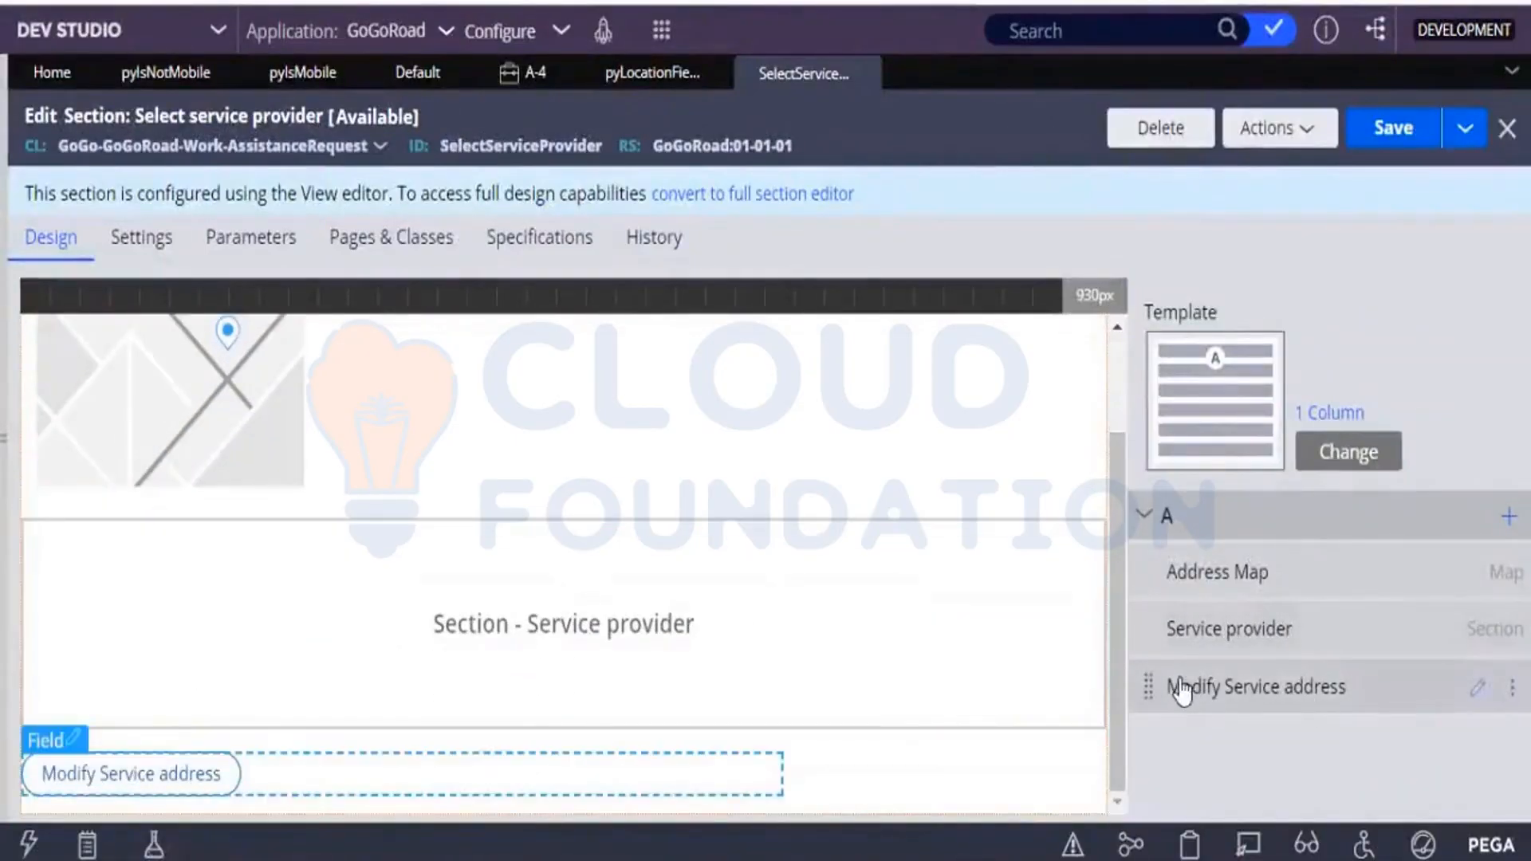
left_click_drag(1145, 694, 1145, 558)
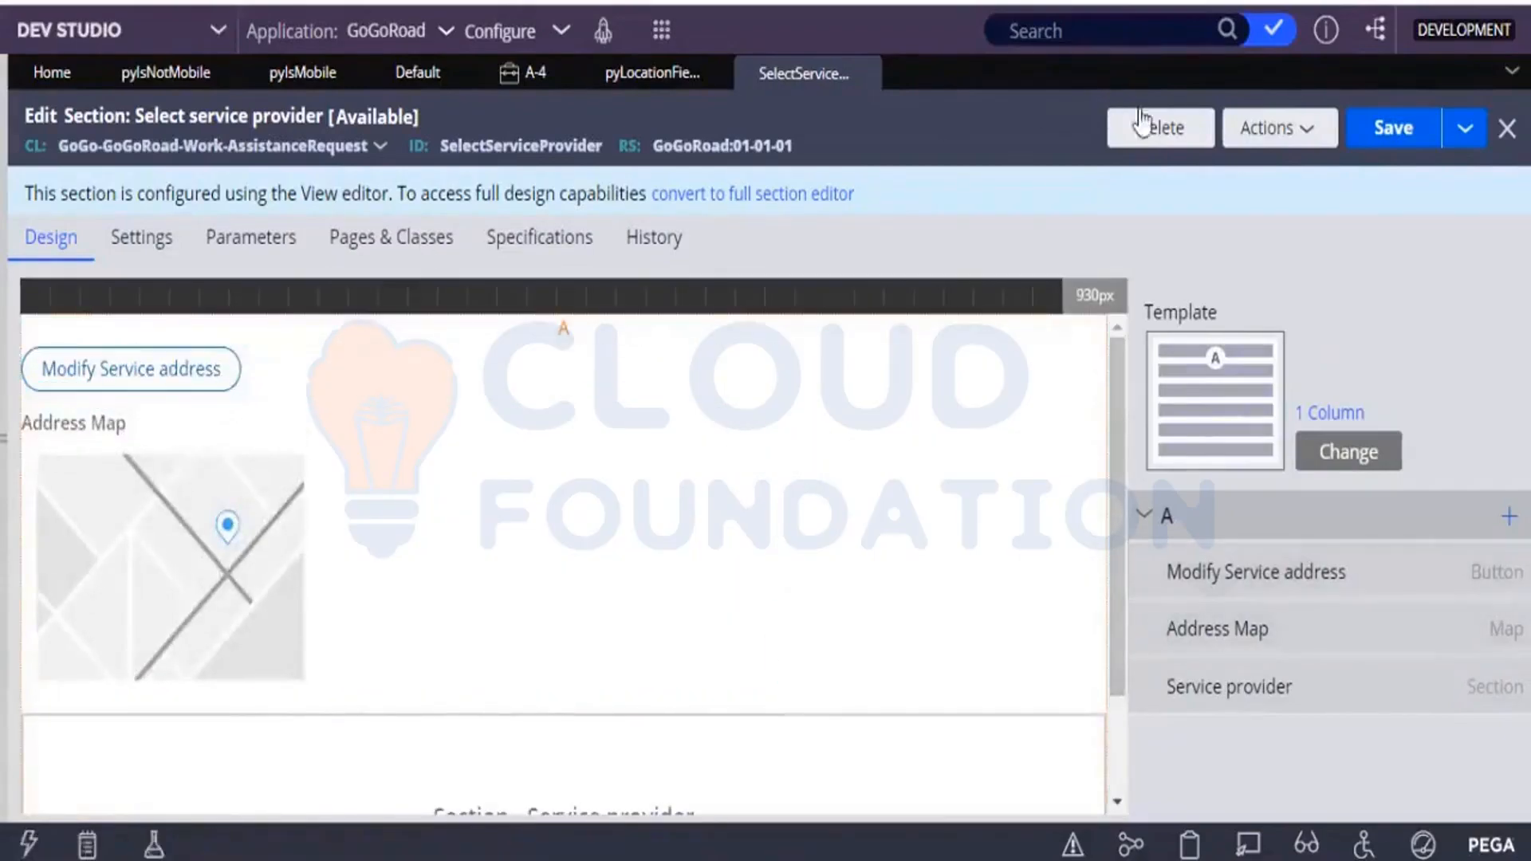
left_click(1370, 140)
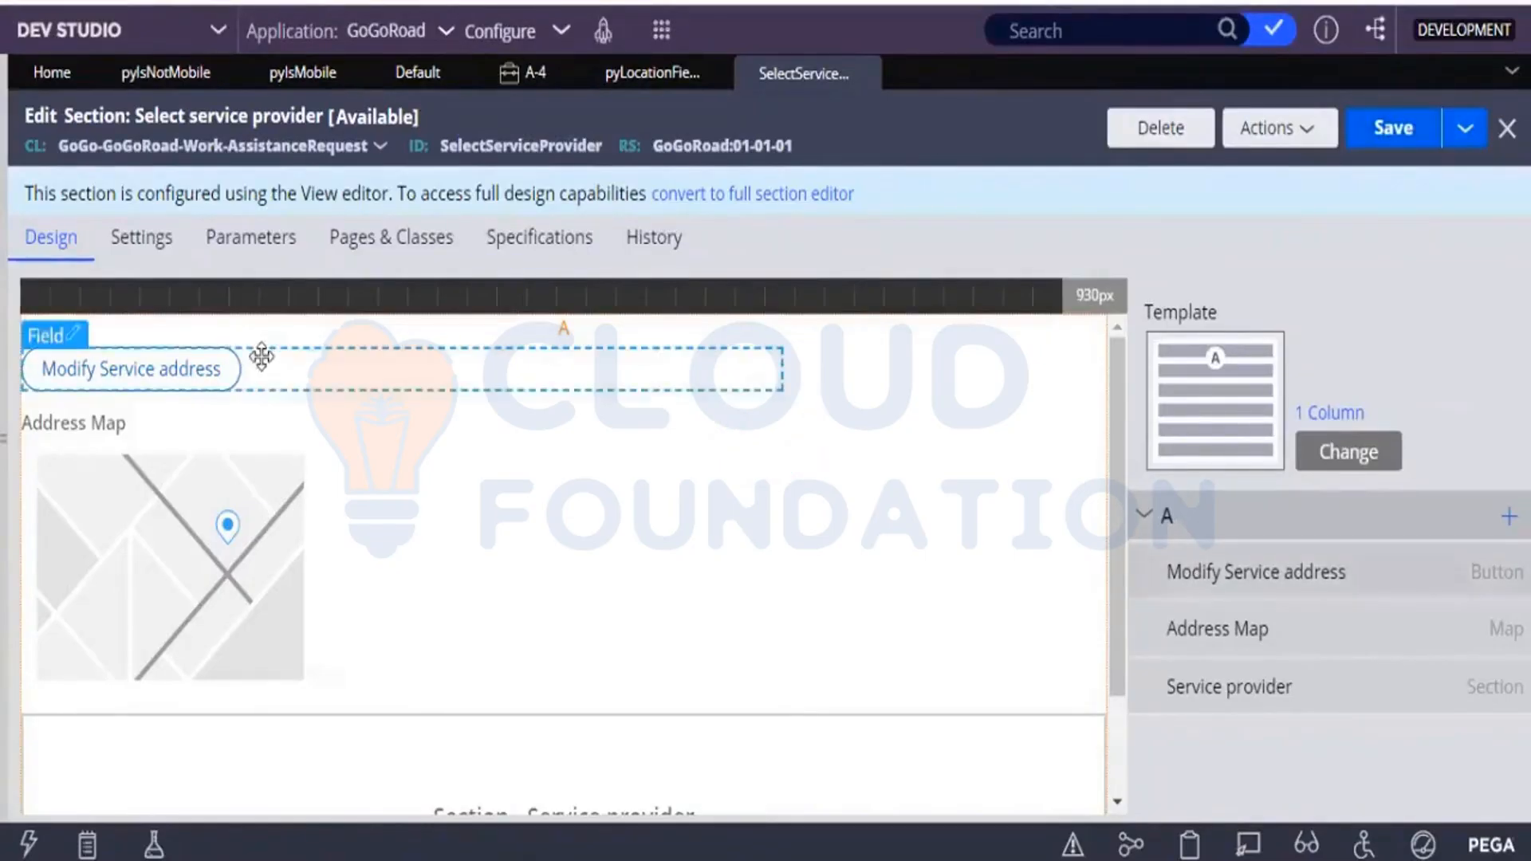
left_click(230, 372)
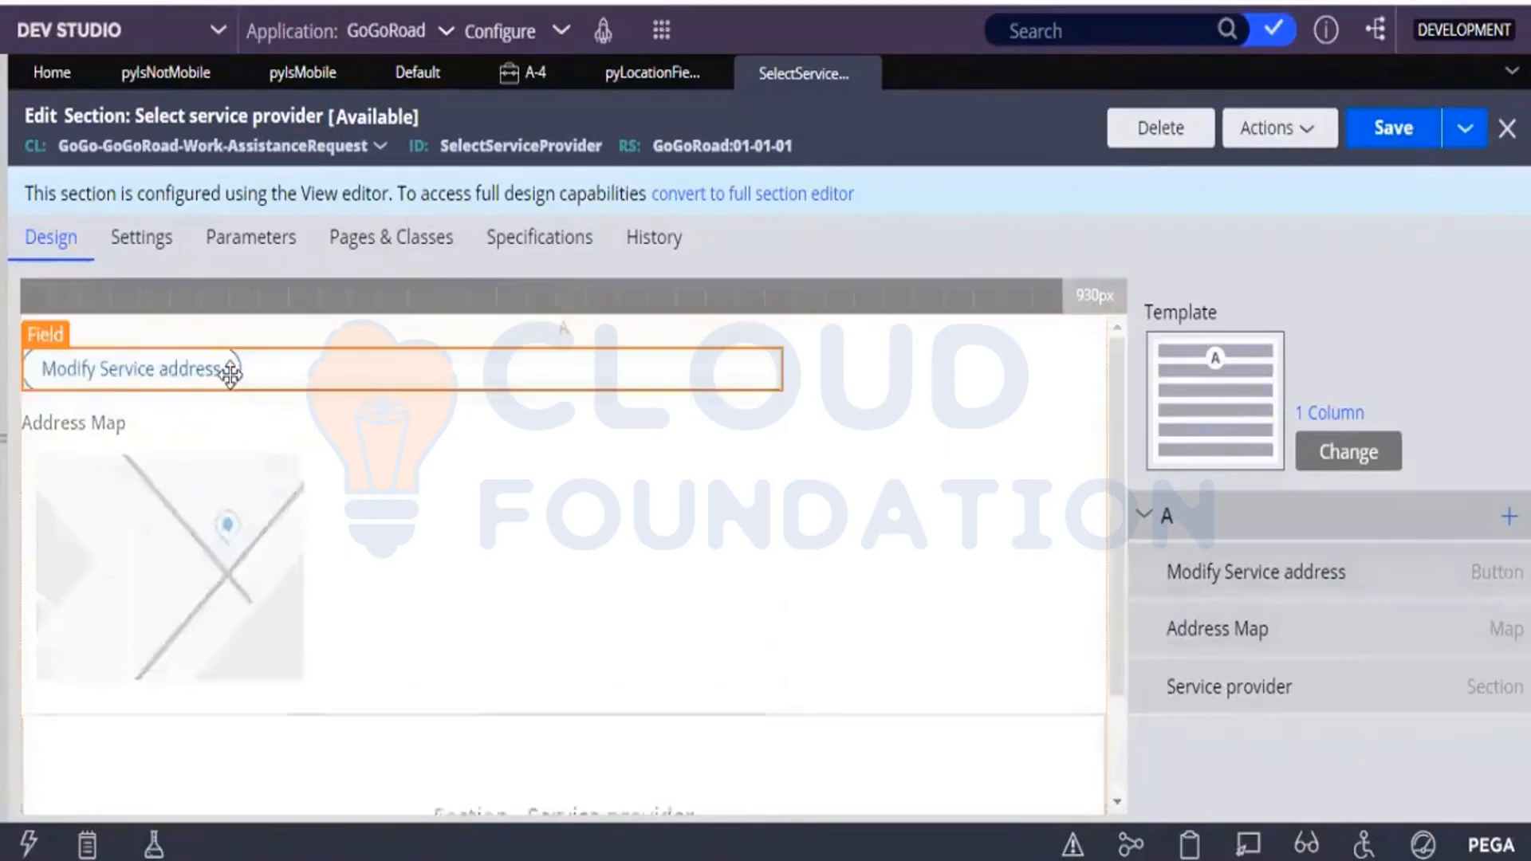
double_click(231, 378)
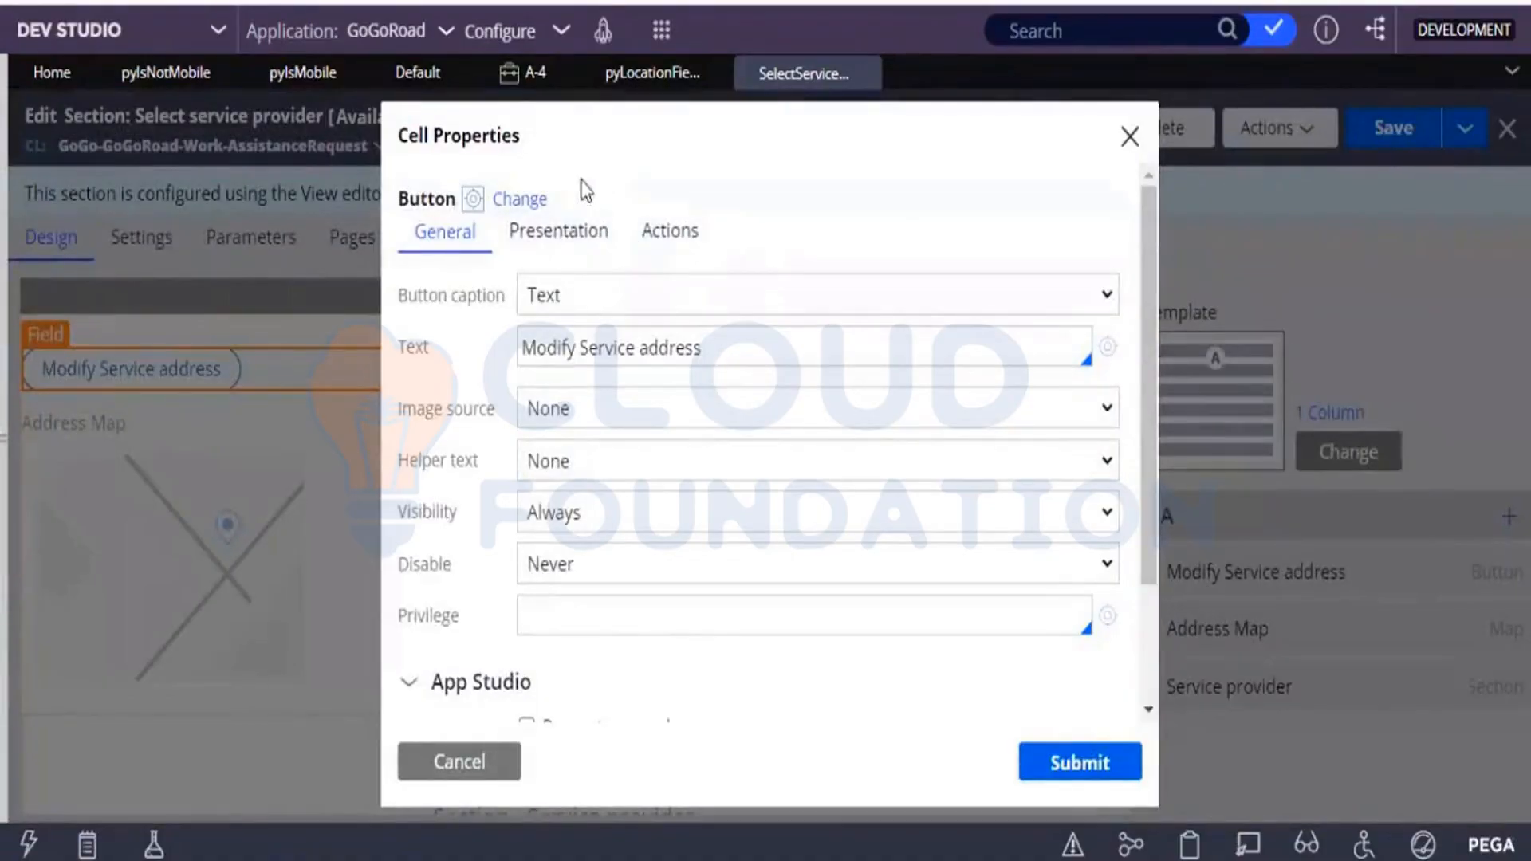
left_click(561, 243)
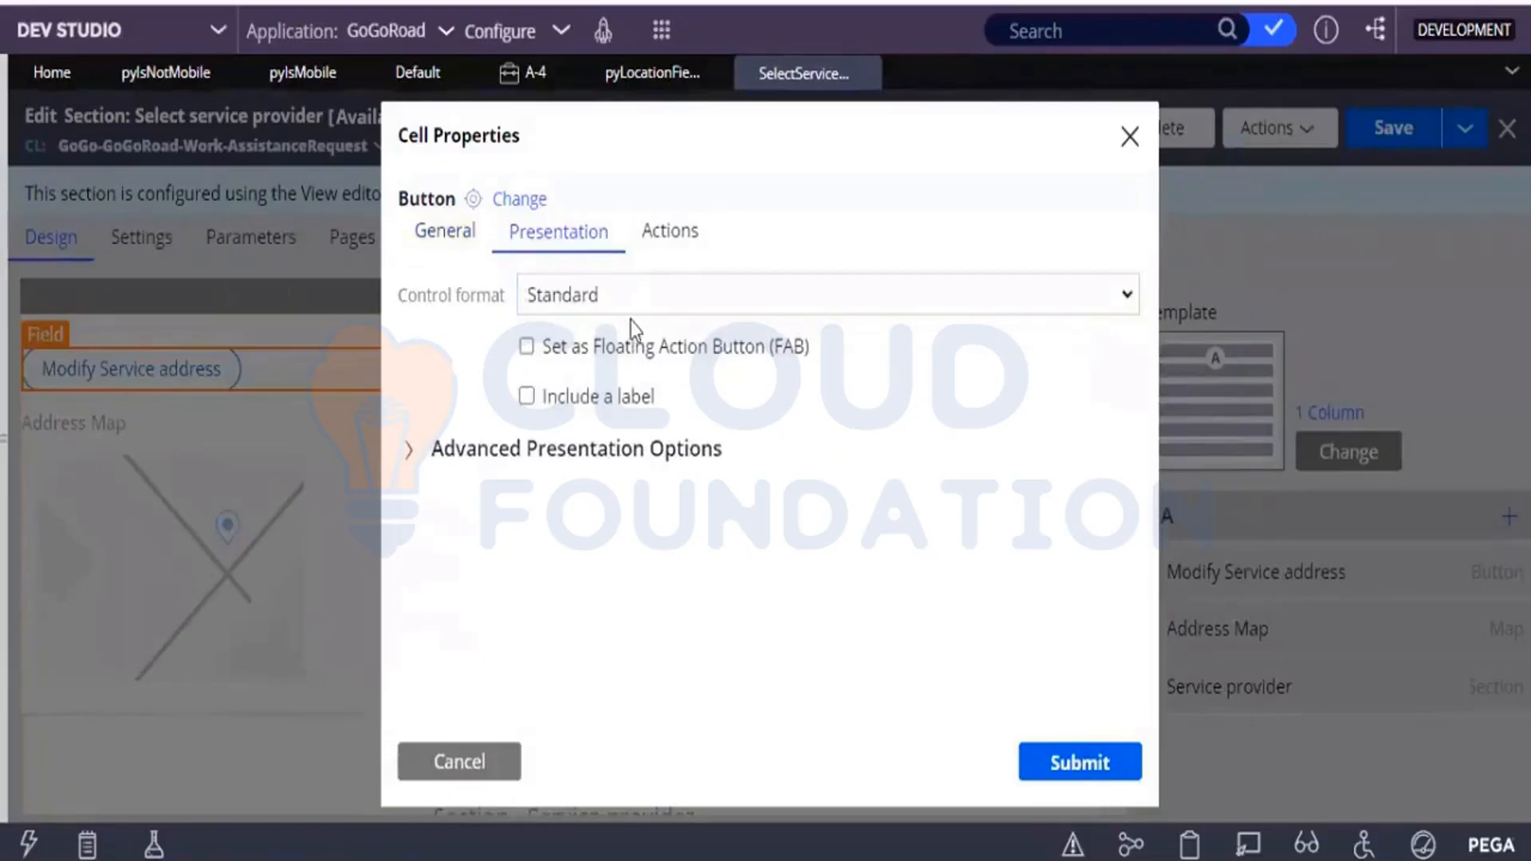
left_click(615, 310)
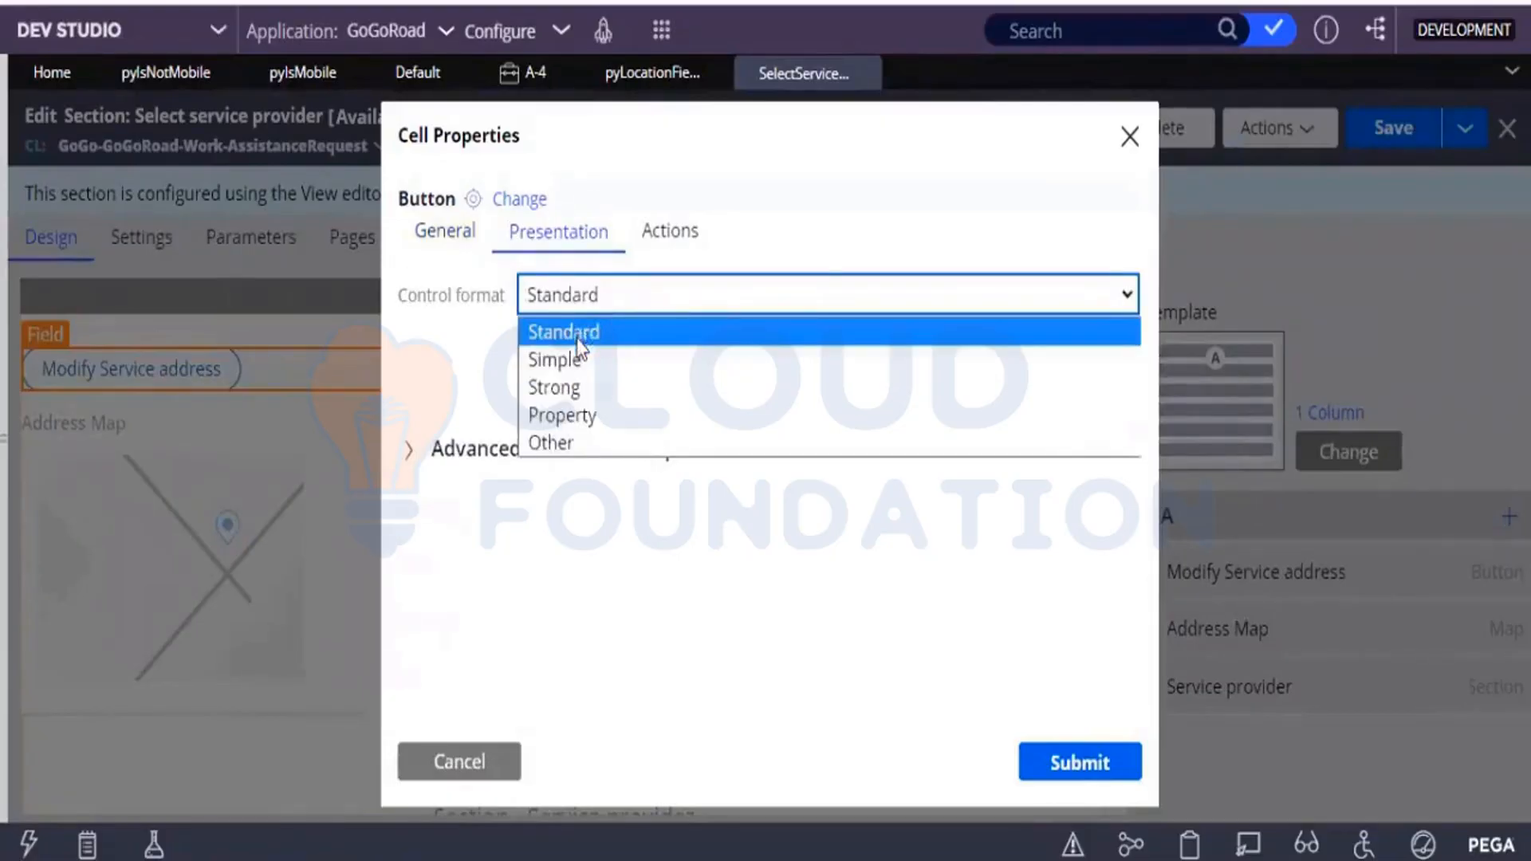
left_click(449, 785)
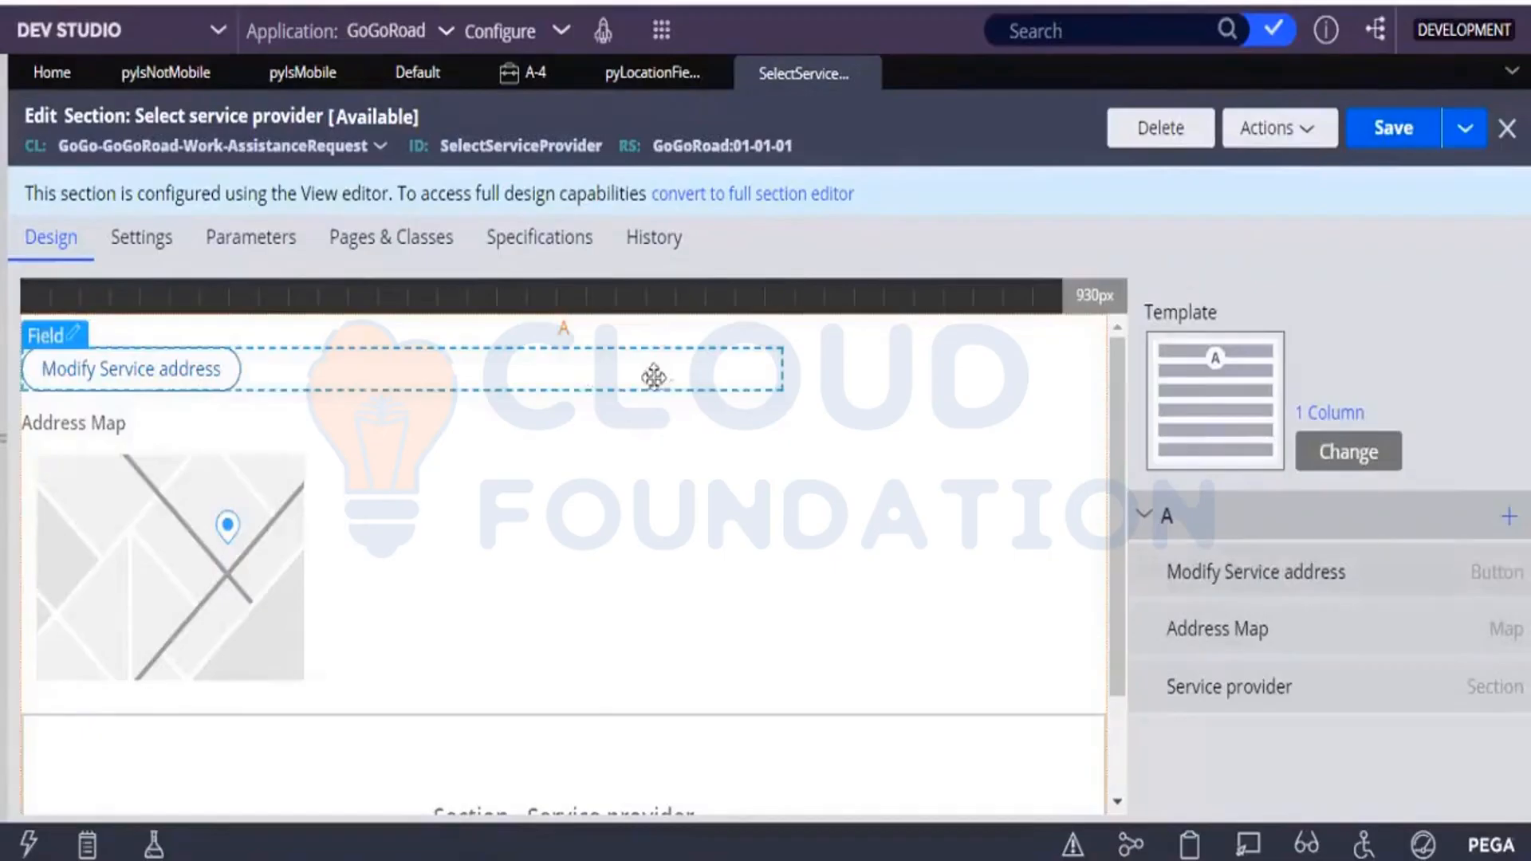
Set the Modify Service address button's control format to Strong, submit its properties, and save the section.
left_click(547, 369)
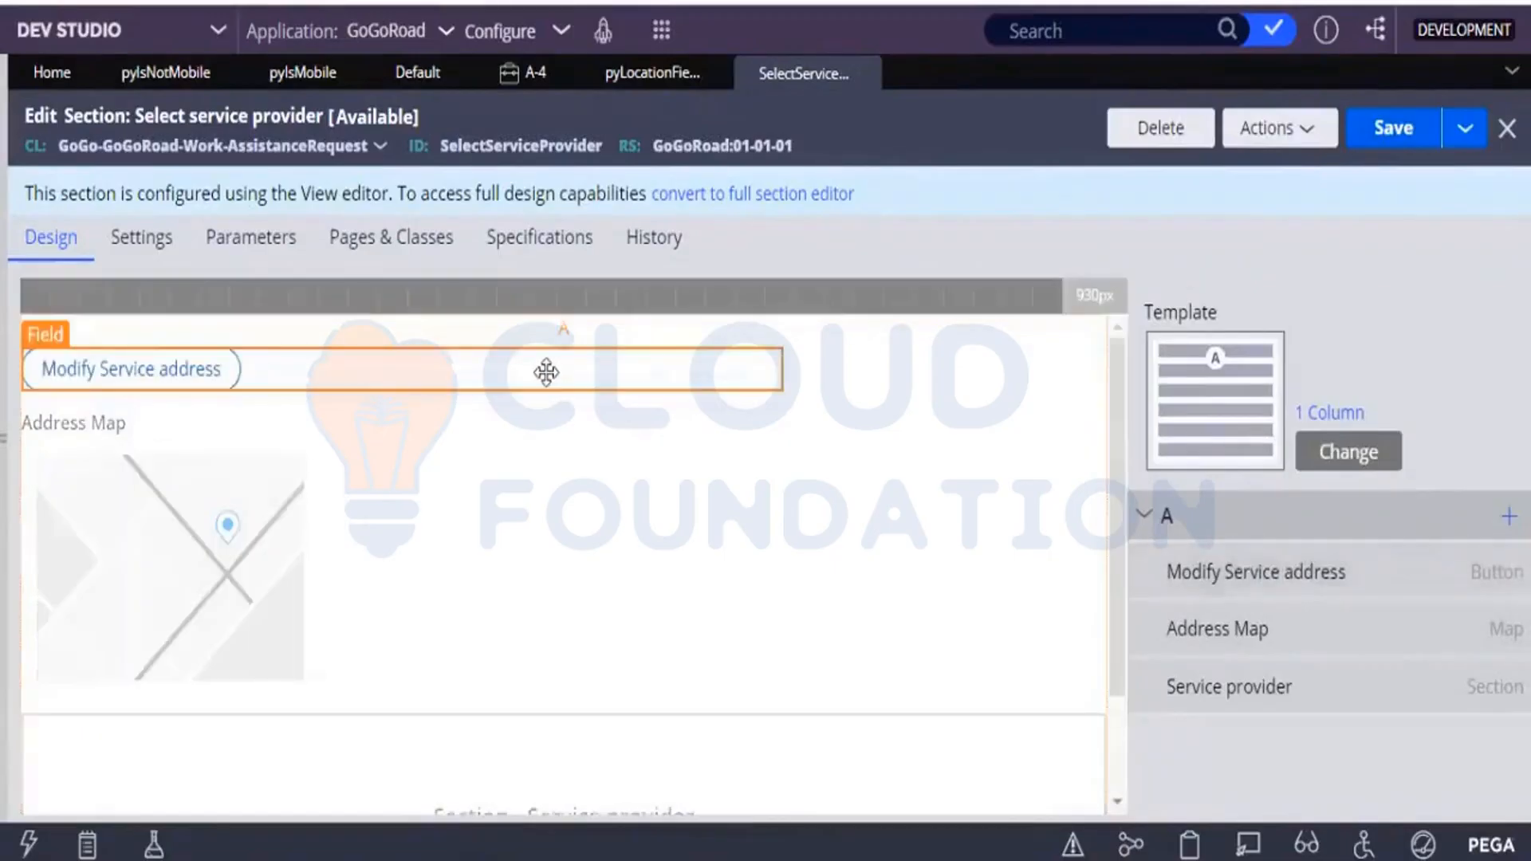
double_click(715, 343)
left_click(597, 257)
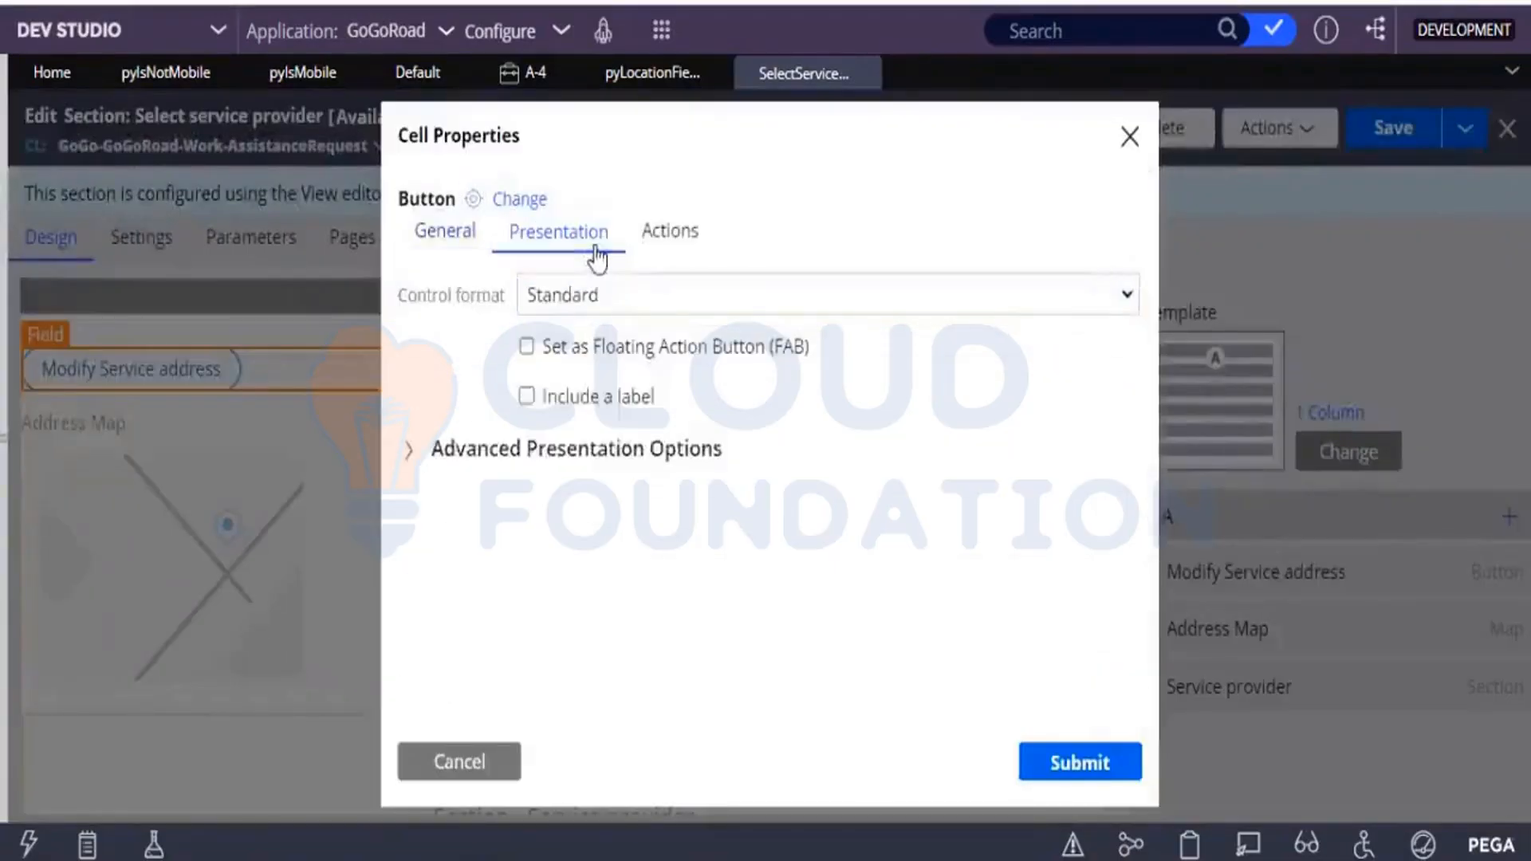
left_click(596, 295)
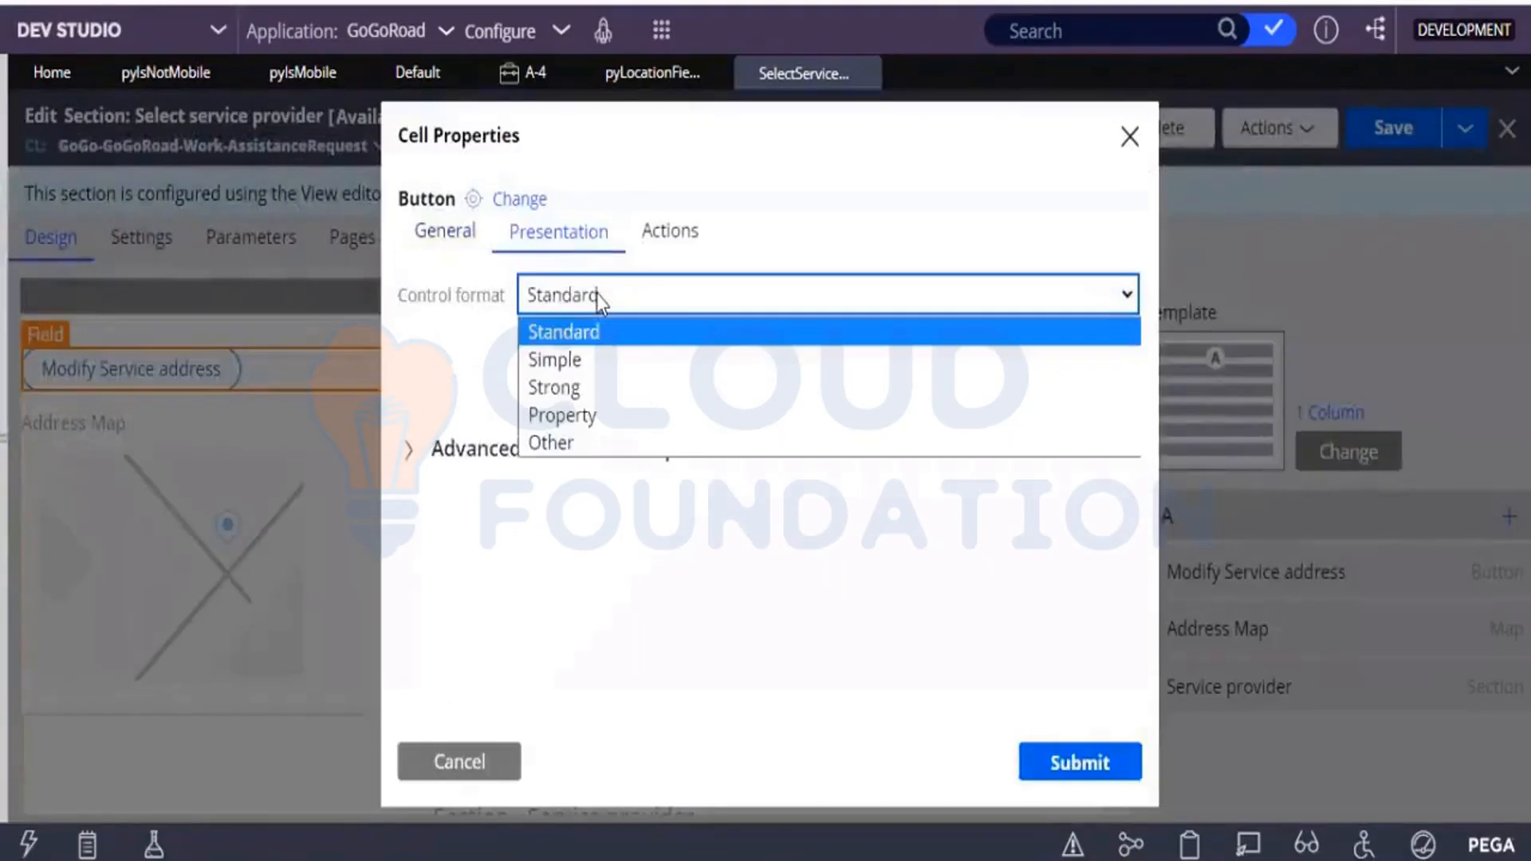
left_click(605, 388)
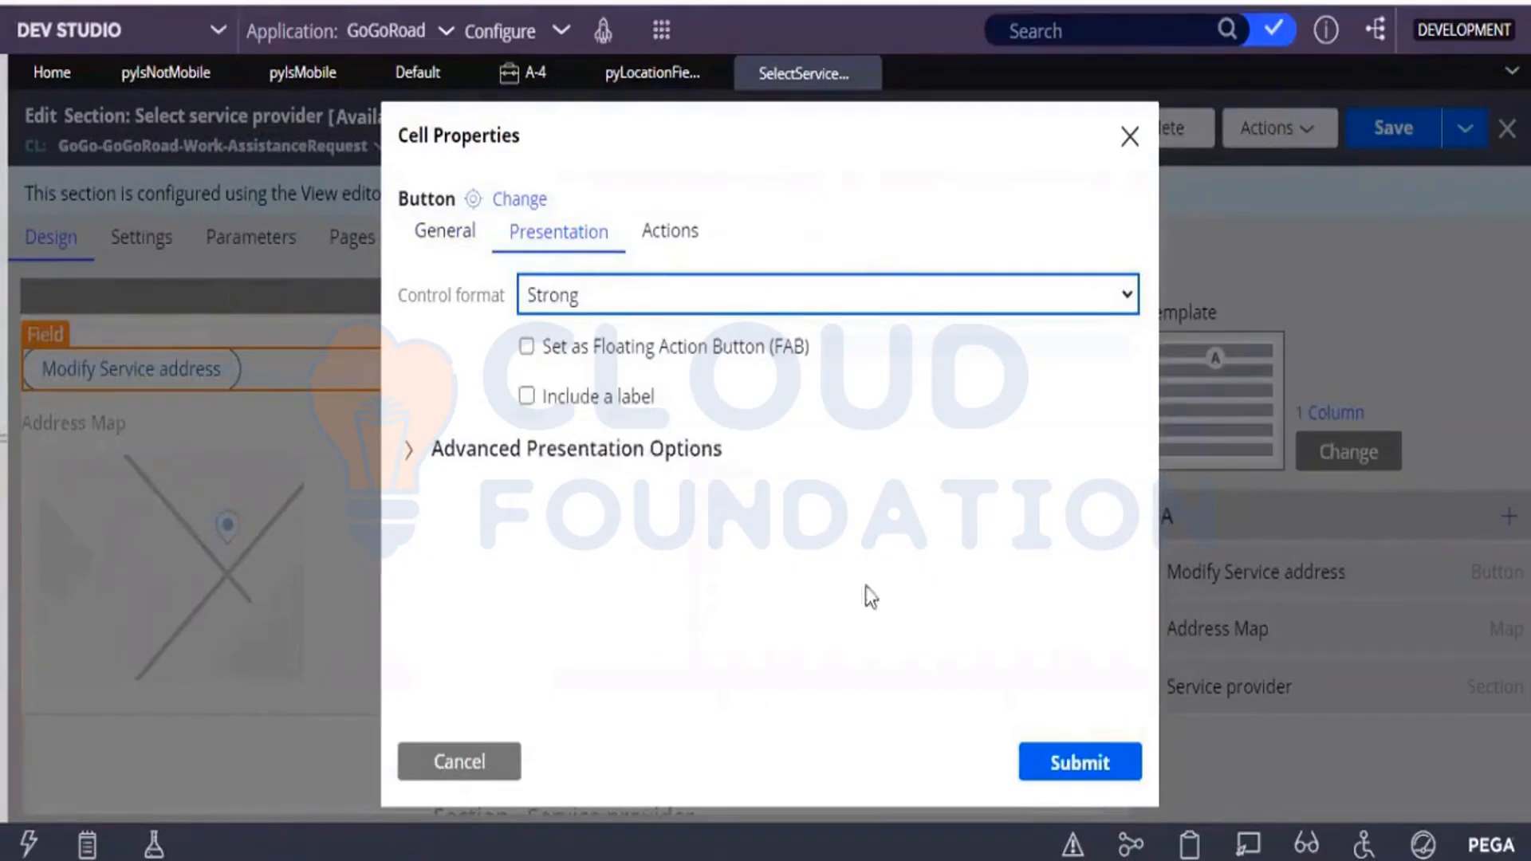
left_click(1052, 762)
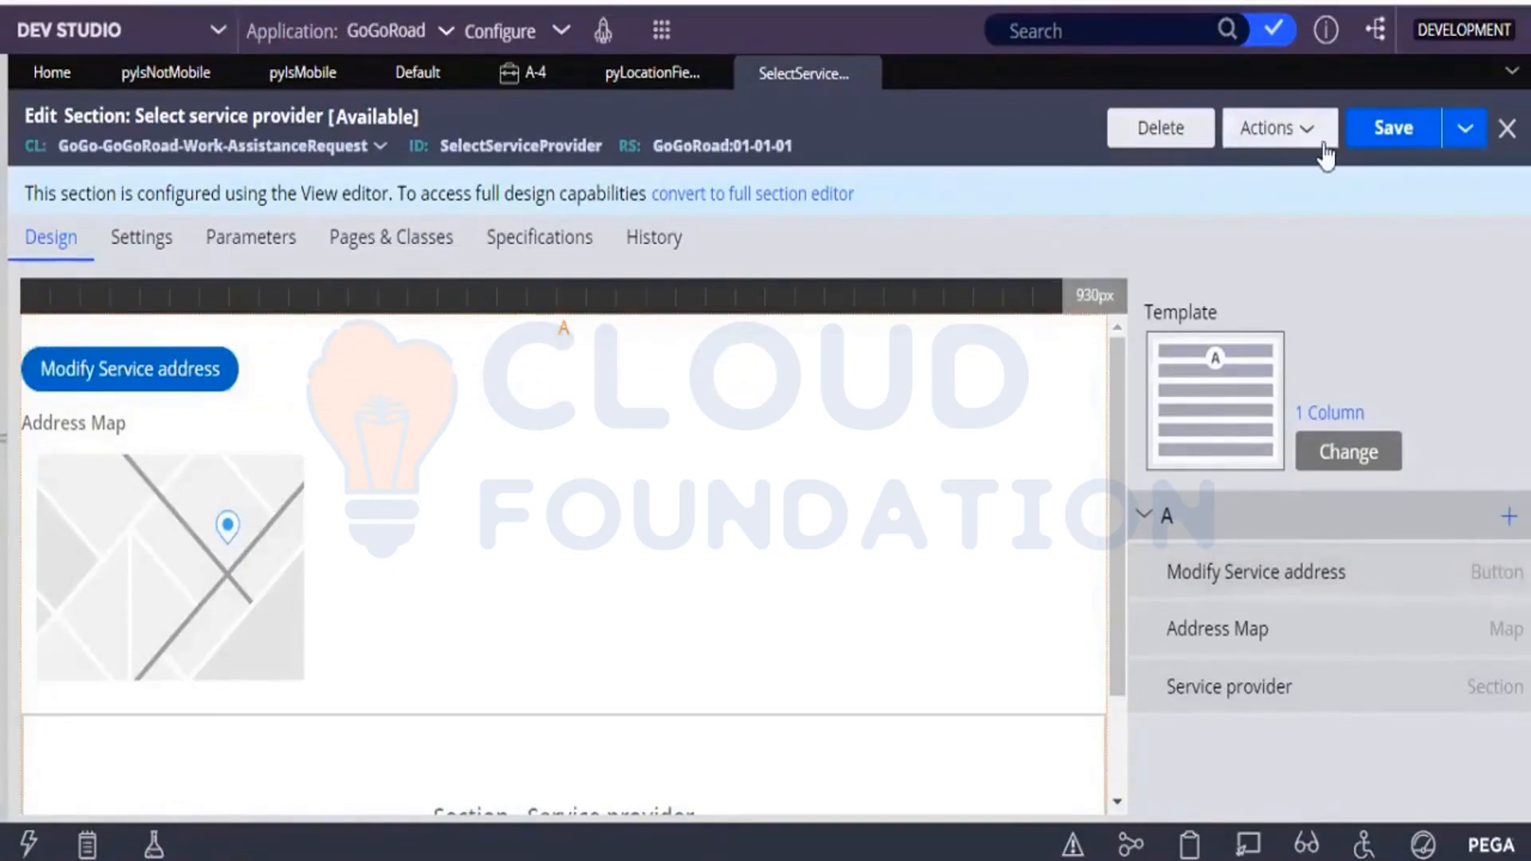
left_click(1406, 152)
Refresh the open Assistance Request case and open its Select service provider assignment.
left_click(519, 86)
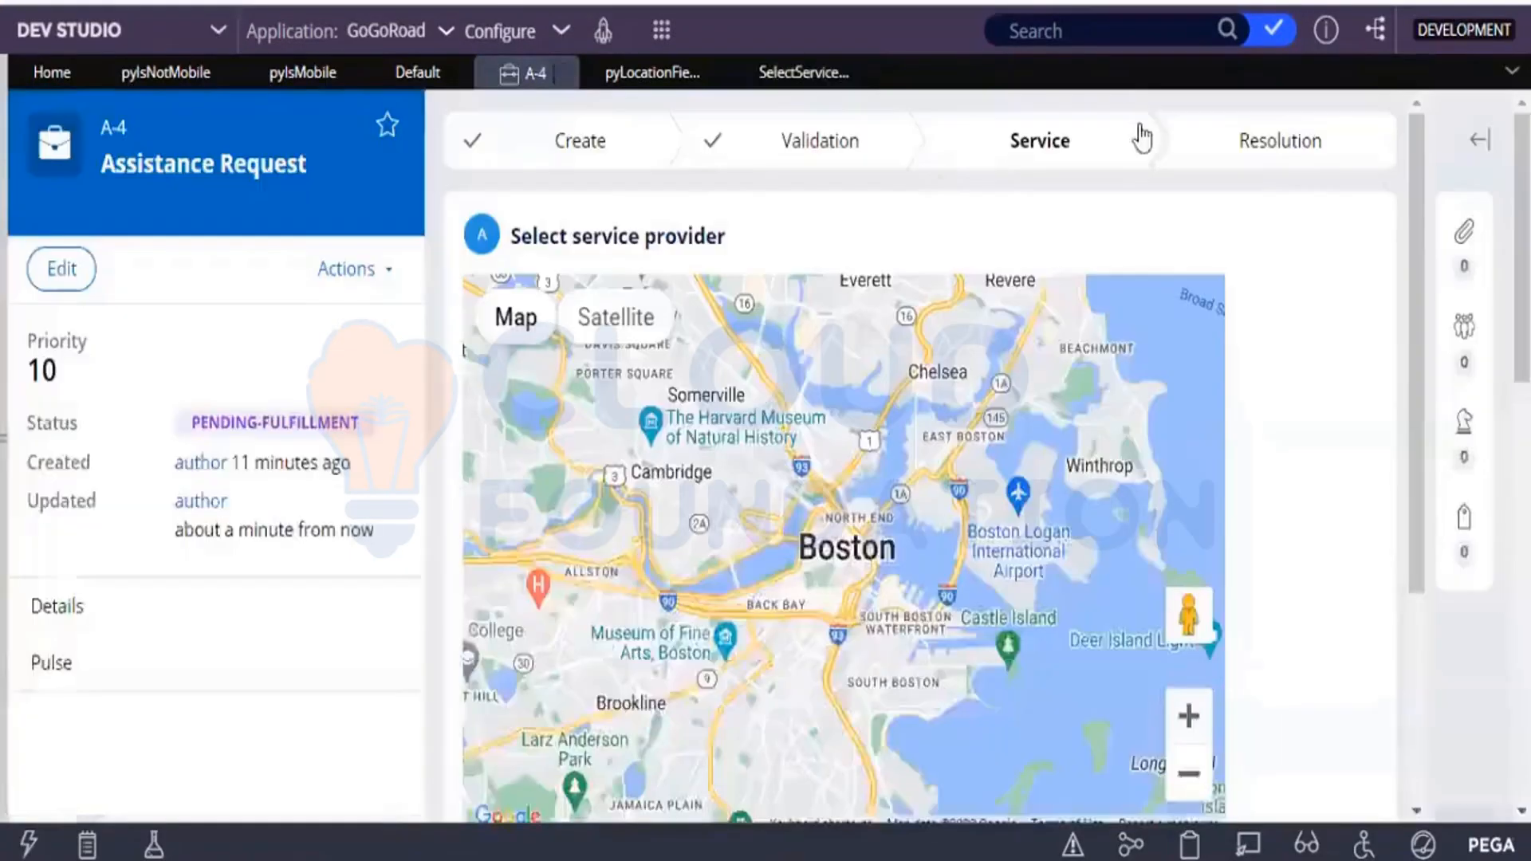
left_click(376, 275)
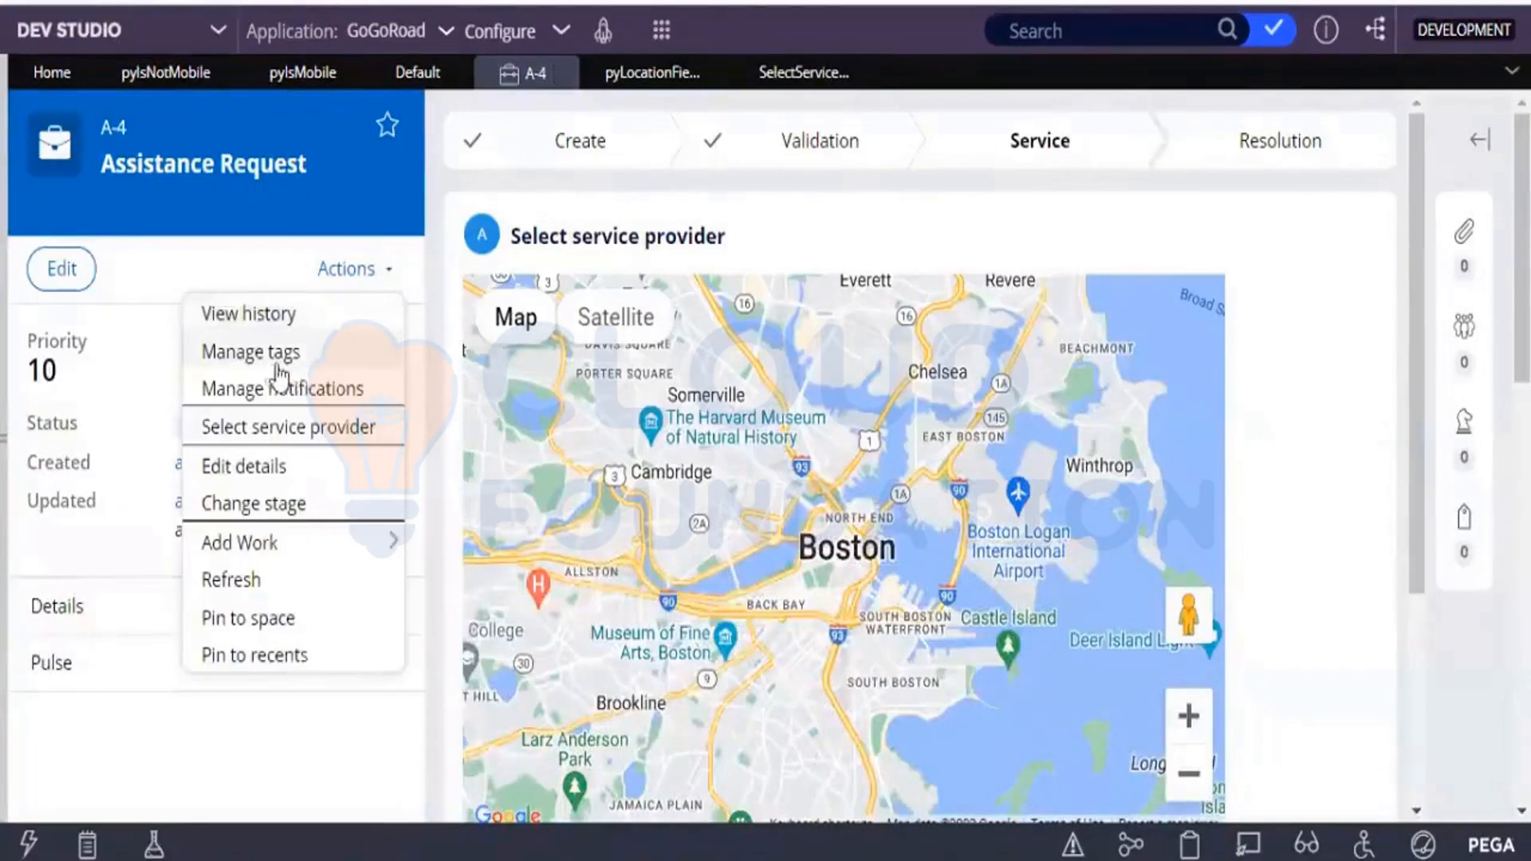
left_click(247, 582)
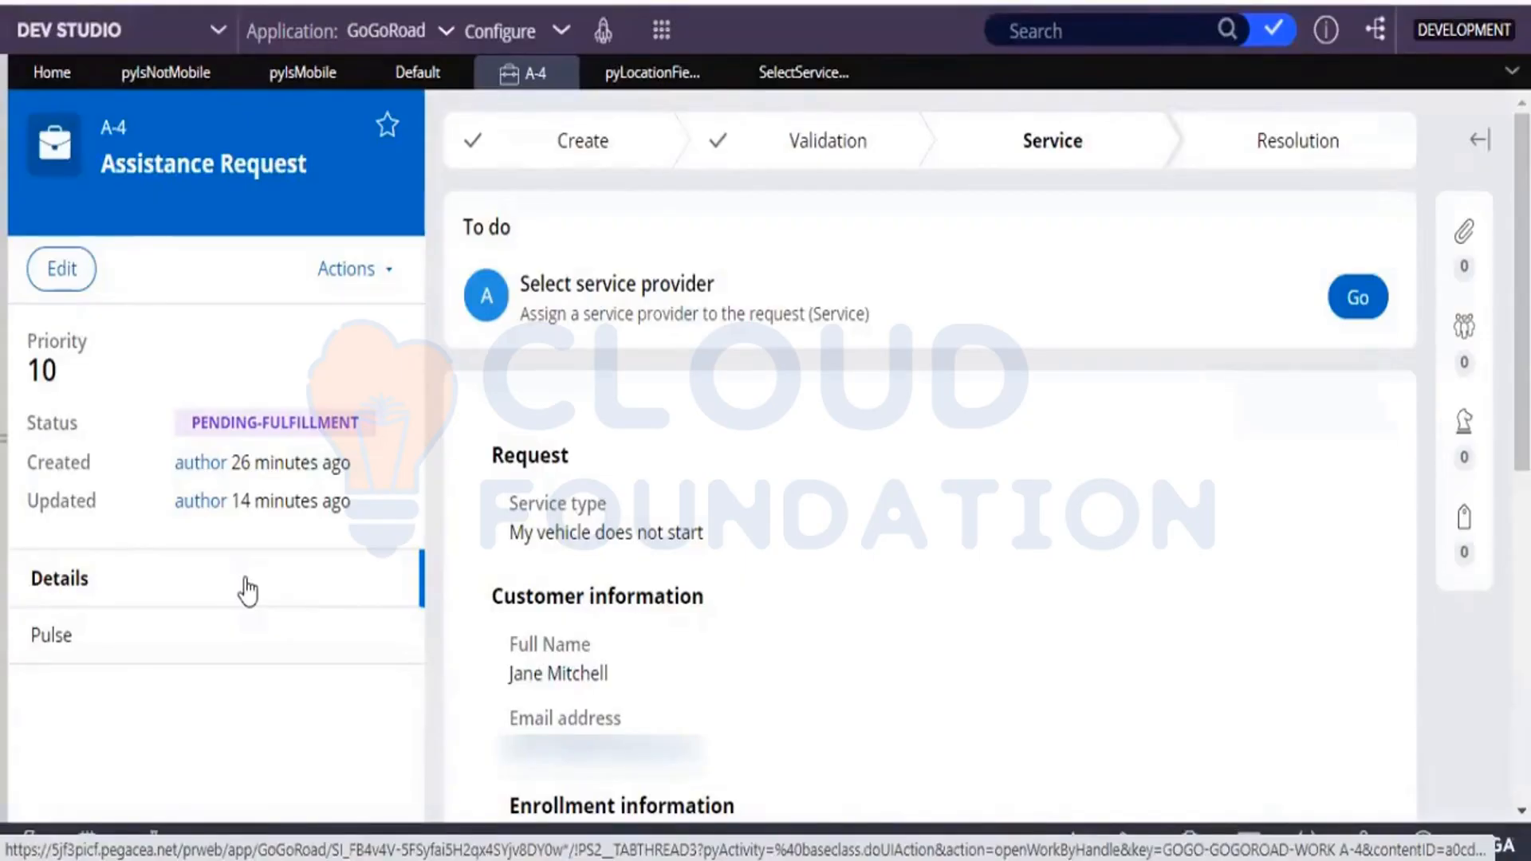
left_click(1361, 313)
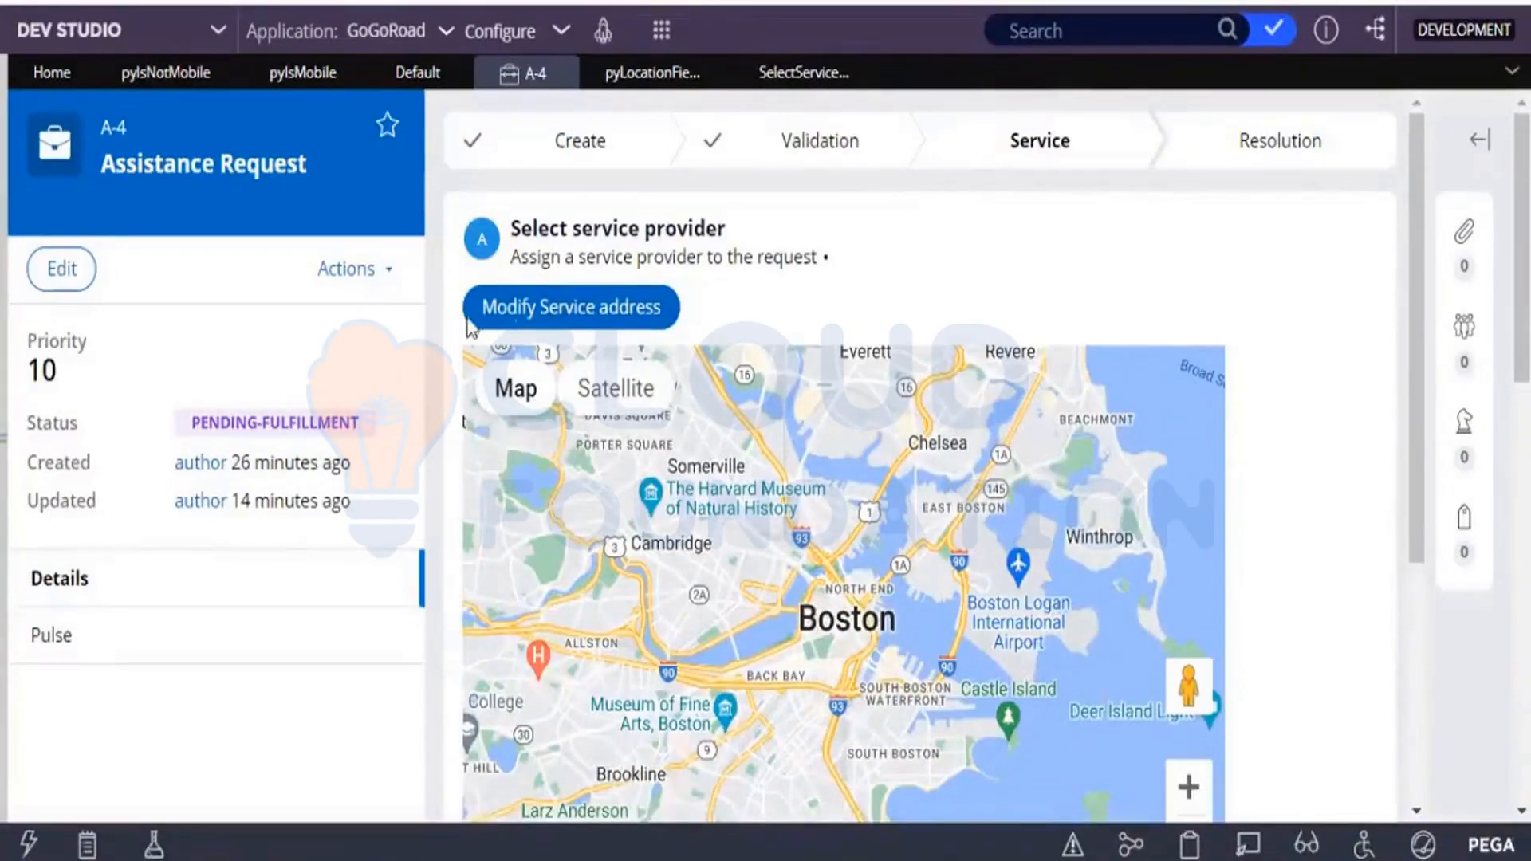
Test the Modify Service address button's Identify location dialog and its hover information, and return to the Select service provider section rule.
left_click(545, 311)
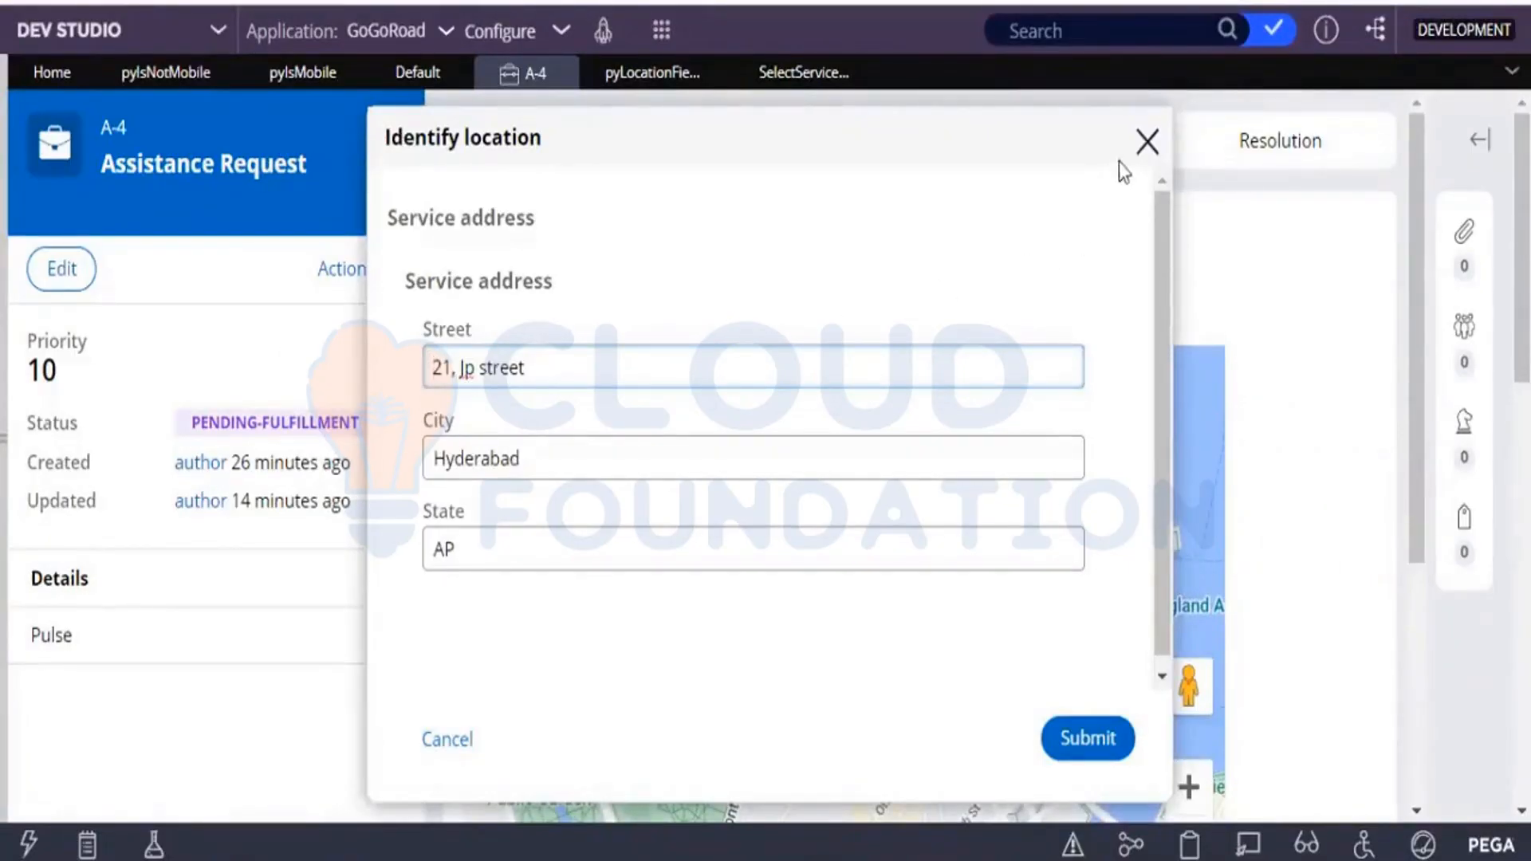
left_click(1146, 150)
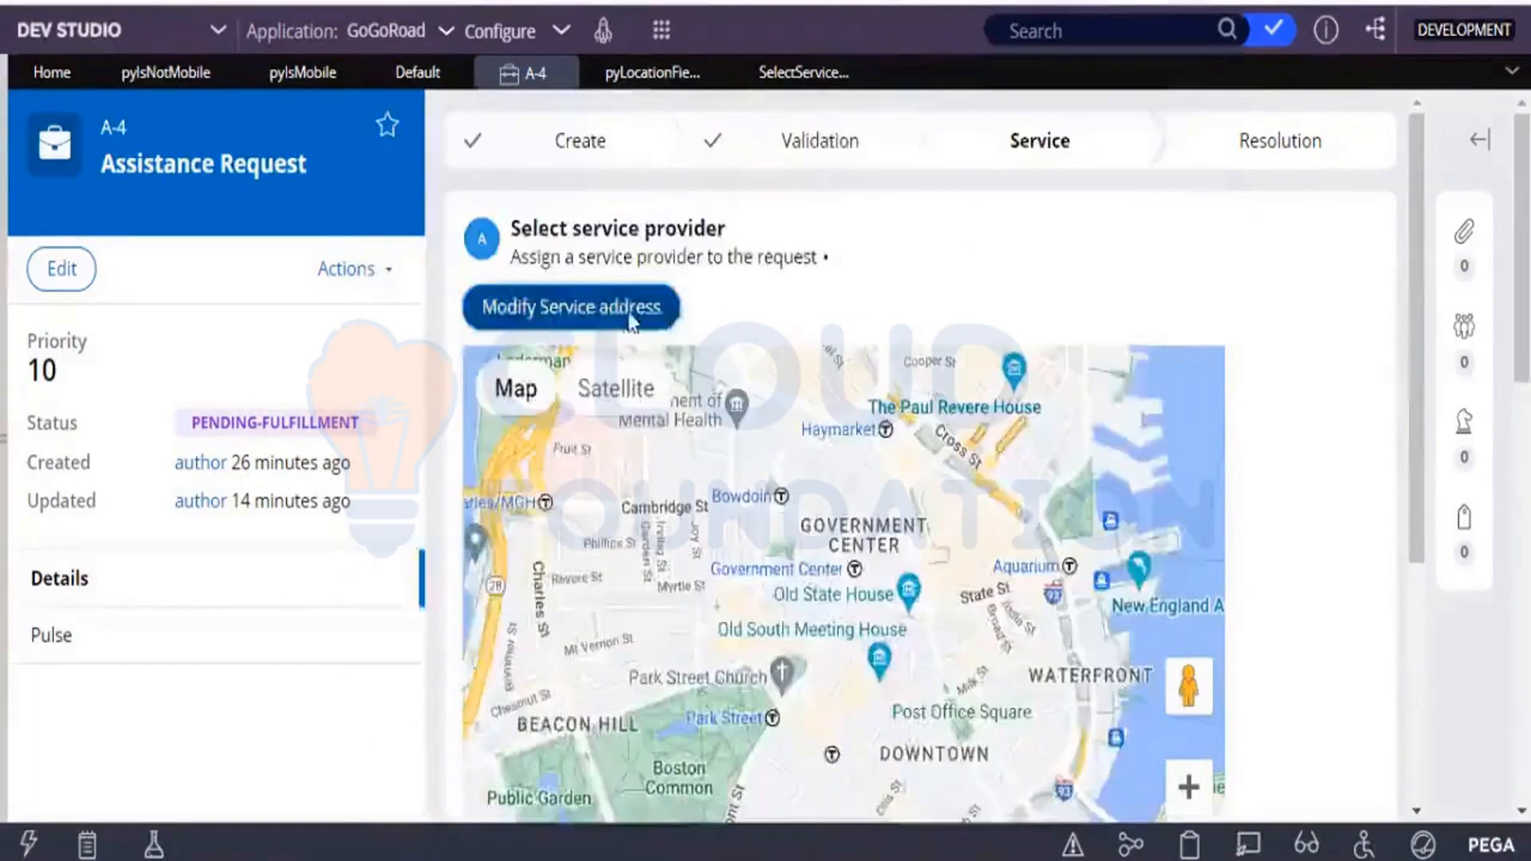
left_click(631, 321)
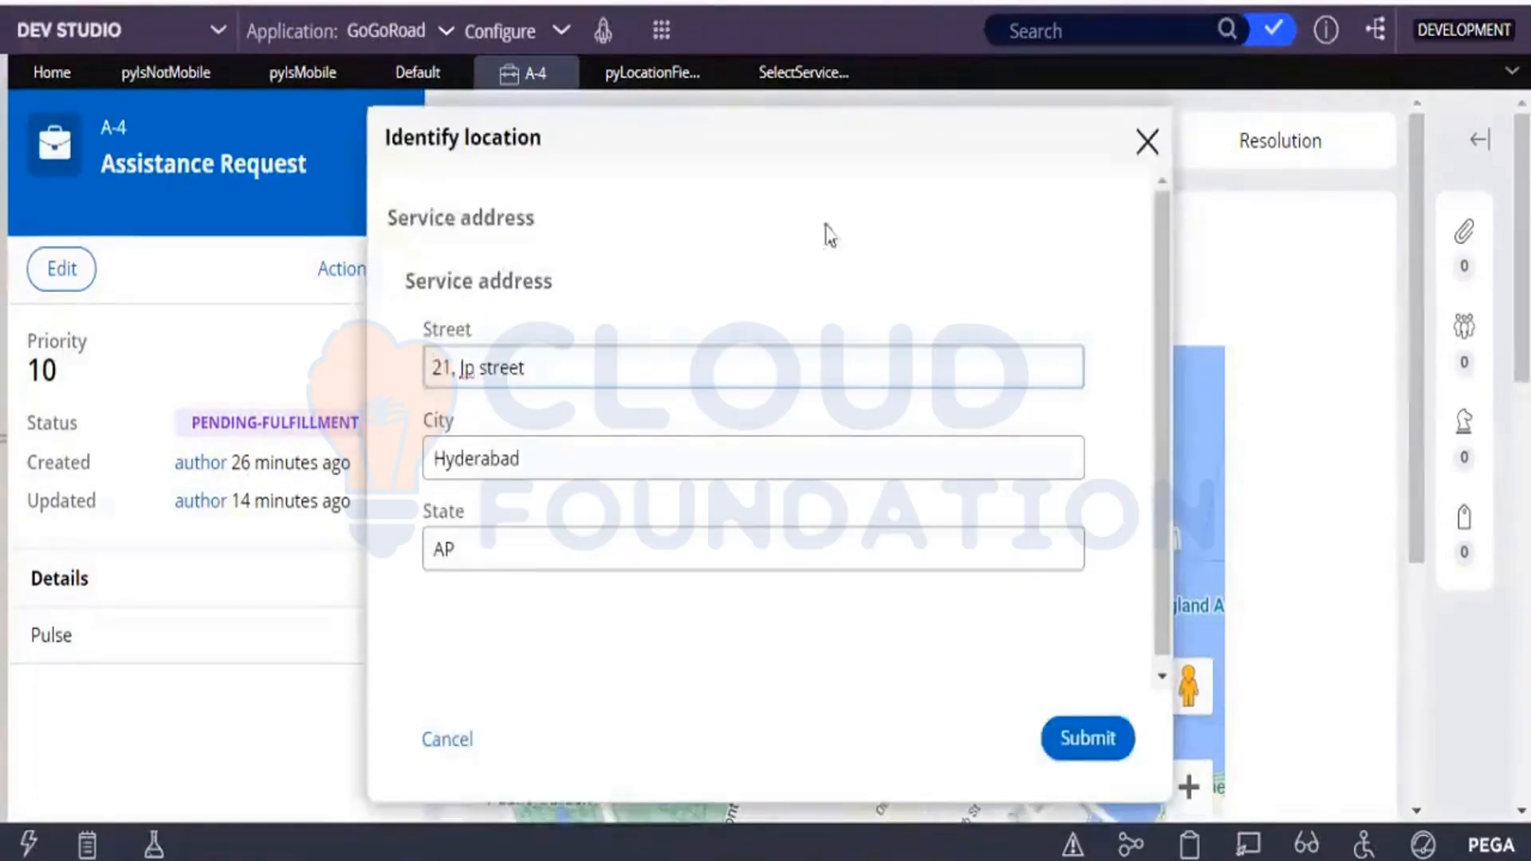
left_click(1149, 148)
left_click(550, 321)
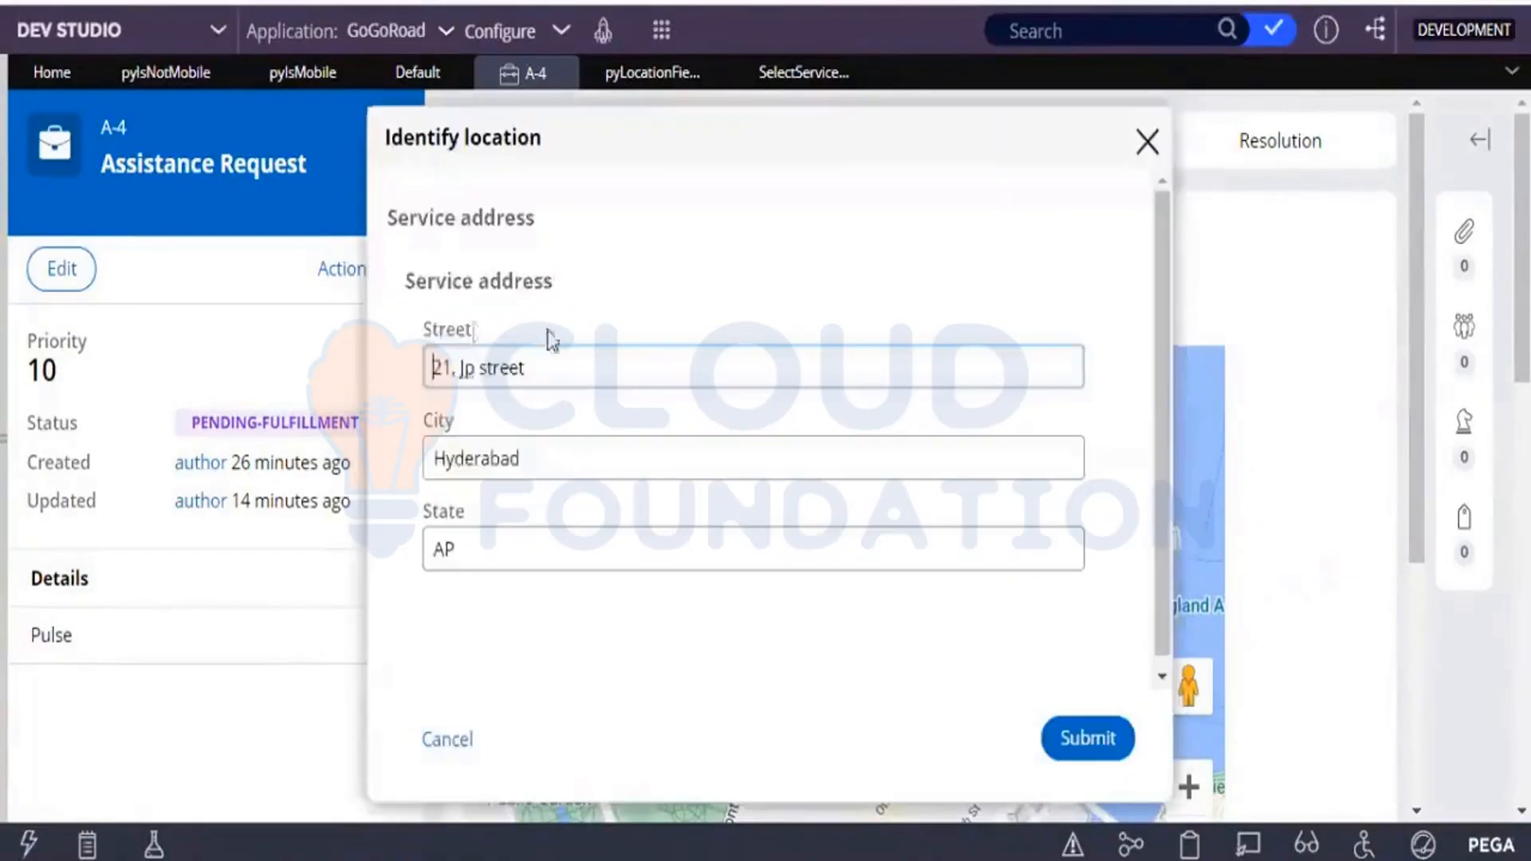
left_click(1145, 146)
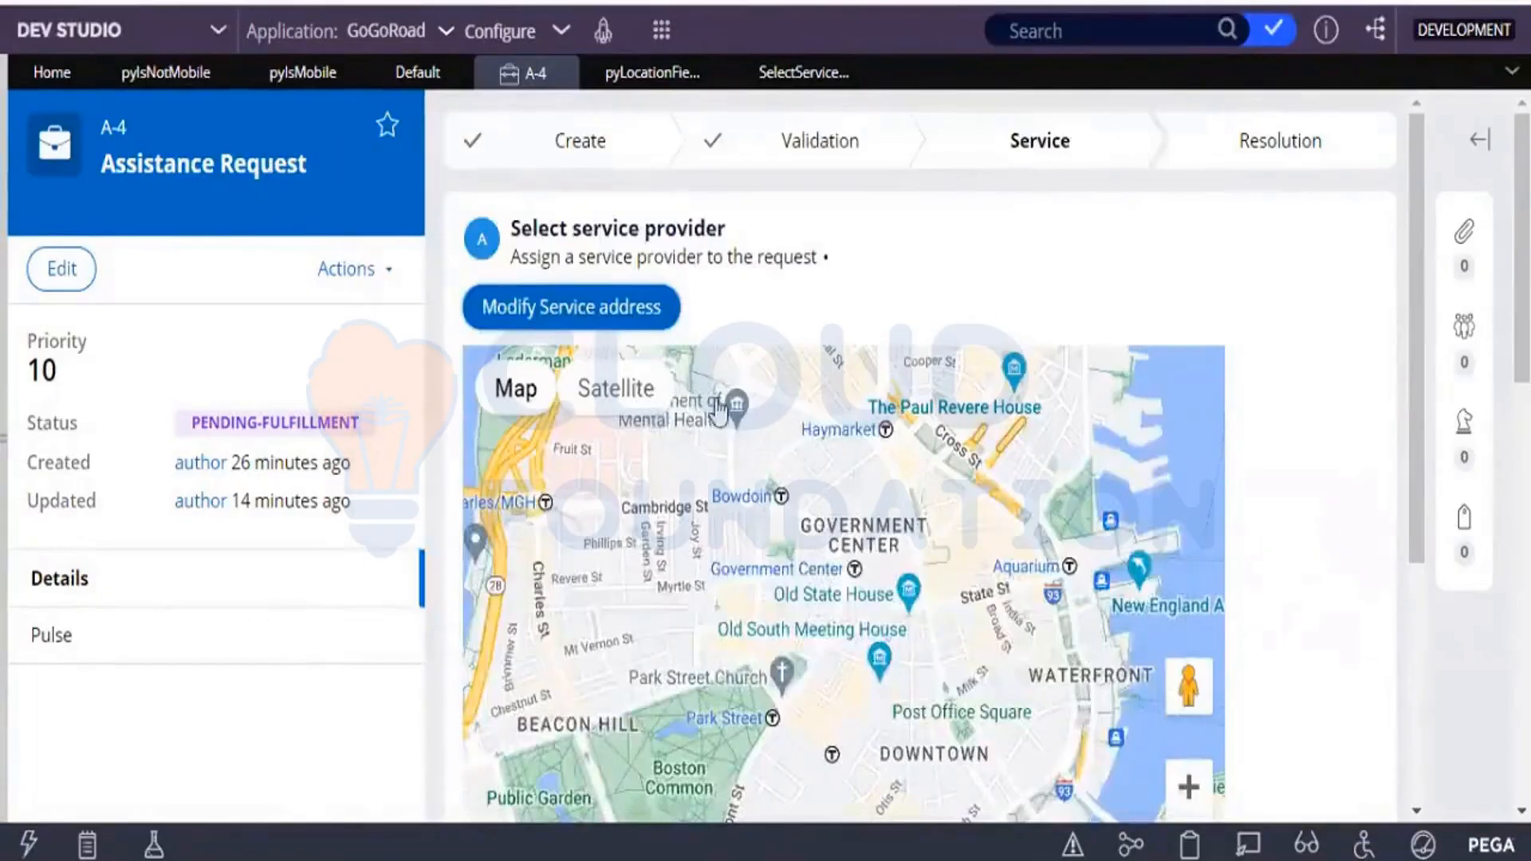
left_click(650, 323)
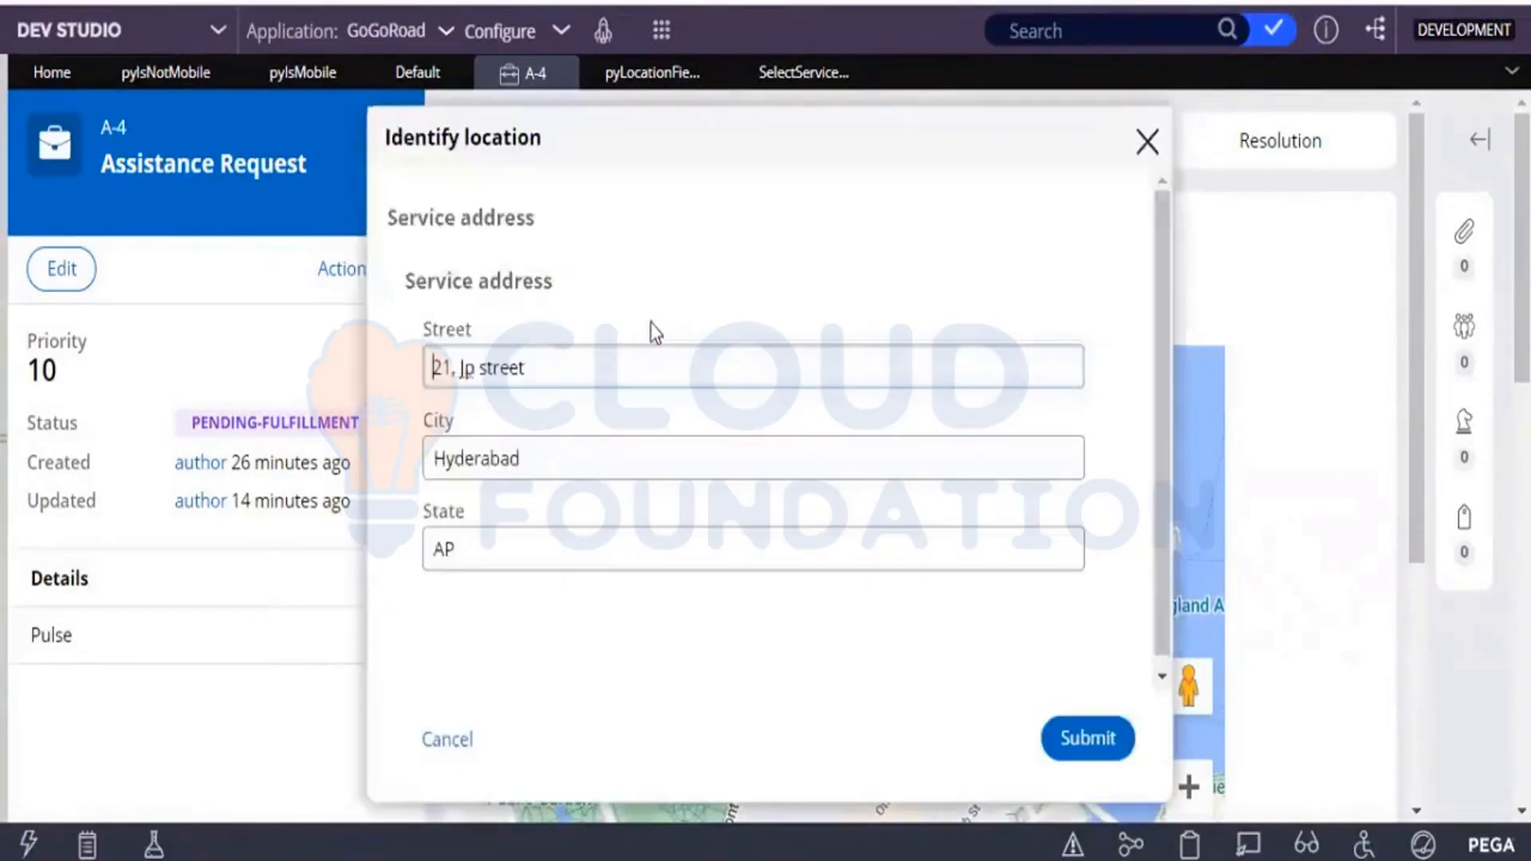
left_click(1146, 143)
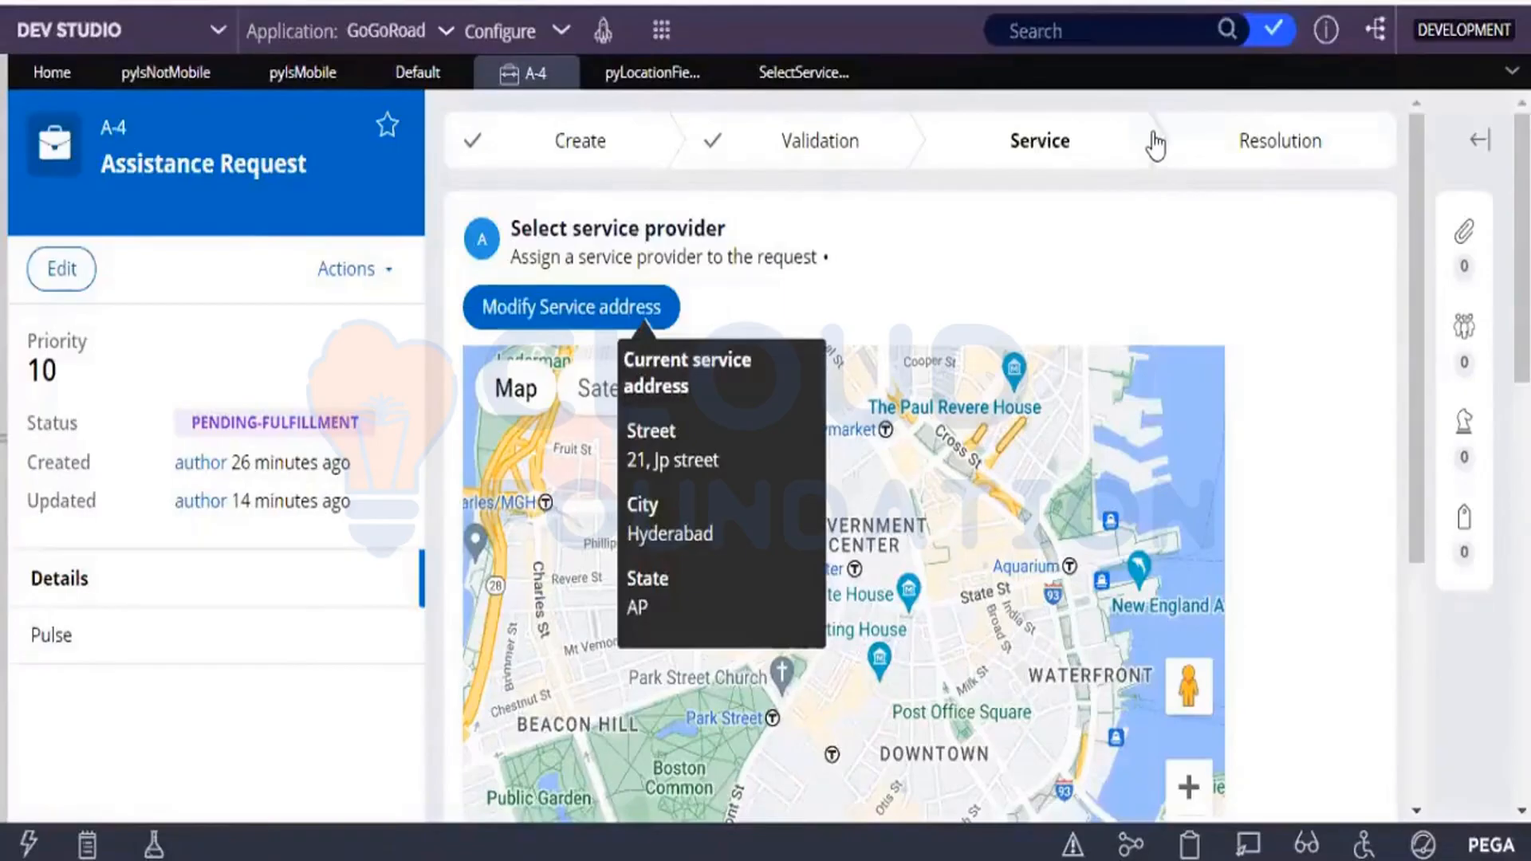
left_click(794, 73)
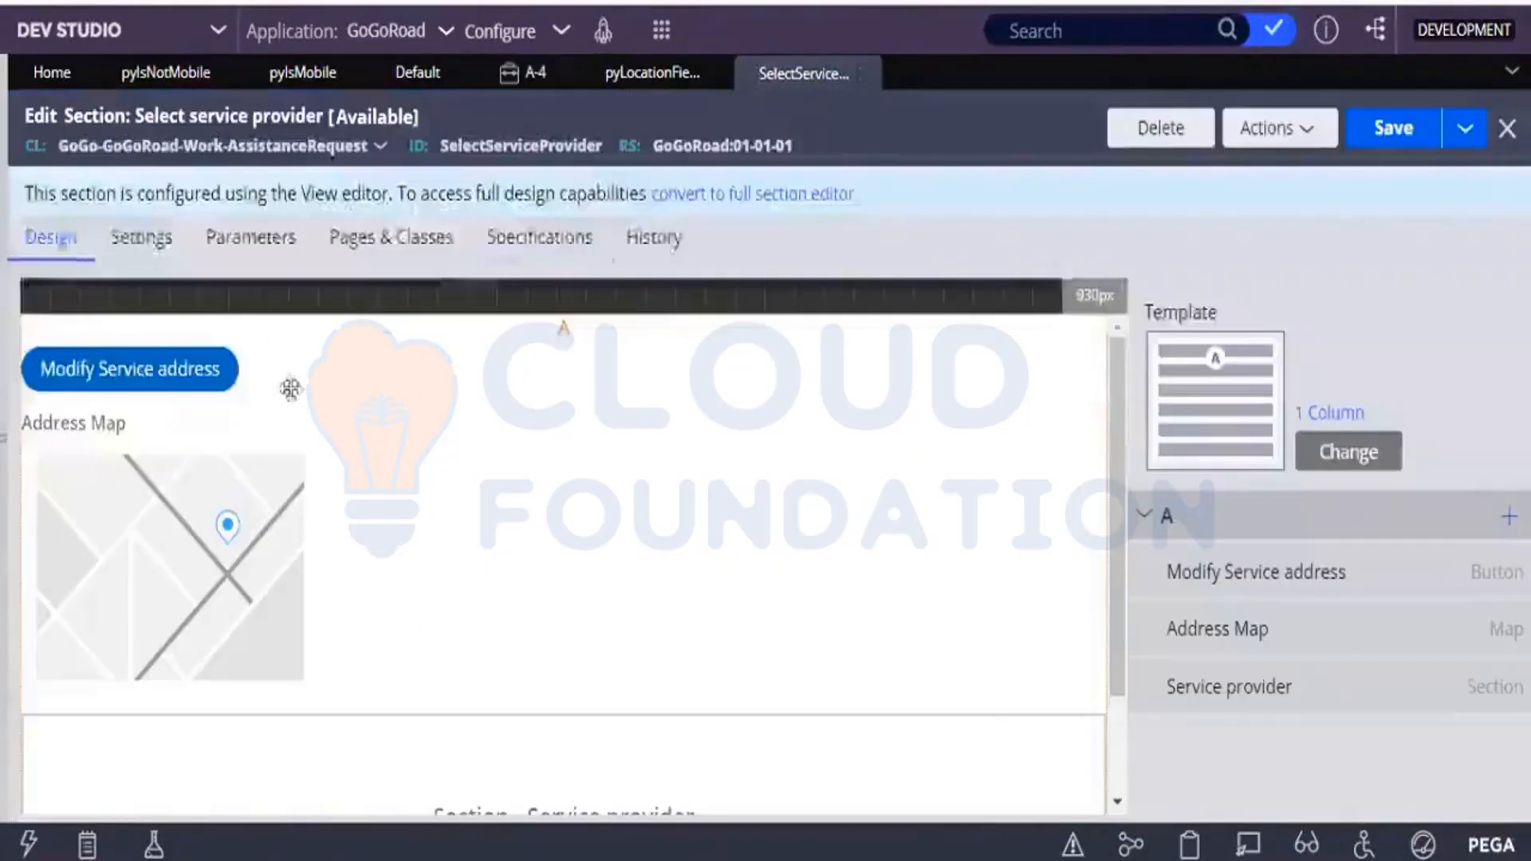
Examine the Modify Service address button's configured click and hover actions, including its Show SmartInfo settings, and submit the cell properties.
left_click(239, 372)
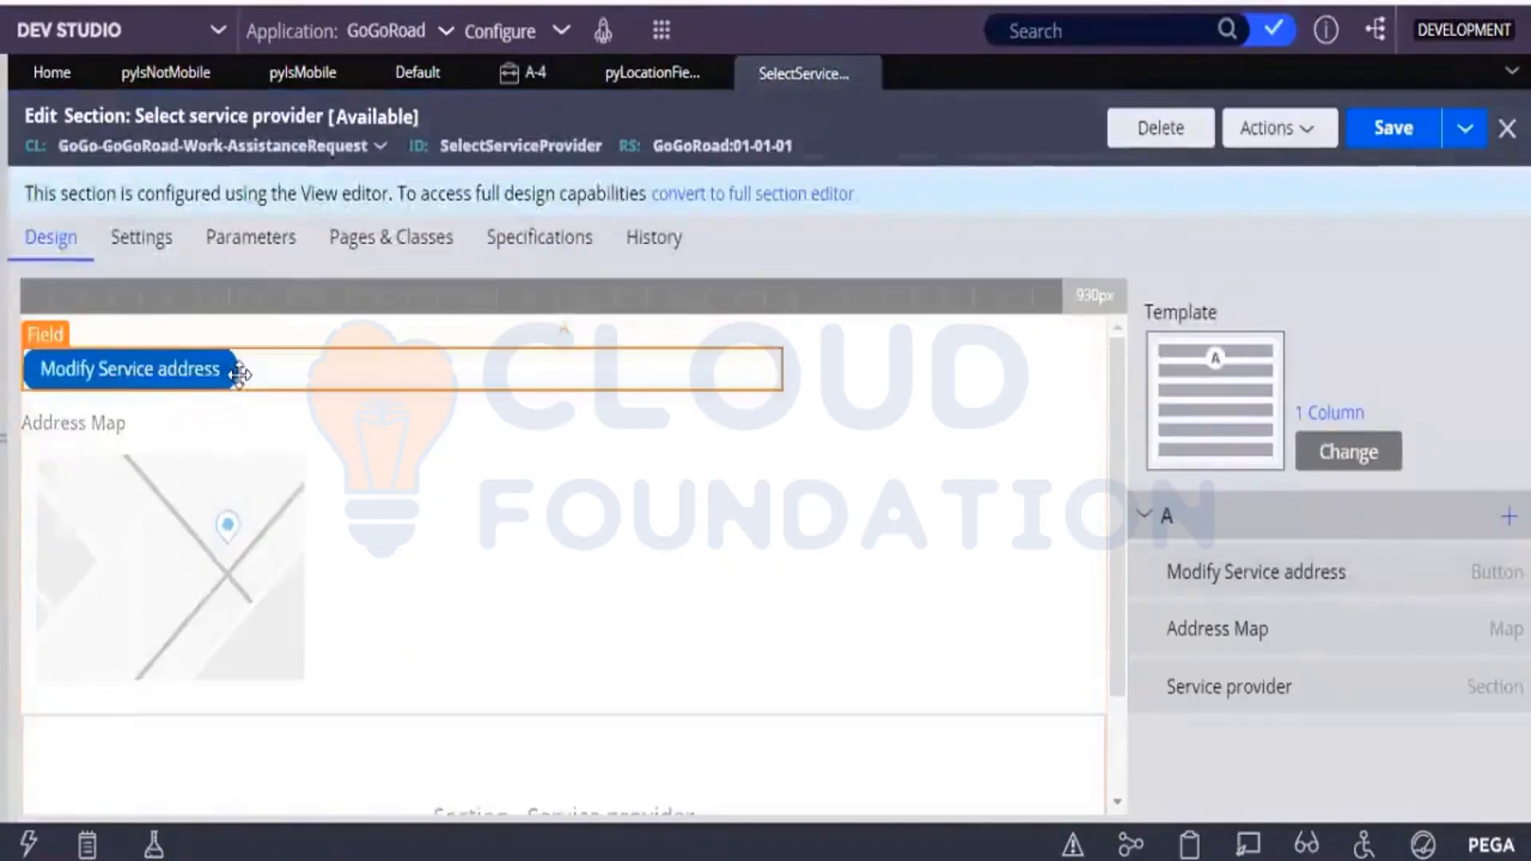
left_click(284, 368)
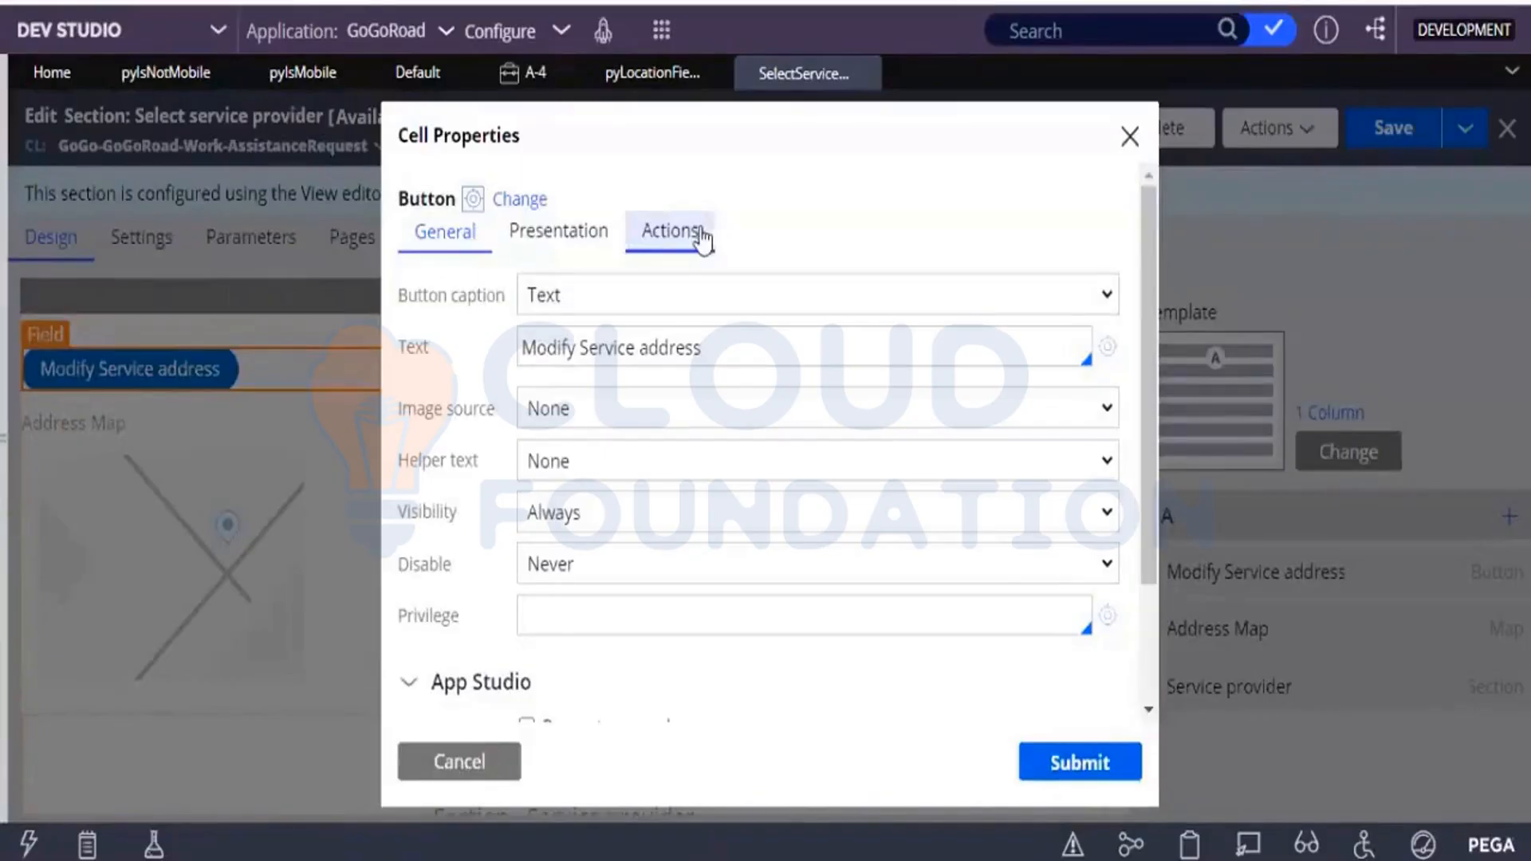
left_click(700, 233)
left_click(614, 510)
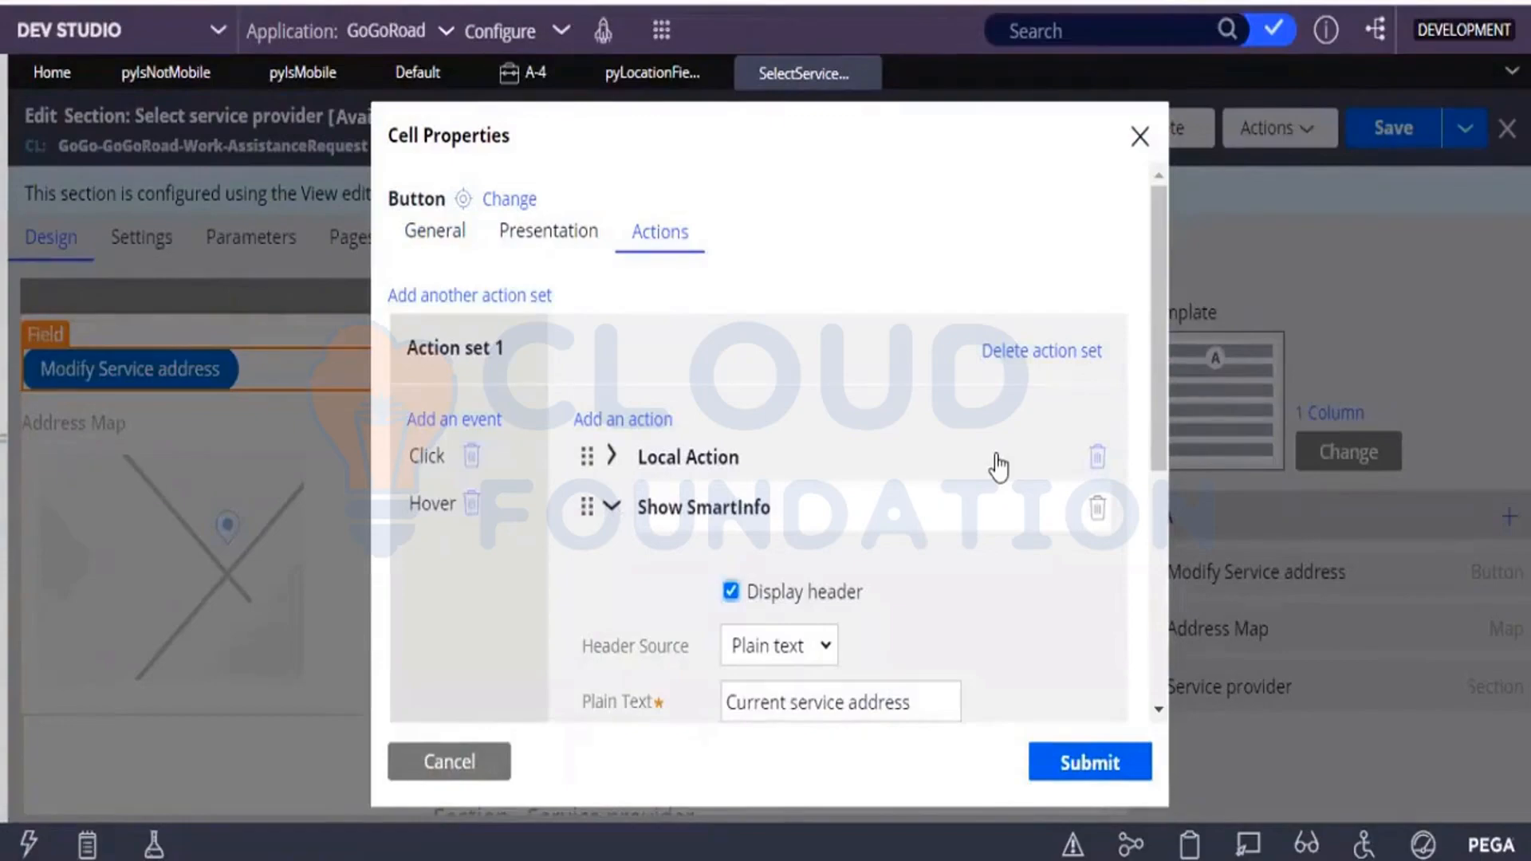
left_click_drag(1155, 381, 1146, 574)
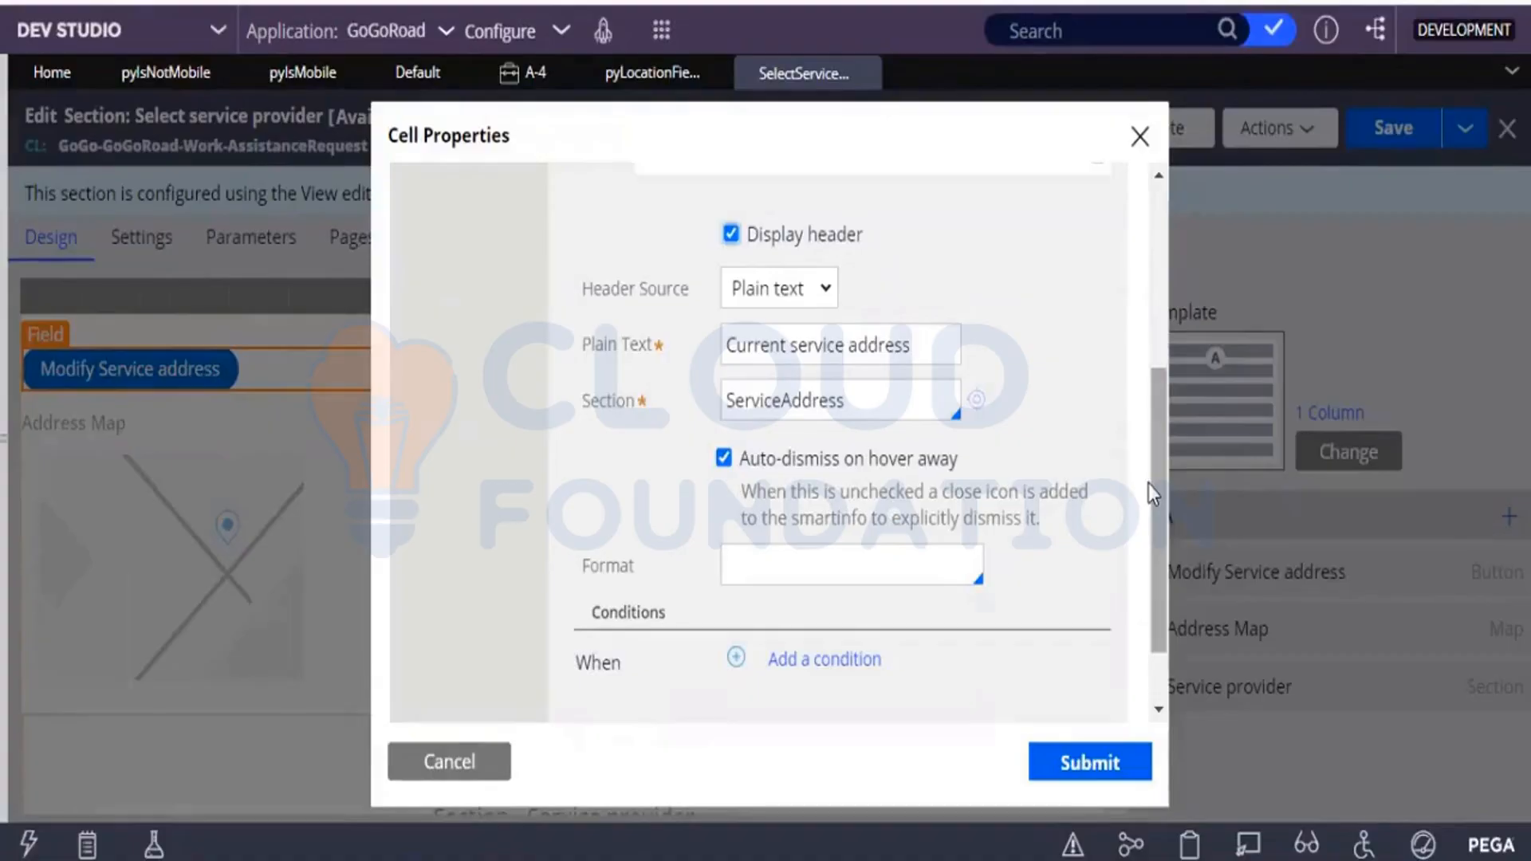
left_click_drag(1150, 490, 1150, 520)
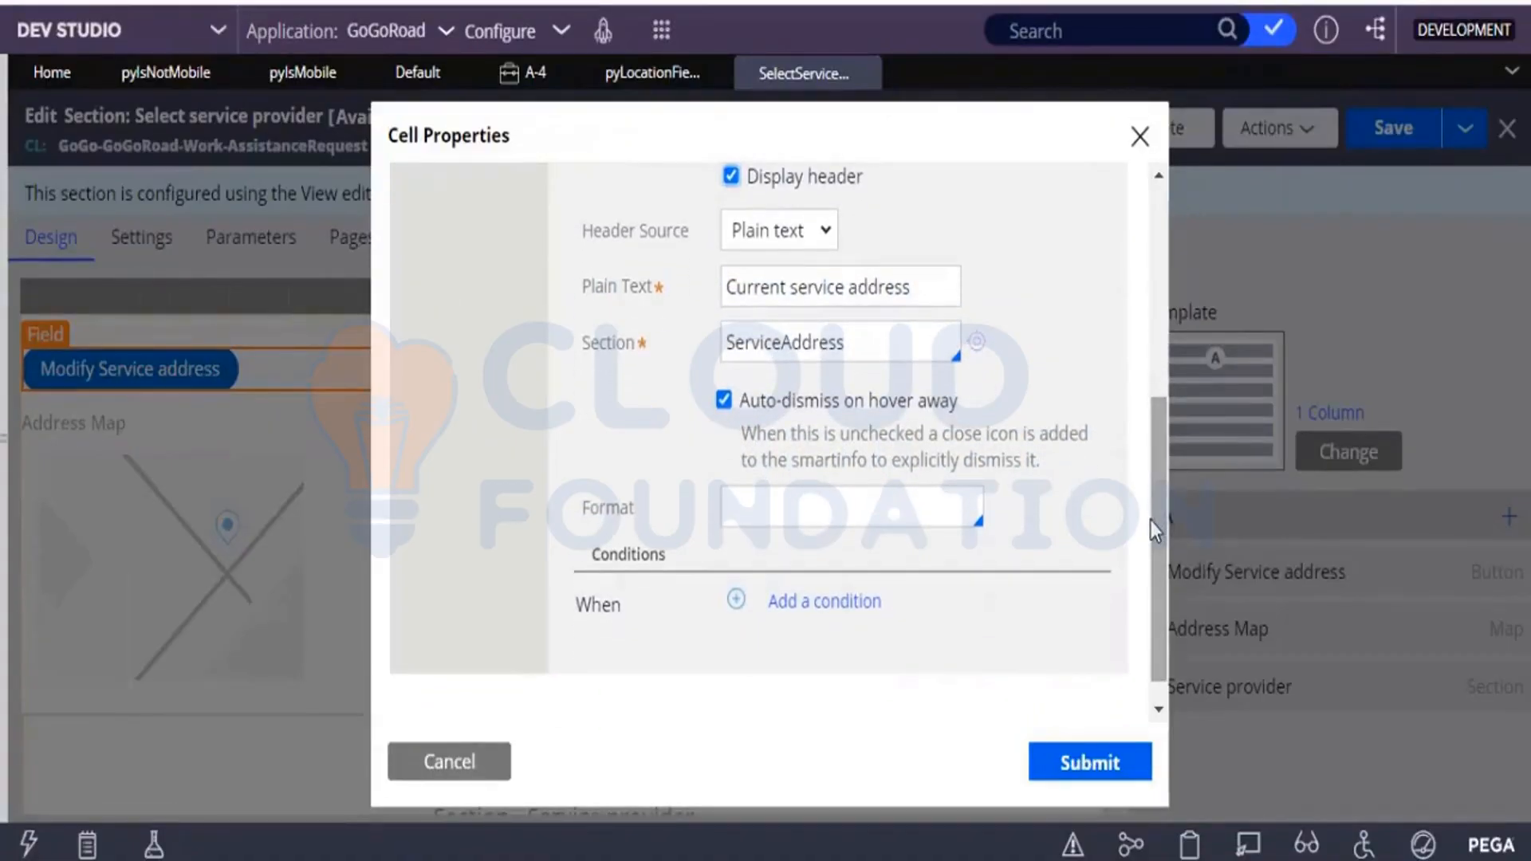
left_click_drag(1157, 525, 1156, 334)
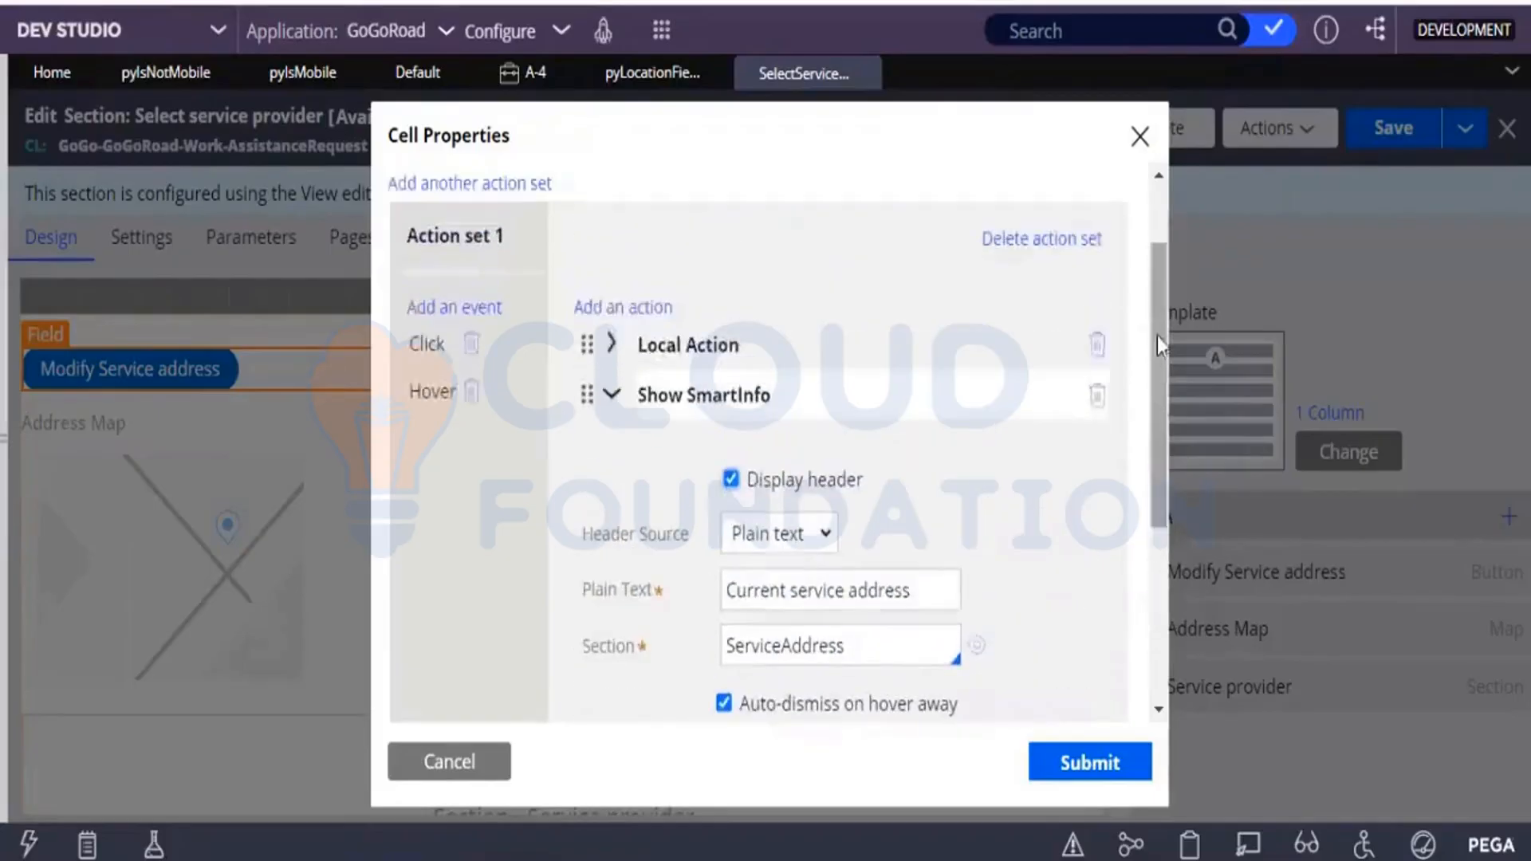
left_click(1078, 766)
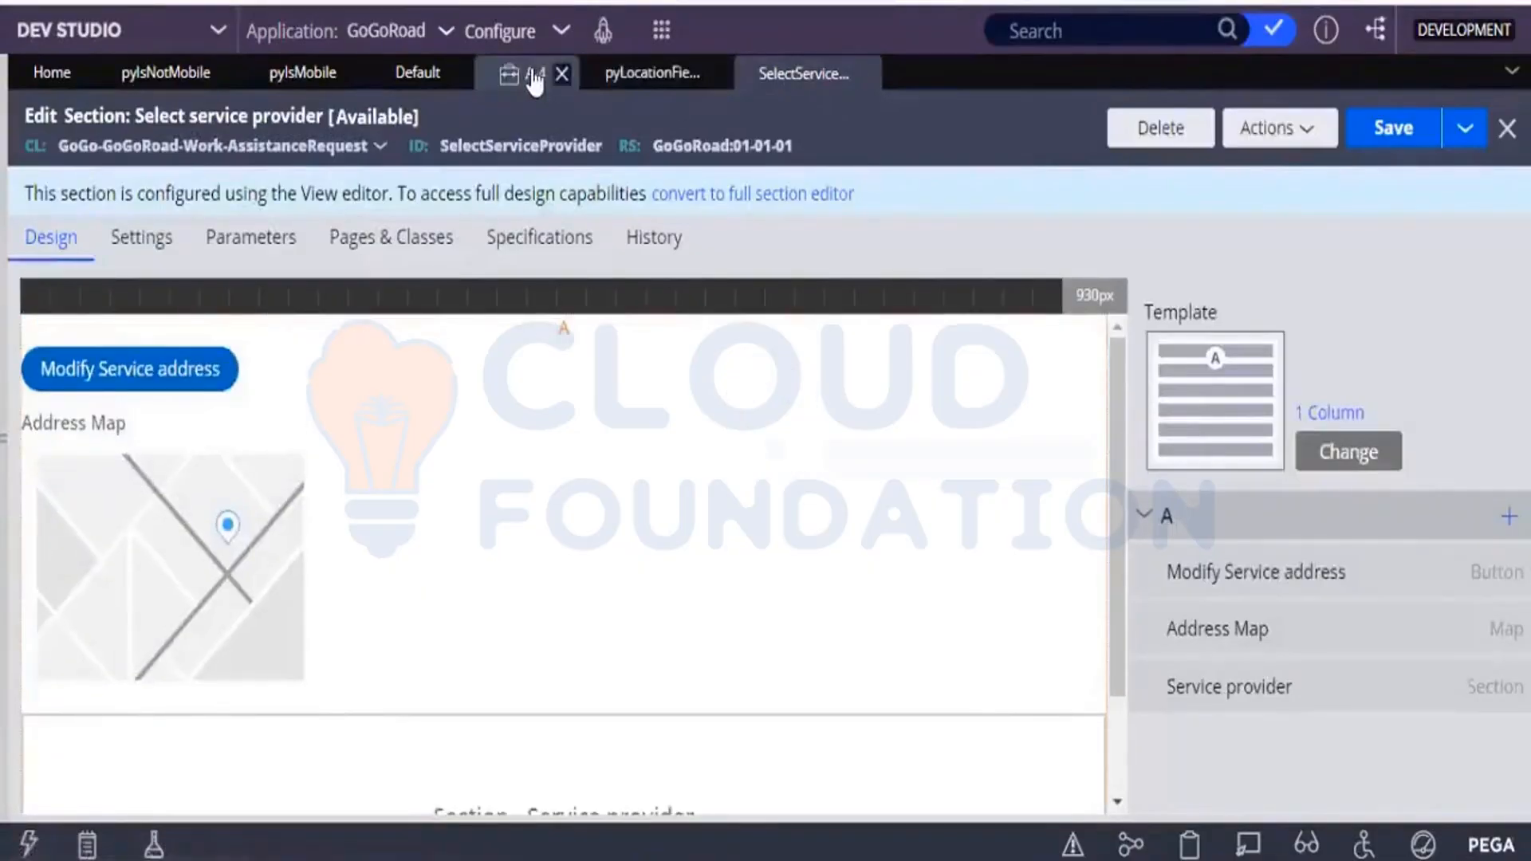
Return to the open Assistance Request case, check the Modify Service address button's Identify location dialog, and dismiss it.
left_click(534, 78)
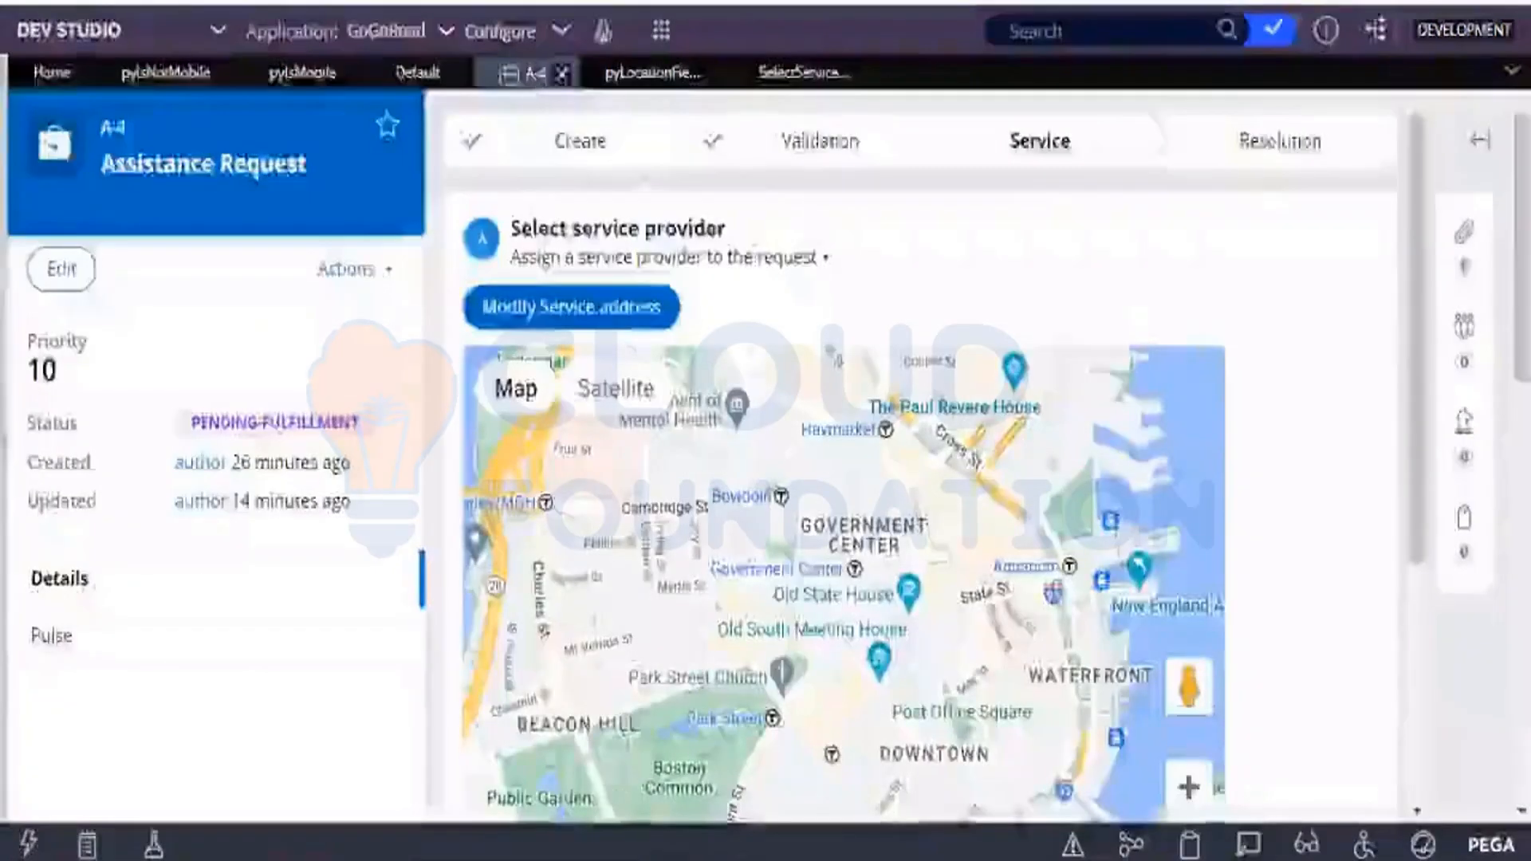
left_click(608, 315)
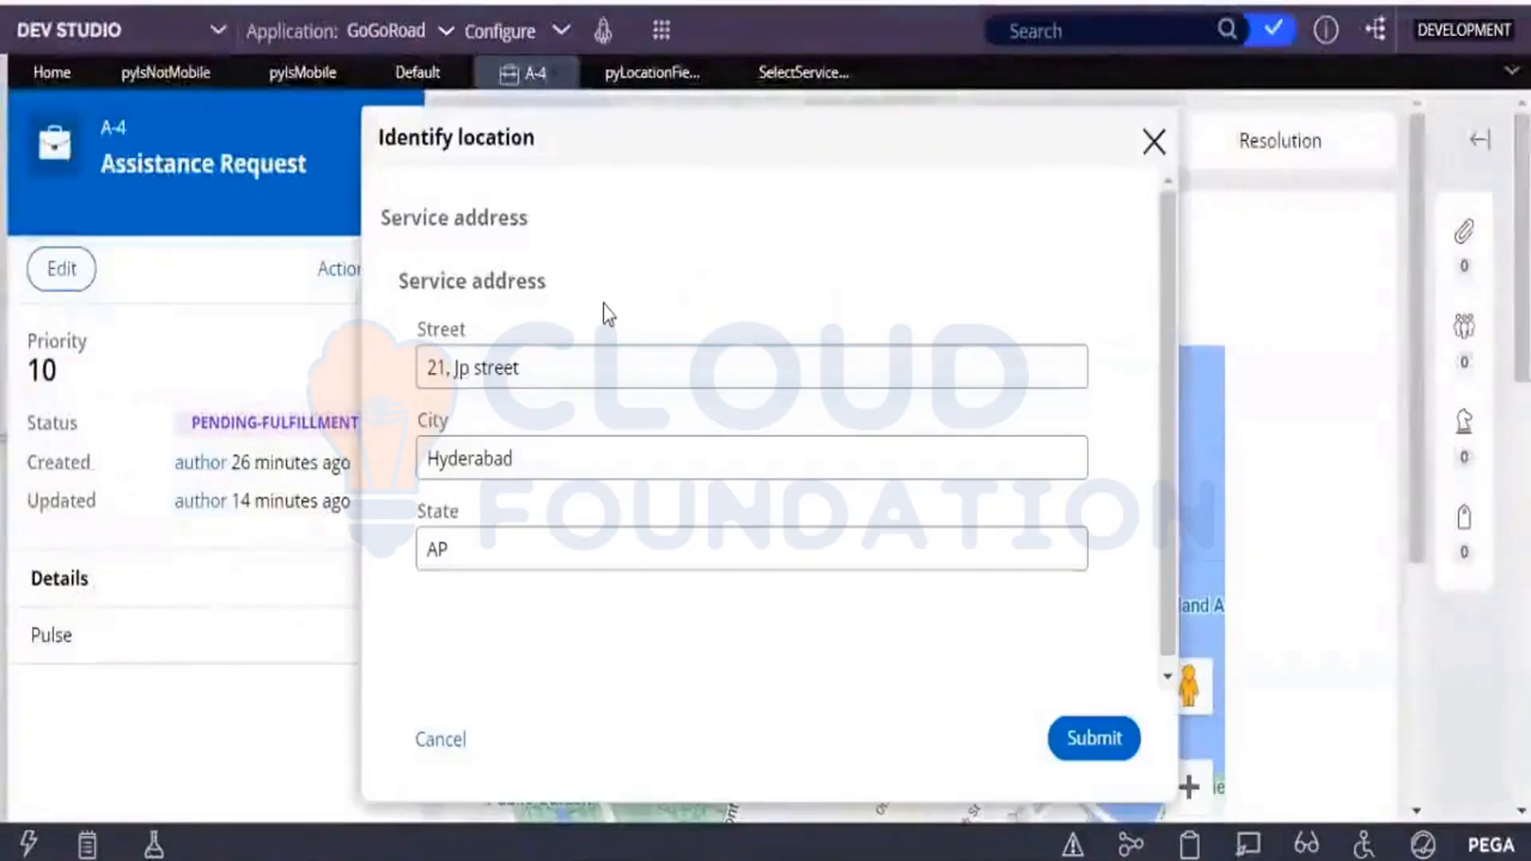
left_click(1163, 150)
Reopen the Identify location dialog from Modify Service address and replace the street of the service address.
left_click(624, 313)
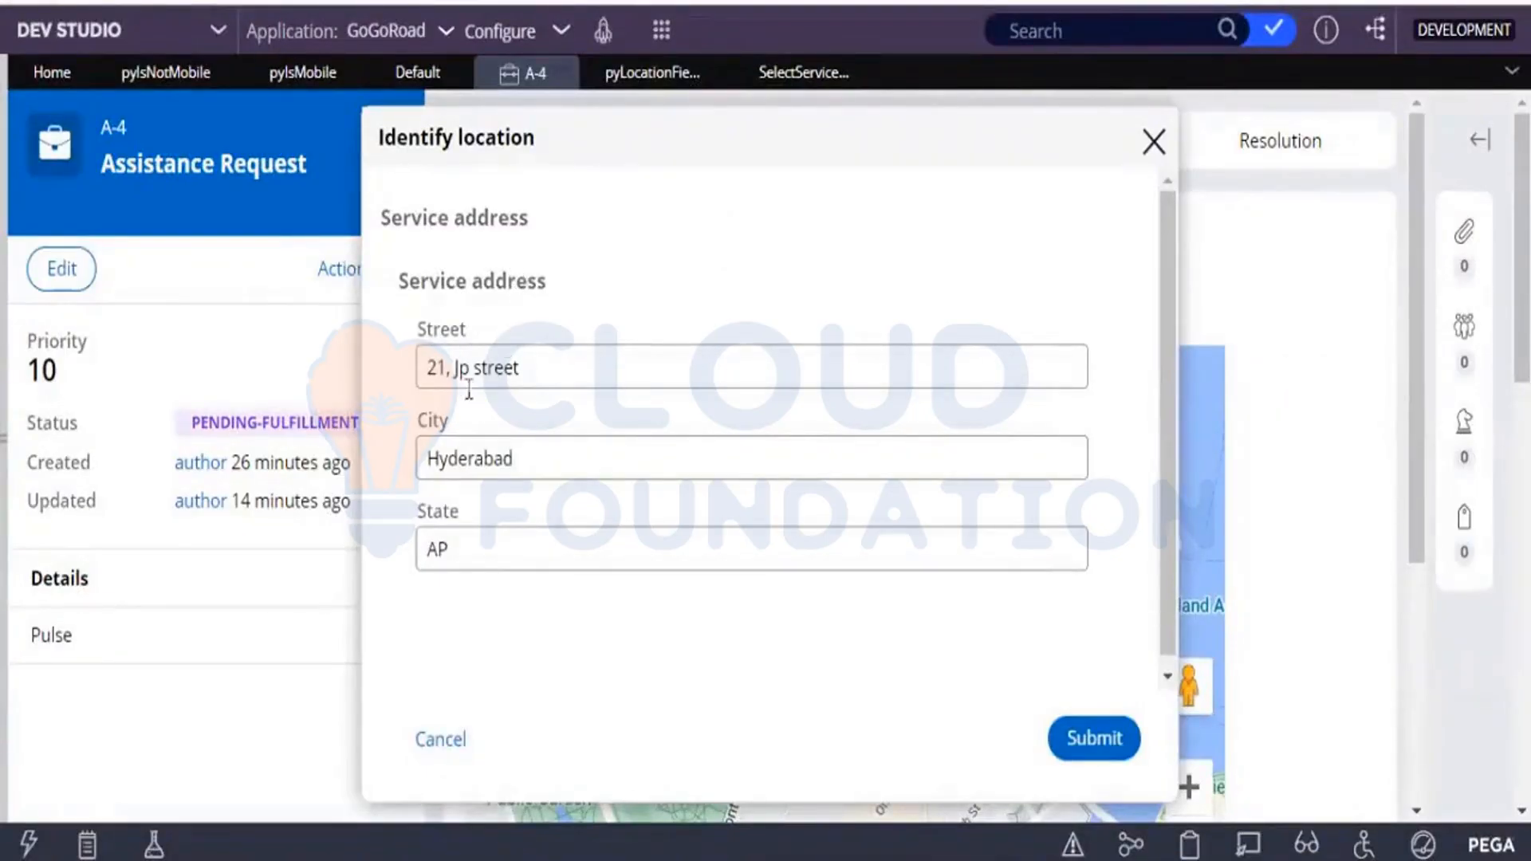
left_click(527, 368)
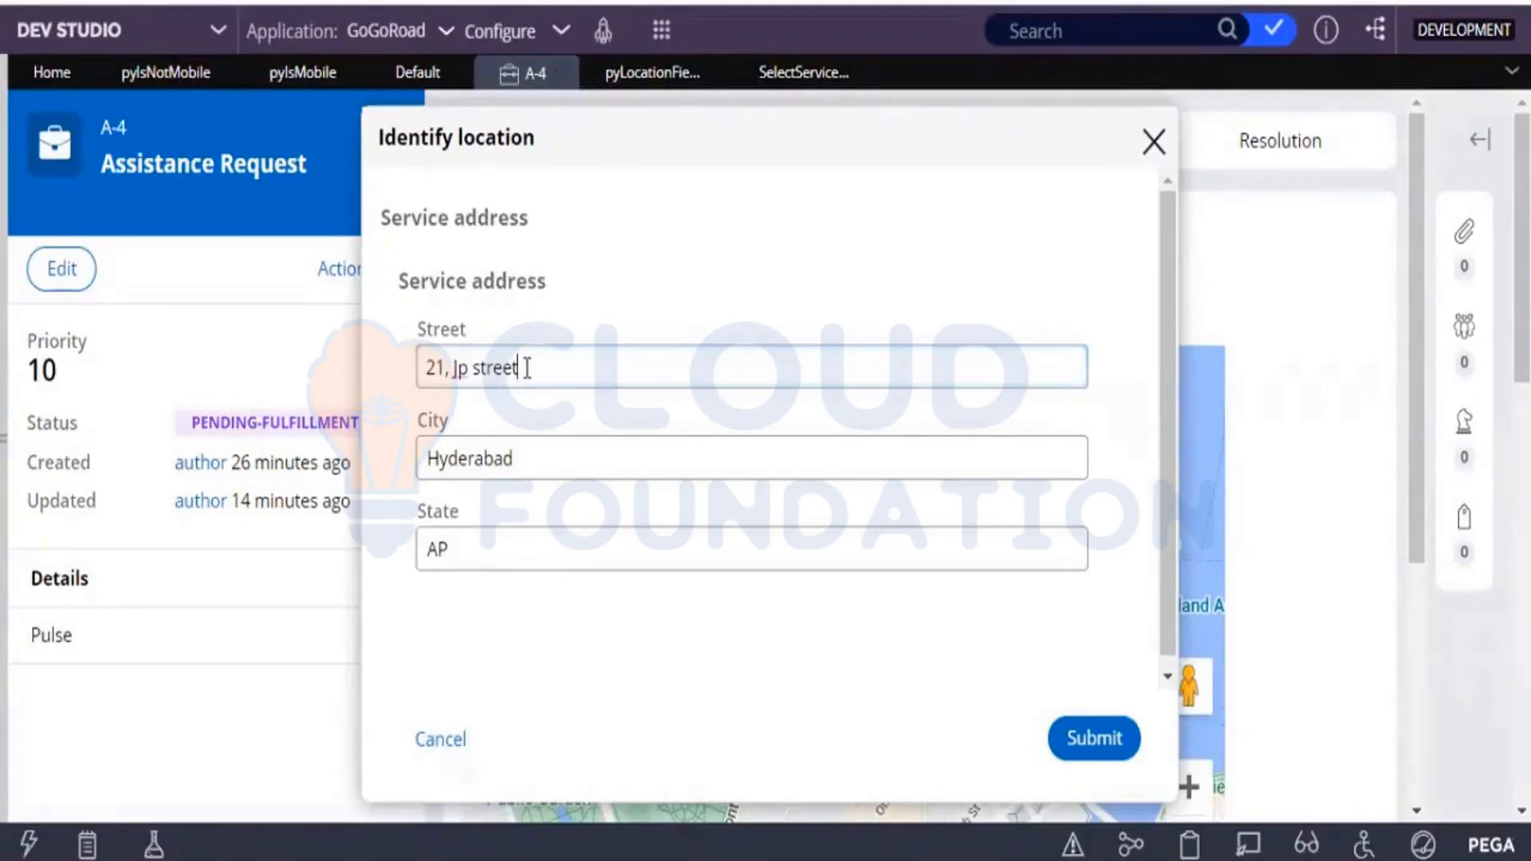
key("BackSpace")
key("BackSpace")
key("BackSpace")
key("BackSpace")
key("BackSpace")
key("BackSpace")
key("BackSpace")
key("BackSpace")
key("BackSpace")
key("BackSpace")
key("BackSpace")
key("BackSpace")
key("BackSpace")
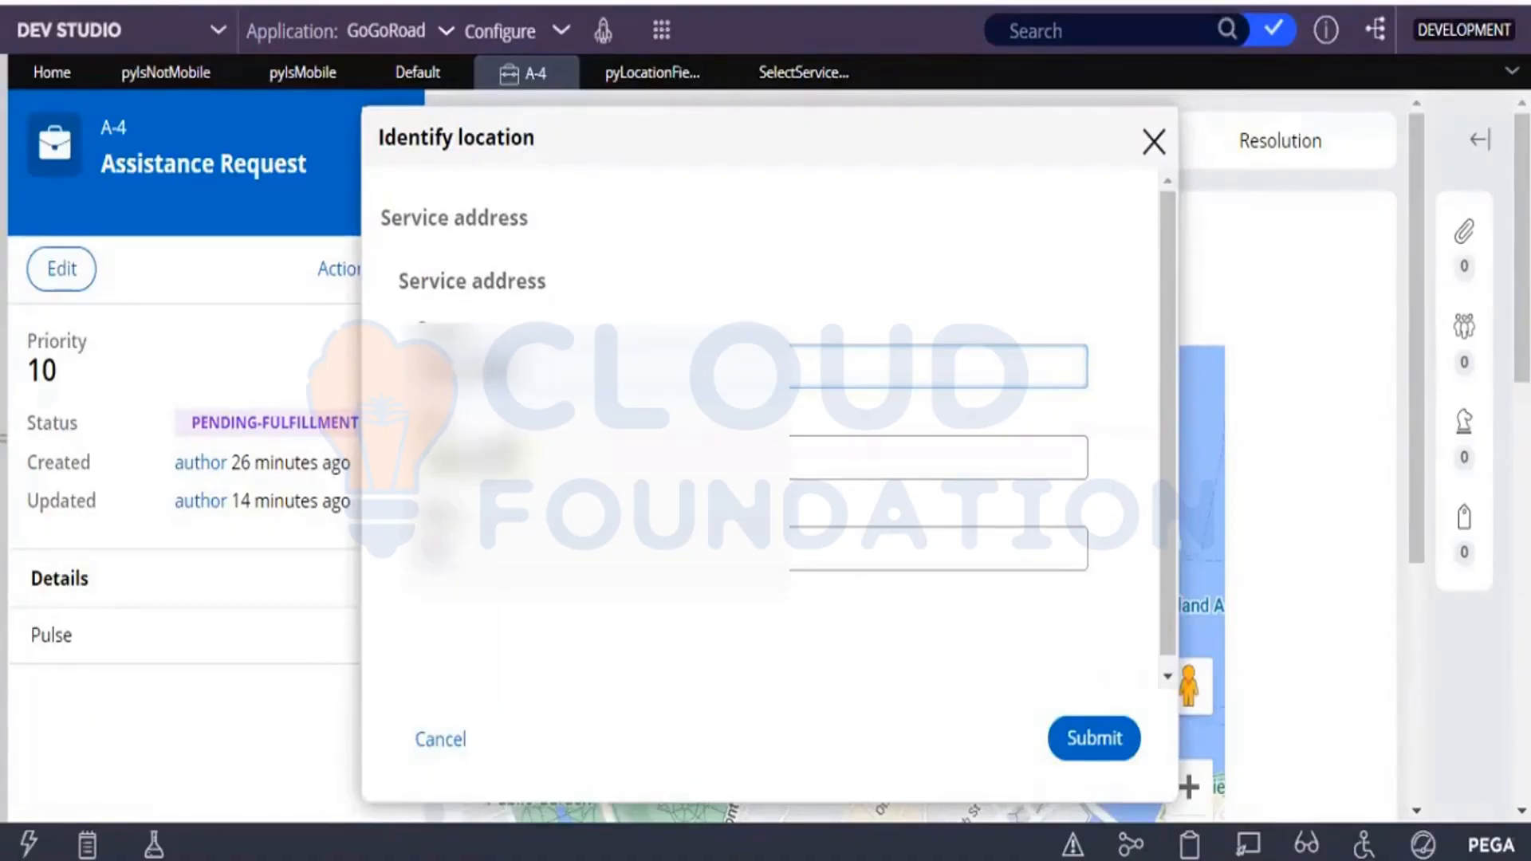
Replace the city of the service address in the Identify location dialog.
left_click(517, 457)
type("etts")
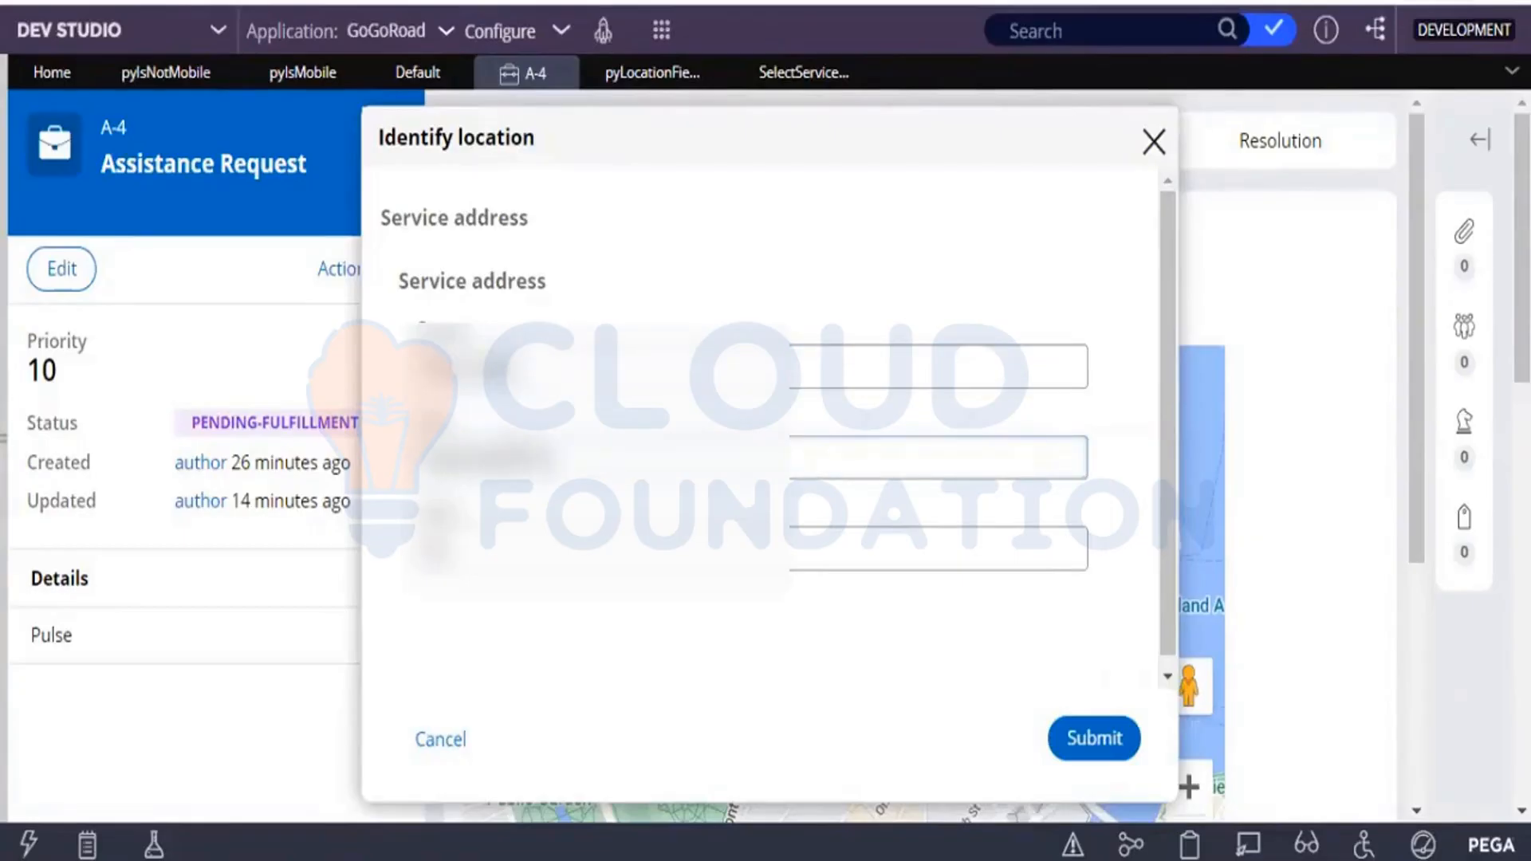
key("BackSpace")
key("BackSpace")
key("BackSpace")
key("BackSpace")
key("BackSpace")
key("BackSpace")
key("BackSpace")
key("BackSpace")
key("BackSpace")
key("BackSpace")
key("BackSpace")
key("BackSpace")
key("BackSpace")
type("MA")
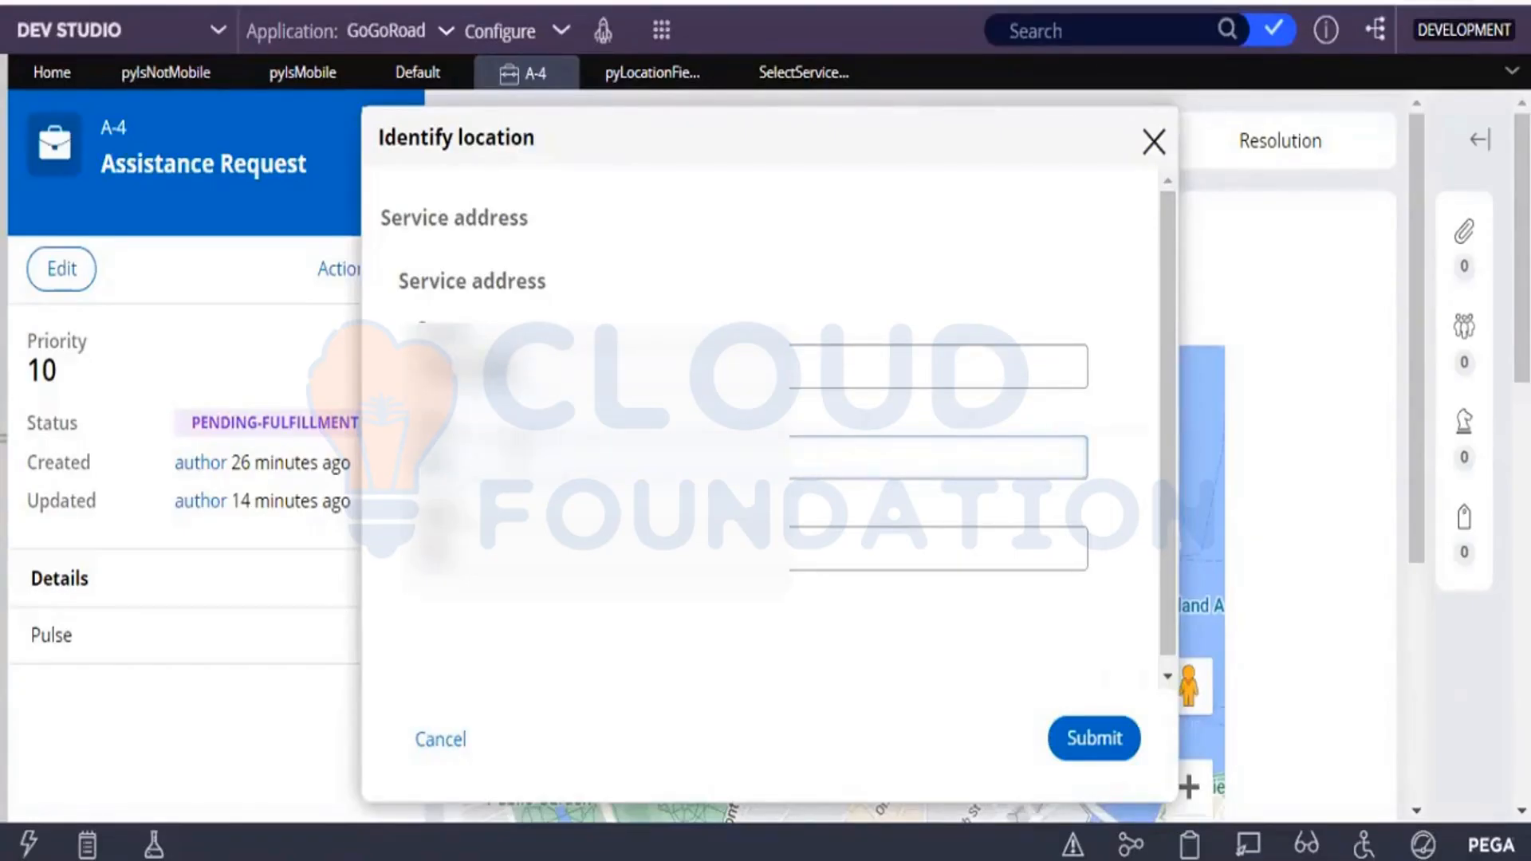
Replace the state entry of the service address and submit the Identify location dialog.
left_click(511, 548)
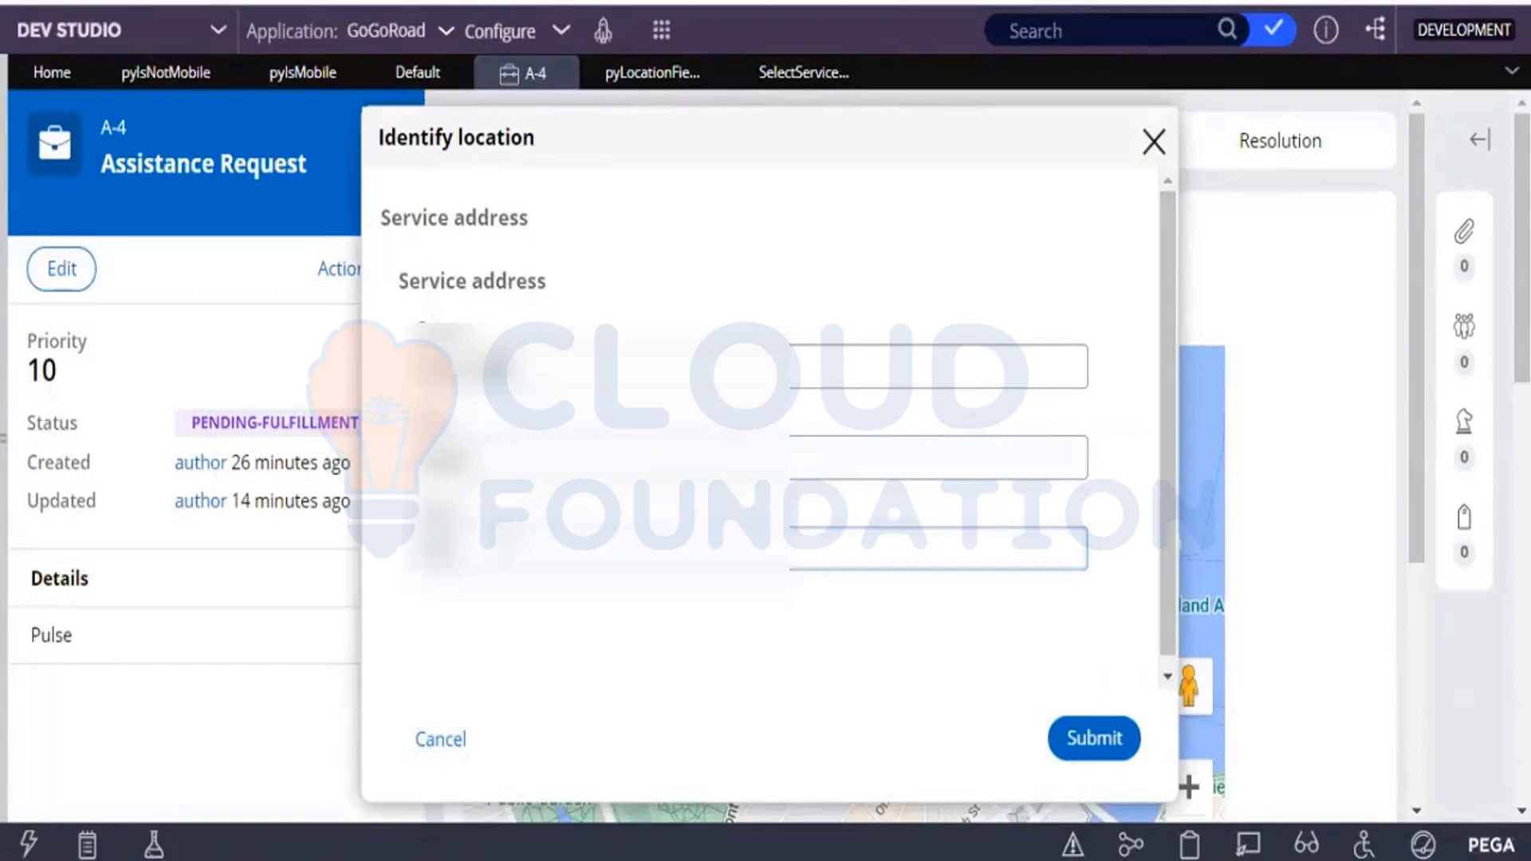
type("02142")
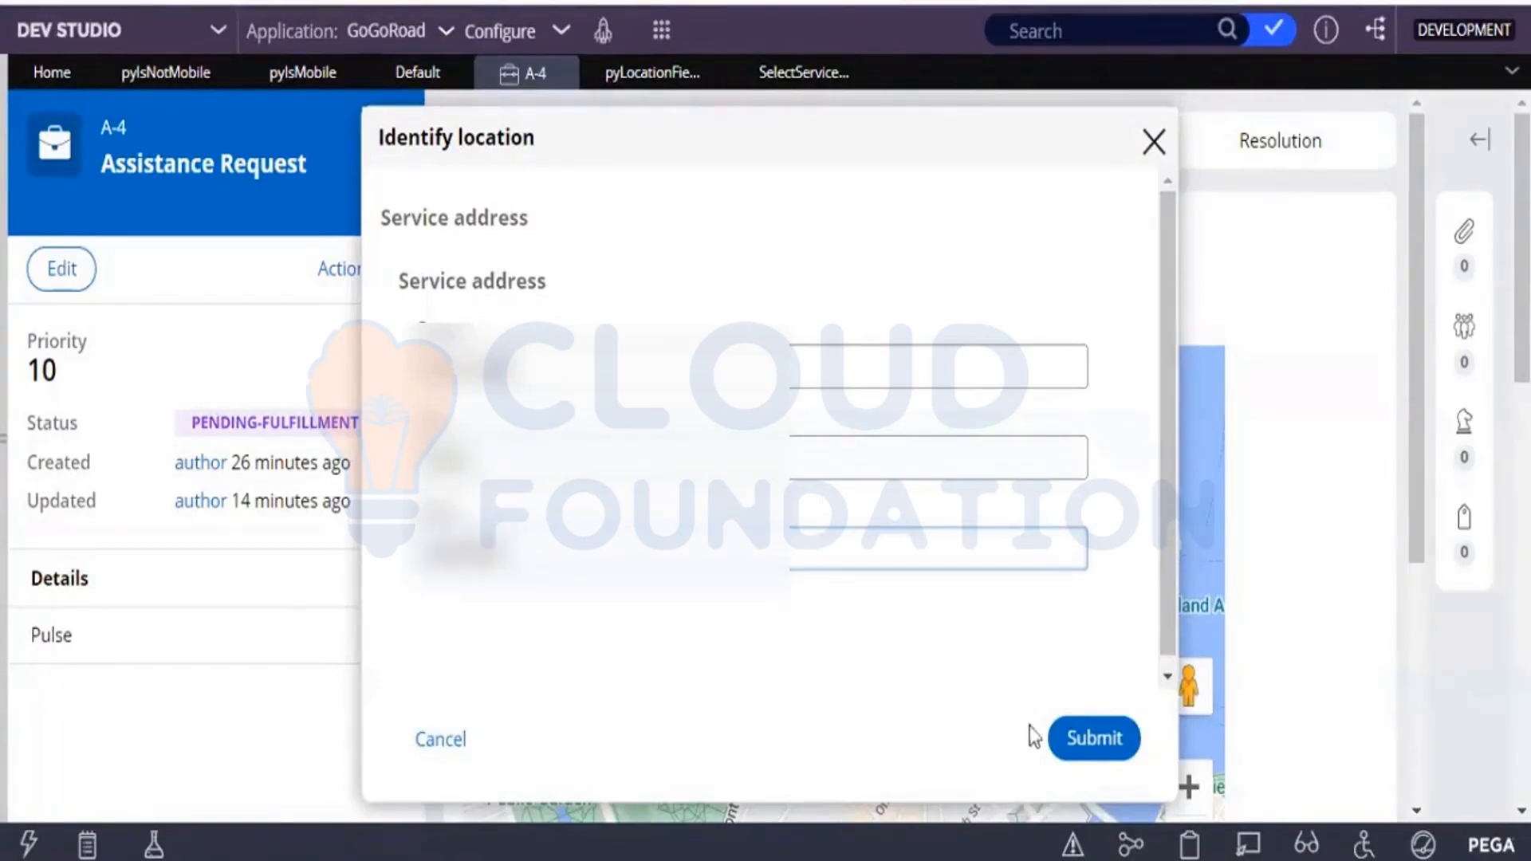
left_click(1118, 753)
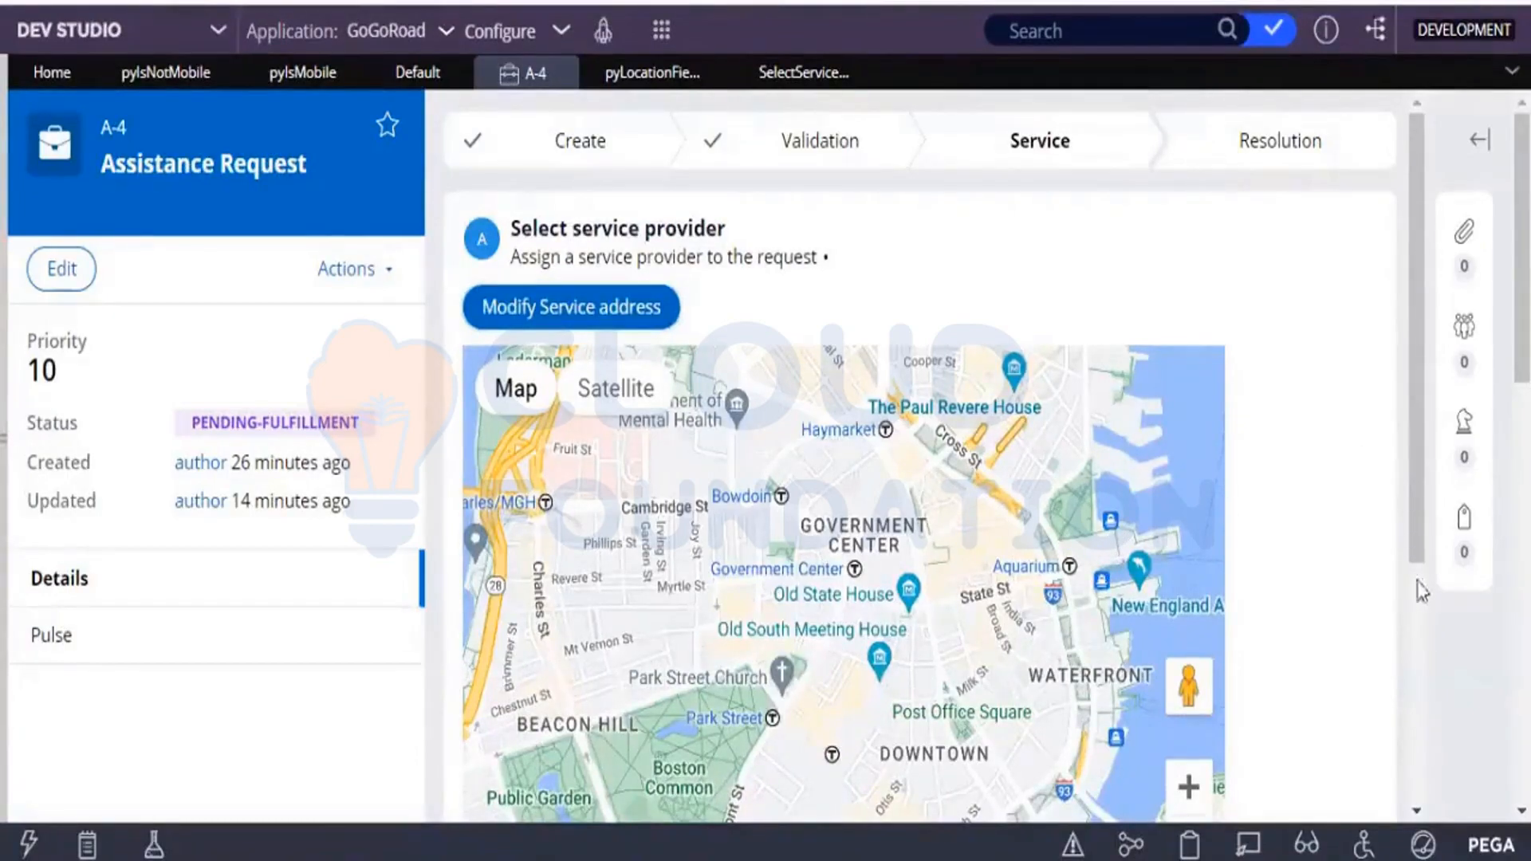
Check the map and service provider list in the Select service provider view, and read Pega Academy's Customizing a portal scenario.
scroll(1418, 588, "down", 4)
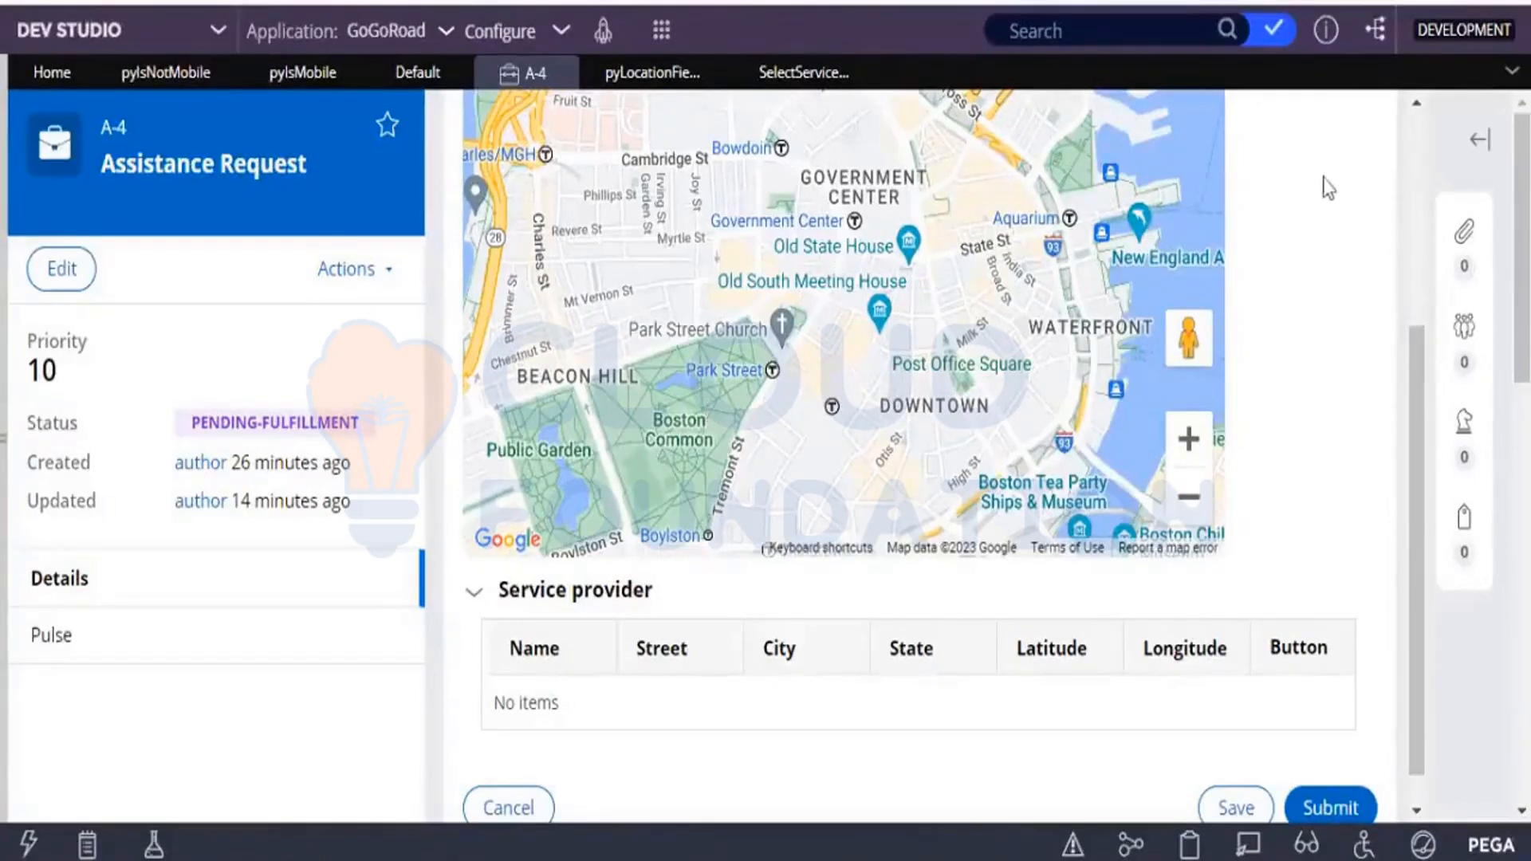
scroll(1419, 172, "up", 5)
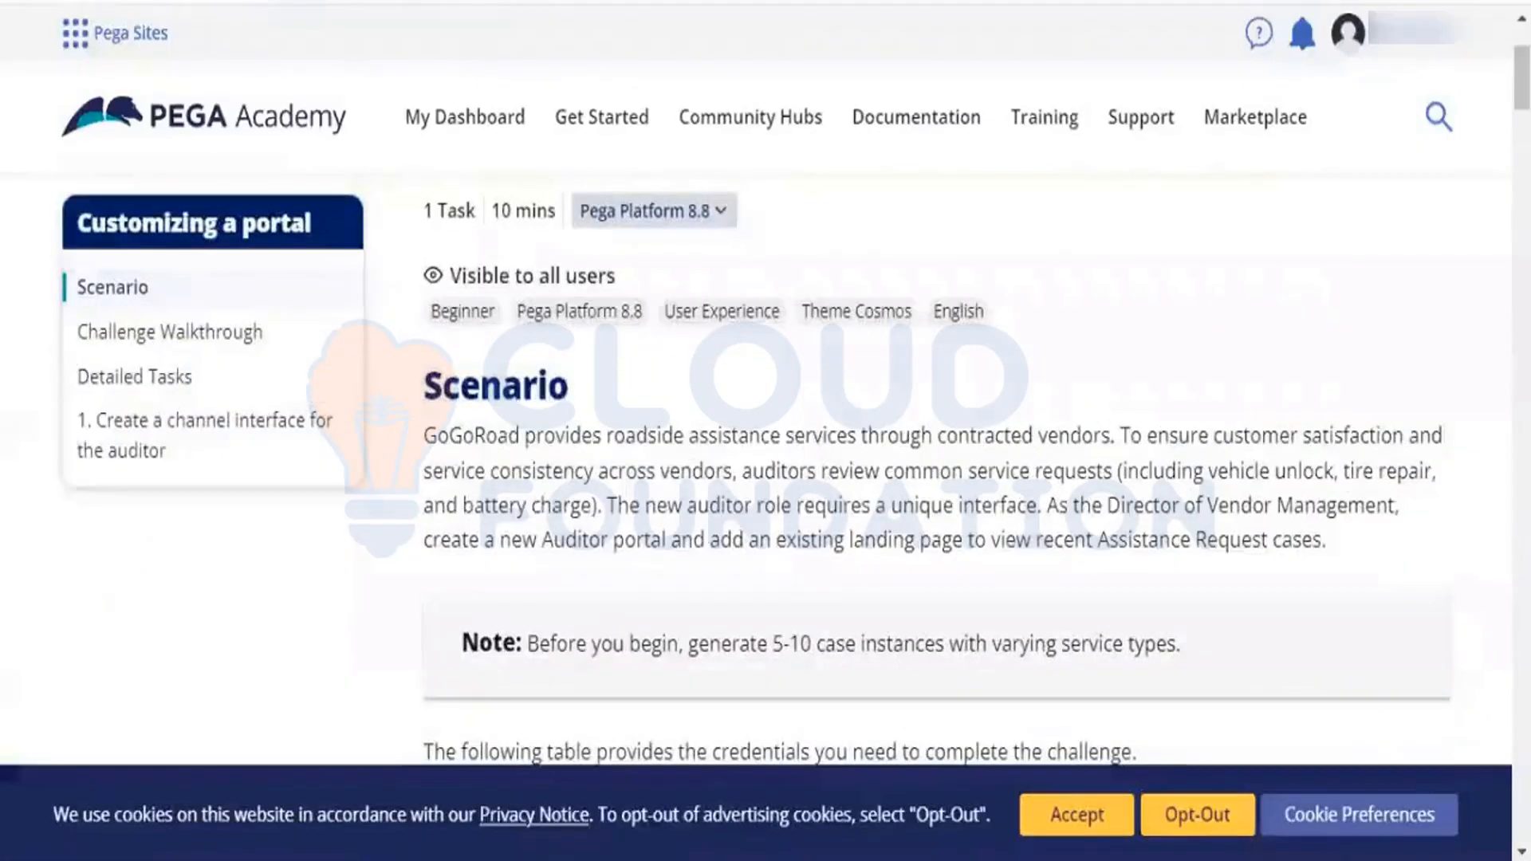
left_click_drag(1522, 79, 1521, 141)
Switch back to Dev Studio, open the case's Select service provider assignment, and view the current service address through Modify Service address.
left_click(941, 453)
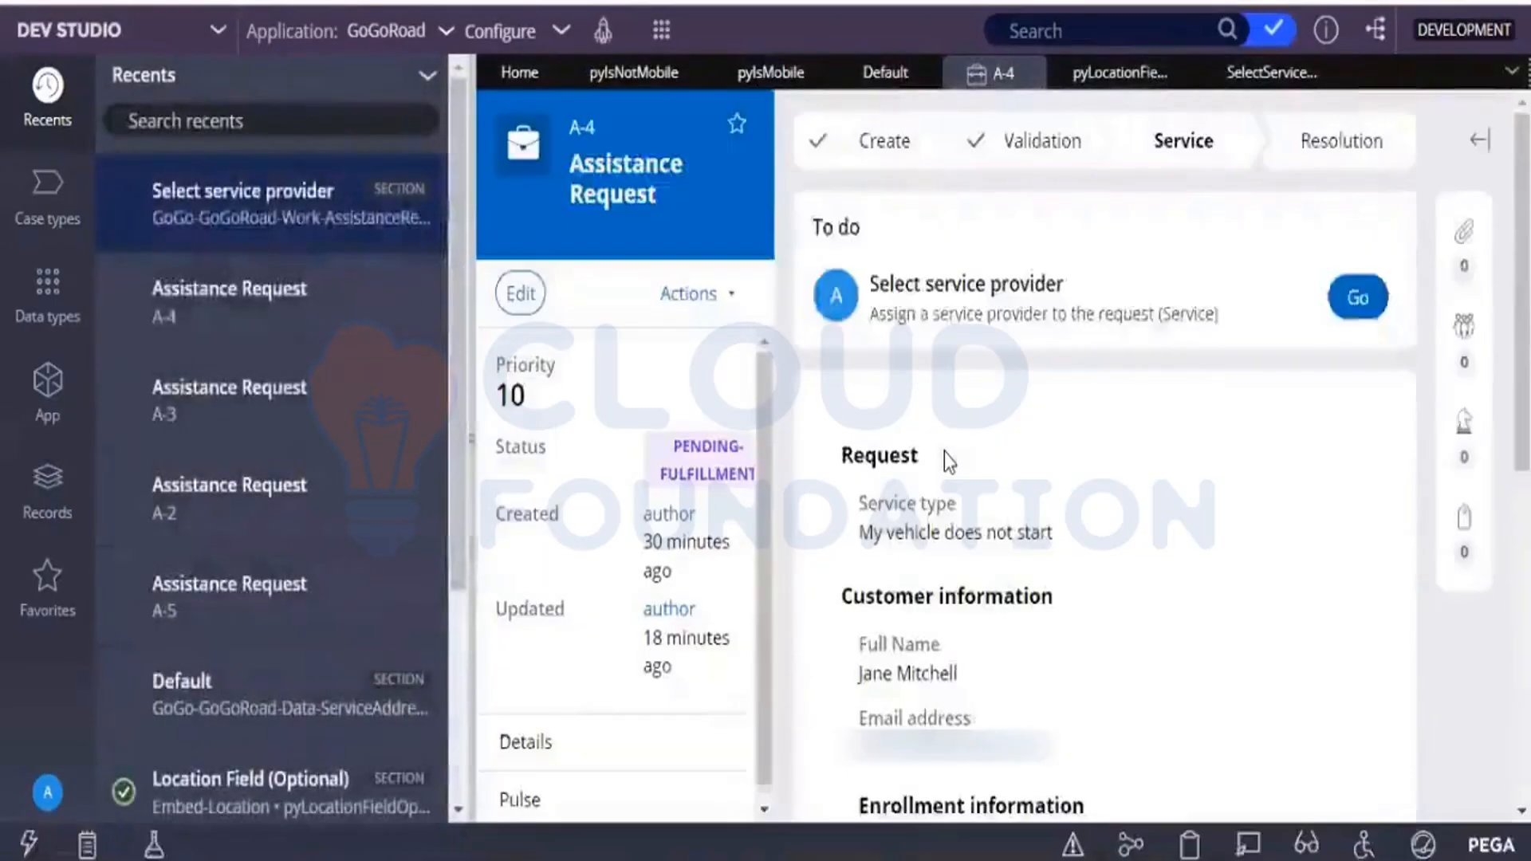
left_click(1360, 296)
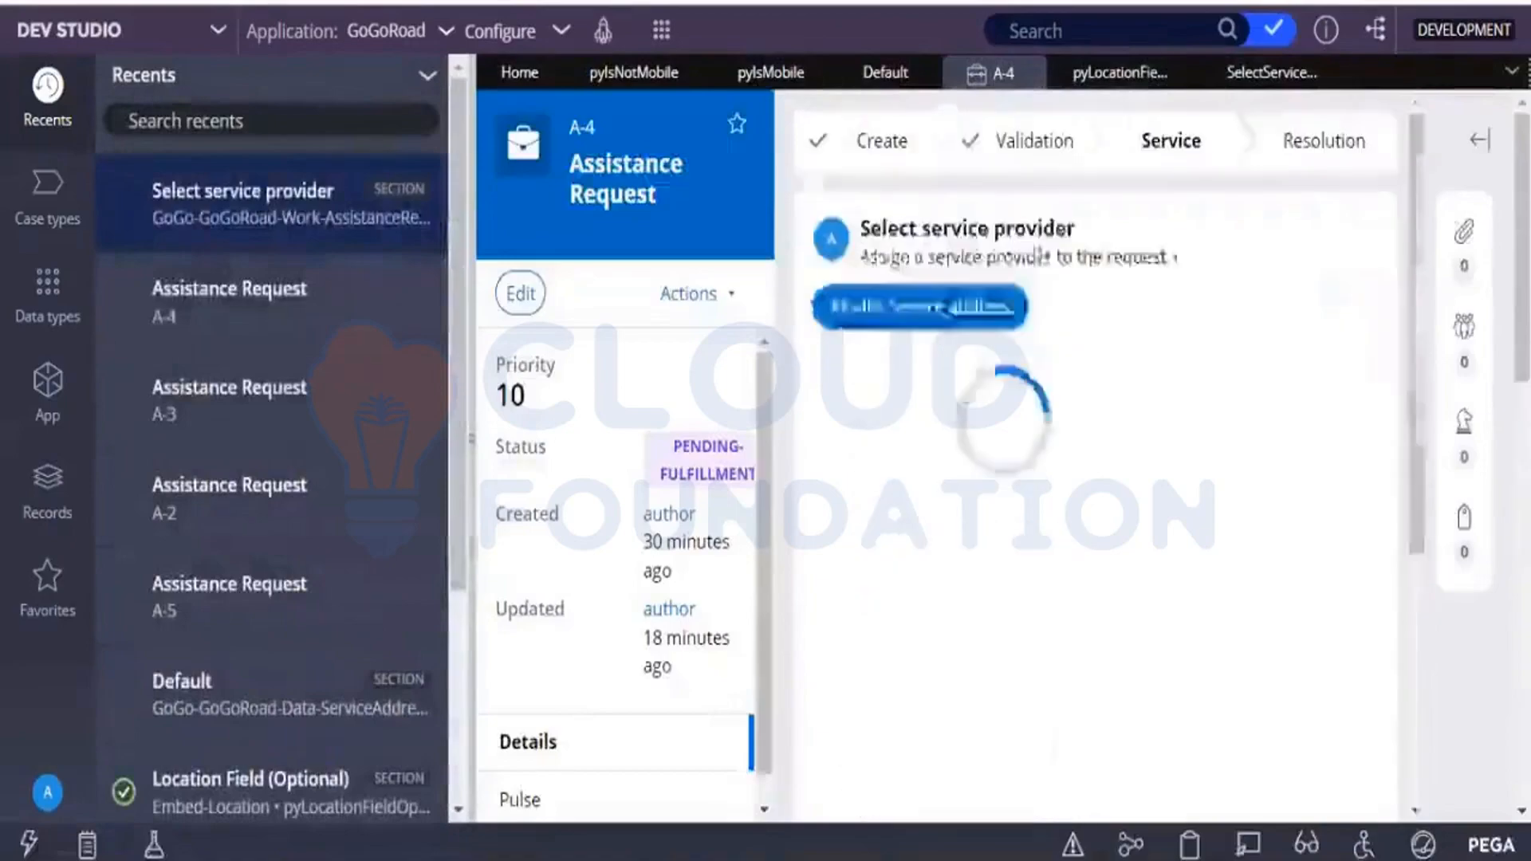
left_click(922, 308)
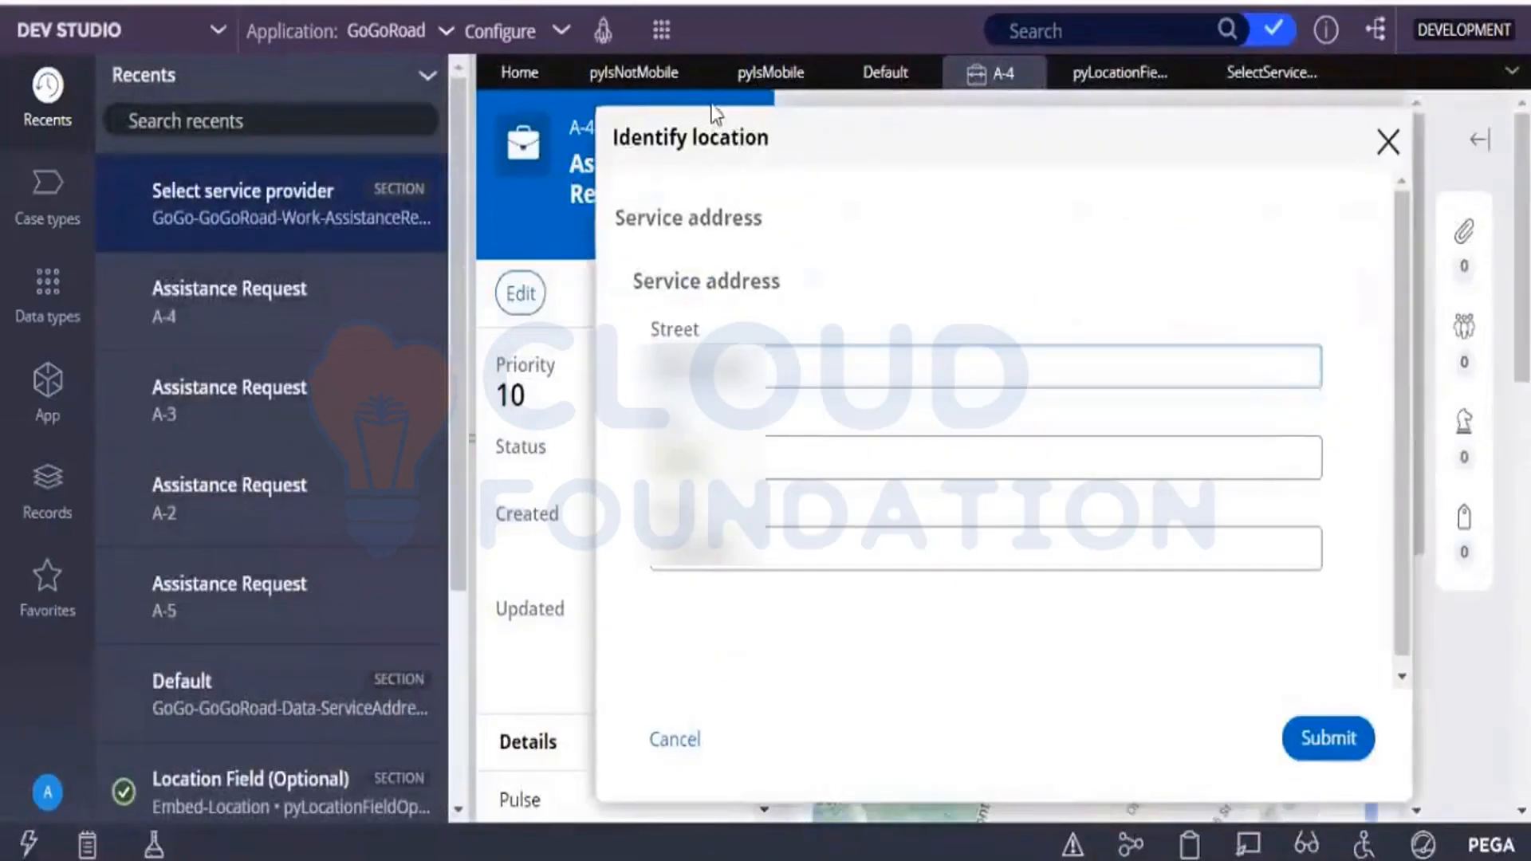
Close all open rule and case tabs in Dev Studio, leaving only Home.
left_click(695, 76)
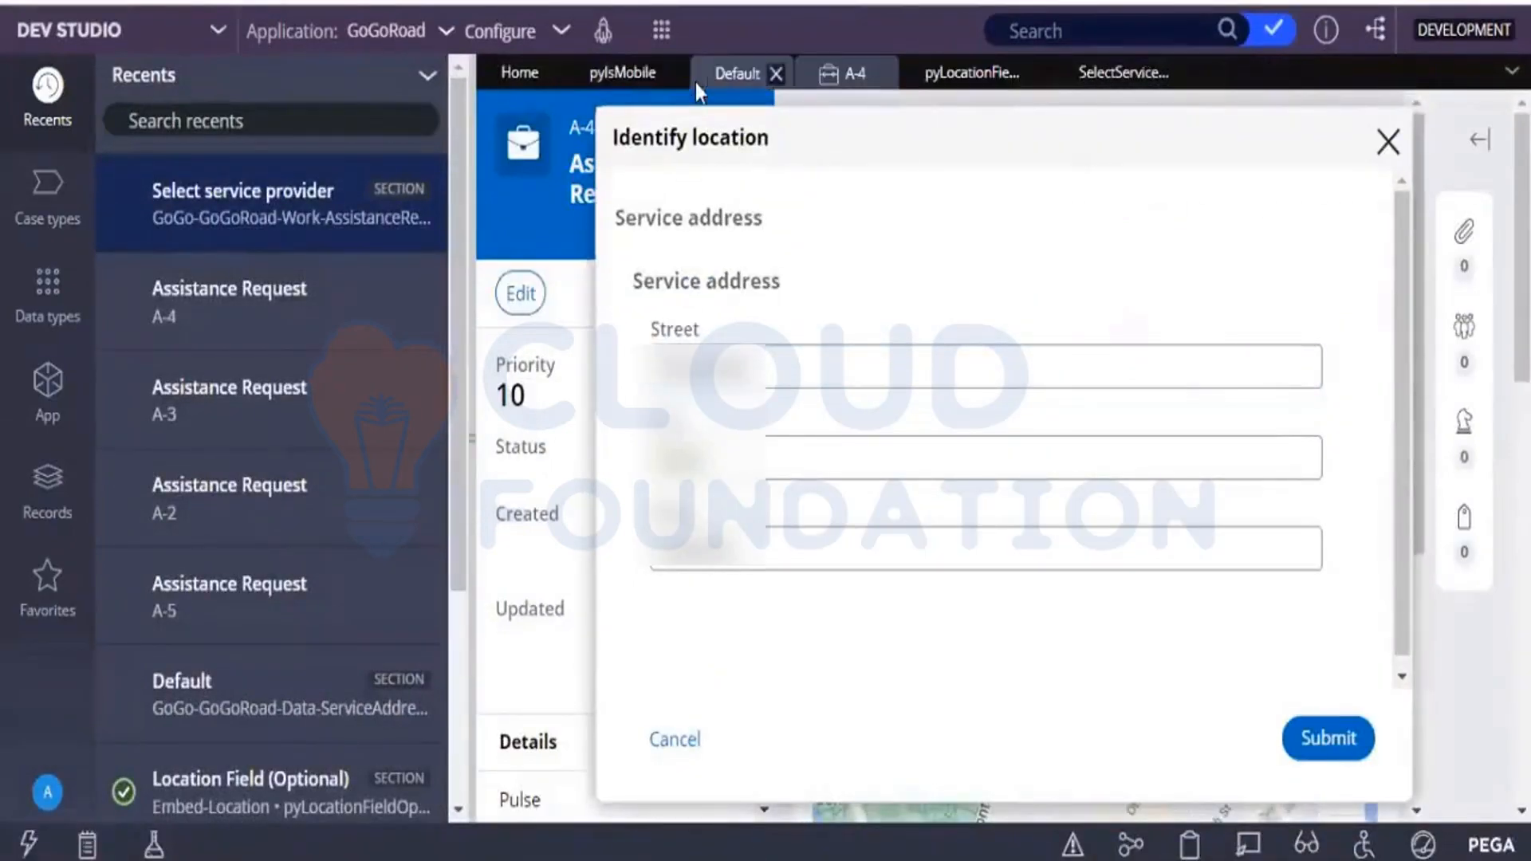
left_click(680, 77)
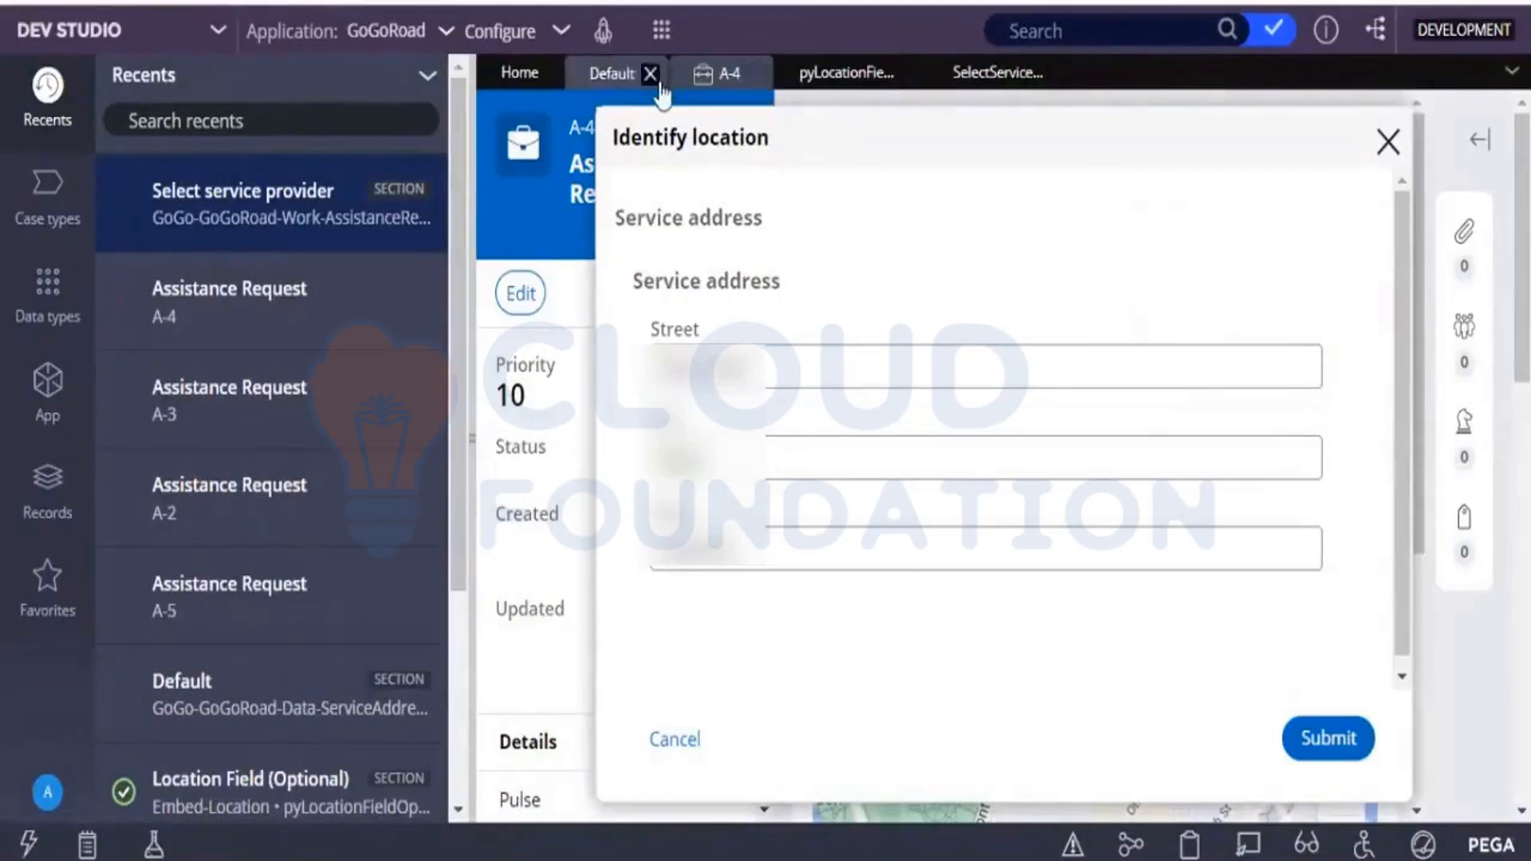
left_click(657, 80)
left_click(657, 79)
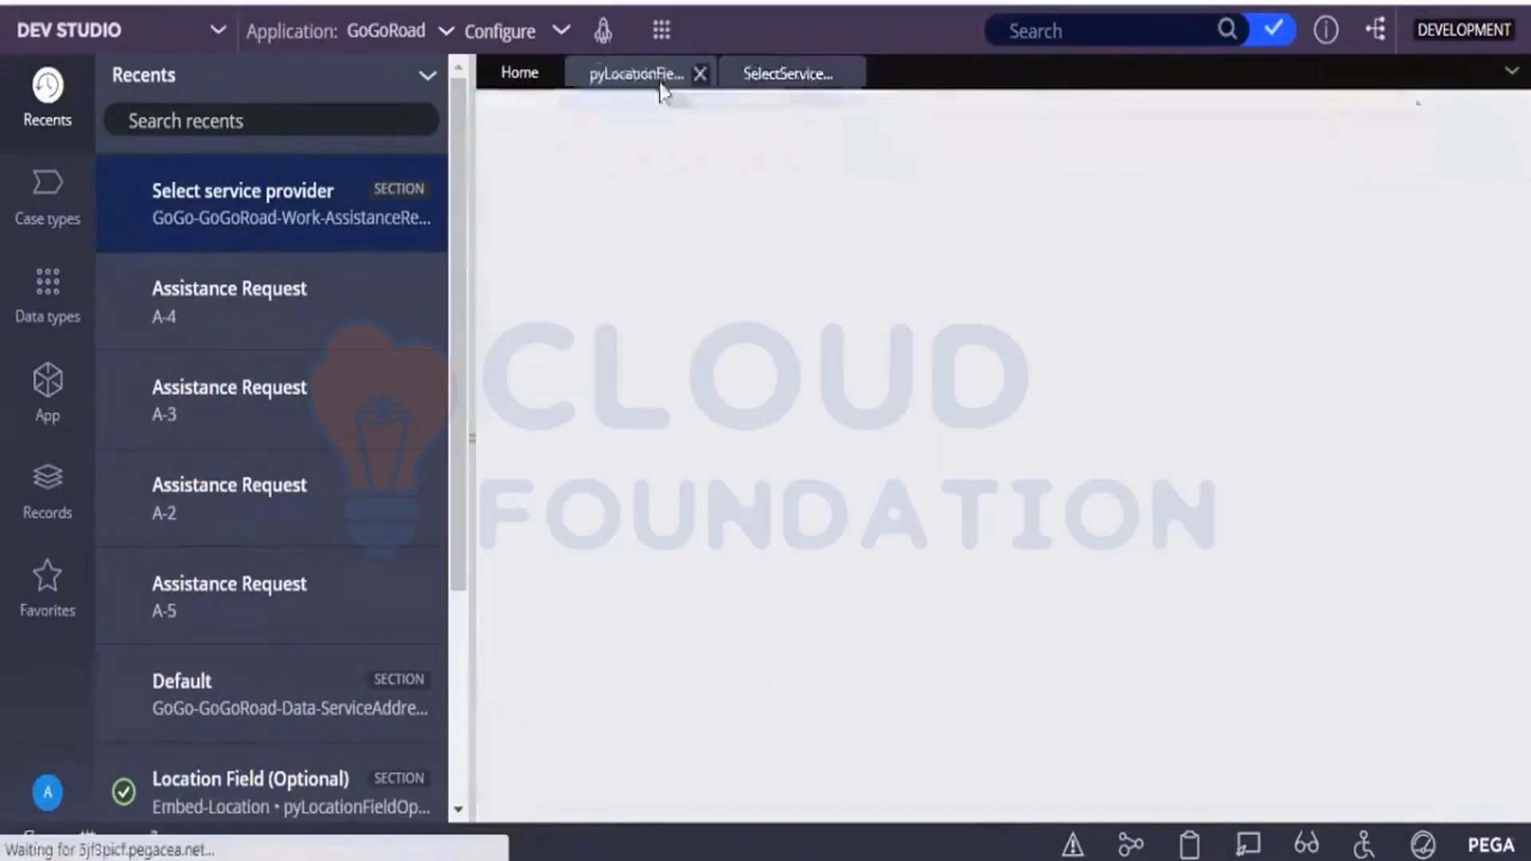
left_click(697, 77)
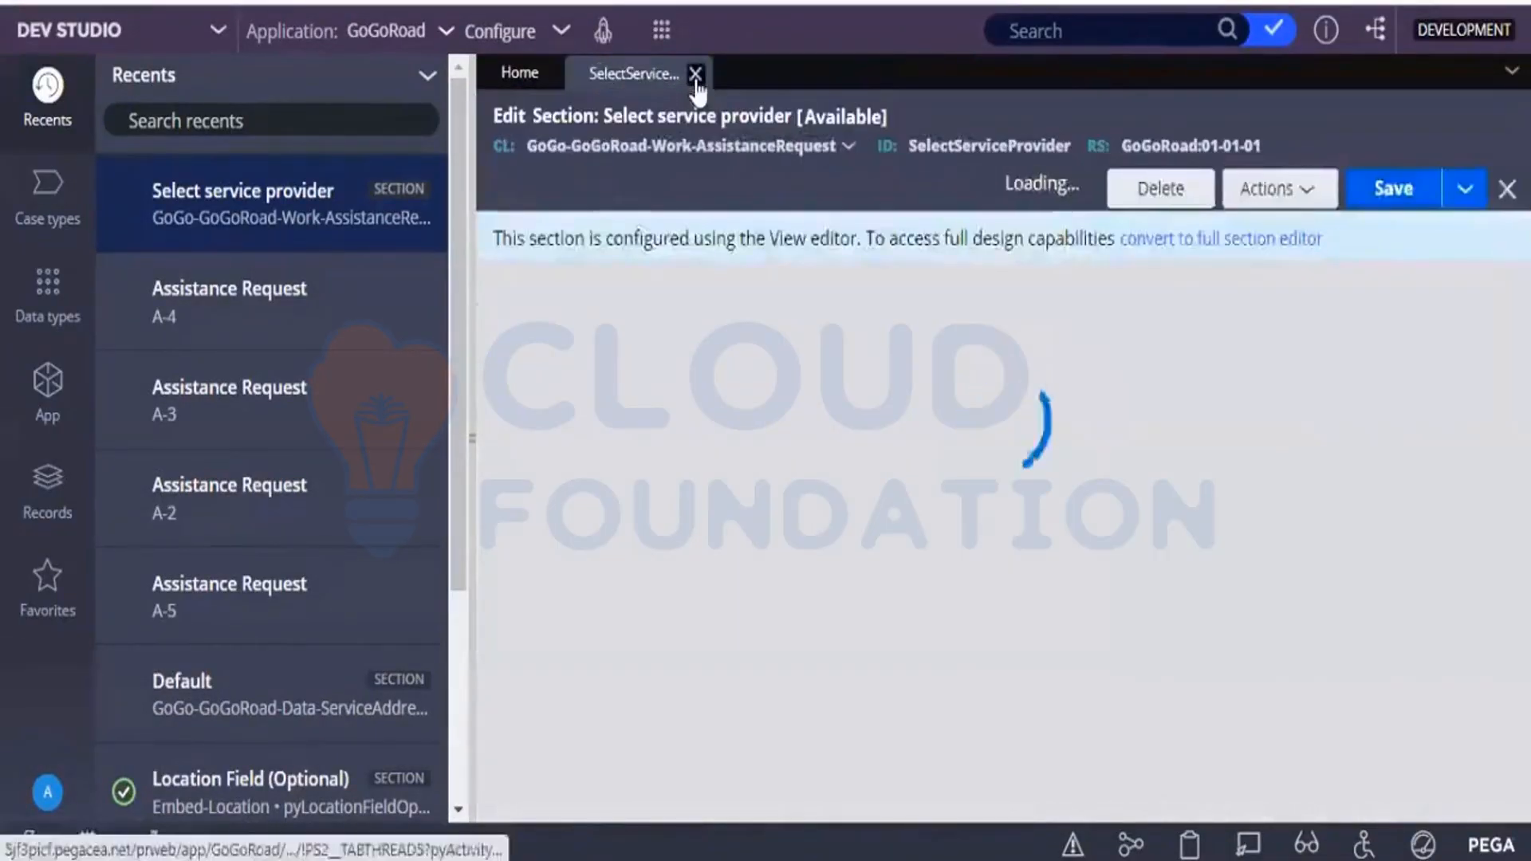
left_click(695, 79)
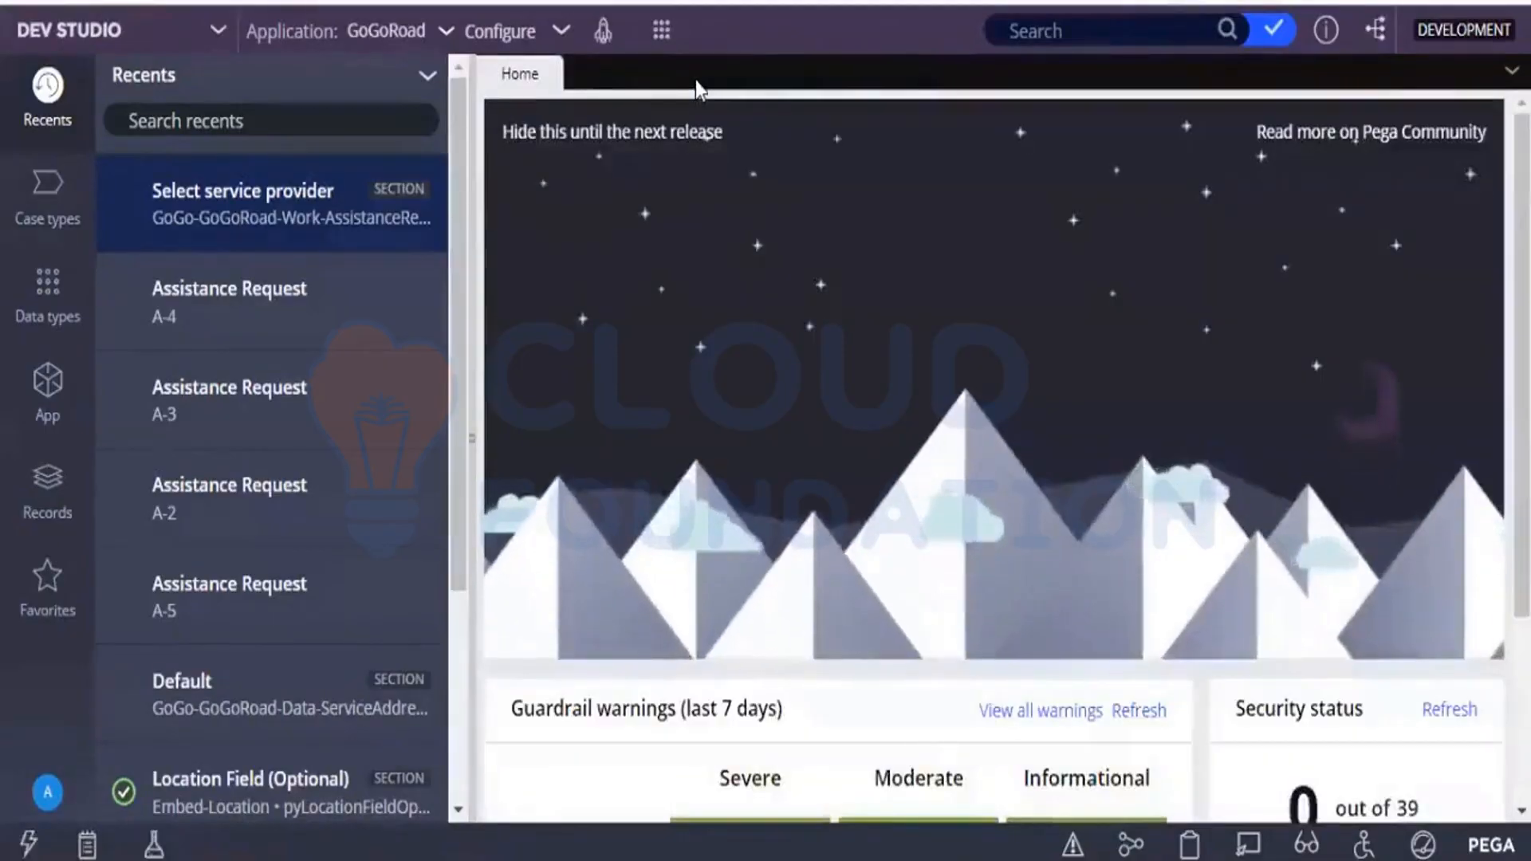